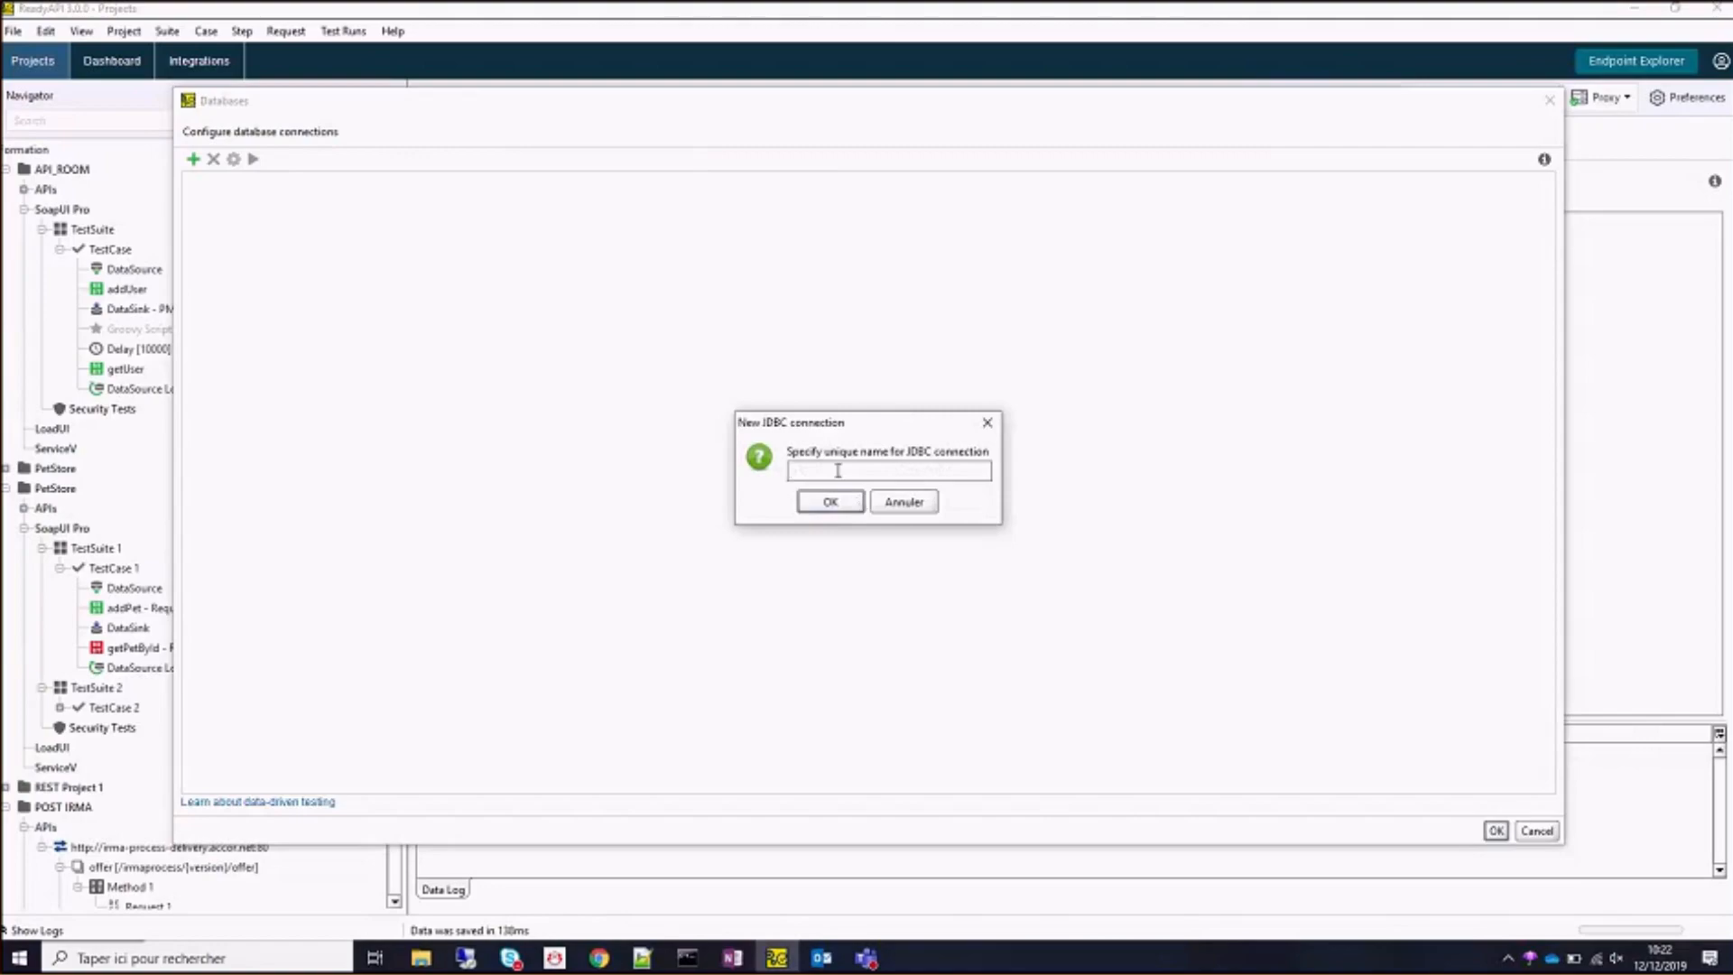
Name the new JDBC connection BENCH and leave its database configuration without entering any settings.
{"action": "type", "text": "ORACLE"}
{"action": "key", "text": "Return"}
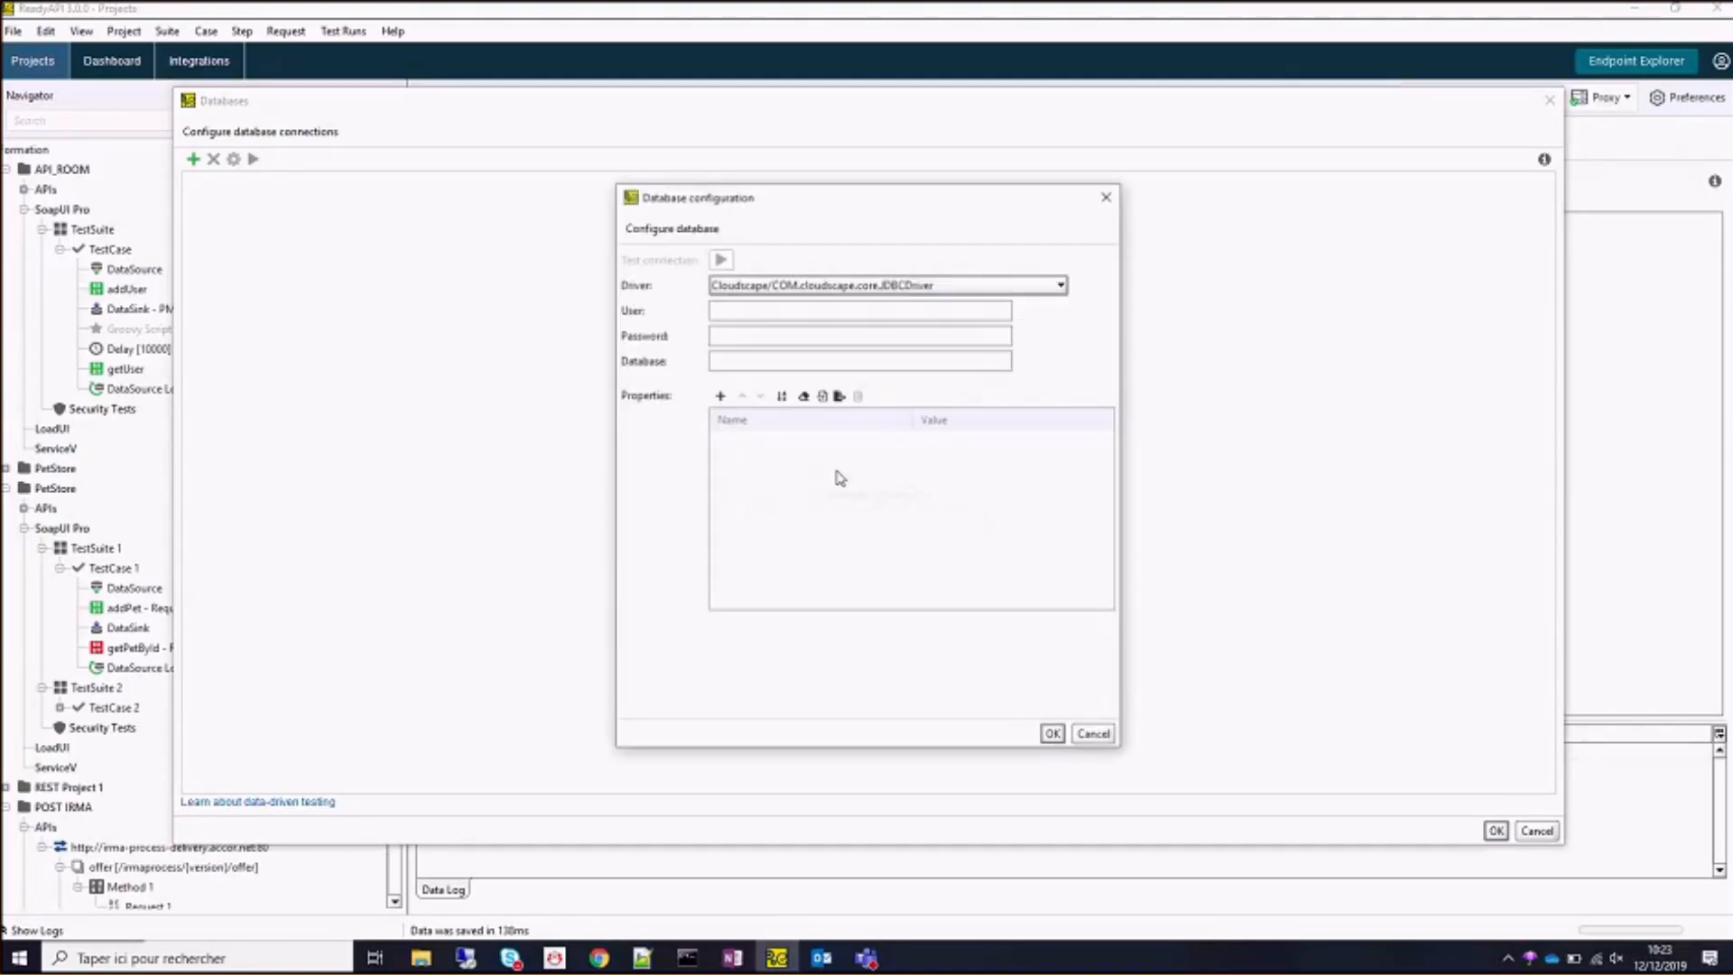
{"action": "left_click", "coordinate": [1094, 734]}
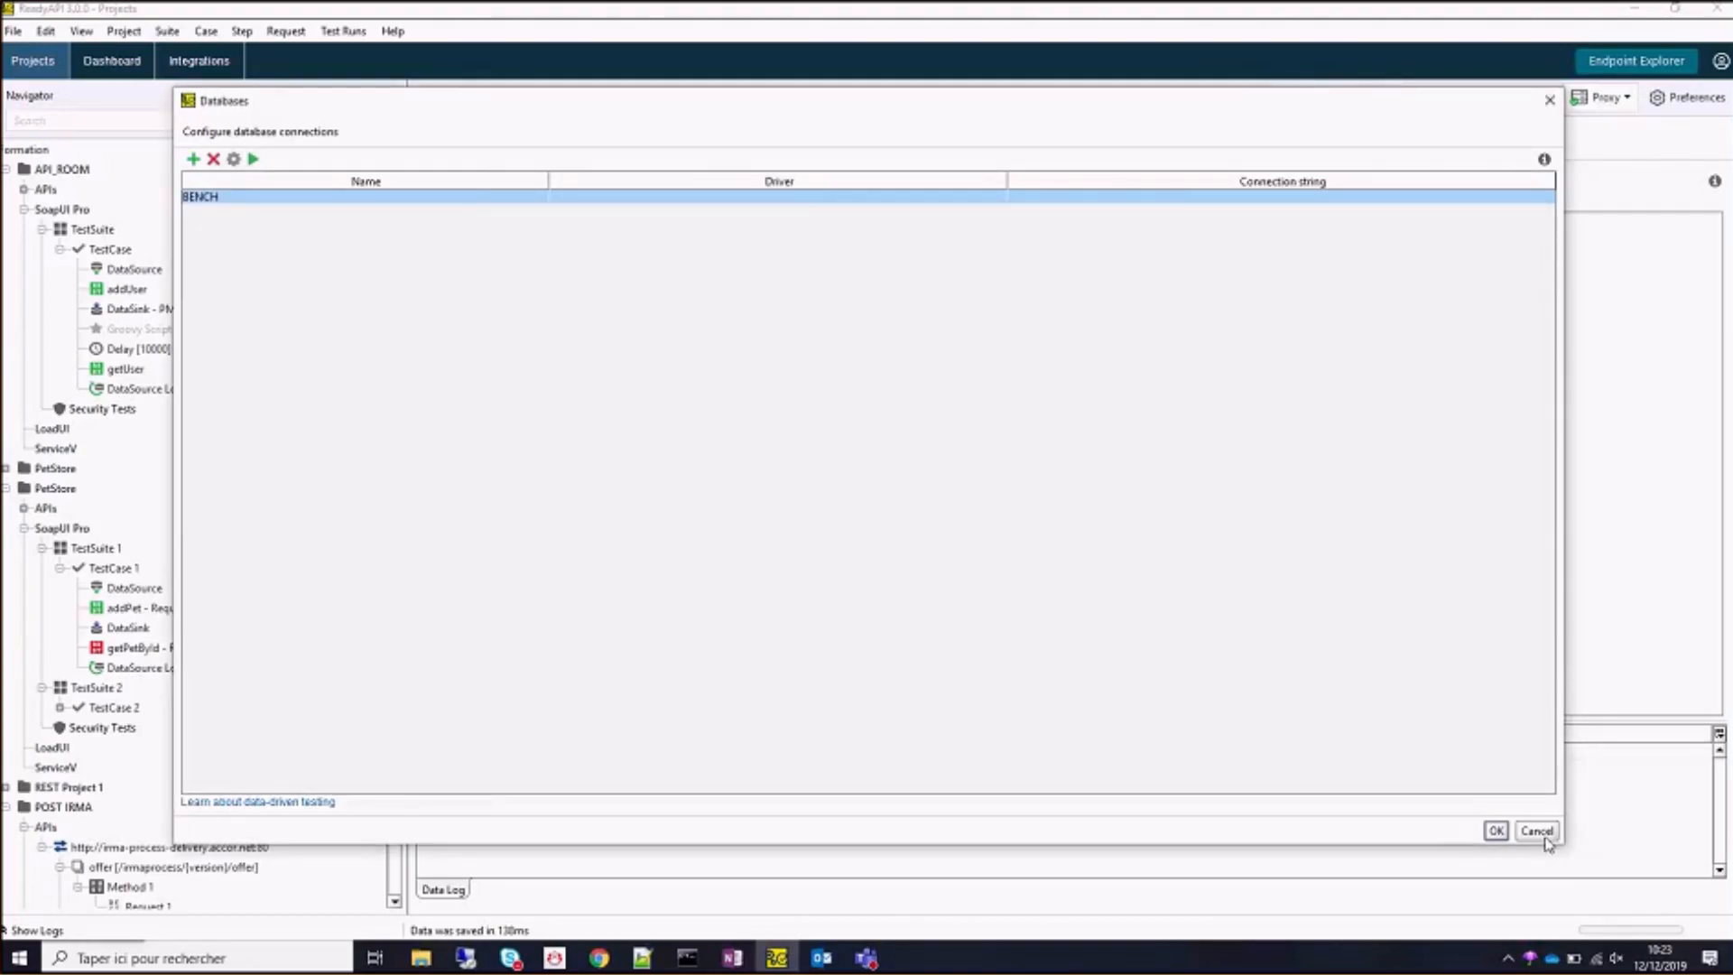
{"action": "left_click", "coordinate": [1540, 831]}
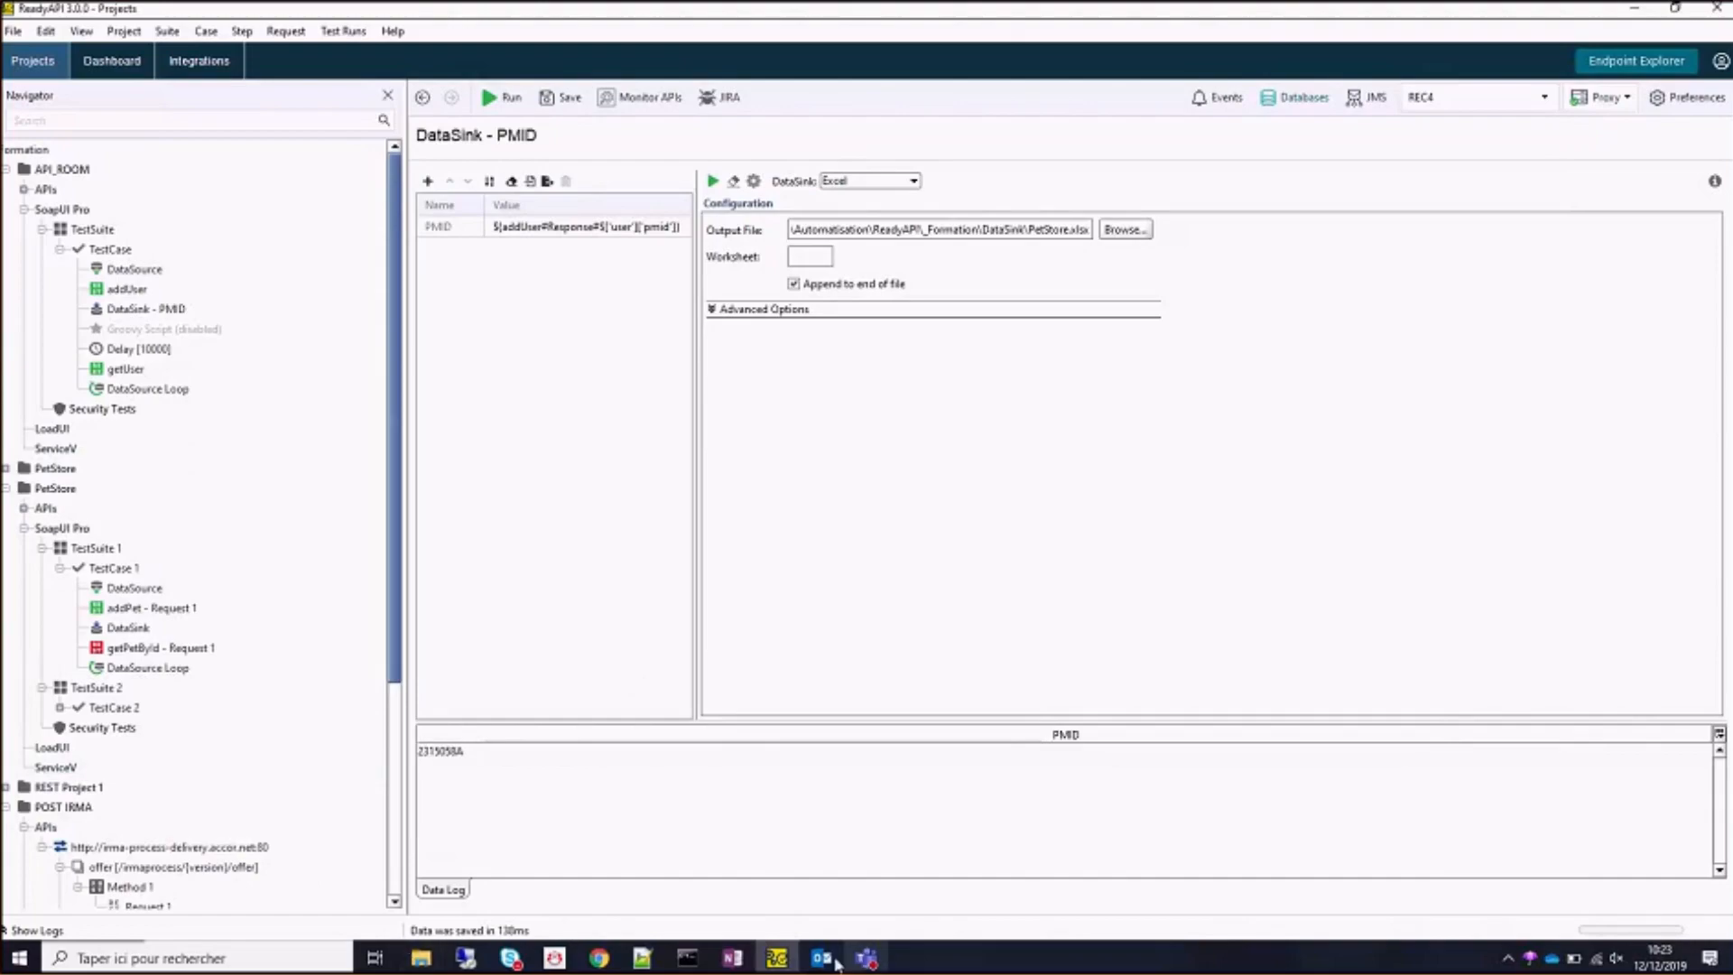
Reopen the BENCH database connection's configuration and look through the available JDBC drivers, leaving without changes.
{"action": "mouse_move", "coordinate": [837, 964]}
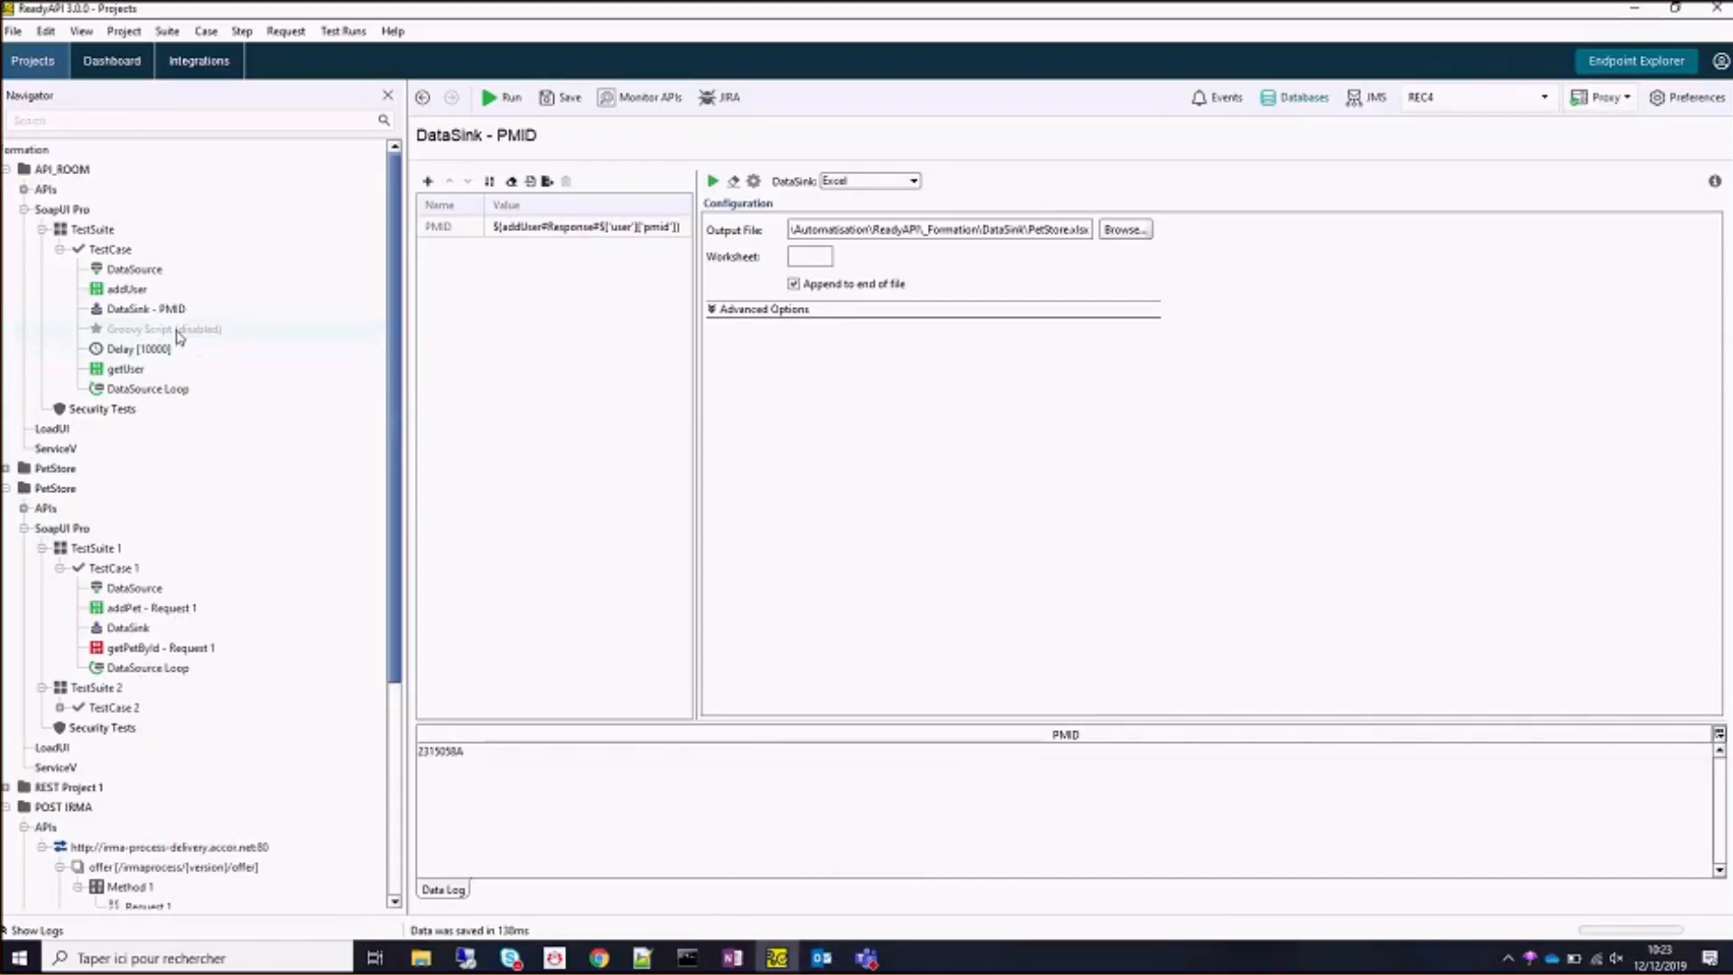
{"action": "left_click", "coordinate": [1292, 105]}
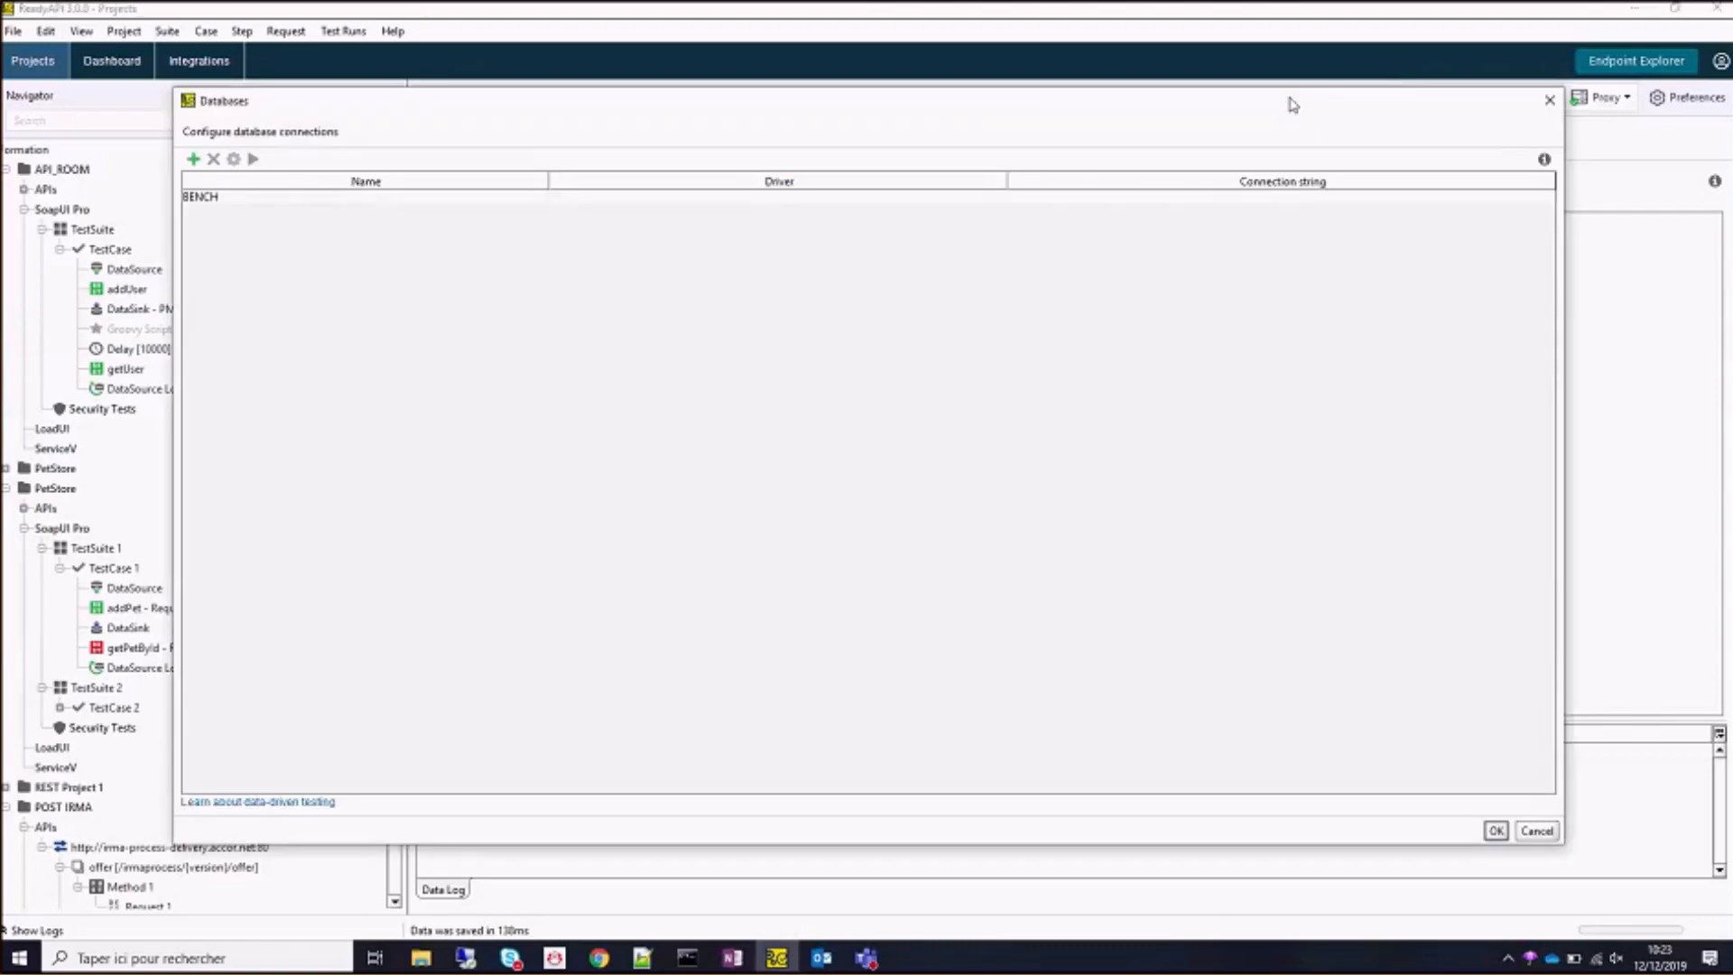
{"action": "left_click", "coordinate": [700, 197]}
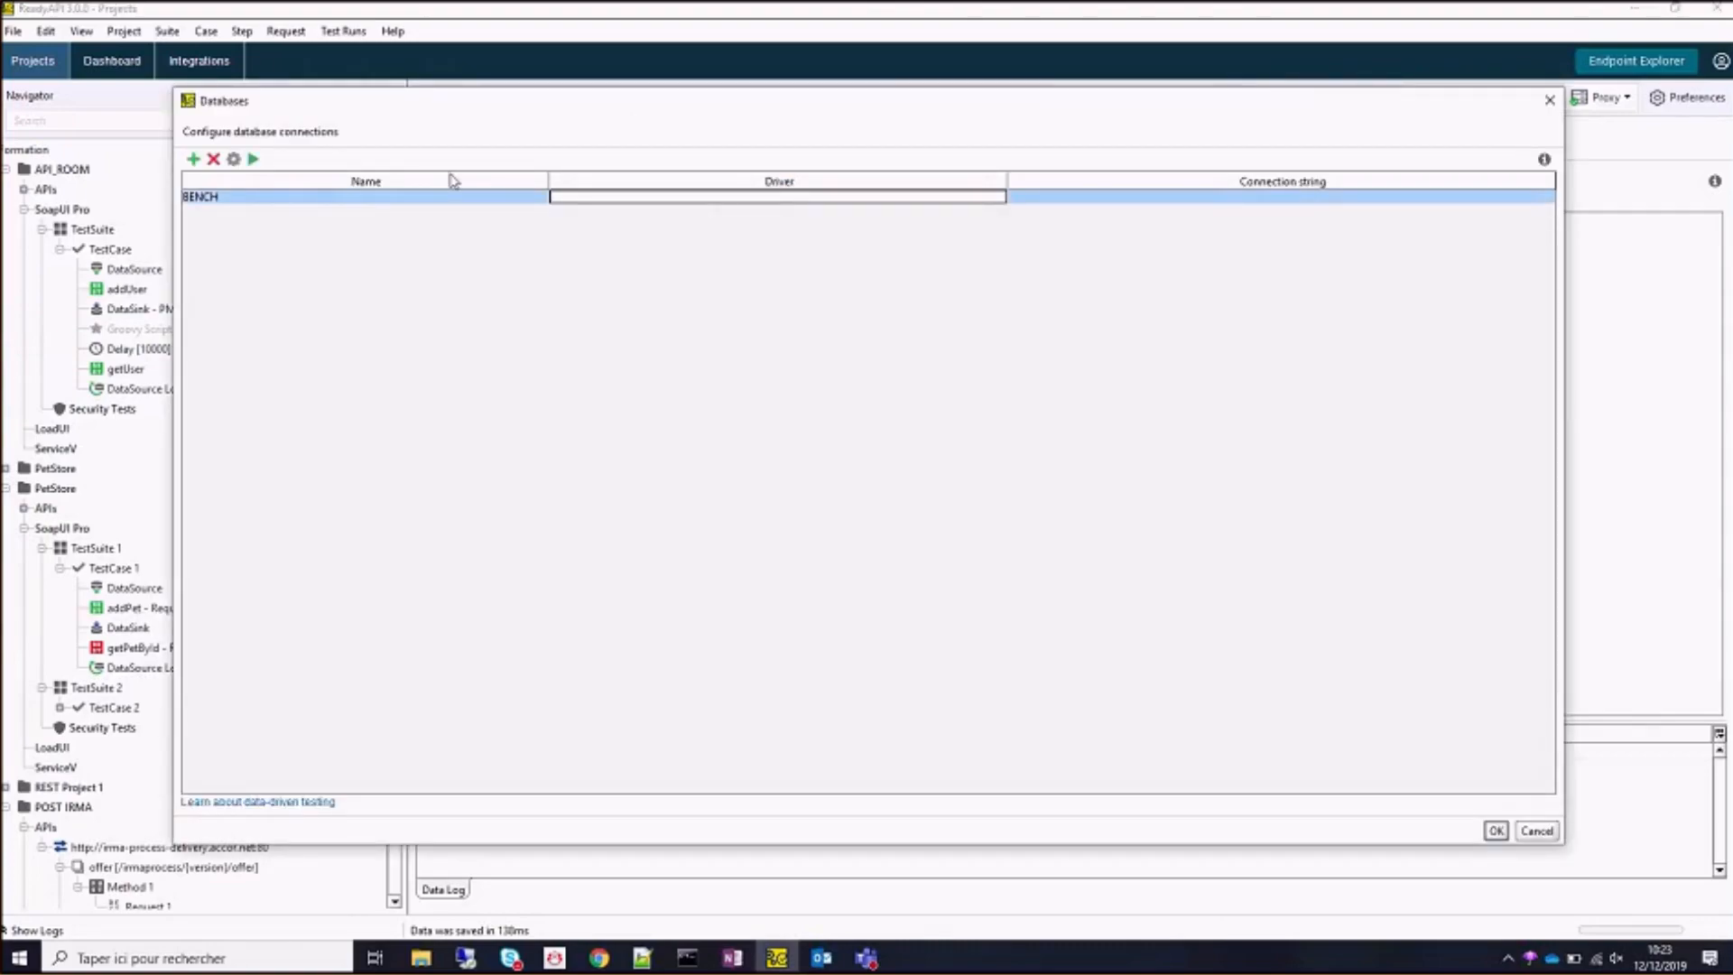
{"action": "left_click", "coordinate": [233, 159]}
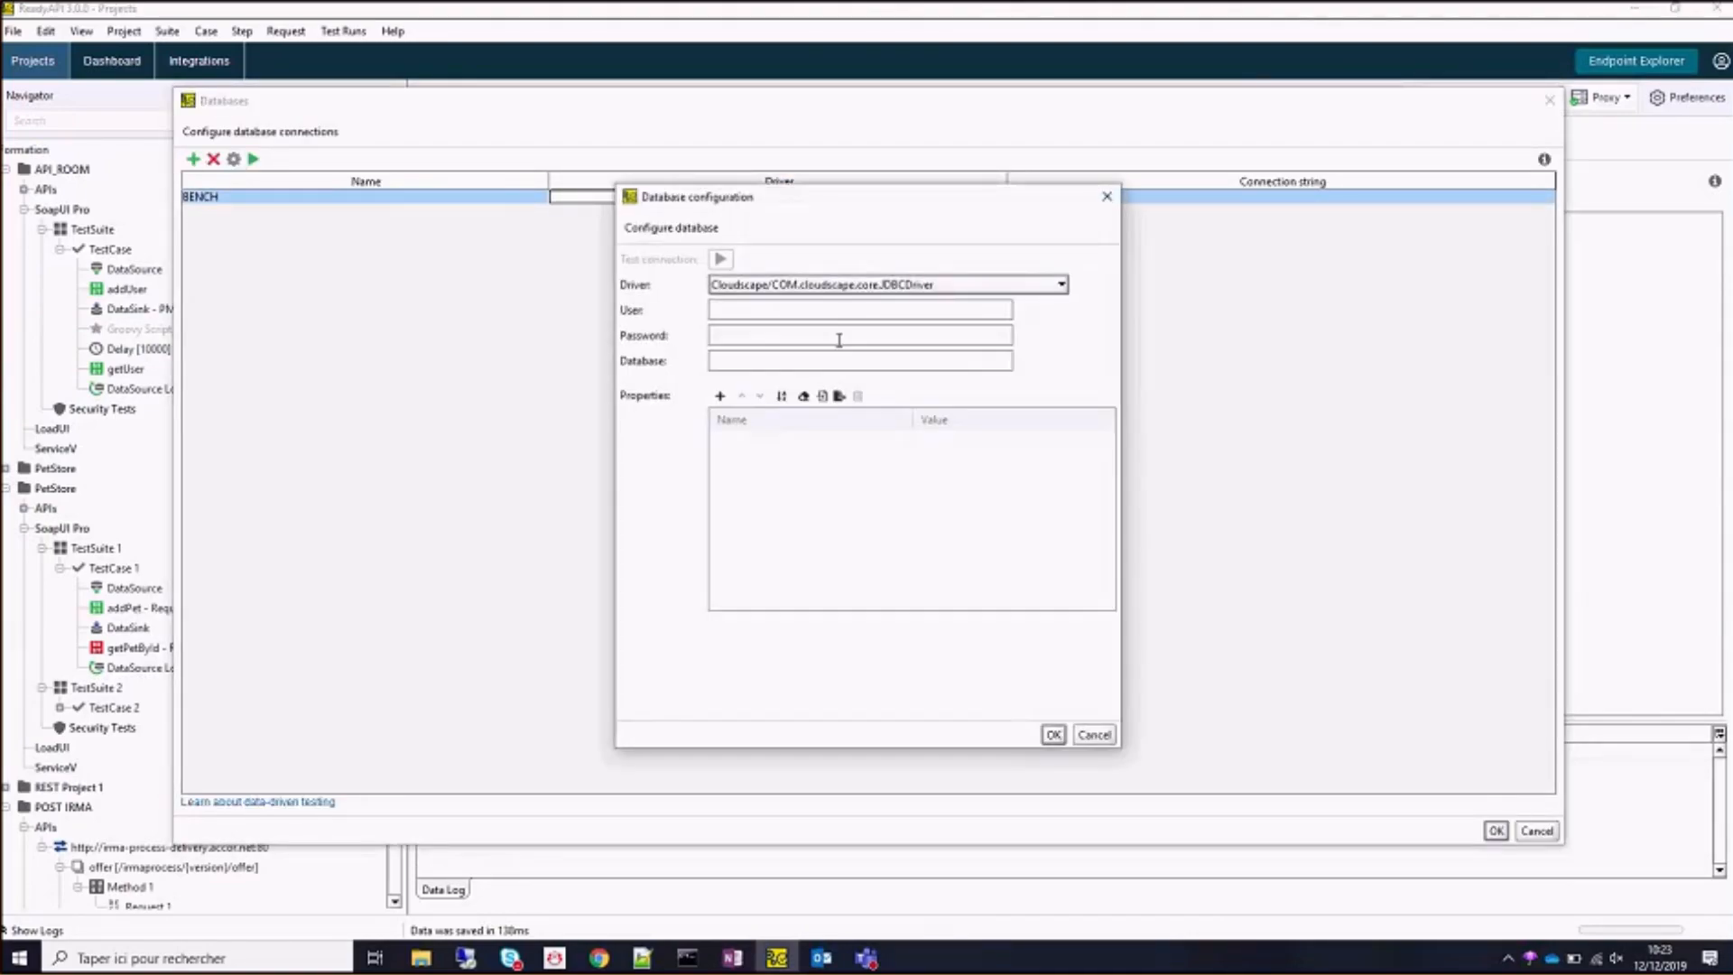
{"action": "left_click", "coordinate": [867, 284]}
{"action": "scroll", "coordinate": [944, 346], "scroll_direction": "down", "scroll_amount": 1}
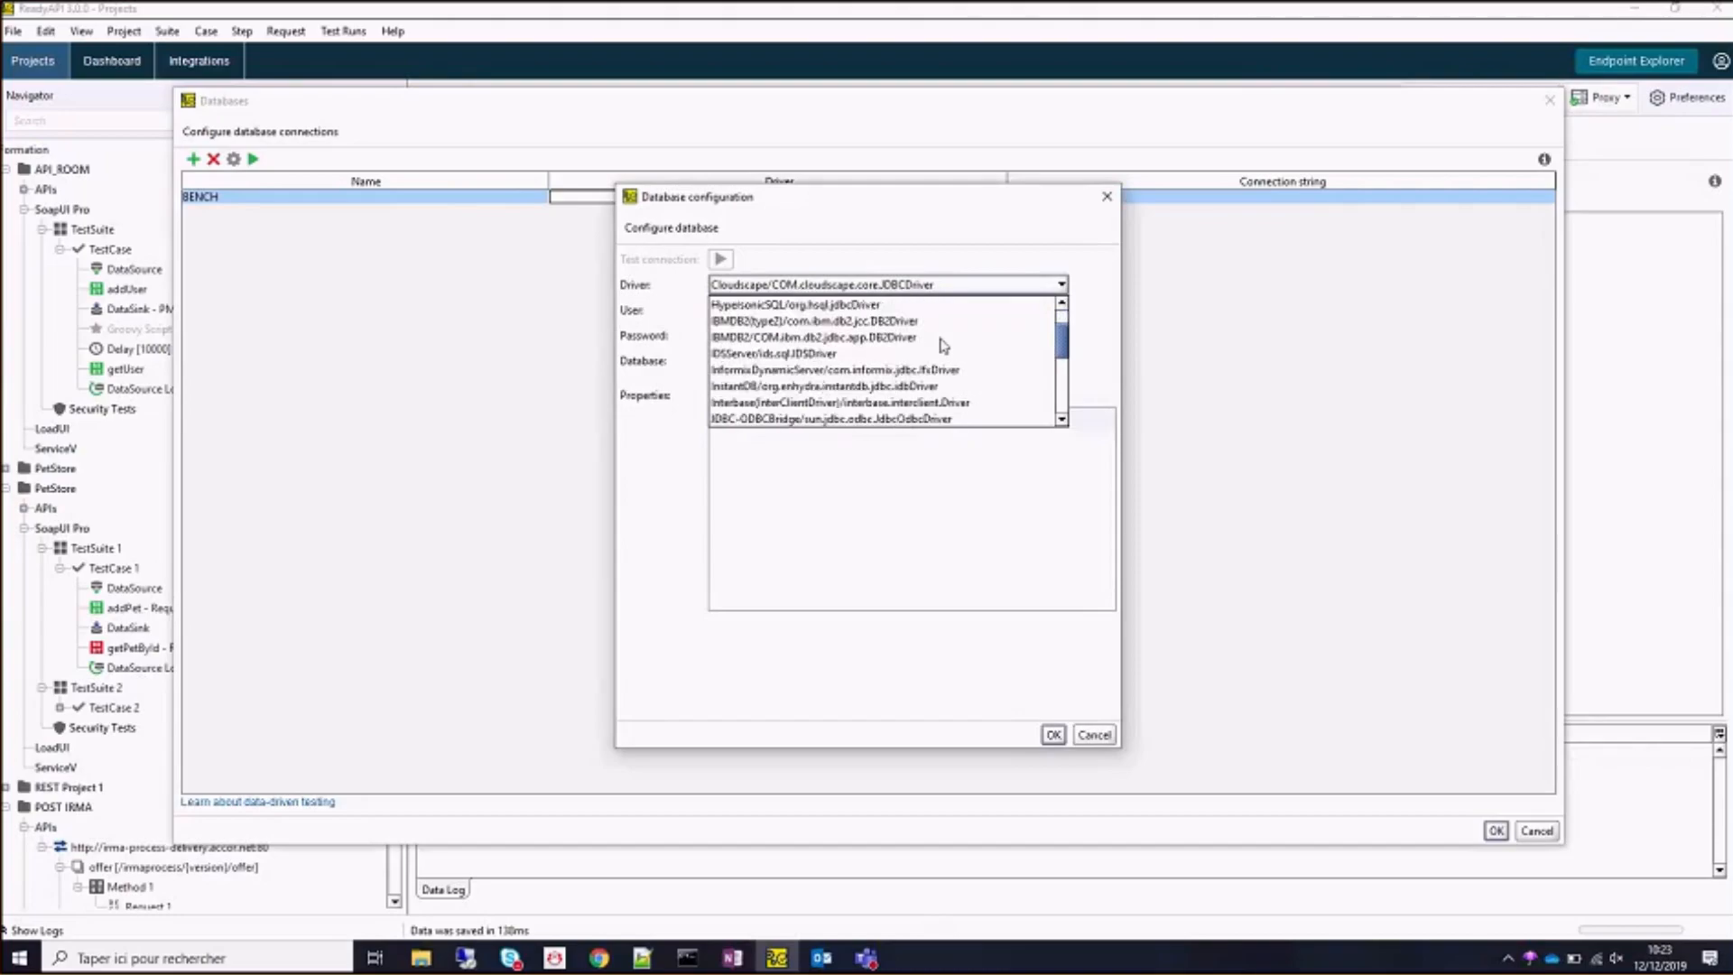
{"action": "scroll", "coordinate": [944, 346], "scroll_direction": "down", "scroll_amount": 2}
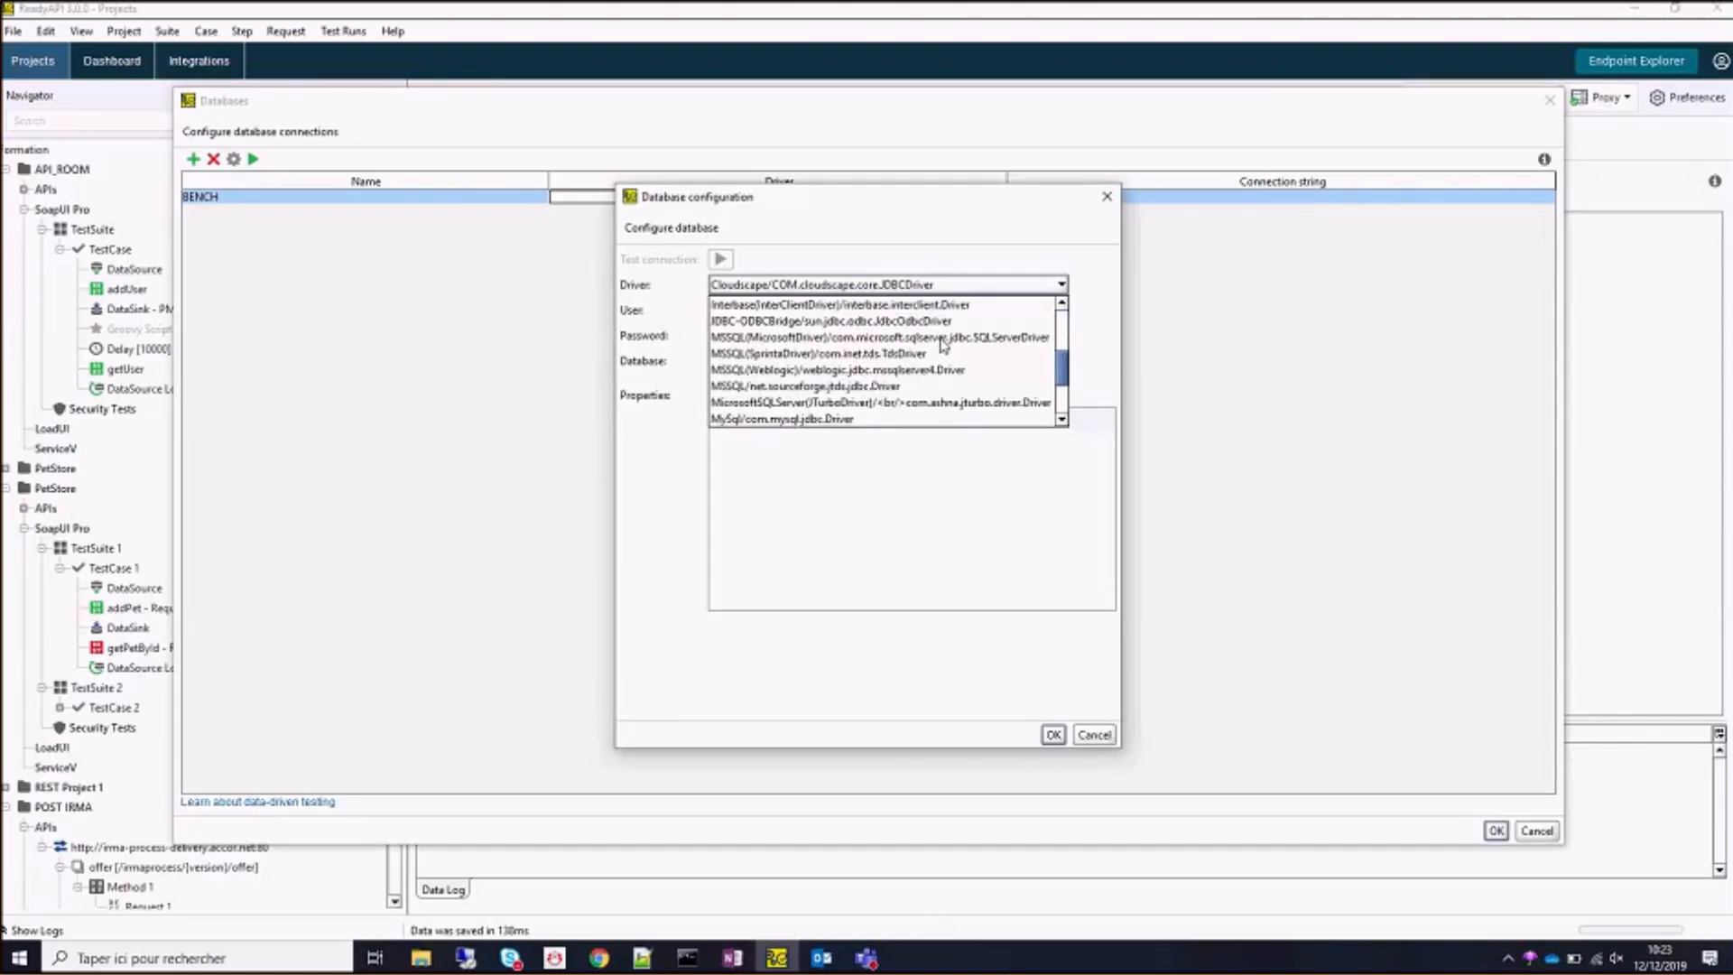
{"action": "scroll", "coordinate": [944, 346], "scroll_direction": "down", "scroll_amount": 2}
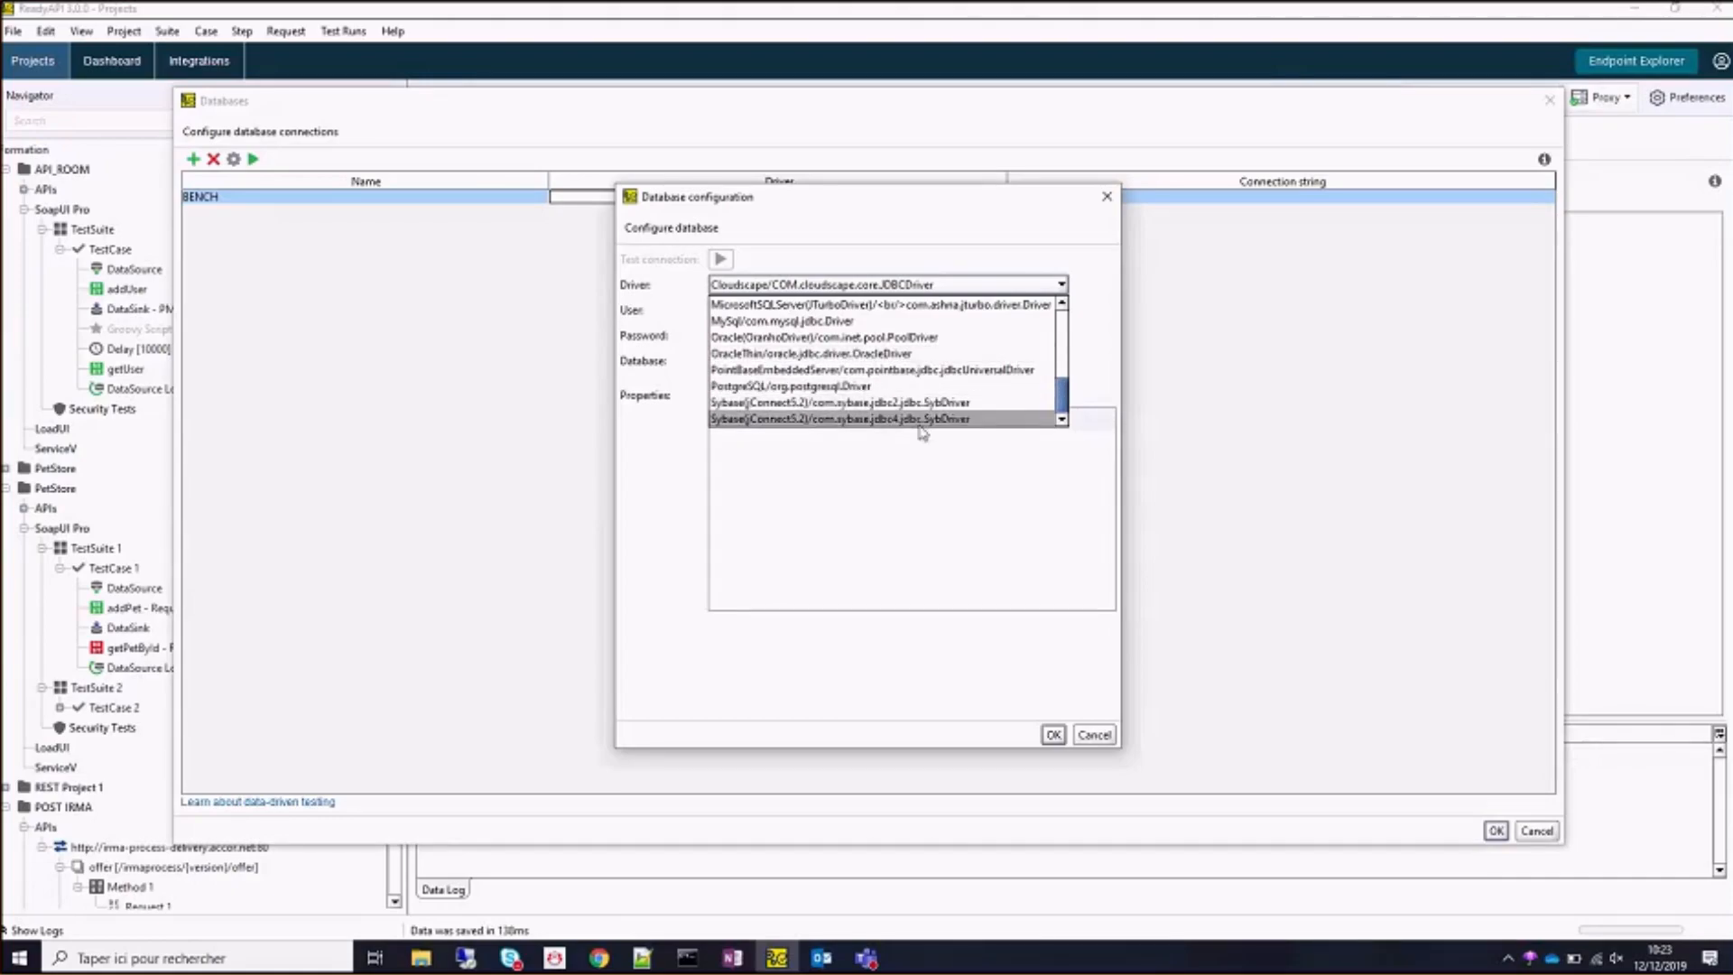
{"action": "left_click", "coordinate": [1086, 735]}
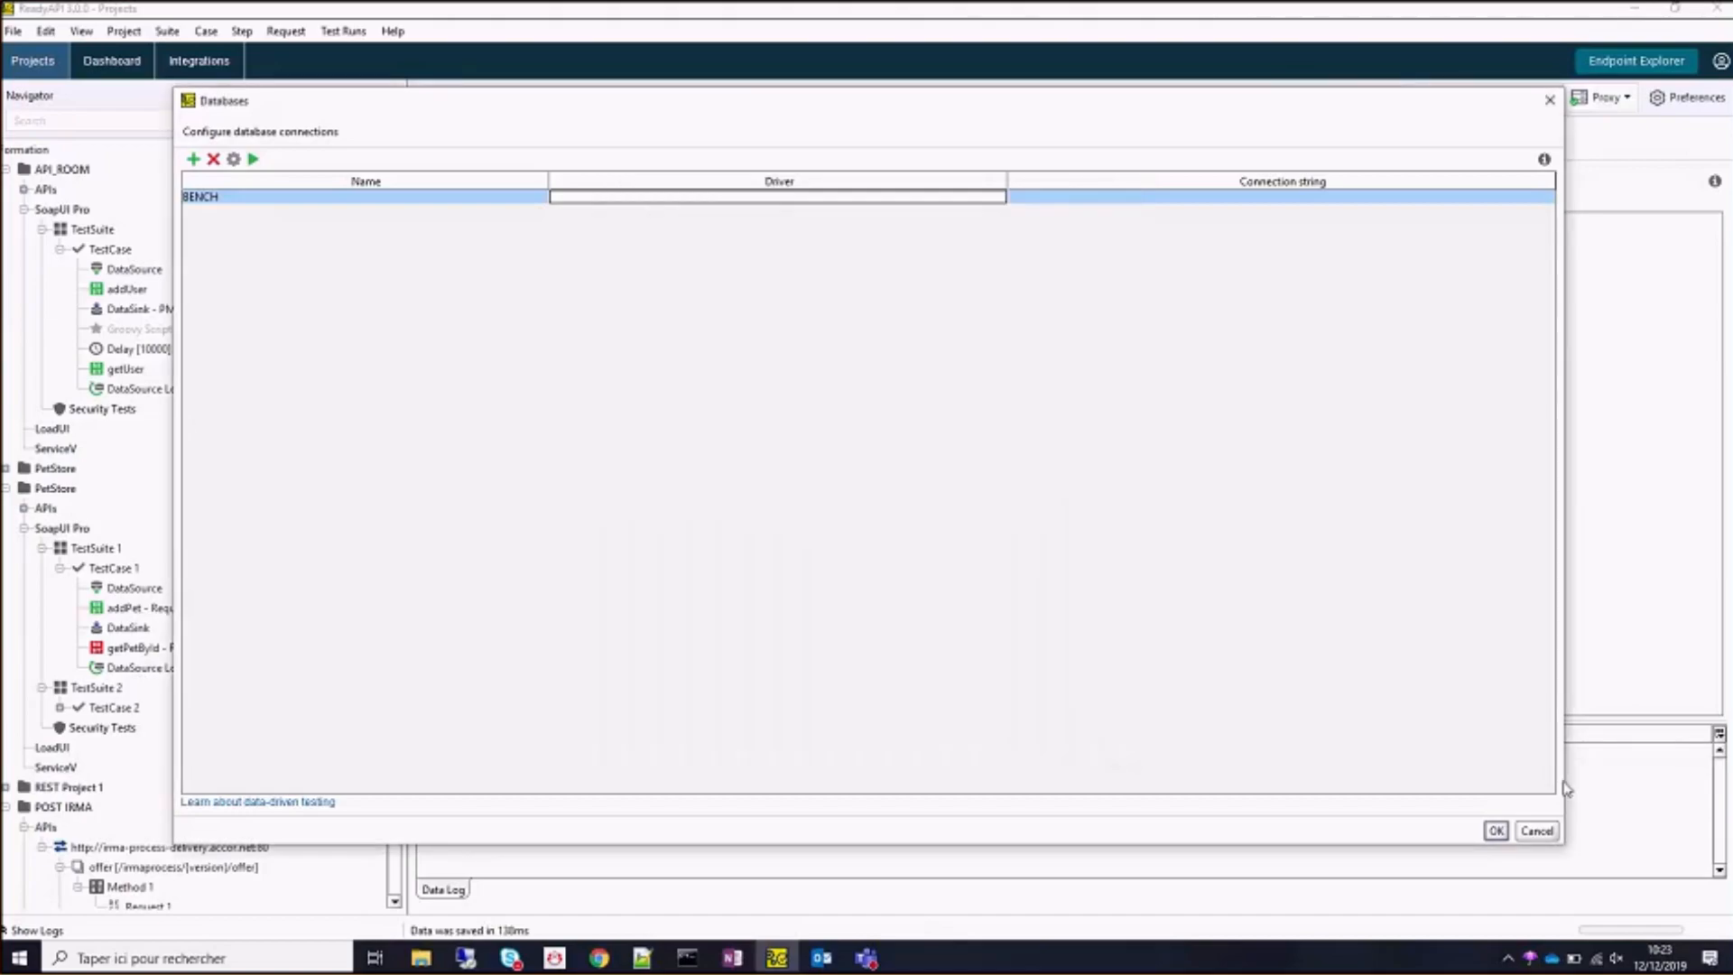
{"action": "left_click", "coordinate": [1544, 832]}
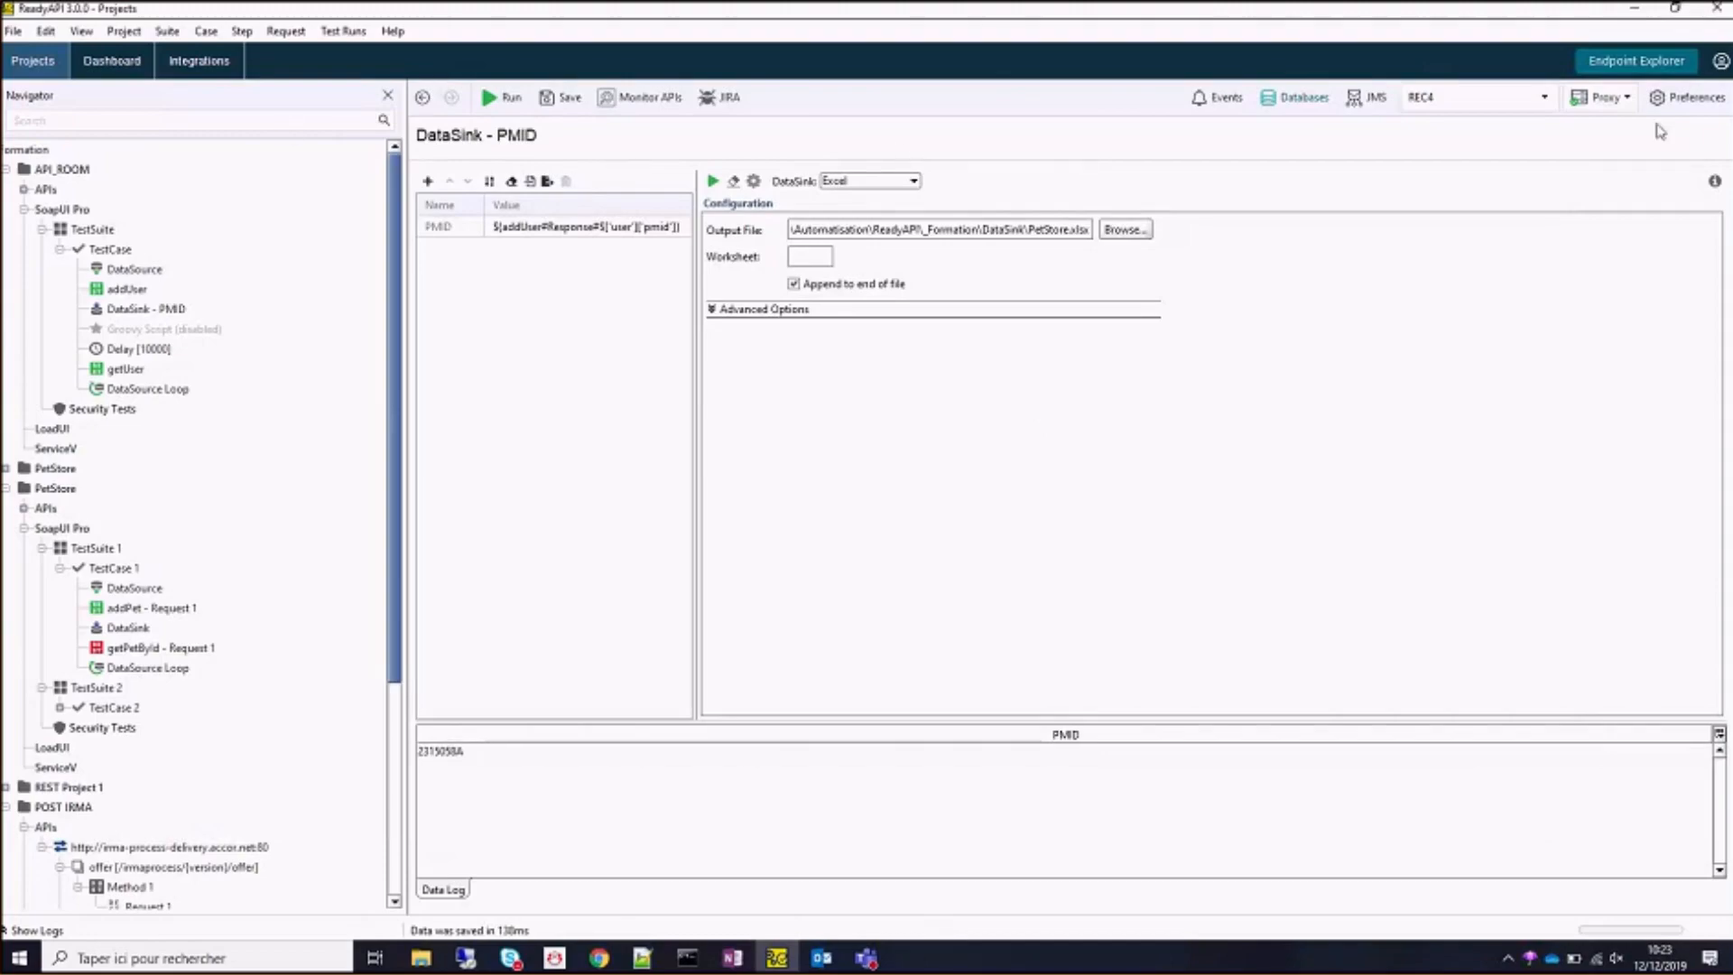
Add a JDBC driver named Formation in the global ReadyAPI preferences.
{"action": "left_click", "coordinate": [1684, 104]}
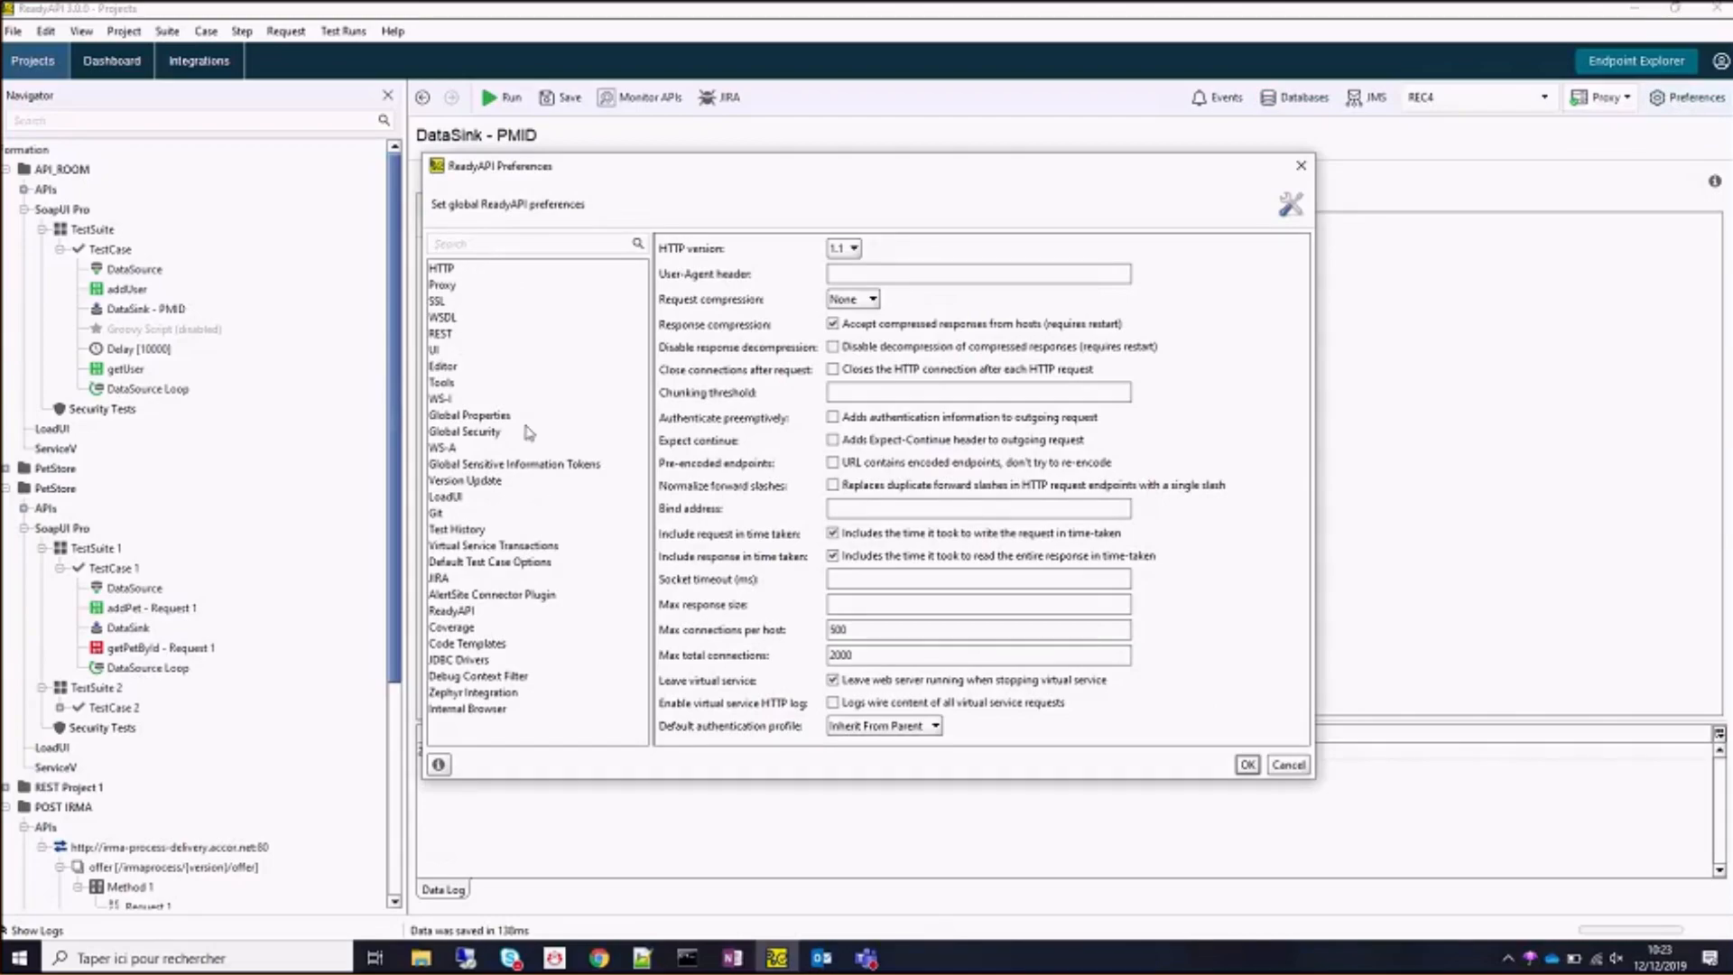
{"action": "left_click", "coordinate": [477, 664]}
{"action": "left_click", "coordinate": [671, 325]}
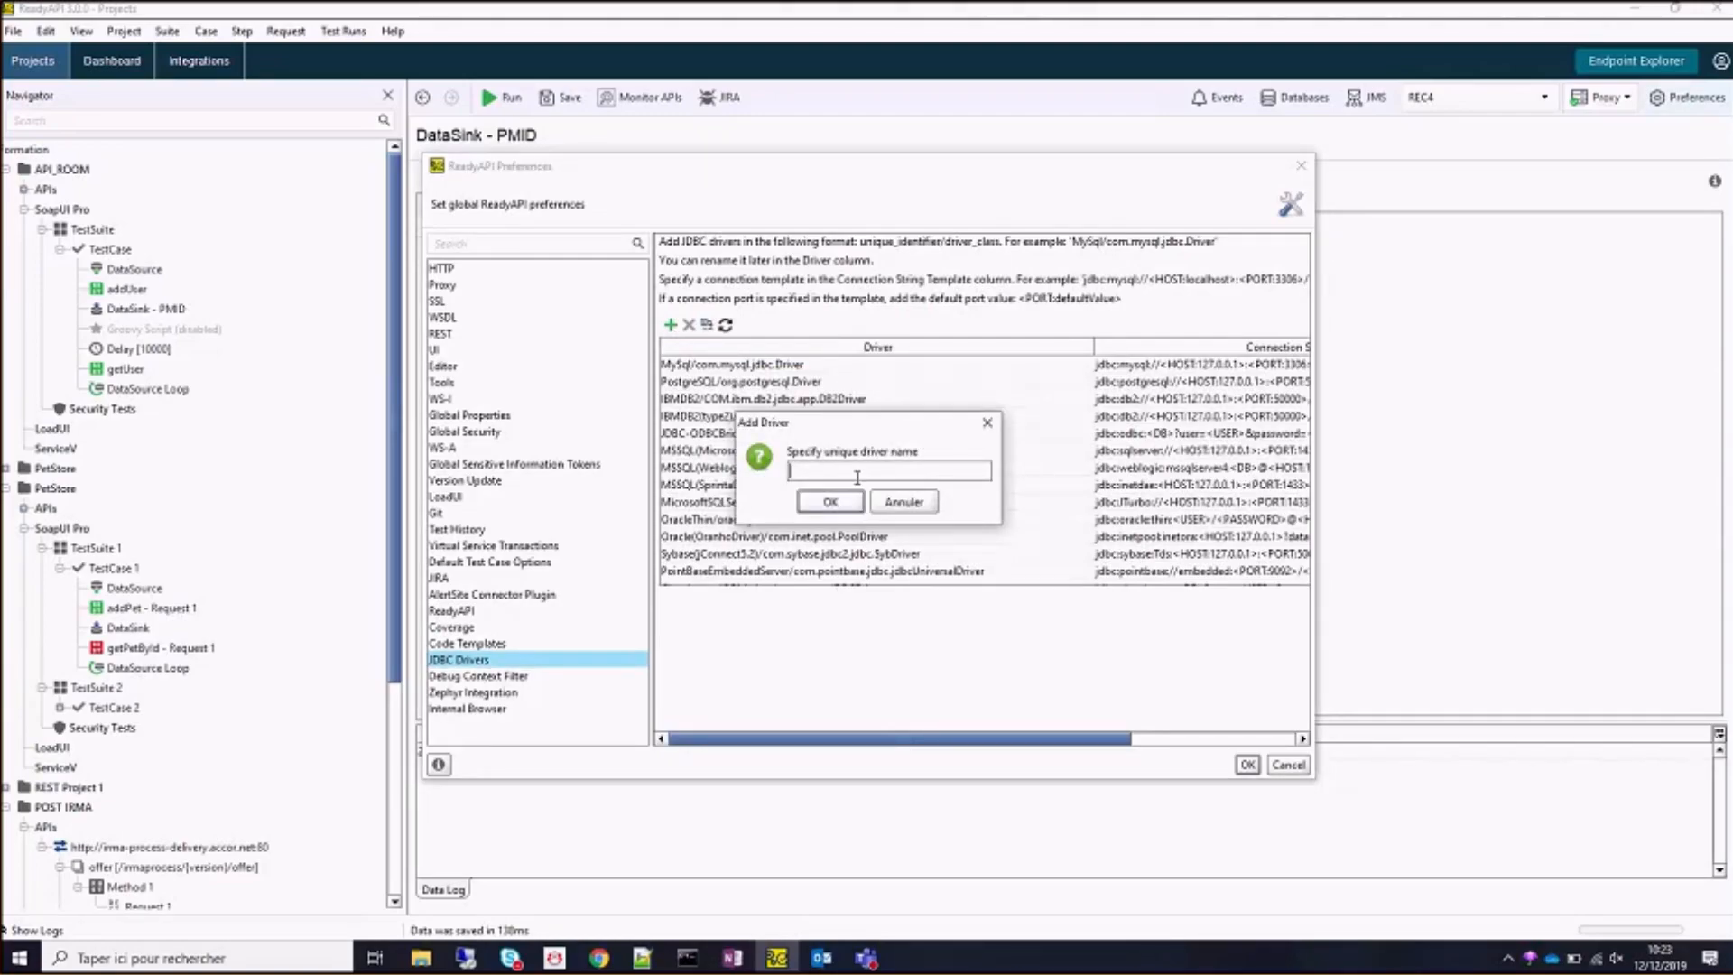
{"action": "left_click", "coordinate": [919, 505]}
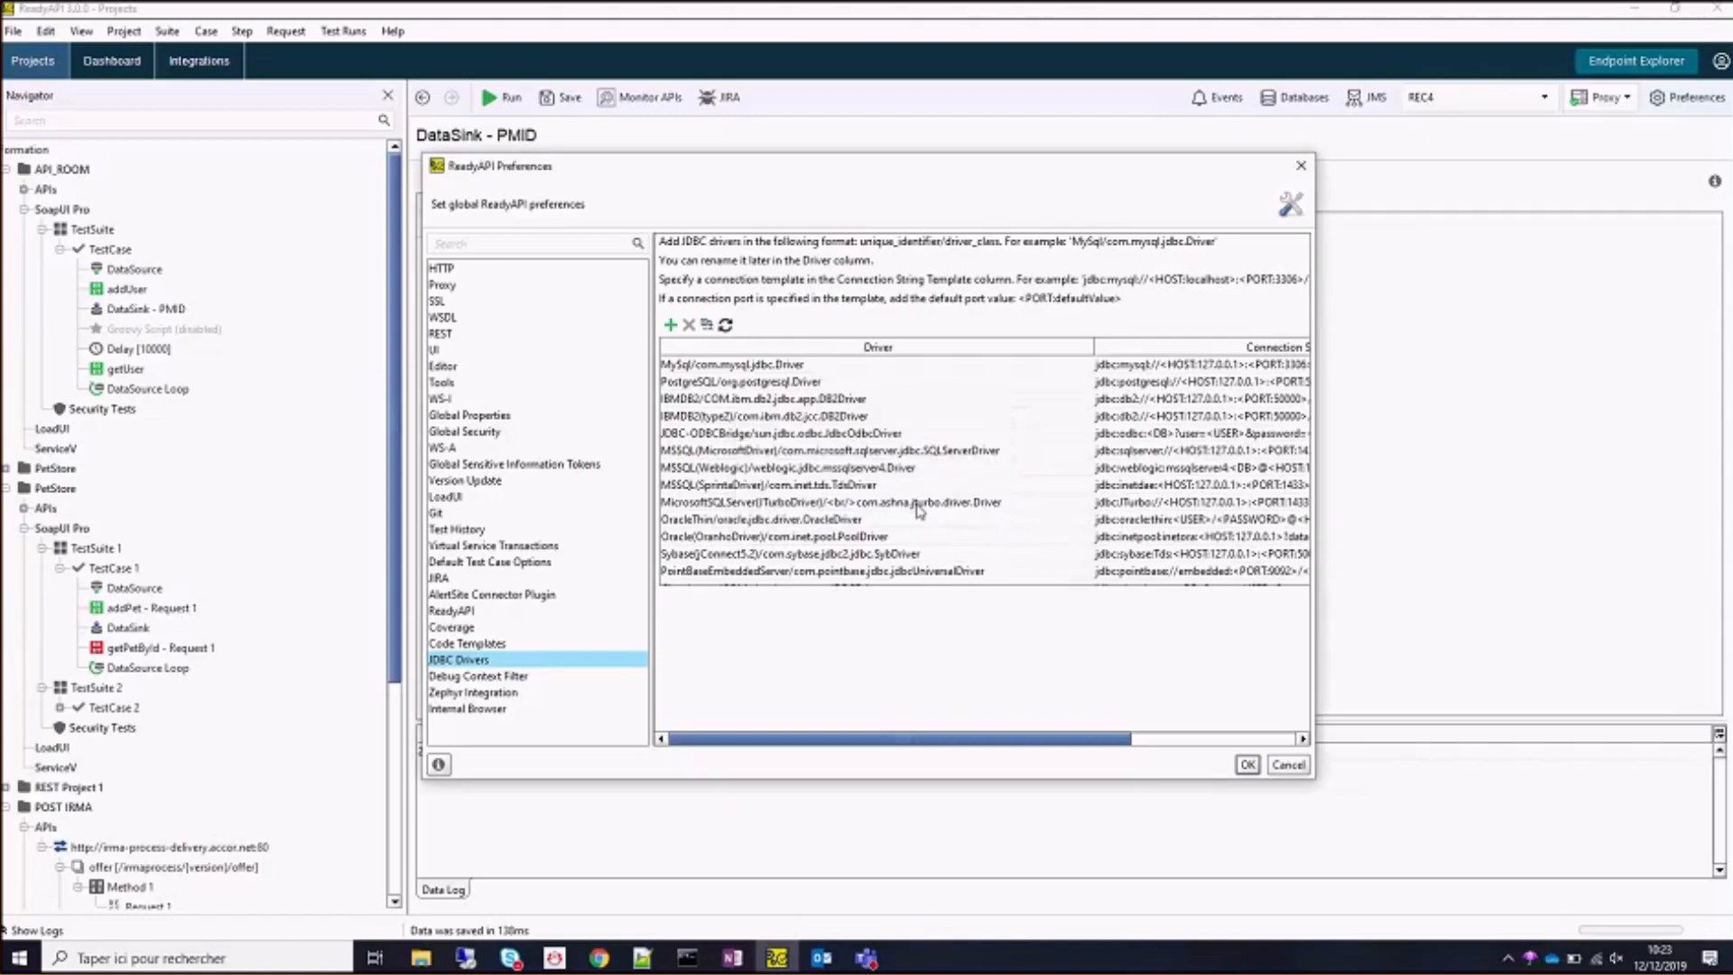
{"action": "scroll", "coordinate": [919, 510], "scroll_direction": "down", "scroll_amount": 5}
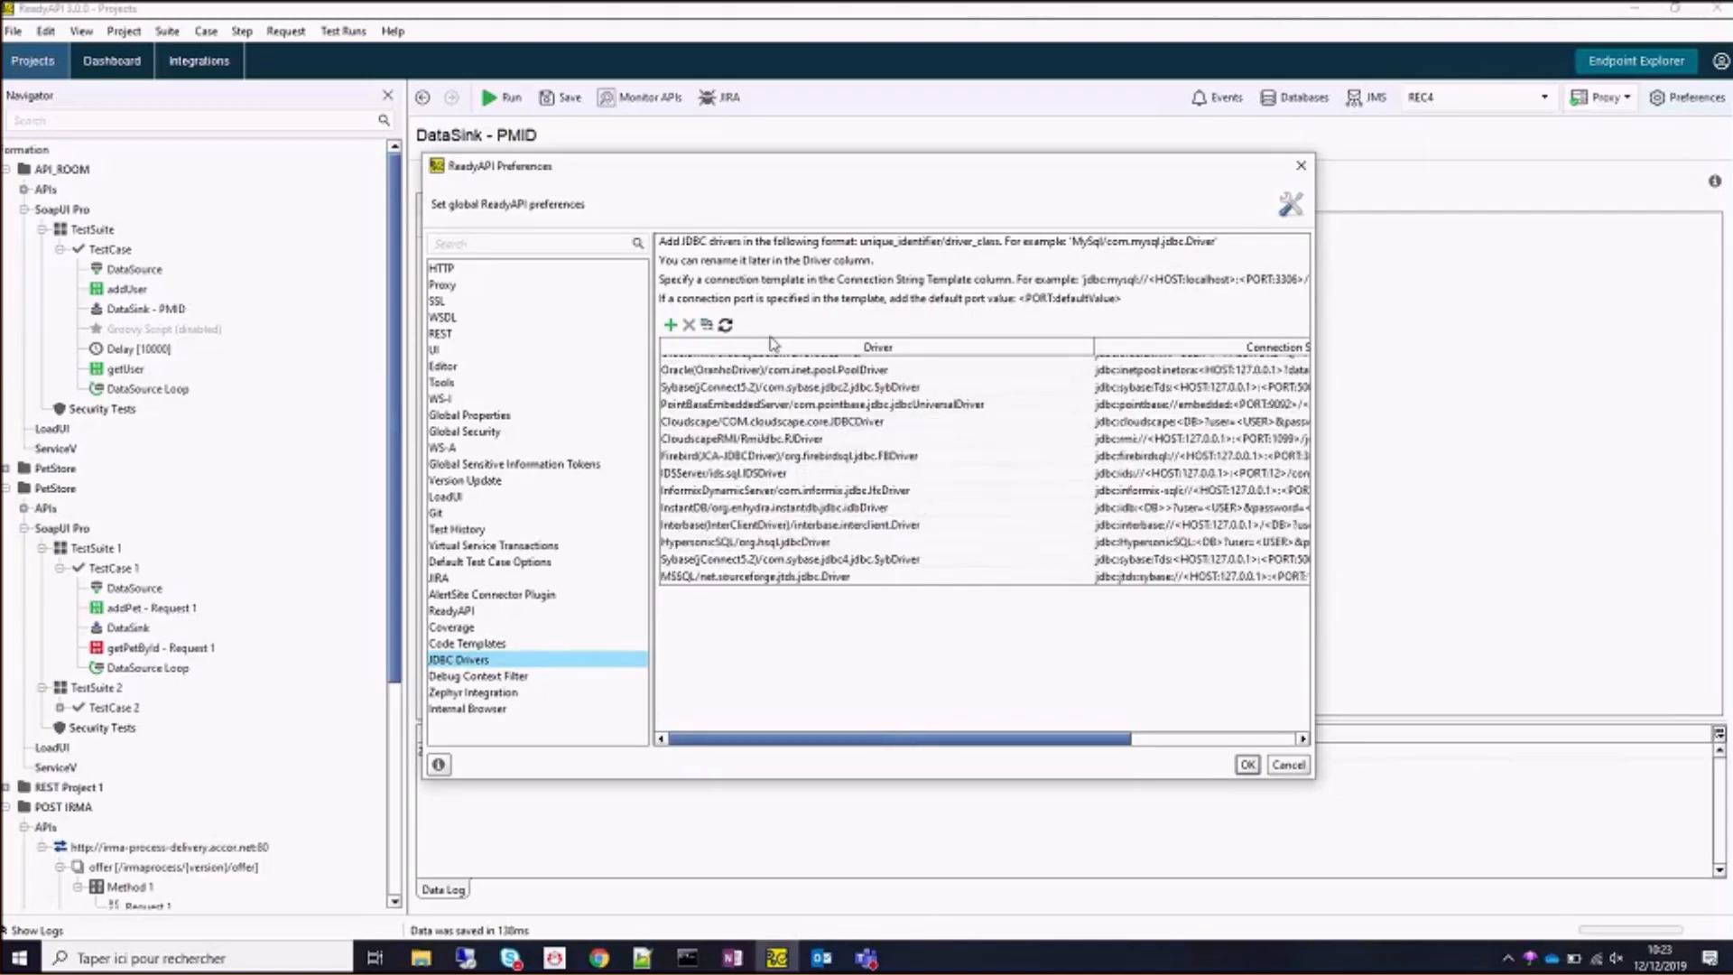
{"action": "left_click", "coordinate": [670, 324]}
{"action": "type", "text": "Formation"}
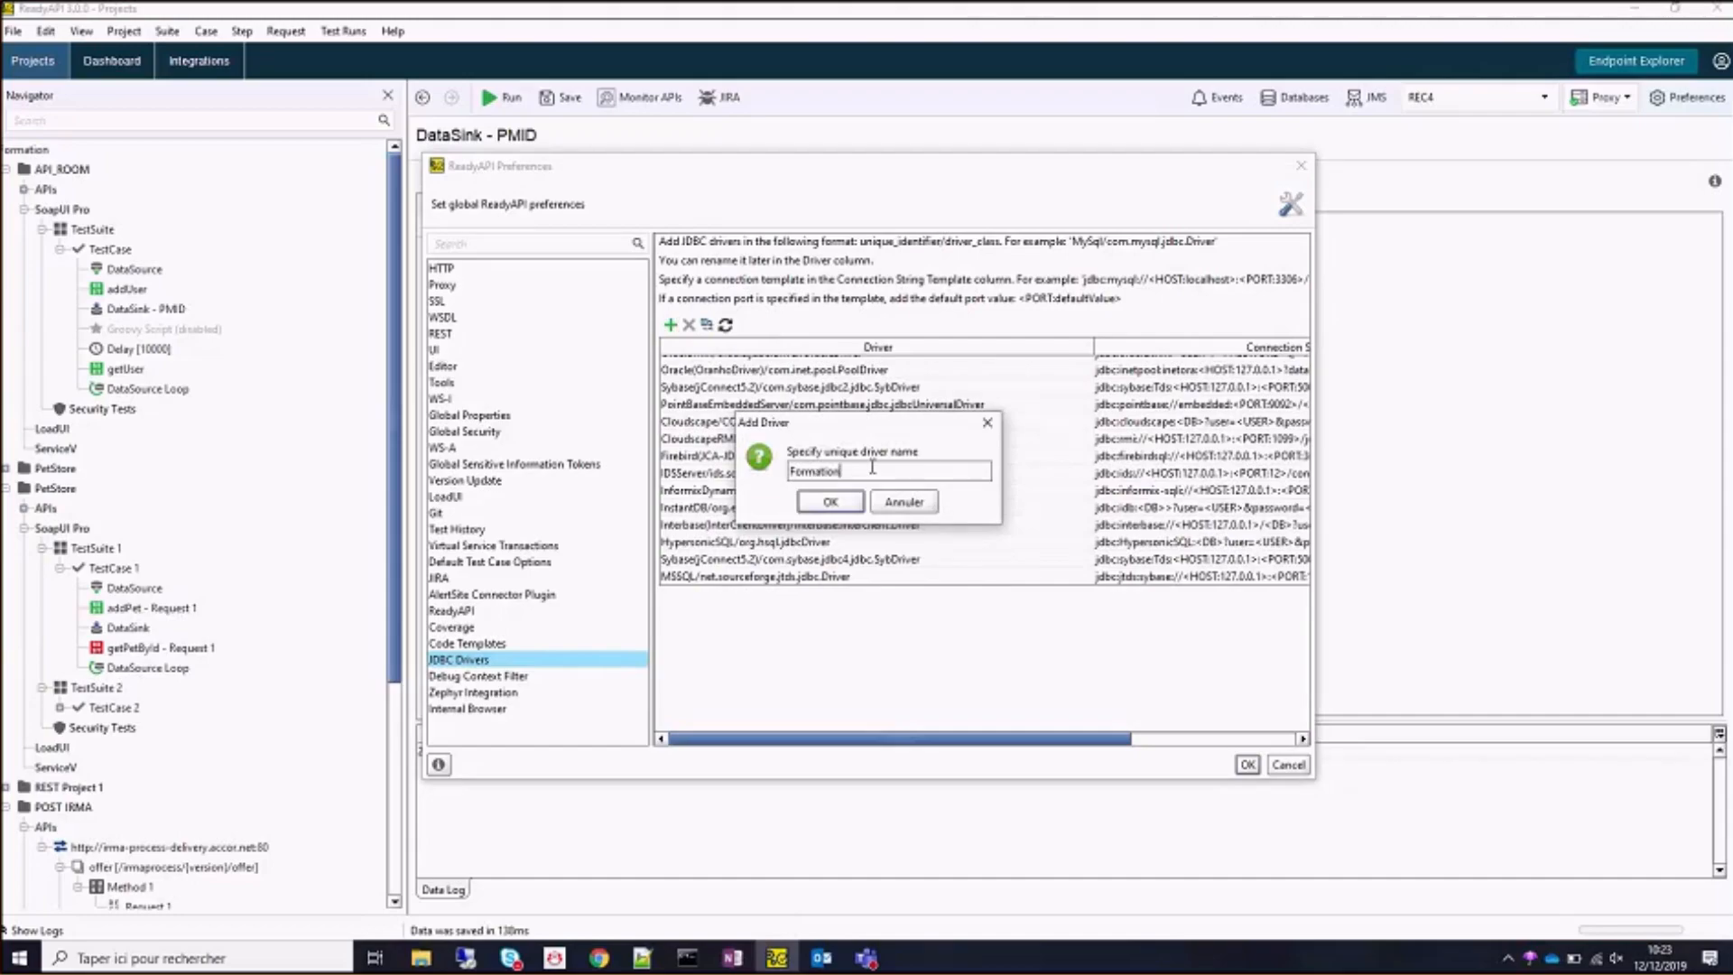
{"action": "key", "text": "Return"}
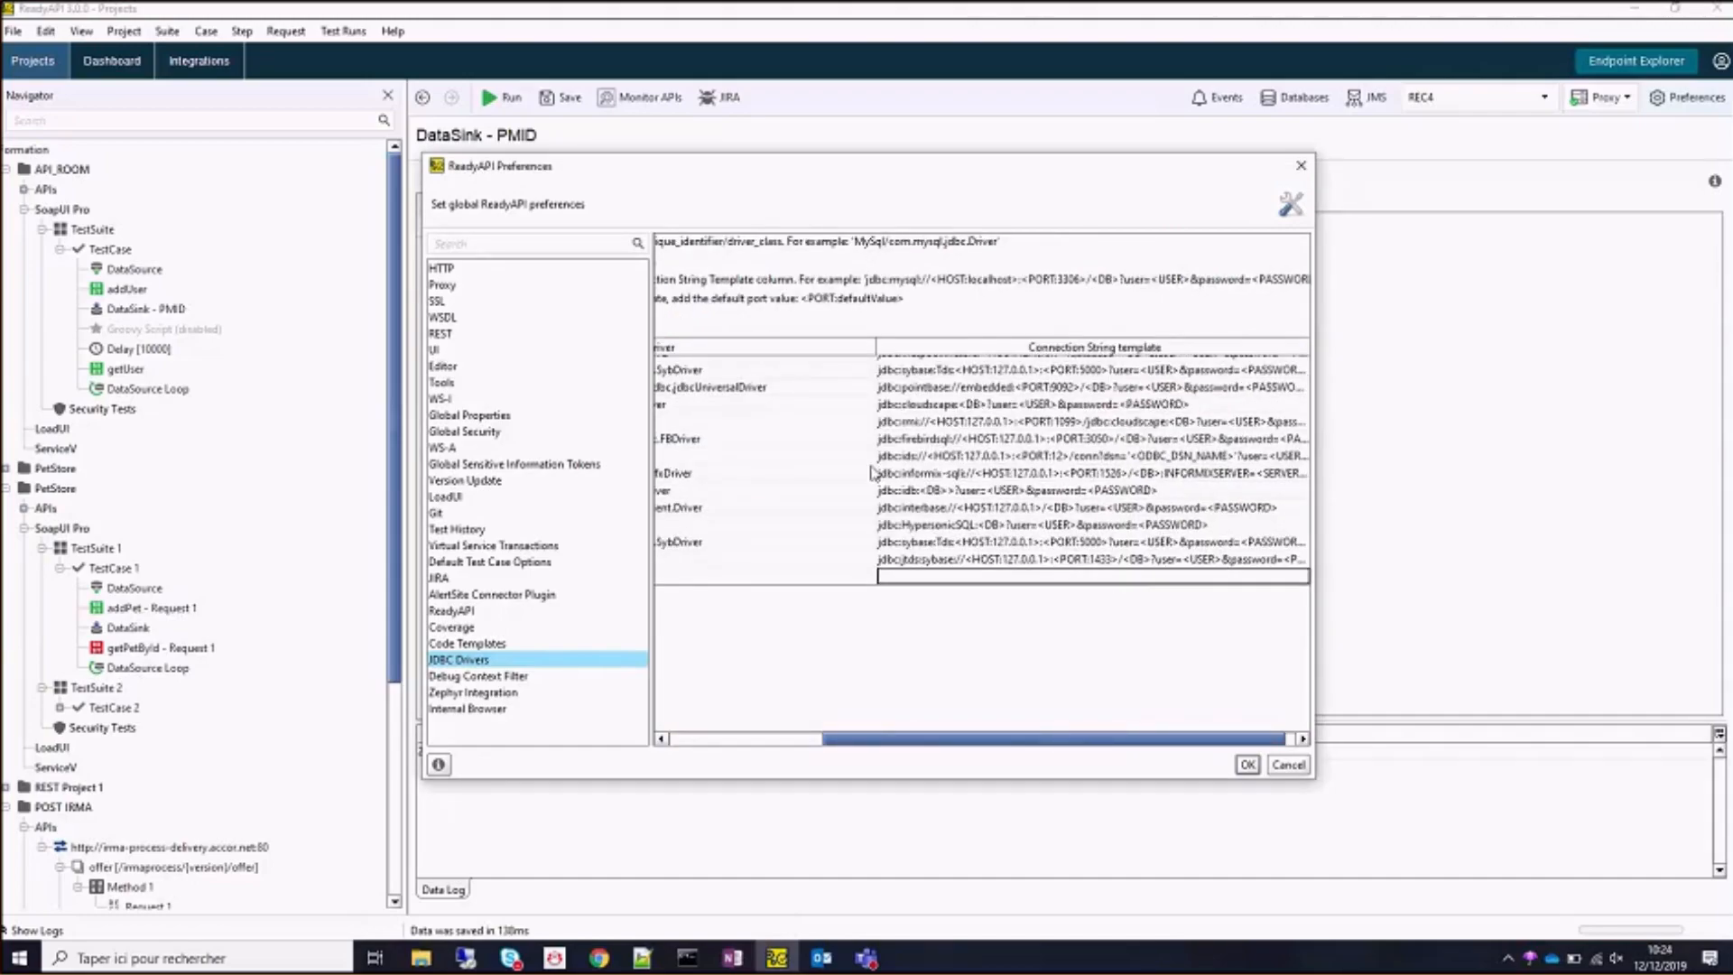
Copy the connection string template of MSSQL/net.sourceforge.jtds.jdbc.Driver into the Formation driver and save the preferences.
{"action": "left_click_drag", "start_coordinate": [920, 739], "coordinate": [718, 740]}
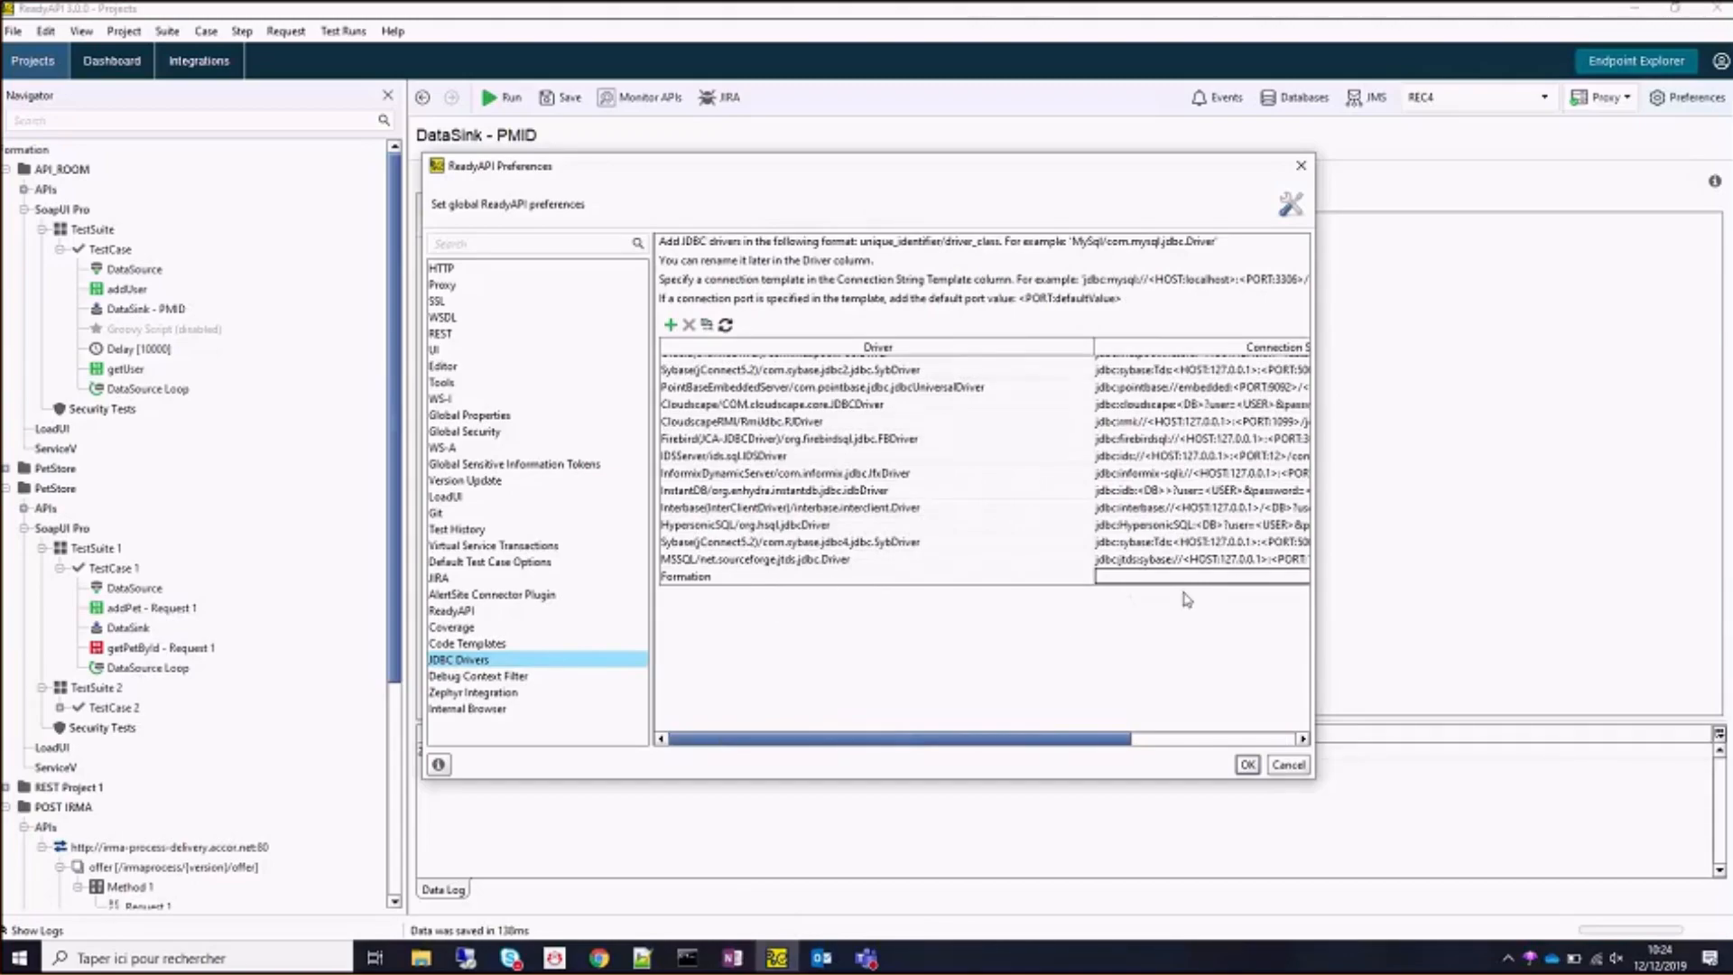
{"action": "left_click_drag", "start_coordinate": [976, 742], "coordinate": [1154, 685]}
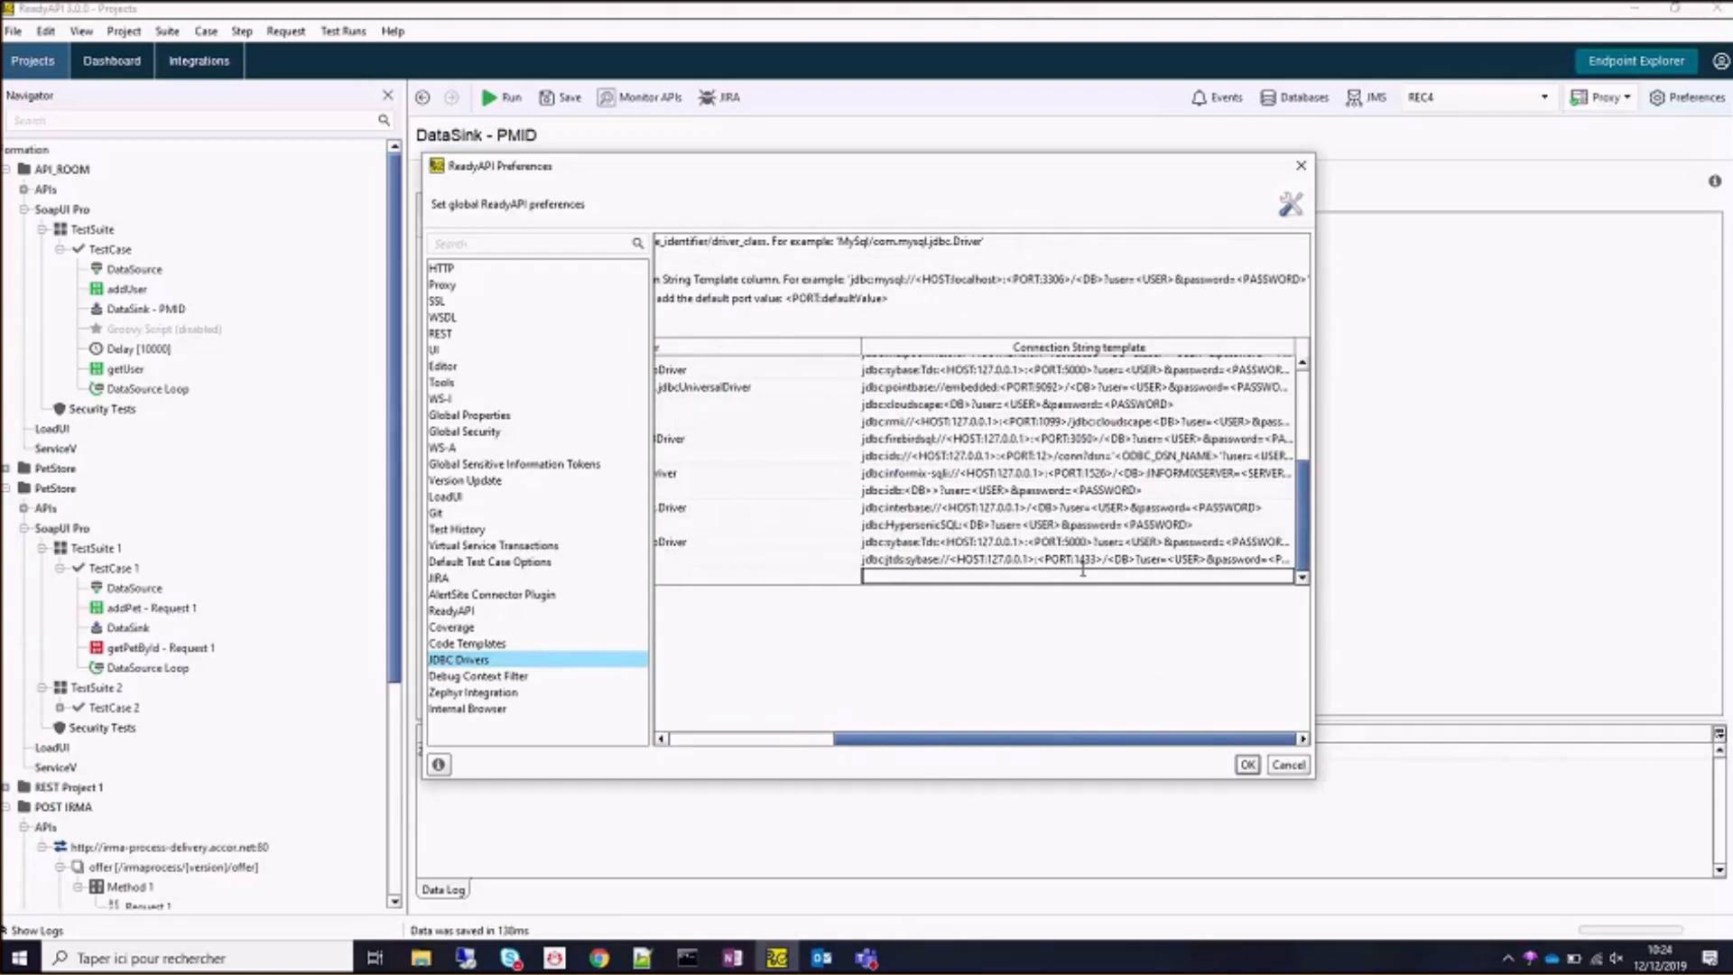
{"action": "double_click", "coordinate": [1052, 562]}
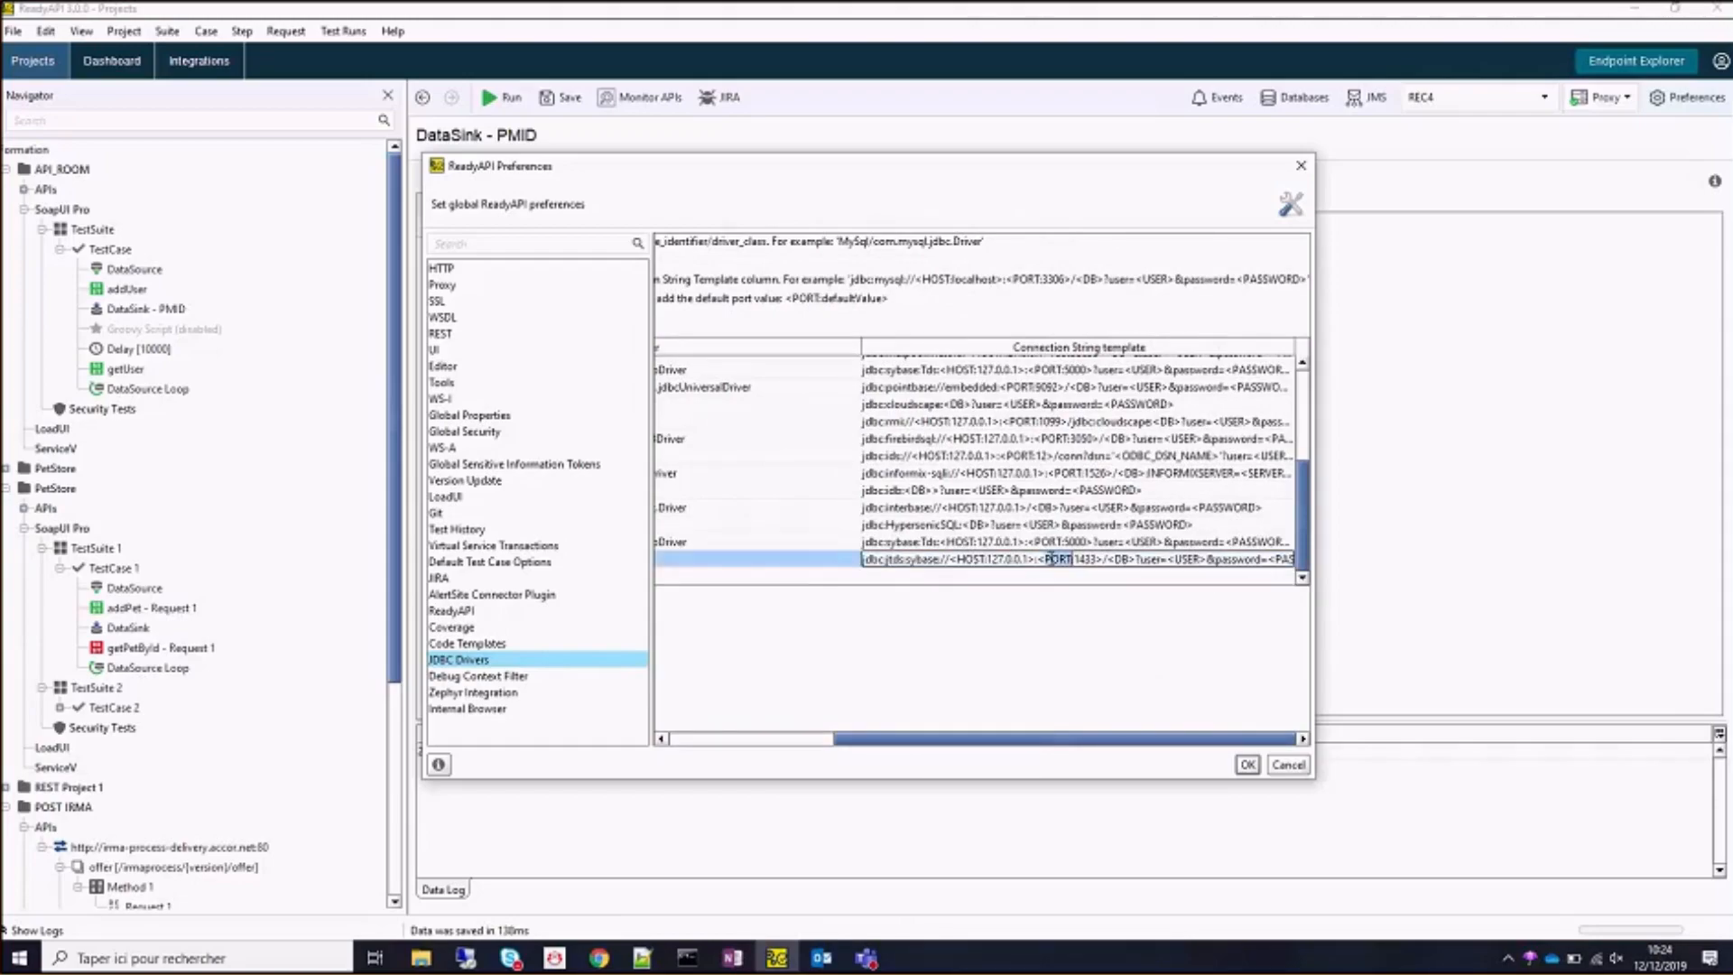
{"action": "key", "text": "ctrl+a"}
{"action": "key", "text": "ctrl+c"}
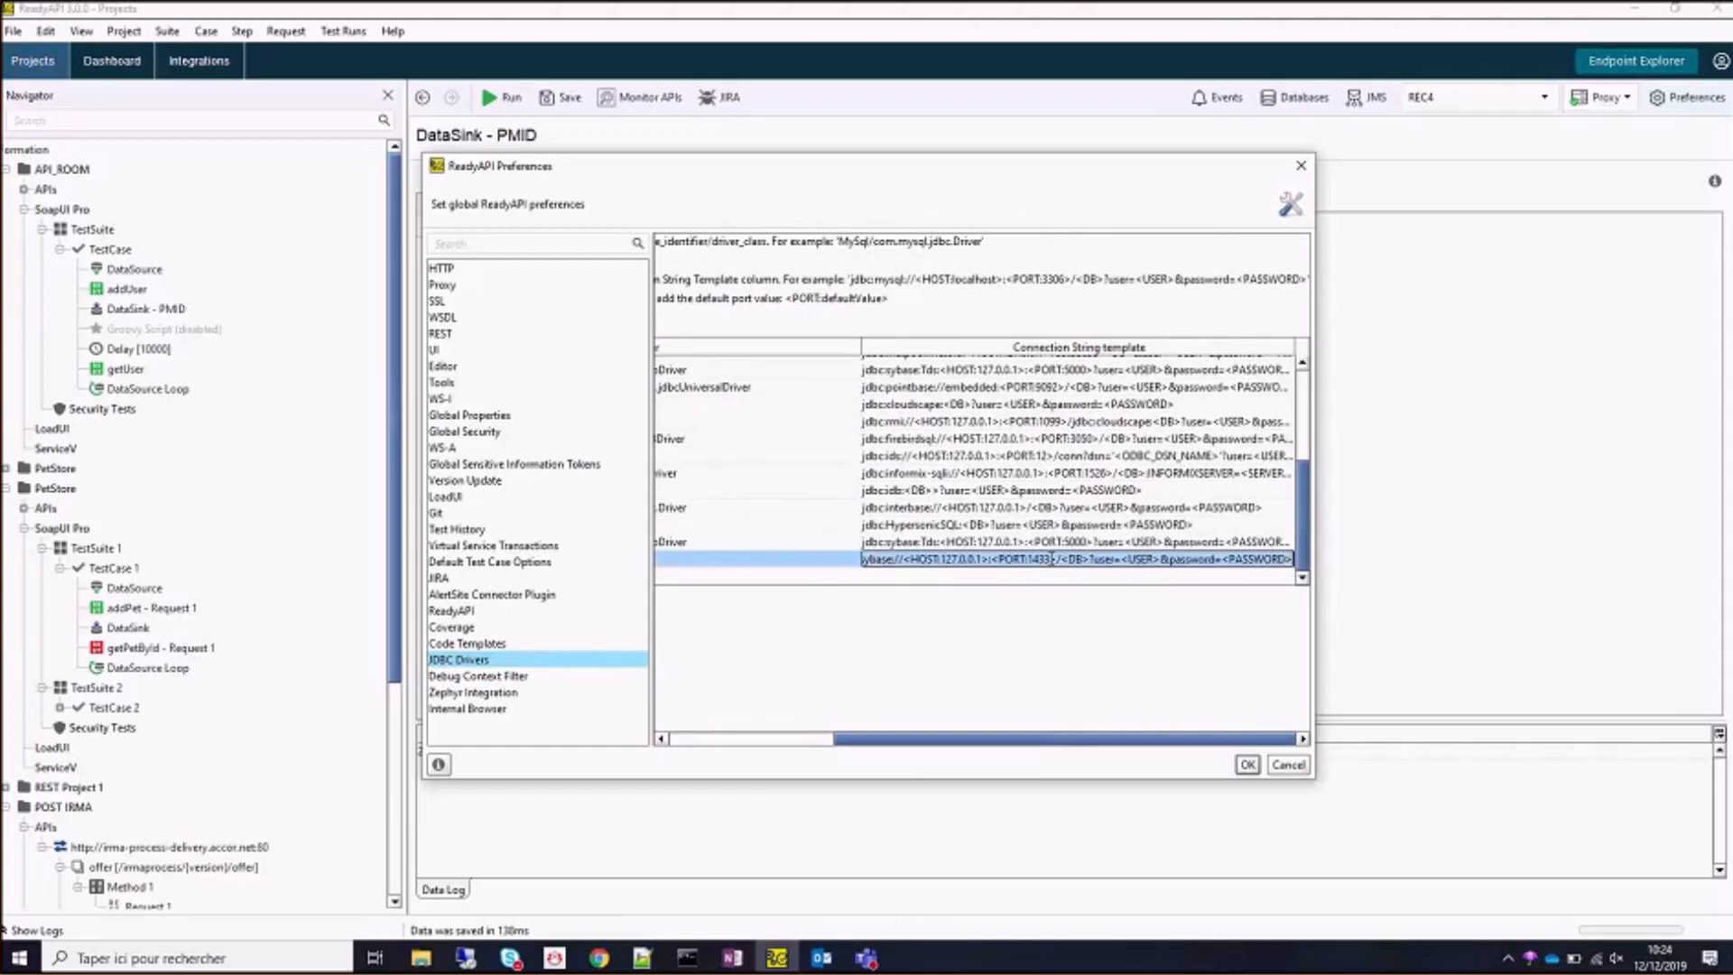
{"action": "left_click", "coordinate": [1040, 581]}
{"action": "key", "text": "ctrl+v"}
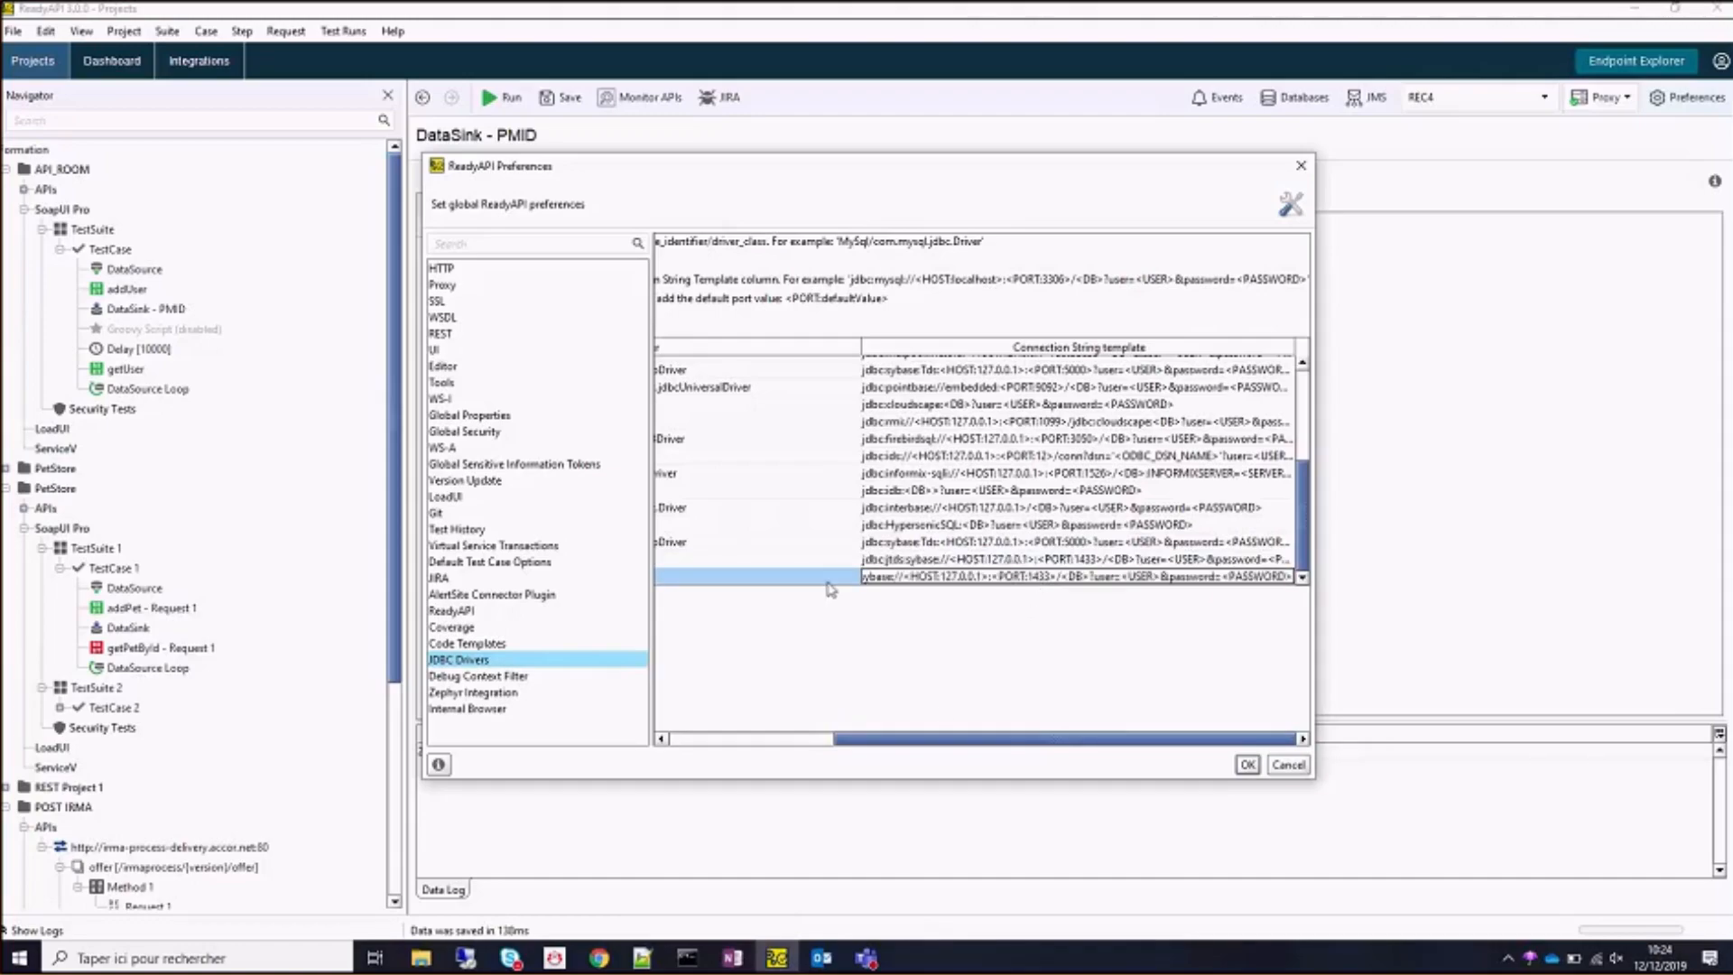
{"action": "left_click_drag", "start_coordinate": [950, 744], "coordinate": [1083, 749]}
{"action": "left_click", "coordinate": [1247, 764]}
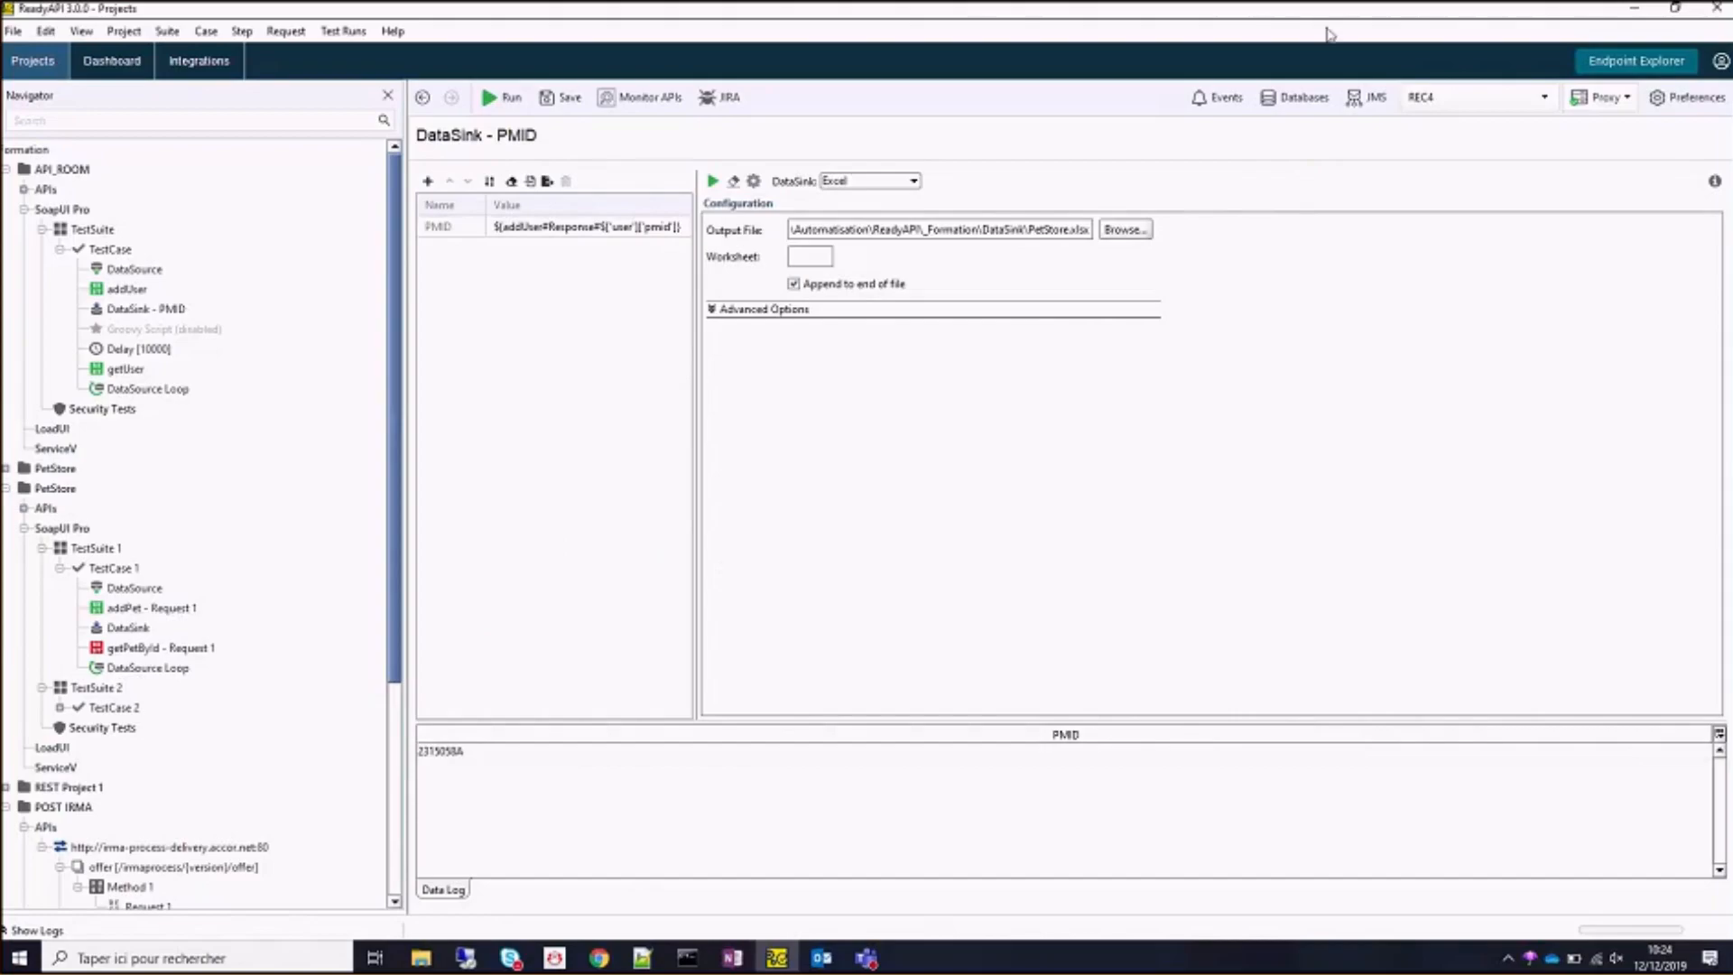
Switch to File Explorer and open the SmartBear folder inside Programmes on the Windows (C:) drive.
{"action": "left_click", "coordinate": [426, 963]}
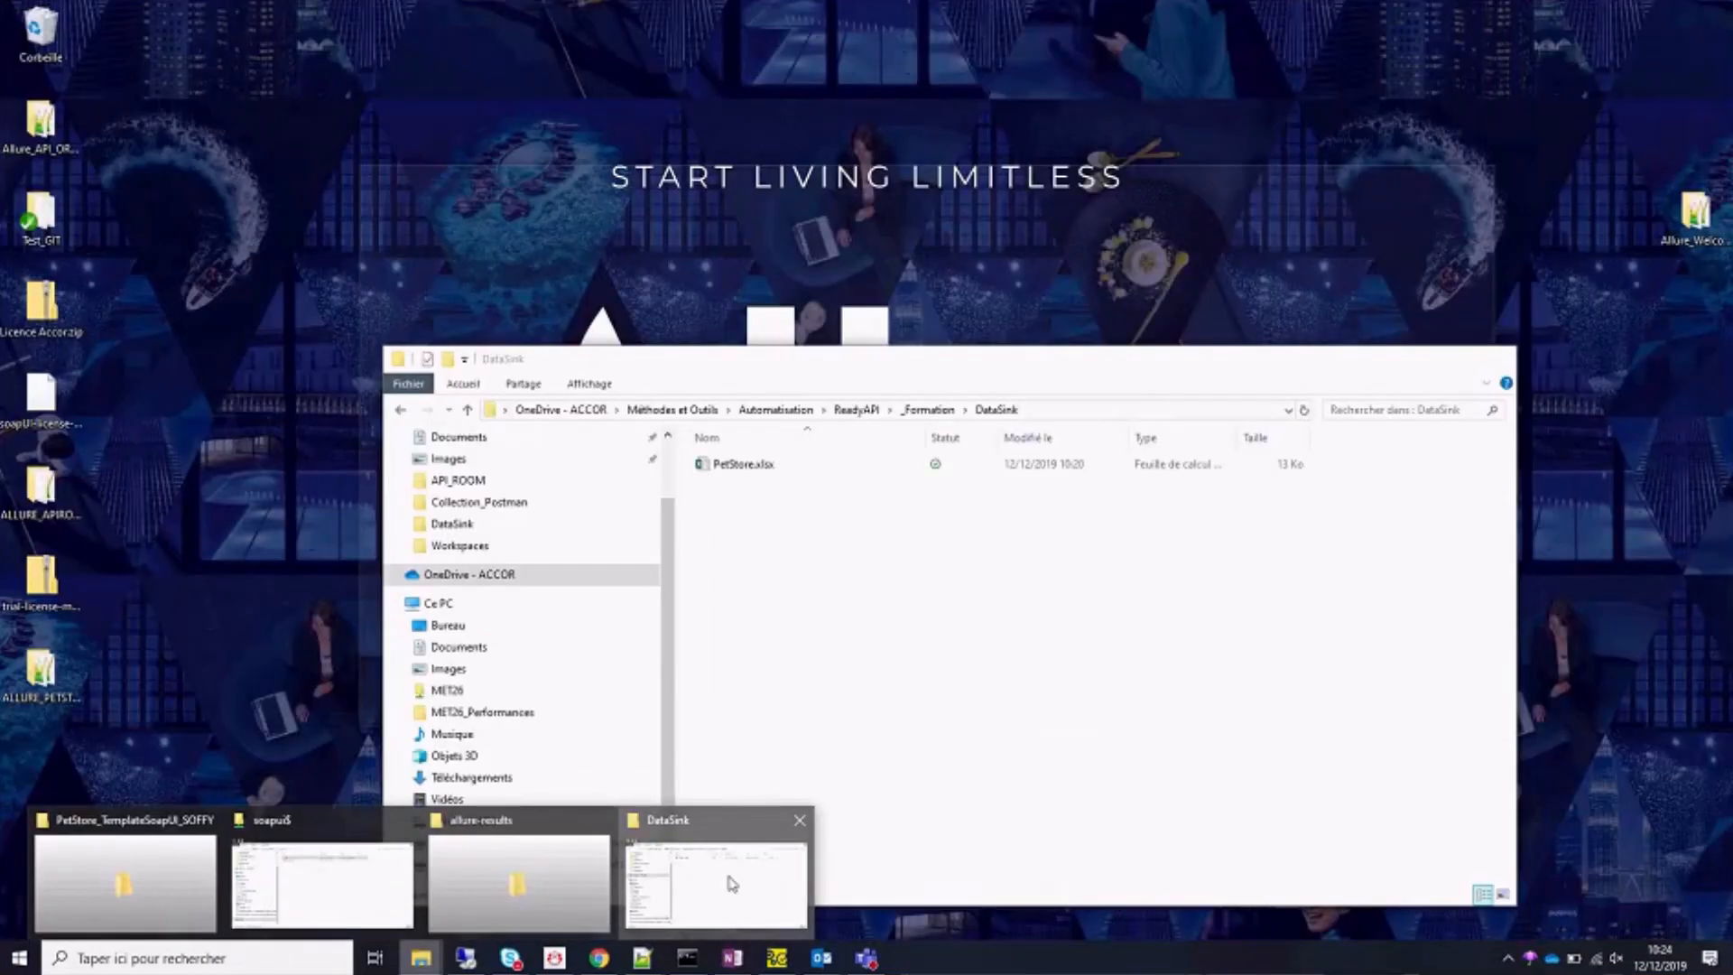
{"action": "left_click", "coordinate": [733, 883]}
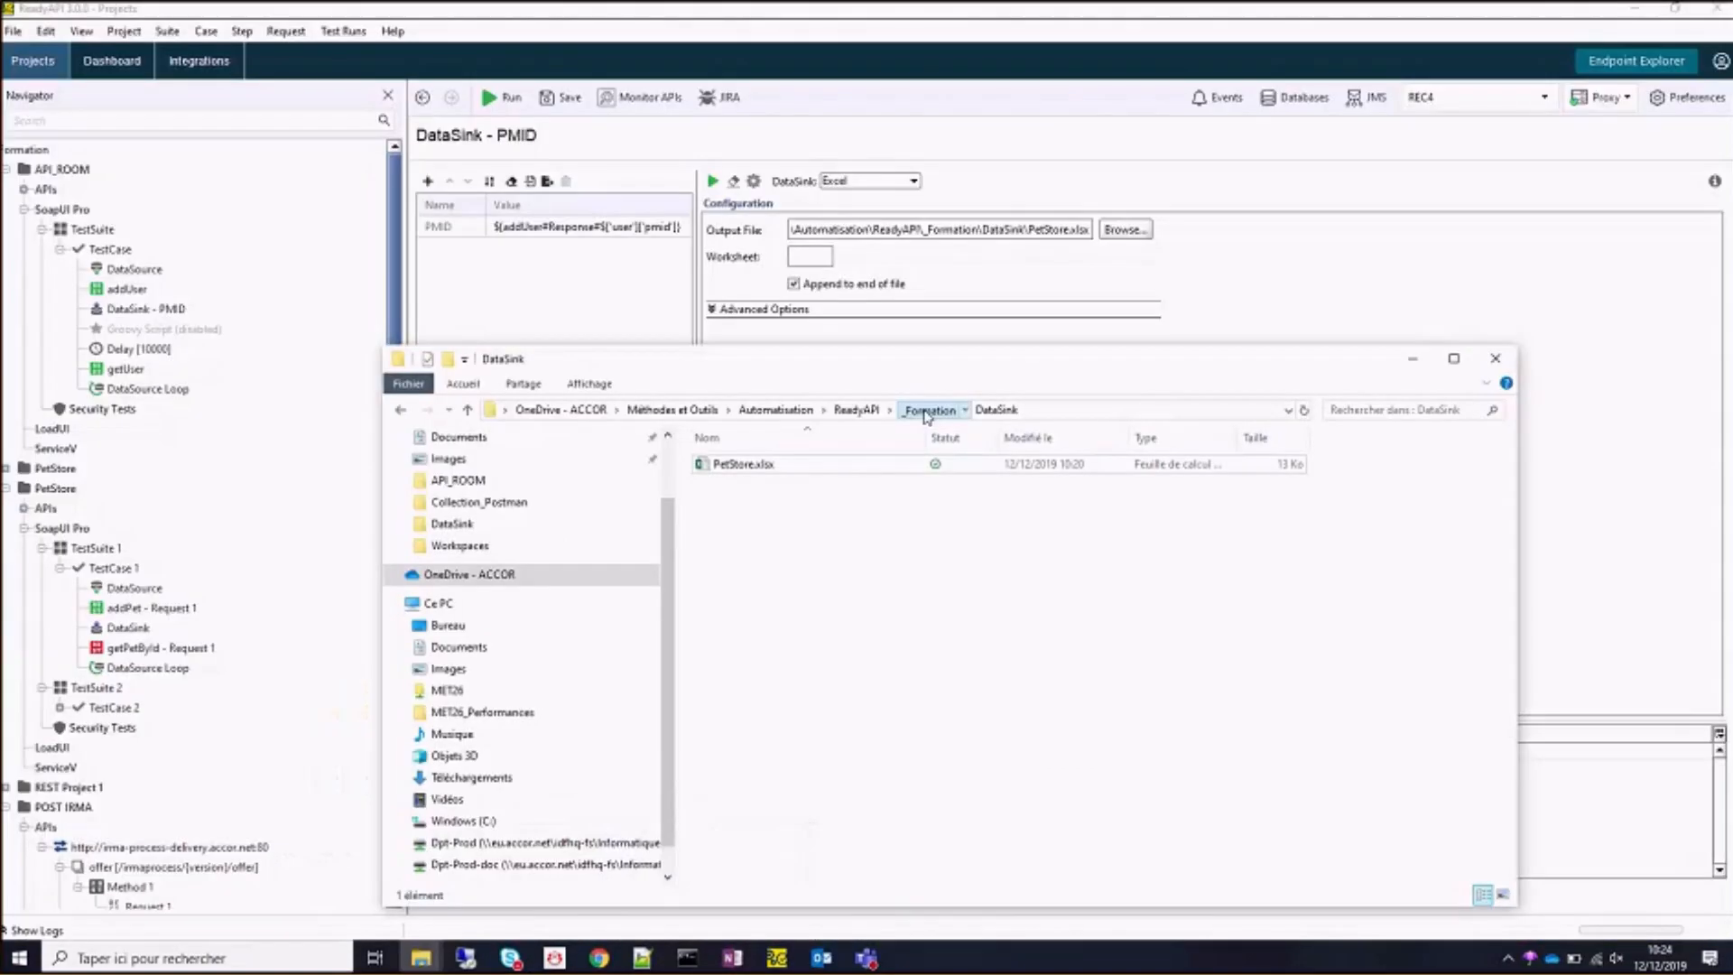
{"action": "left_click", "coordinate": [928, 411]}
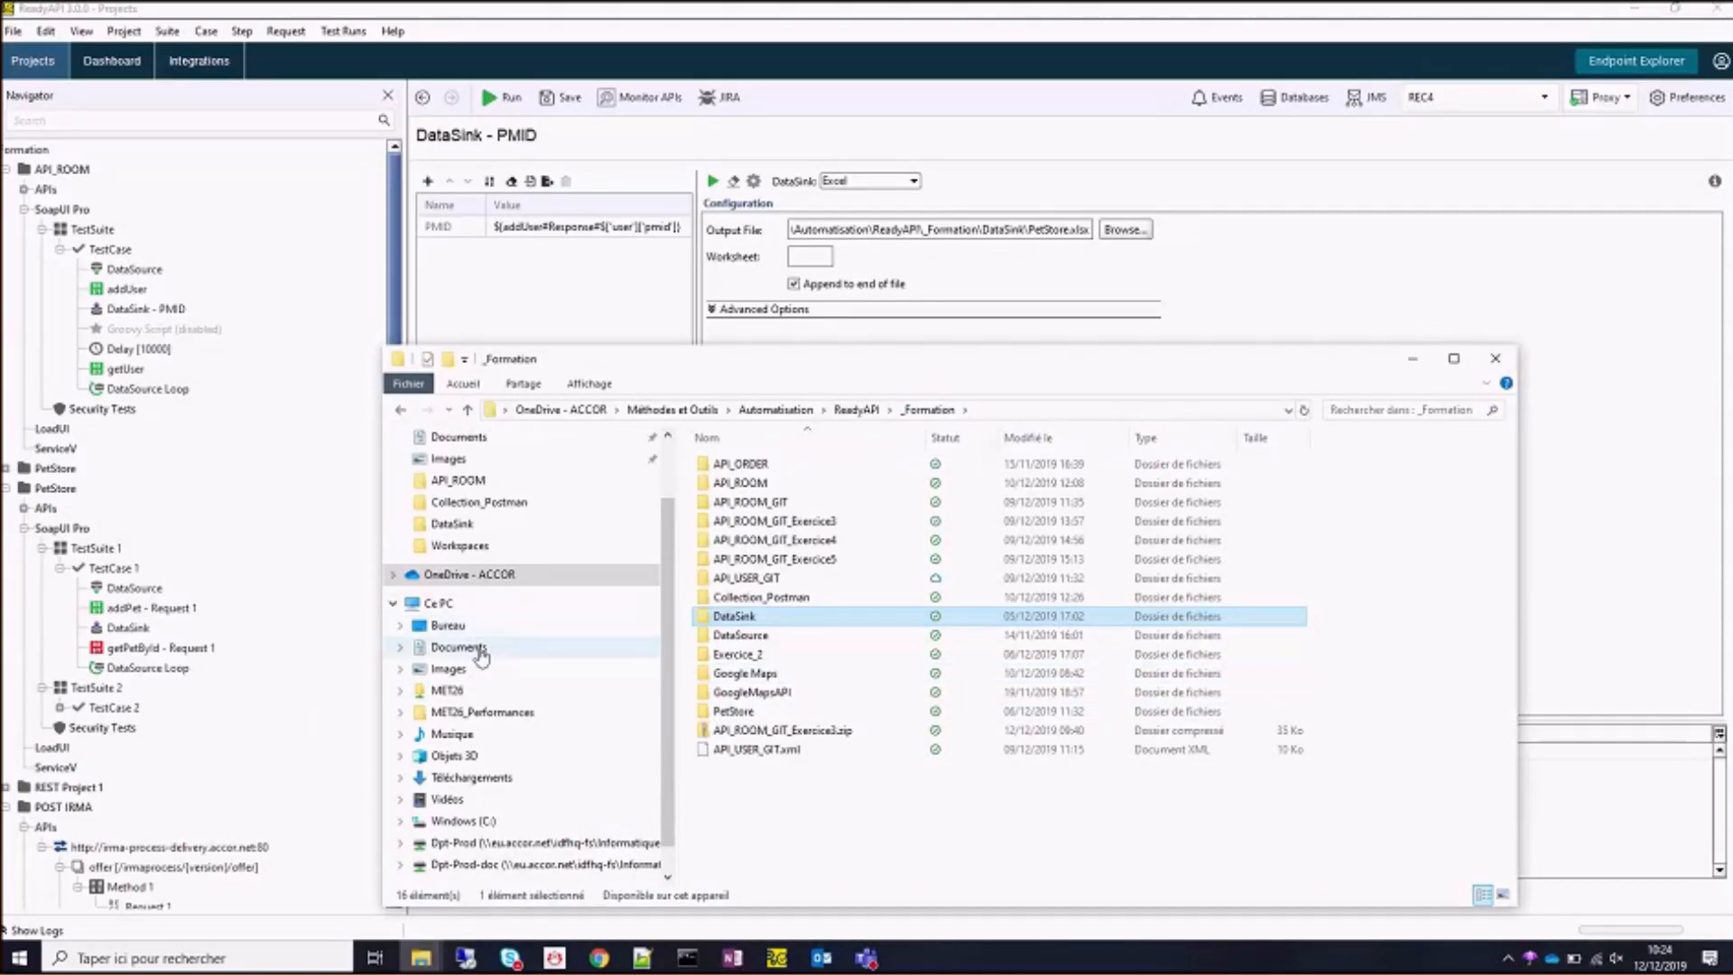
{"action": "left_click", "coordinate": [442, 603]}
{"action": "double_click", "coordinate": [847, 650]}
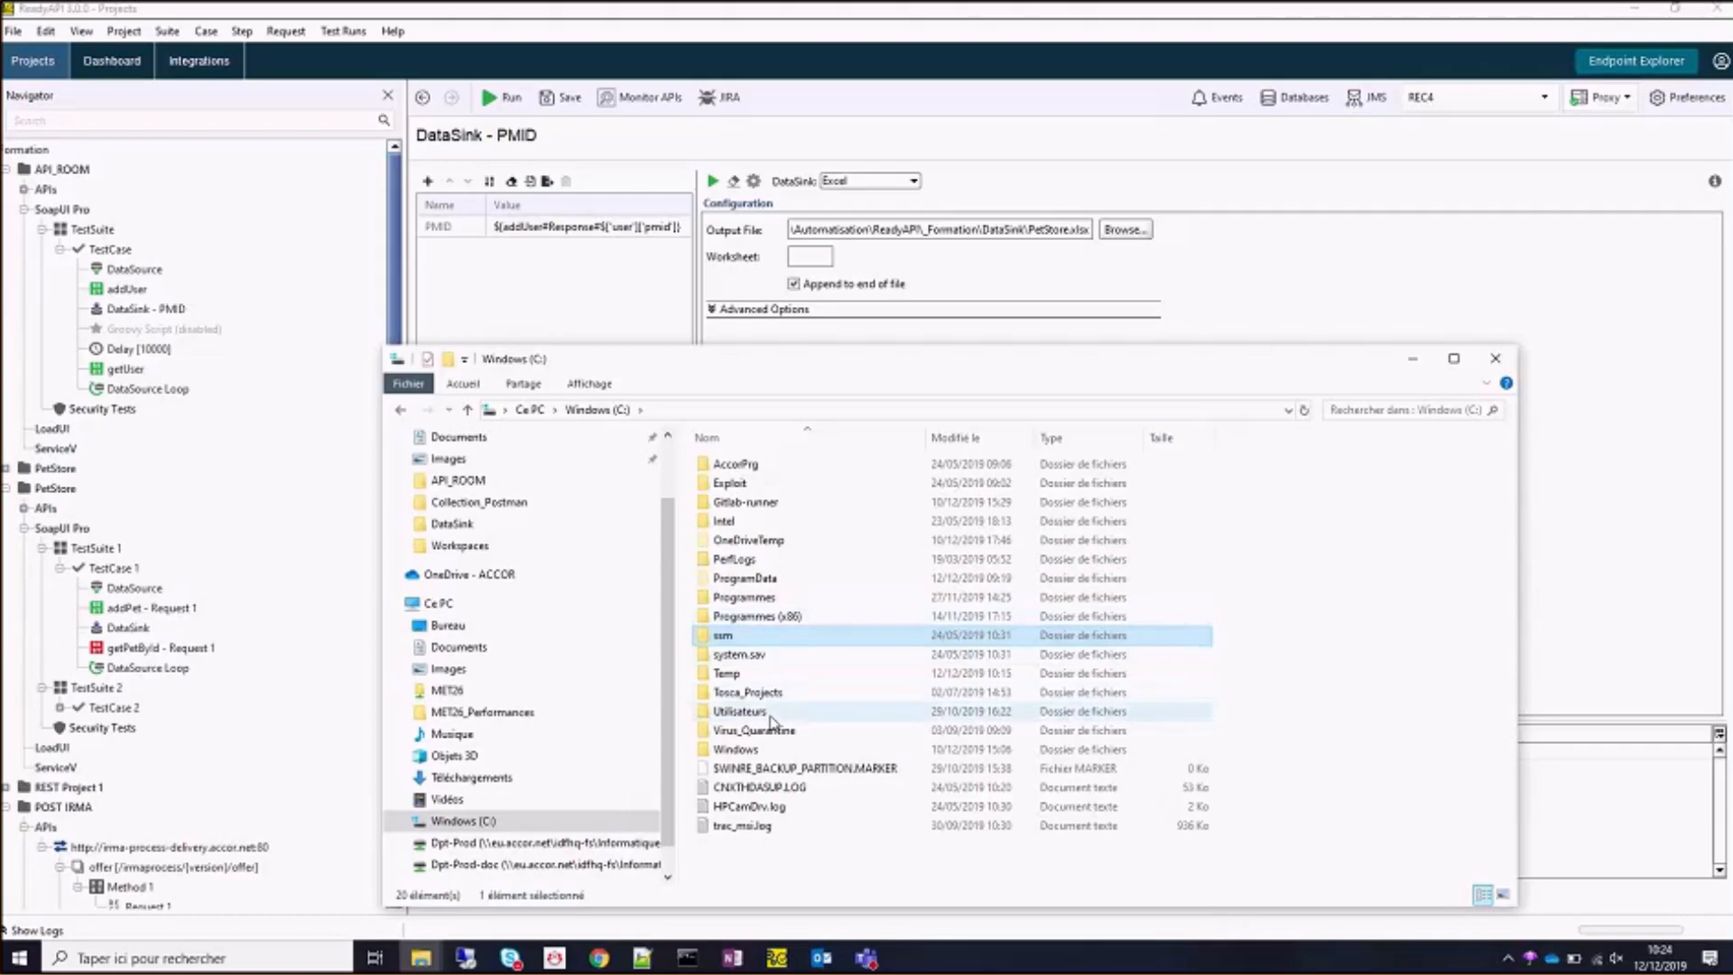
{"action": "double_click", "coordinate": [746, 598]}
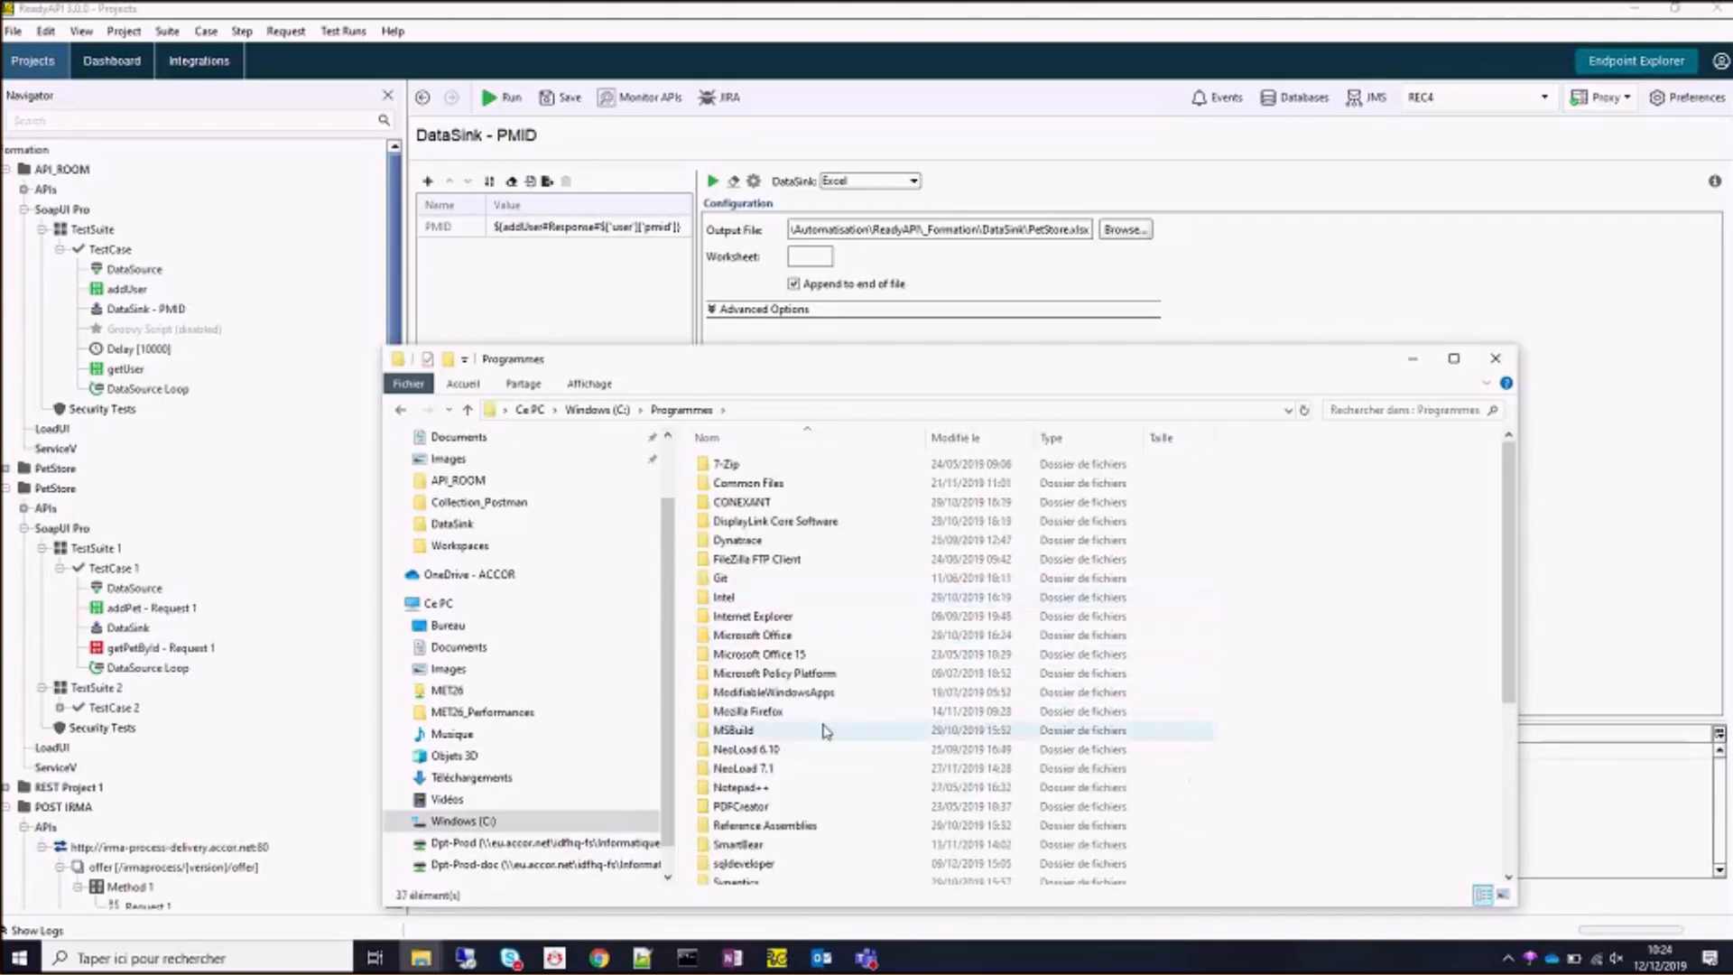
{"action": "double_click", "coordinate": [785, 846]}
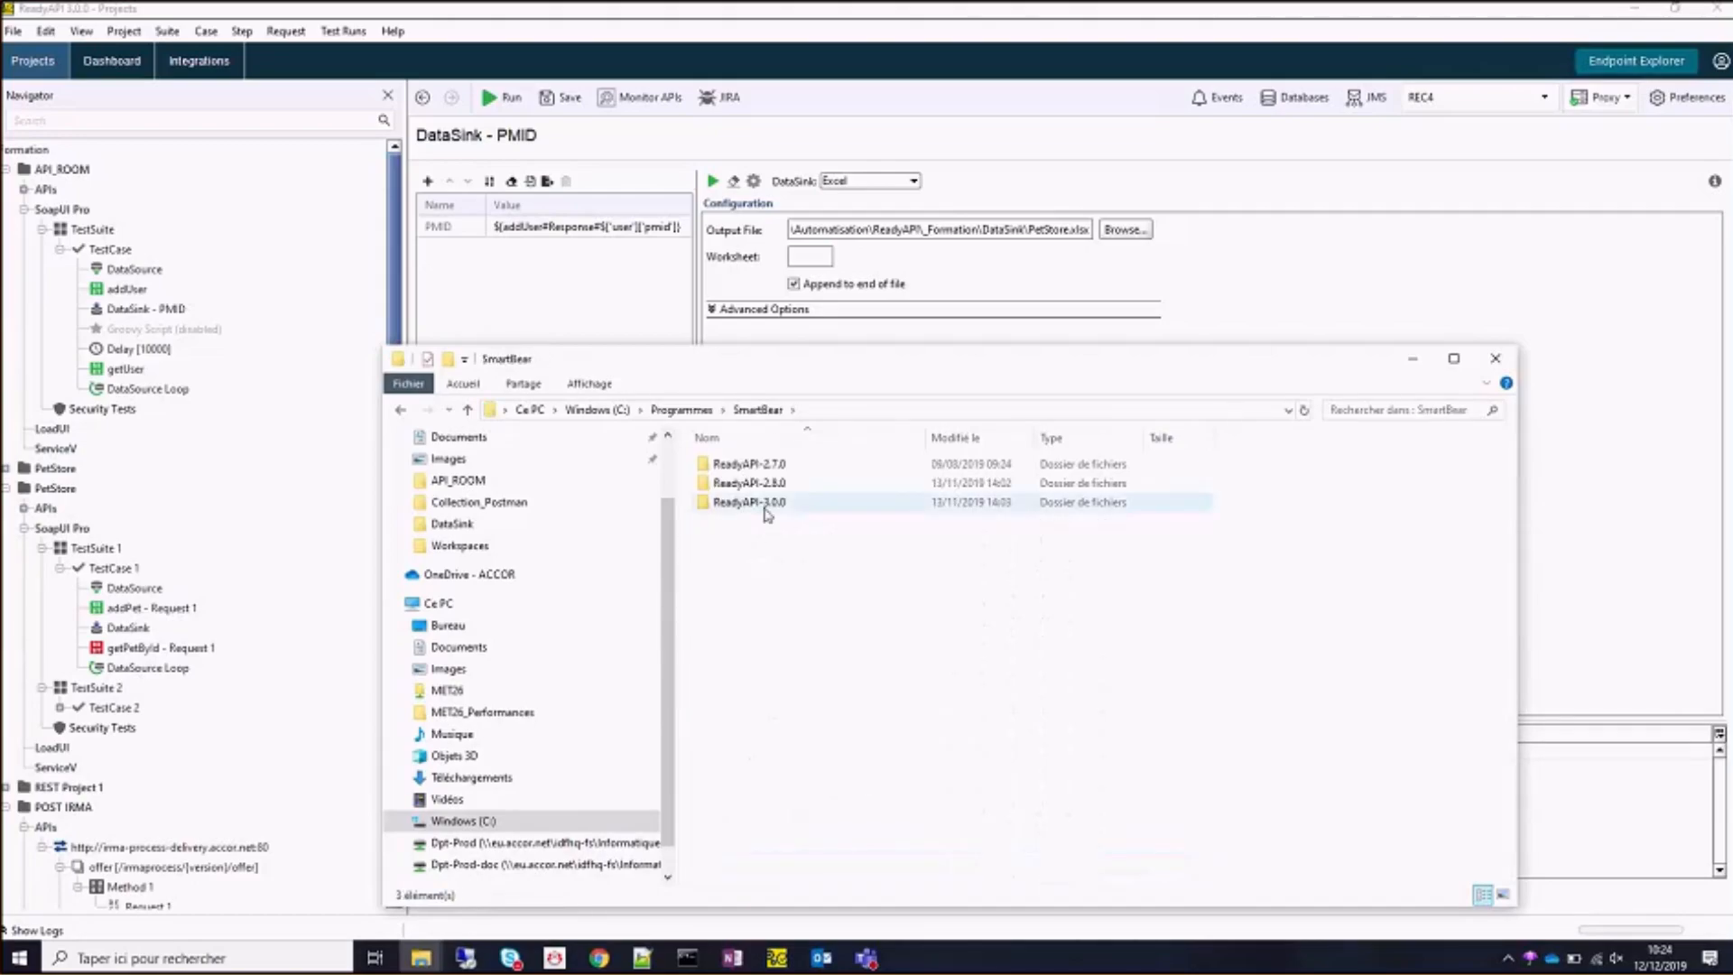
Go to the bin\ext folder of ReadyAPI-3.0.0 and select jconn4.jar.
{"action": "left_click", "coordinate": [756, 504]}
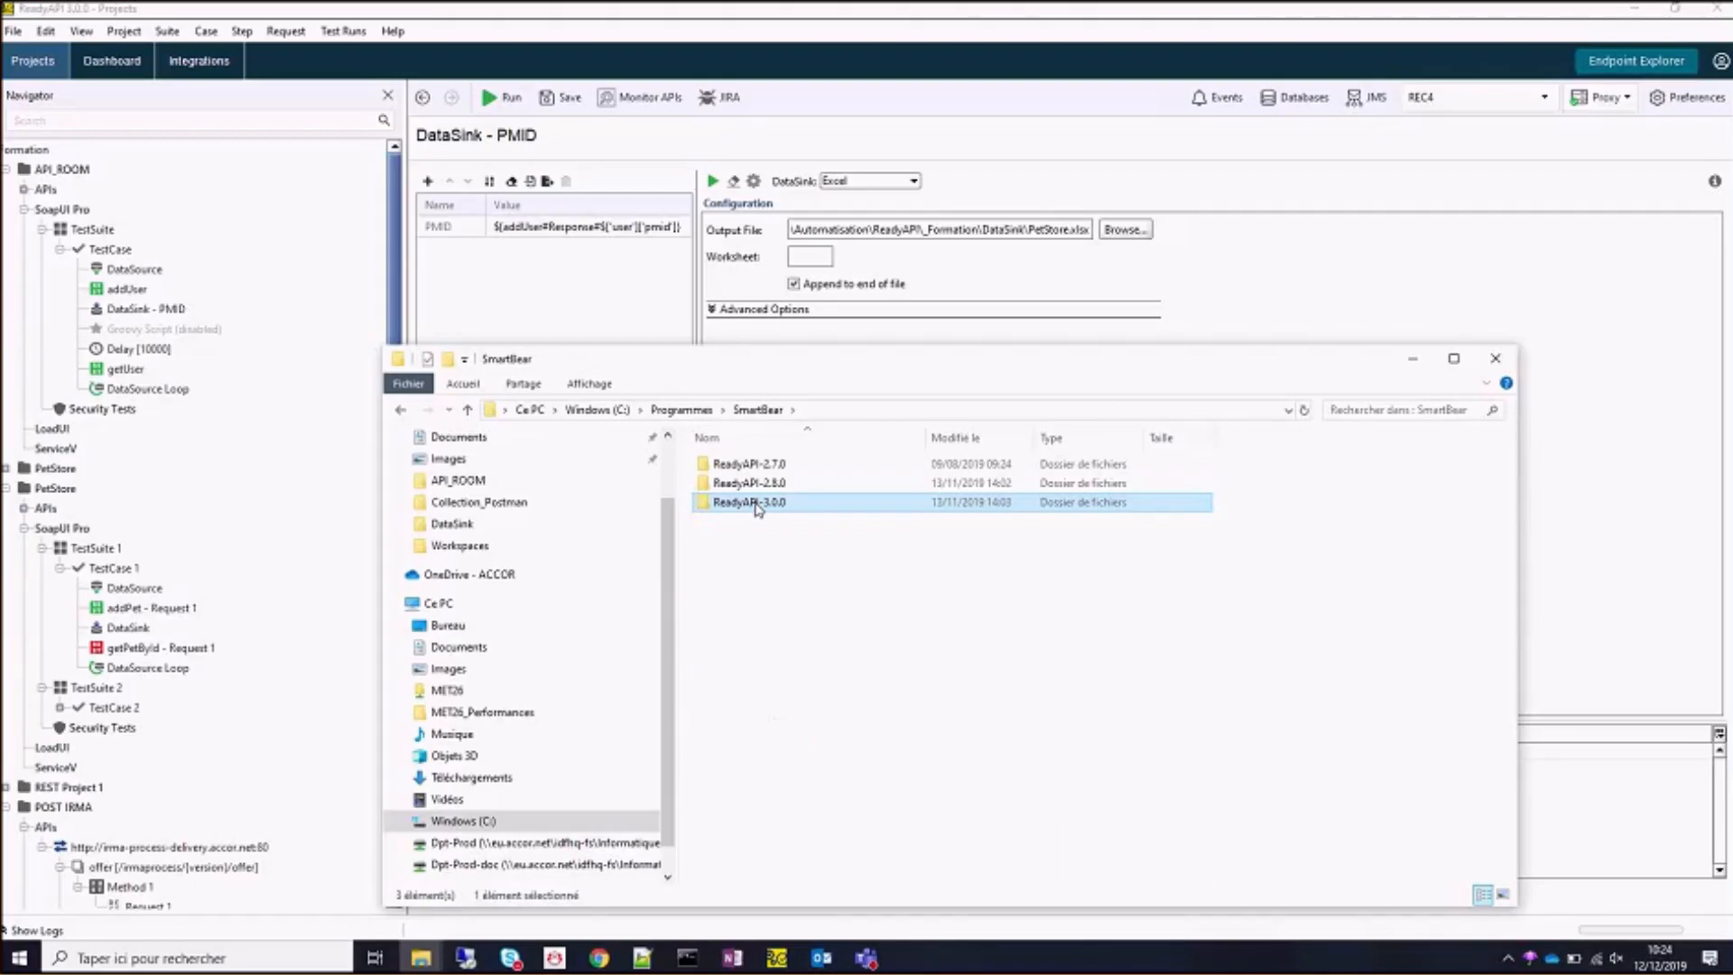
{"action": "double_click", "coordinate": [756, 503]}
{"action": "left_click", "coordinate": [755, 488]}
{"action": "double_click", "coordinate": [754, 488]}
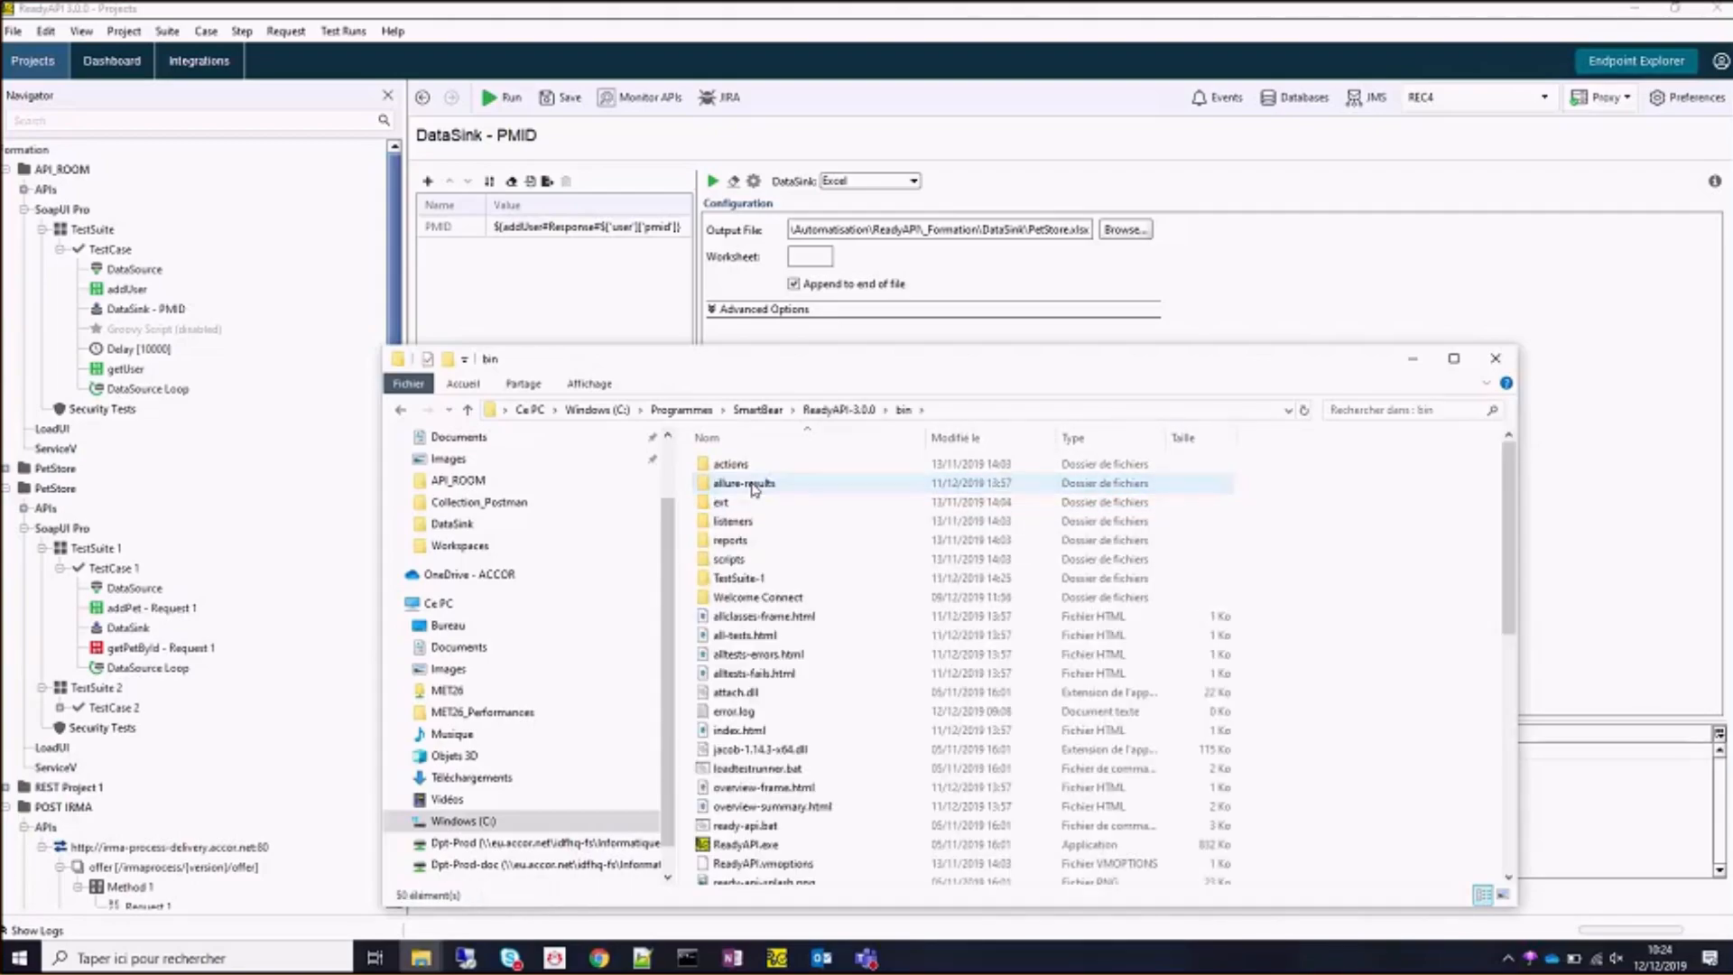
{"action": "scroll", "coordinate": [754, 489], "scroll_direction": "down", "scroll_amount": 6}
{"action": "scroll", "coordinate": [753, 488], "scroll_direction": "up", "scroll_amount": 6}
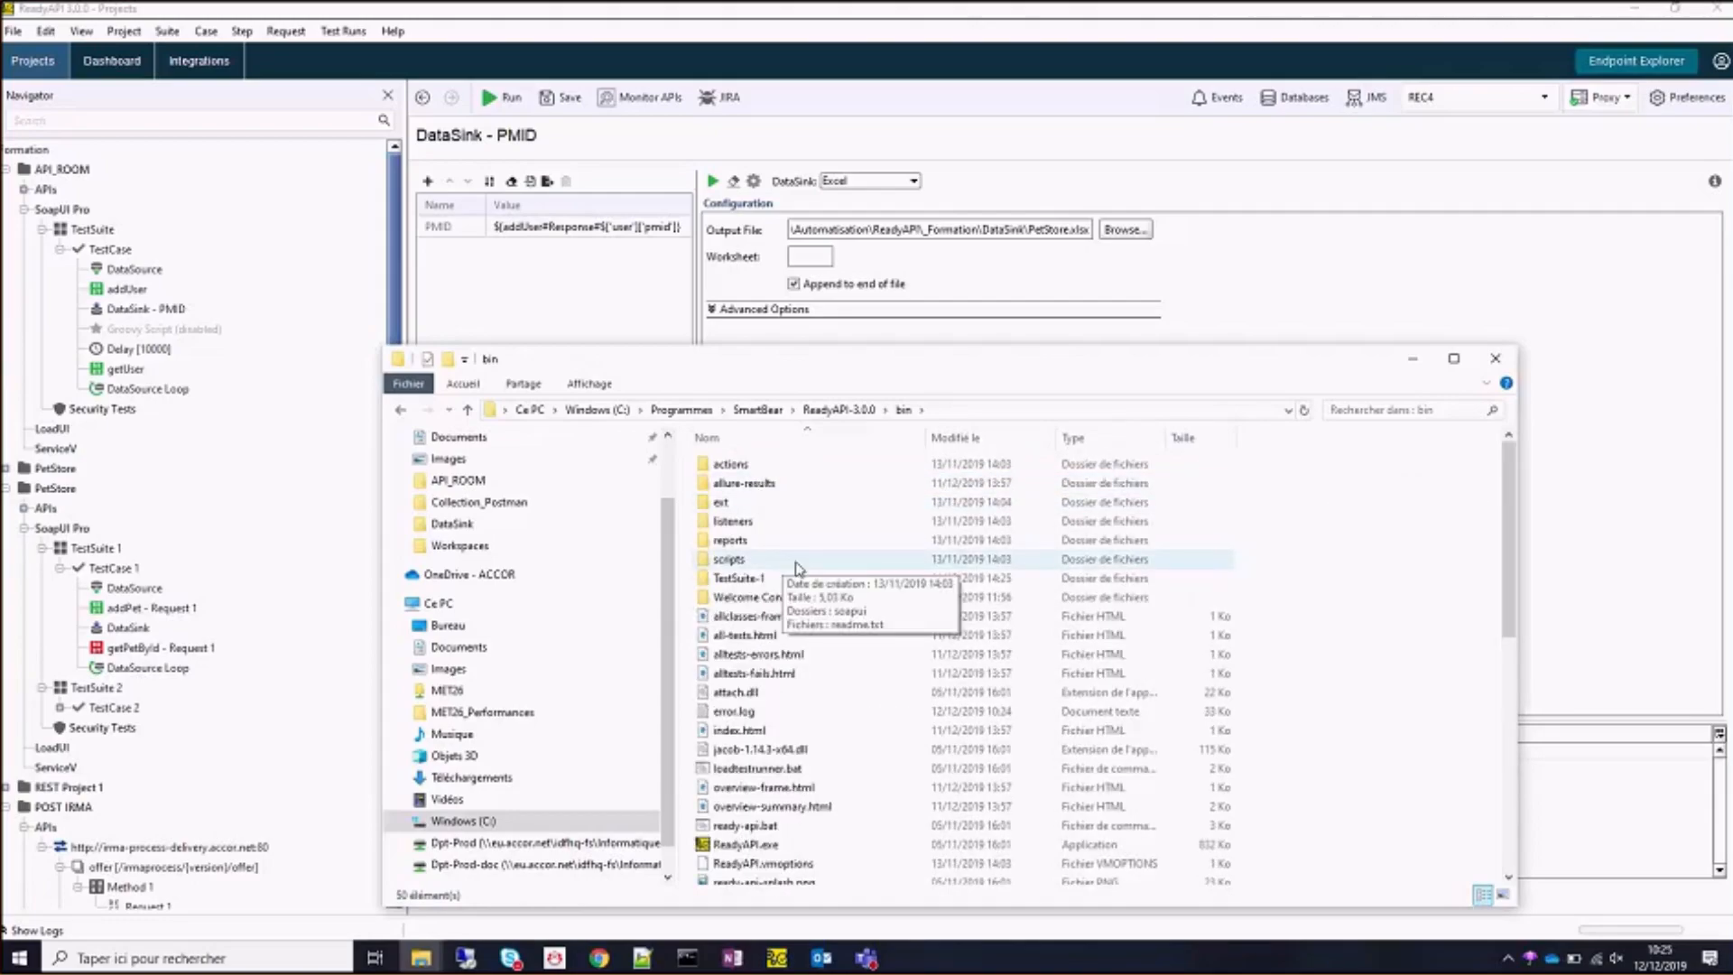
{"action": "double_click", "coordinate": [759, 503]}
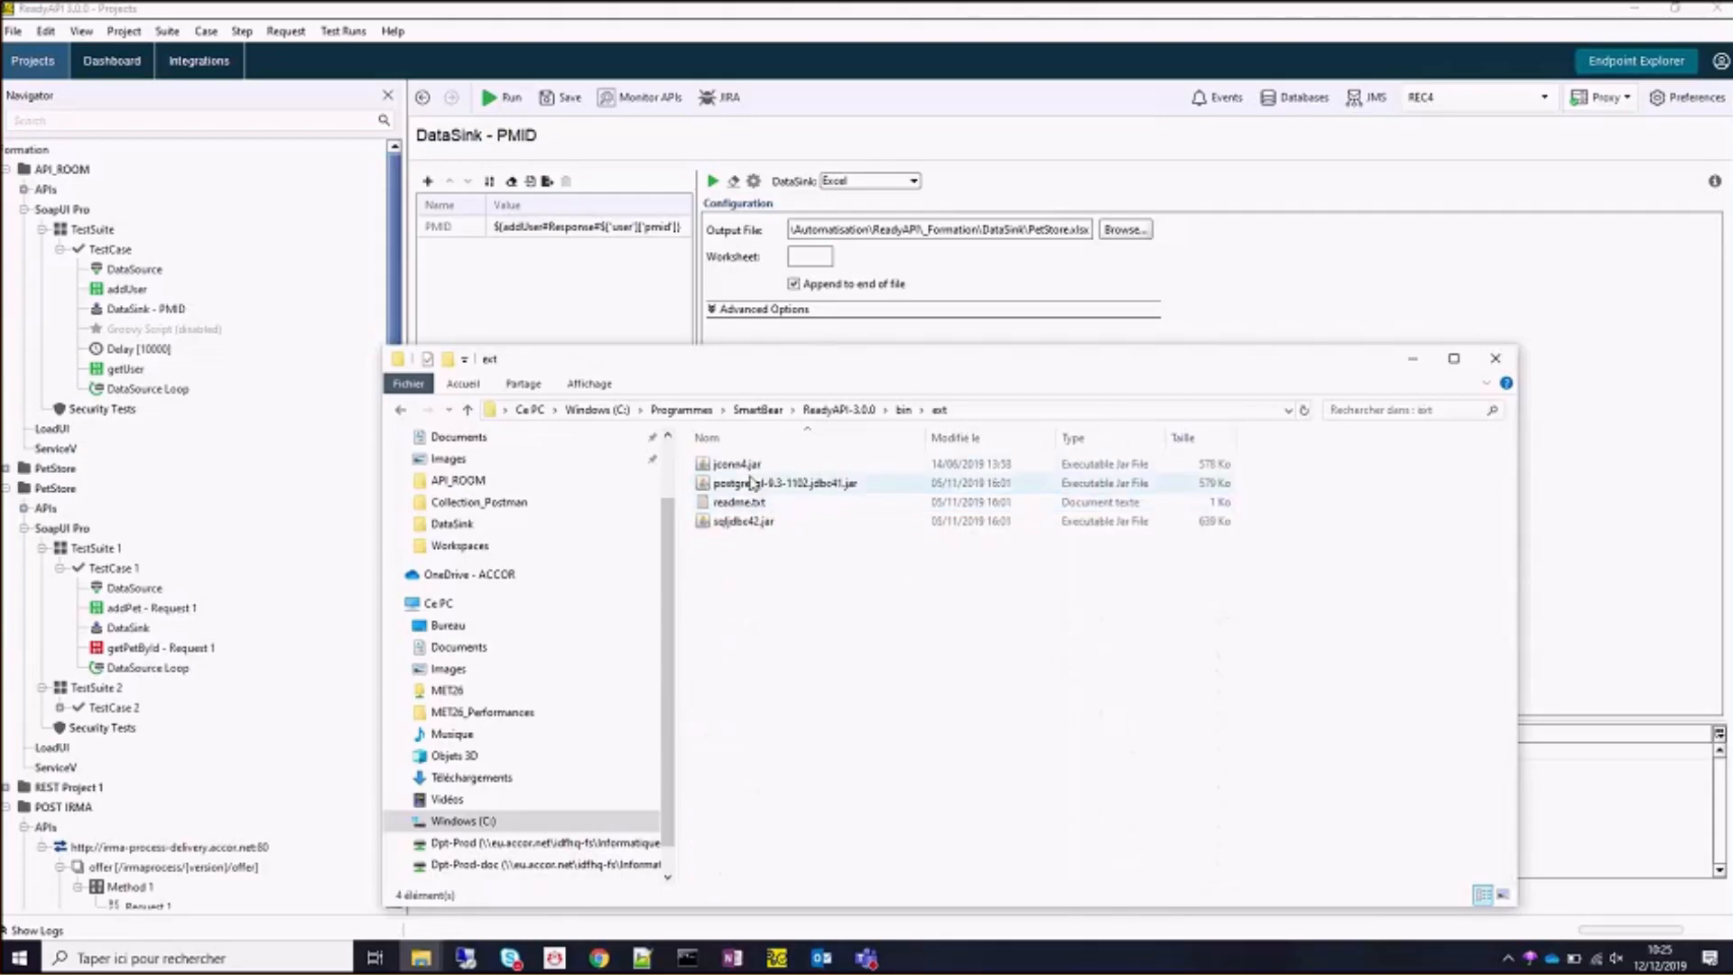
{"action": "left_click", "coordinate": [763, 465]}
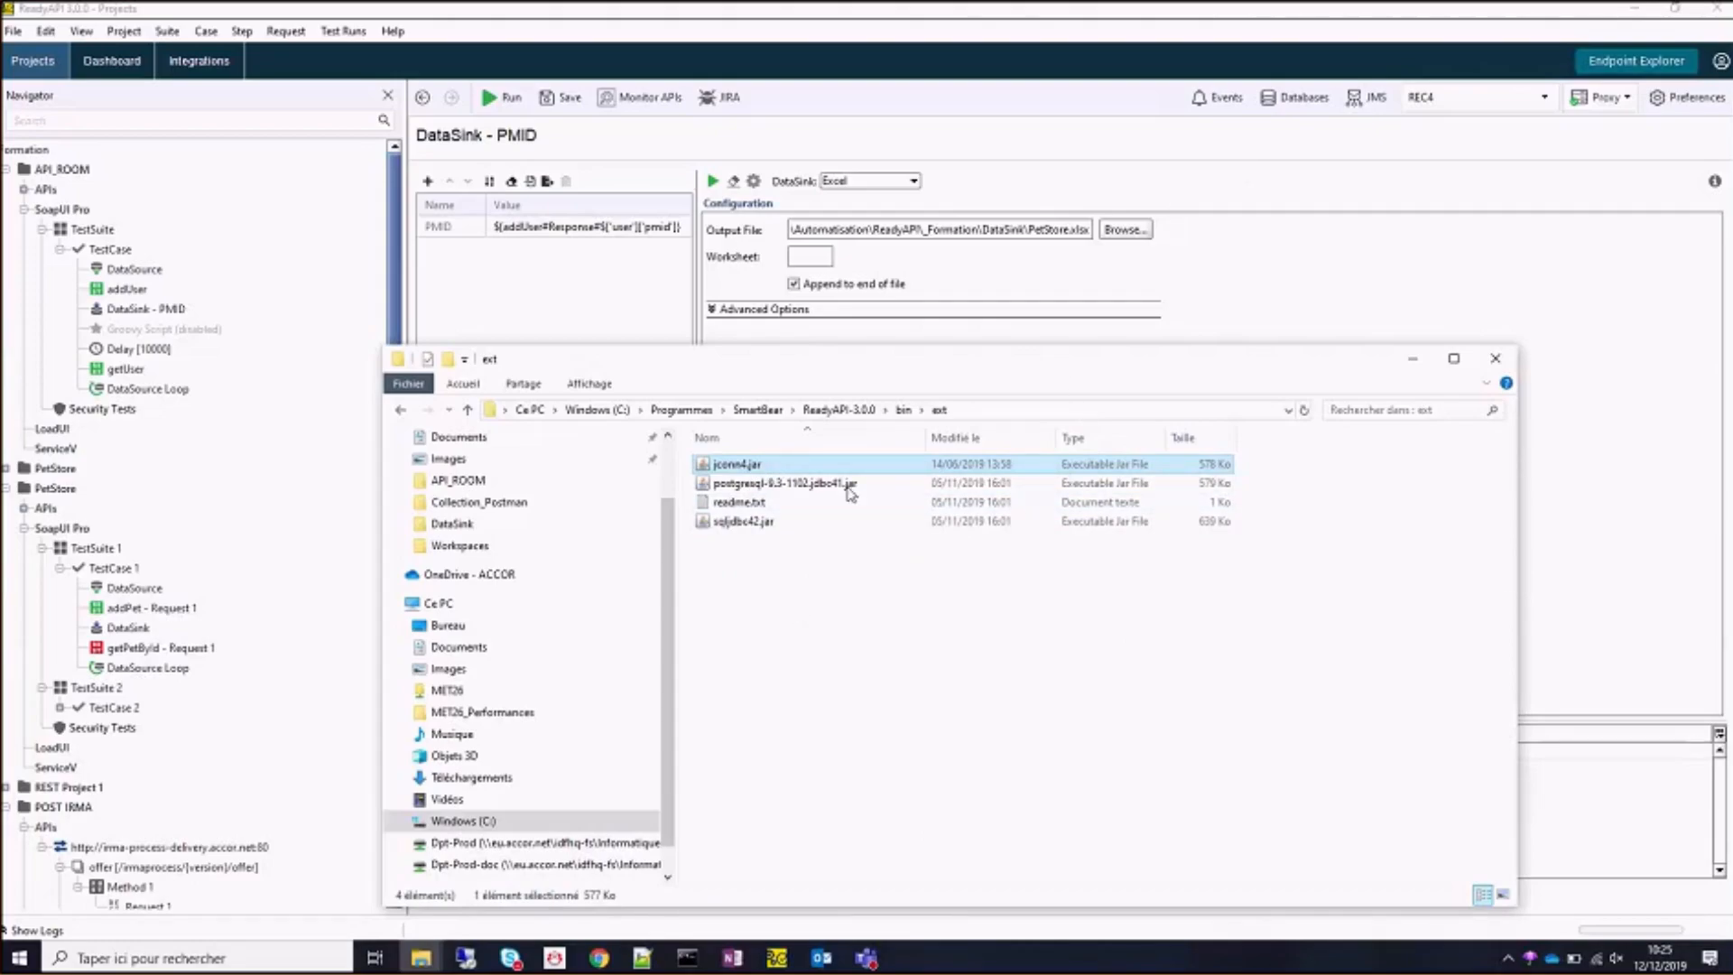
Return to ReadyAPI and examine the connection string template of the Formation driver in the JDBC Drivers preferences.
{"action": "left_click_drag", "start_coordinate": [973, 349], "coordinate": [953, 271]}
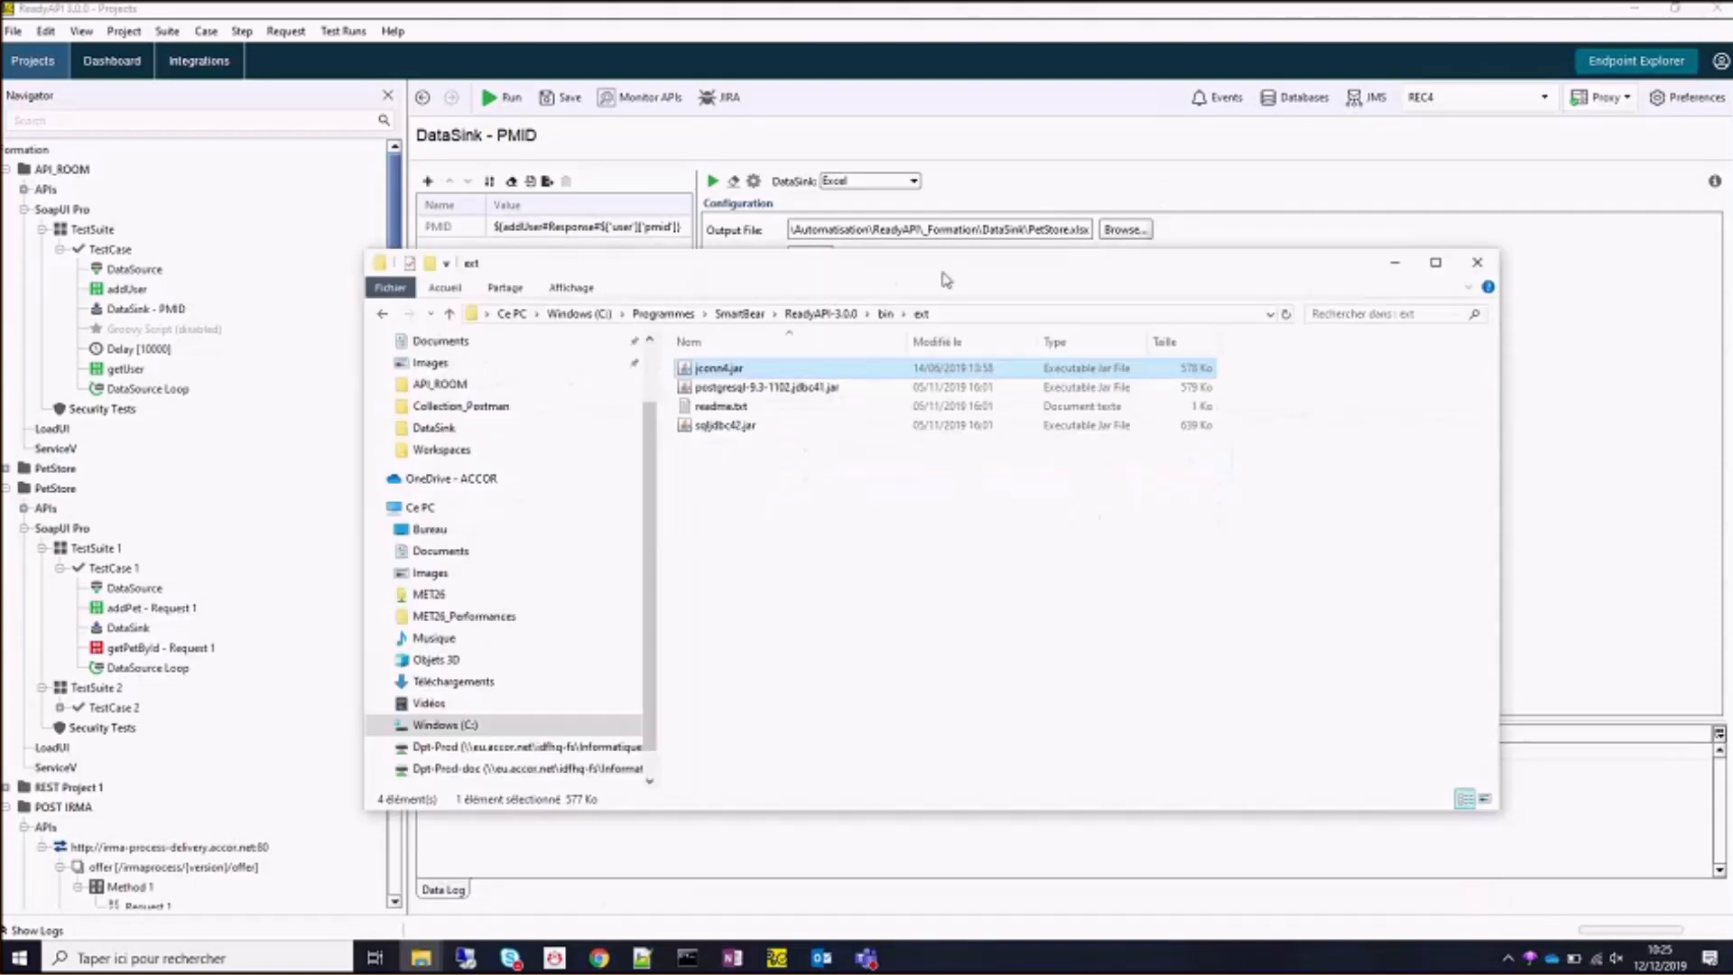
{"action": "left_click", "coordinate": [1394, 262]}
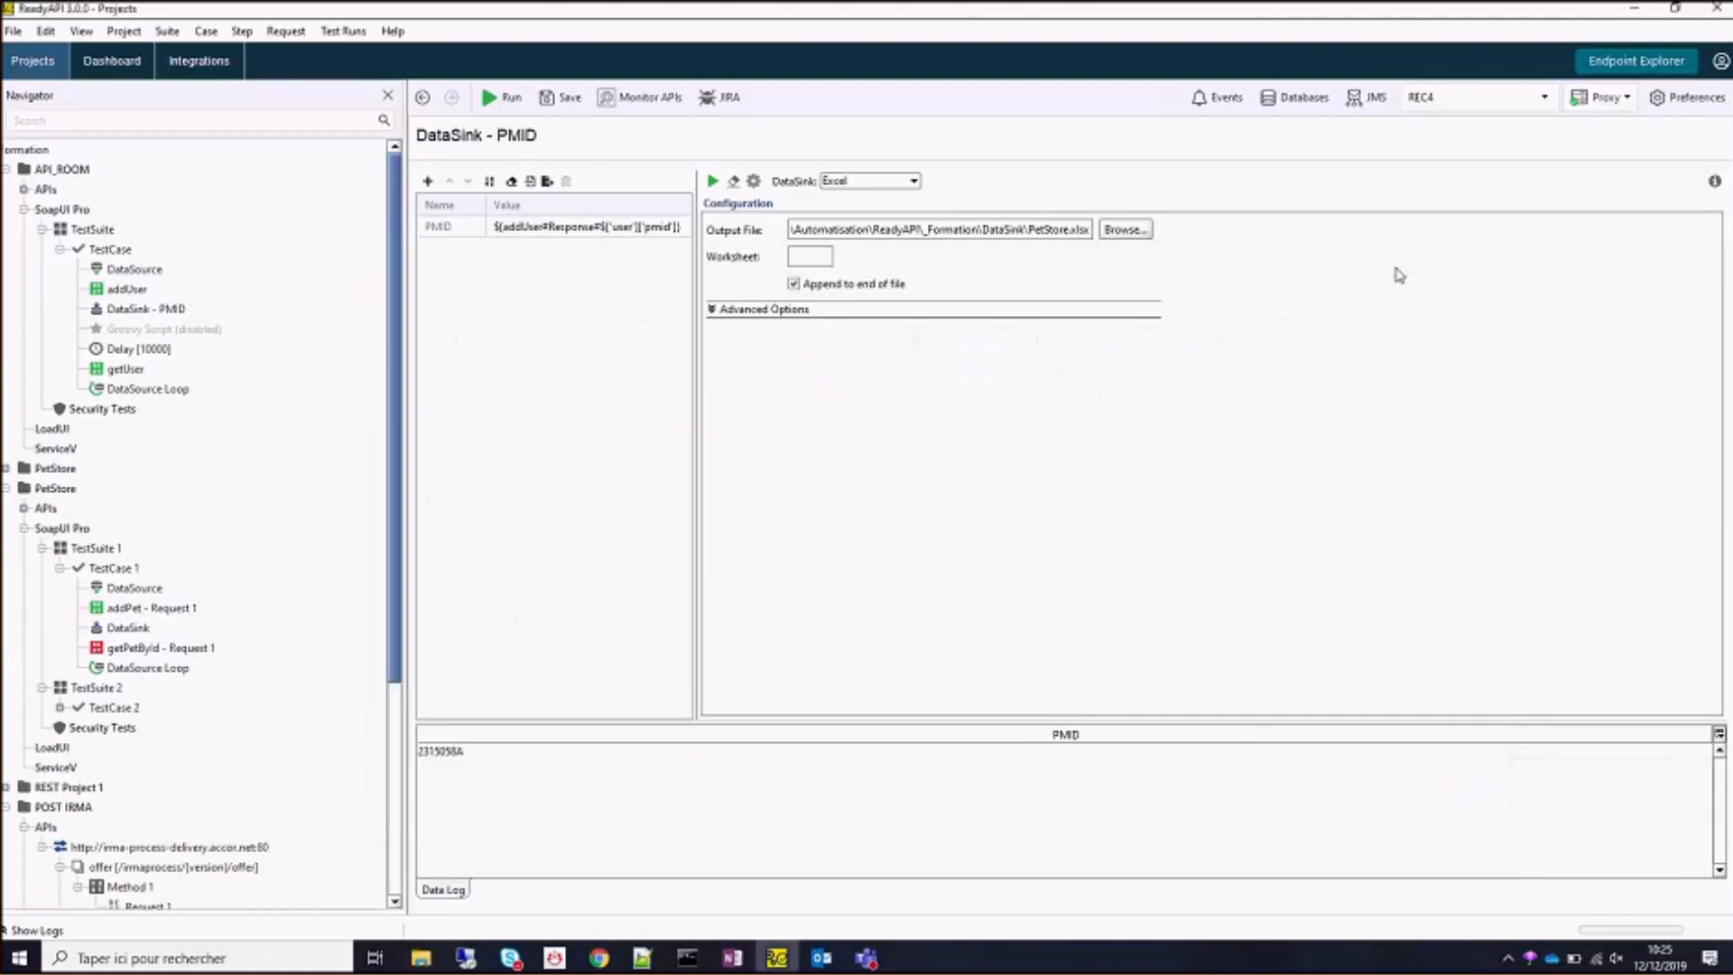
{"action": "left_click", "coordinate": [1296, 100]}
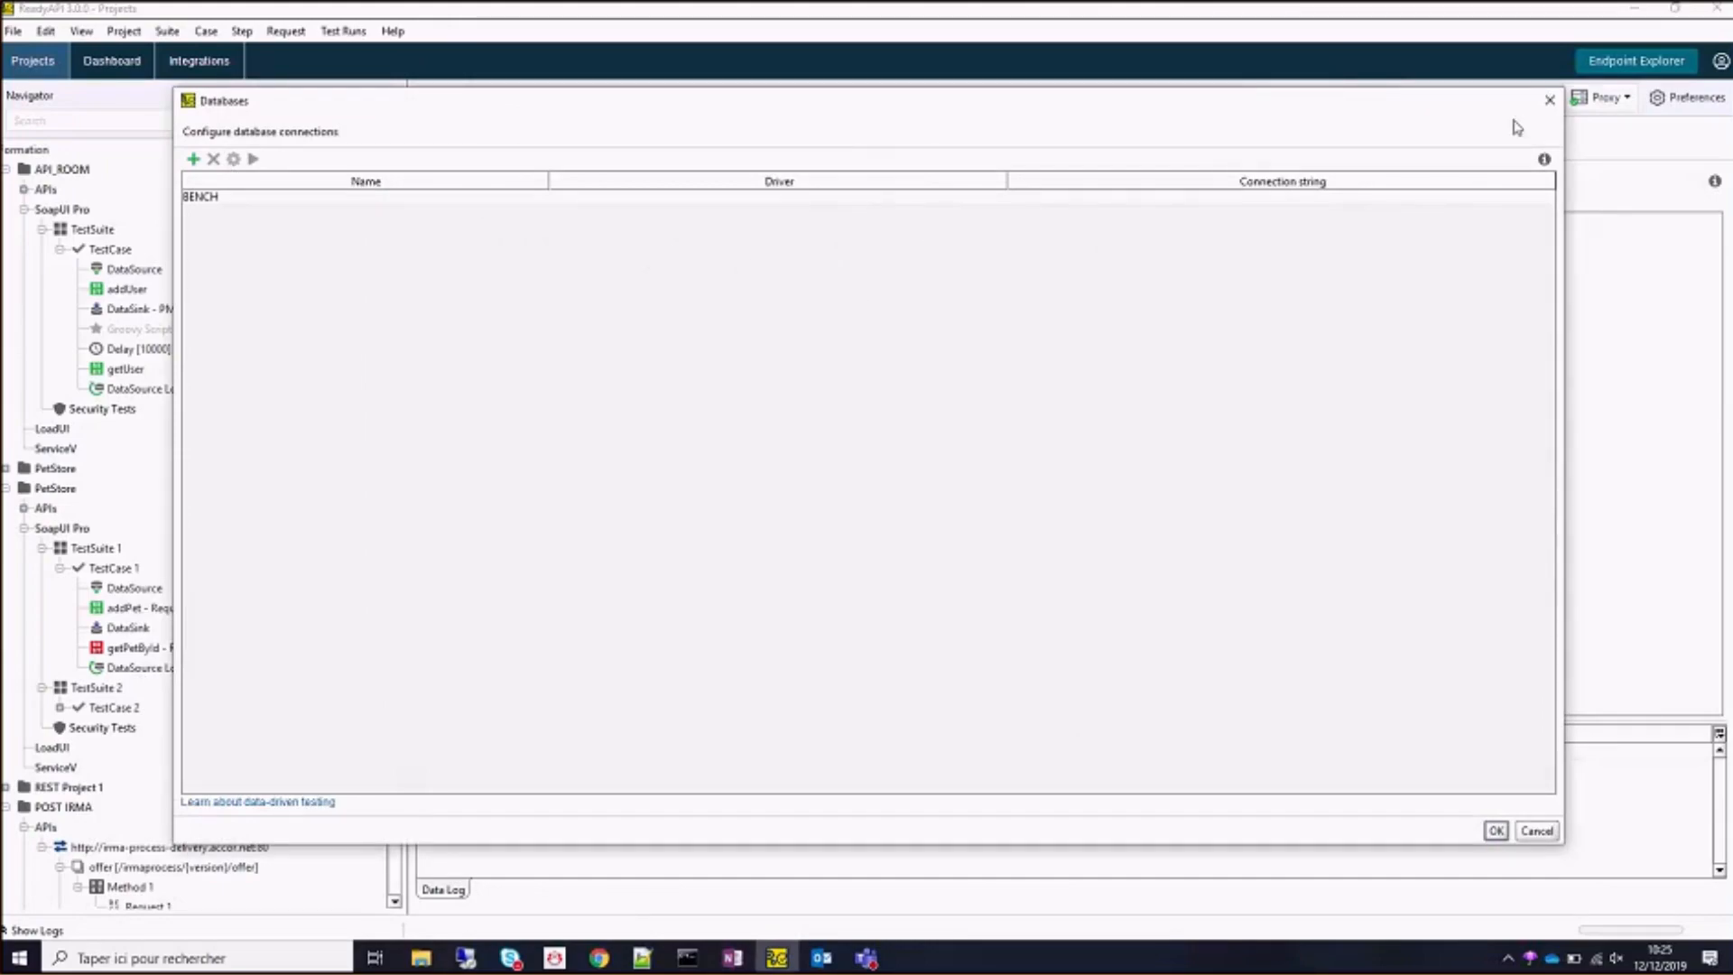
{"action": "left_click", "coordinate": [1550, 99]}
{"action": "left_click", "coordinate": [1688, 97]}
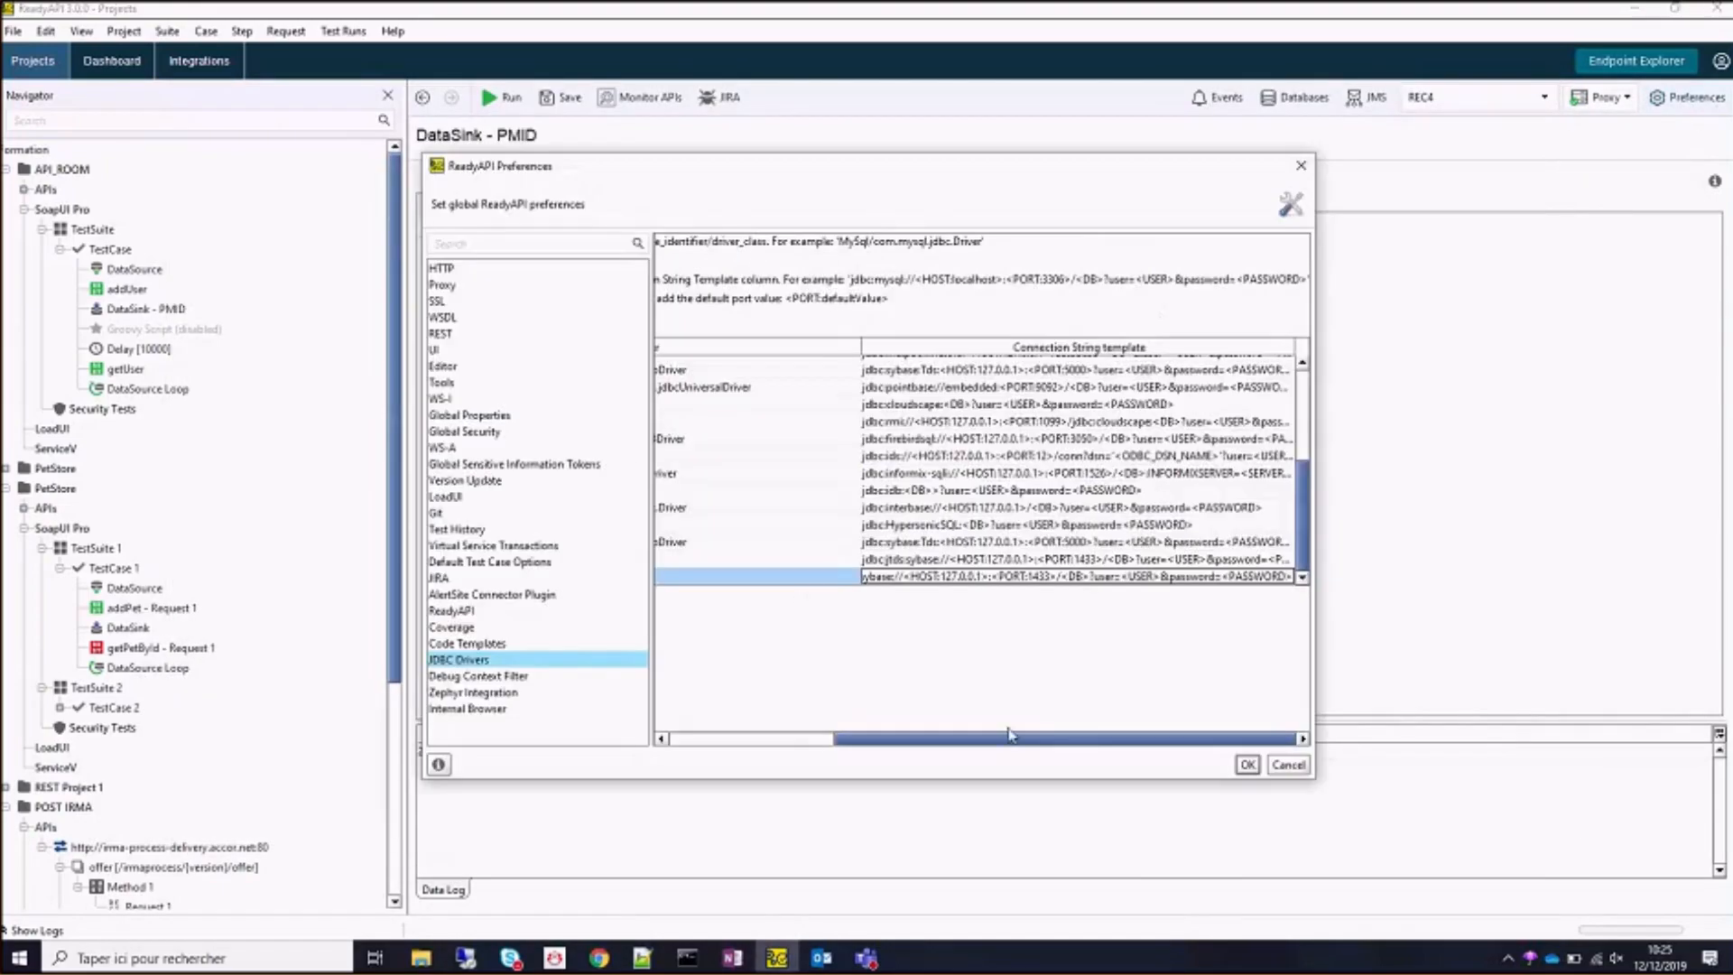
{"action": "left_click_drag", "start_coordinate": [1012, 738], "coordinate": [846, 739]}
{"action": "double_click", "coordinate": [1188, 575]}
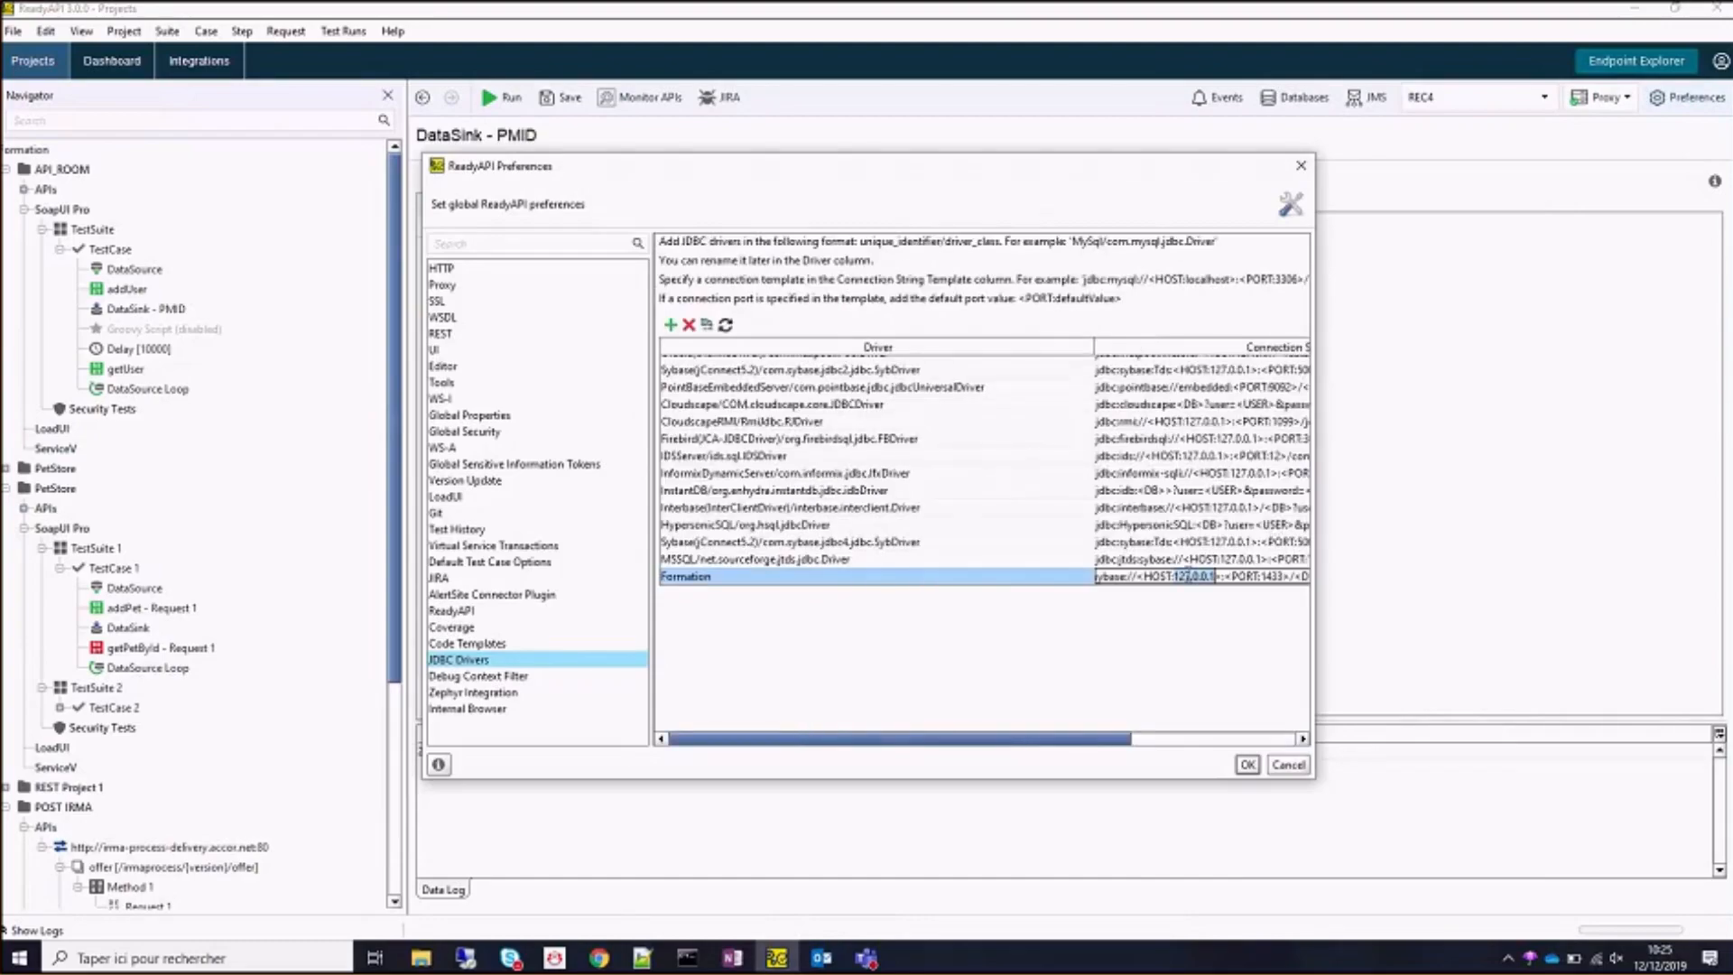
{"action": "key", "text": "Home"}
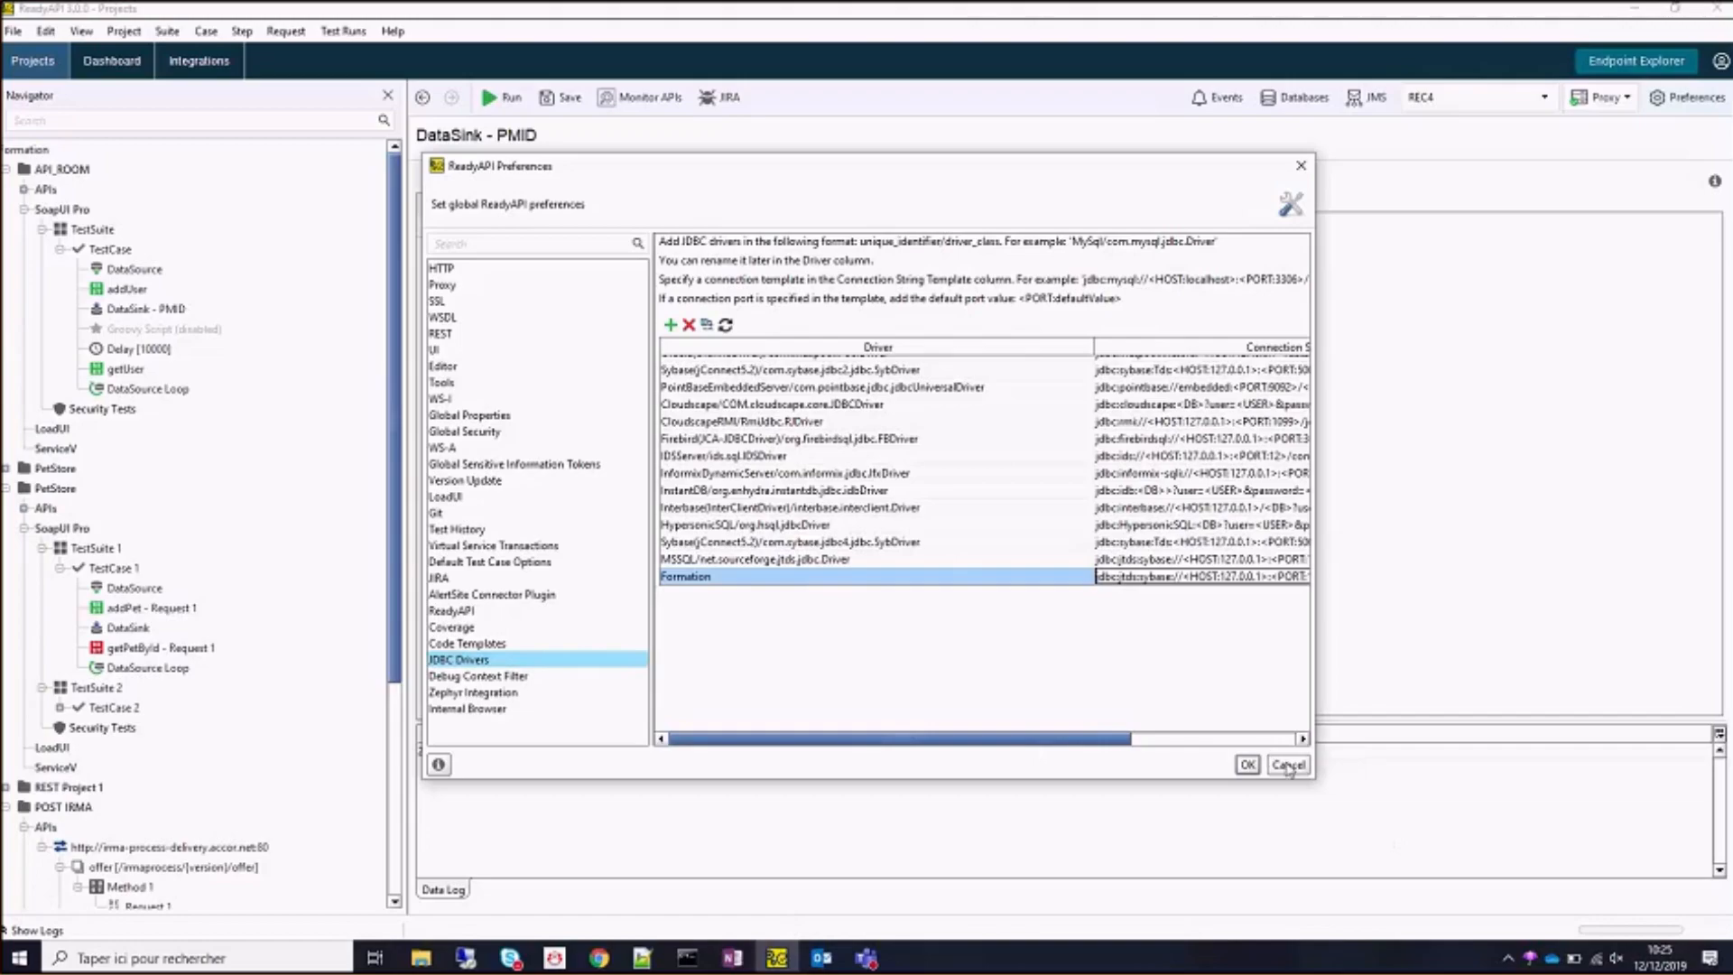
Remove the Formation JDBC driver and save the preferences.
{"action": "left_click", "coordinate": [688, 324]}
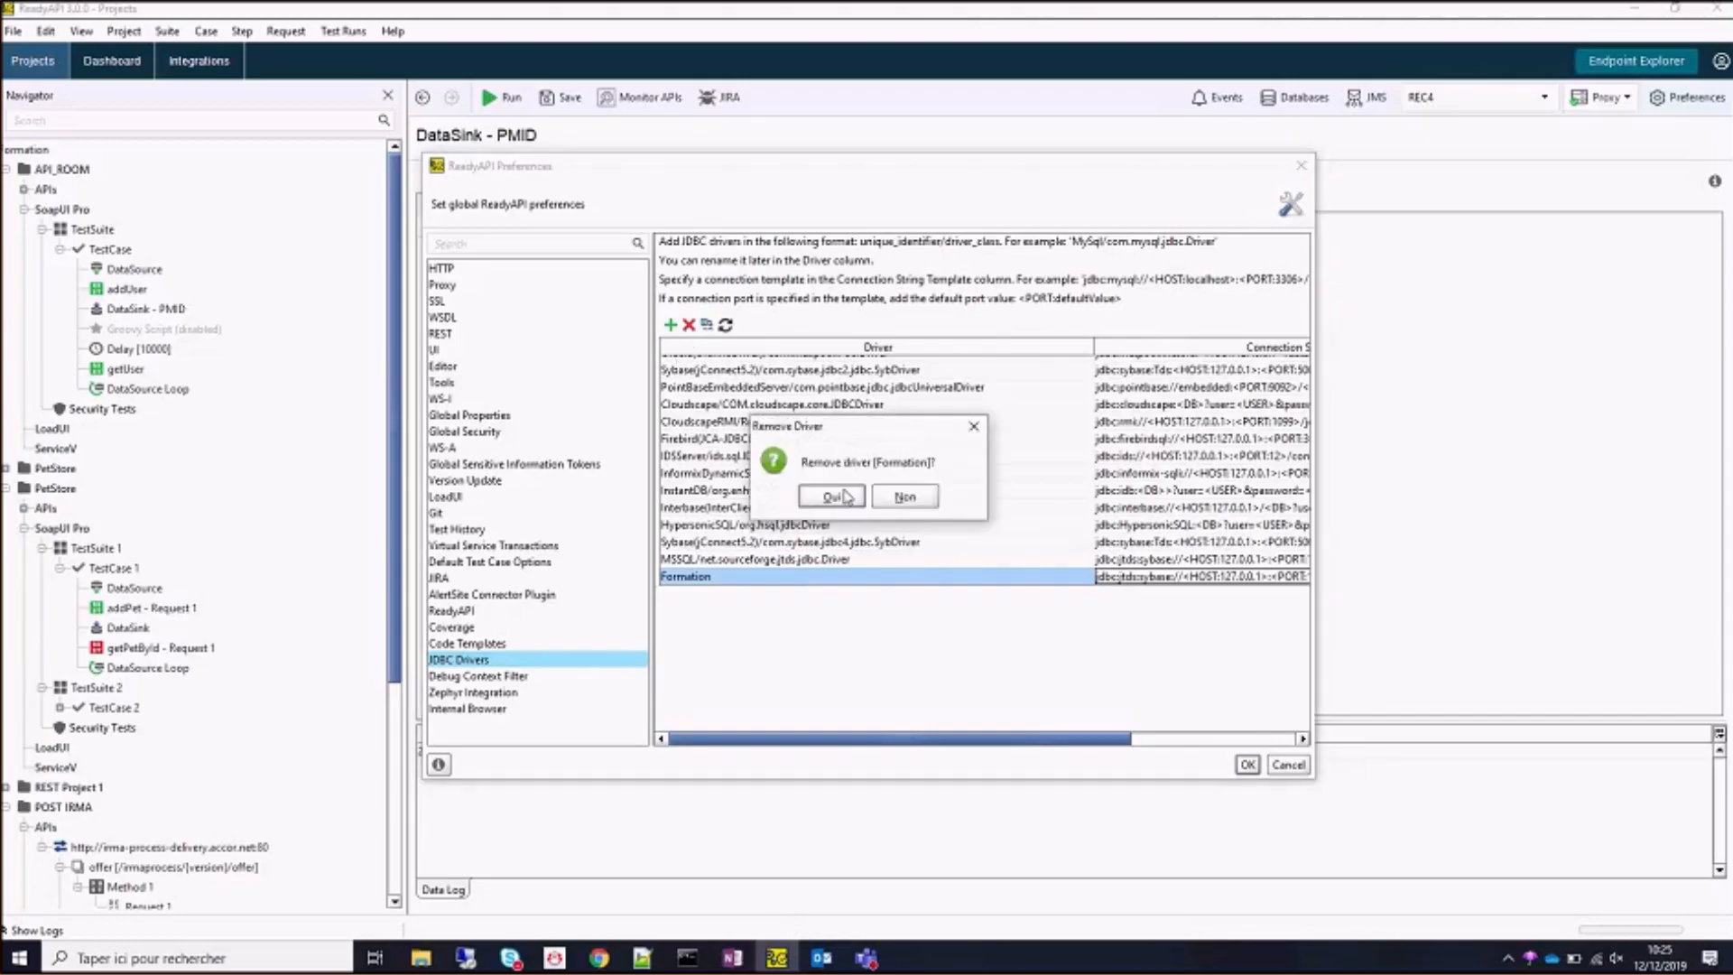
{"action": "left_click", "coordinate": [832, 495]}
{"action": "left_click", "coordinate": [1247, 765]}
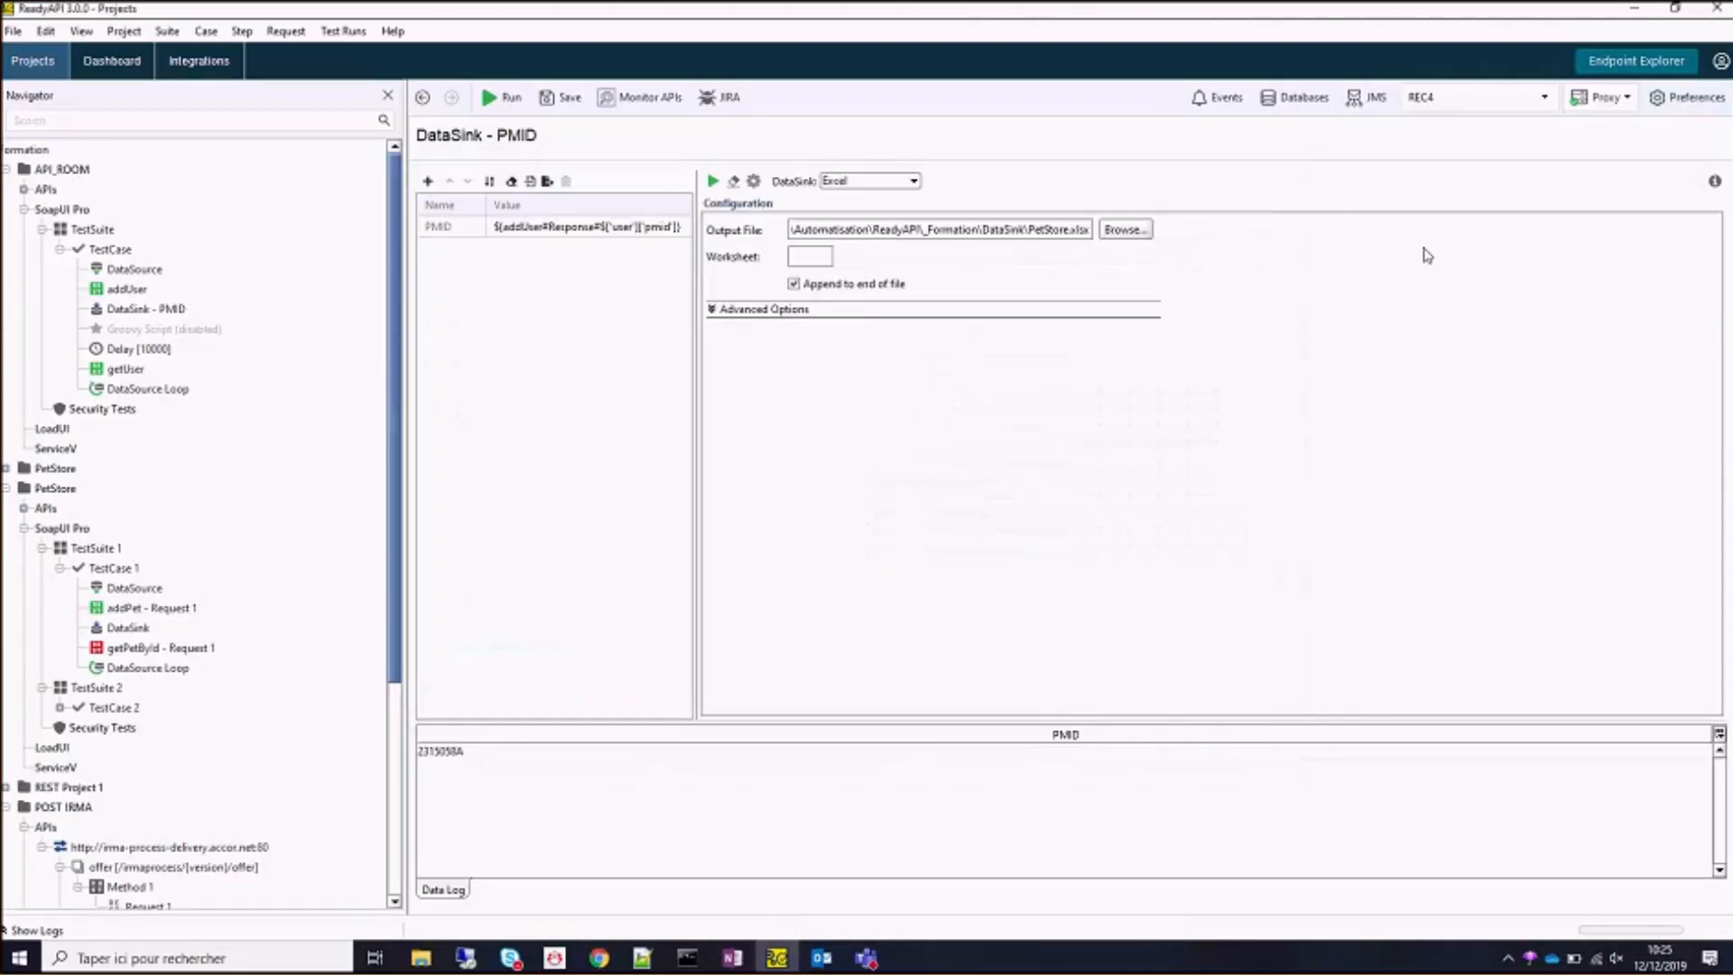
Delete the existing BENCH connection from the project's database connections.
{"action": "left_click", "coordinate": [1299, 97]}
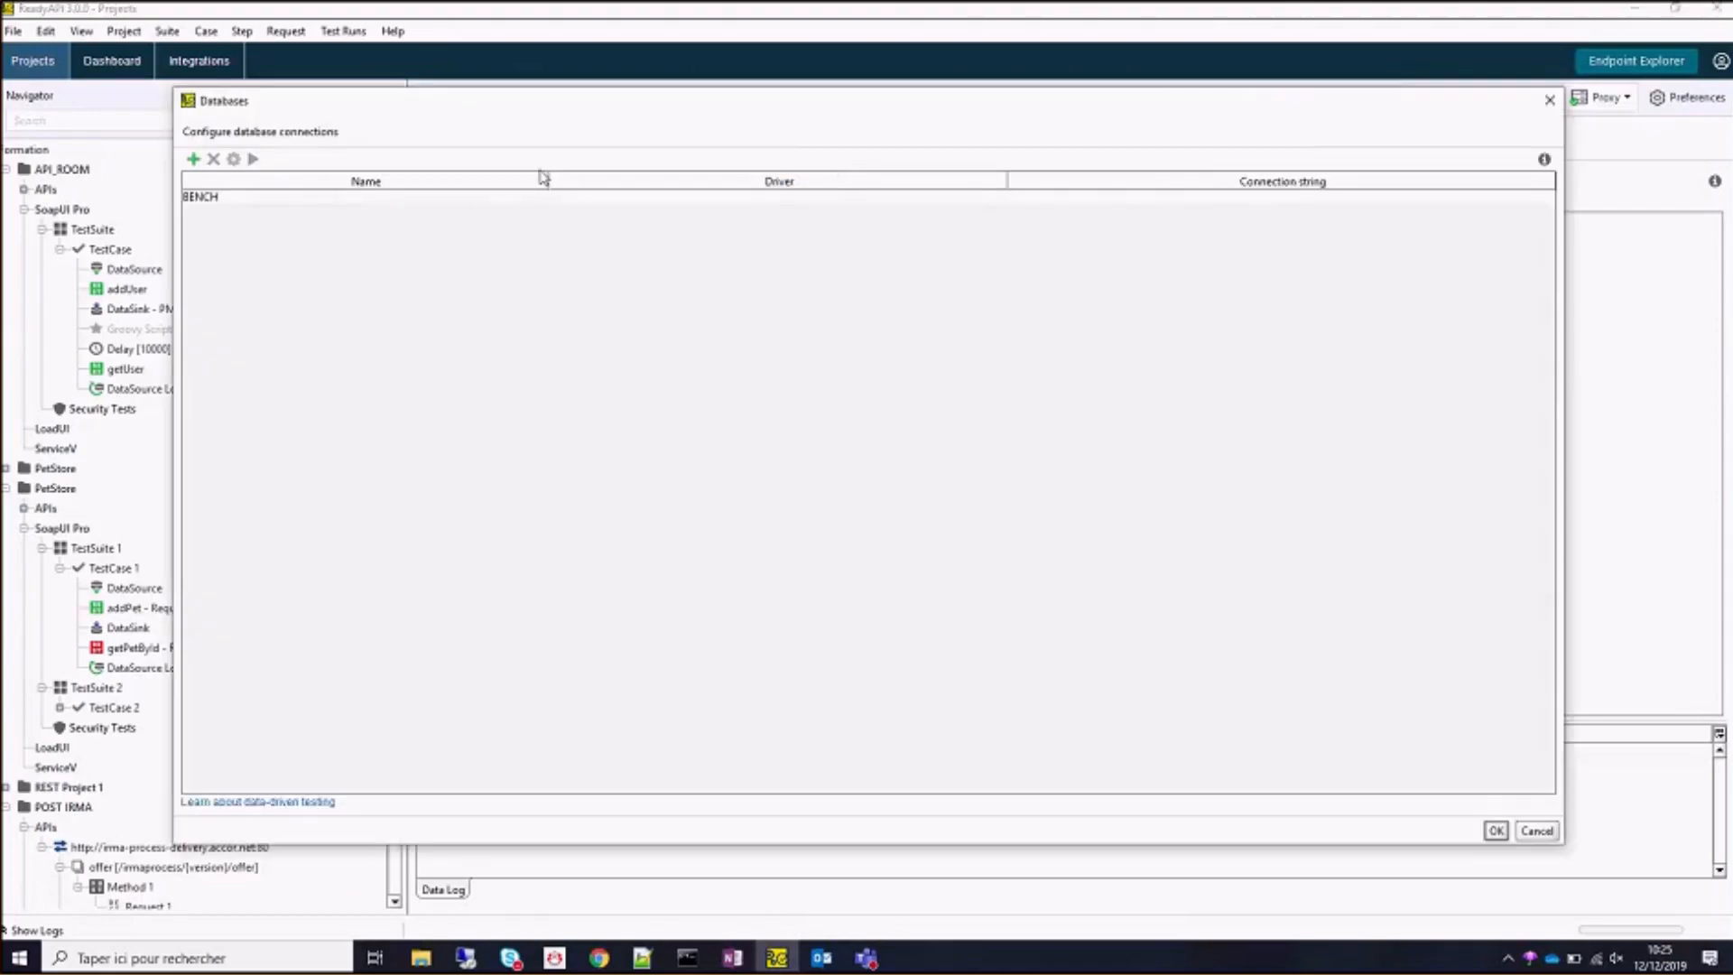
{"action": "left_click", "coordinate": [448, 206]}
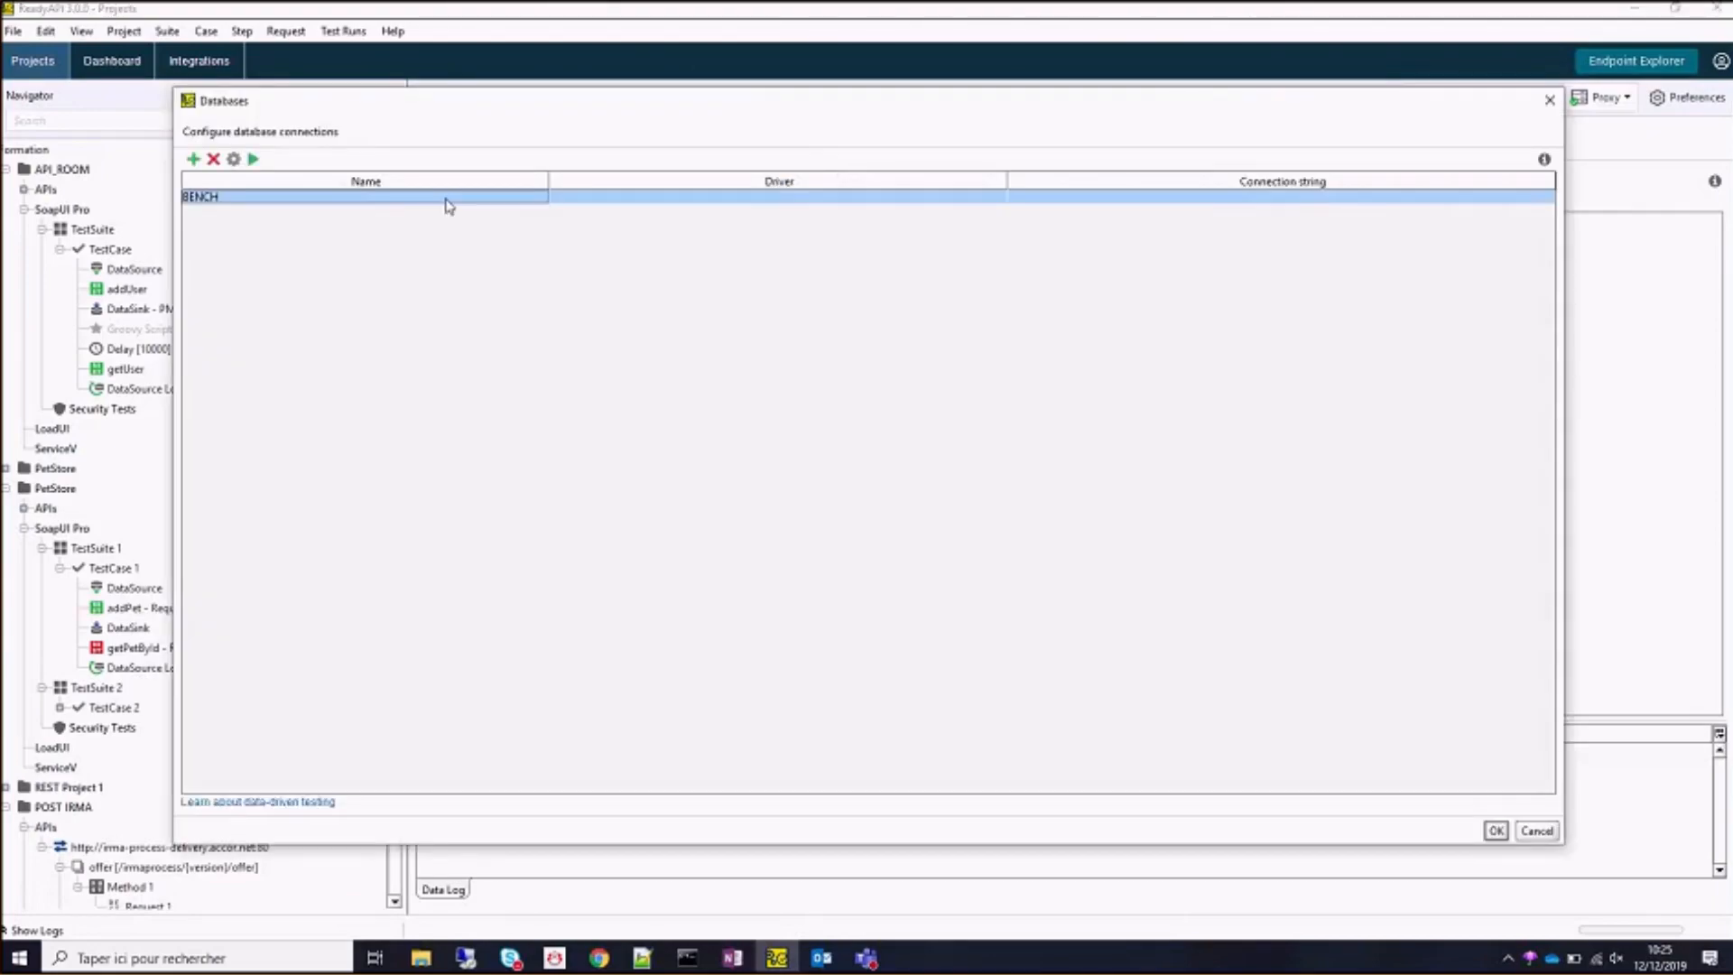
{"action": "left_click", "coordinate": [214, 159]}
{"action": "left_click", "coordinate": [862, 499]}
Add a JDBC connection named BENCH that uses the Sybase(jConnect5.2)/com.sybase.jdbc4.jdbc.SybDriver driver.
{"action": "left_click", "coordinate": [868, 497]}
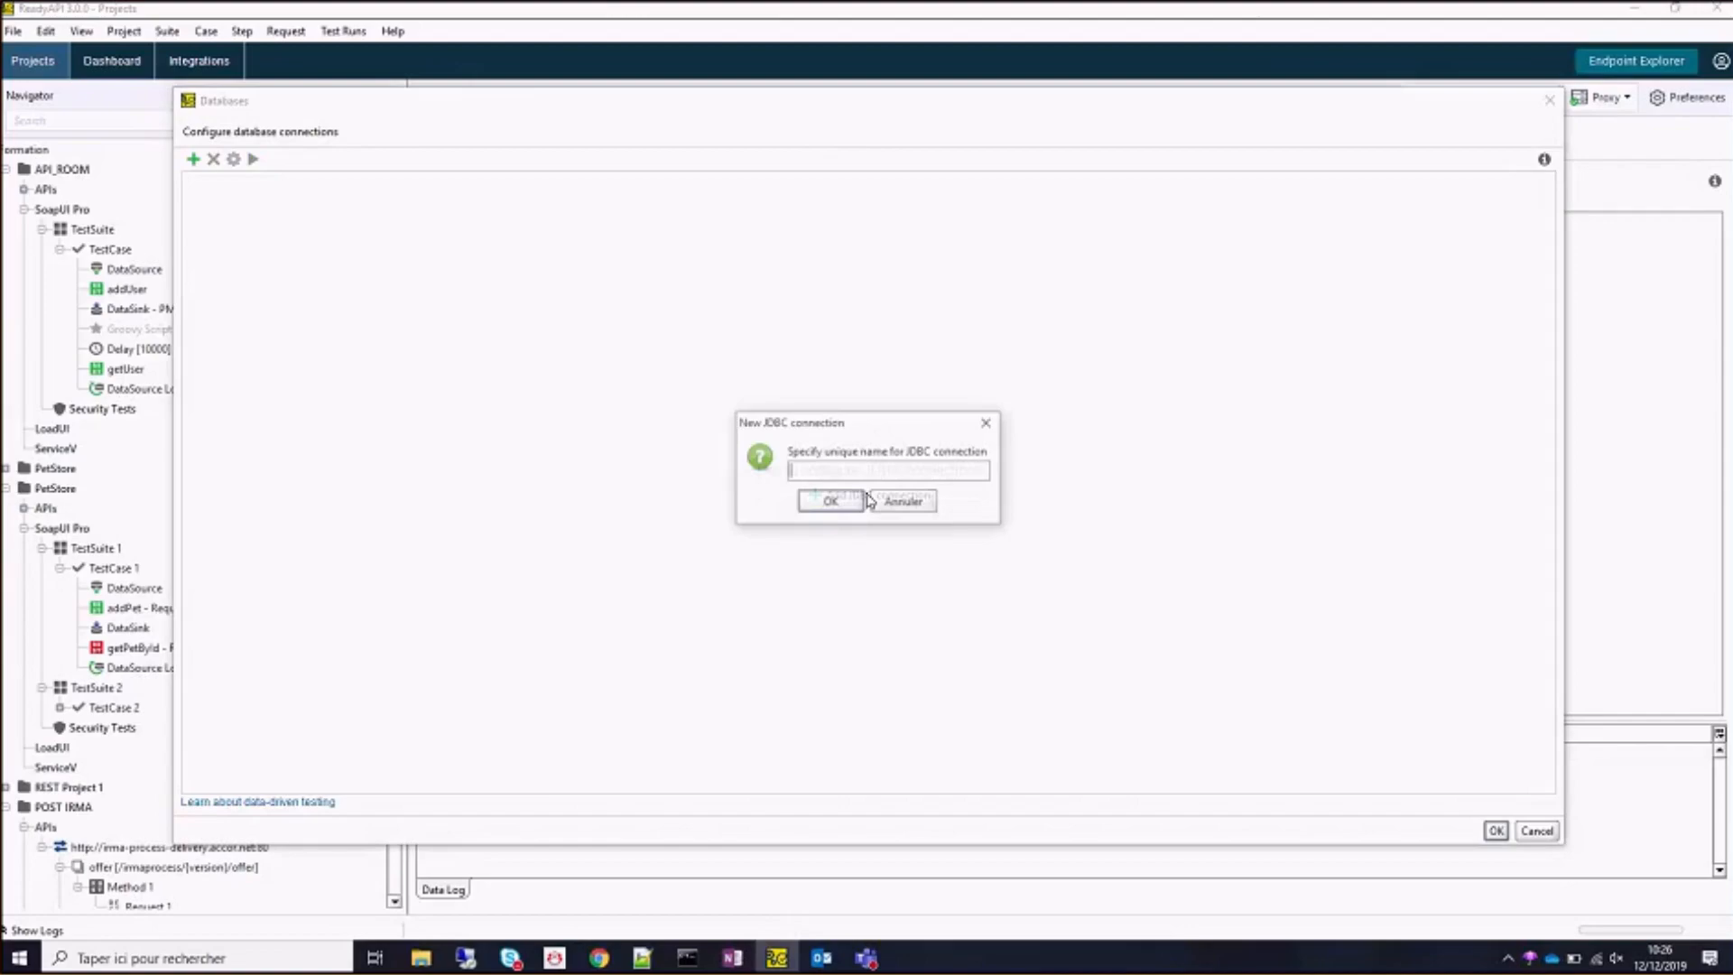
{"action": "type", "text": "BENCH"}
{"action": "key", "text": "Return"}
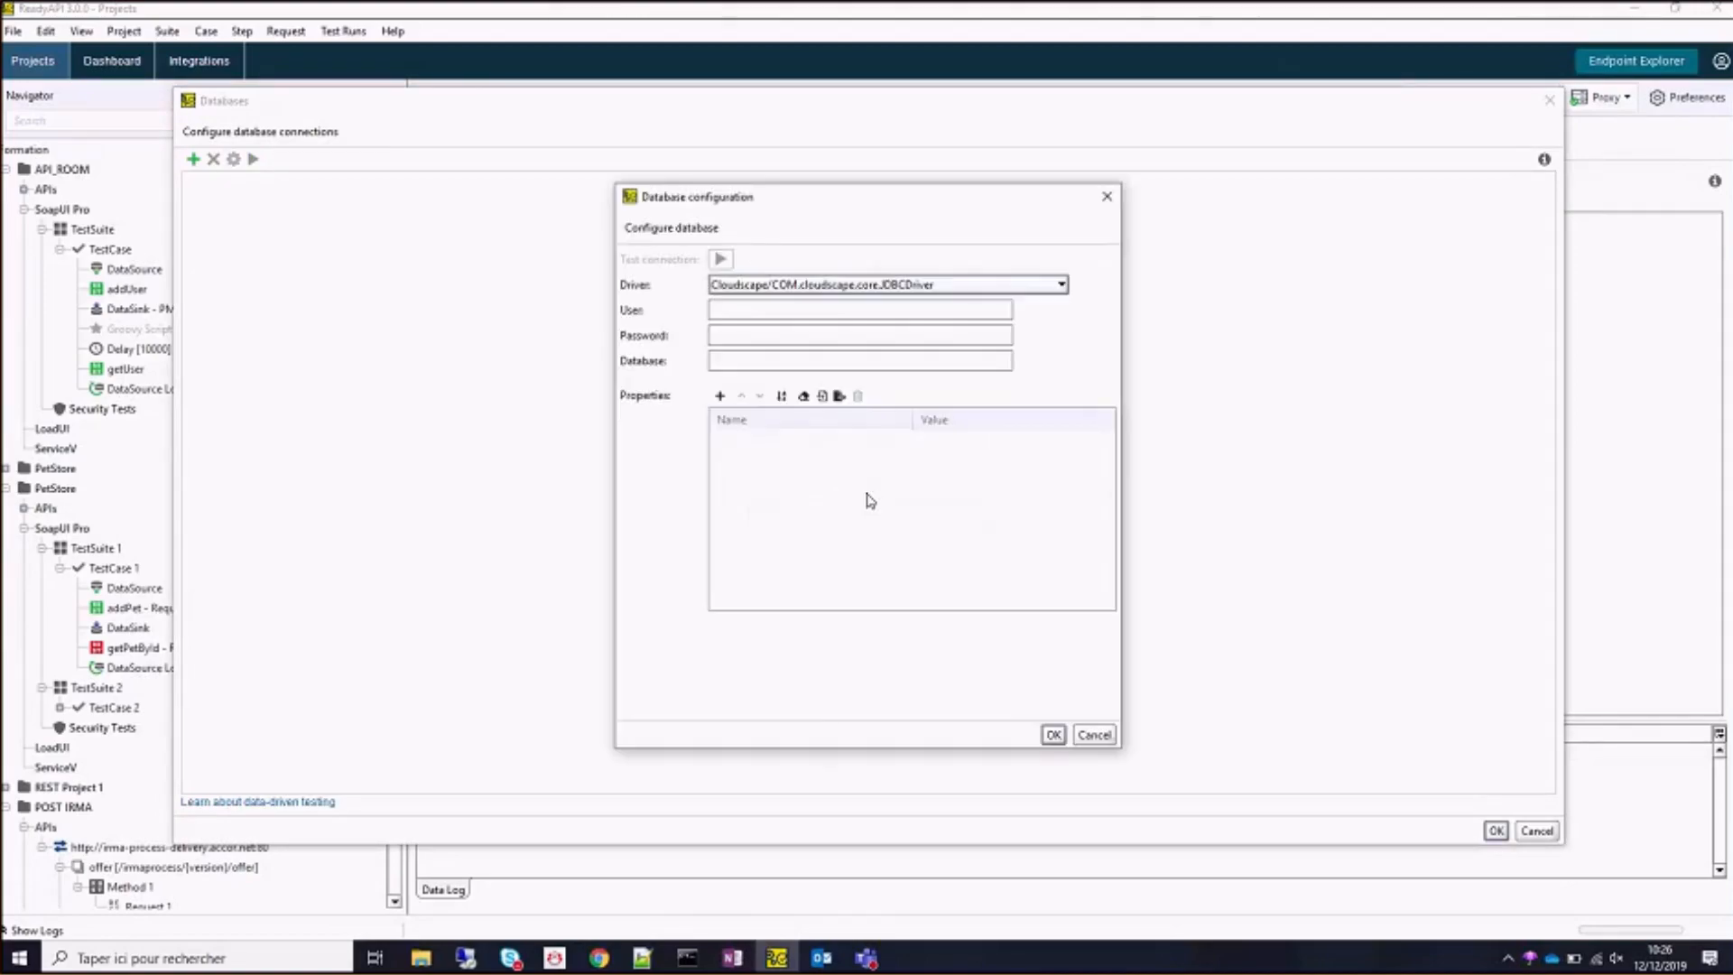
{"action": "left_click", "coordinate": [773, 286]}
{"action": "scroll", "coordinate": [903, 397], "scroll_direction": "down", "scroll_amount": 4}
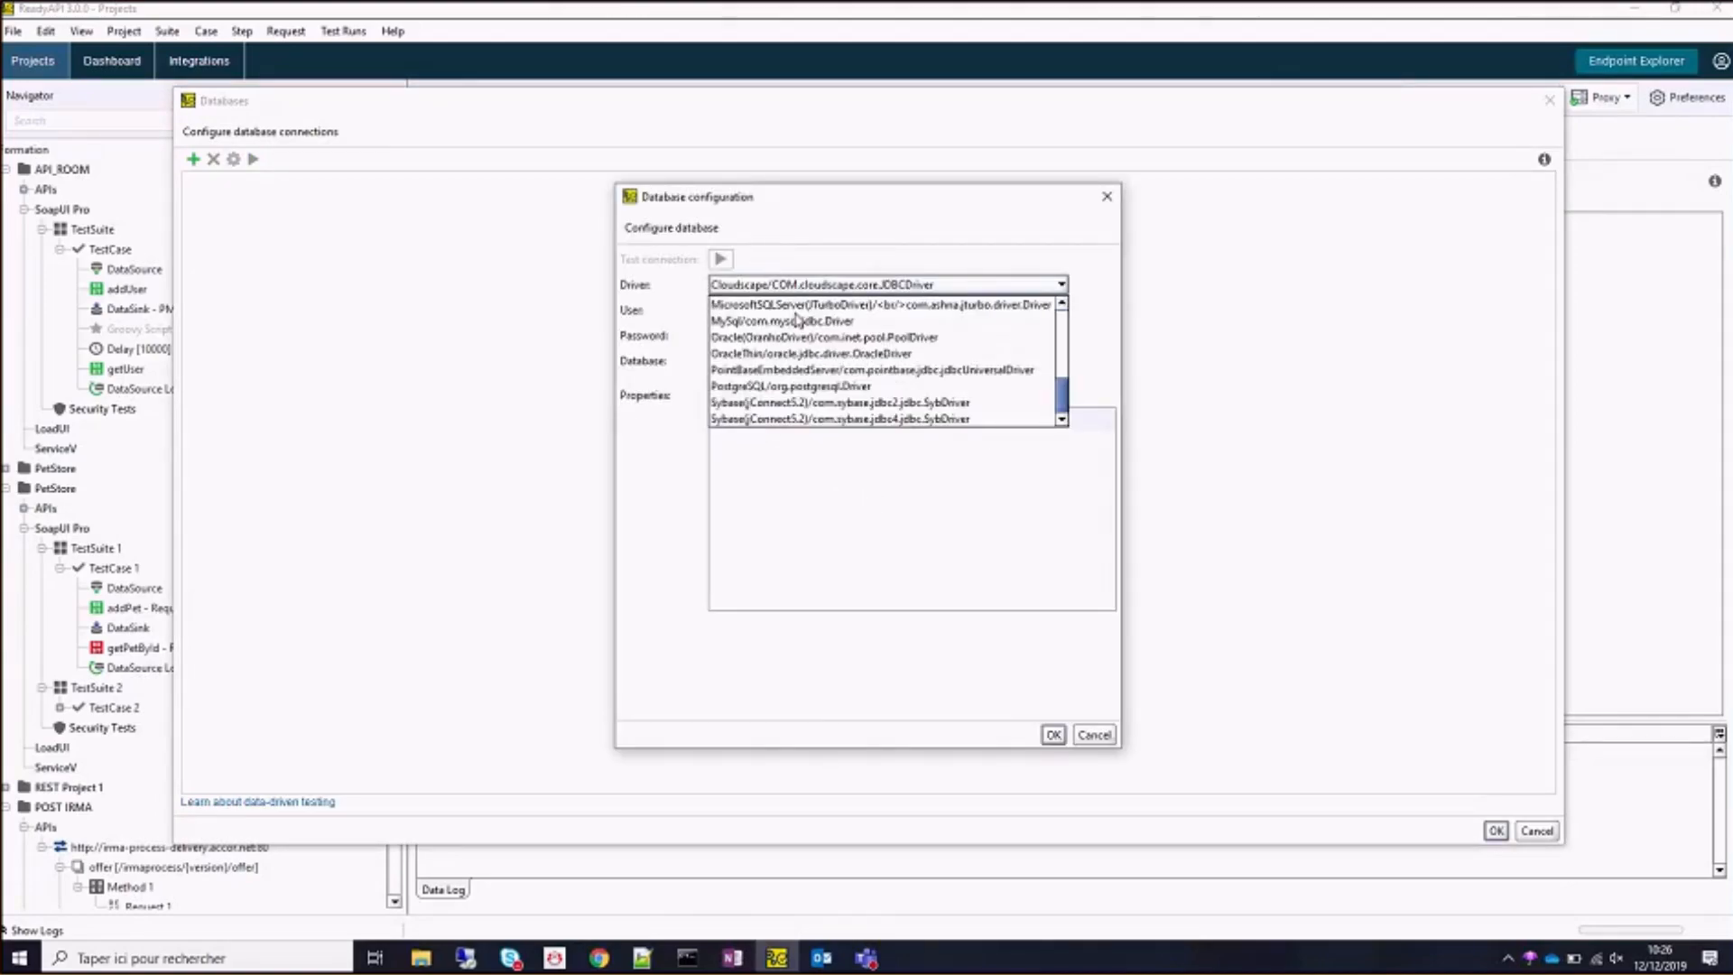
{"action": "left_click", "coordinate": [912, 419]}
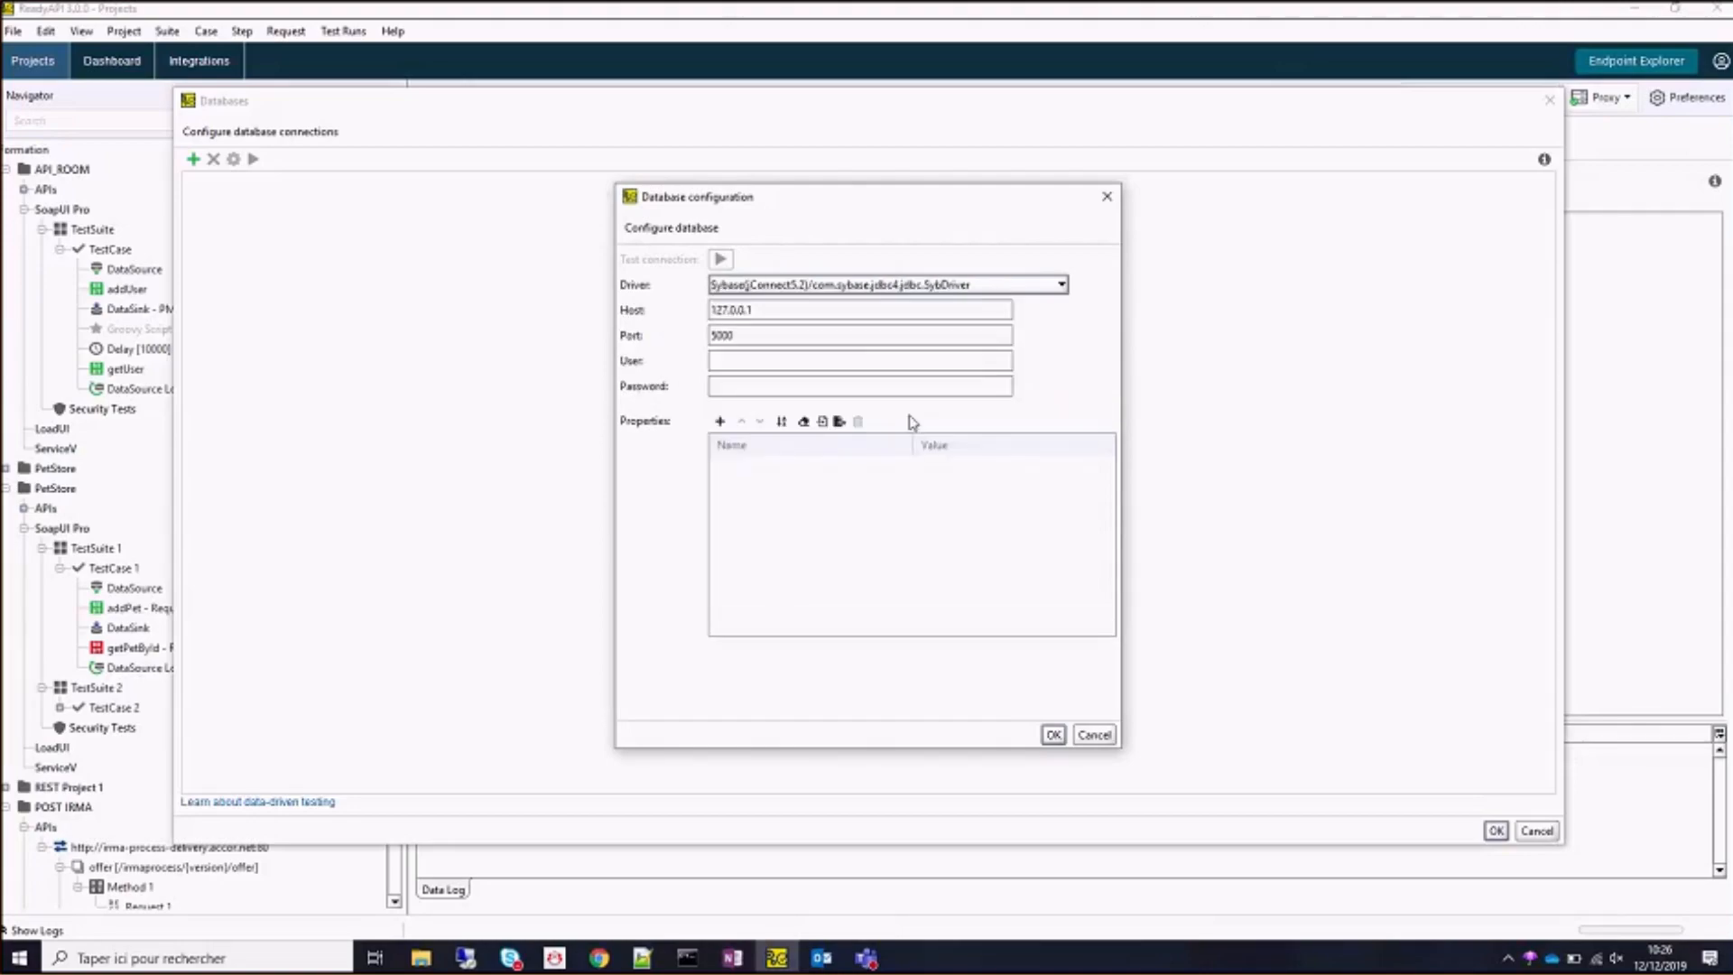
Set the connection's host to 172.31.7.18, port to 2197 and user to BENCH, and enter the database password.
{"action": "left_click", "coordinate": [800, 312]}
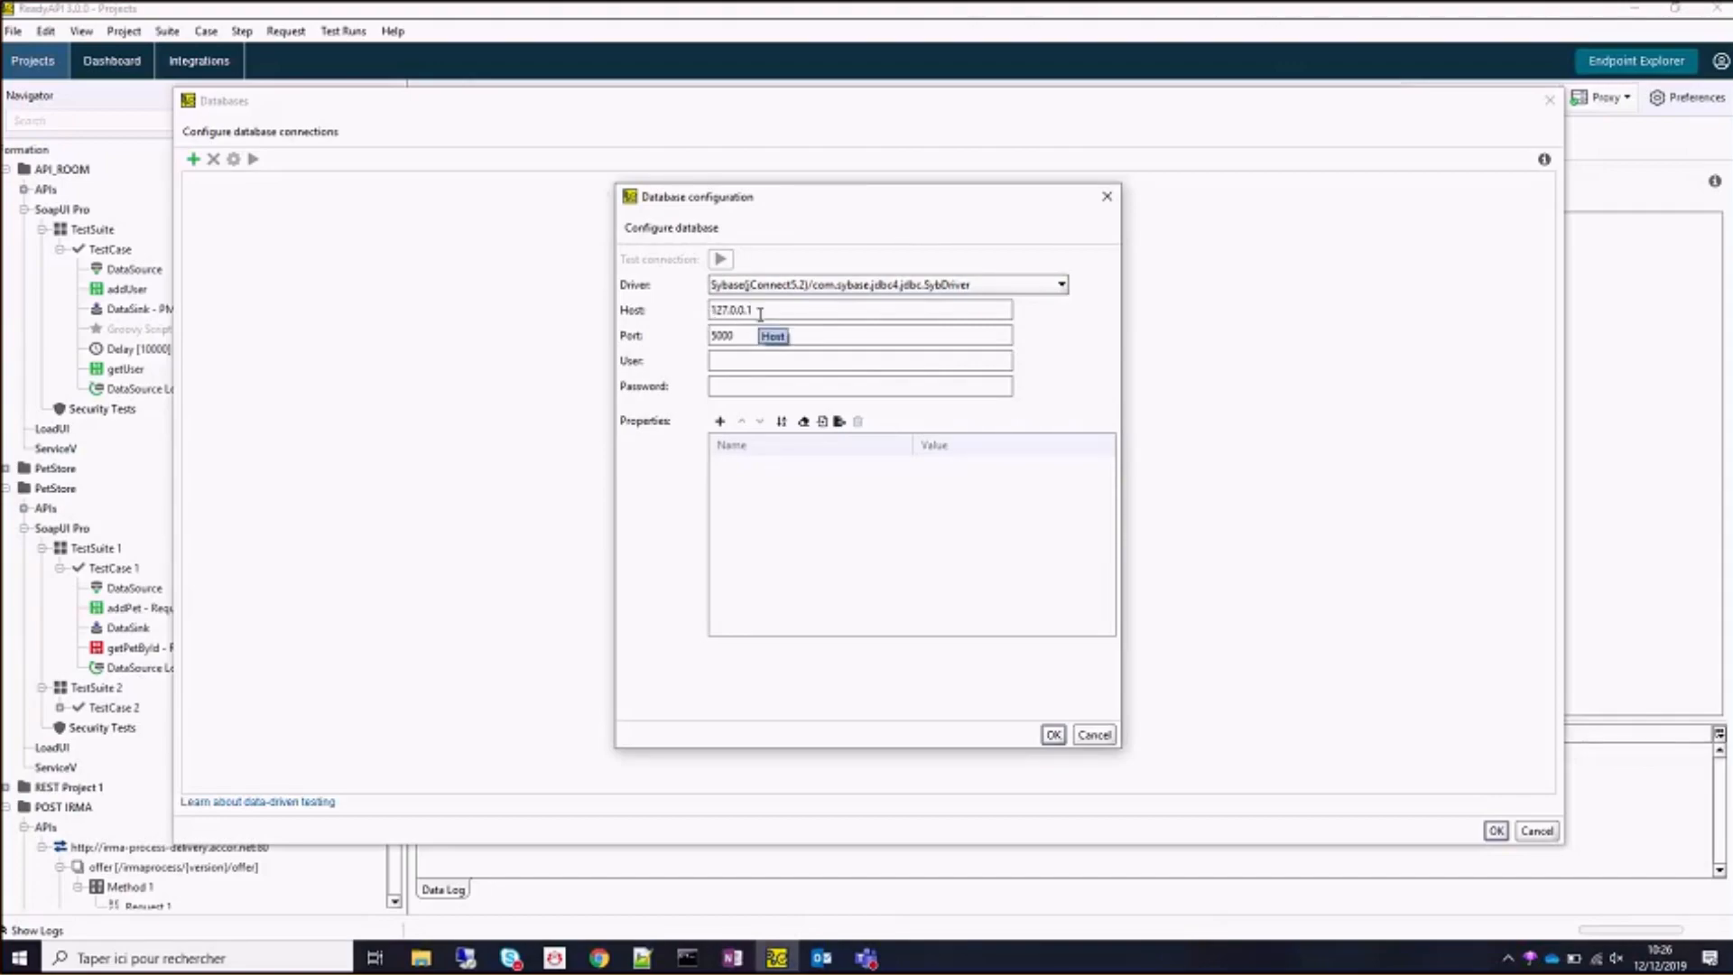
{"action": "left_click_drag", "start_coordinate": [712, 311], "coordinate": [763, 310]}
{"action": "left_click", "coordinate": [773, 308]}
{"action": "double_click", "coordinate": [728, 308]}
{"action": "type", "text": "172.31.7.18"}
{"action": "key", "text": "Tab"}
{"action": "type", "text": "2197"}
{"action": "key", "text": "Tab"}
{"action": "type", "text": "saNCH"}
{"action": "key", "text": "Tab"}
{"action": "type", "text": "*******"}
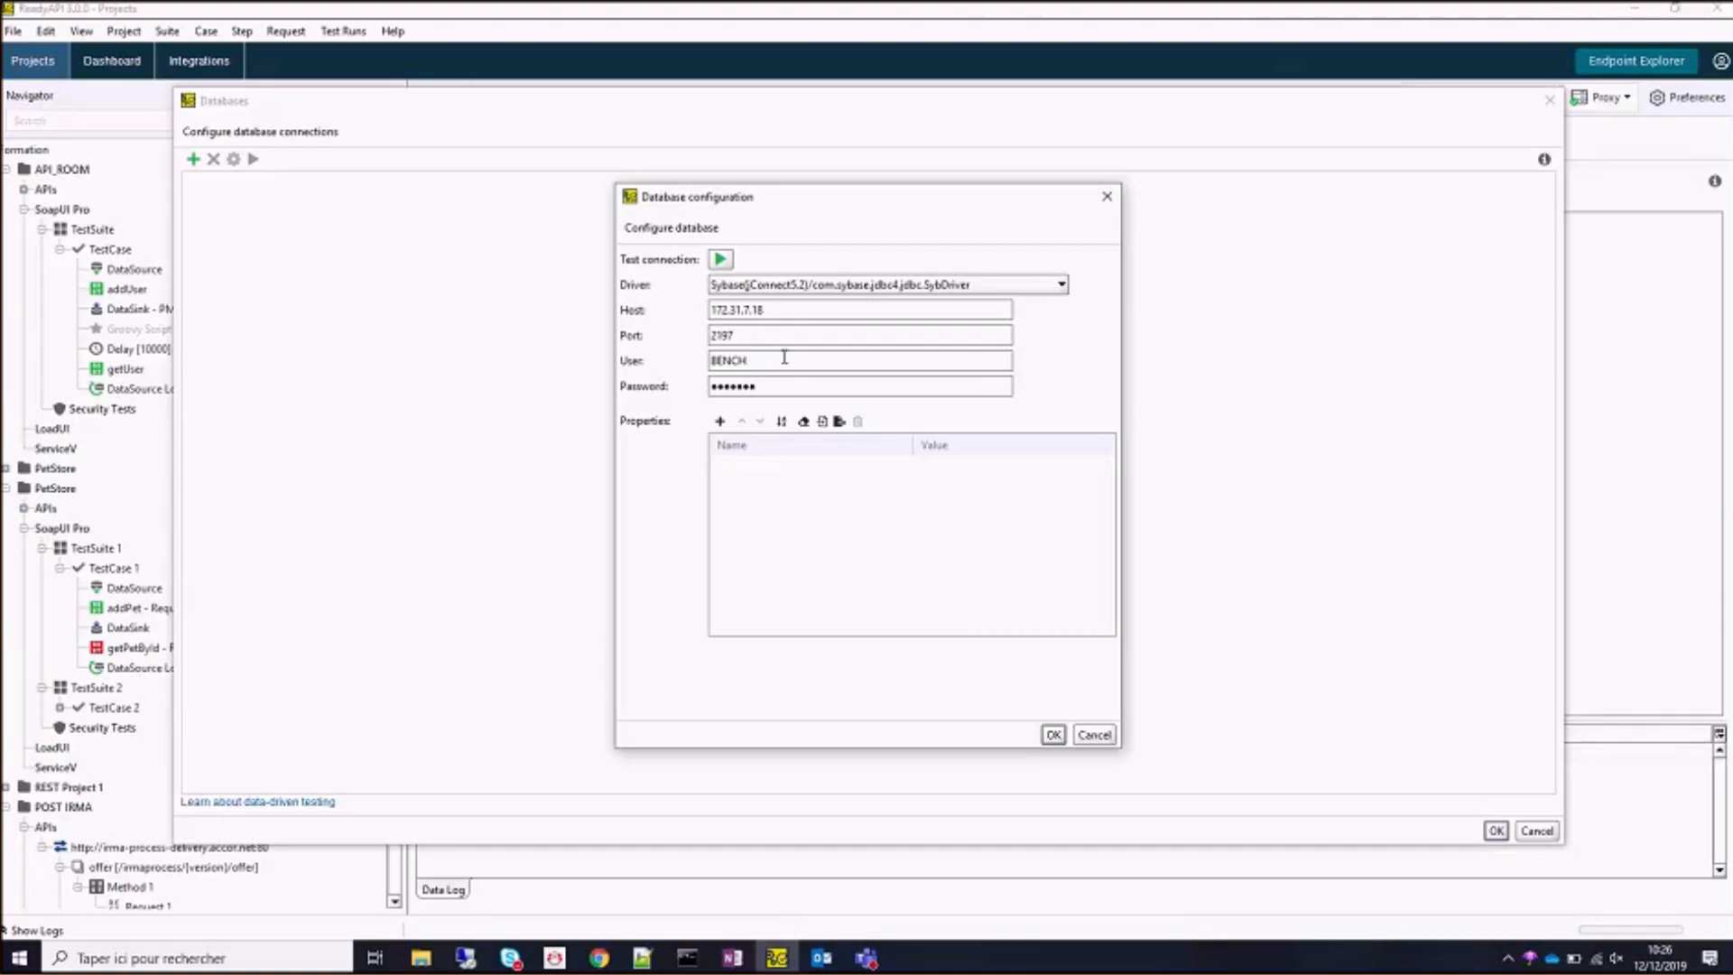
Test the BENCH database connection and save its configuration.
{"action": "left_click", "coordinate": [721, 261]}
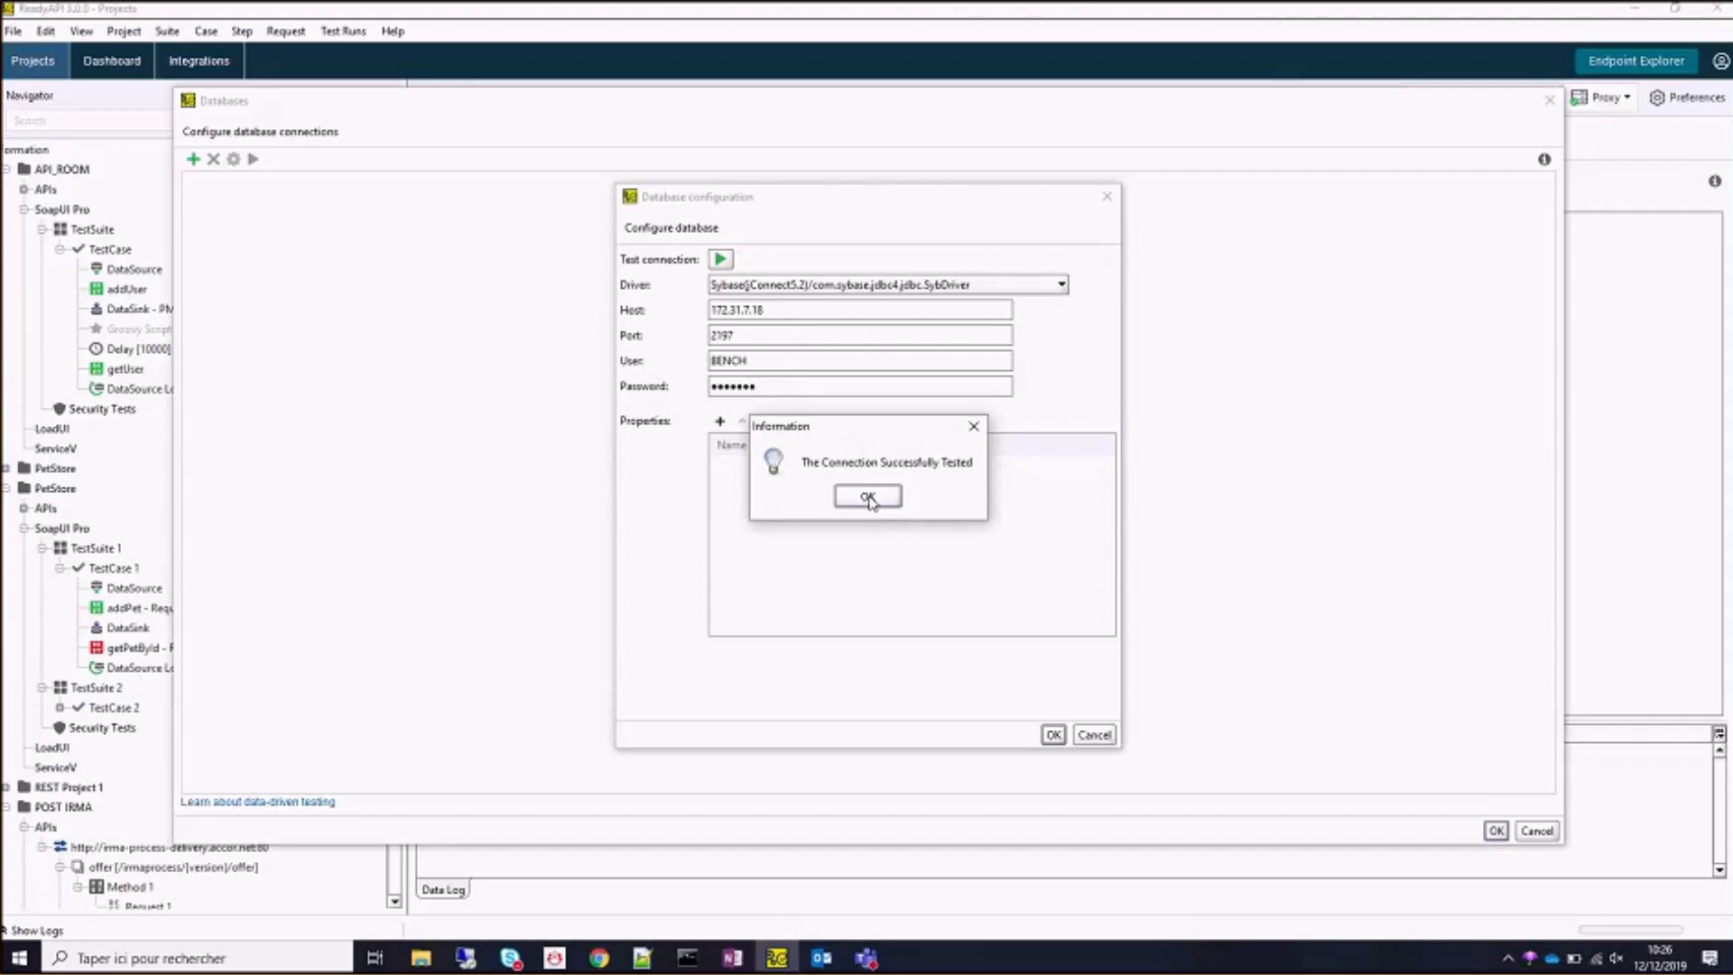
{"action": "left_click", "coordinate": [869, 495]}
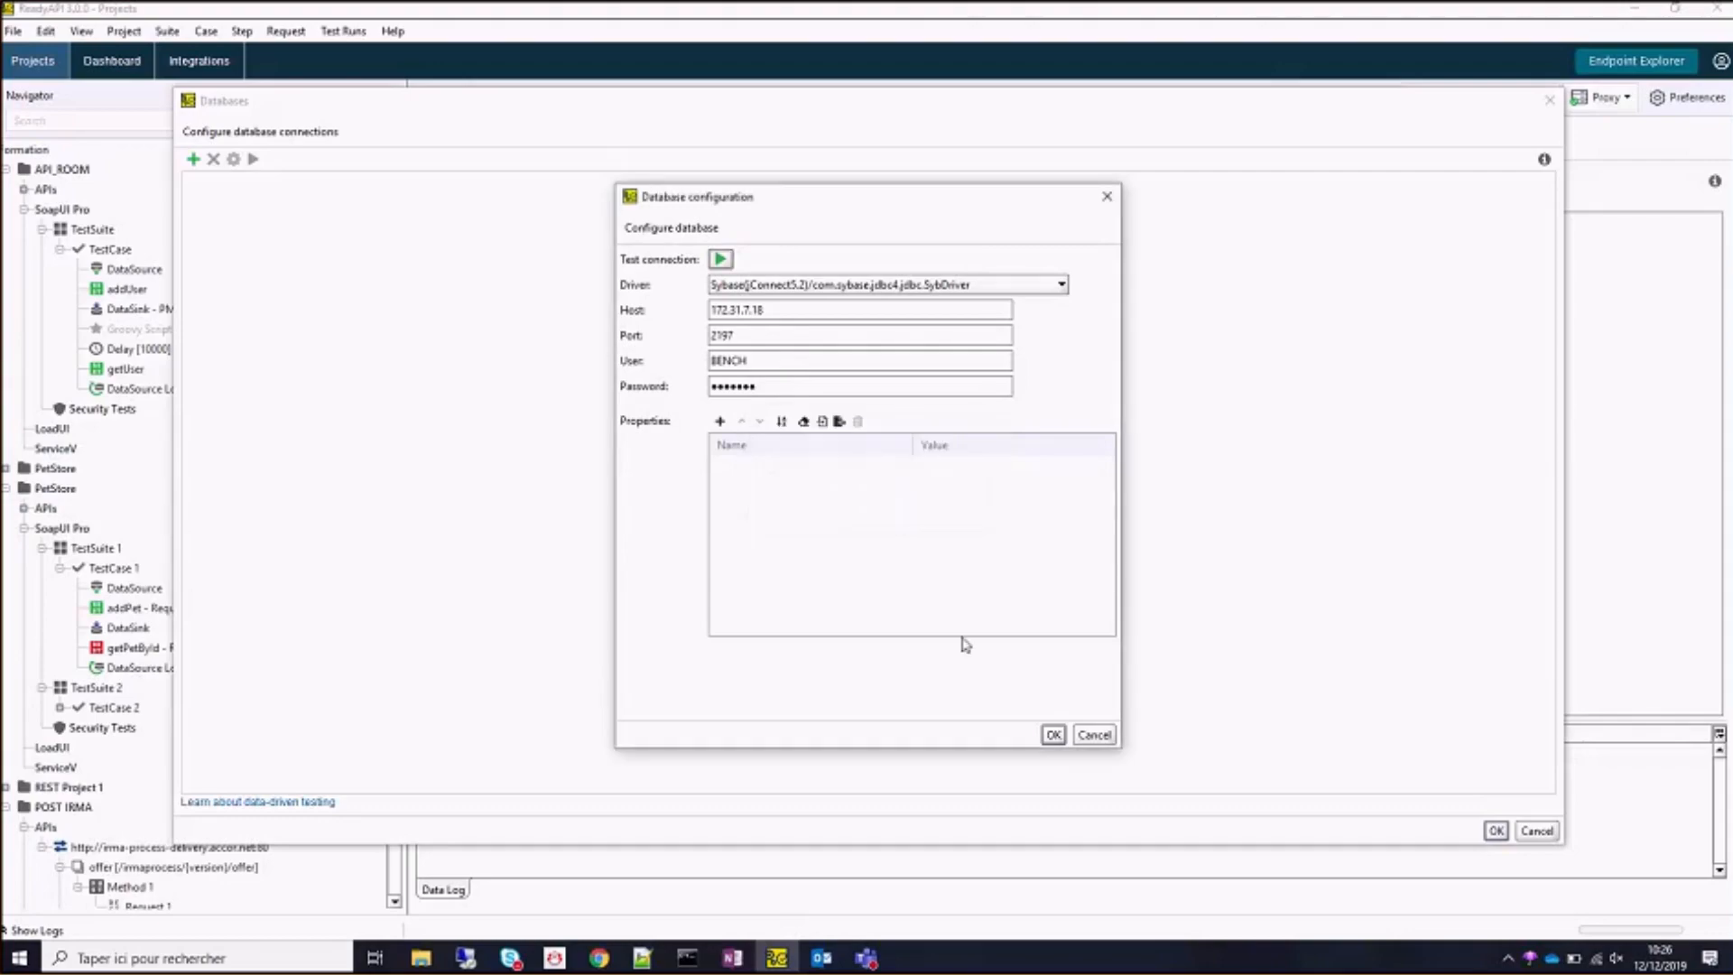
{"action": "left_click", "coordinate": [1053, 734]}
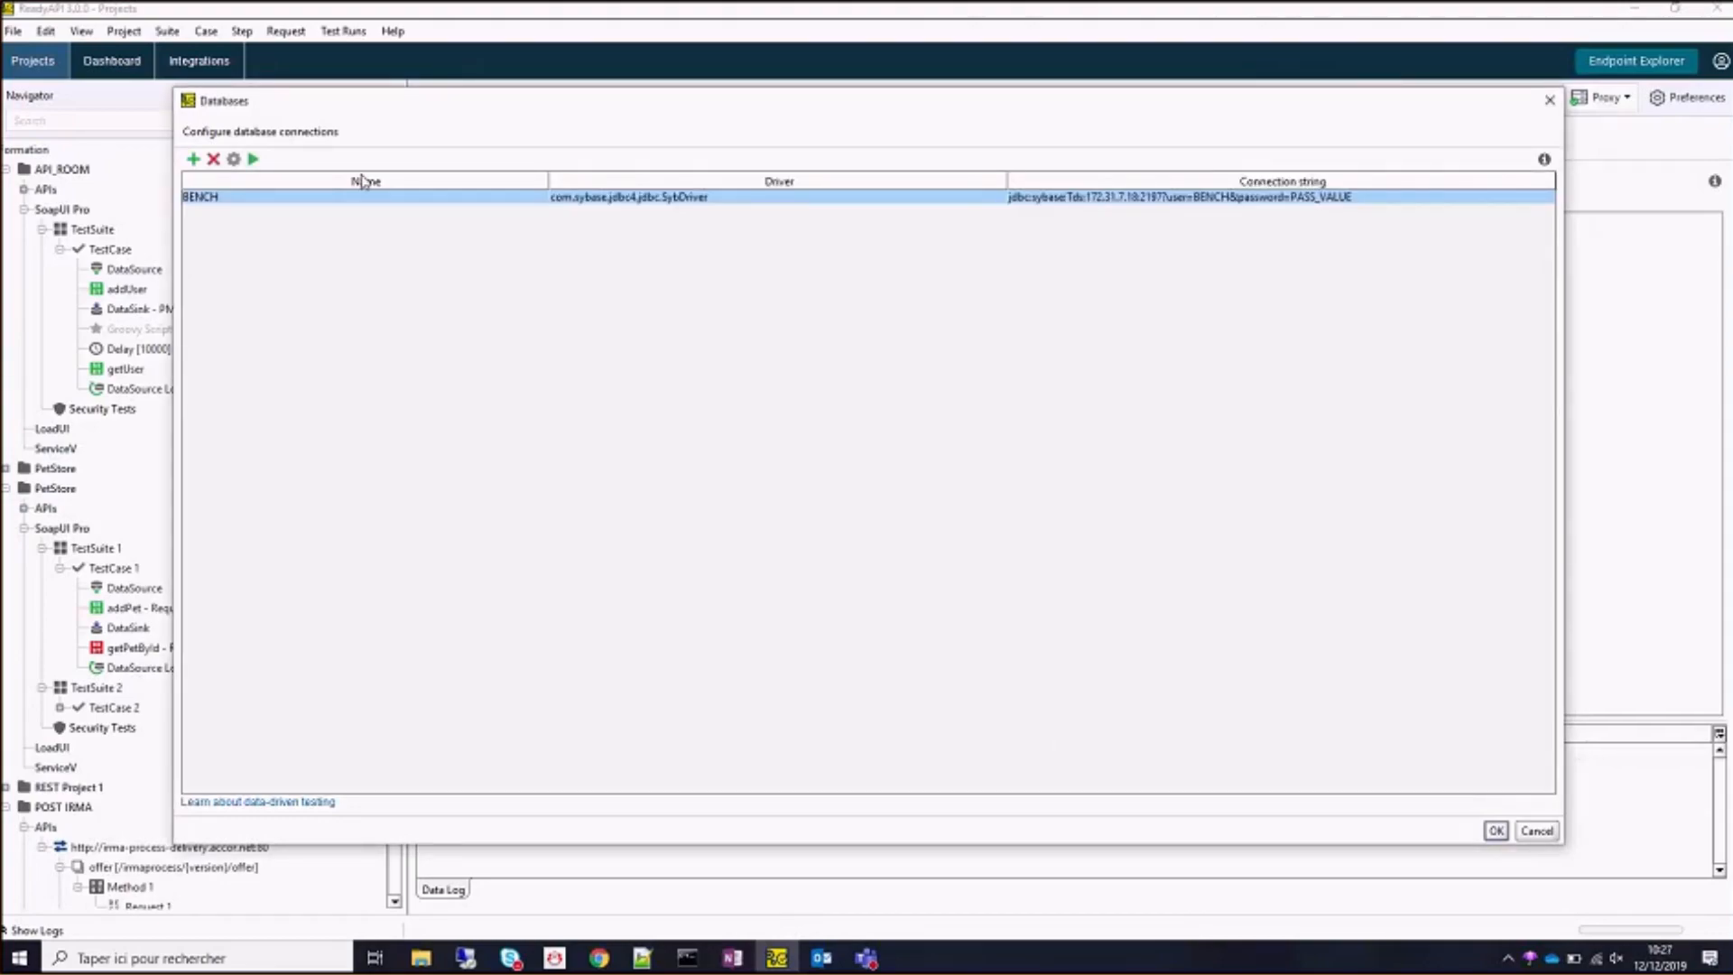
{"action": "left_click", "coordinate": [1494, 832]}
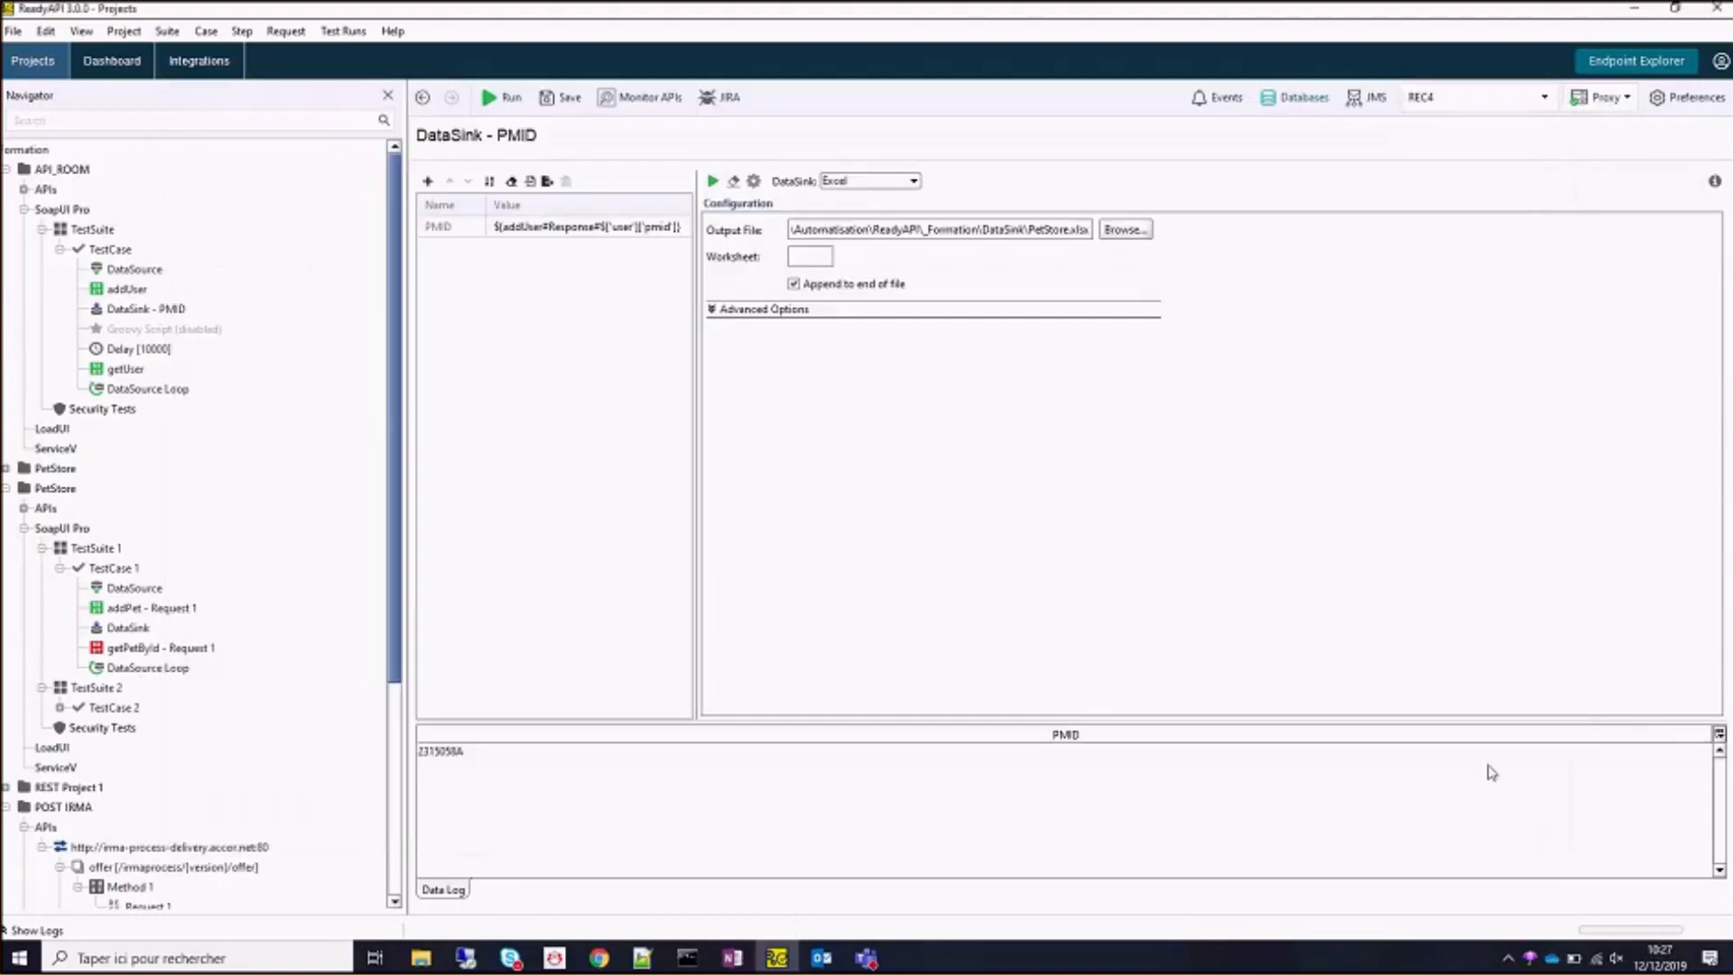
Examine the JDBC connections of the REC4 and REC3 environments and the list of available environments.
{"action": "left_click", "coordinate": [1435, 99]}
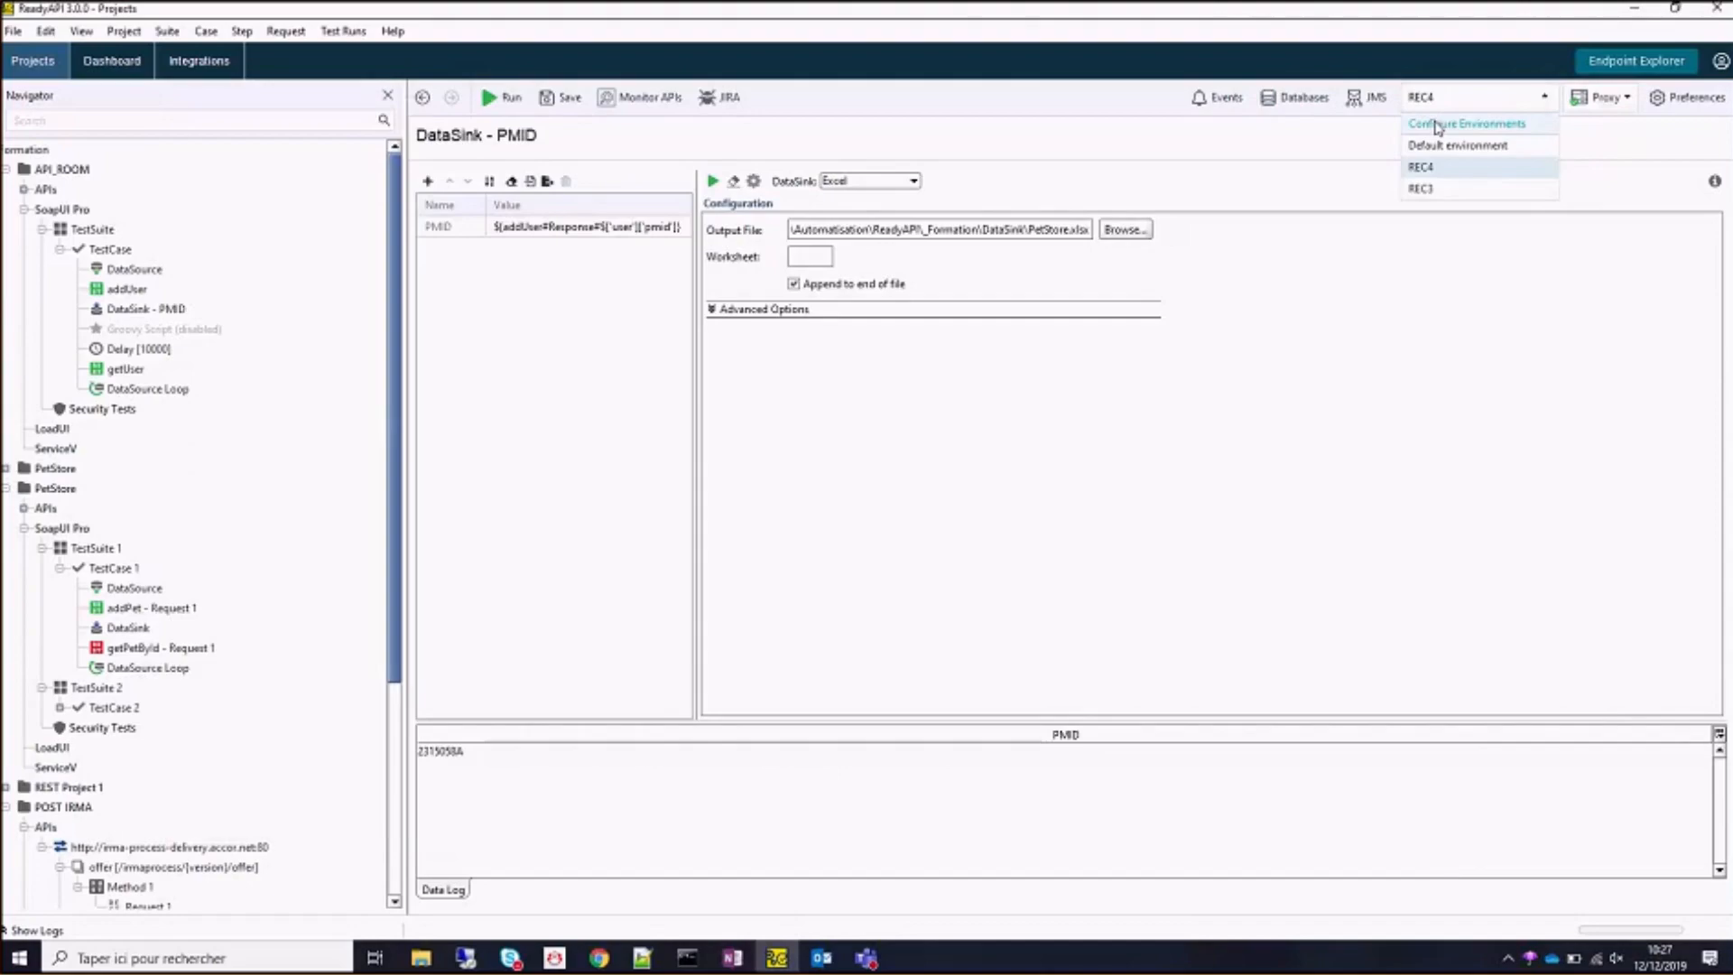
{"action": "left_click", "coordinate": [1438, 125]}
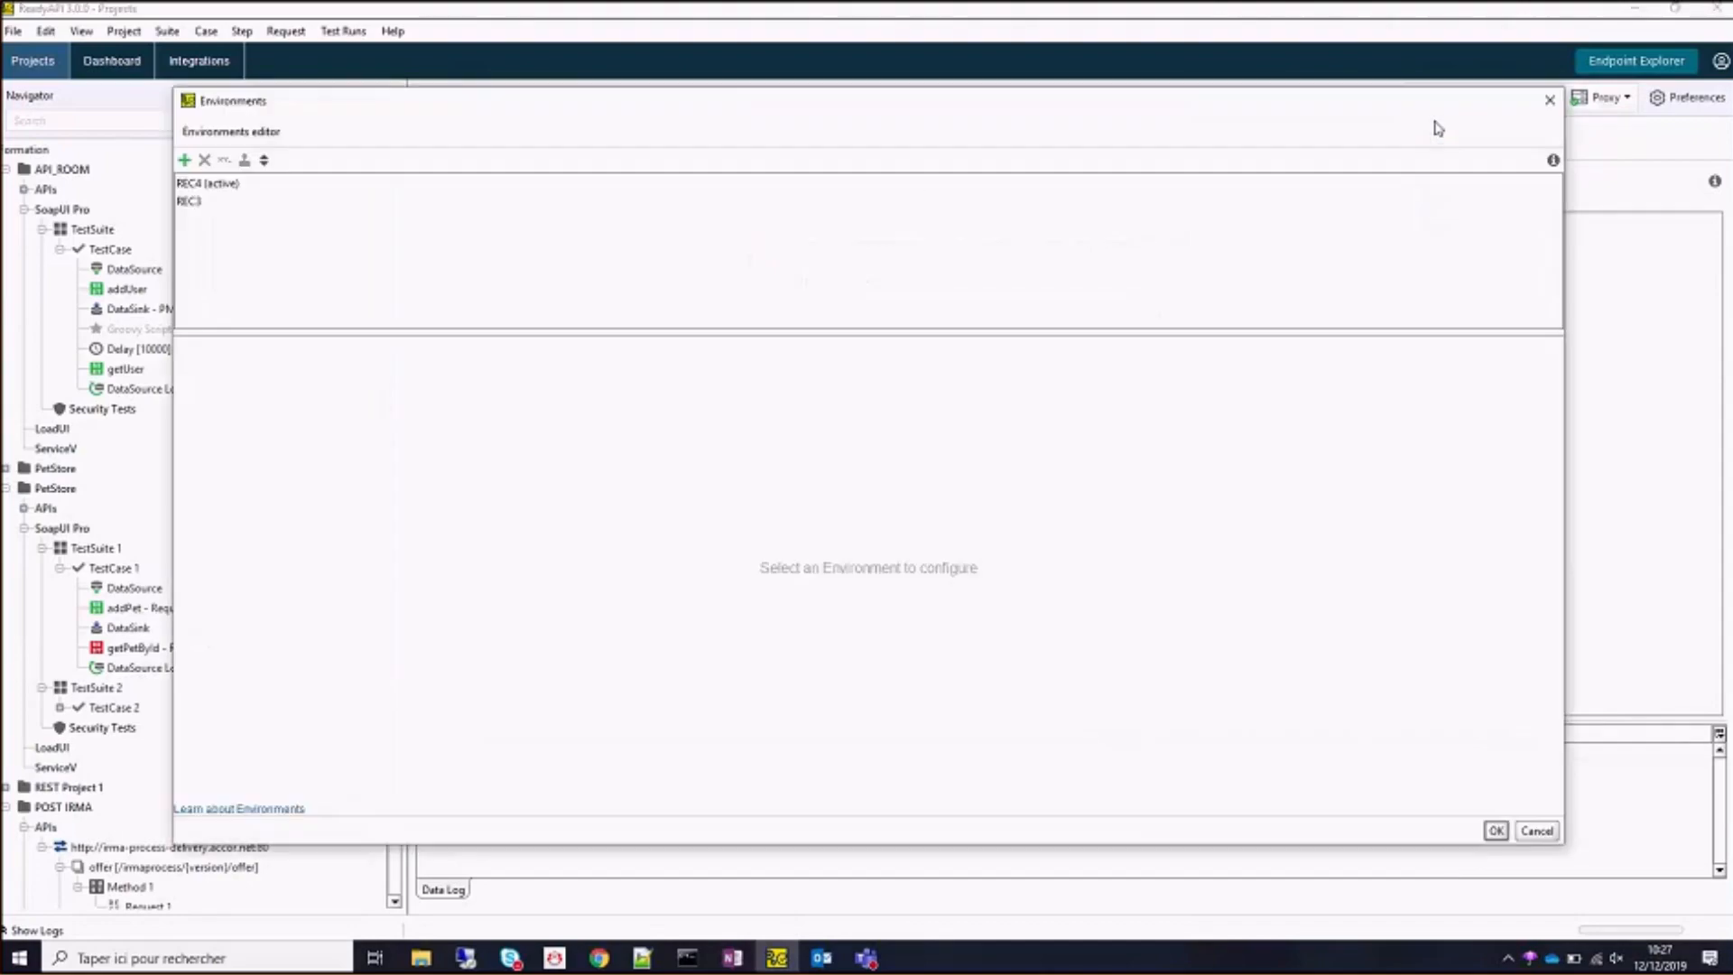
{"action": "left_click", "coordinate": [211, 186]}
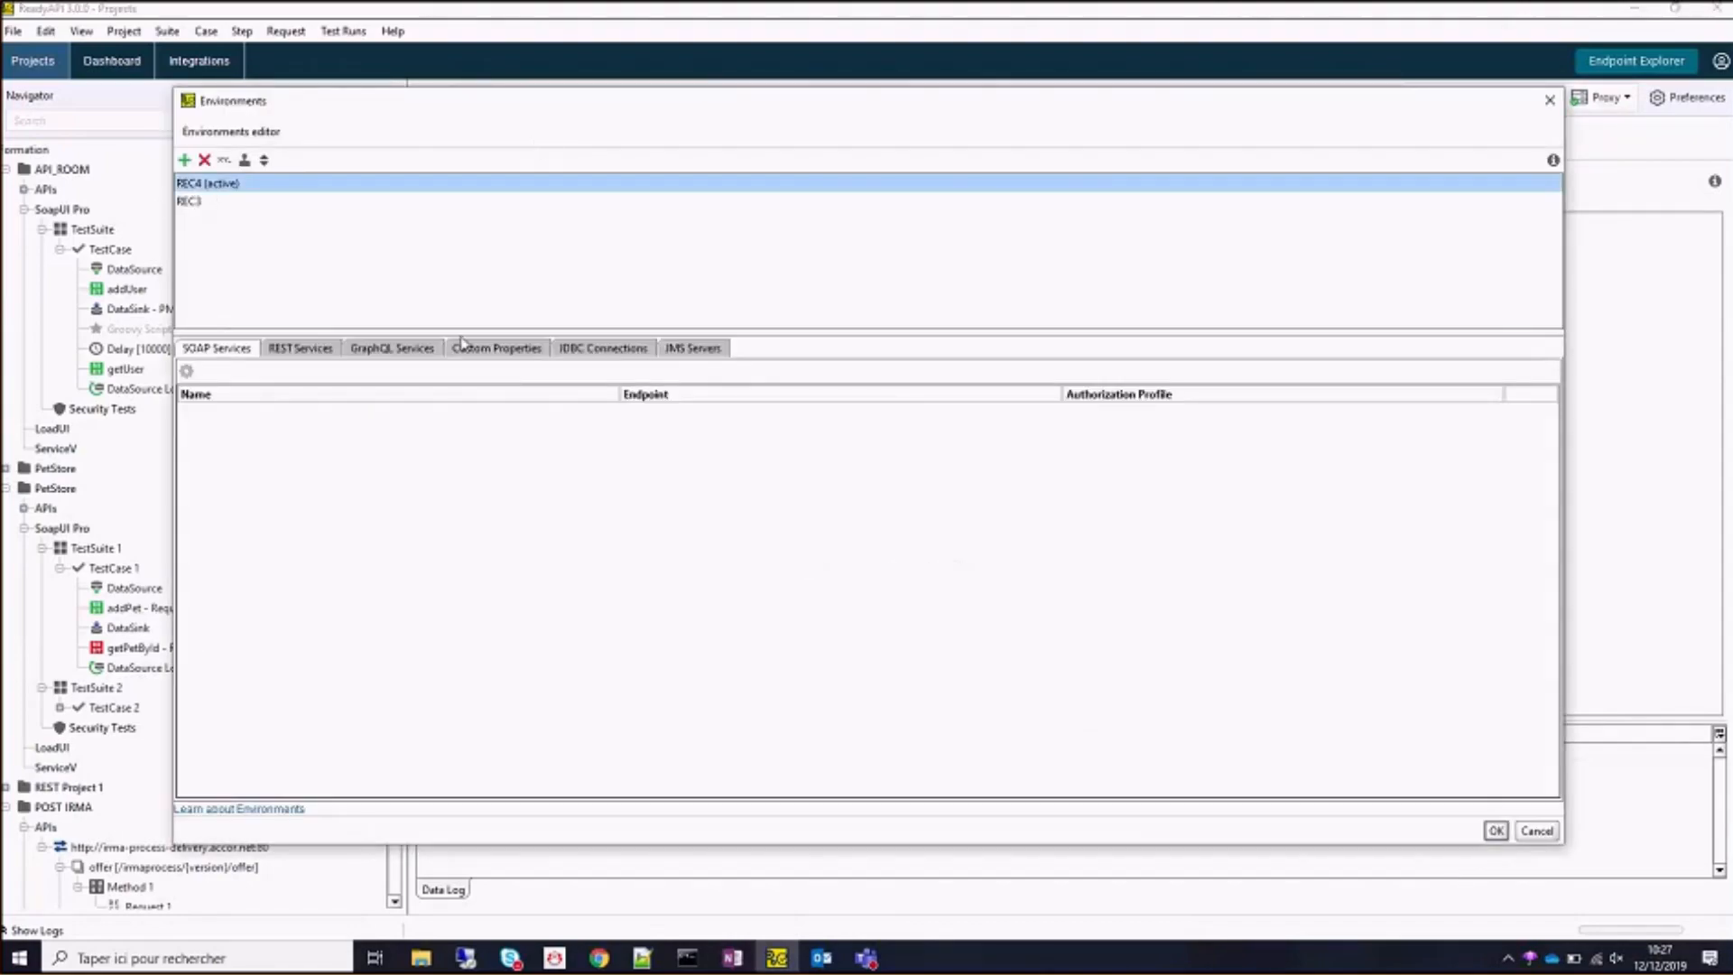
{"action": "left_click", "coordinate": [579, 352]}
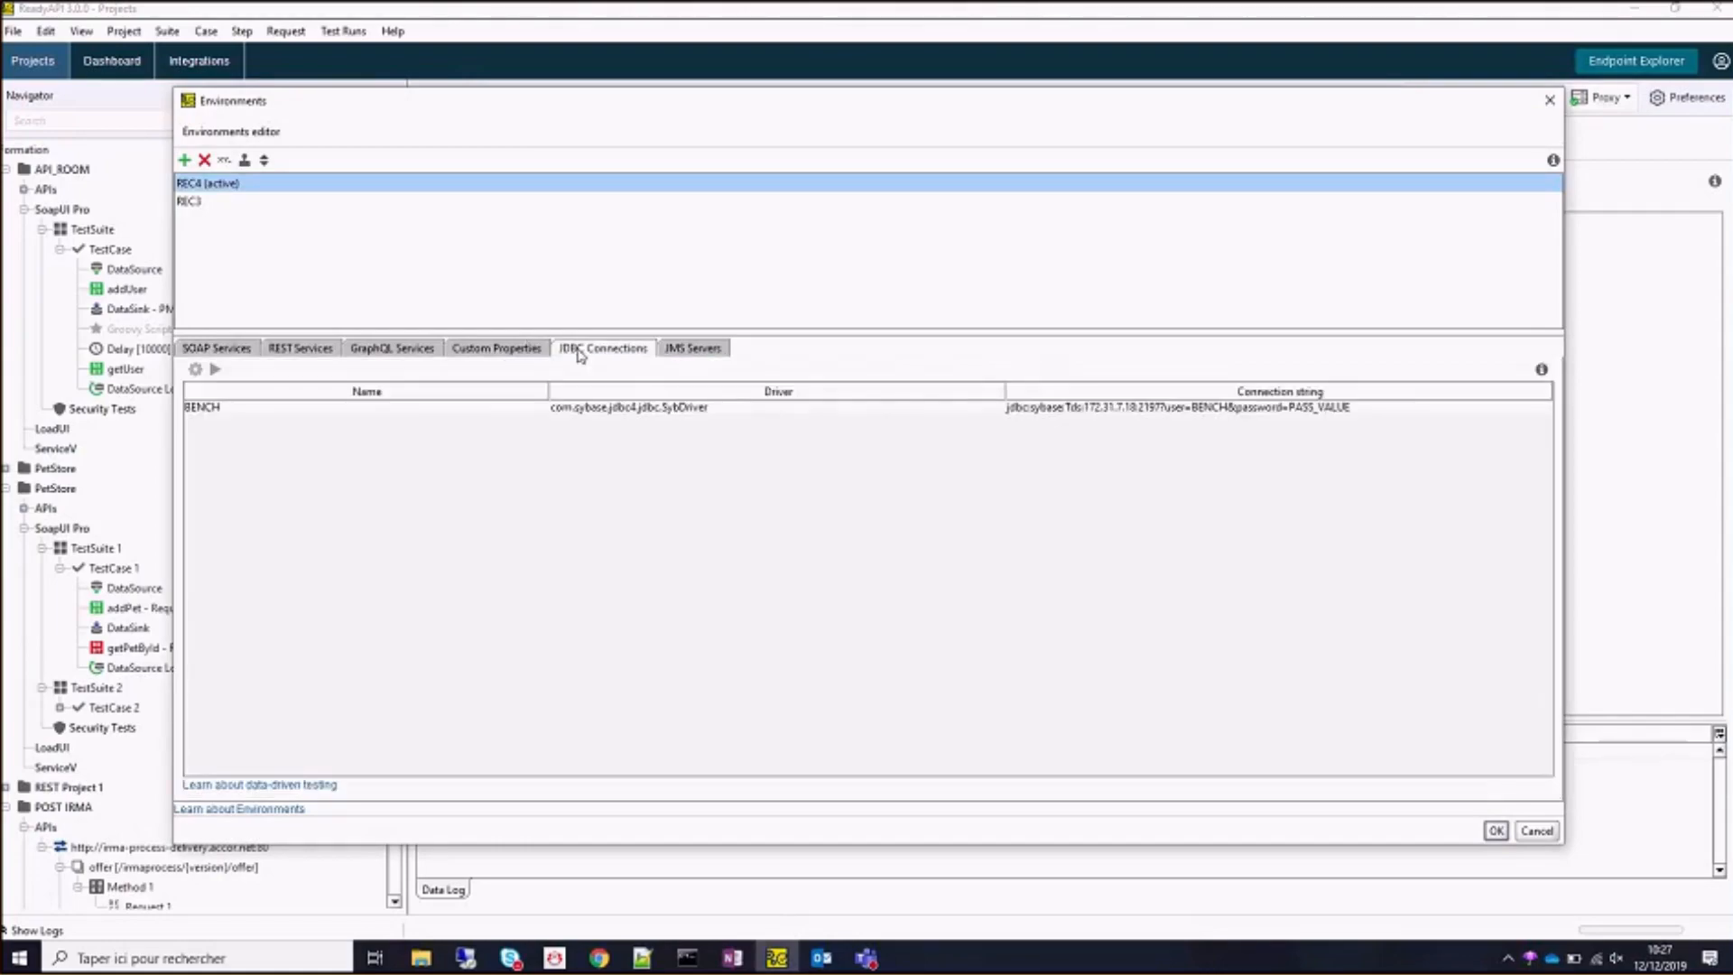
{"action": "left_click", "coordinate": [206, 206]}
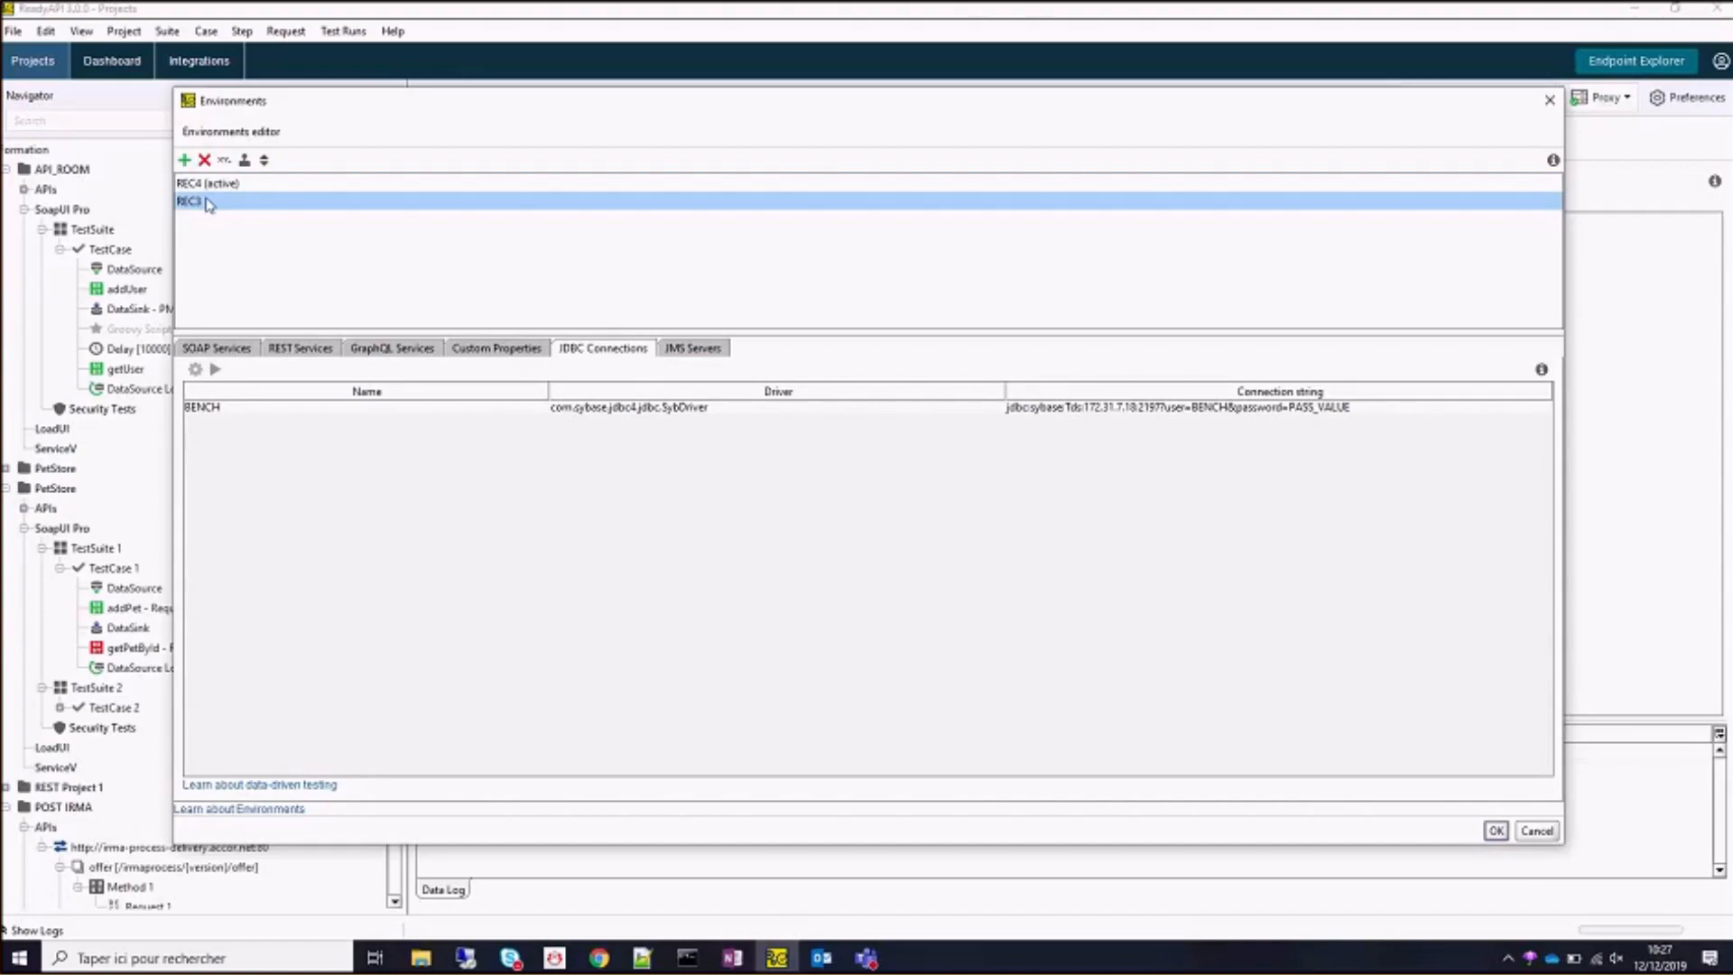
{"action": "left_click", "coordinate": [211, 185]}
{"action": "left_click", "coordinate": [214, 203]}
{"action": "left_click", "coordinate": [1498, 832]}
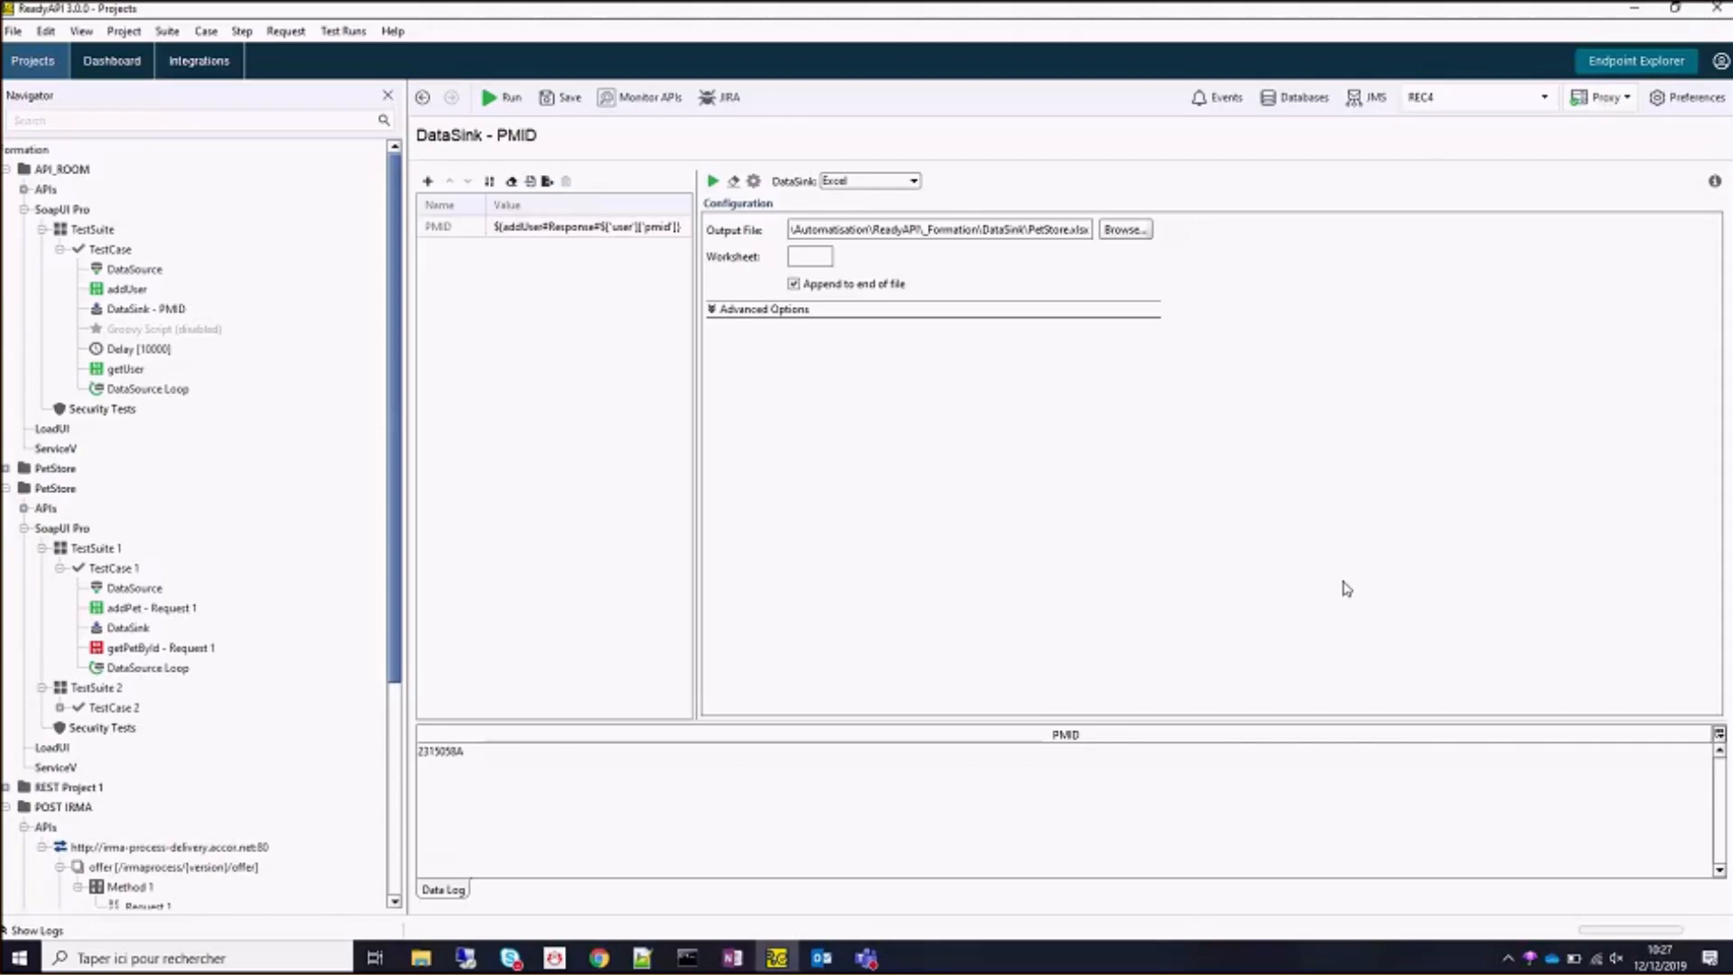
{"action": "left_click", "coordinate": [1471, 108]}
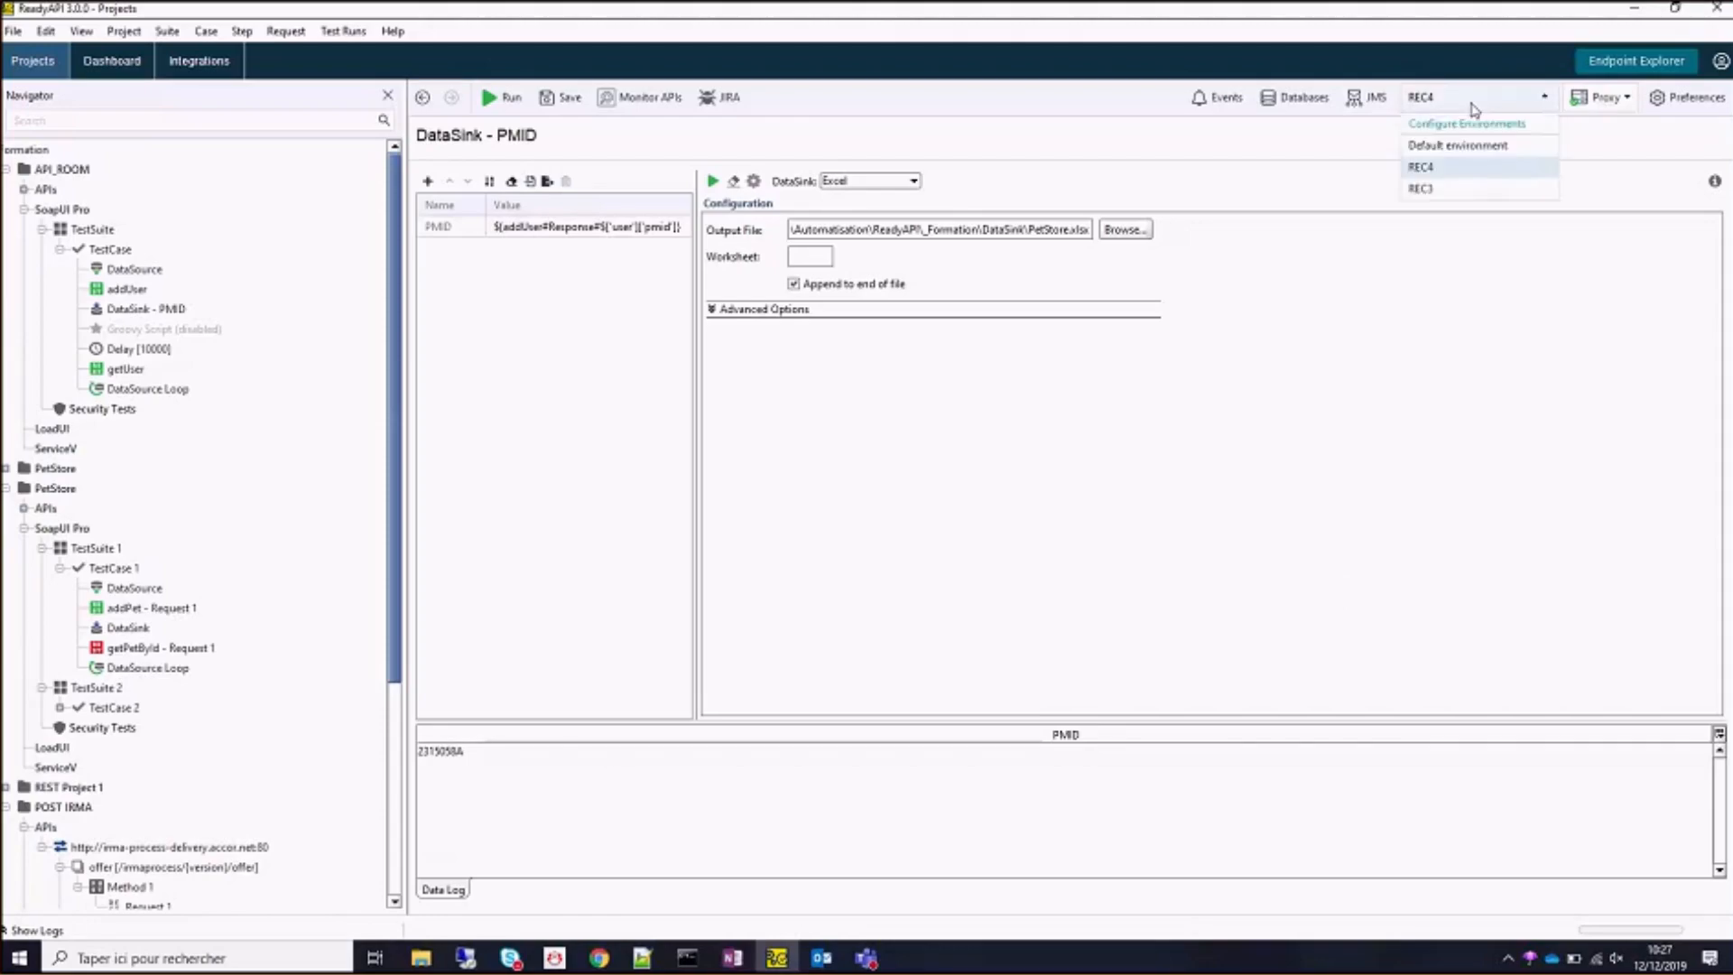
{"action": "left_click", "coordinate": [1424, 346]}
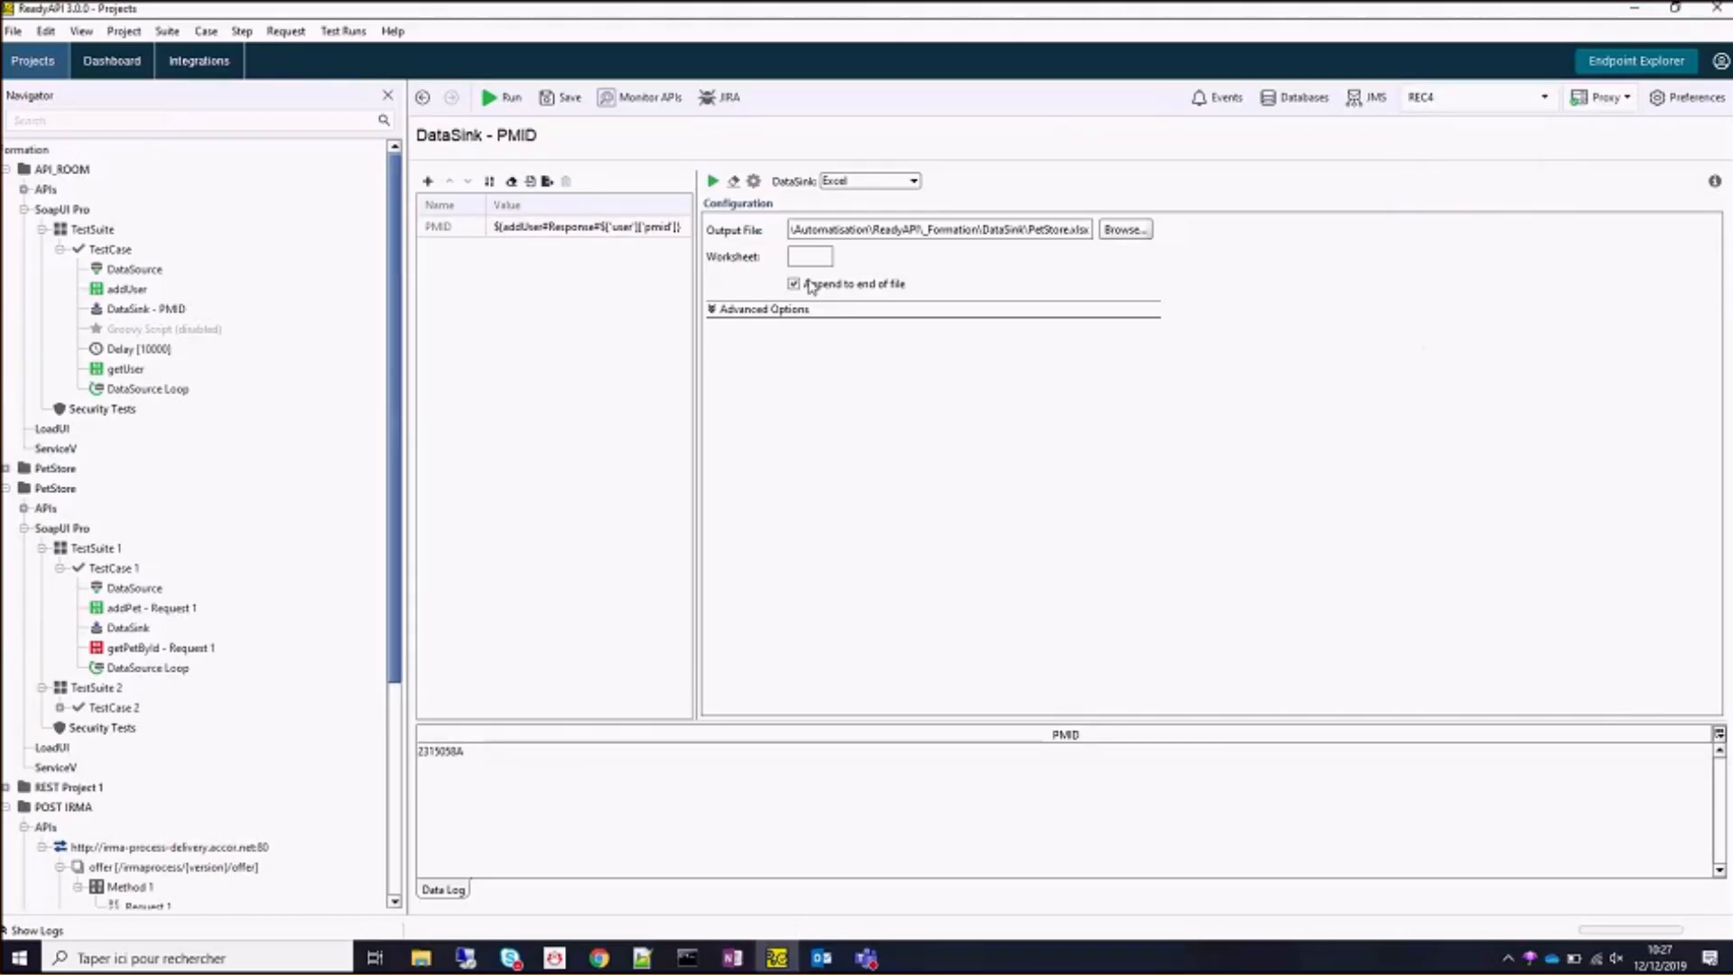
Insert a DataSource step named "DataSource - JDBC" into the API_ROOM TestCase before the existing DataSource, and open it.
{"action": "left_click", "coordinate": [180, 331]}
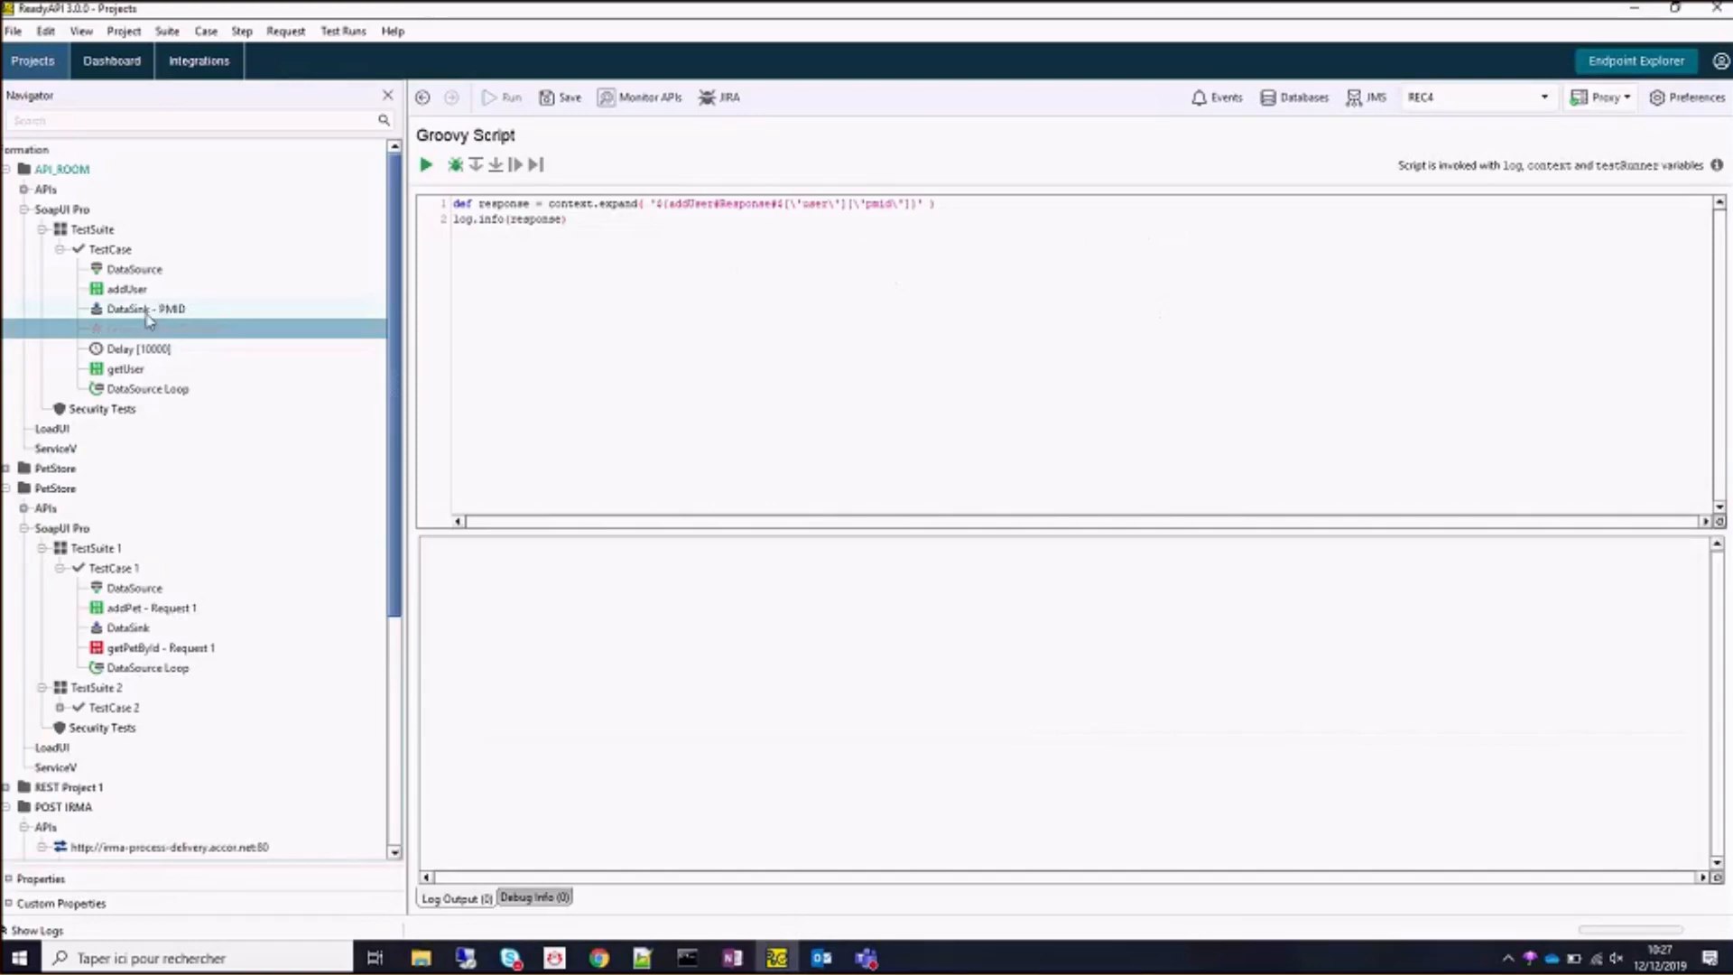
{"action": "left_click", "coordinate": [133, 271]}
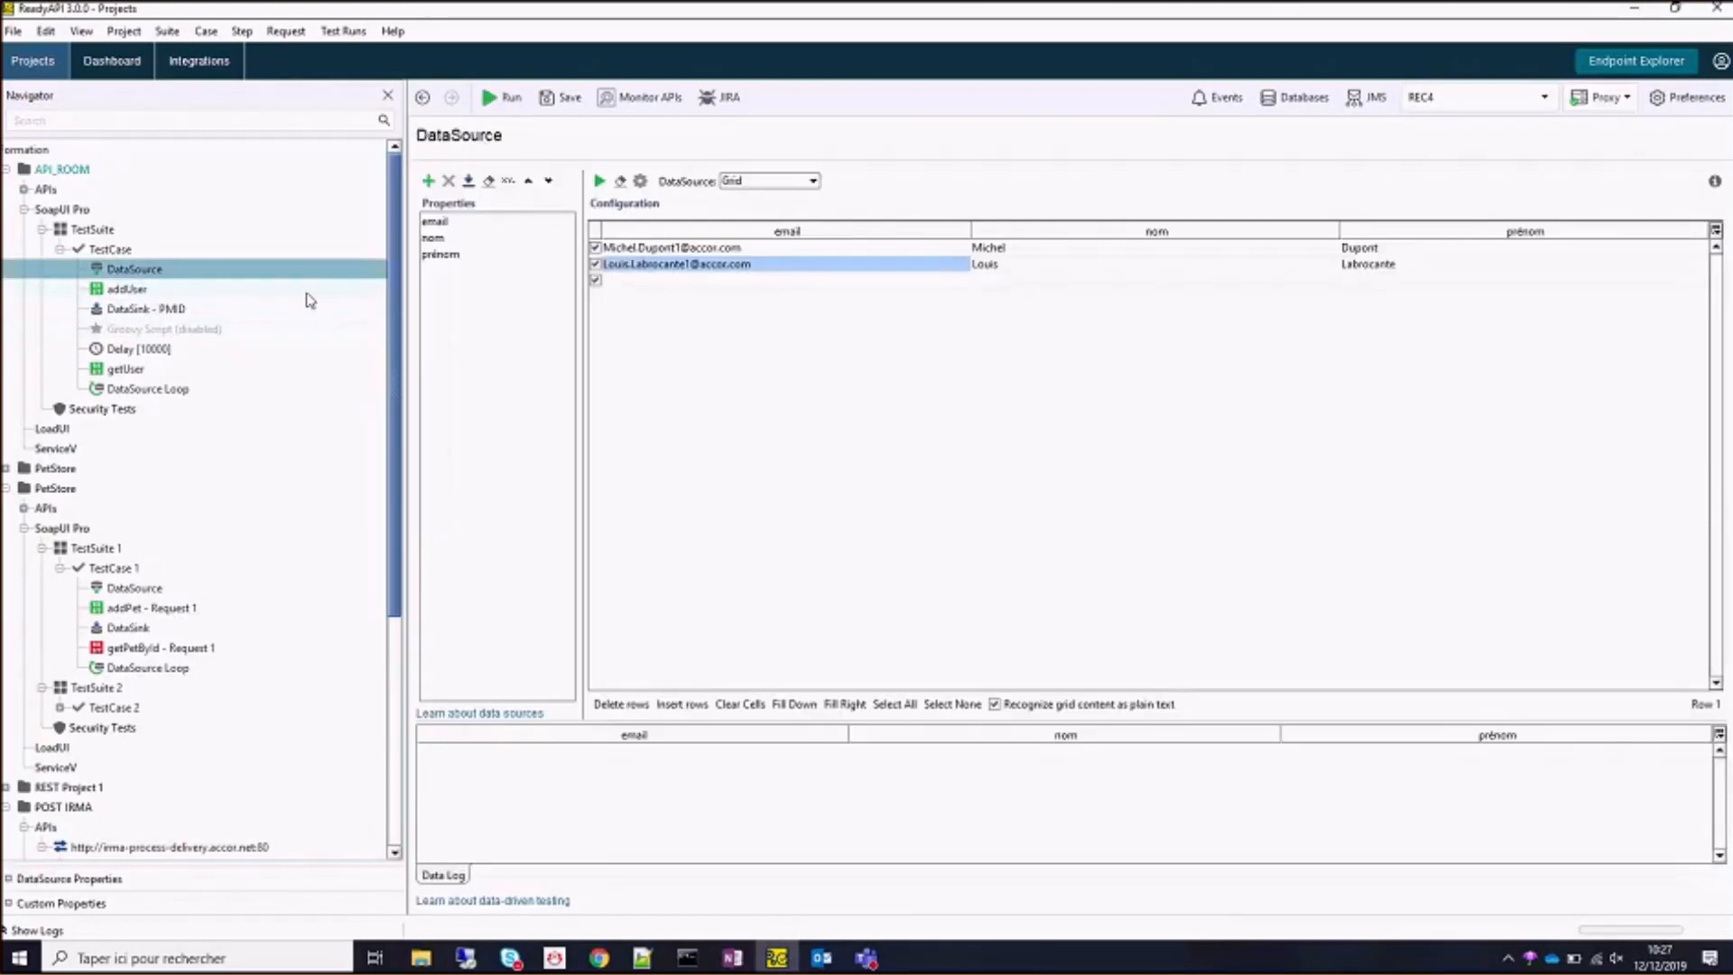
{"action": "right_click", "coordinate": [132, 273]}
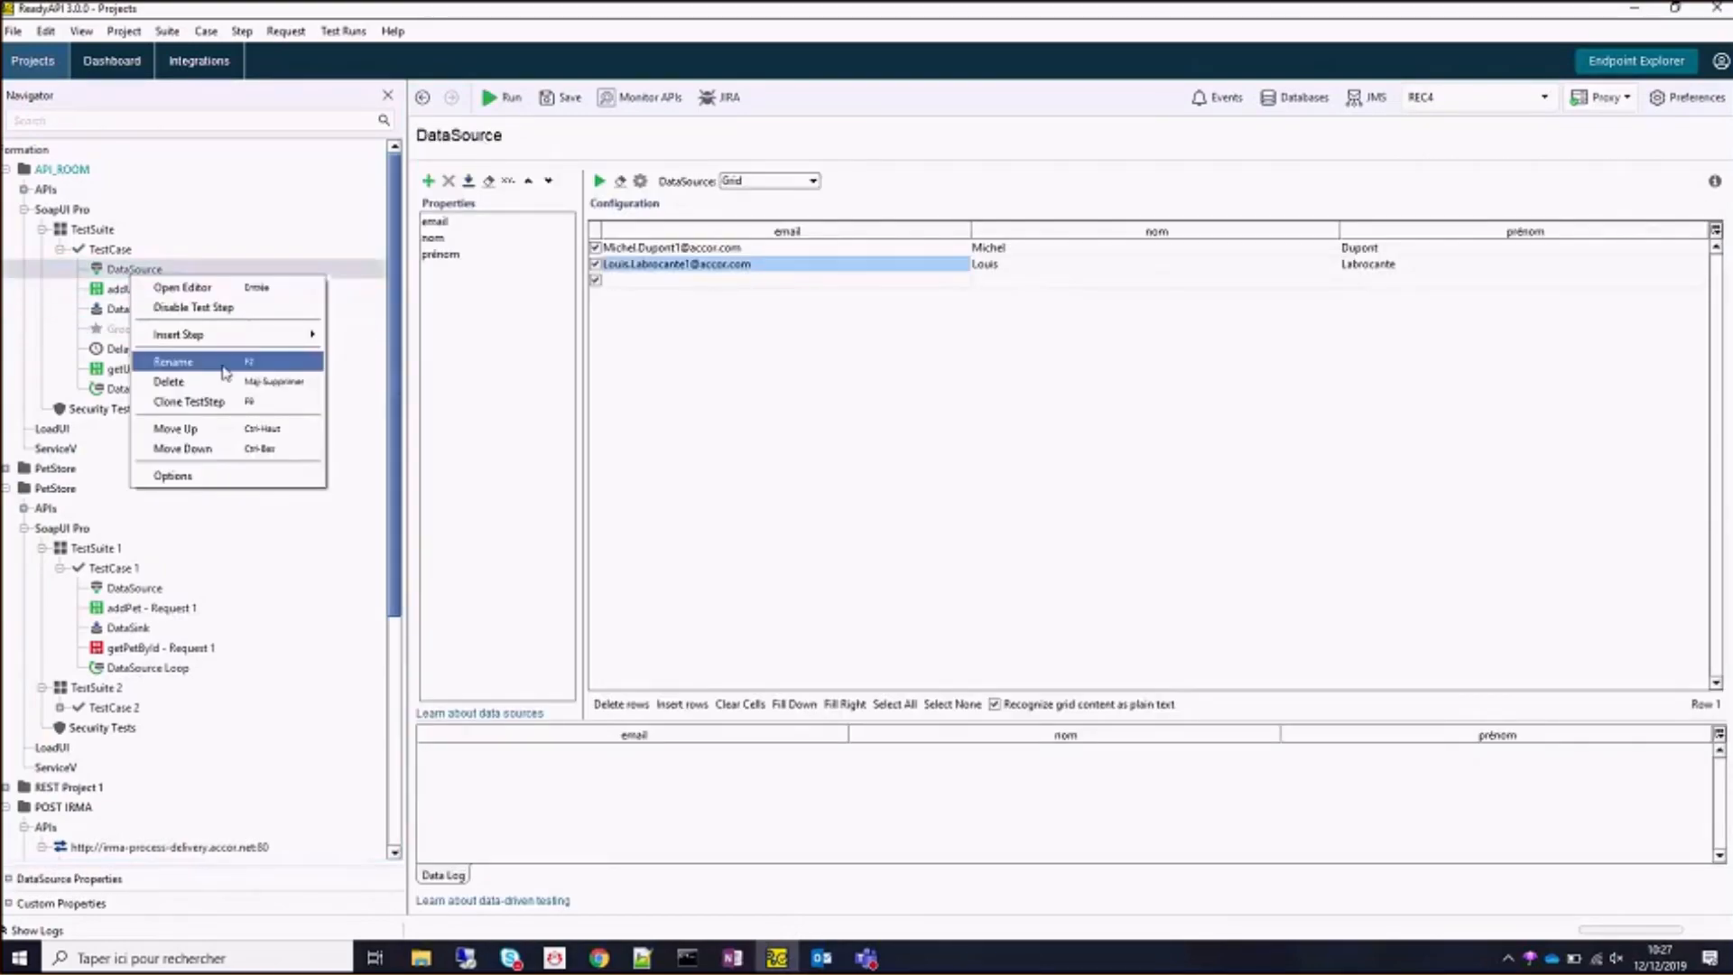
{"action": "mouse_move", "coordinate": [271, 334]}
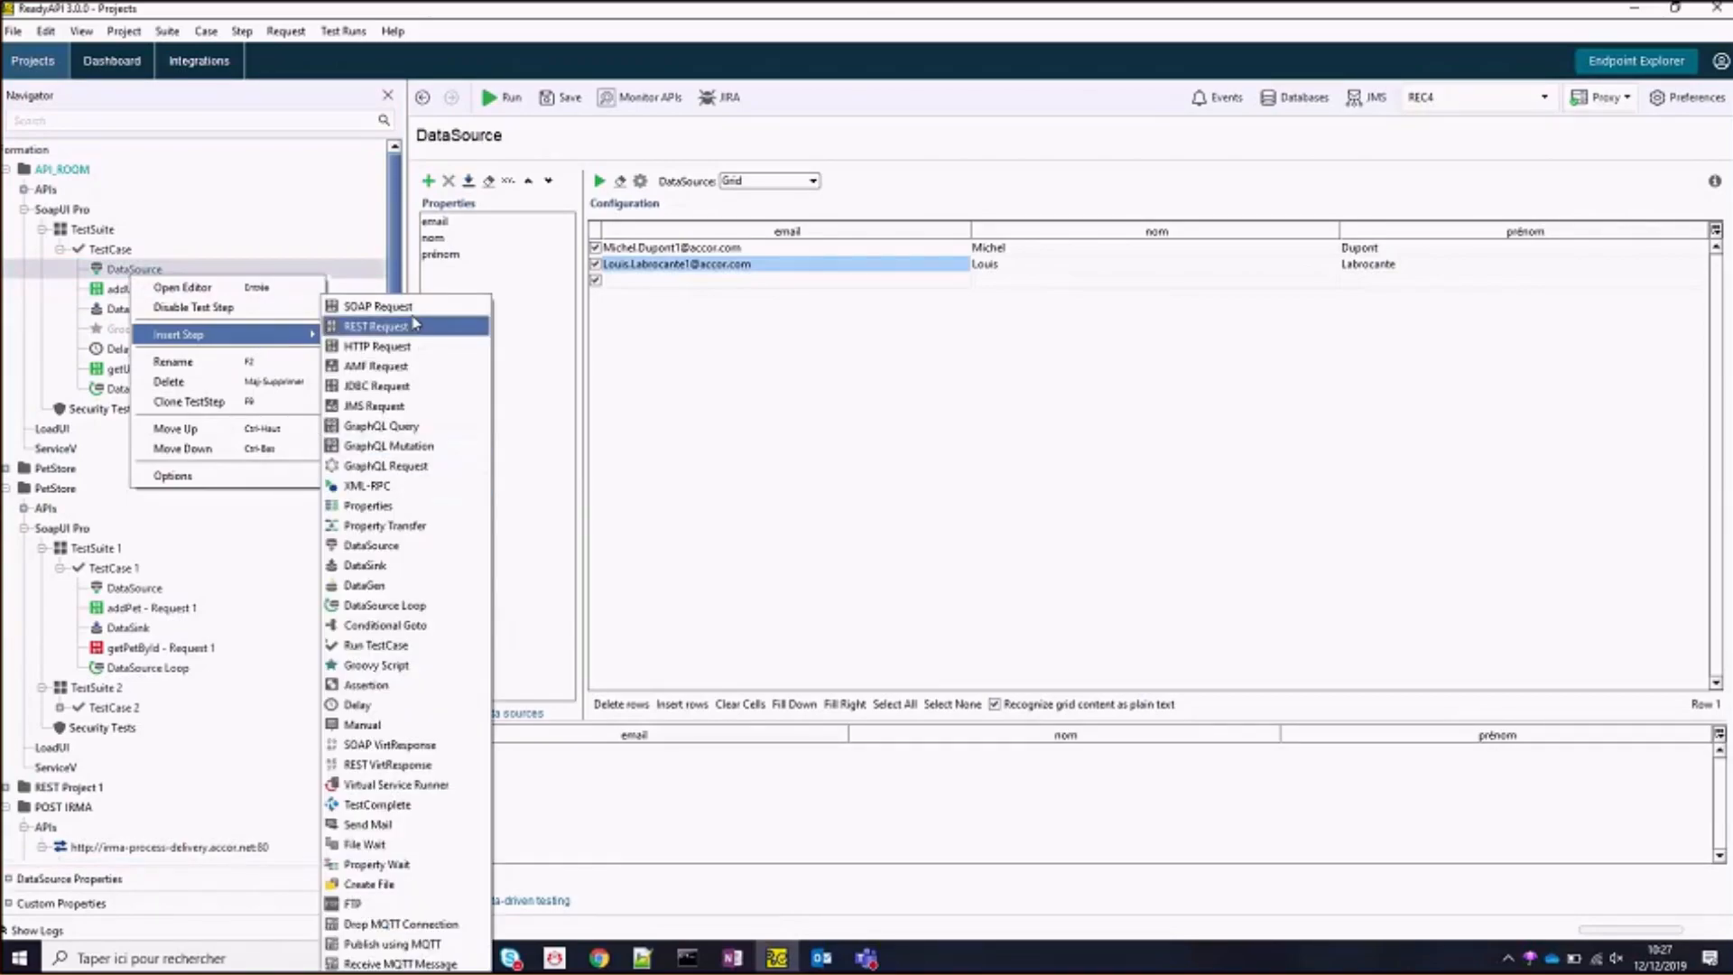
{"action": "left_click", "coordinate": [420, 605]}
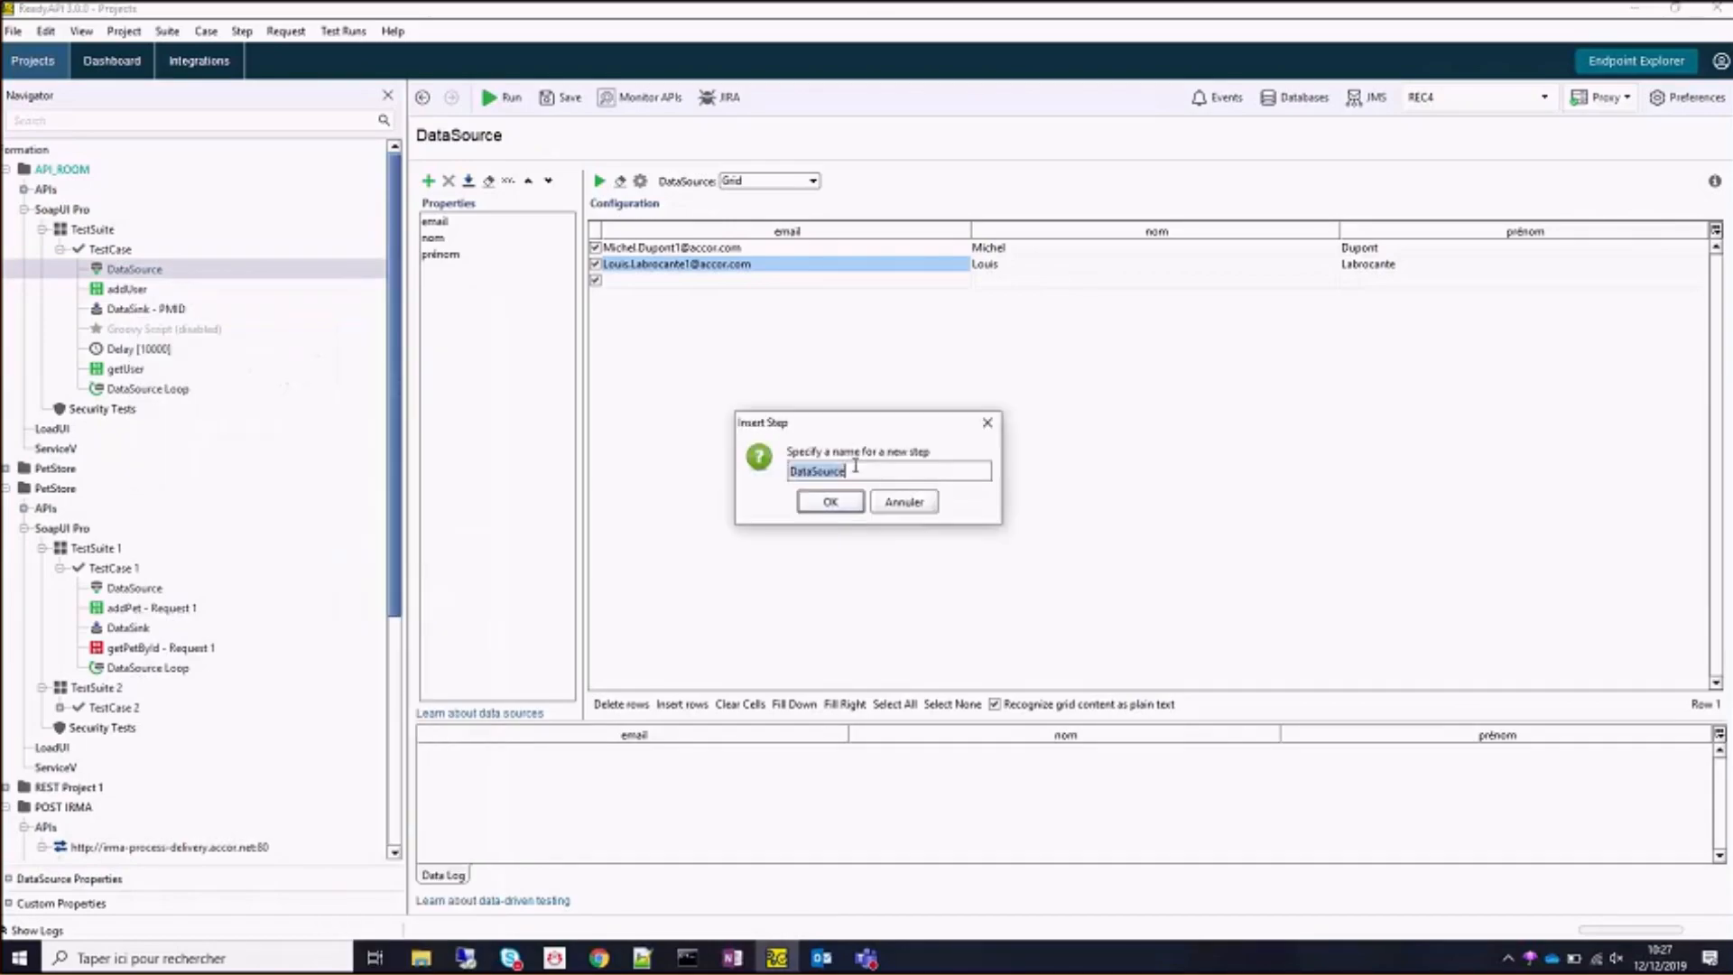
{"action": "key", "text": "Right"}
{"action": "type", "text": "- JDBC"}
{"action": "left_click", "coordinate": [831, 502]}
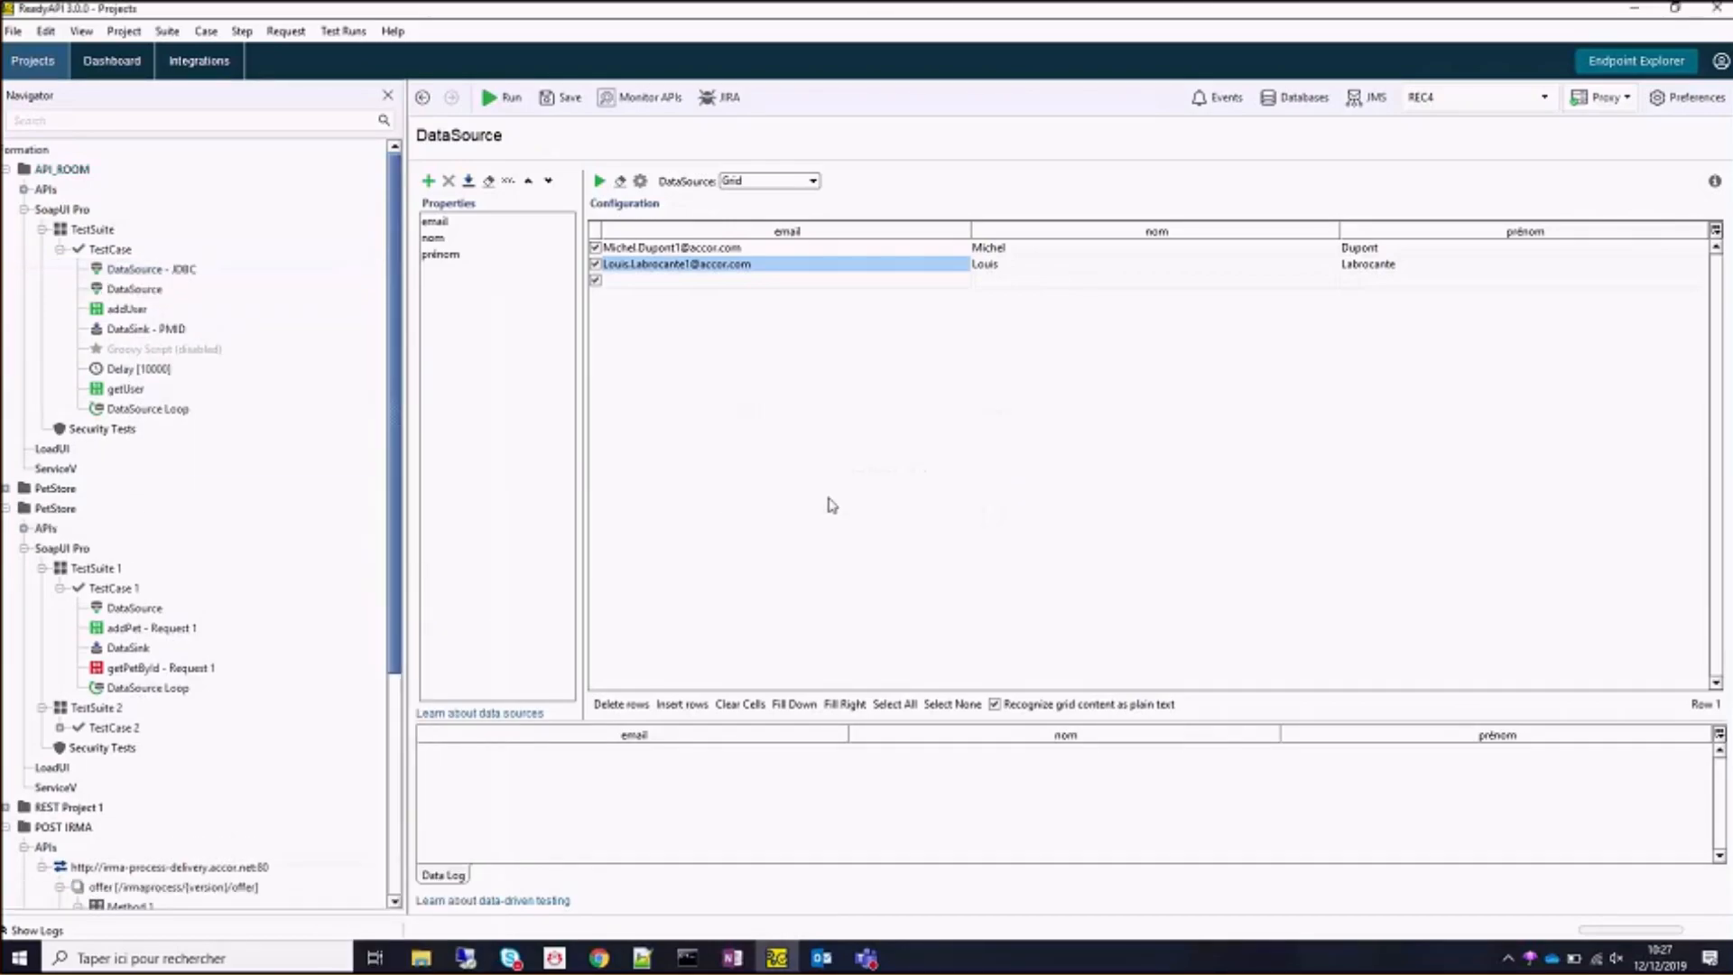
{"action": "left_click", "coordinate": [149, 269]}
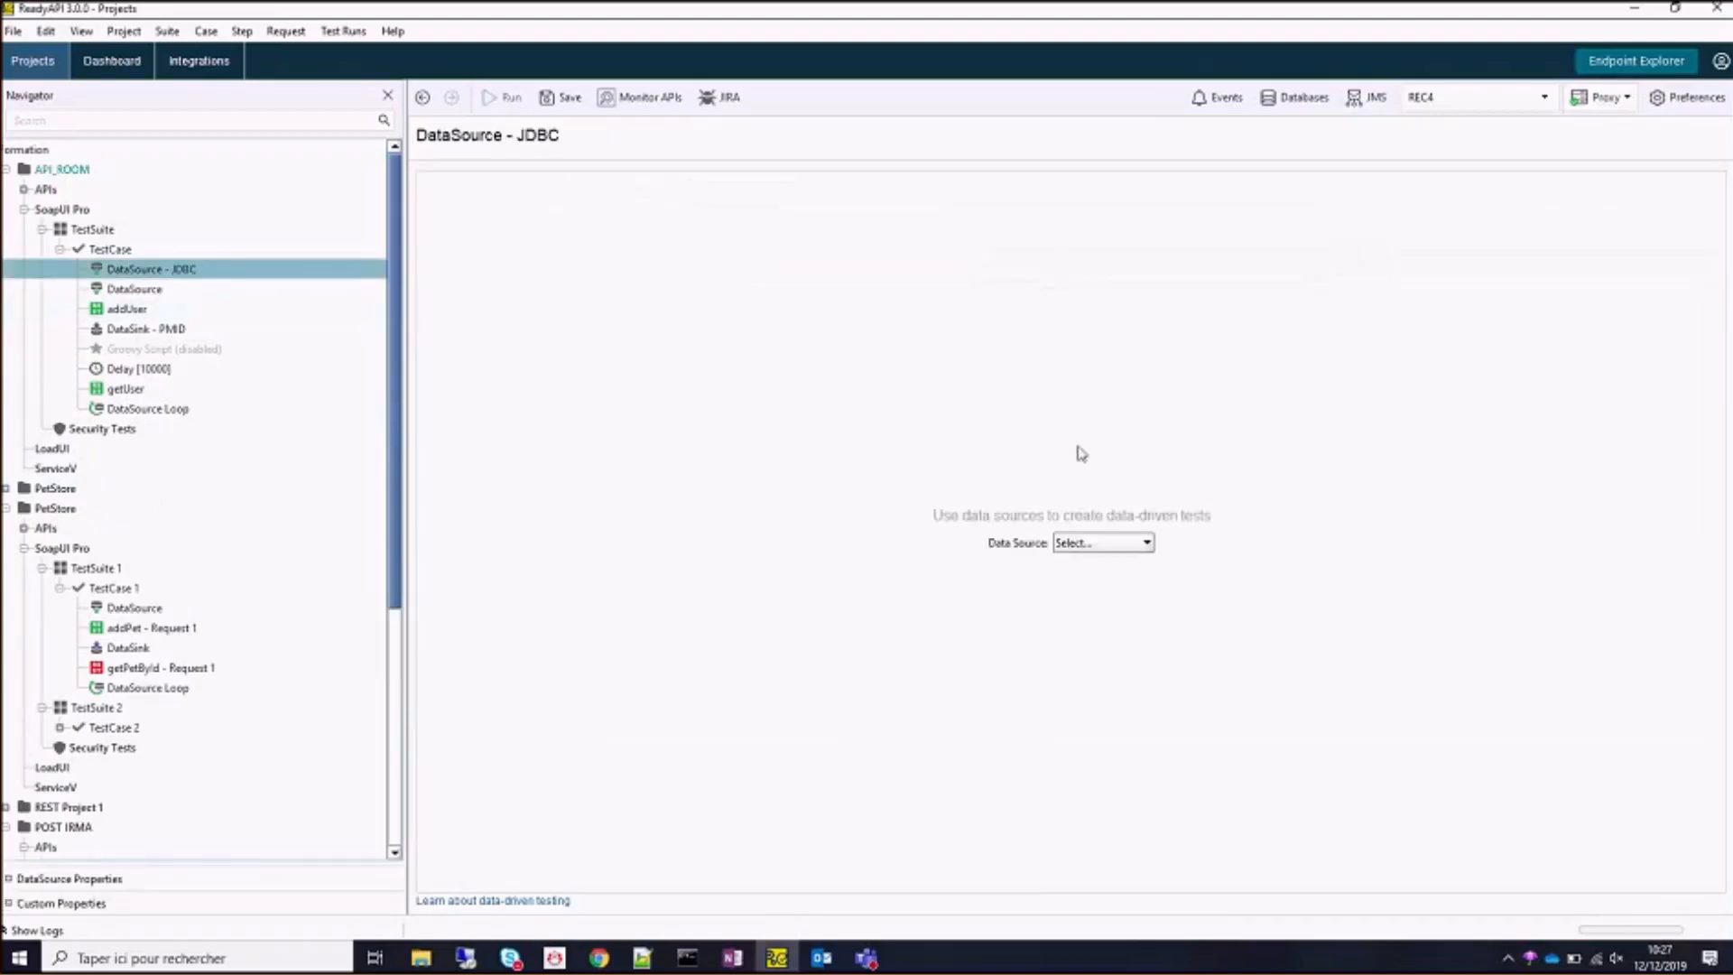
Set the data source type to Data Connection, use the BENCH (REC4) connection, and decline building a new query.
{"action": "left_click", "coordinate": [1101, 545]}
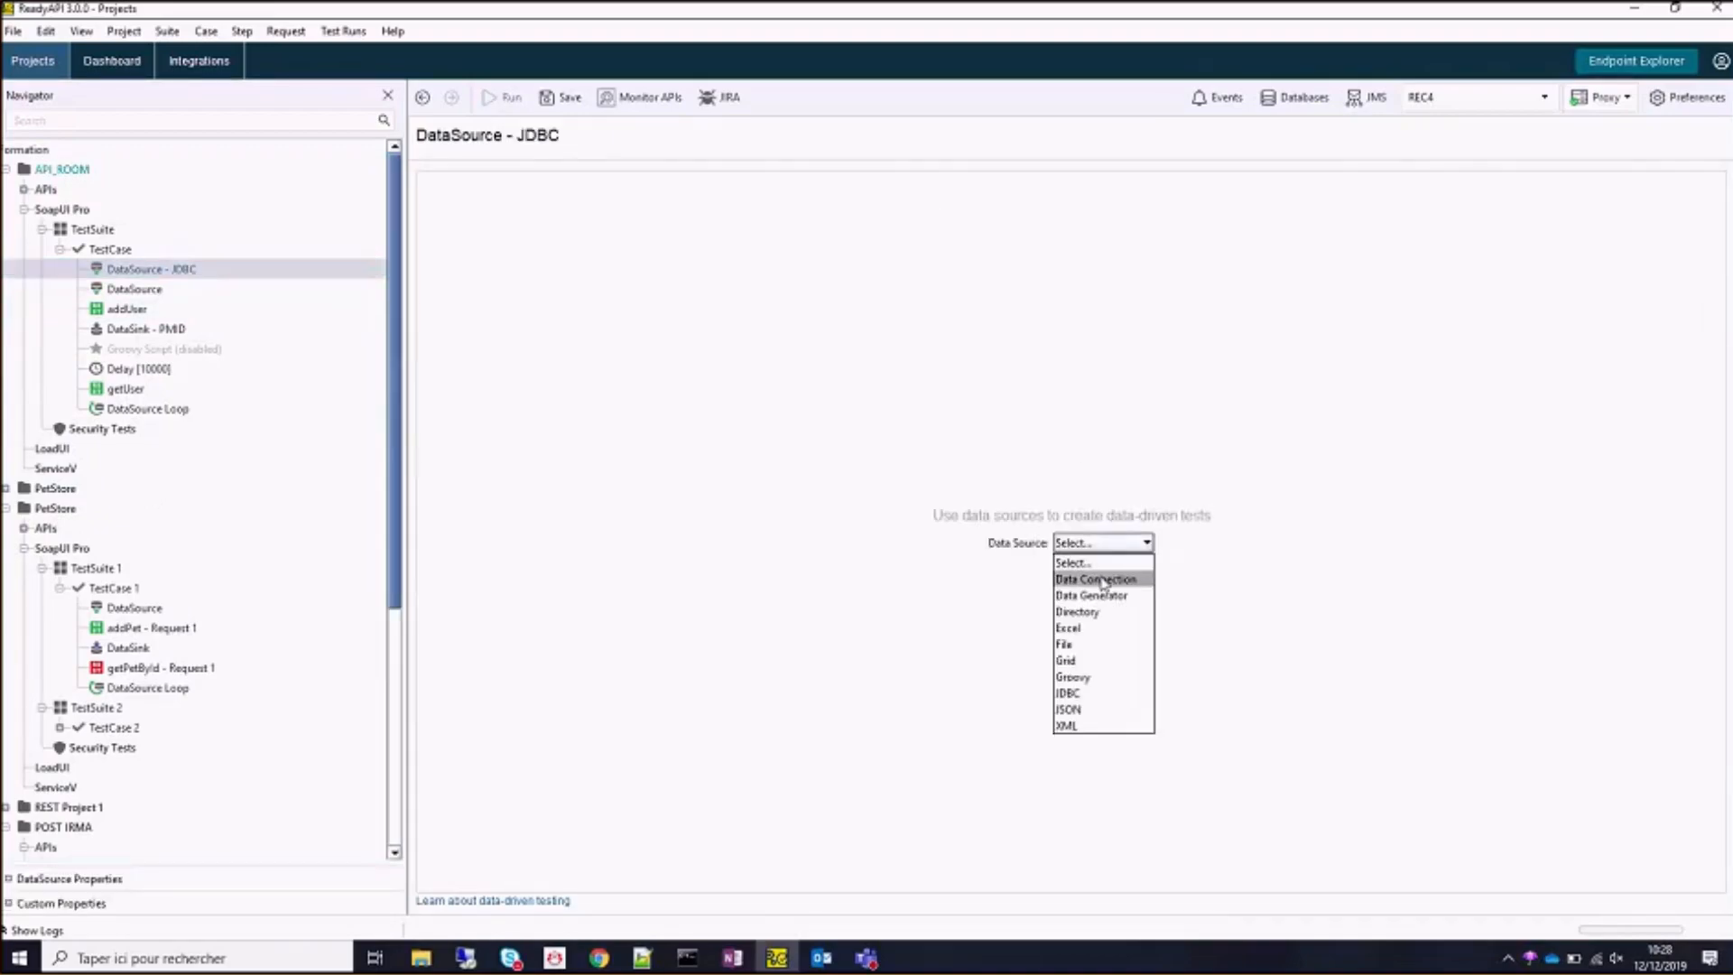
{"action": "left_click", "coordinate": [1088, 576]}
{"action": "left_click", "coordinate": [756, 348]}
{"action": "left_click", "coordinate": [757, 352]}
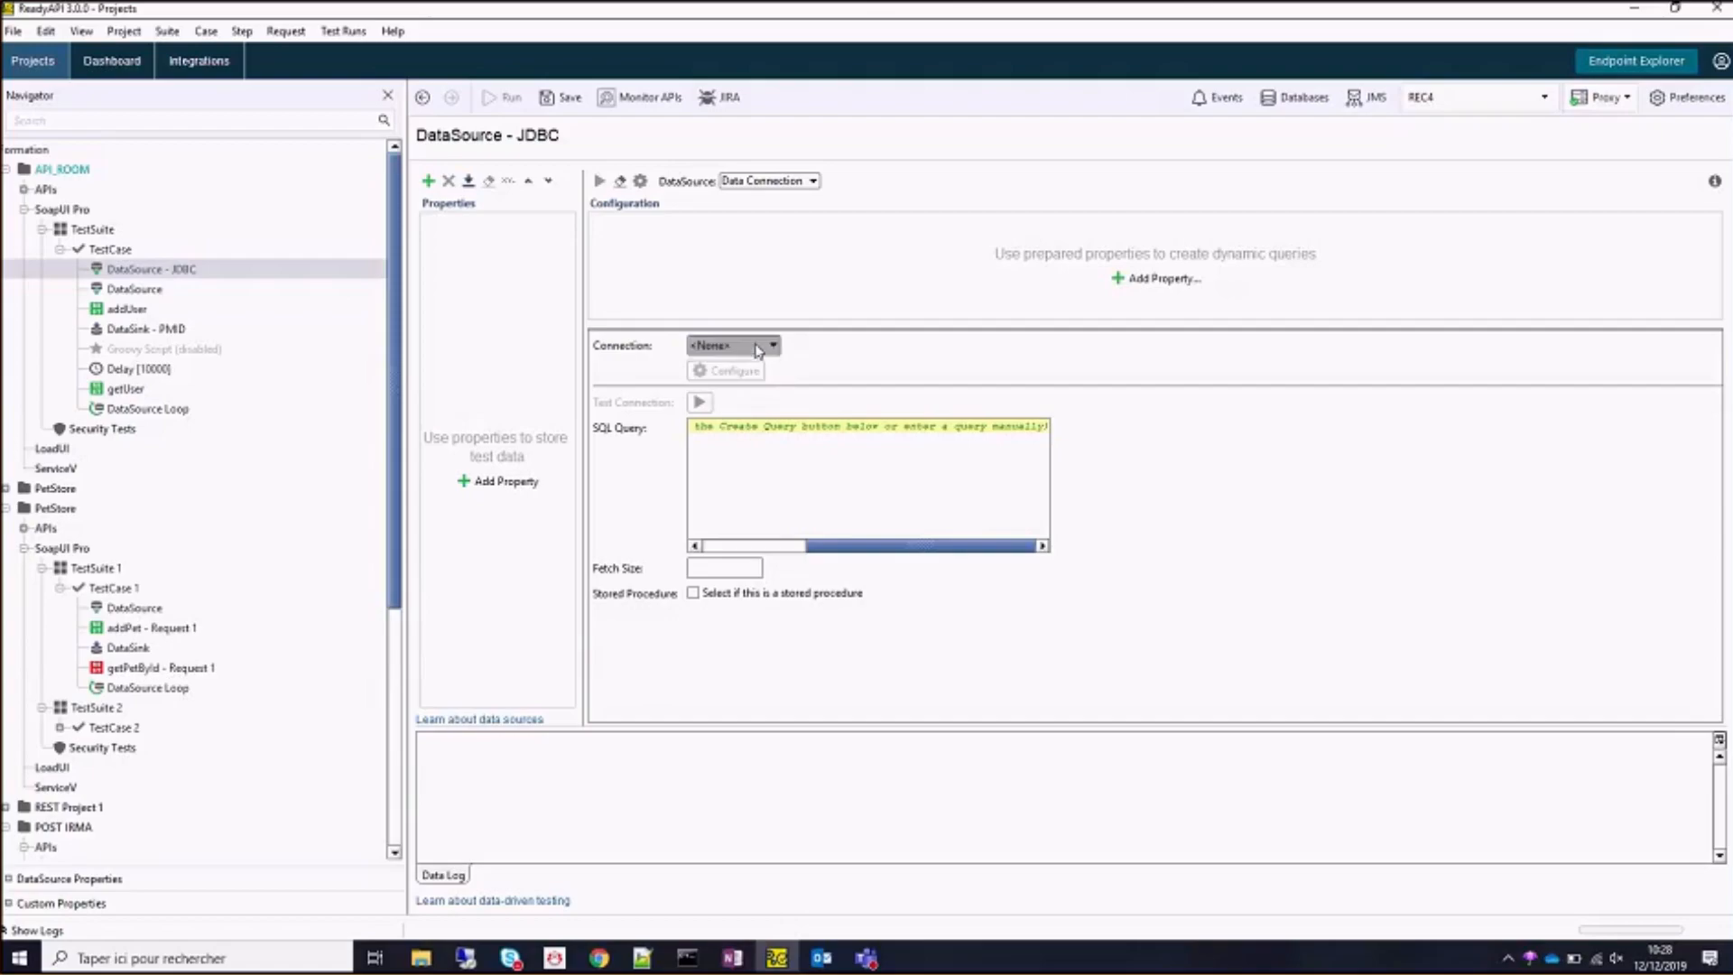
{"action": "left_click", "coordinate": [750, 355]}
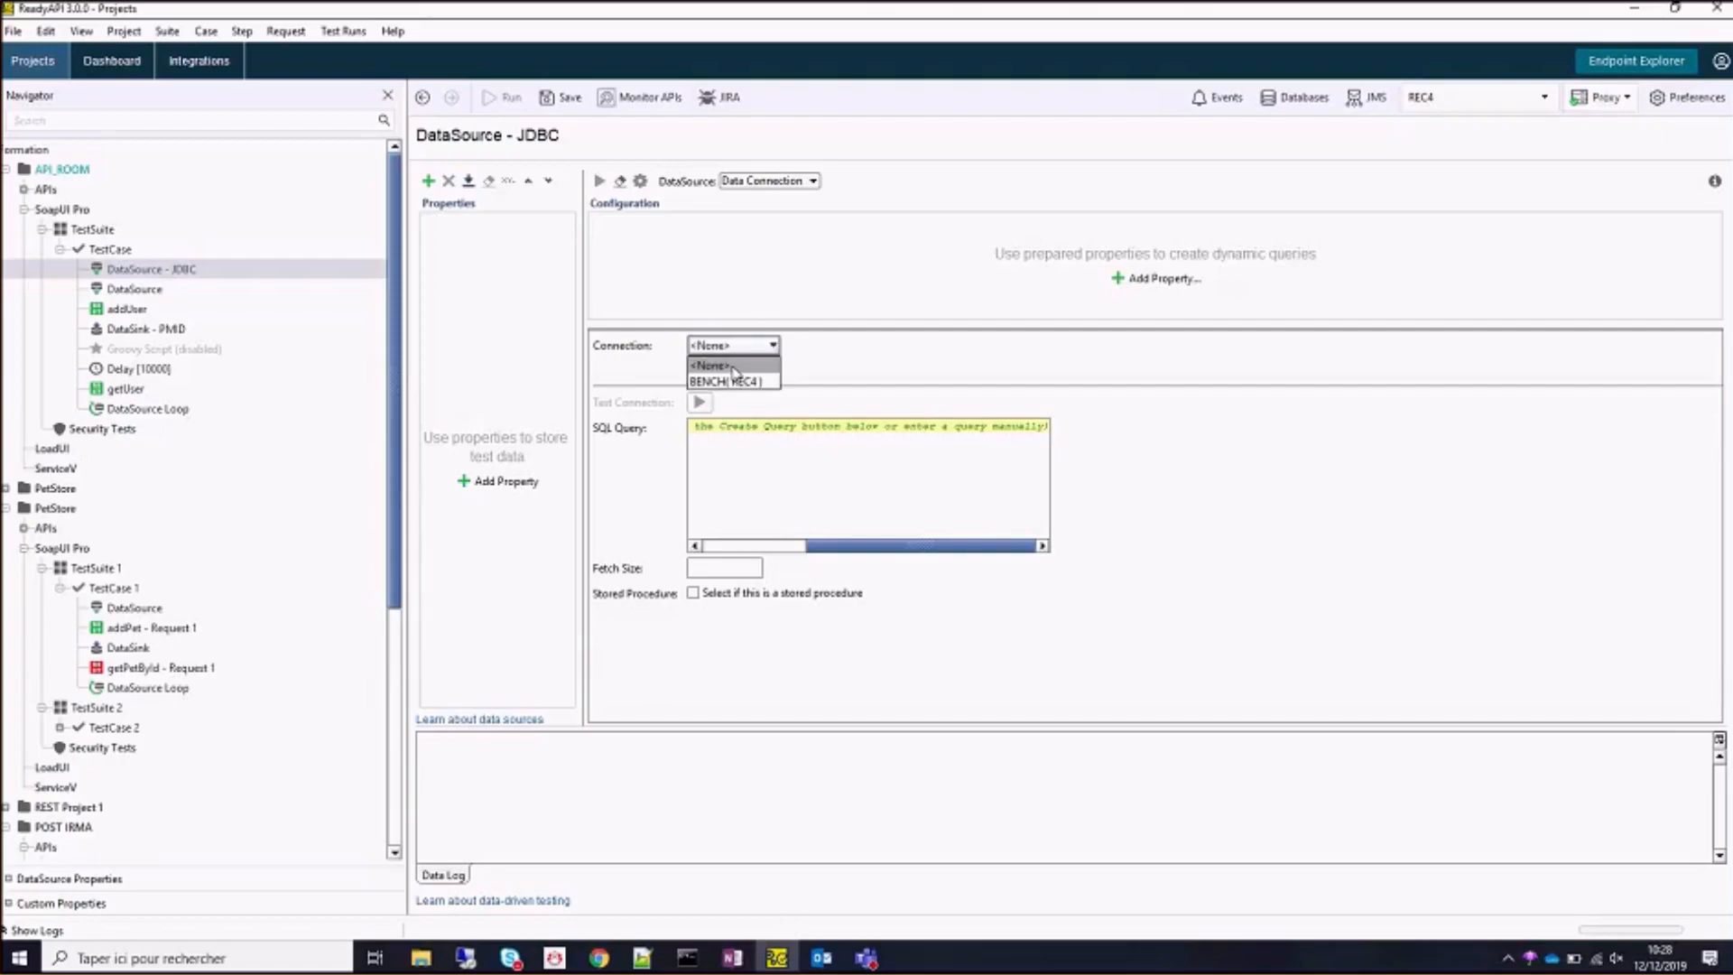
{"action": "left_click", "coordinate": [729, 376]}
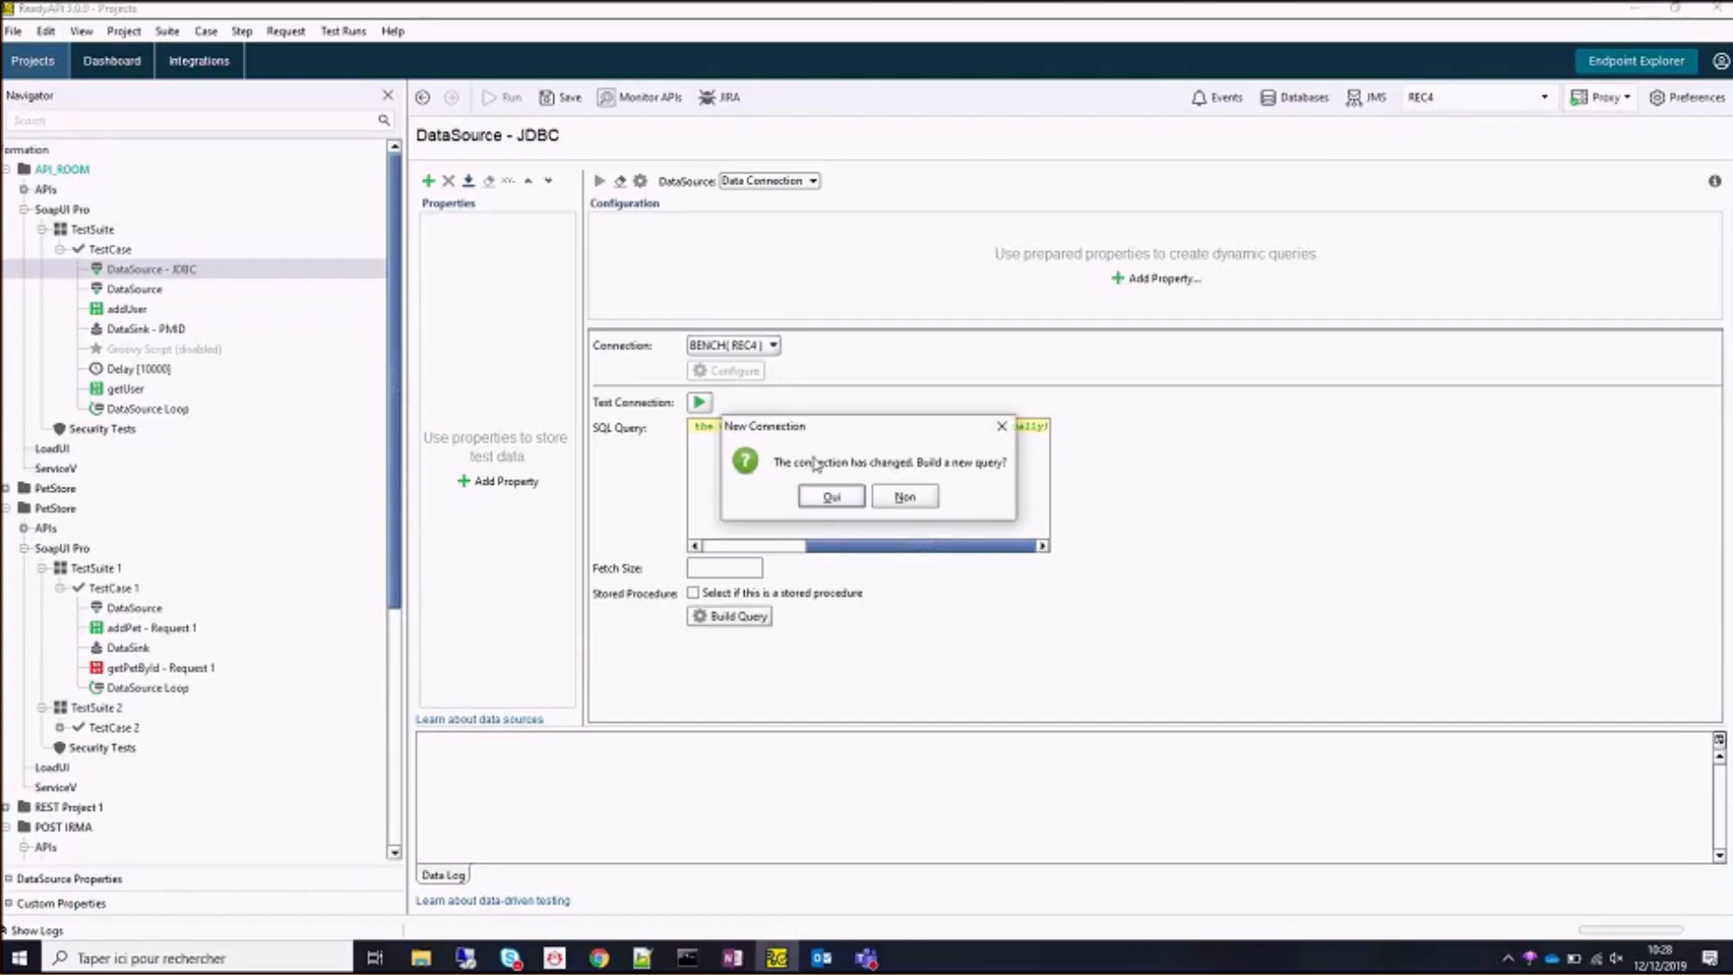
{"action": "left_click", "coordinate": [908, 495]}
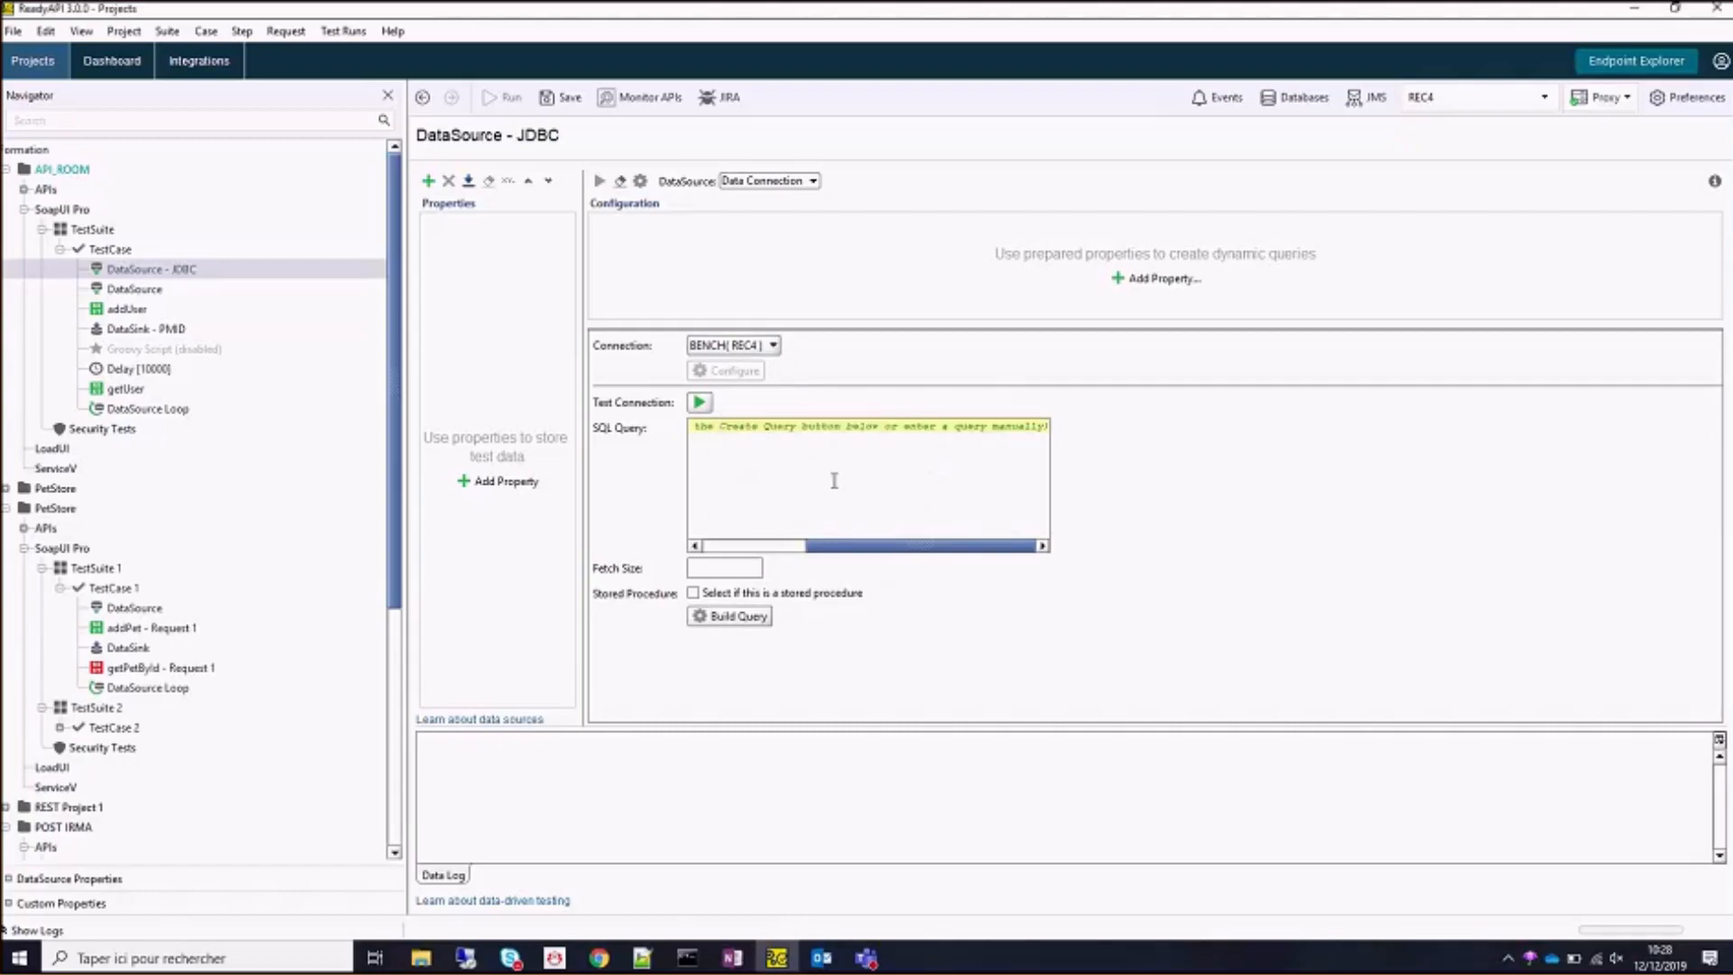
{"action": "left_click_drag", "start_coordinate": [857, 546], "coordinate": [734, 530]}
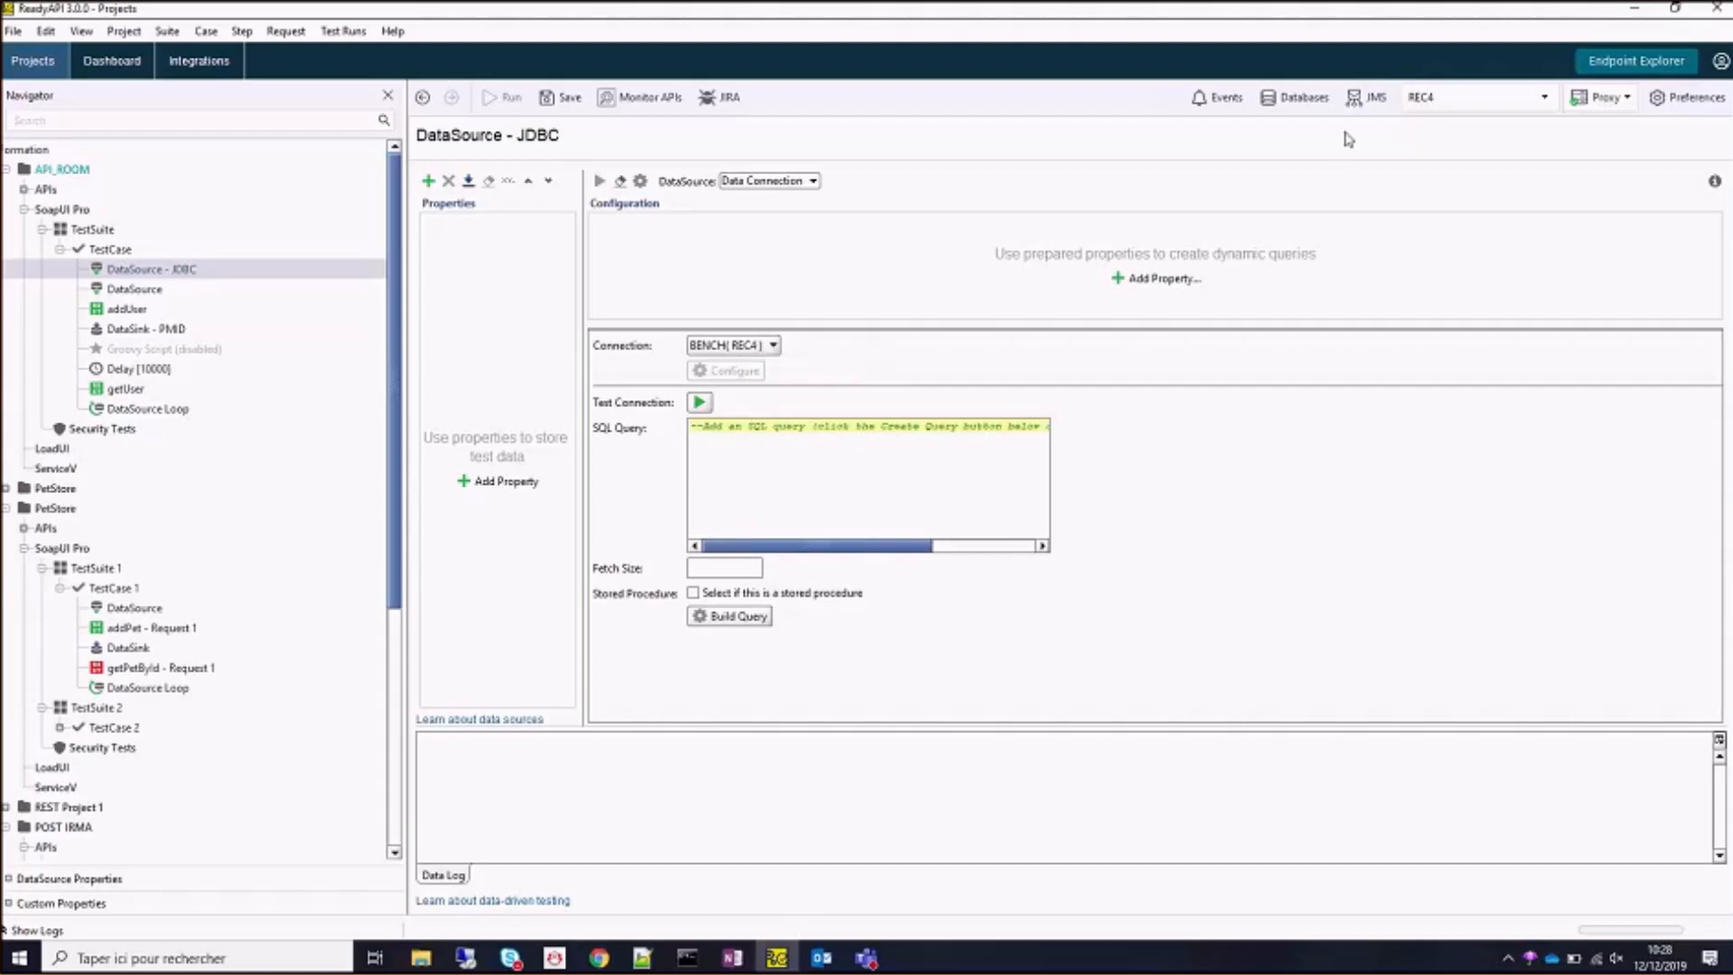
Check the connections offered to the data source and the BENCH entry in the project's database connections.
{"action": "left_click", "coordinate": [737, 349]}
{"action": "left_click", "coordinate": [736, 348]}
{"action": "left_click", "coordinate": [736, 348]}
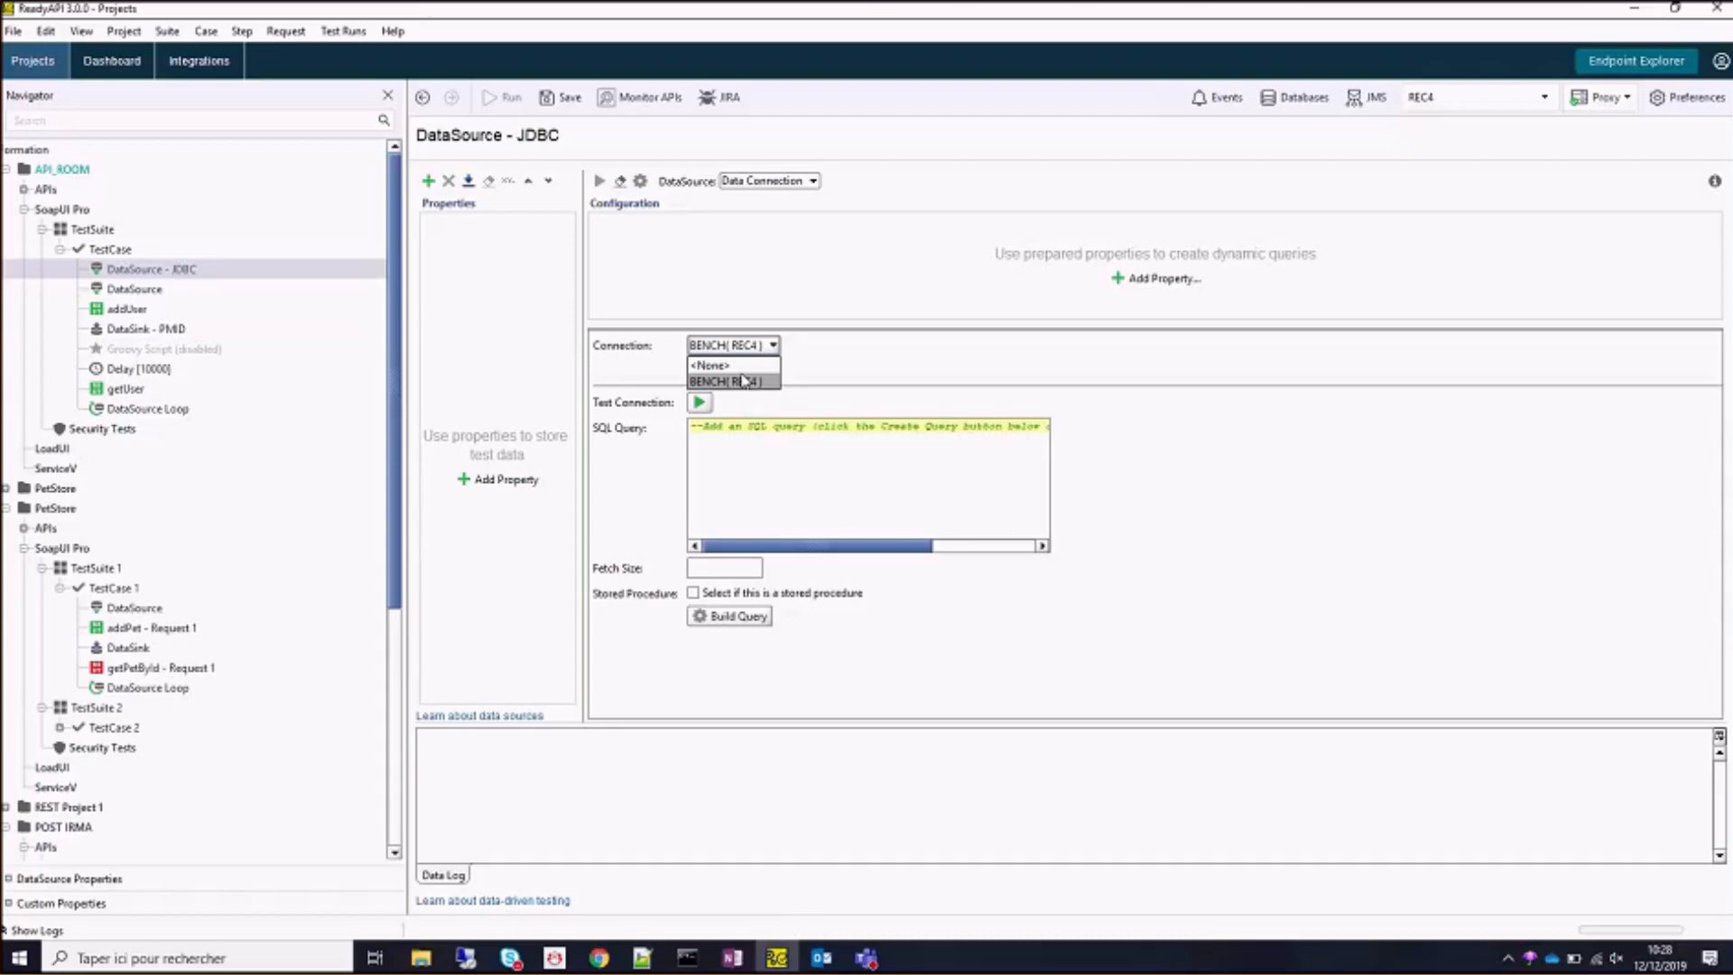
{"action": "left_click", "coordinate": [745, 381]}
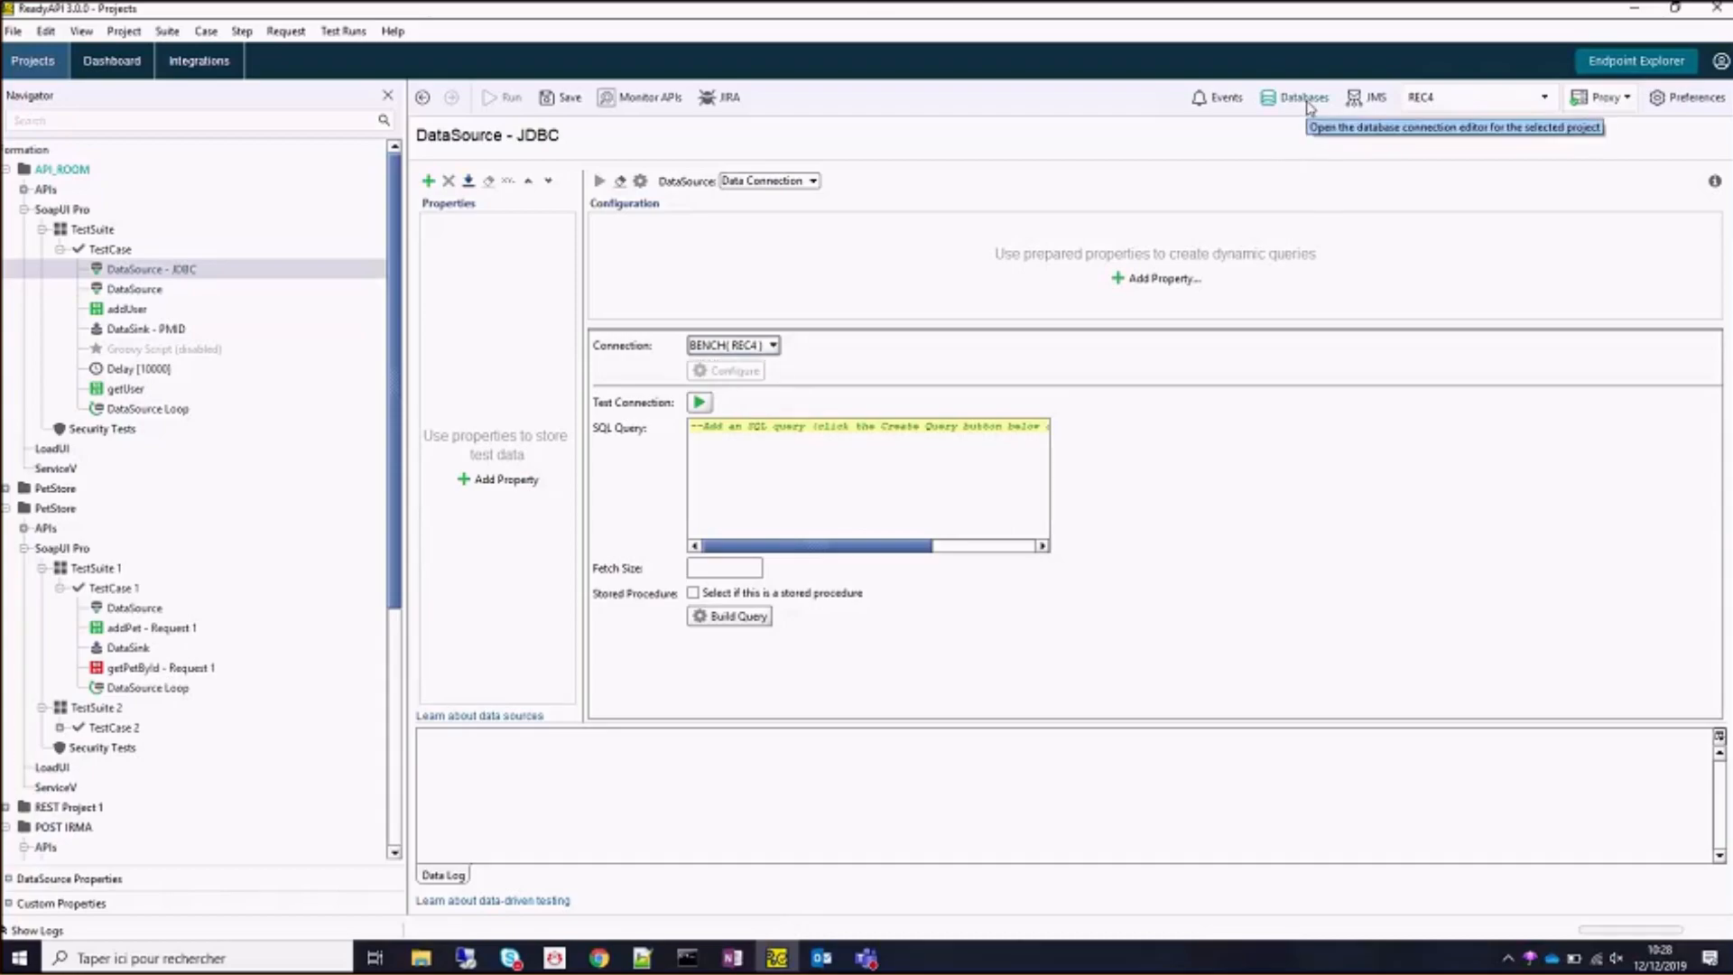
{"action": "left_click", "coordinate": [1305, 99]}
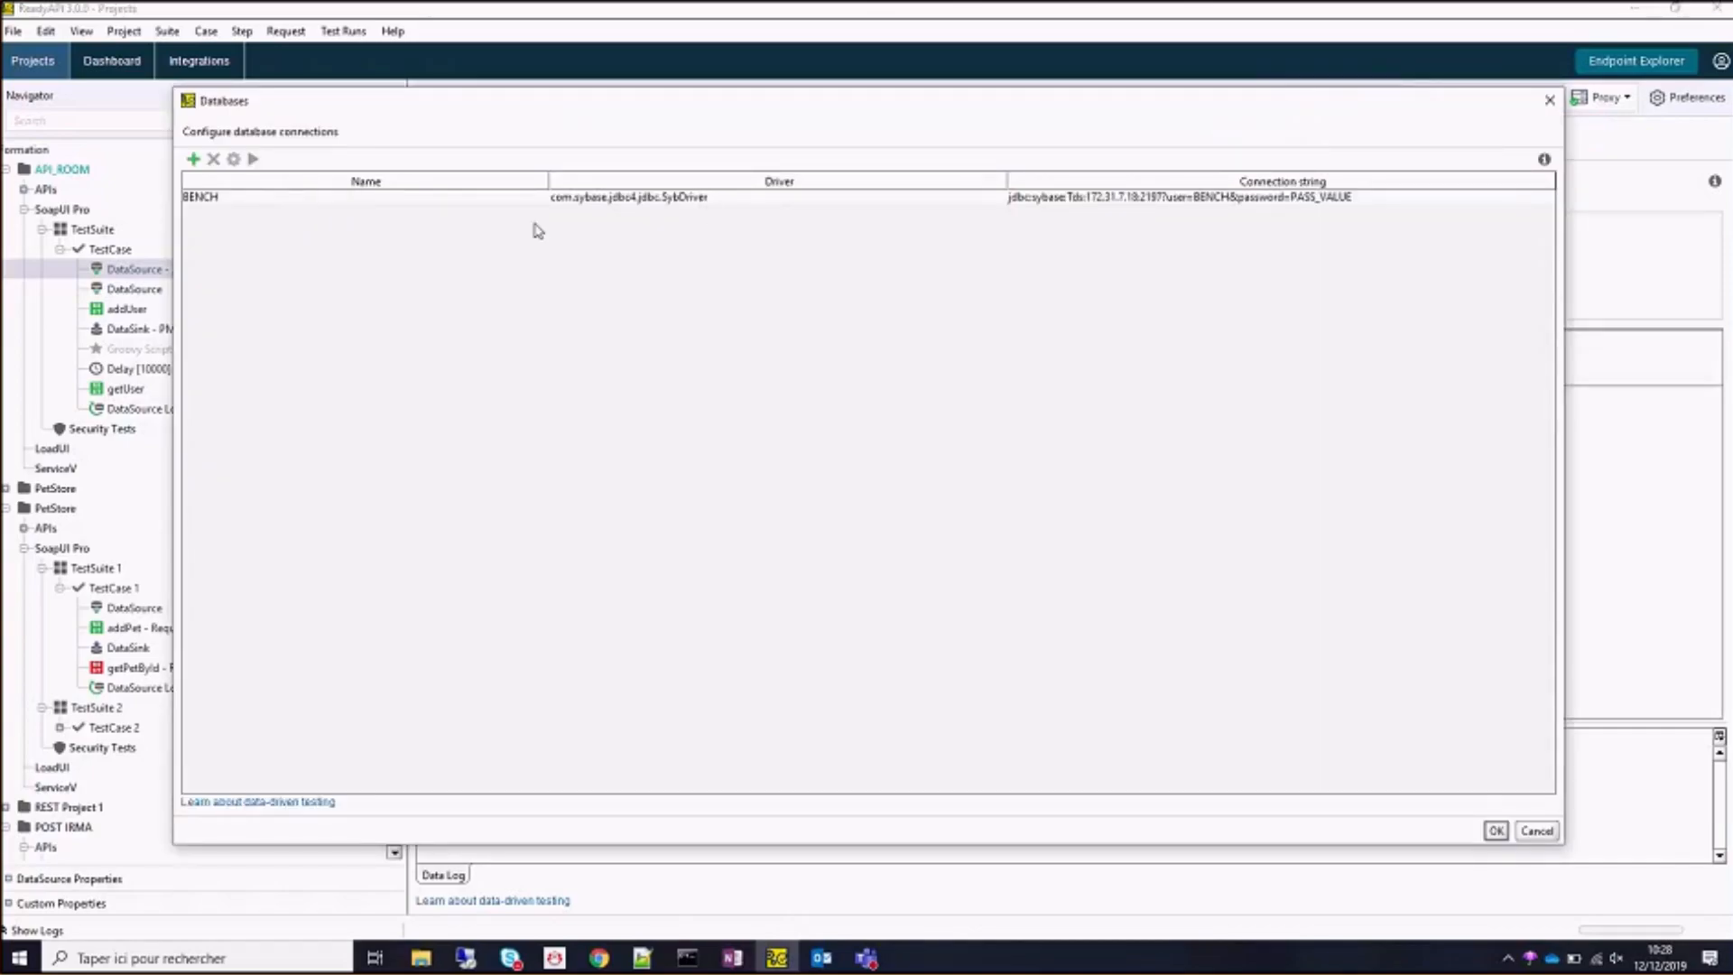
{"action": "left_click", "coordinate": [596, 202]}
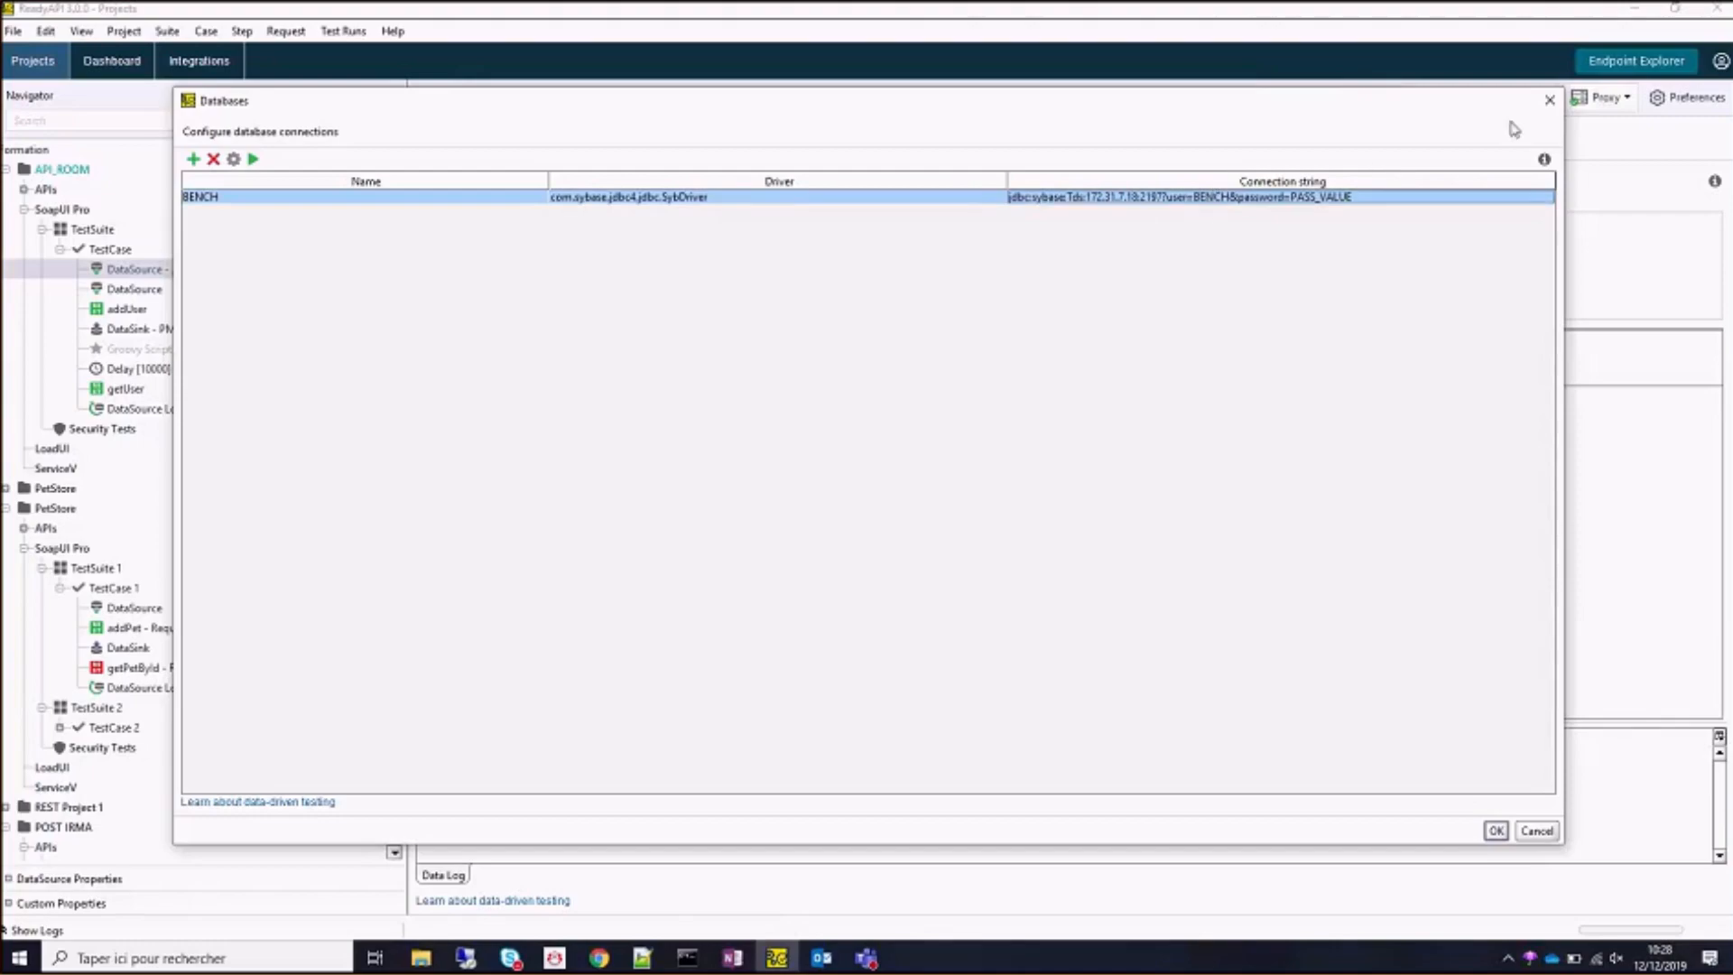
{"action": "left_click", "coordinate": [1559, 107]}
Open the environment configuration and copy the host address from the BENCH JDBC connection string of REC4.
{"action": "left_click", "coordinate": [1535, 97]}
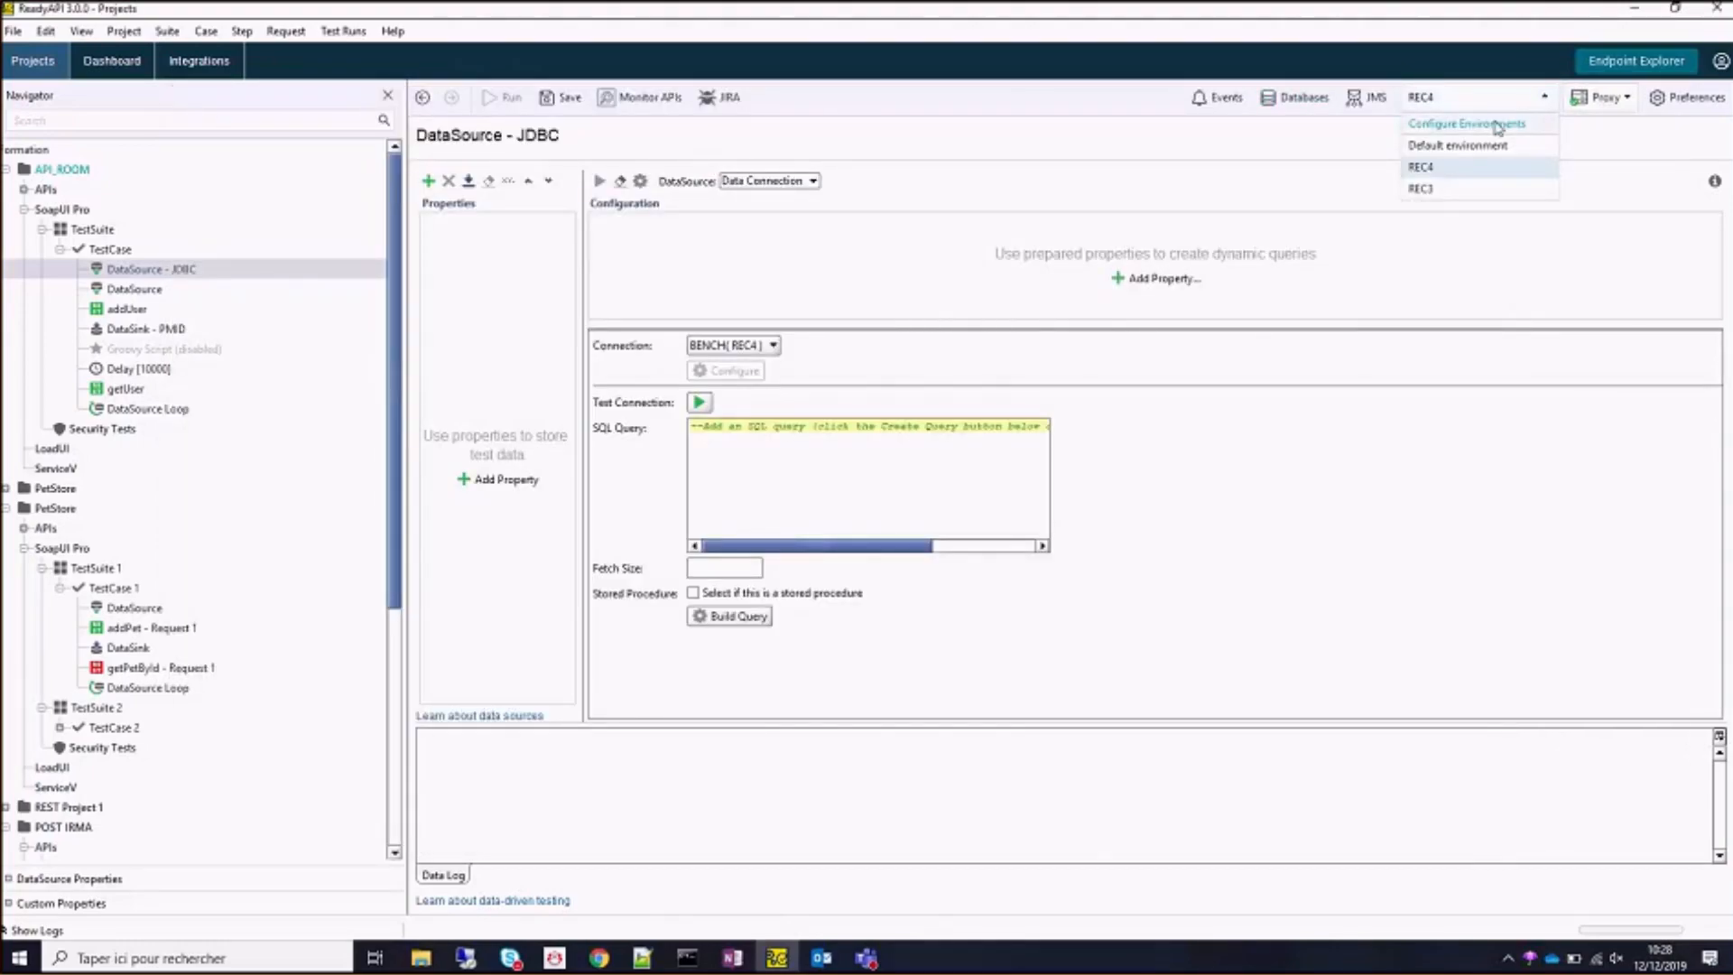
{"action": "left_click", "coordinate": [1499, 127]}
{"action": "left_click", "coordinate": [206, 185]}
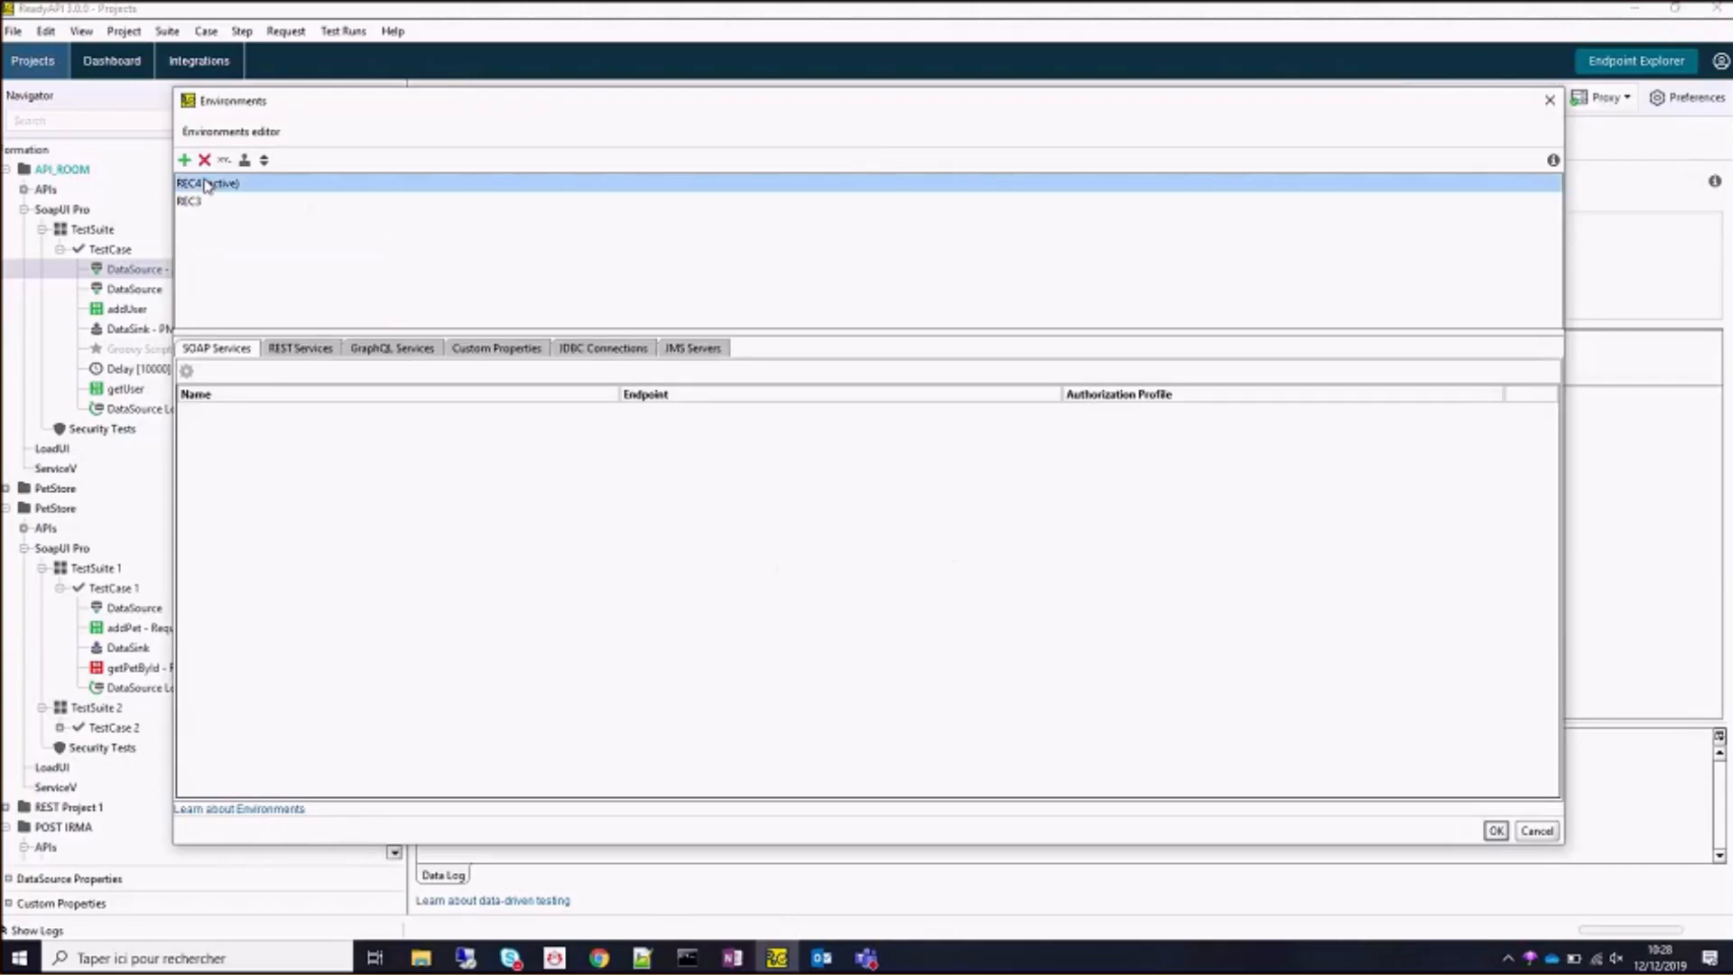
{"action": "left_click", "coordinate": [603, 351]}
{"action": "left_click", "coordinate": [1158, 411]}
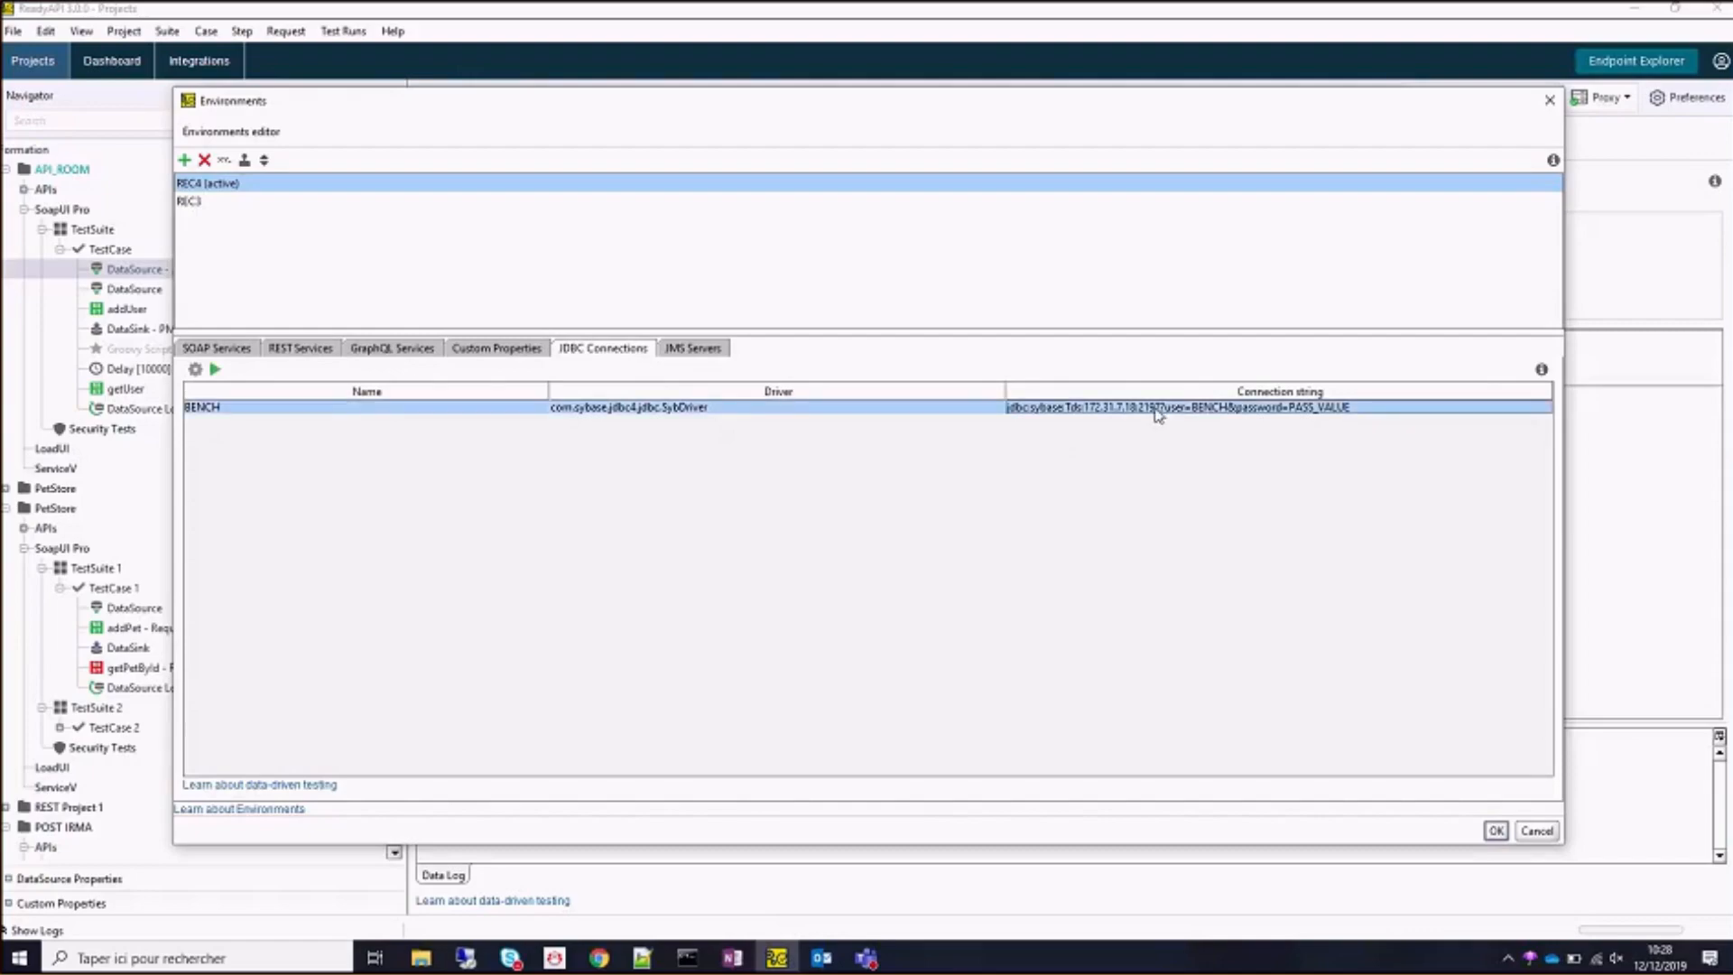
{"action": "left_click", "coordinate": [1159, 410]}
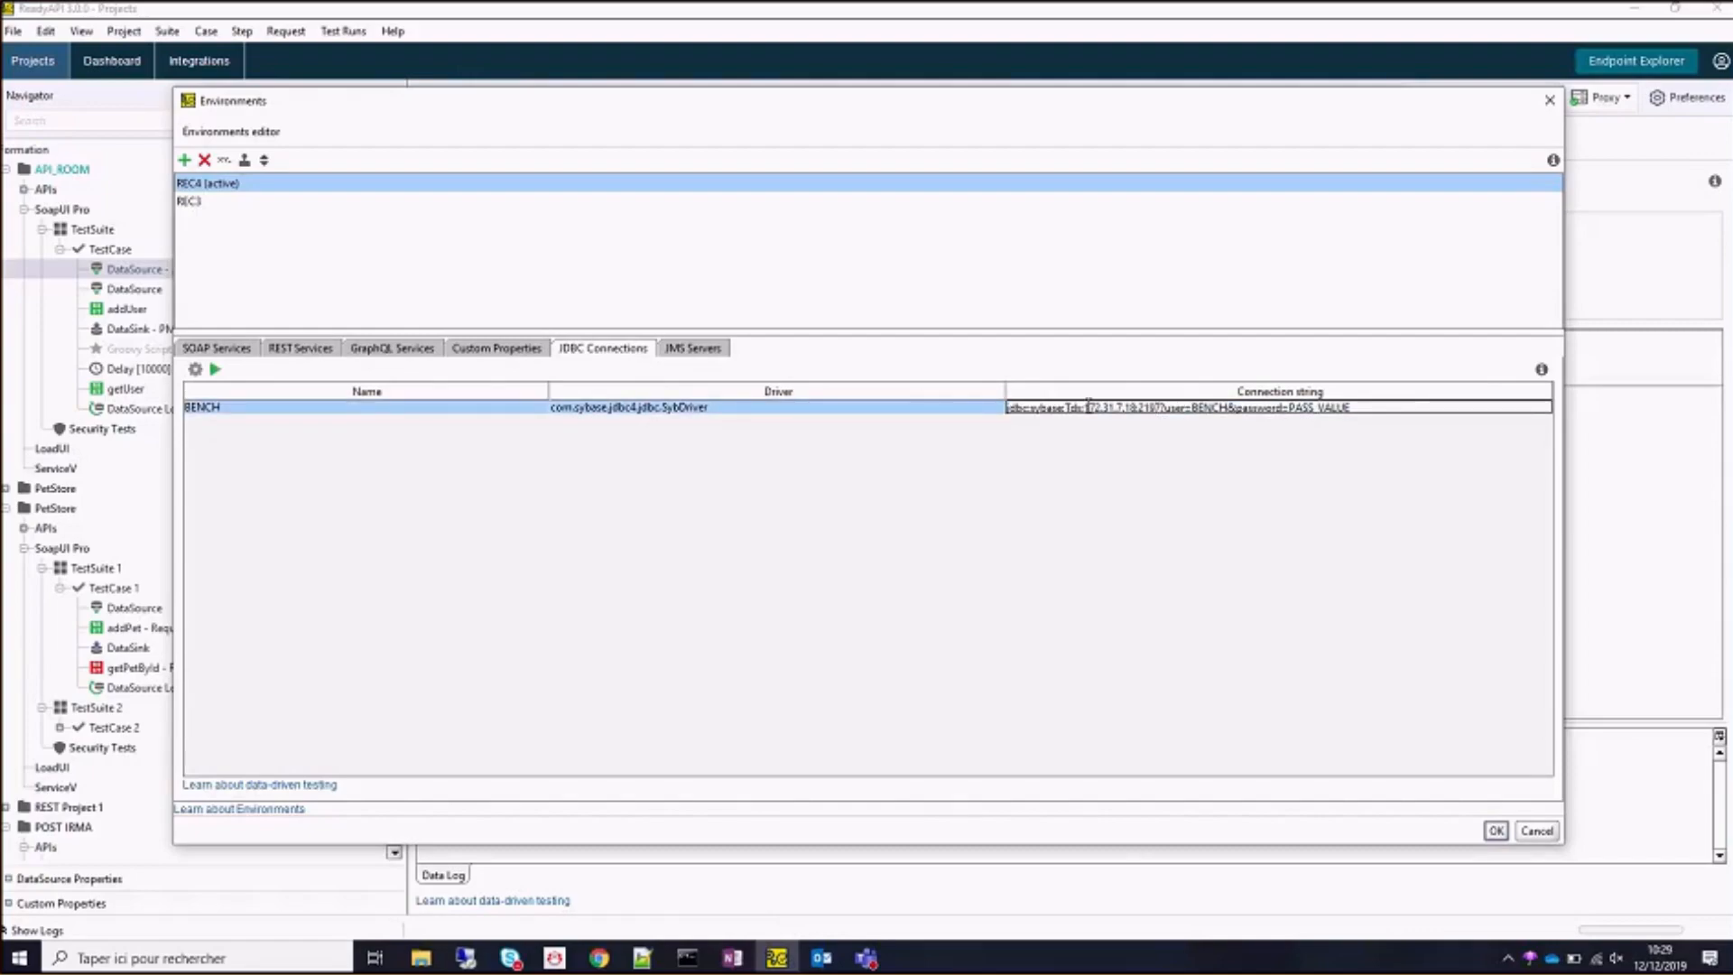
{"action": "left_click_drag", "start_coordinate": [1086, 407], "coordinate": [1145, 405]}
Add a custom property HOST_JDBC with the value 172.31.7.18 to the REC4 environment.
{"action": "left_click", "coordinate": [513, 350]}
{"action": "left_click", "coordinate": [187, 369]}
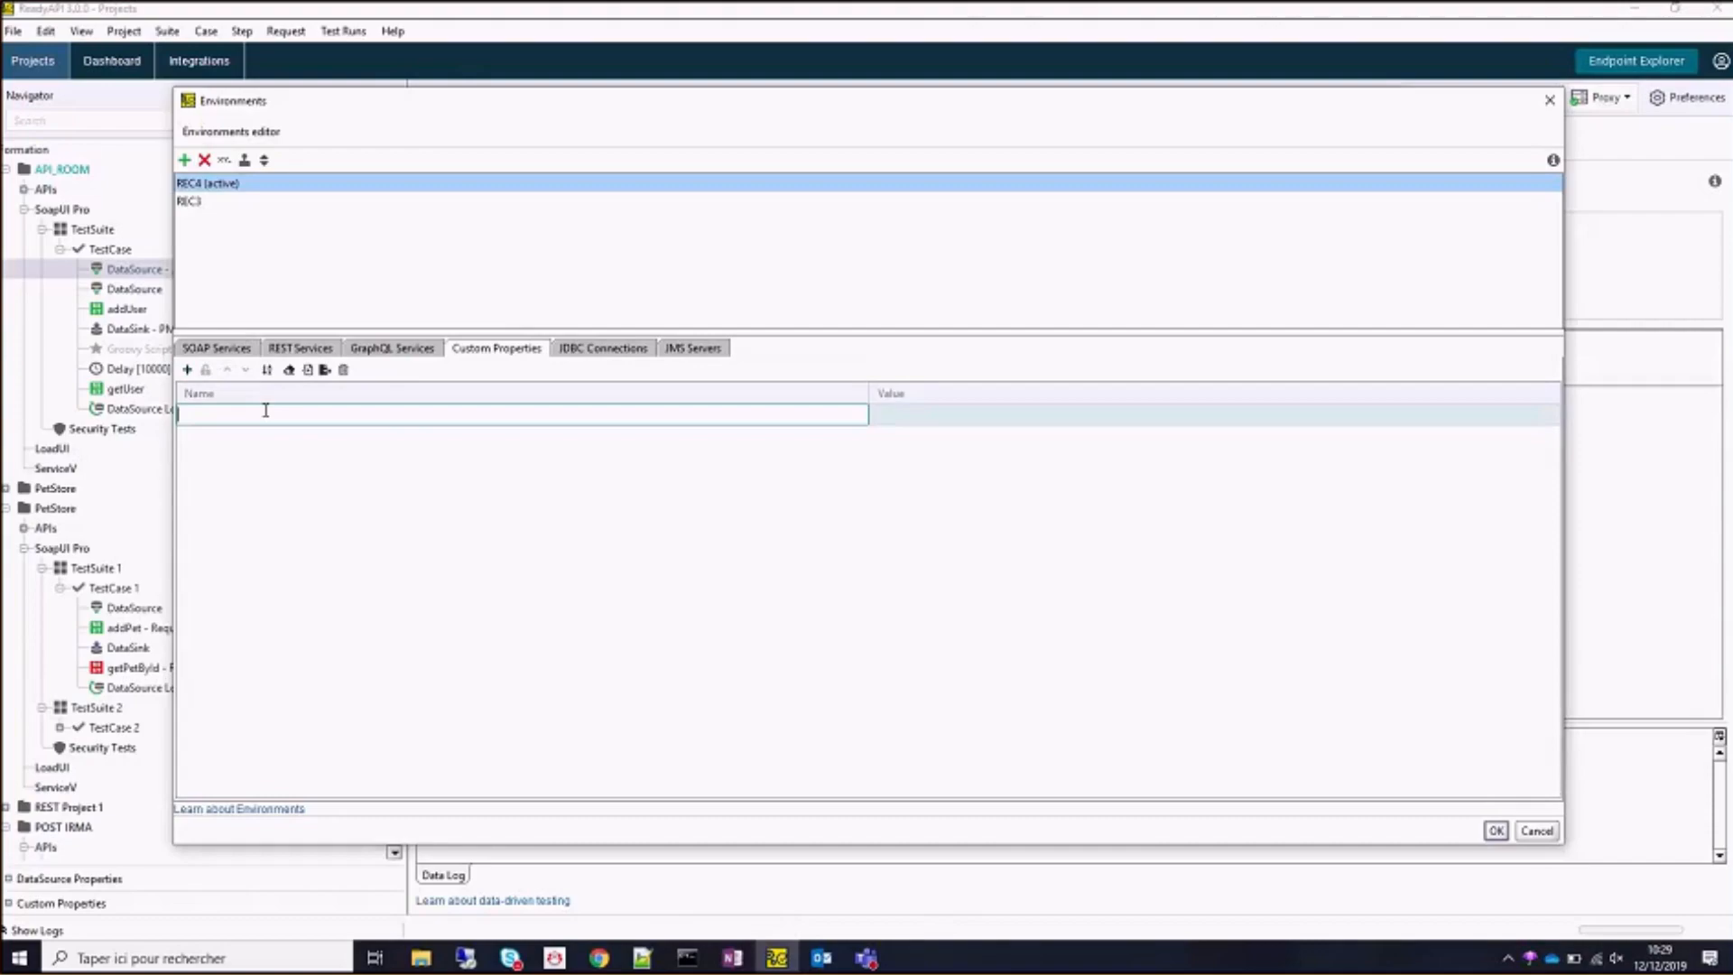
{"action": "type", "text": "HOST_JDBC"}
{"action": "left_click", "coordinate": [903, 423]}
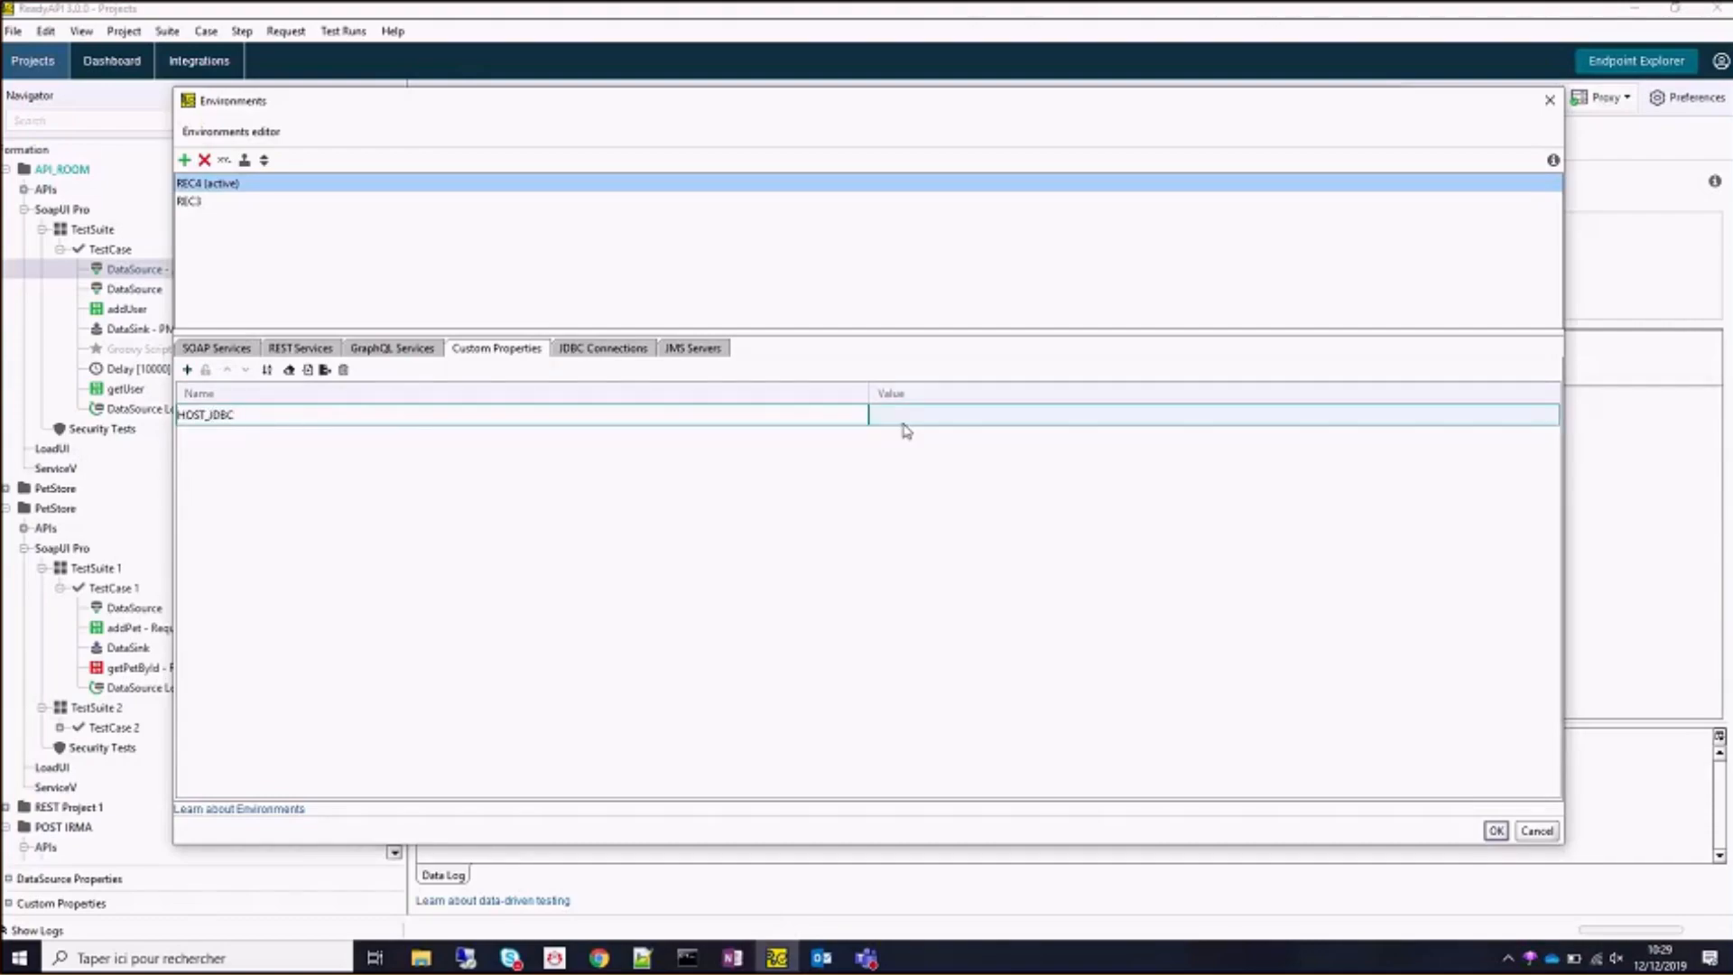
Add a custom property PORT_JDBC with the value 2197, taken from the BENCH connection string, to the REC4 environment.
{"action": "left_click", "coordinate": [598, 349]}
{"action": "left_click_drag", "start_coordinate": [1139, 408], "coordinate": [1161, 411]}
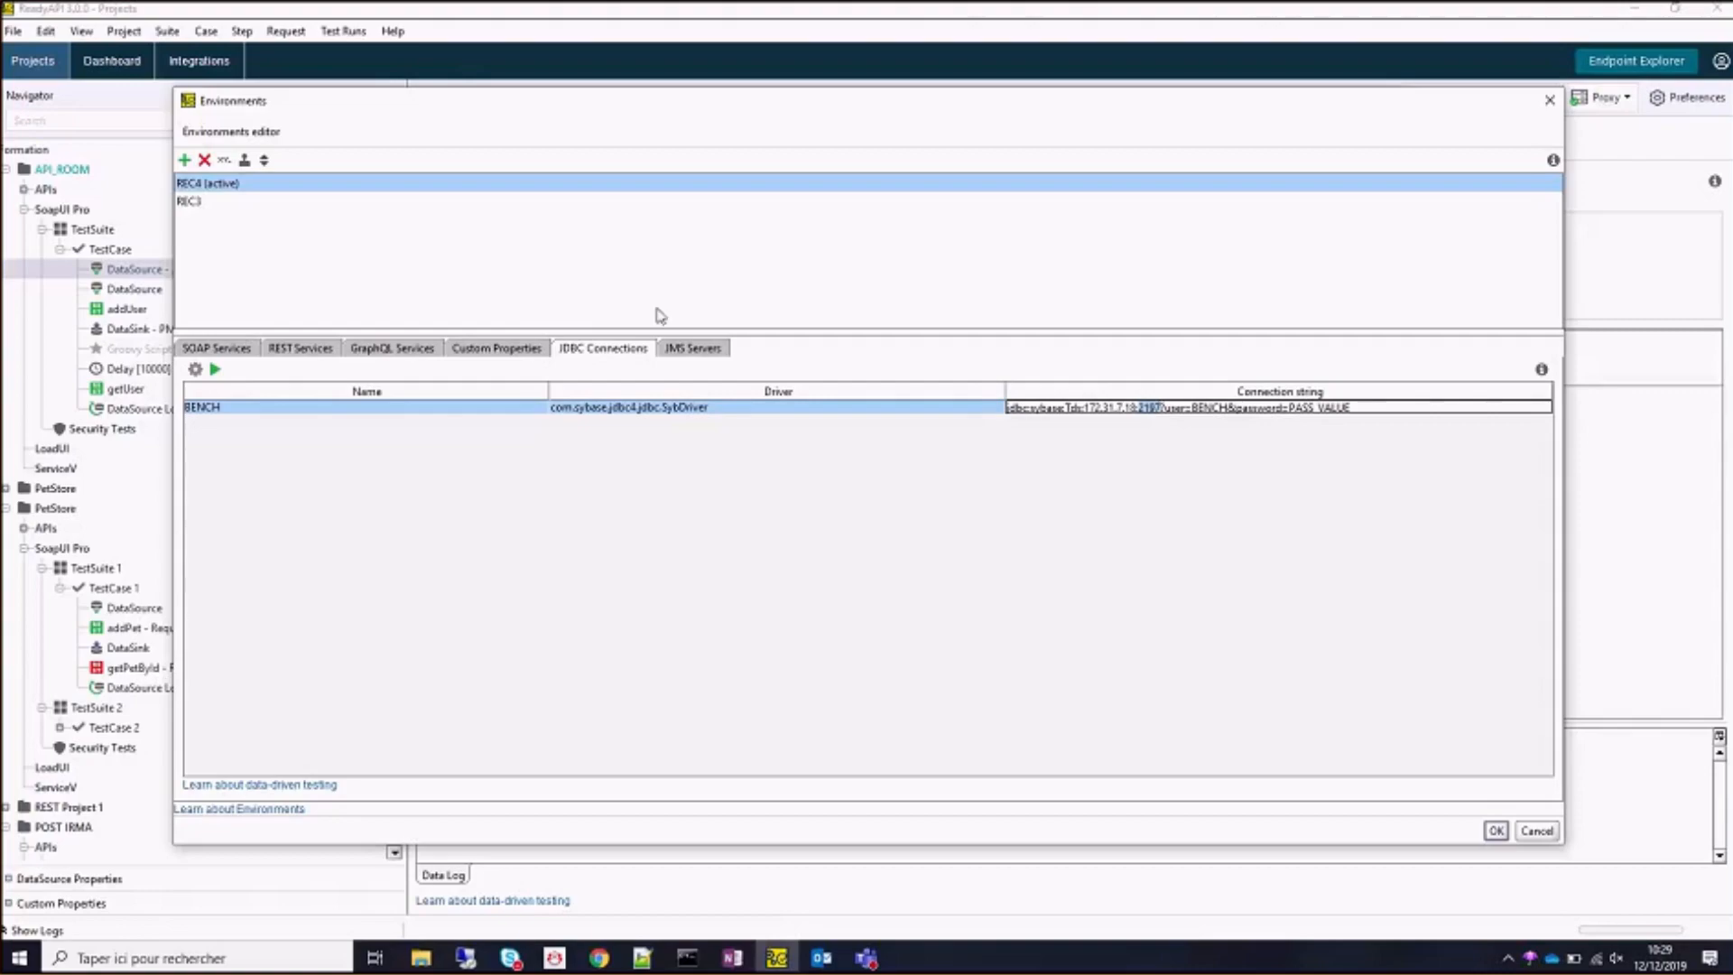
{"action": "left_click", "coordinate": [473, 350]}
{"action": "left_click", "coordinate": [187, 369]}
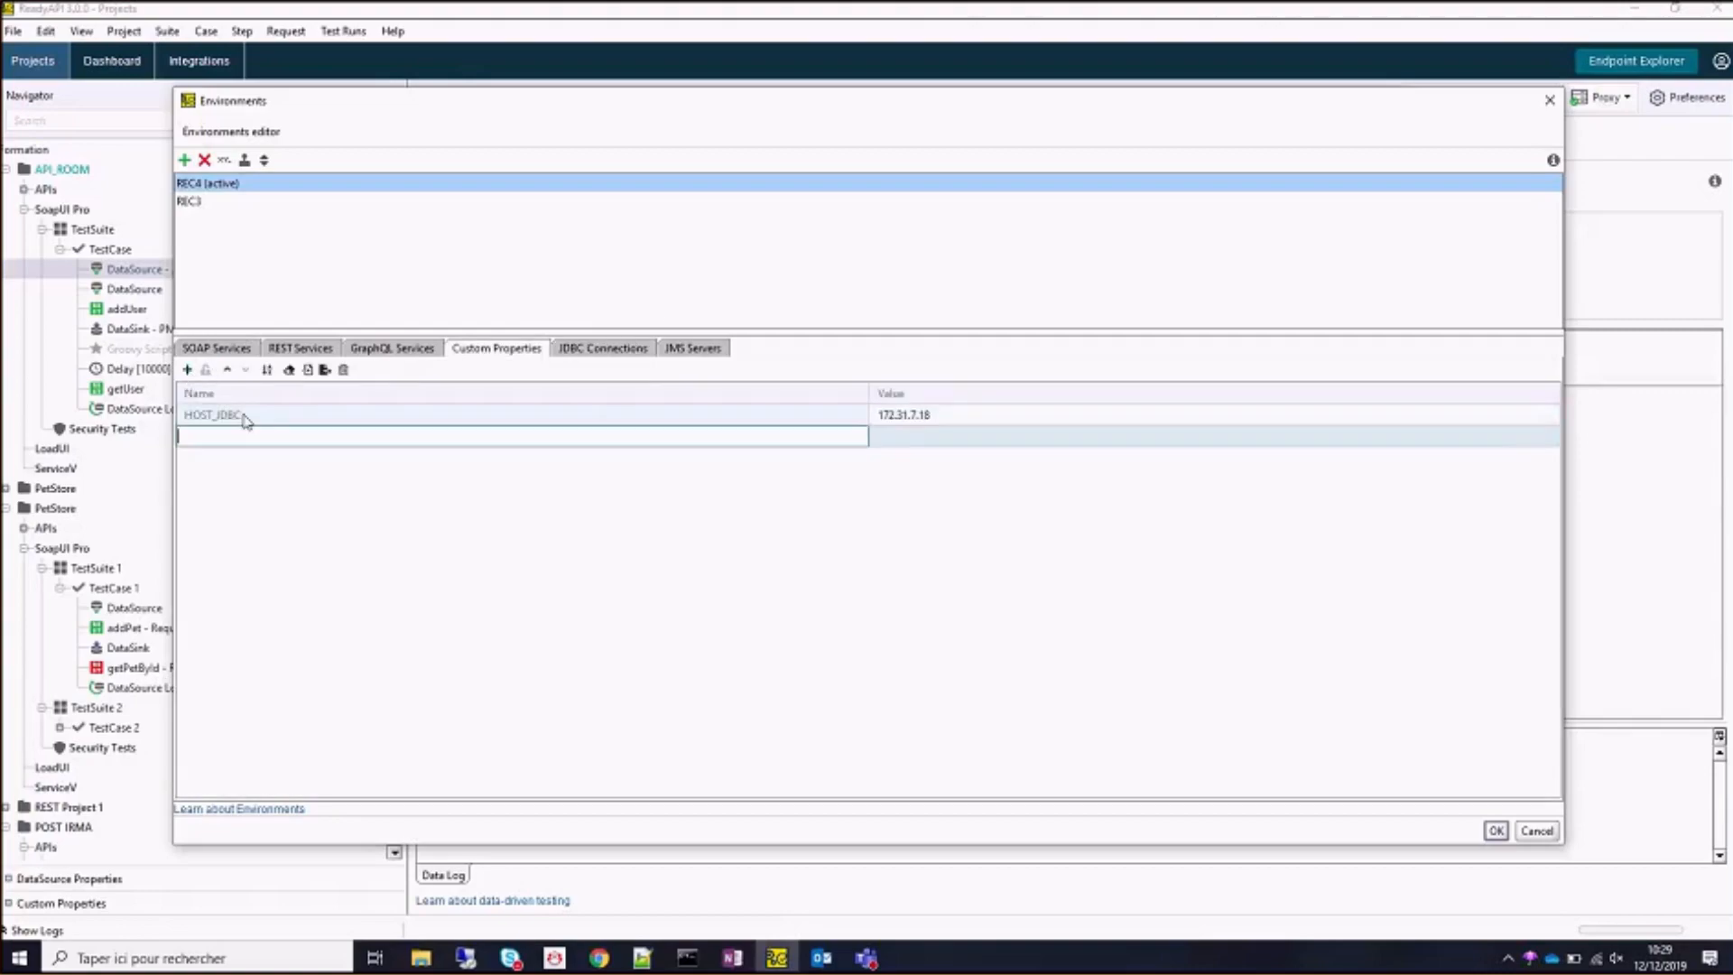
{"action": "type", "text": "PORT_JDBC"}
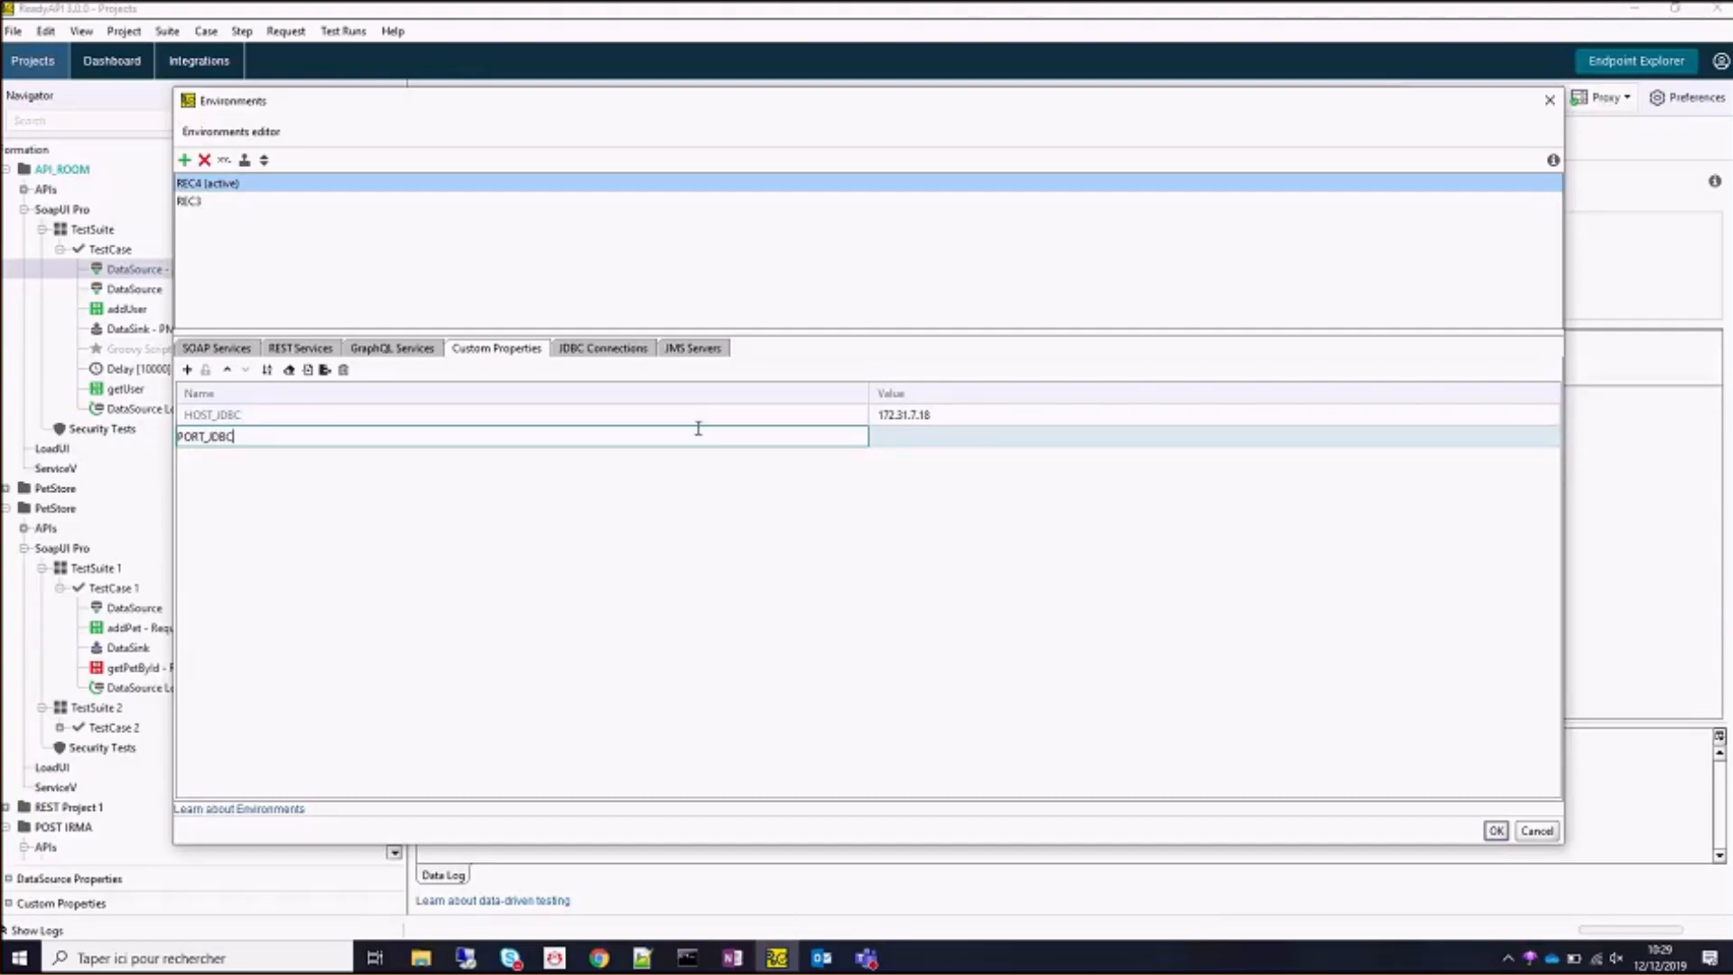
{"action": "left_click", "coordinate": [944, 438]}
{"action": "type", "text": "2147"}
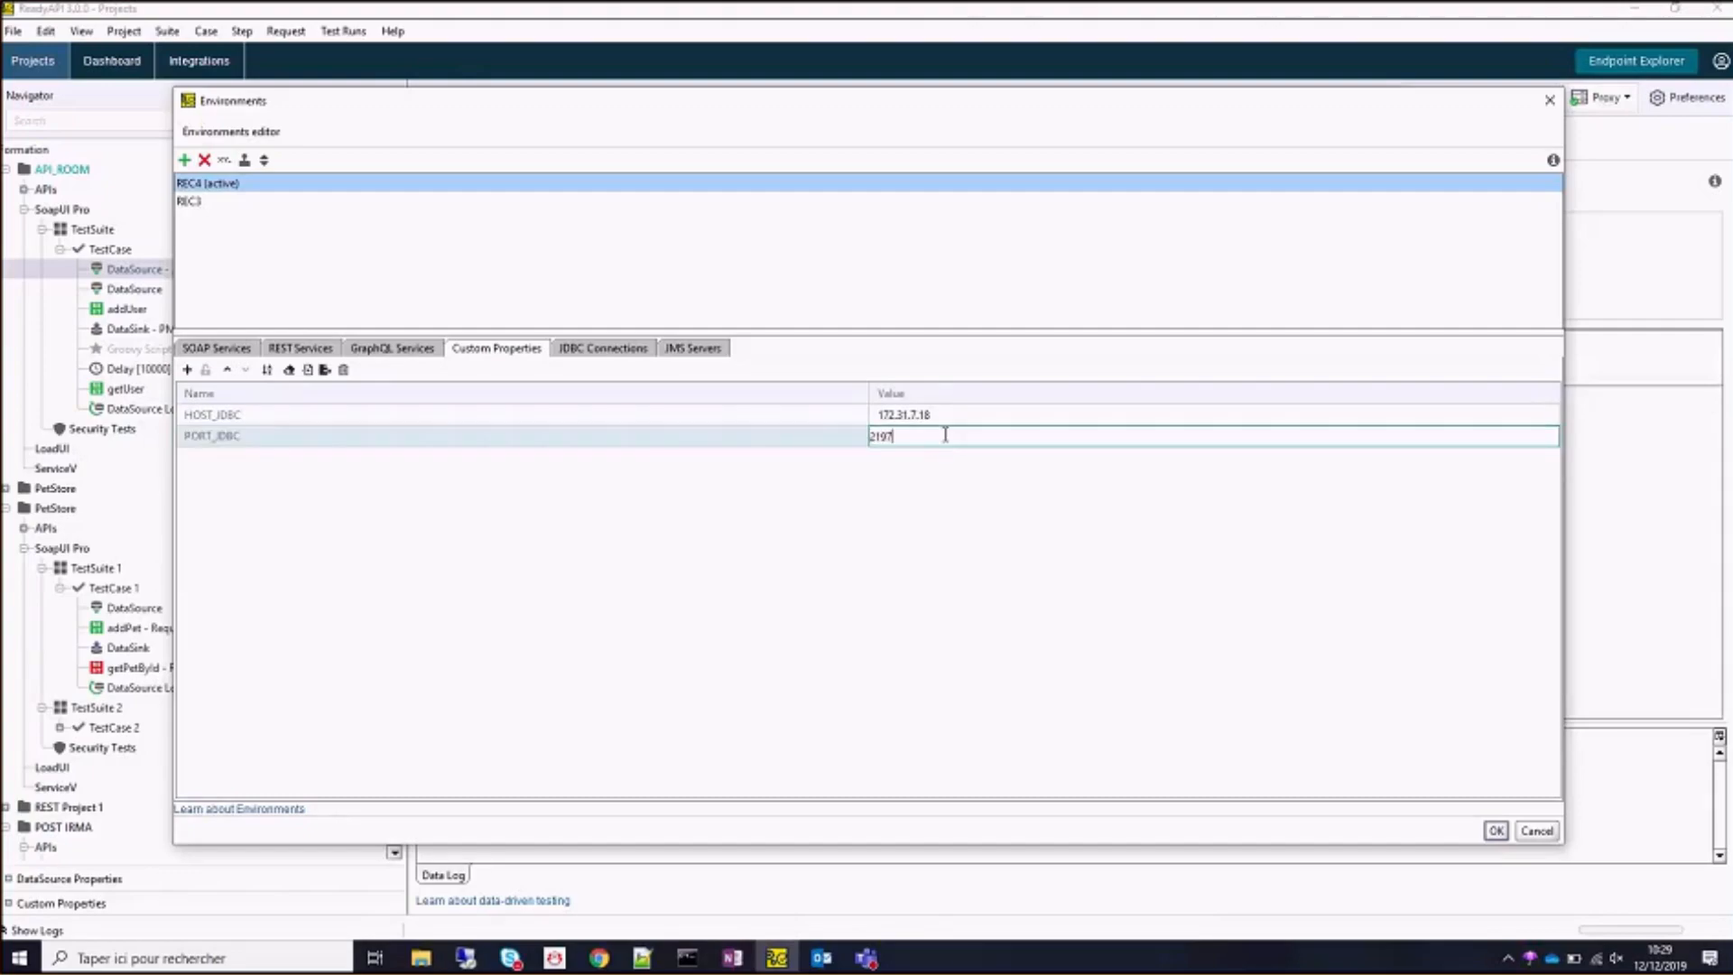
{"action": "key", "text": "Return"}
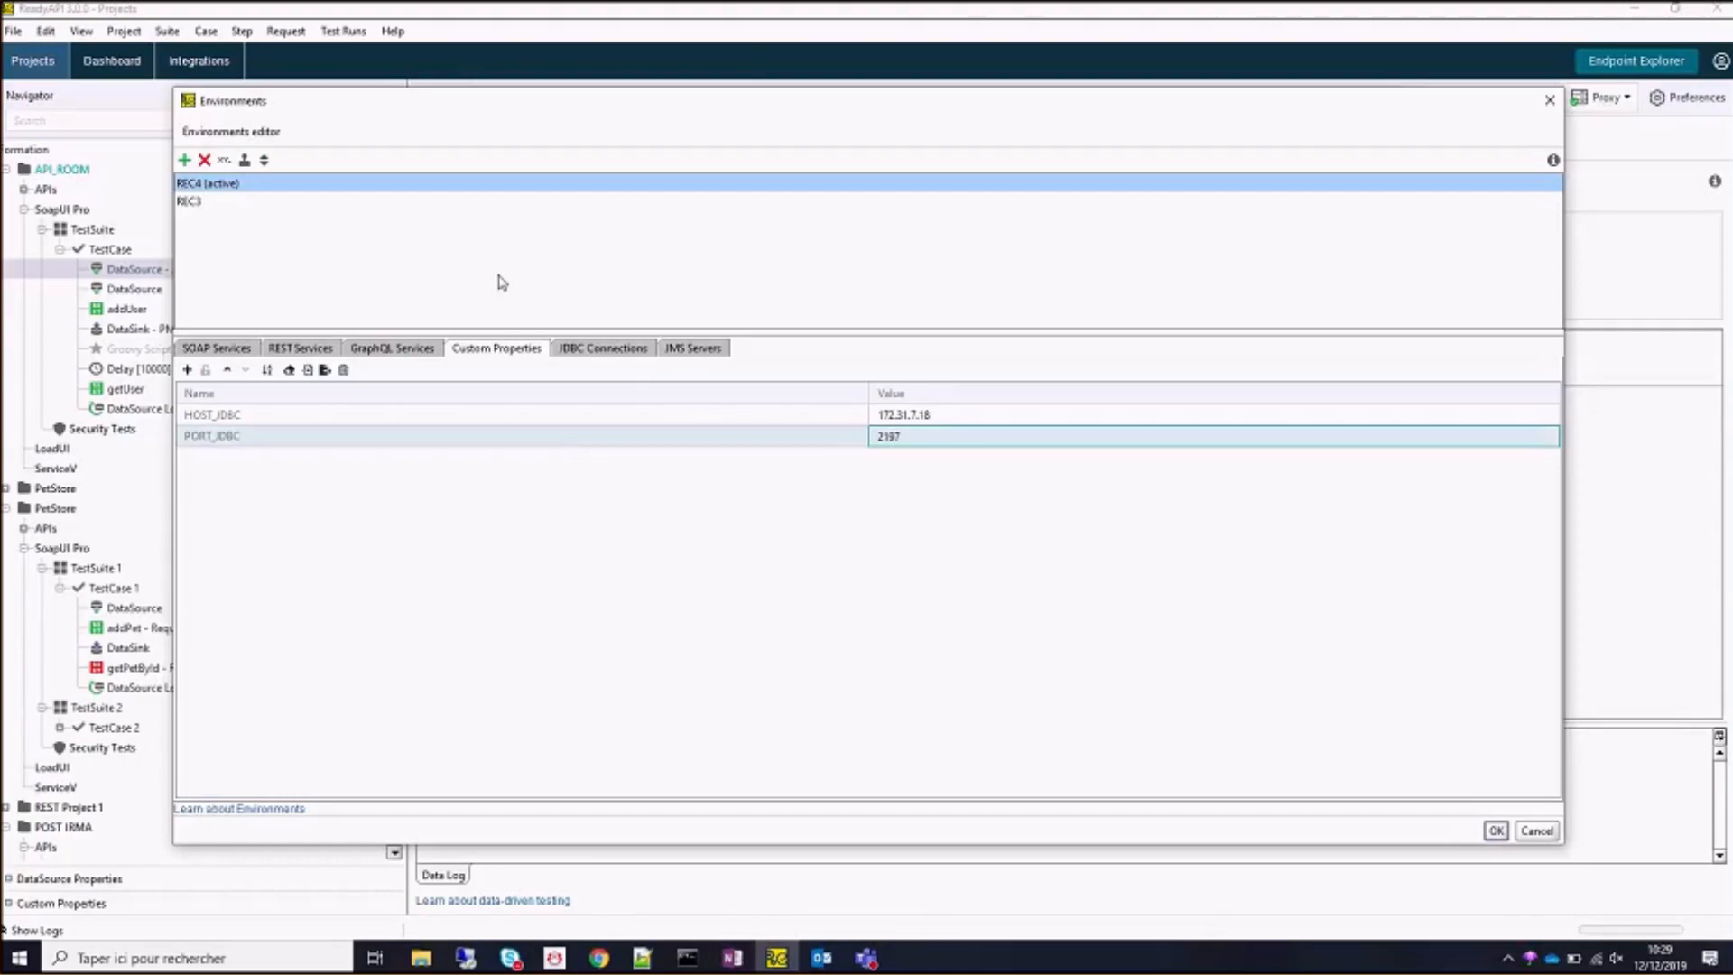
Try to remove the host address from REC4's BENCH connection string, and save the environment configuration.
{"action": "left_click", "coordinate": [603, 347]}
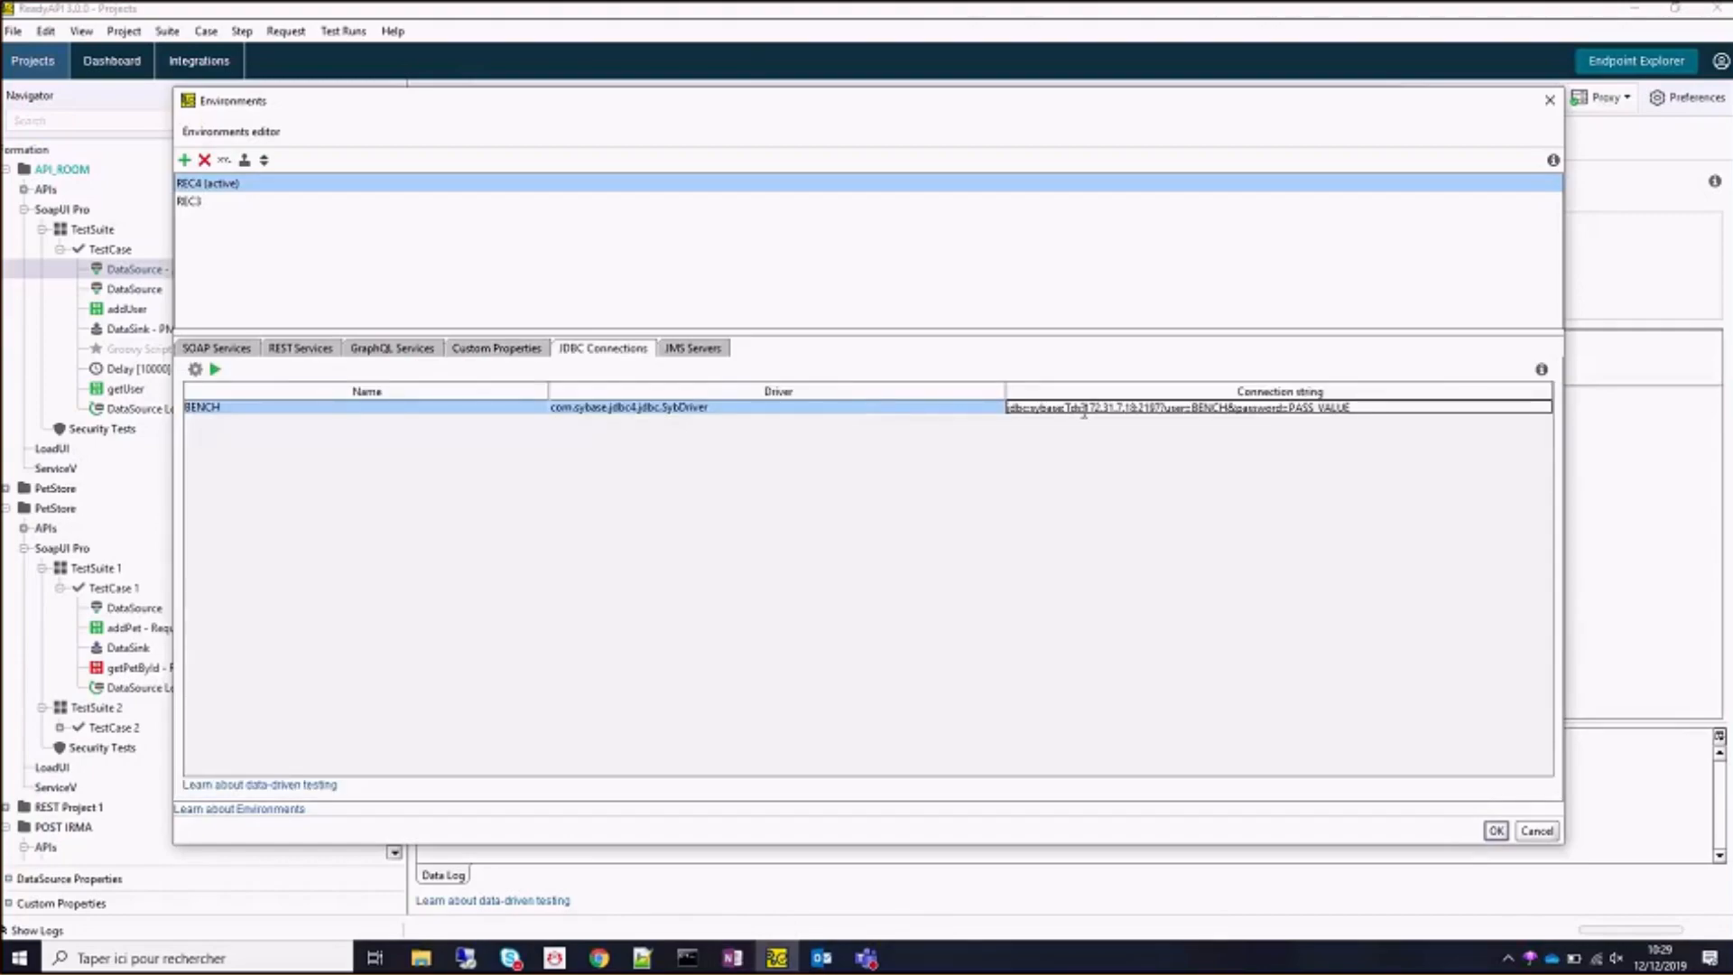
{"action": "left_click_drag", "start_coordinate": [1086, 413], "coordinate": [1135, 398]}
{"action": "key", "text": "BackSpace"}
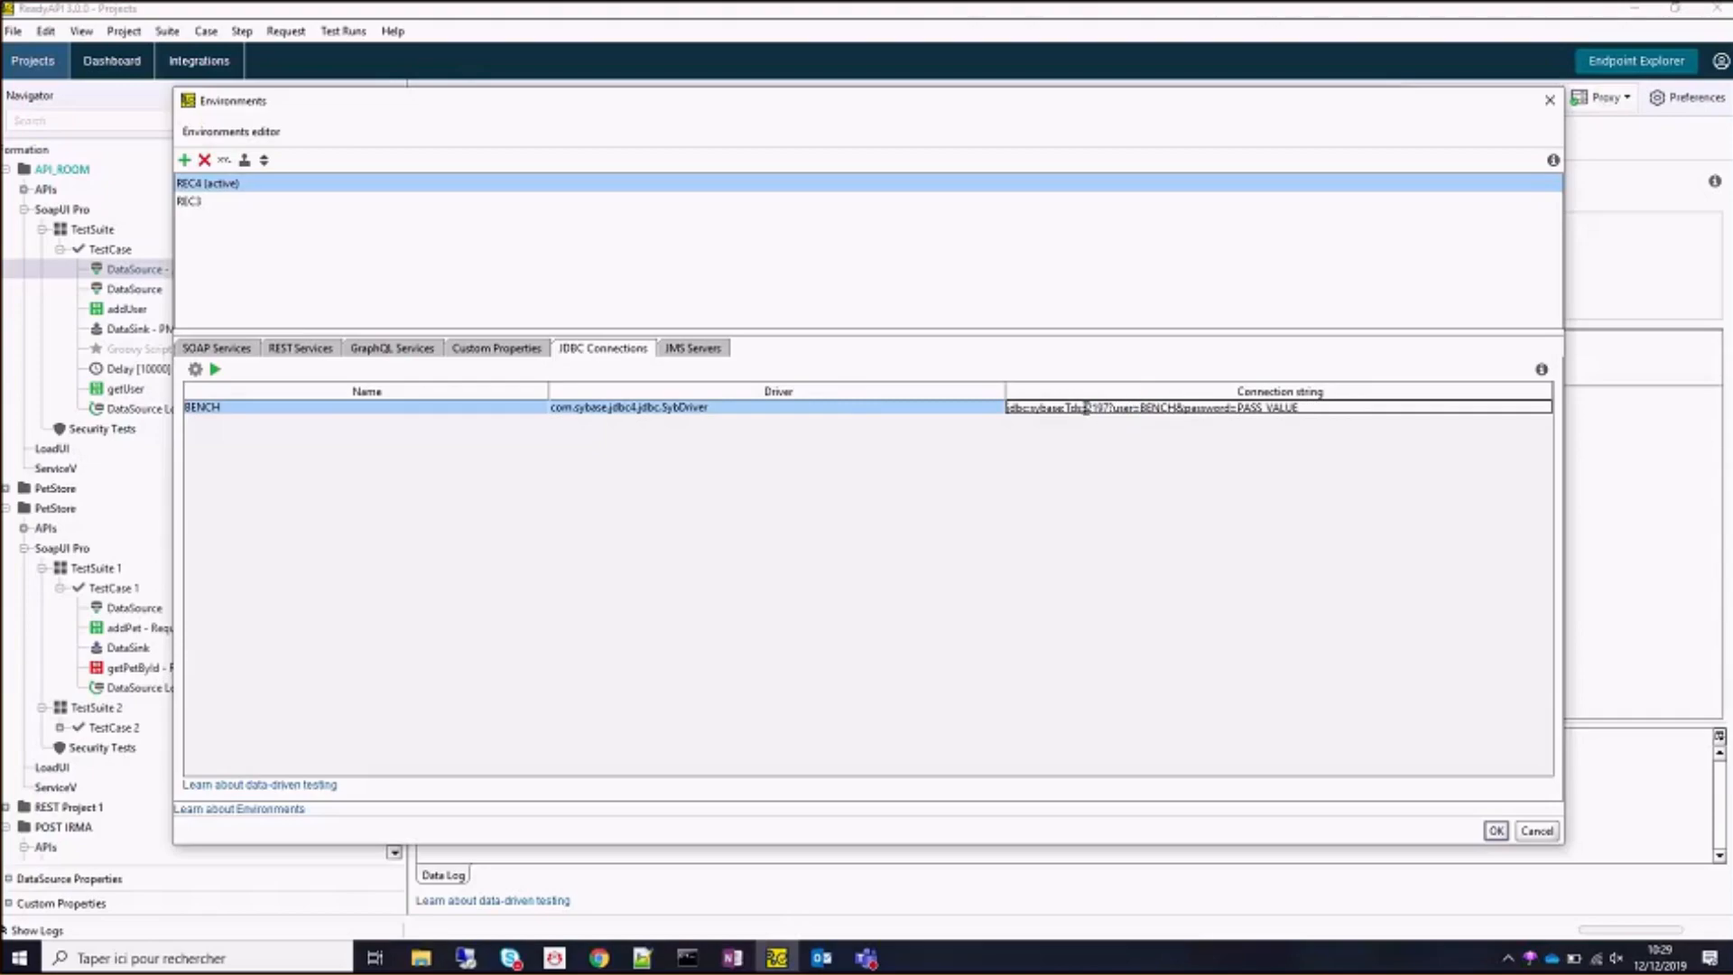
{"action": "left_click", "coordinate": [1497, 830]}
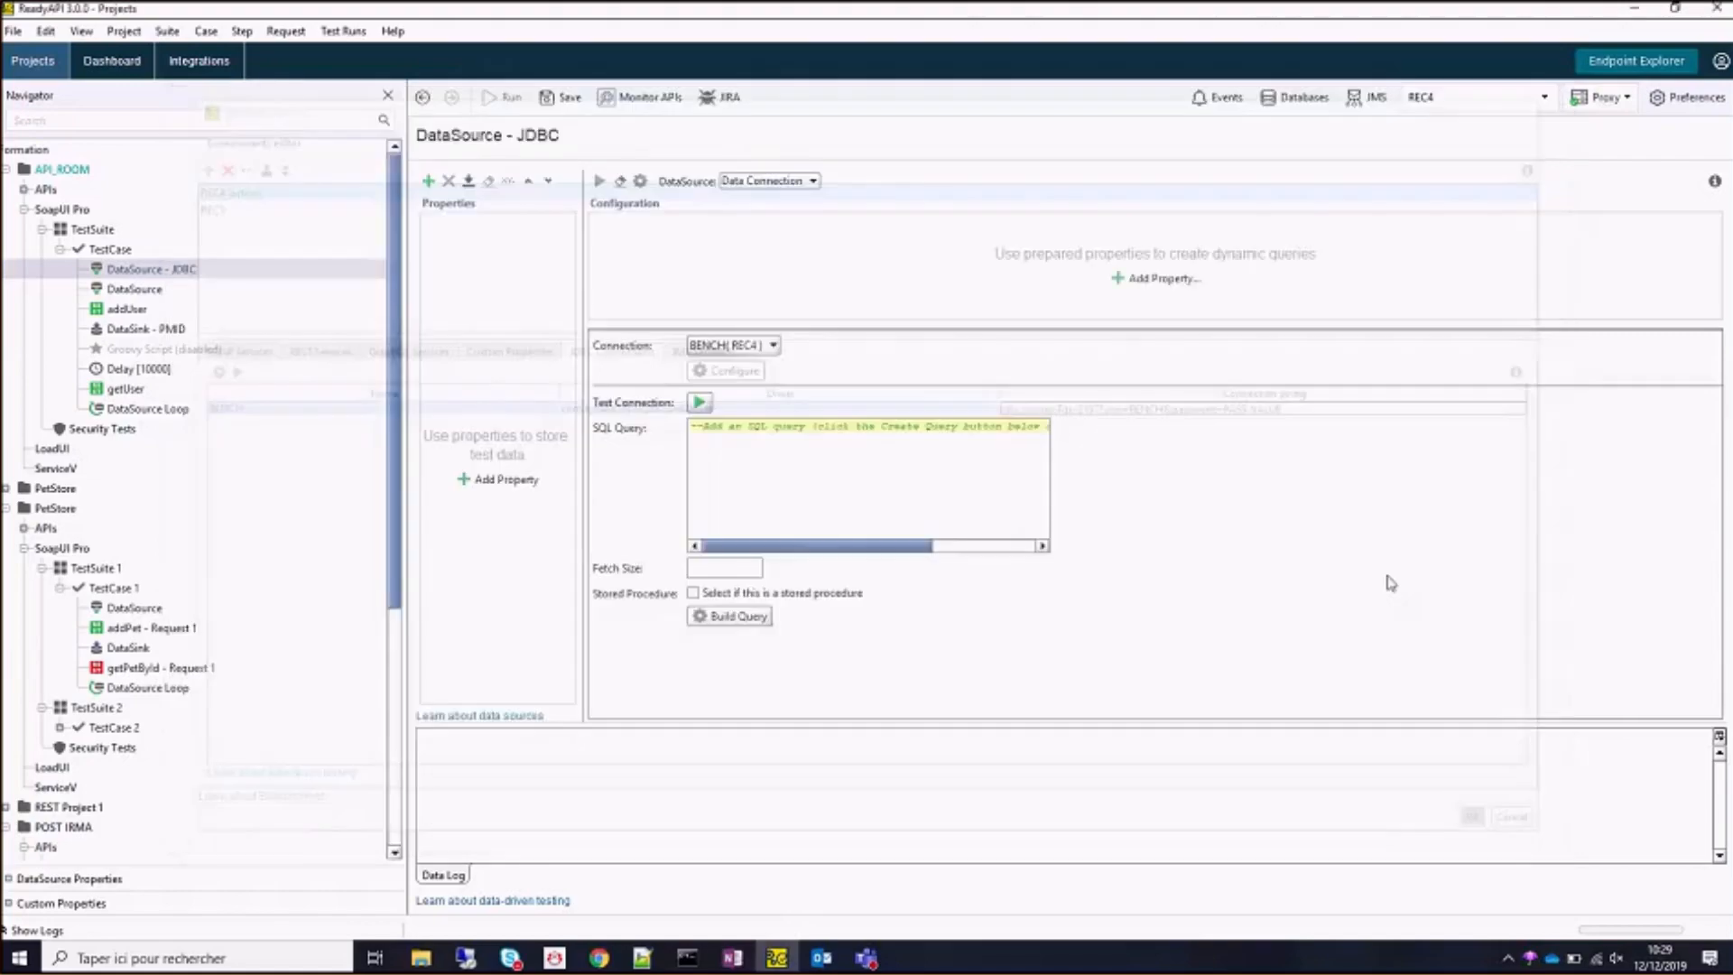
Inspect the BENCH connection string in the project's database connections and close them without editing.
{"action": "left_click", "coordinate": [1300, 97]}
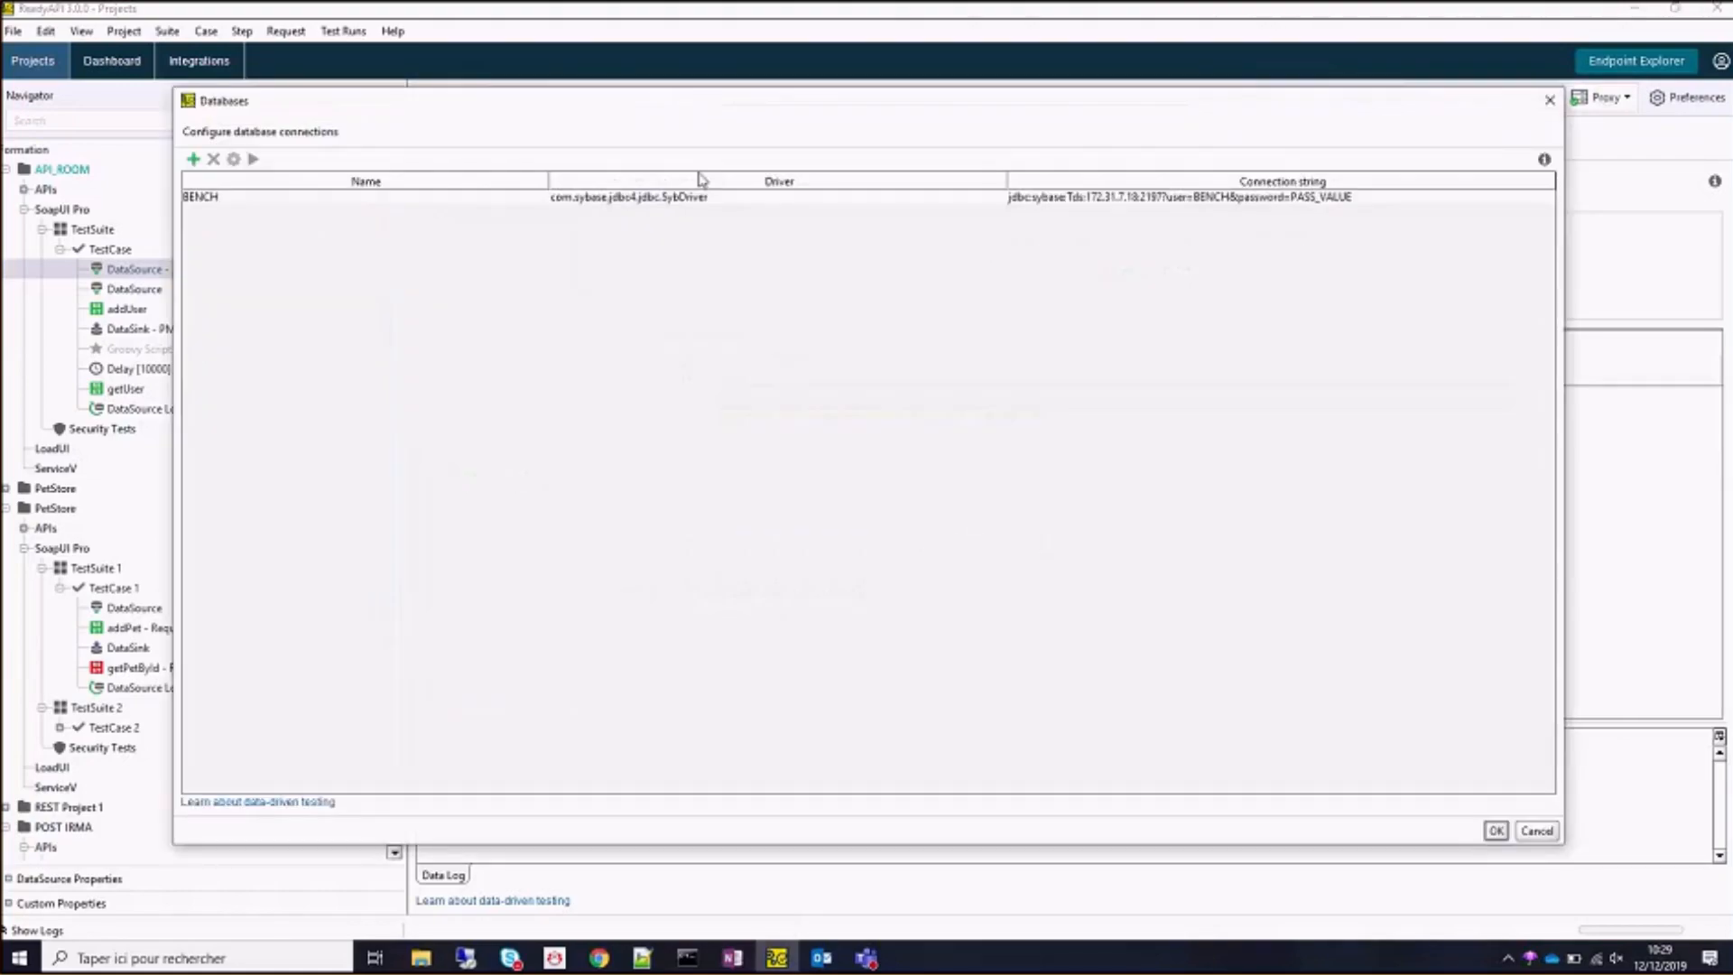
{"action": "left_click", "coordinate": [1087, 200]}
{"action": "double_click", "coordinate": [1086, 198]}
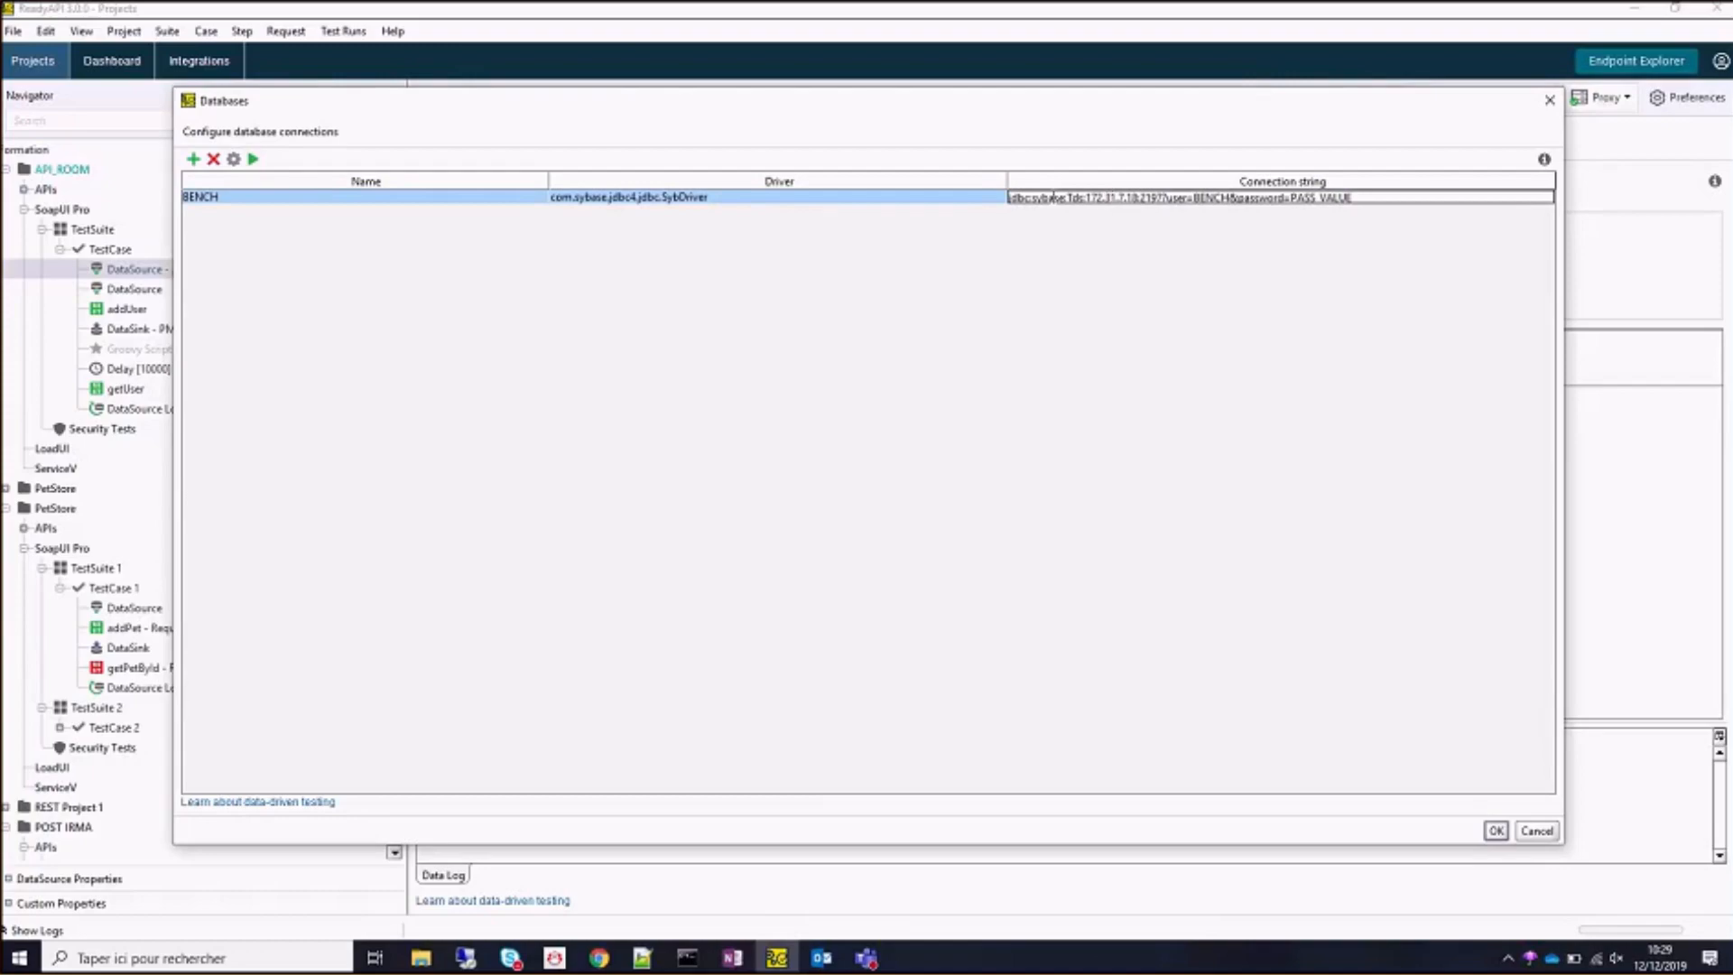
{"action": "left_click", "coordinate": [1551, 99]}
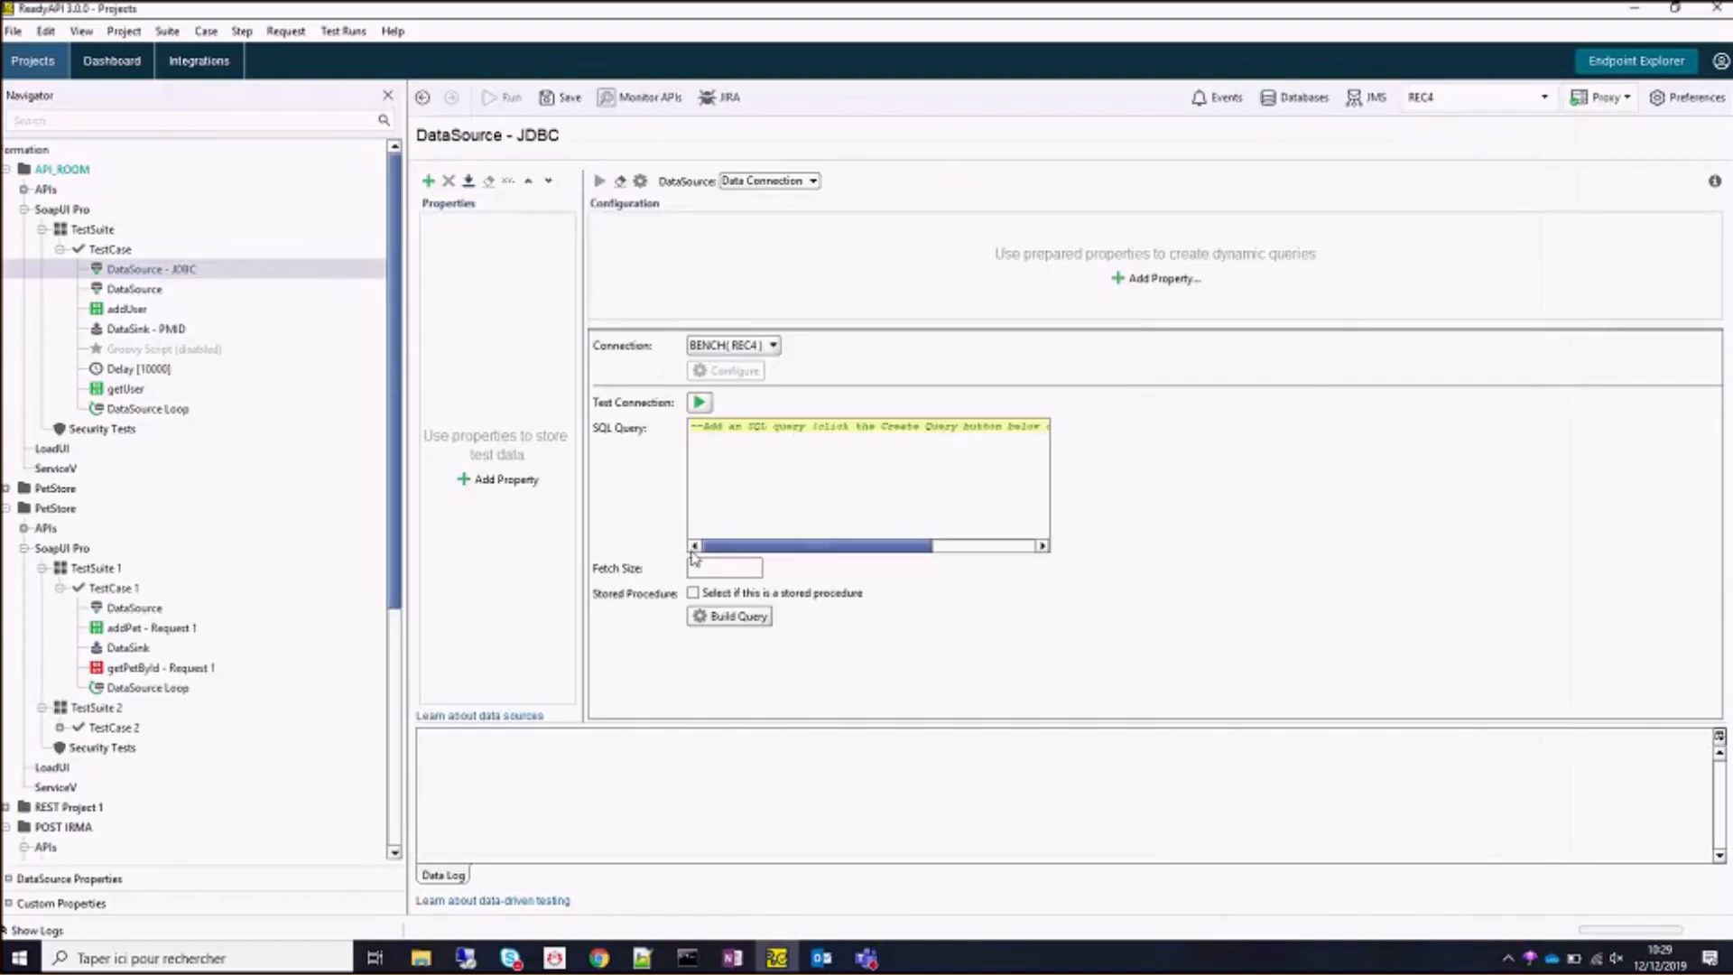
Insert the HOST_JDBC project property at the end of the data source's placeholder SQL query text with Get Data.
{"action": "right_click", "coordinate": [788, 493]}
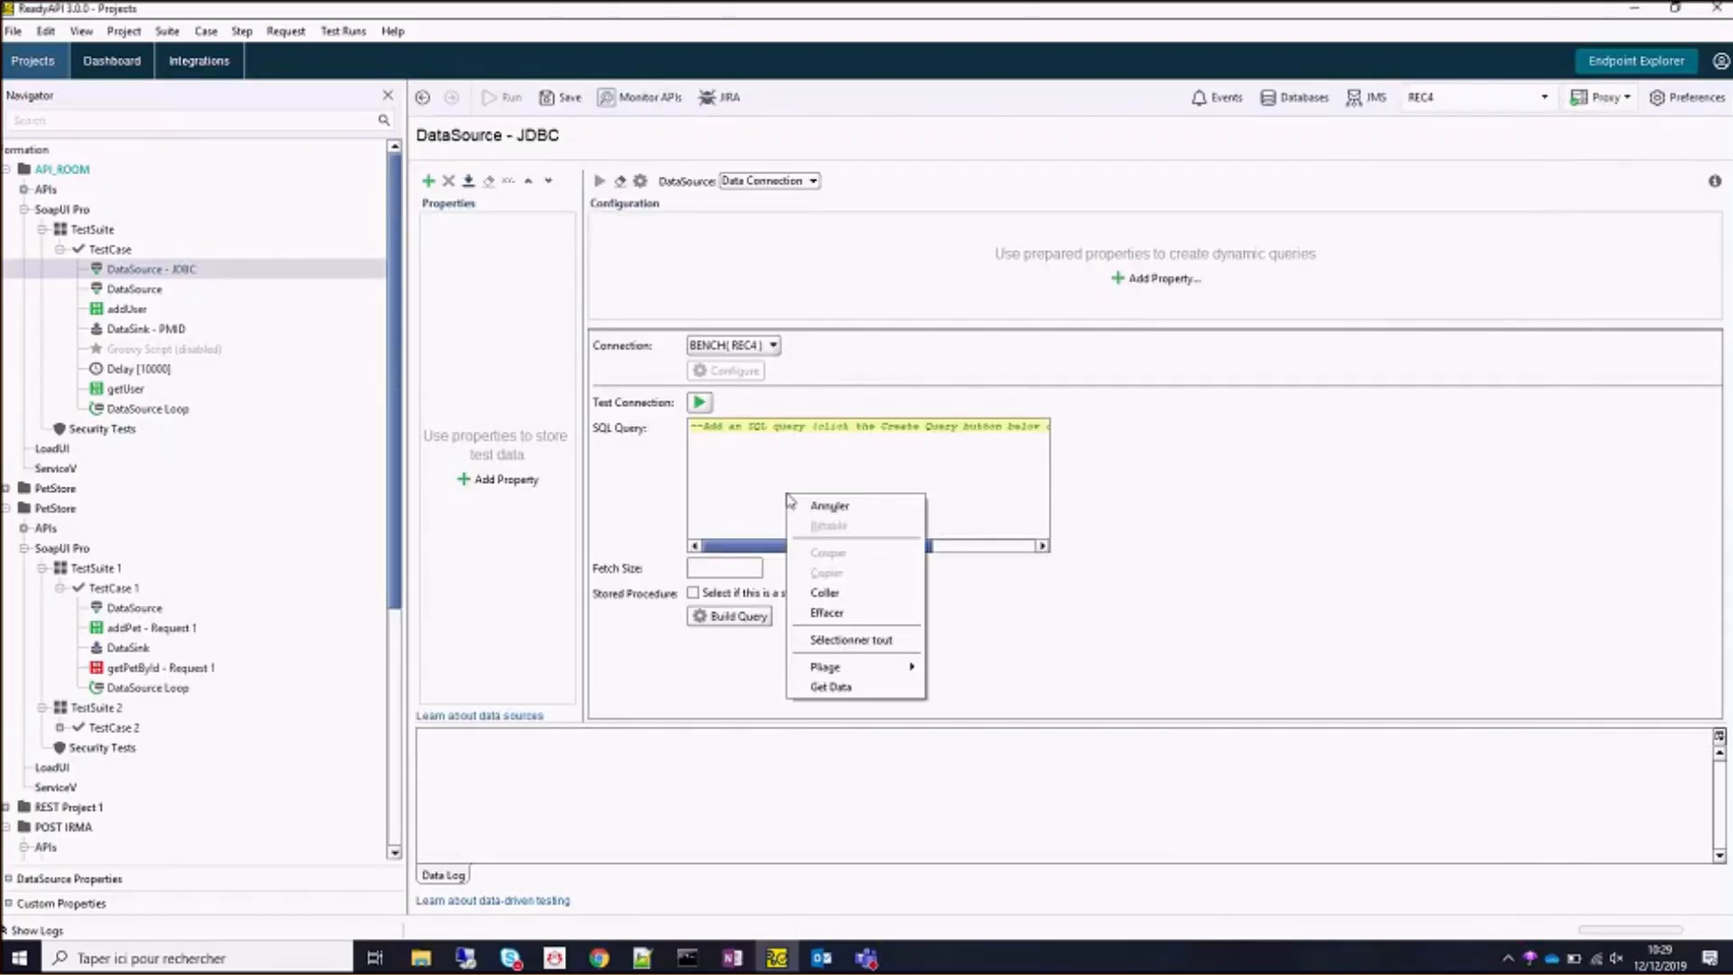
{"action": "left_click", "coordinate": [894, 687]}
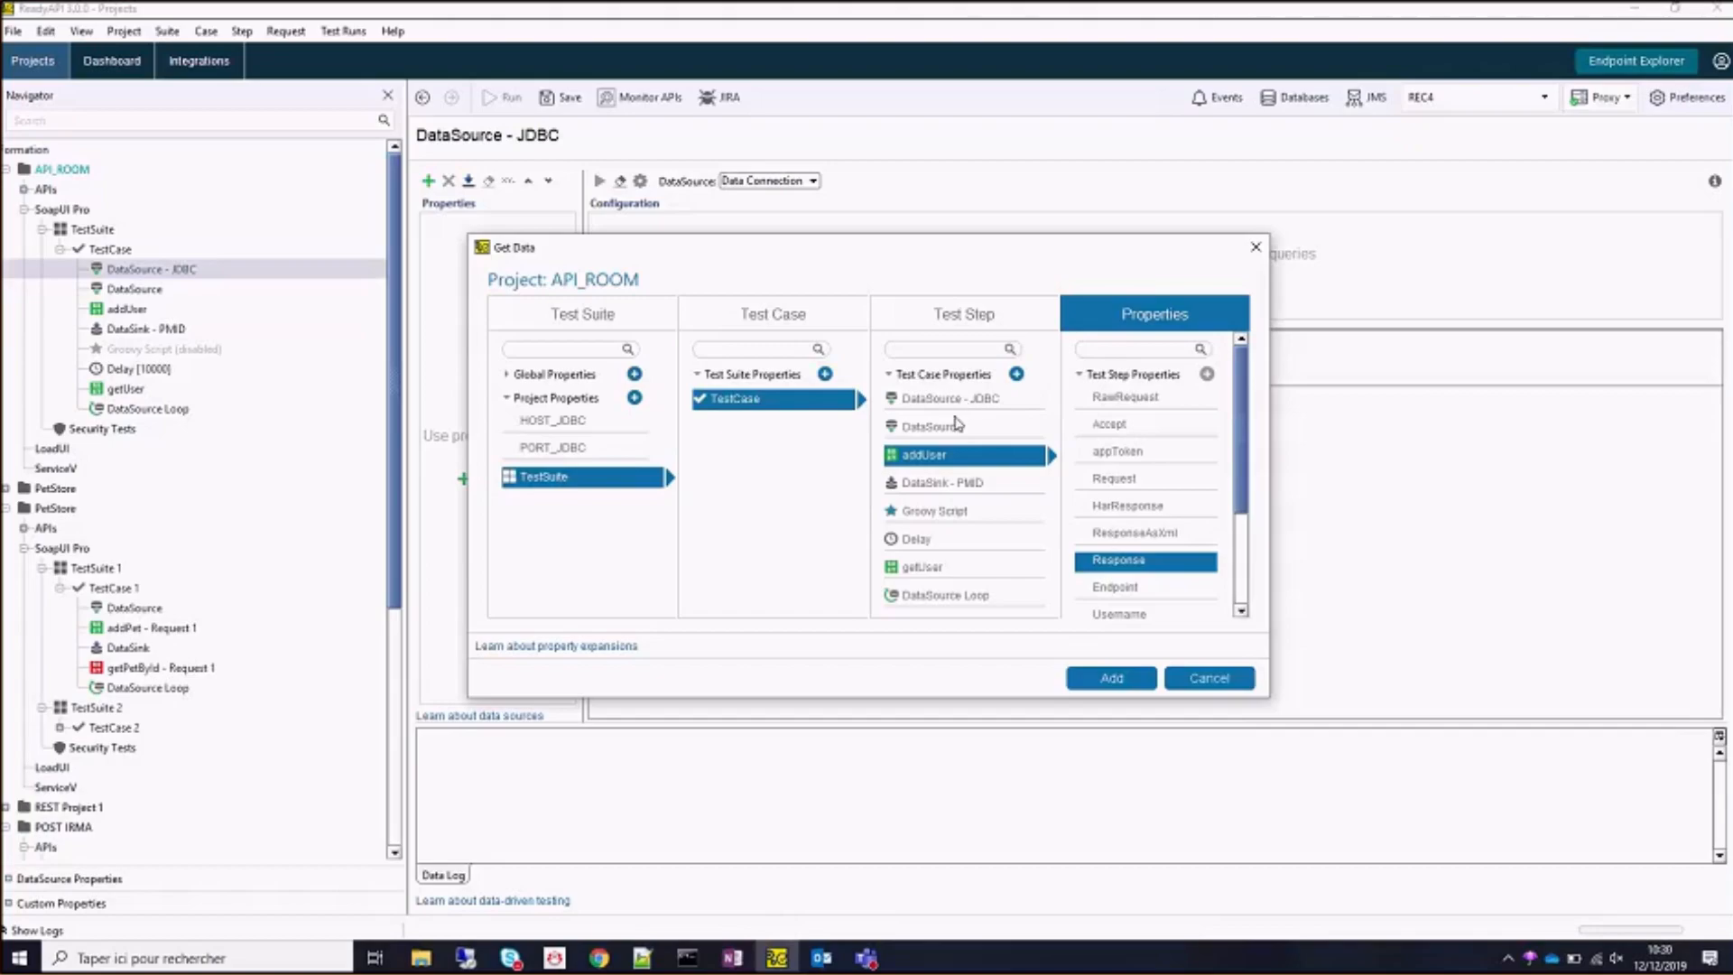
{"action": "mouse_move", "coordinate": [837, 253]}
{"action": "left_mouse_down"}
{"action": "mouse_move", "coordinate": [865, 492]}
{"action": "mouse_move", "coordinate": [810, 282]}
{"action": "mouse_move", "coordinate": [817, 246]}
{"action": "left_mouse_up"}
{"action": "left_click", "coordinate": [614, 426]}
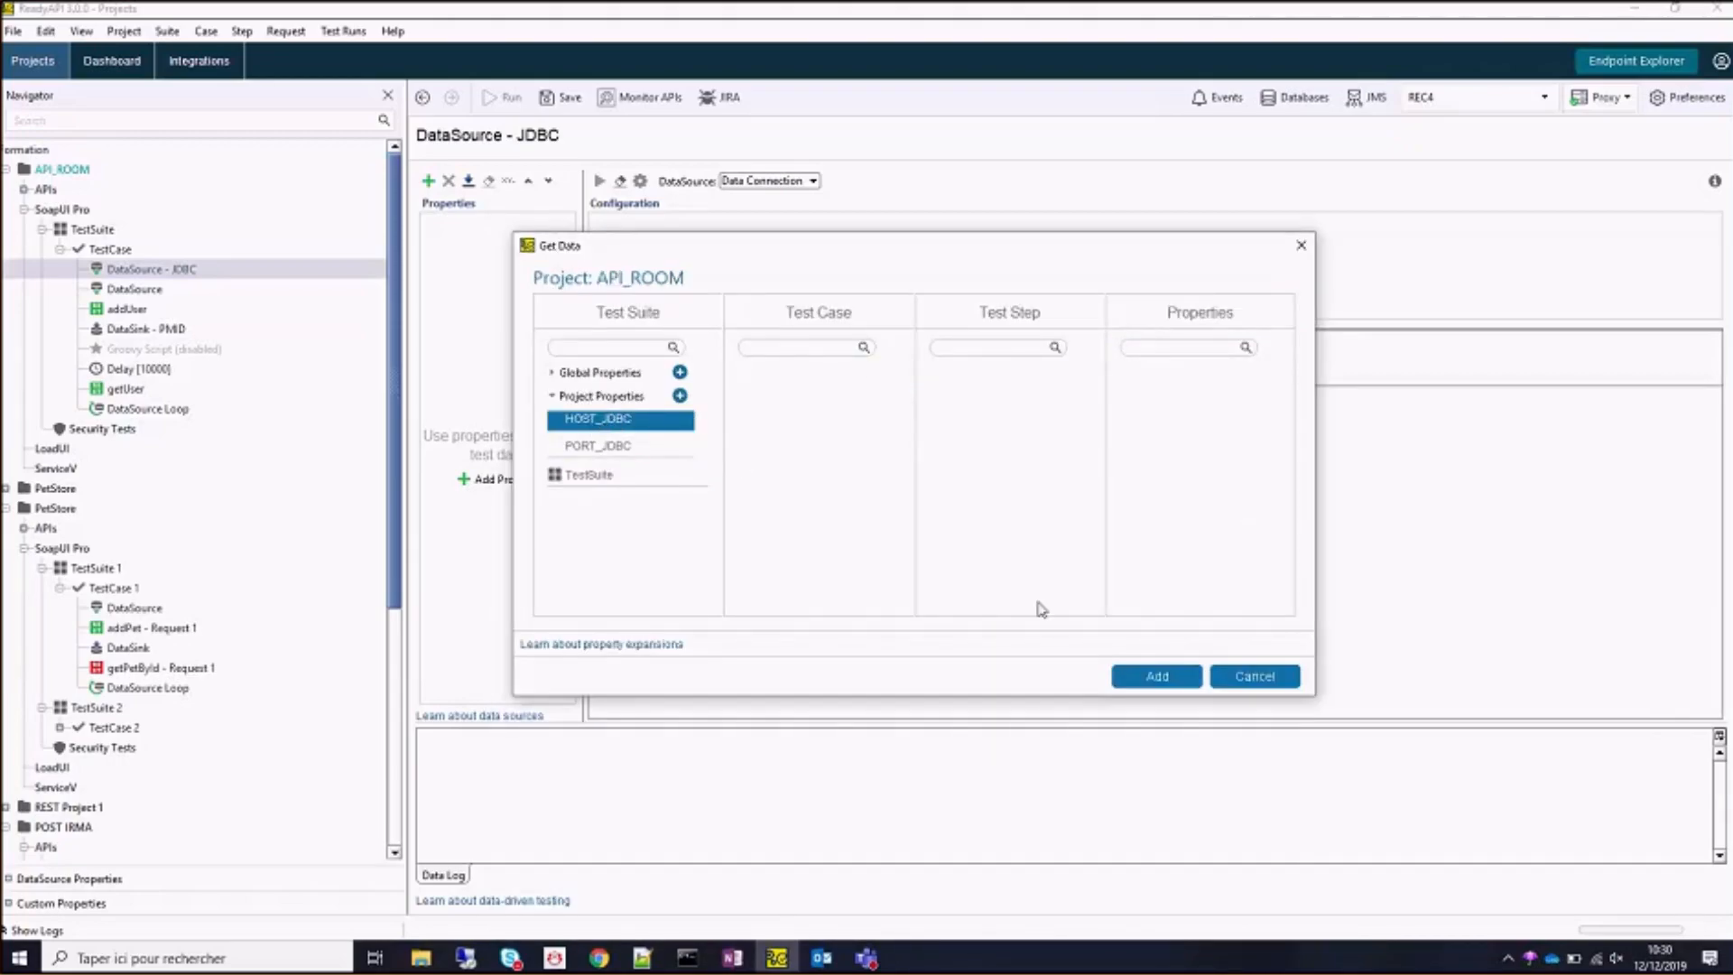
{"action": "left_click", "coordinate": [1146, 683]}
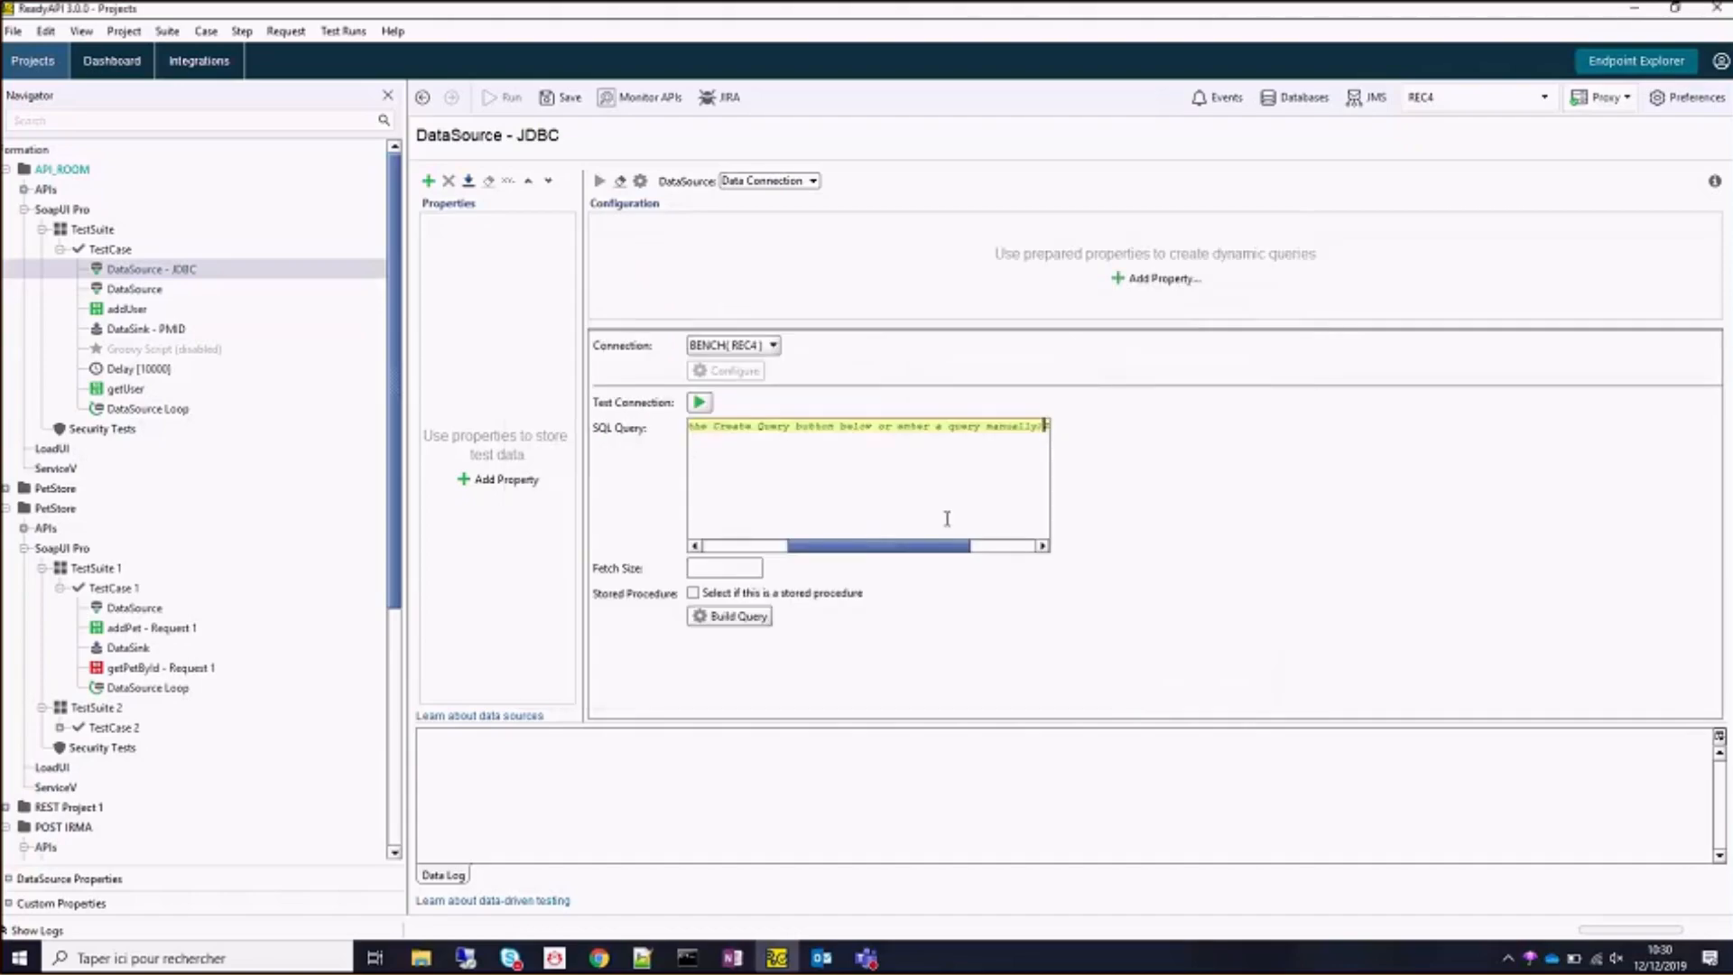
Clear the whole SQL query and insert only the property expansion ${#Project#HOST_JDBC} with Get Data.
{"action": "triple_click", "coordinate": [1007, 464]}
{"action": "key", "text": "BackSpace"}
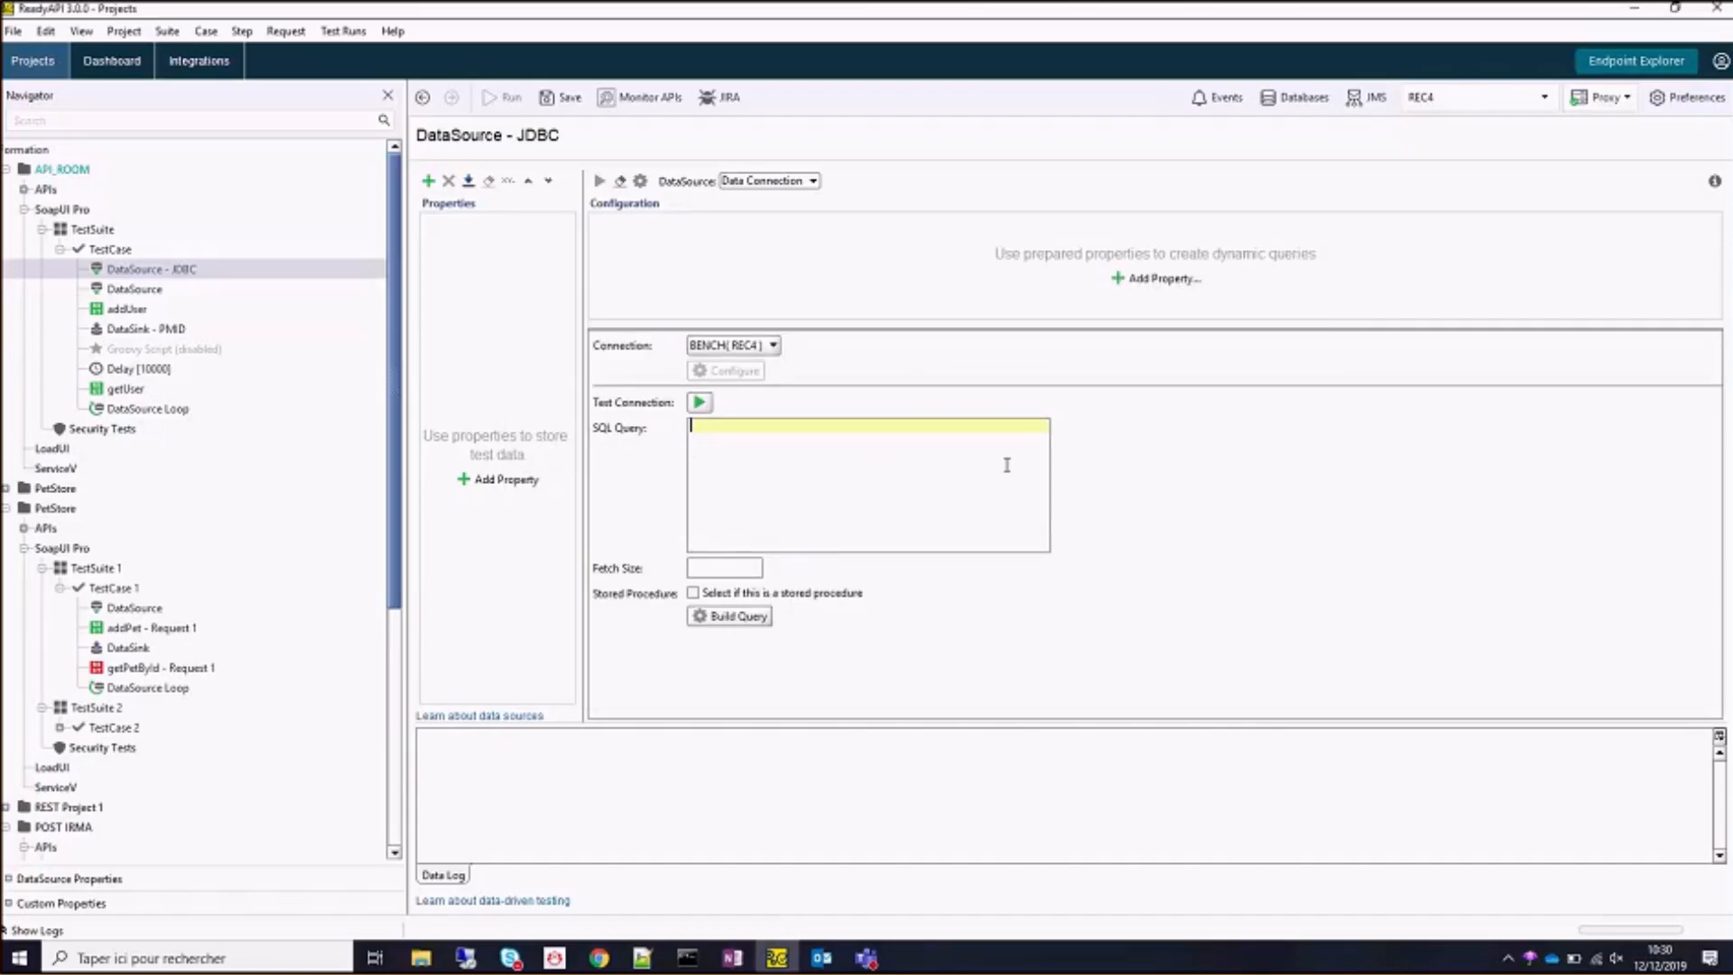
{"action": "right_click", "coordinate": [1007, 464]}
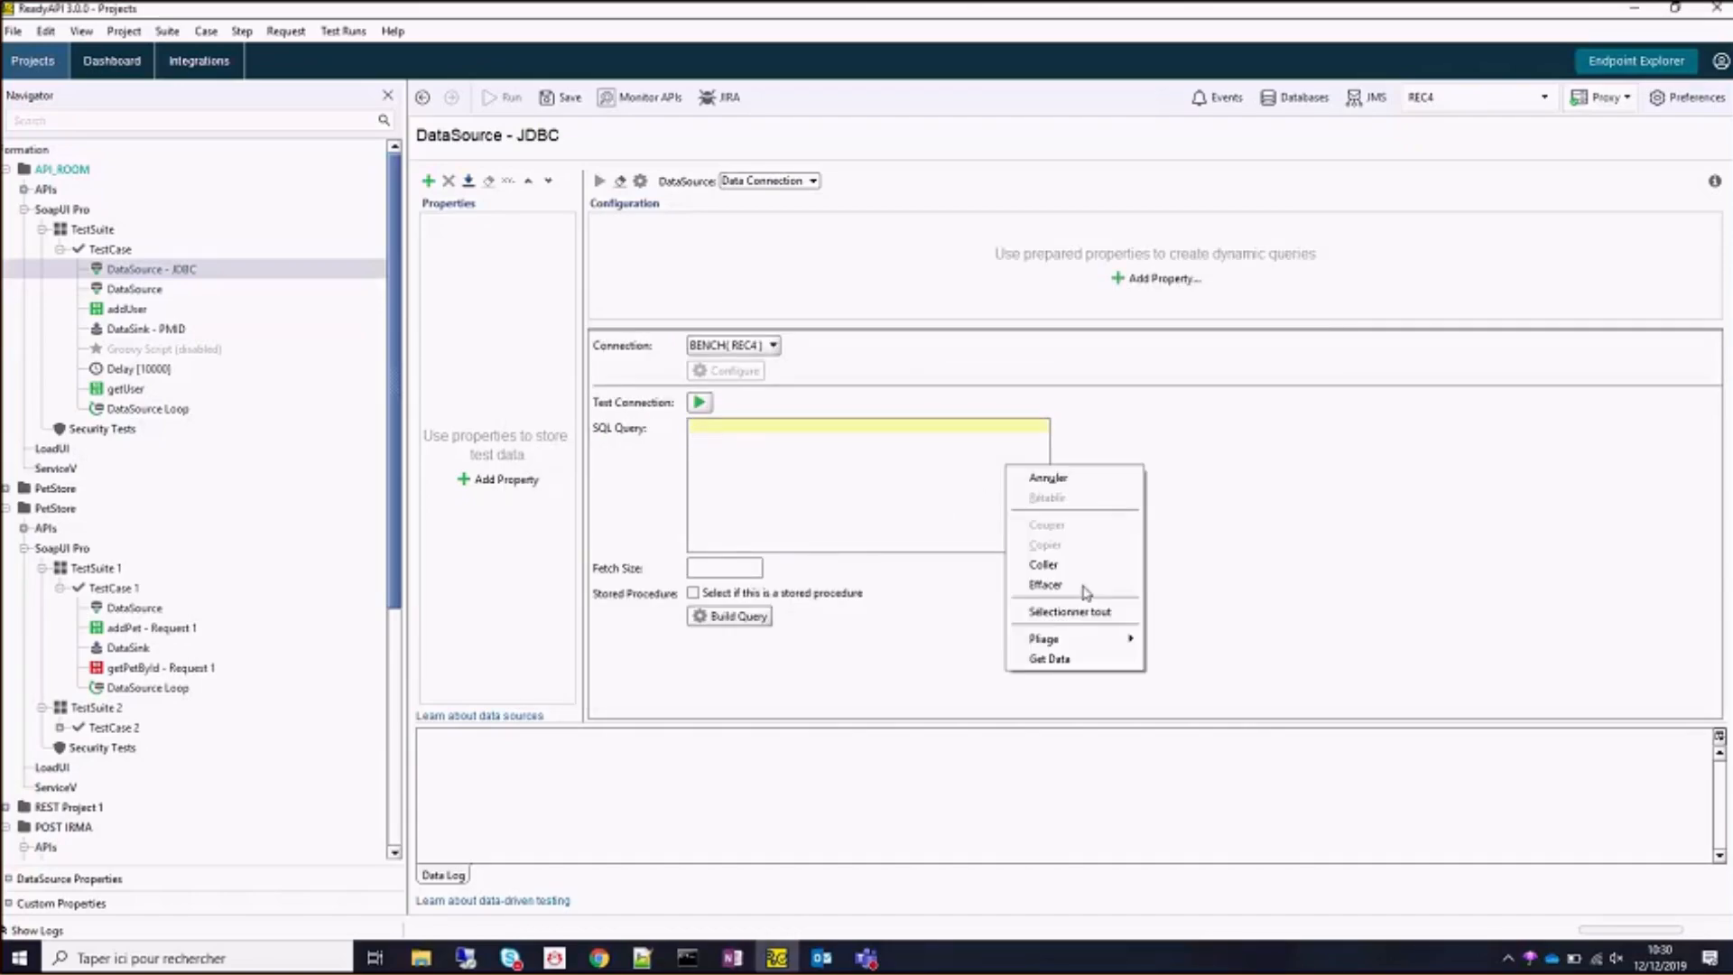
{"action": "left_click", "coordinate": [1116, 662]}
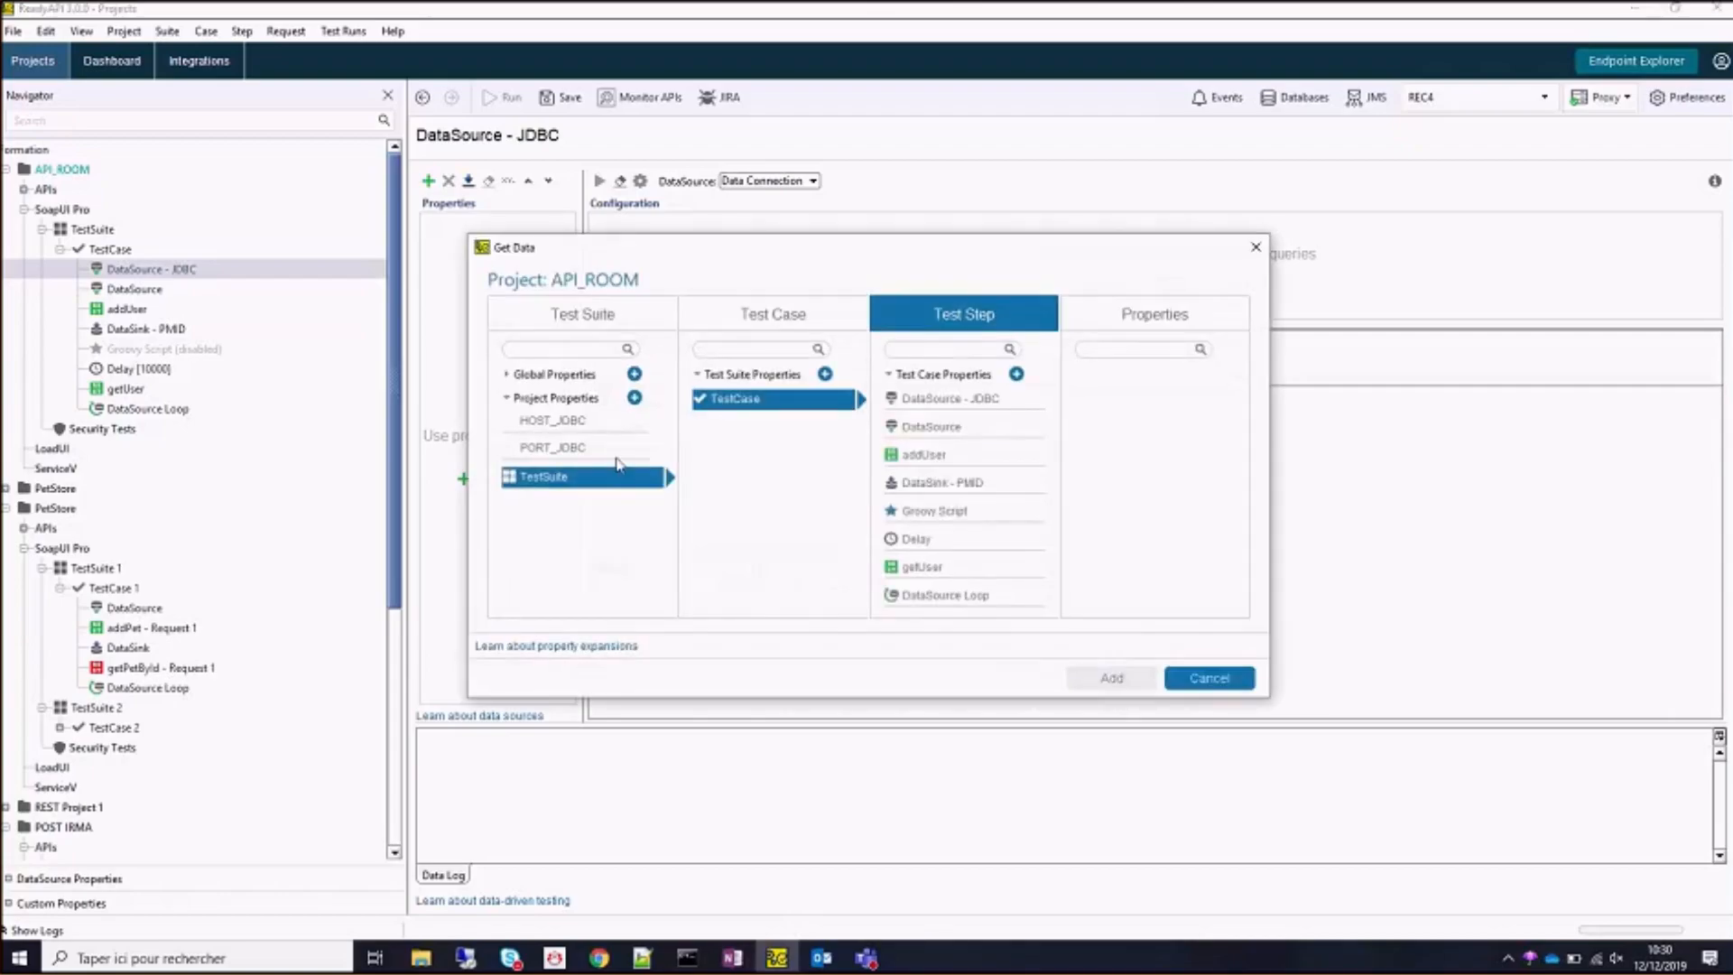
{"action": "left_click", "coordinate": [1083, 684]}
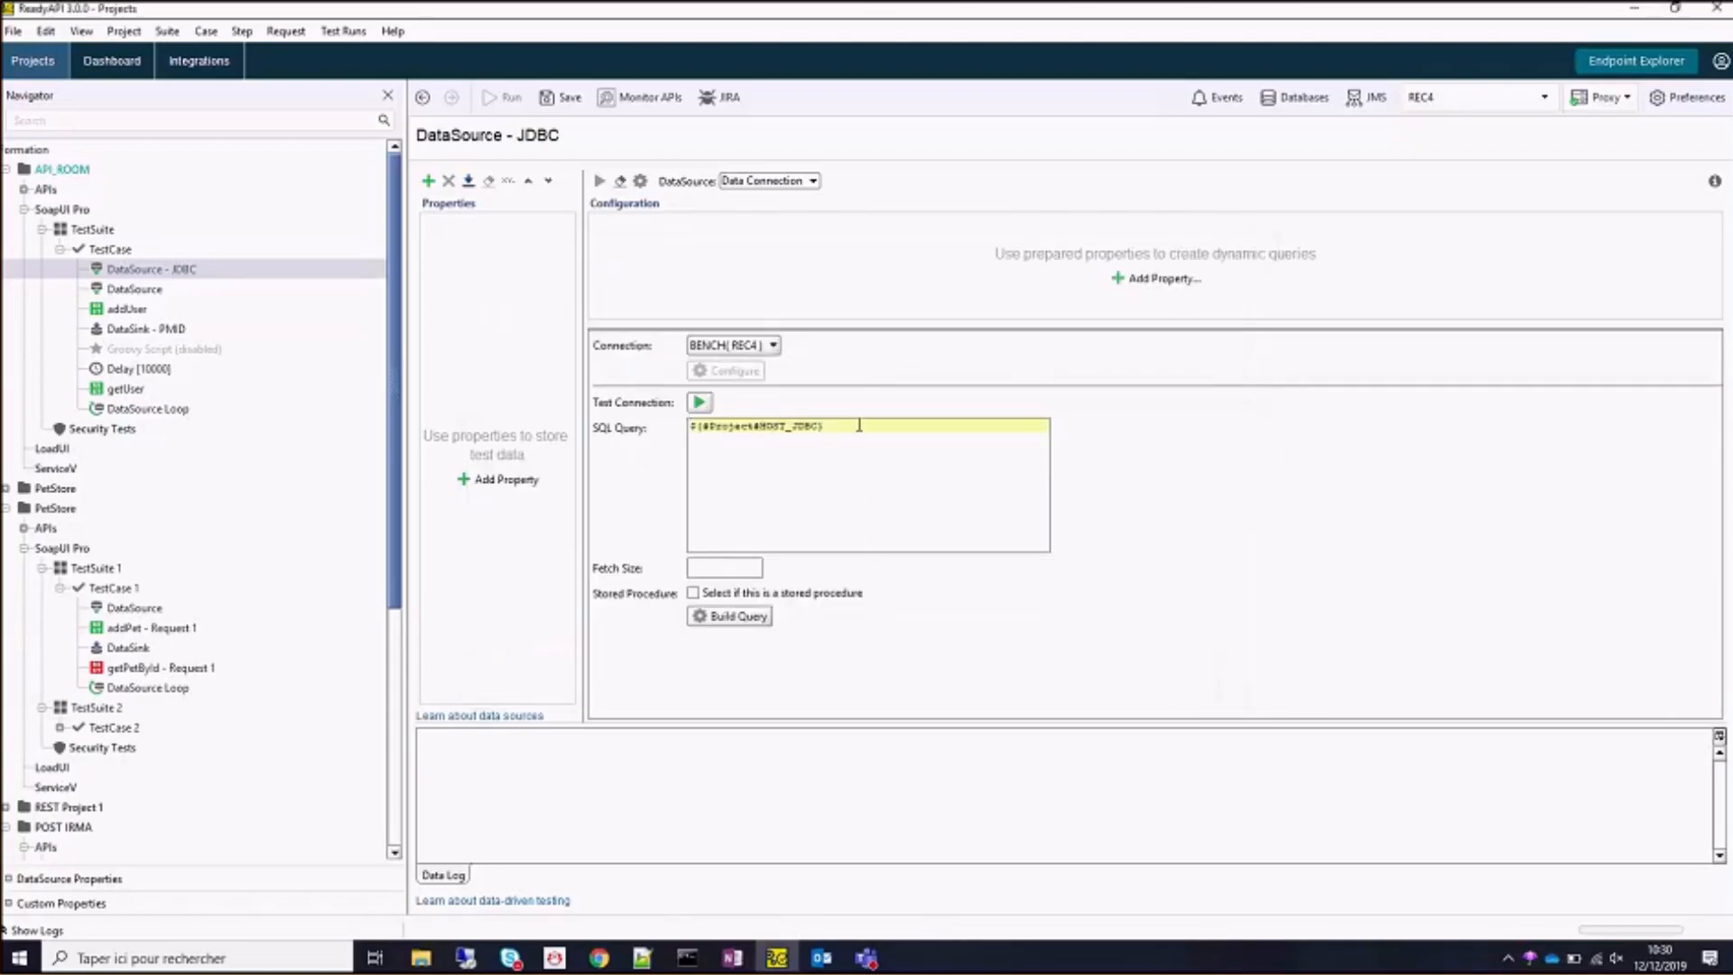
Cut the ${#Project#HOST_JDBC} expansion out of the SQL query, and check BENCH's connection string in the project's database connections without editing it.
{"action": "left_click_drag", "start_coordinate": [858, 425], "coordinate": [734, 398]}
{"action": "key", "text": "ctrl+x"}
{"action": "left_click", "coordinate": [1283, 101]}
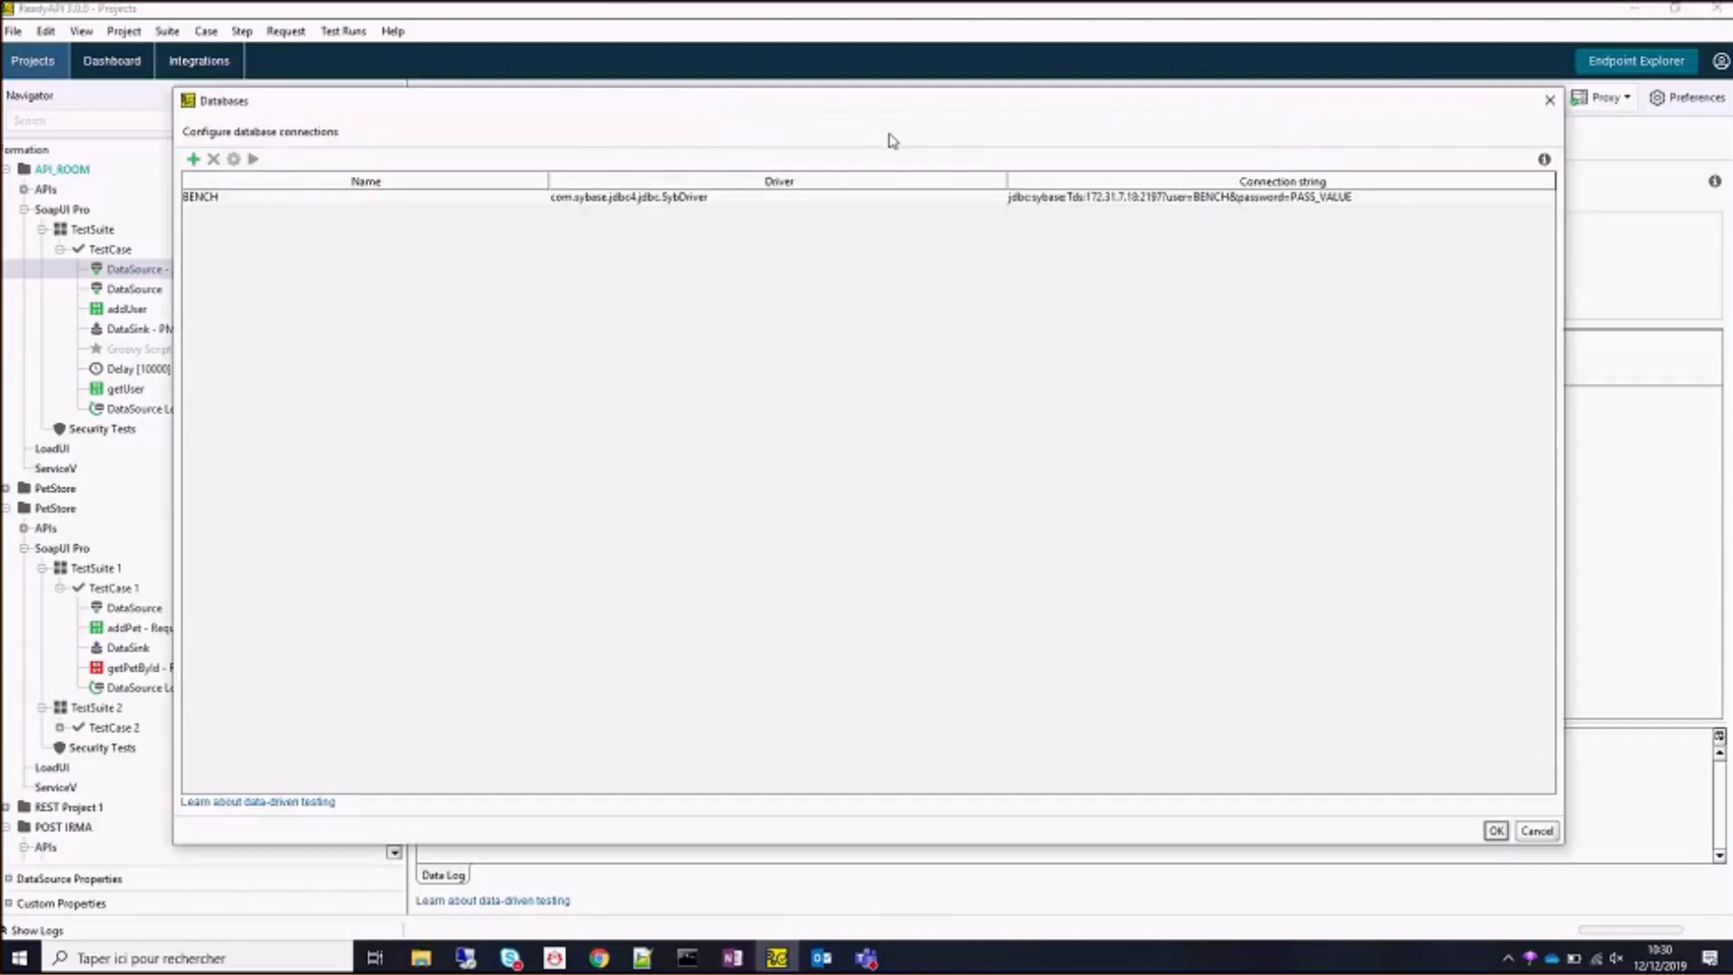
{"action": "double_click", "coordinate": [1094, 196]}
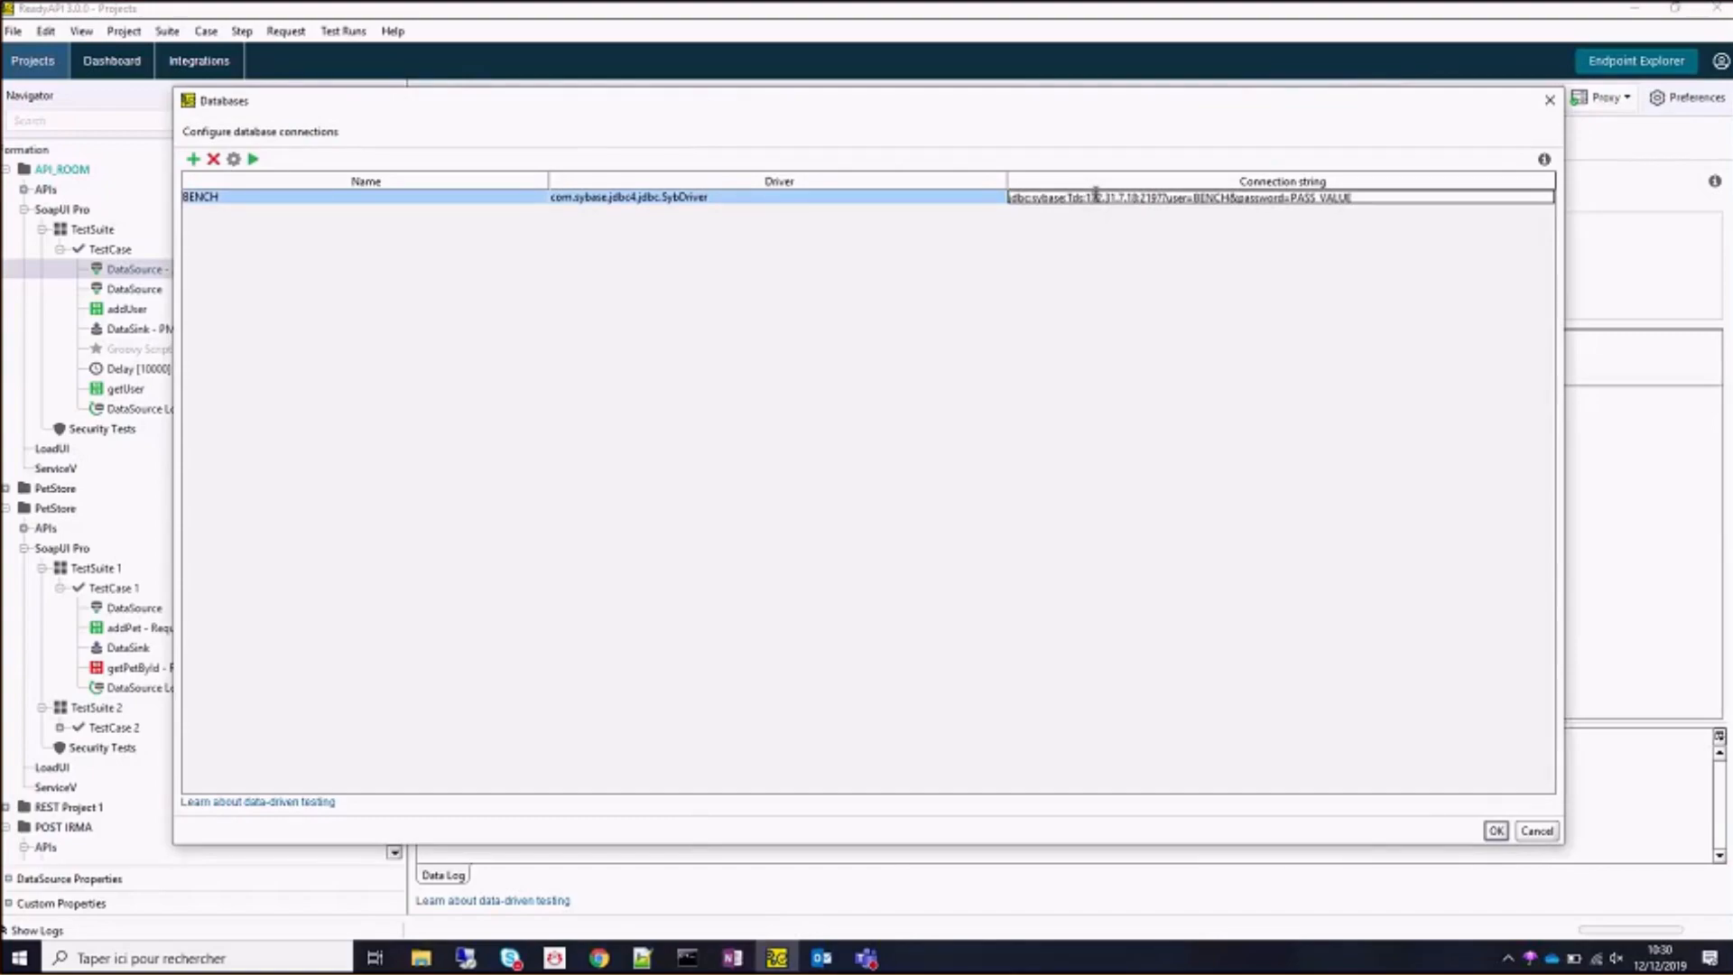
{"action": "left_click", "coordinate": [1550, 100]}
Replace the host address in REC4's BENCH connection string with the cut property expansion ${#Project#HOST_JDBC}.
{"action": "left_click", "coordinate": [1523, 96]}
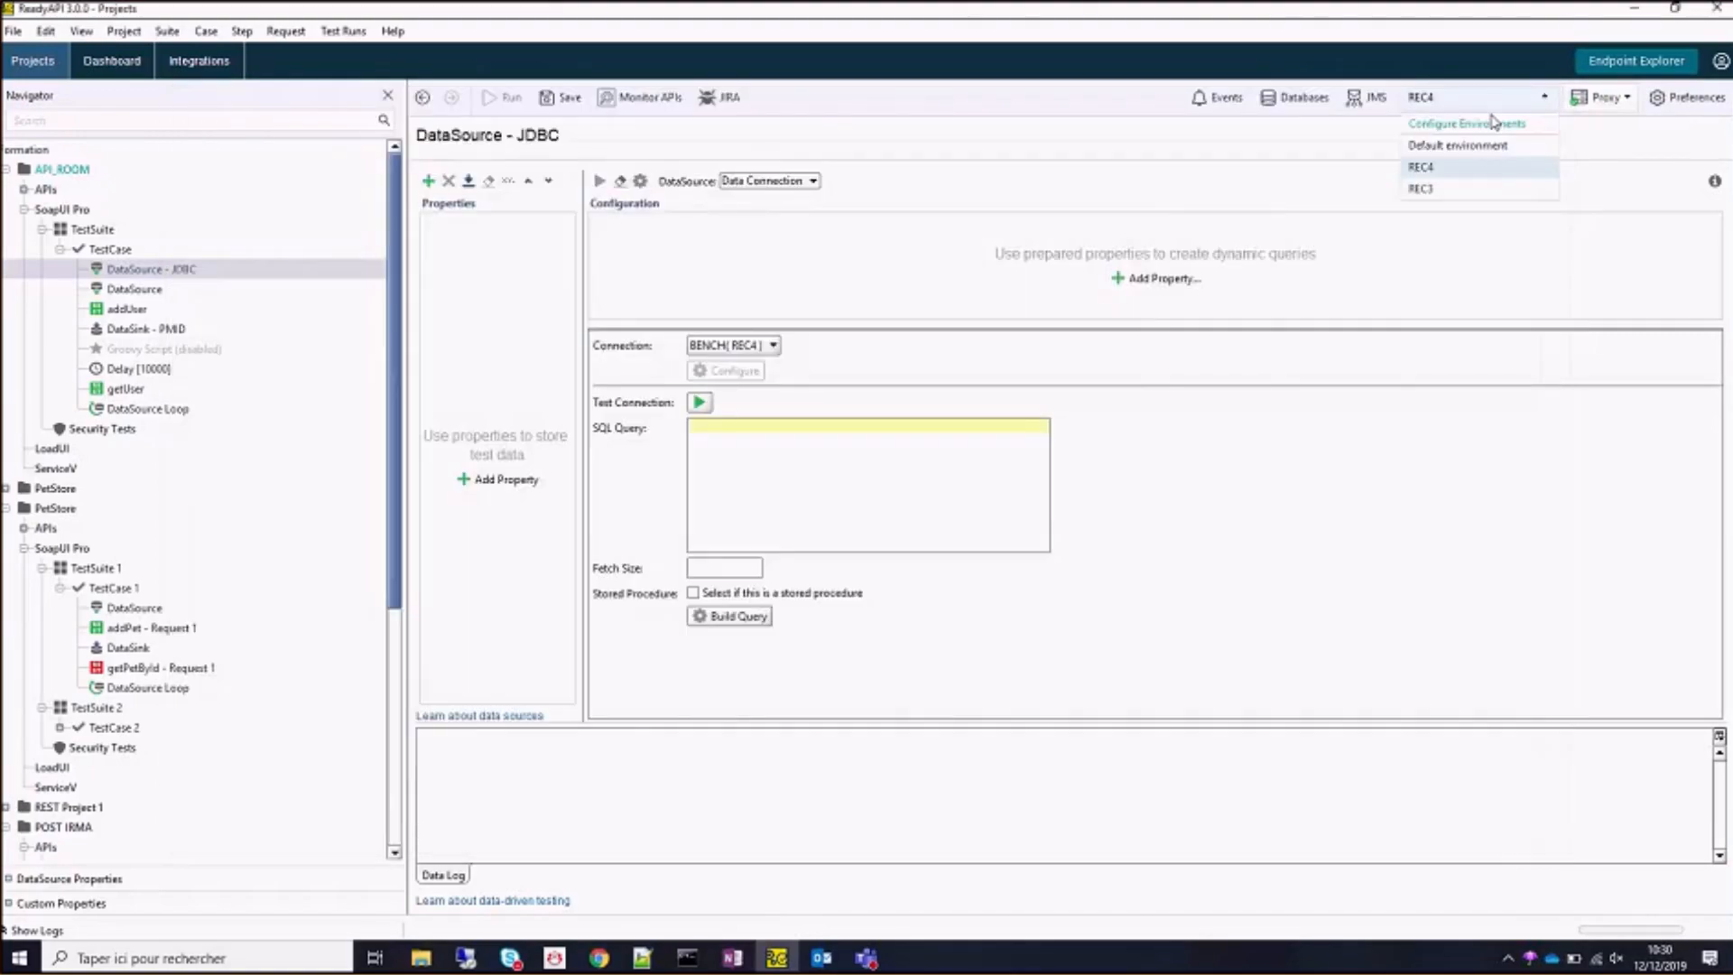
{"action": "left_click", "coordinate": [1494, 126]}
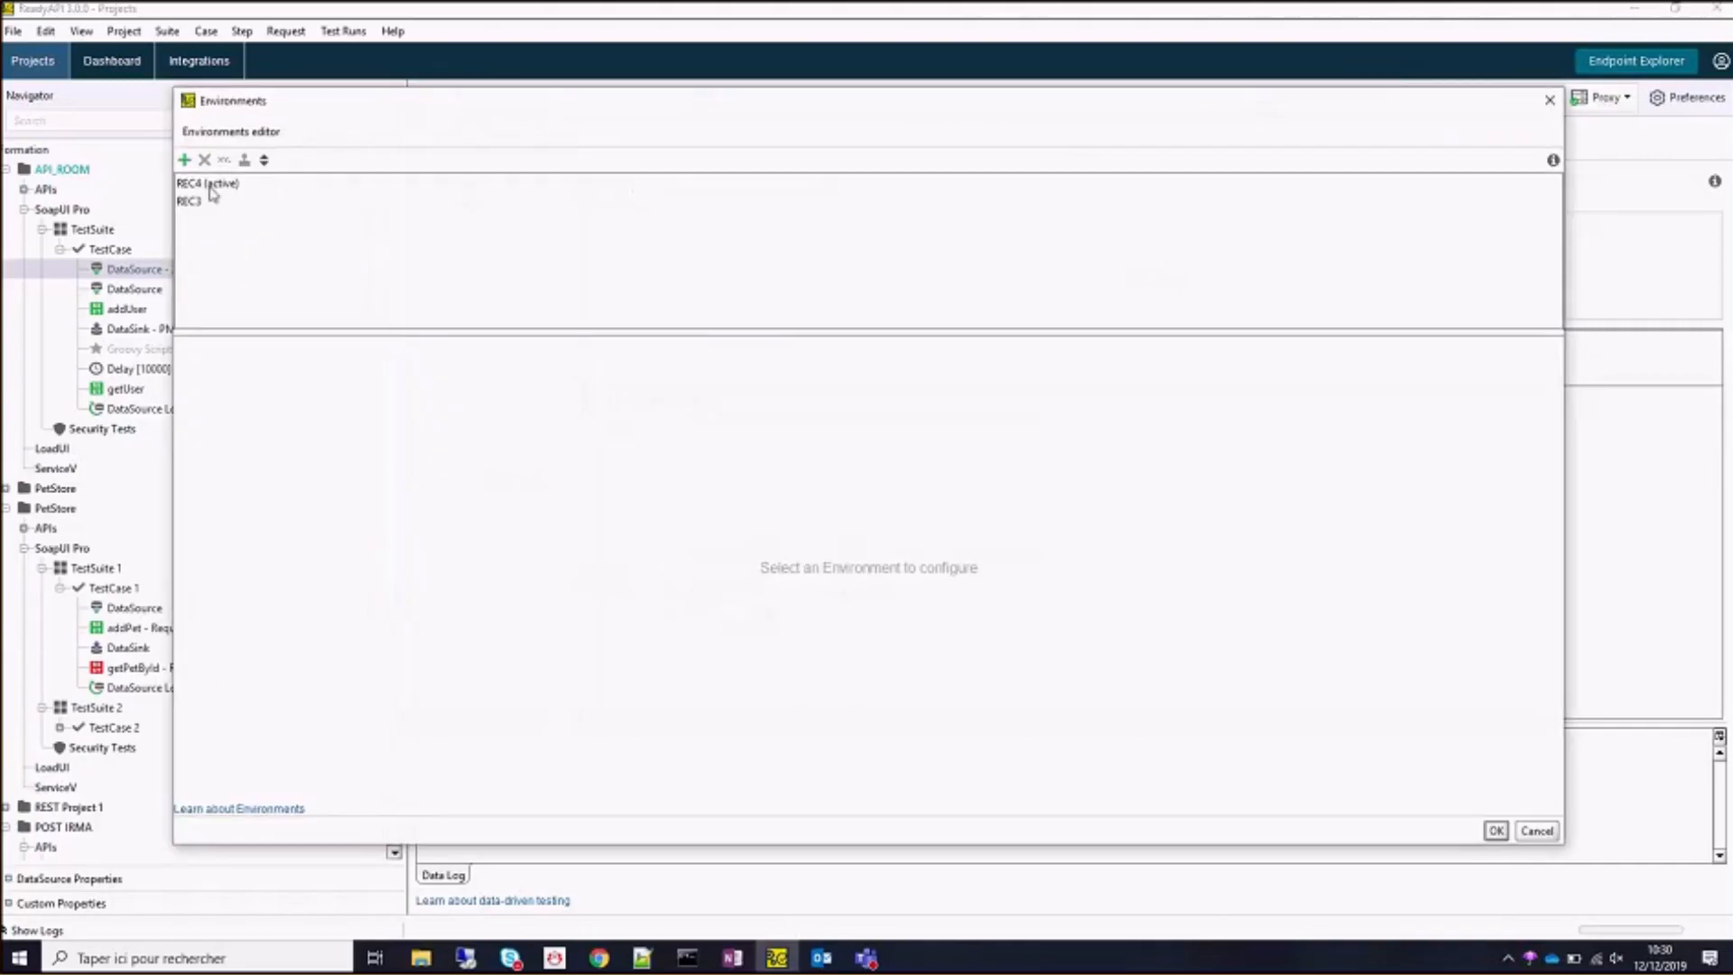
{"action": "left_click", "coordinate": [210, 186]}
{"action": "left_click", "coordinate": [592, 350]}
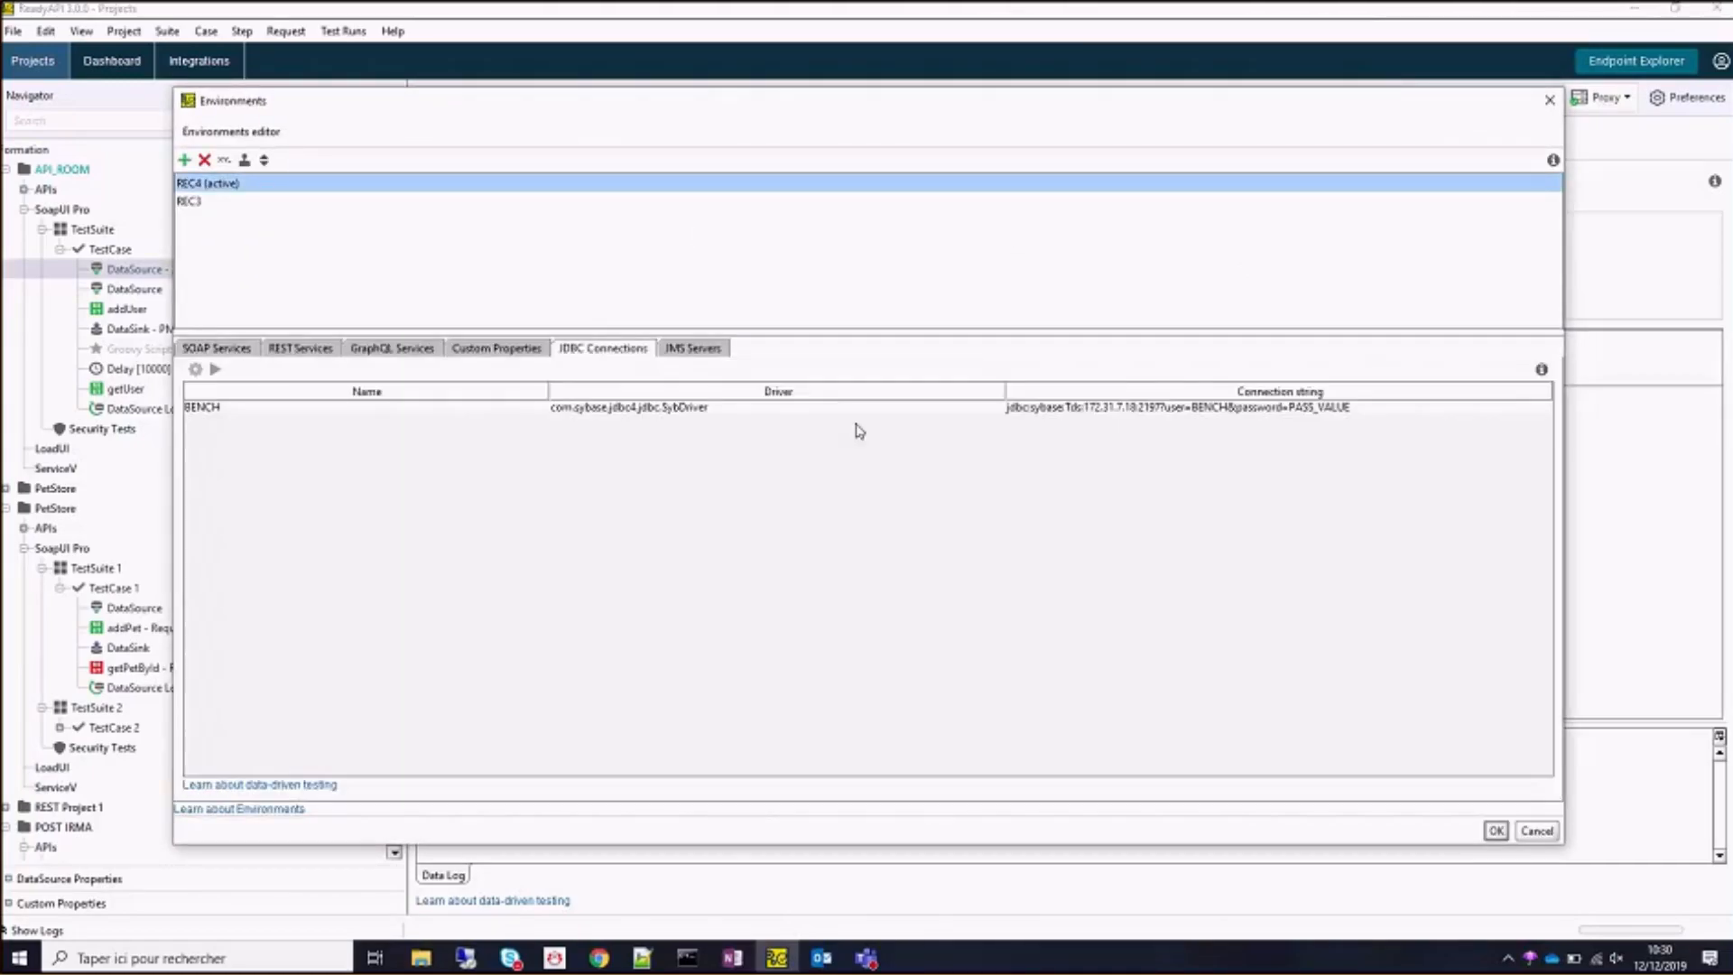
{"action": "left_click", "coordinate": [1088, 408]}
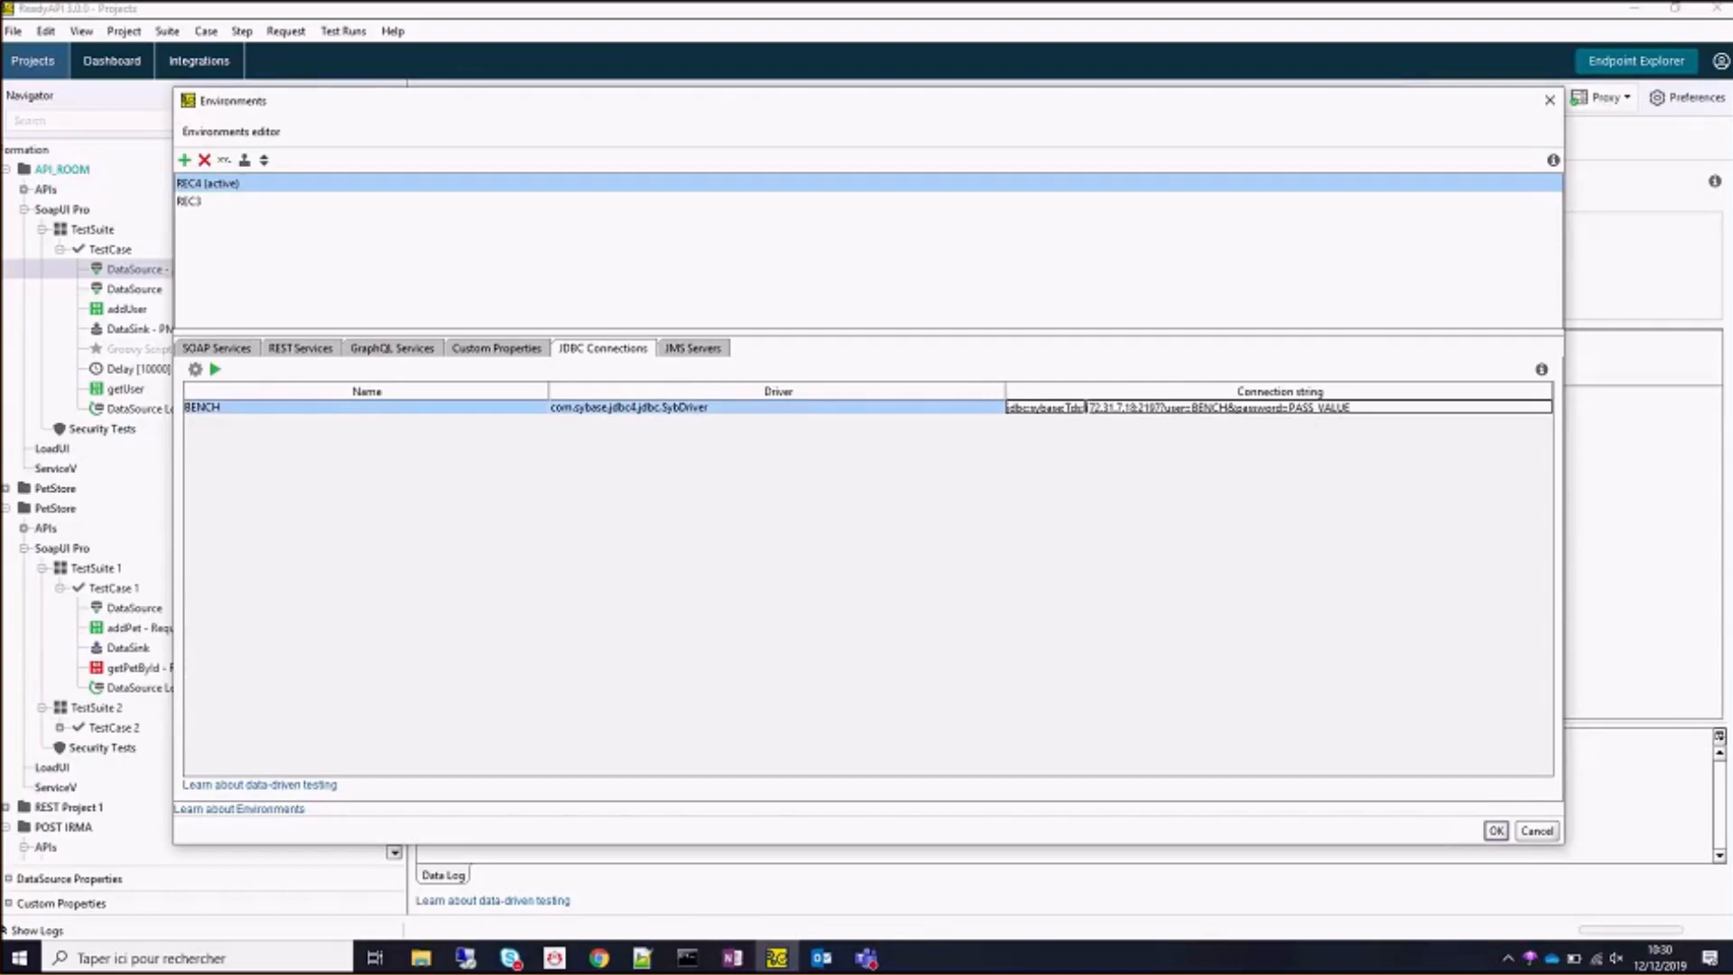
{"action": "left_click_drag", "start_coordinate": [1086, 408], "coordinate": [1133, 411]}
{"action": "key", "text": "ctrl+v"}
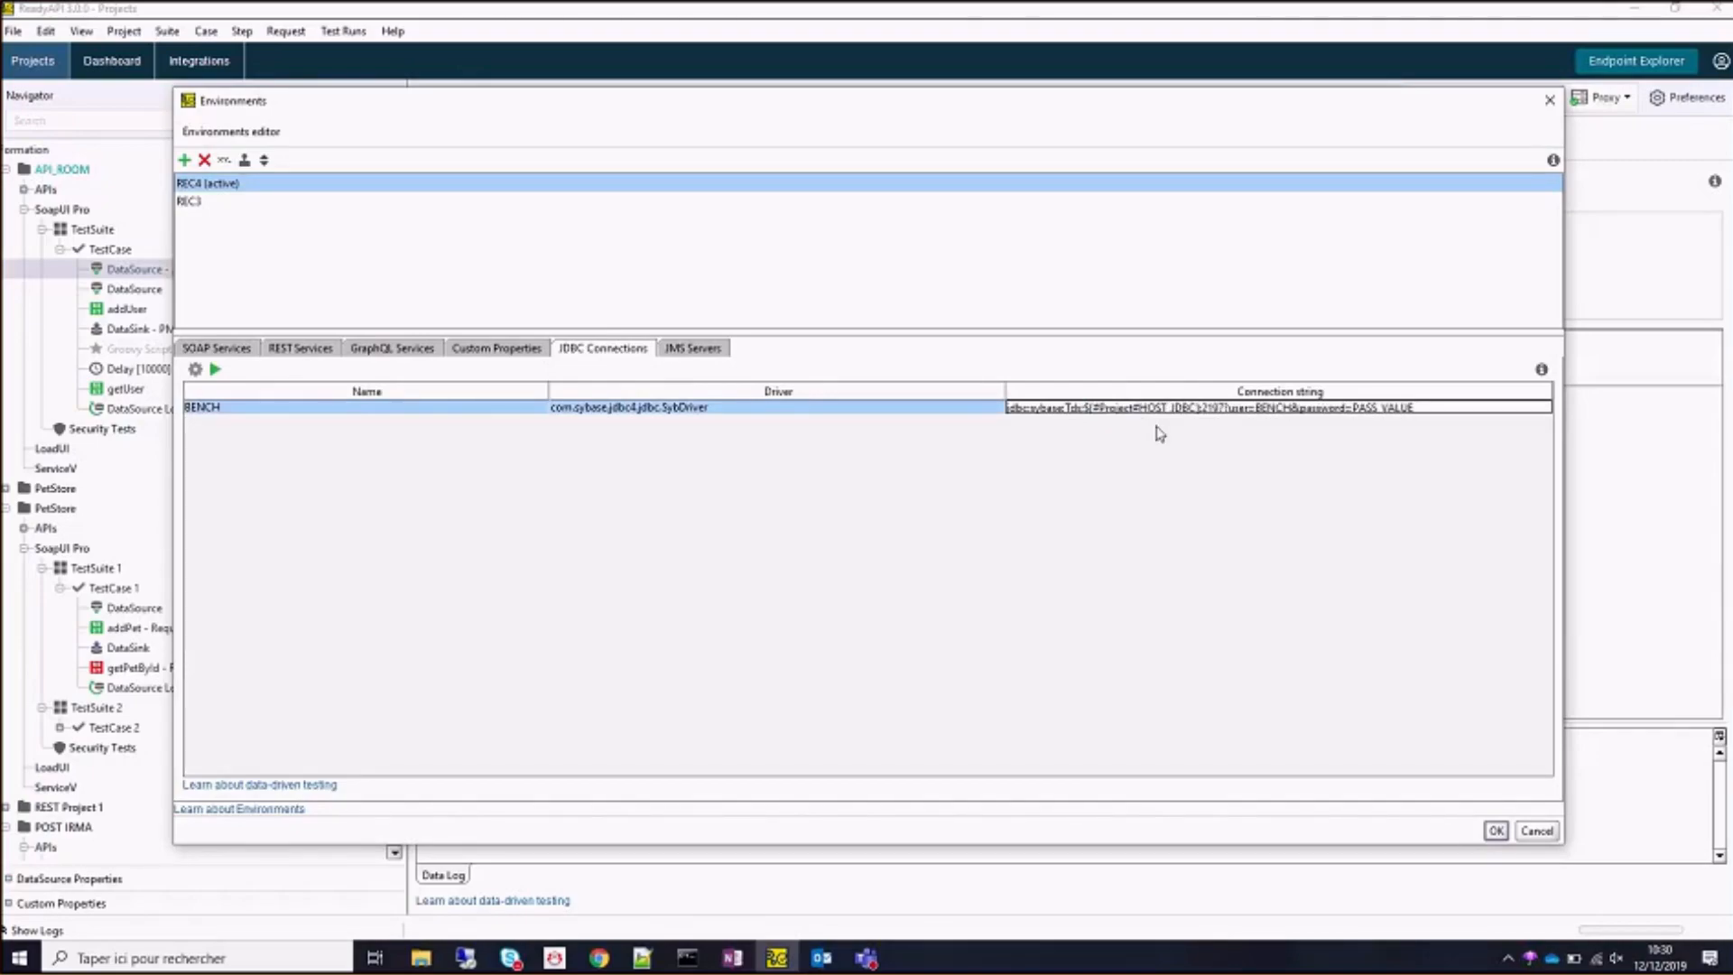
Replace the port in REC4's BENCH connection string with ${#Project#PORT_JDBC}, copy the whole string, and save the environments.
{"action": "key", "text": "shift+Right"}
{"action": "key", "text": "shift+Right"}
{"action": "key", "text": "shift+Right"}
{"action": "key", "text": "shift+Right"}
{"action": "key", "text": "ctrl+v"}
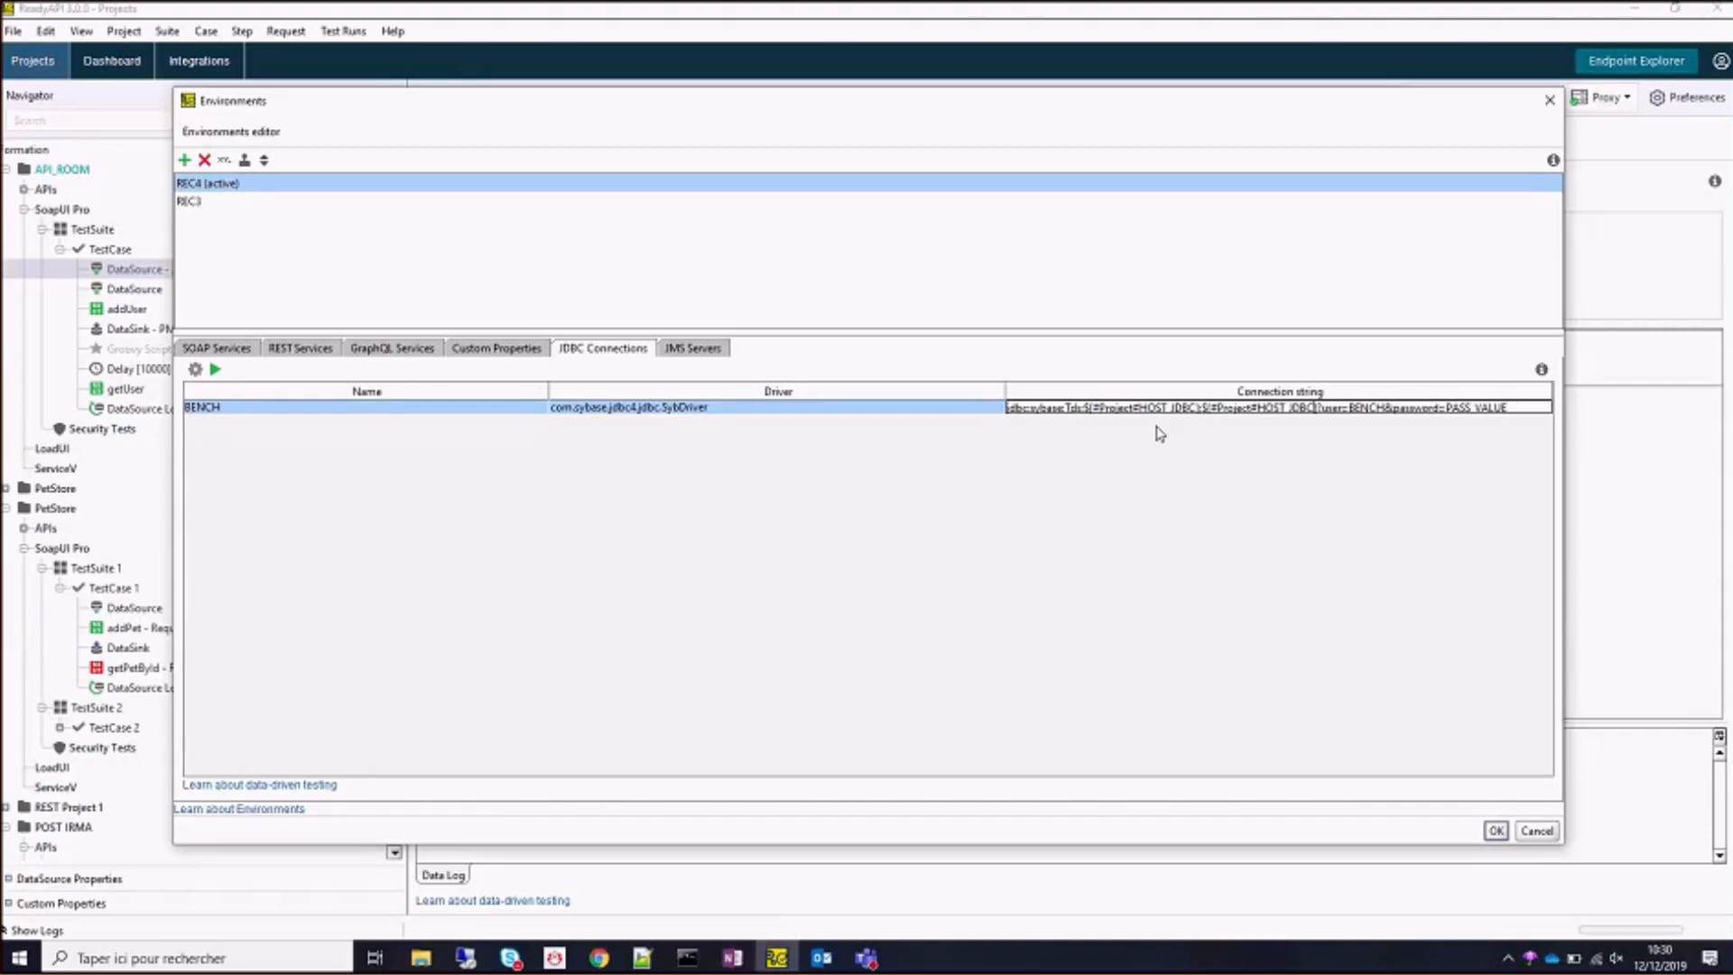
{"action": "key", "text": "Left"}
{"action": "key", "text": "shift+Left"}
{"action": "key", "text": "shift+Left"}
{"action": "key", "text": "shift+Left"}
{"action": "key", "text": "shift+Left"}
{"action": "type", "text": "PORT"}
{"action": "key", "text": "ctrl+a"}
{"action": "key", "text": "ctrl+c"}
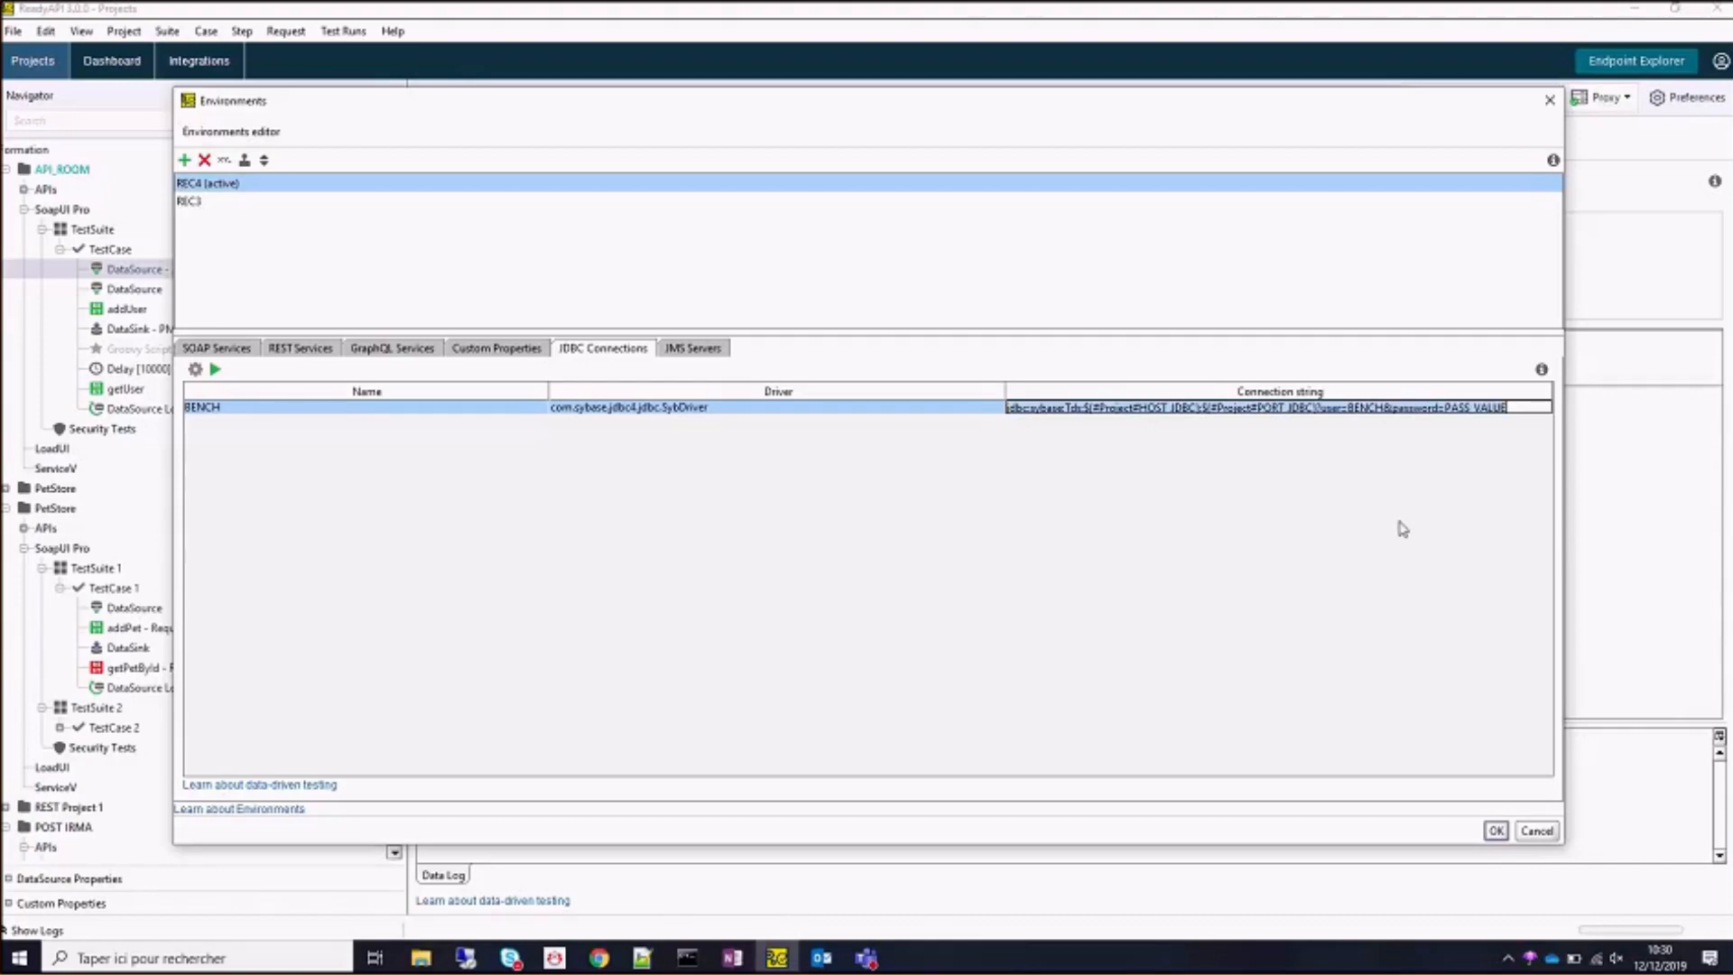
{"action": "left_click", "coordinate": [1496, 830]}
Reopen the environment configuration, compare the BENCH JDBC connection strings of REC4 and REC3, and close it without editing.
{"action": "left_click", "coordinate": [1431, 97]}
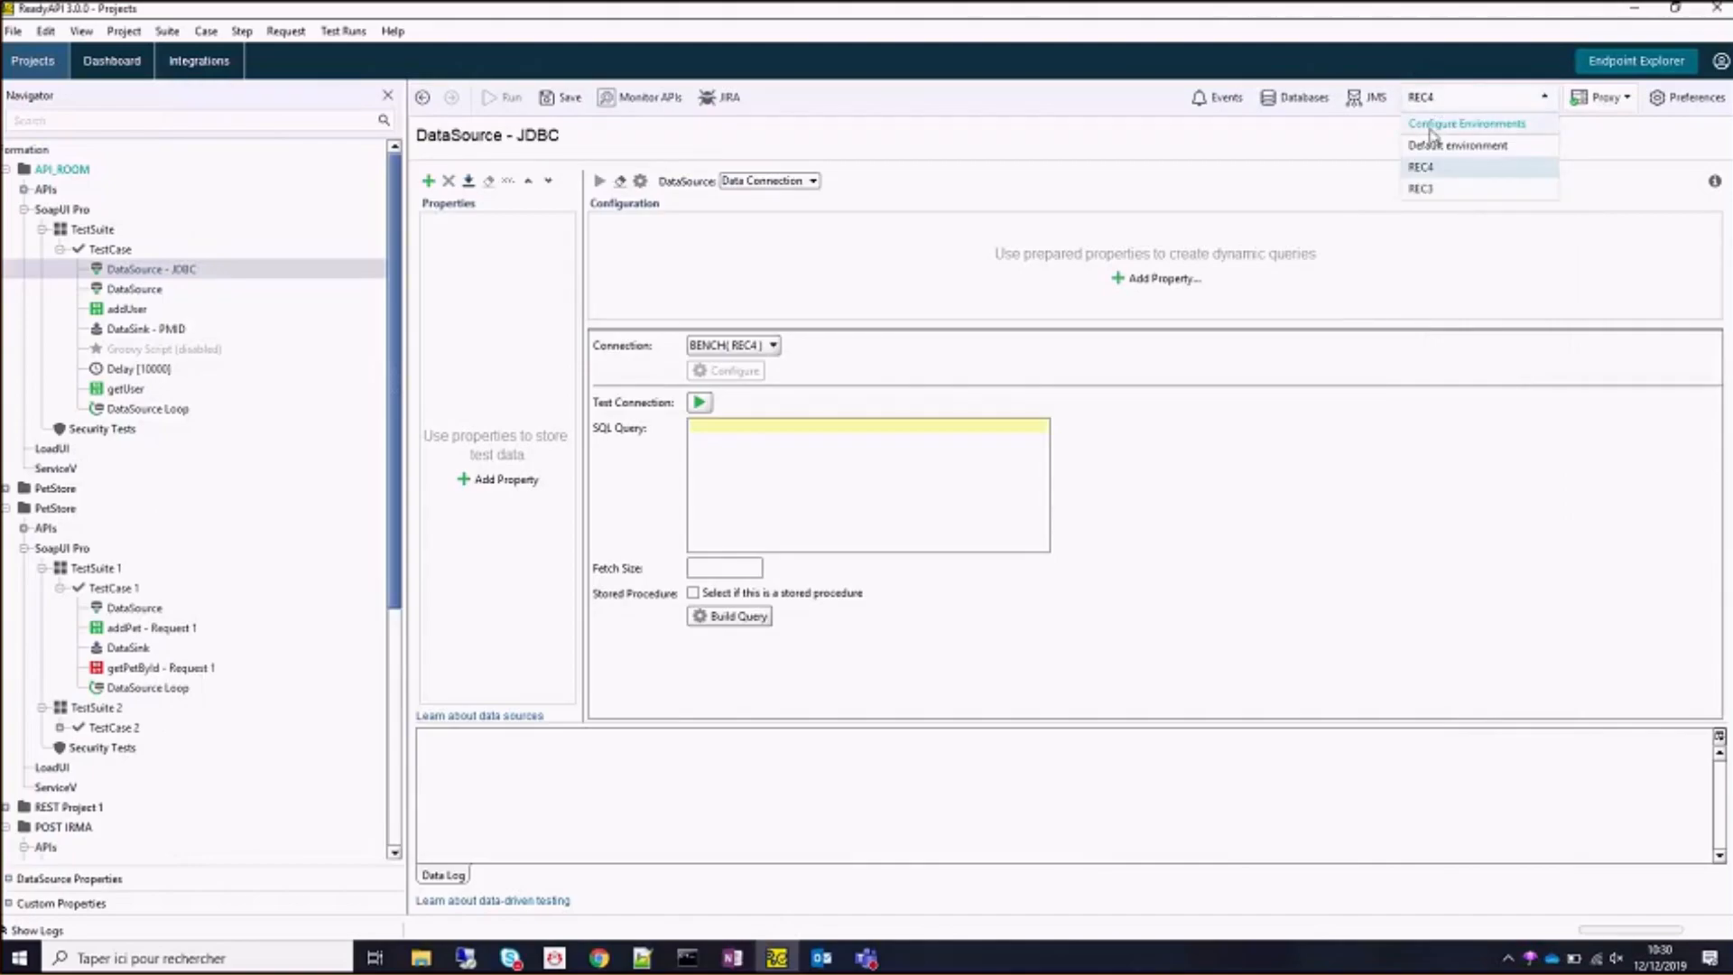
{"action": "left_click", "coordinate": [1453, 124]}
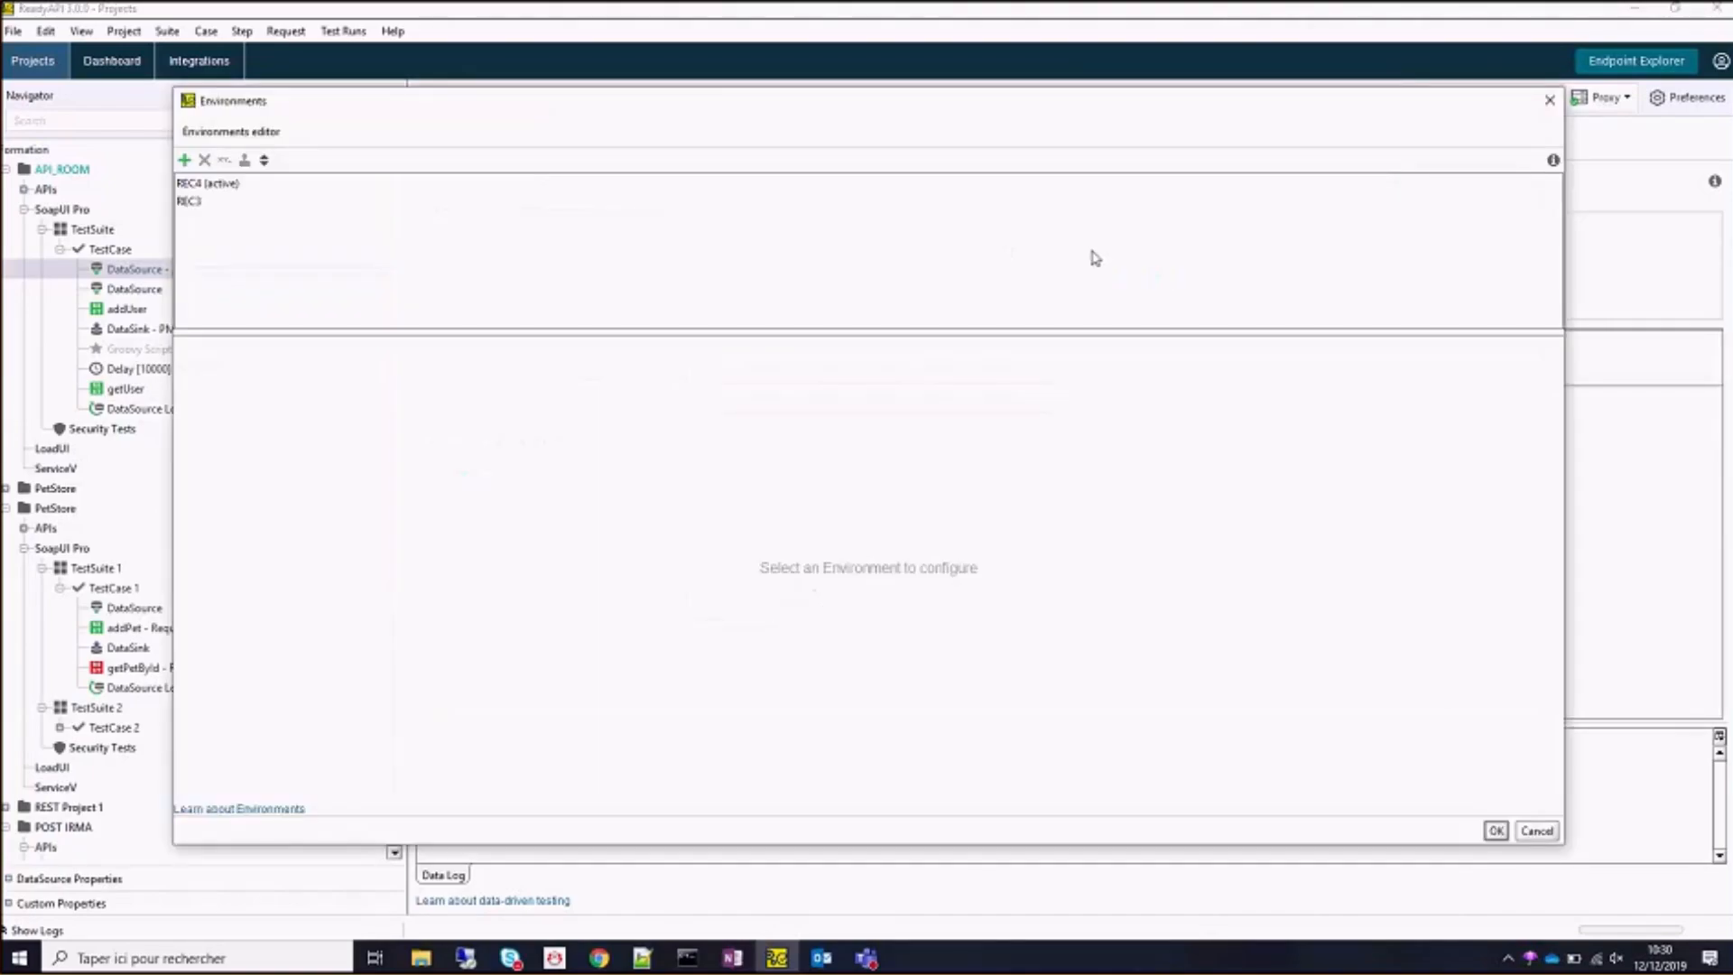
{"action": "left_click", "coordinate": [210, 184]}
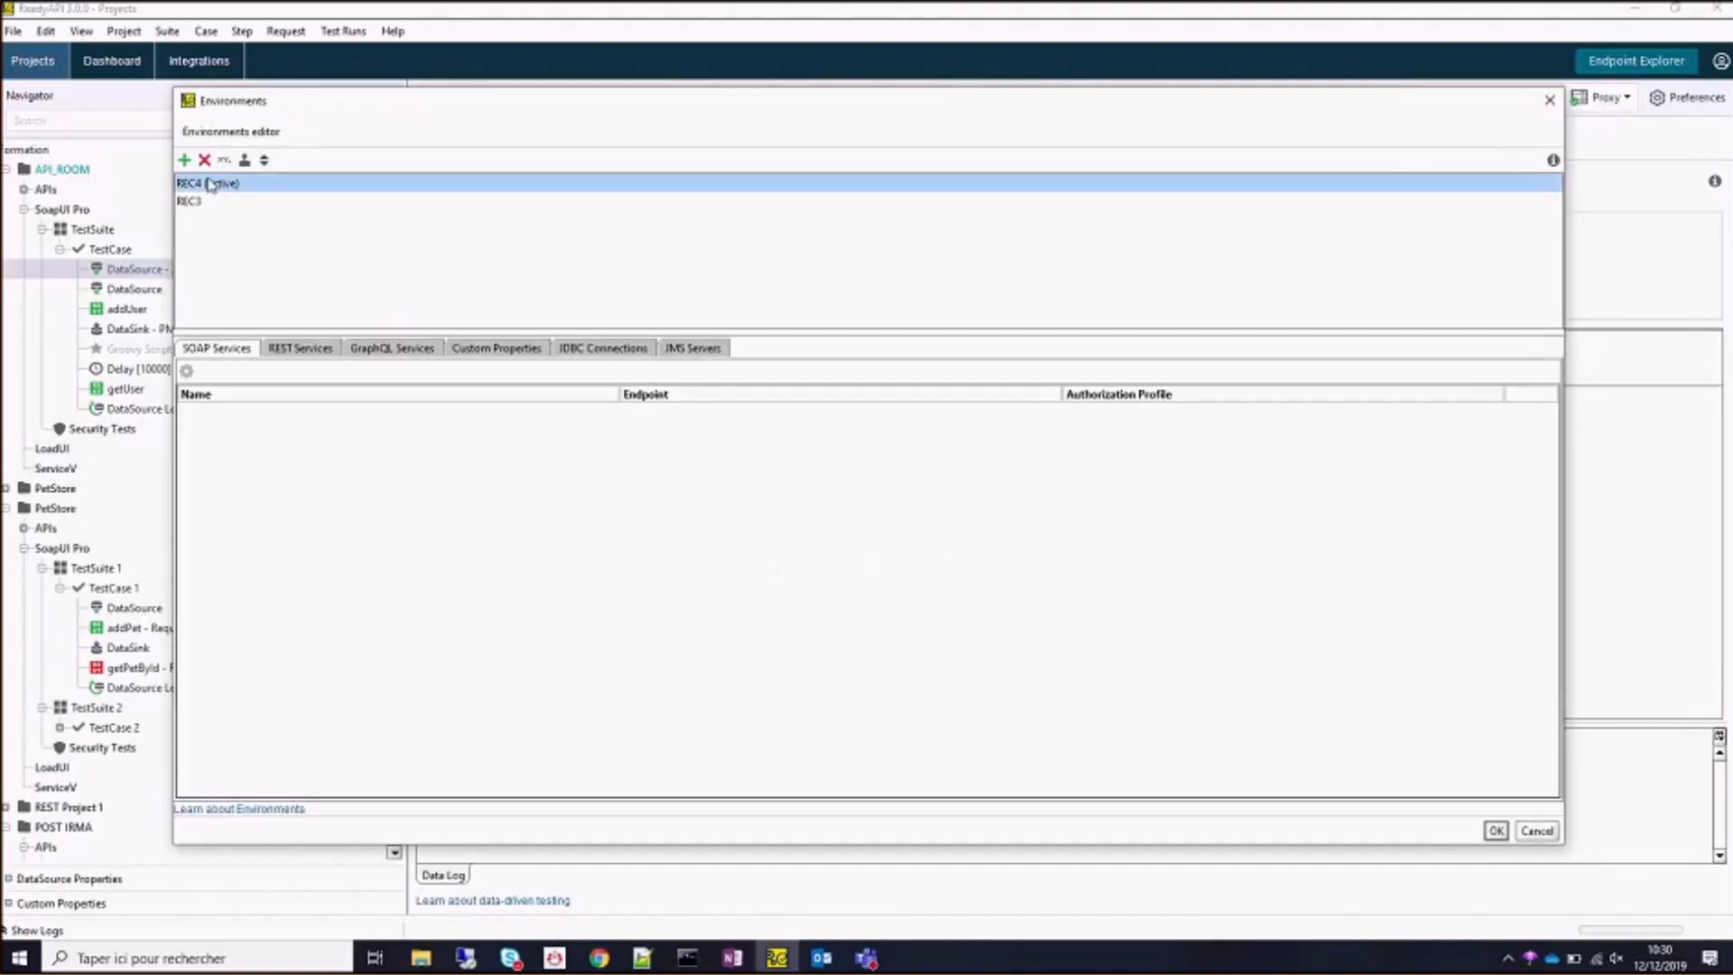
{"action": "left_click", "coordinate": [570, 347]}
{"action": "left_click", "coordinate": [636, 408]}
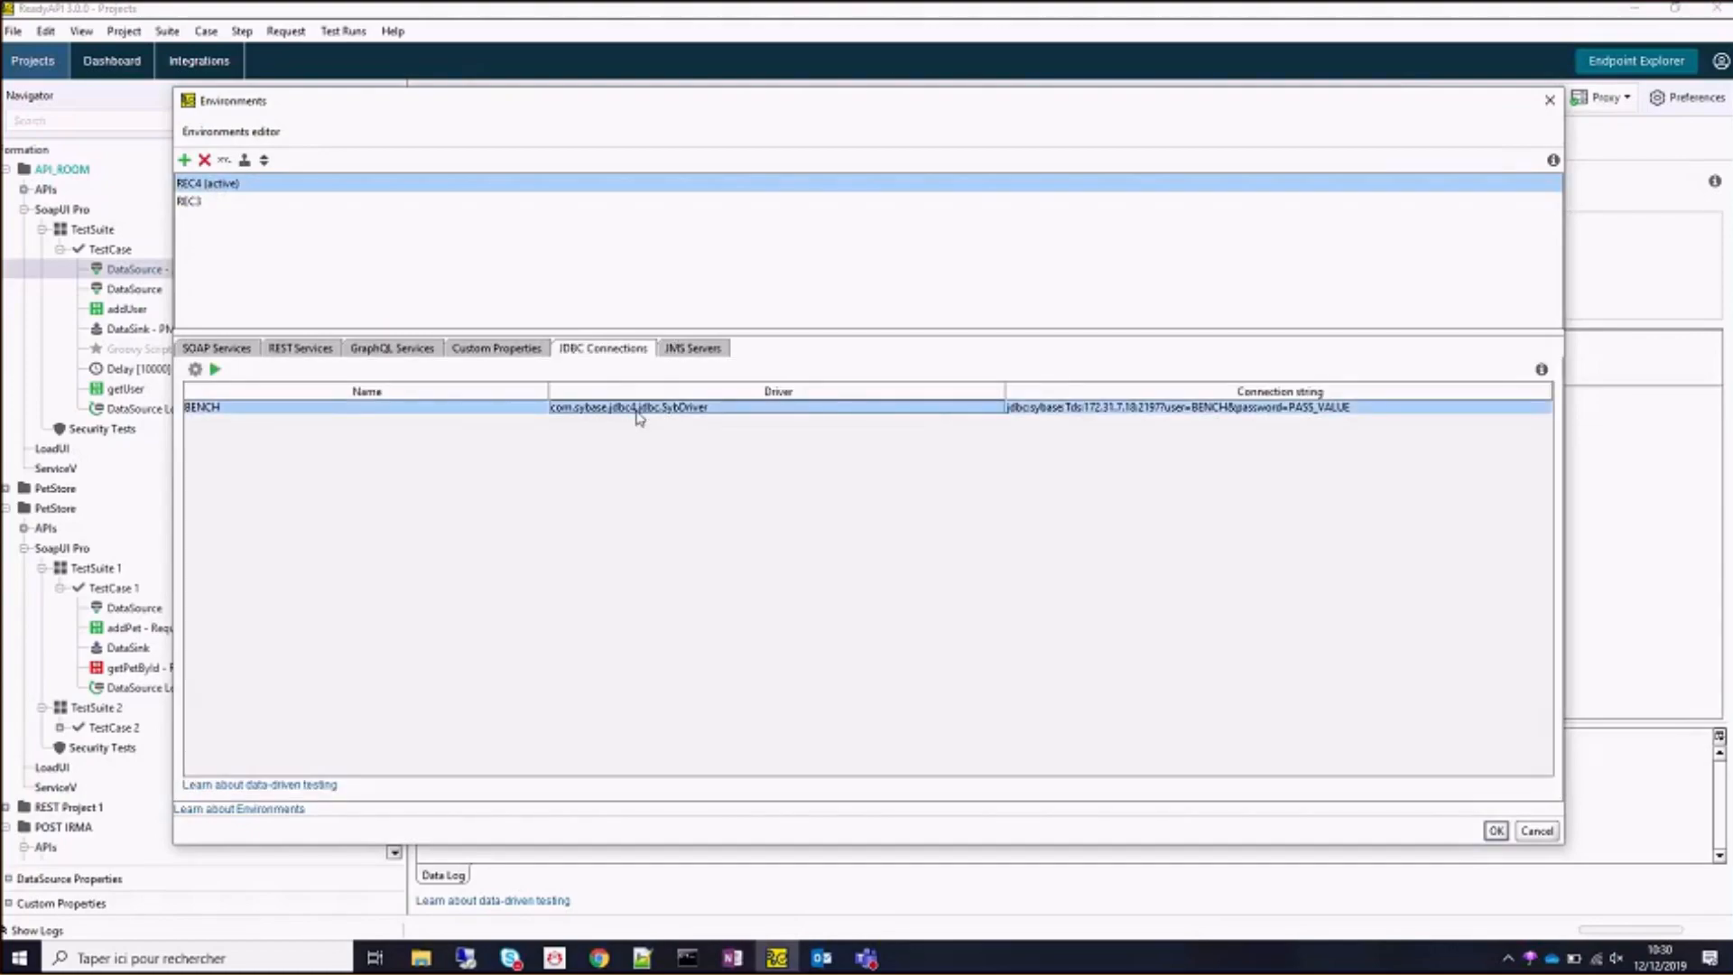
{"action": "left_click", "coordinate": [456, 201]}
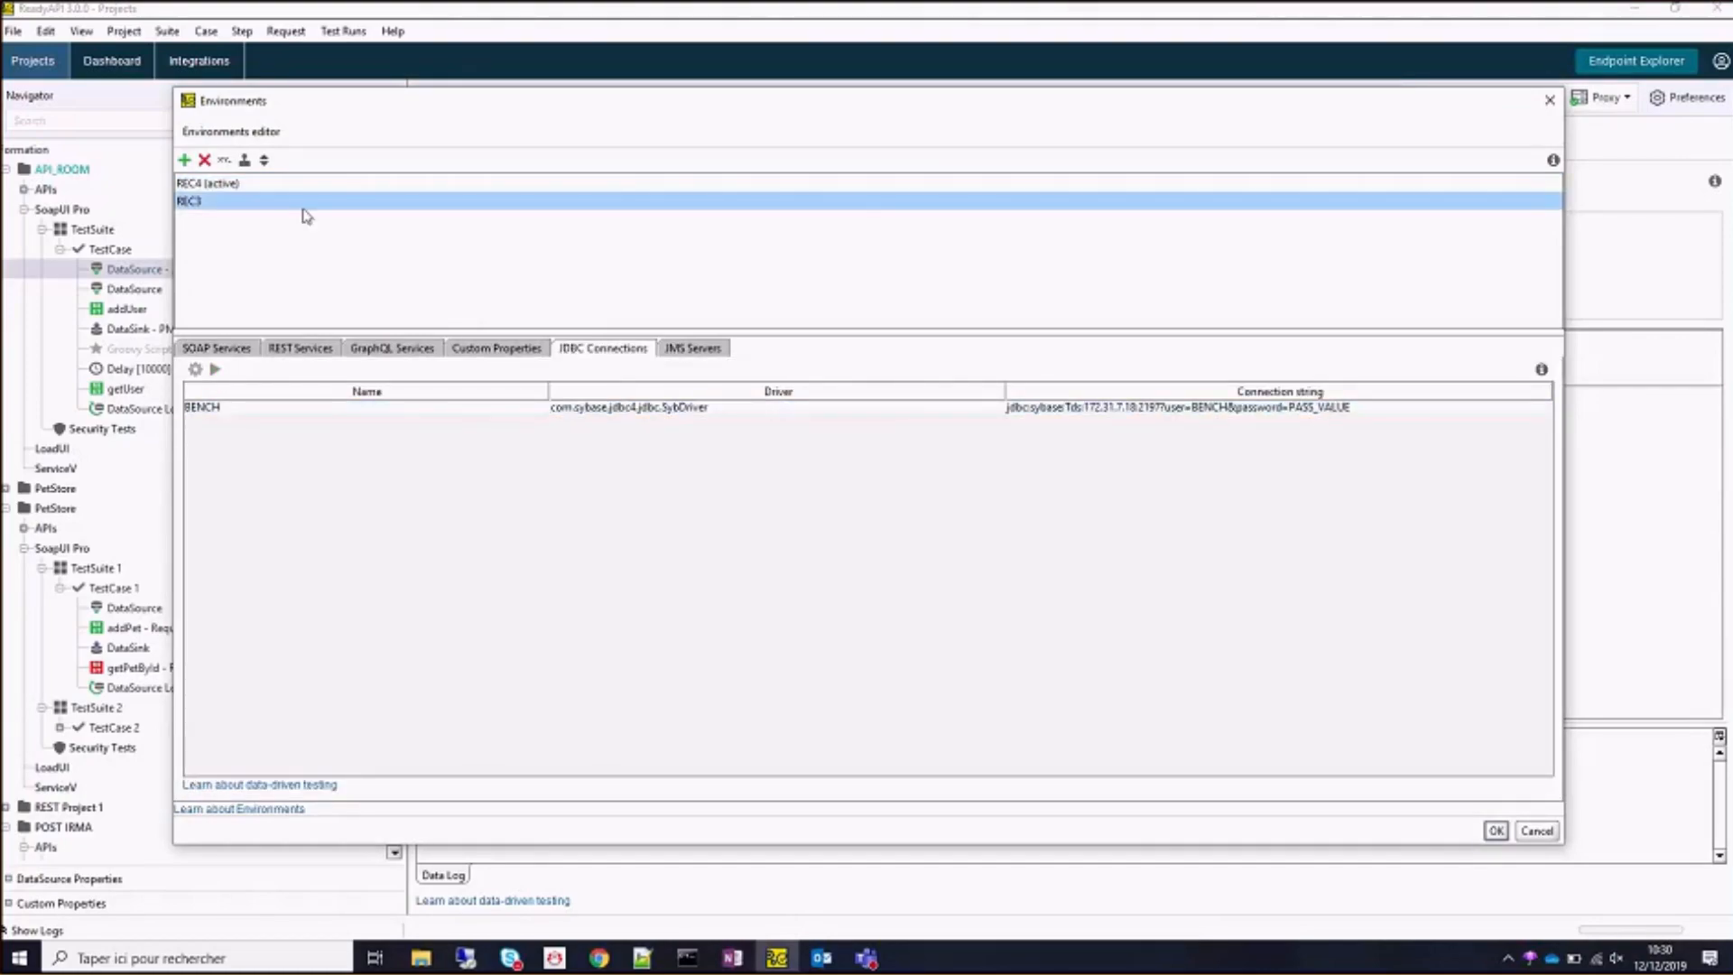
{"action": "left_click", "coordinate": [271, 187]}
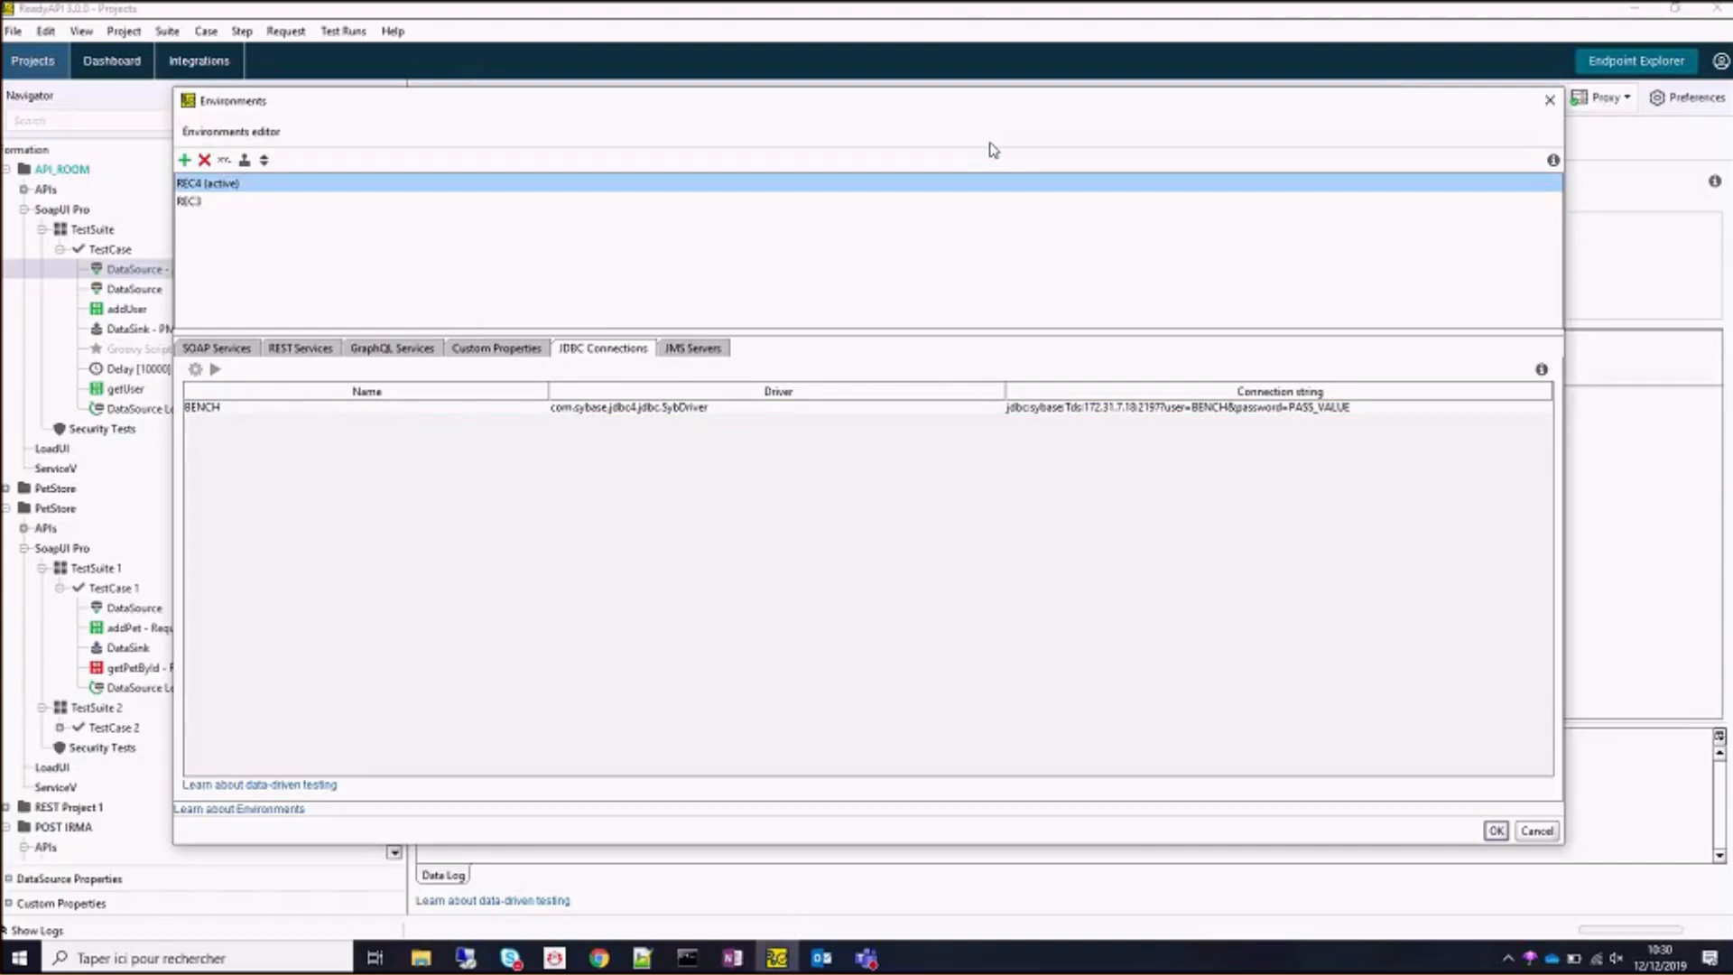
{"action": "left_click", "coordinate": [1546, 98]}
Replace BENCH's whole connection string in the project's database connections with the copied HOST_JDBC and PORT_JDBC version, and save.
{"action": "left_click", "coordinate": [1300, 98]}
{"action": "left_click", "coordinate": [1134, 198]}
{"action": "double_click", "coordinate": [1138, 202]}
{"action": "left_click_drag", "start_coordinate": [1088, 198], "coordinate": [1160, 199]}
{"action": "key", "text": "ctrl+v"}
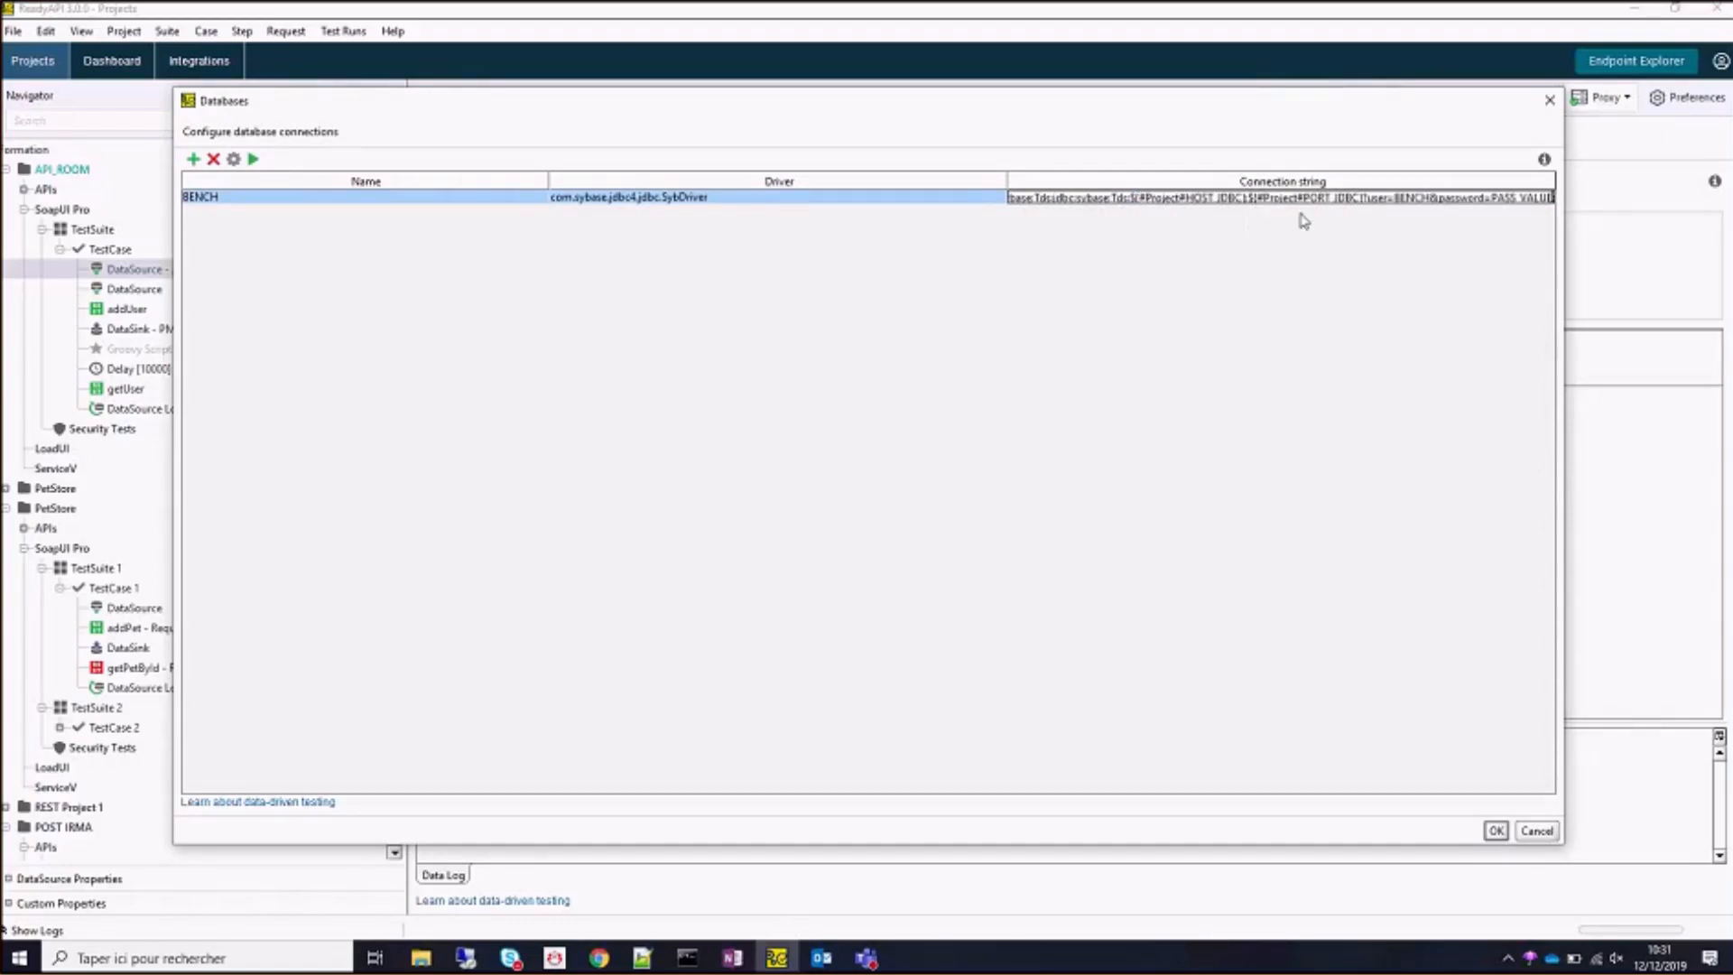
{"action": "key", "text": "ctrl+a"}
{"action": "key", "text": "ctrl+v"}
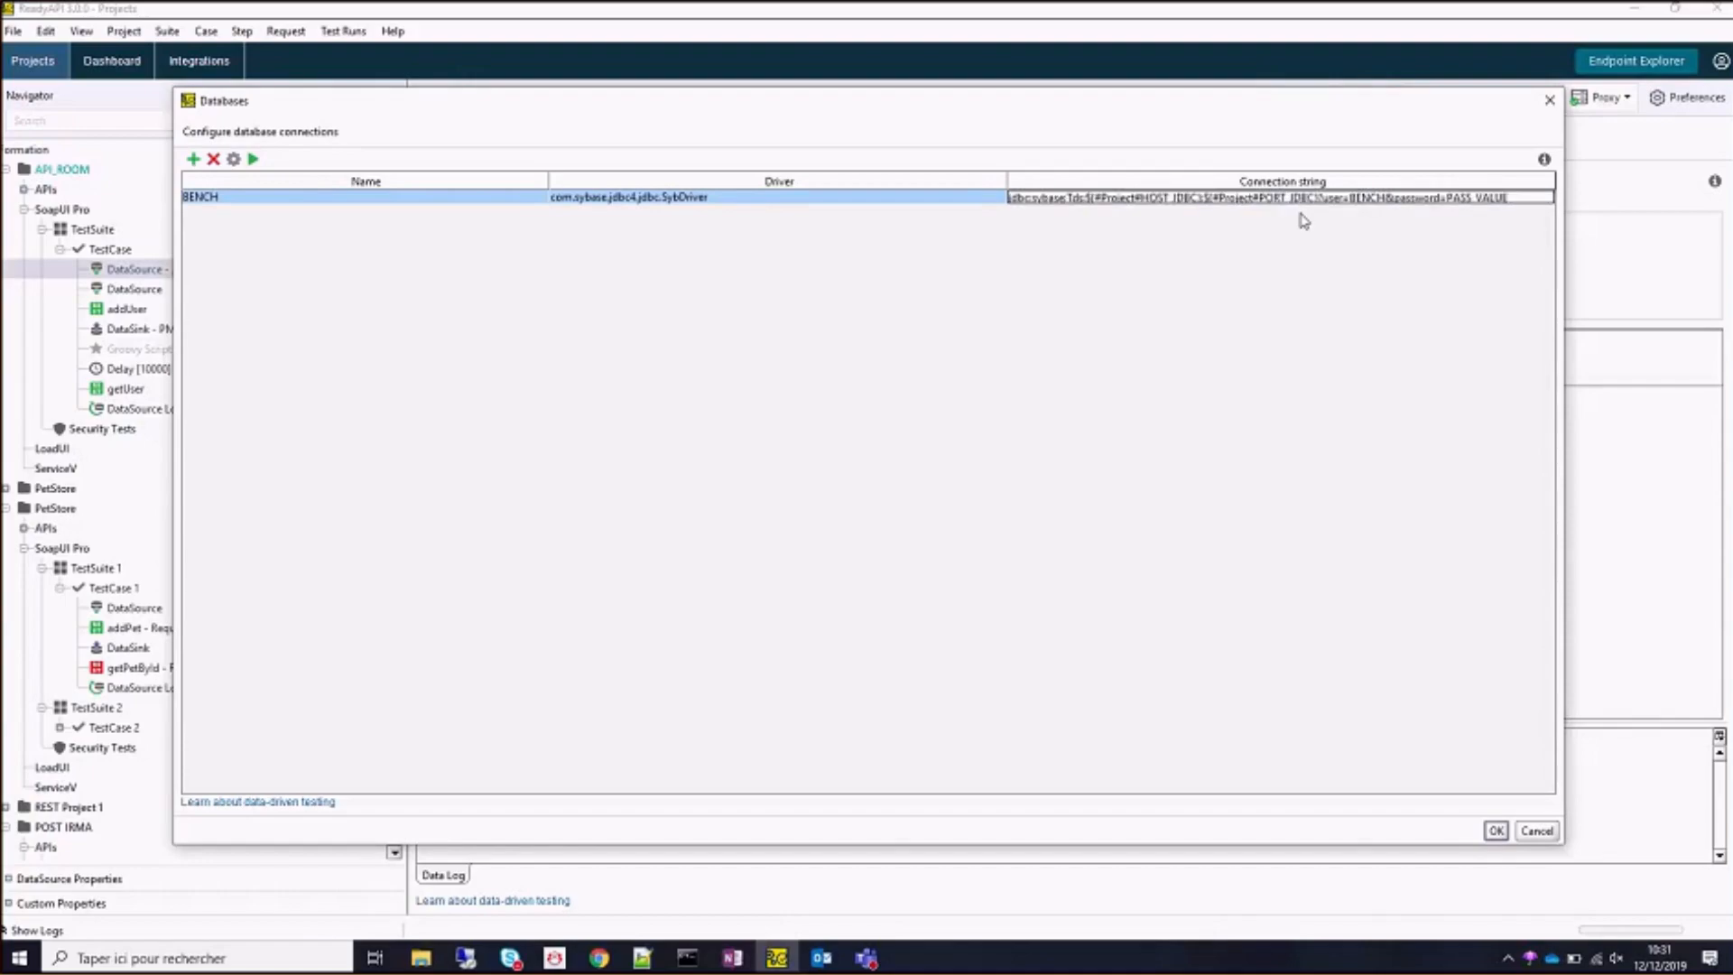
{"action": "left_click", "coordinate": [1495, 831]}
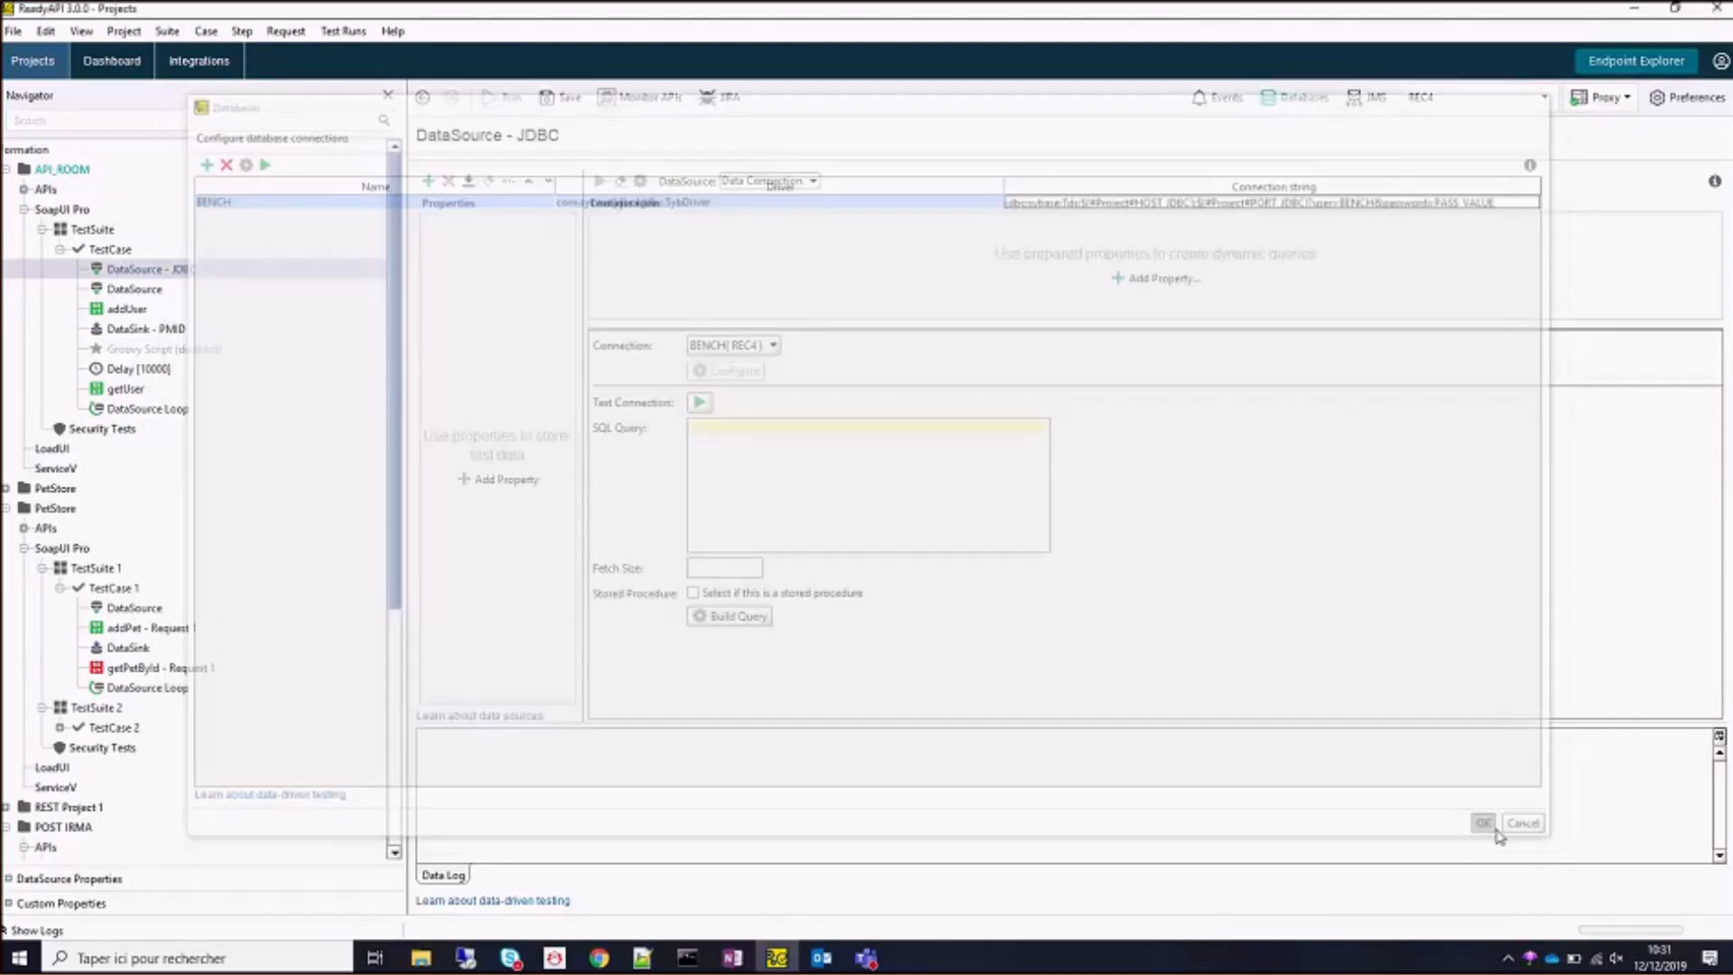
Check the JDBC connections of REC4 and REC3 in the environment configuration again, then close it.
{"action": "left_click", "coordinate": [1463, 94]}
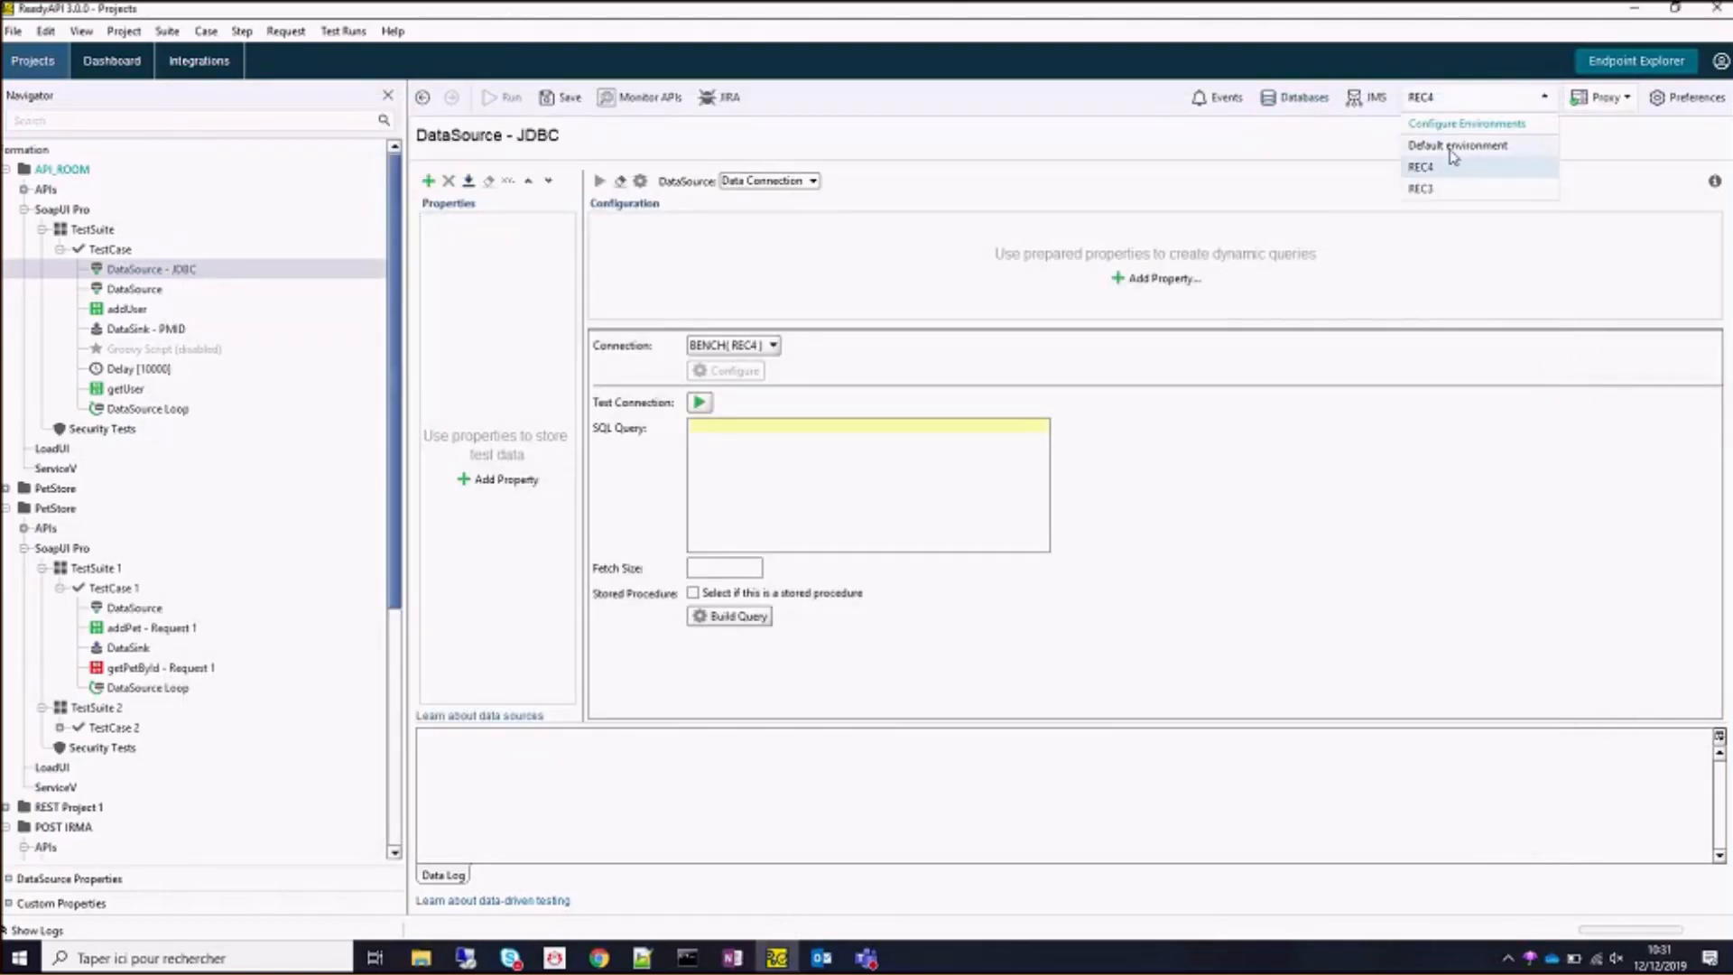
{"action": "left_click", "coordinate": [1460, 124]}
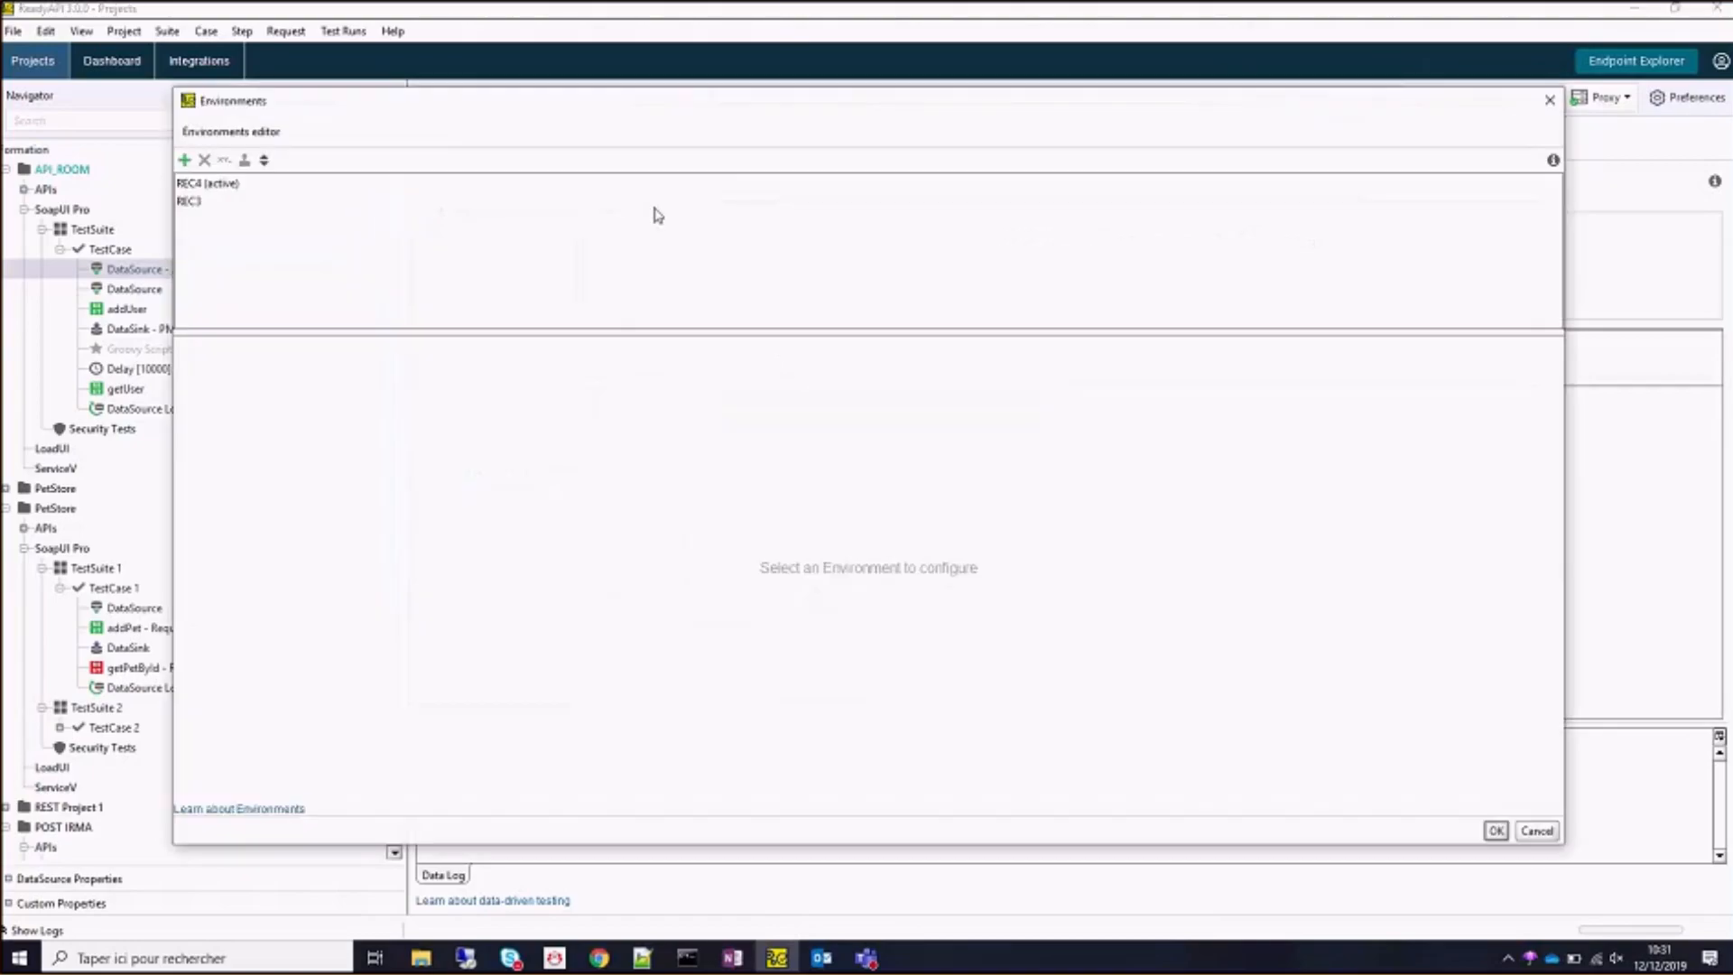
{"action": "left_click", "coordinate": [201, 184]}
{"action": "left_click", "coordinate": [614, 349]}
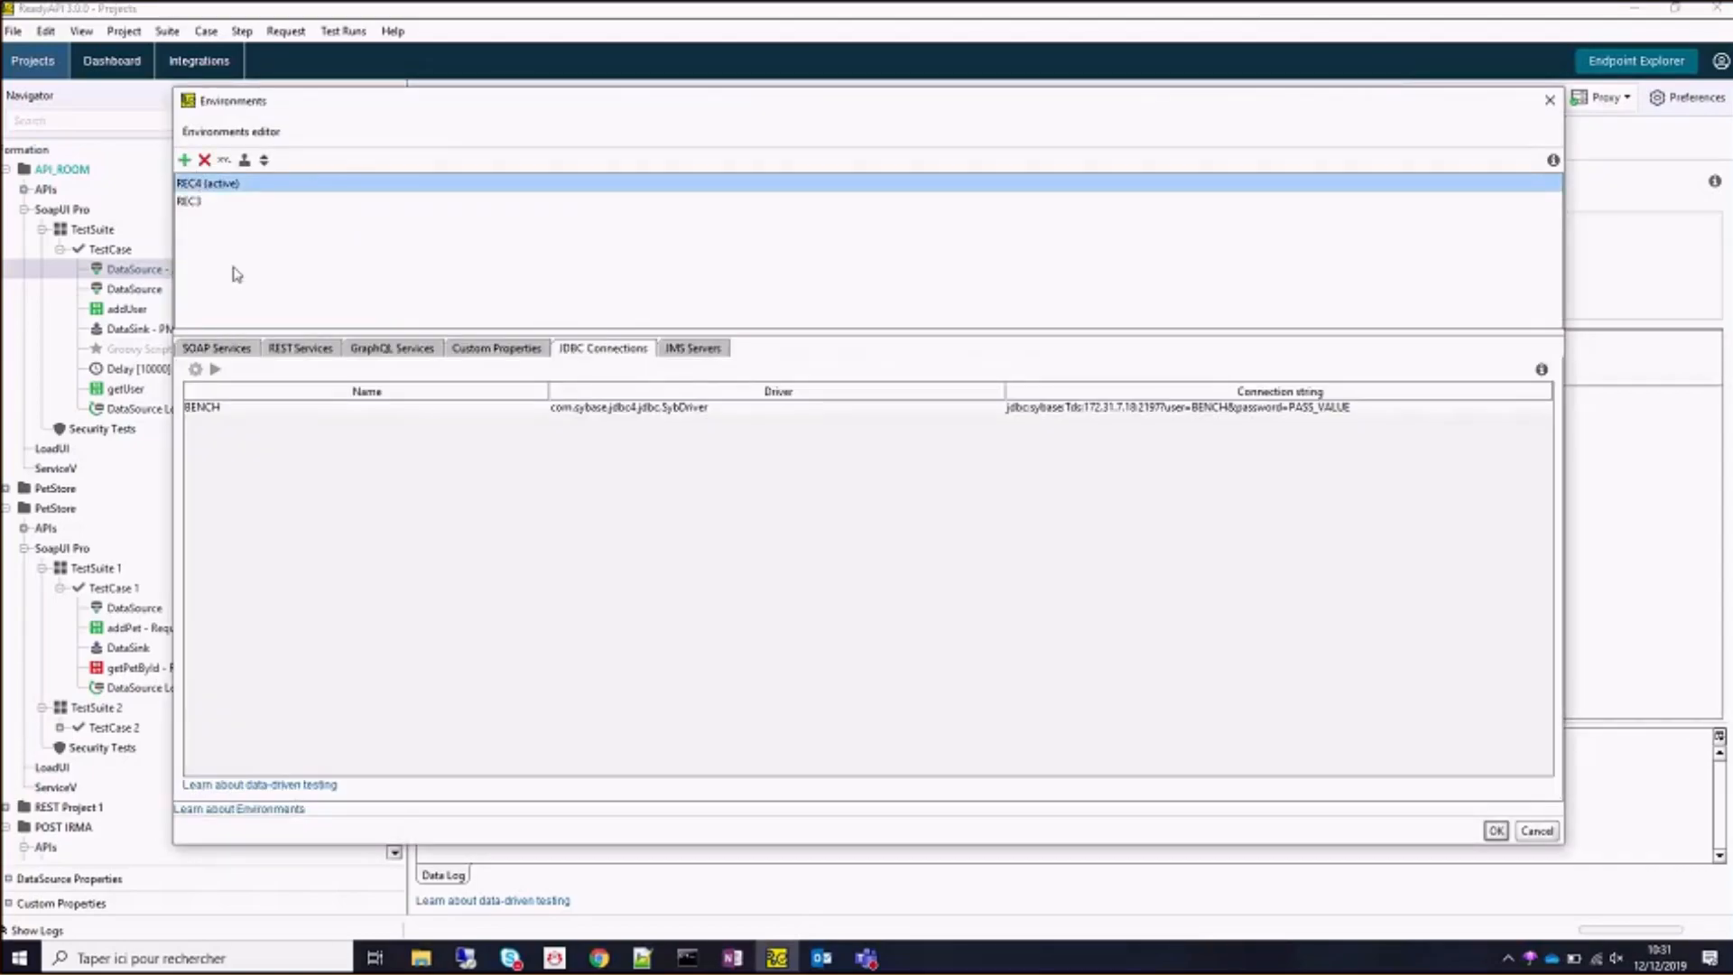
{"action": "left_click", "coordinate": [208, 202]}
{"action": "left_click", "coordinate": [980, 187]}
{"action": "left_click", "coordinate": [1549, 100]}
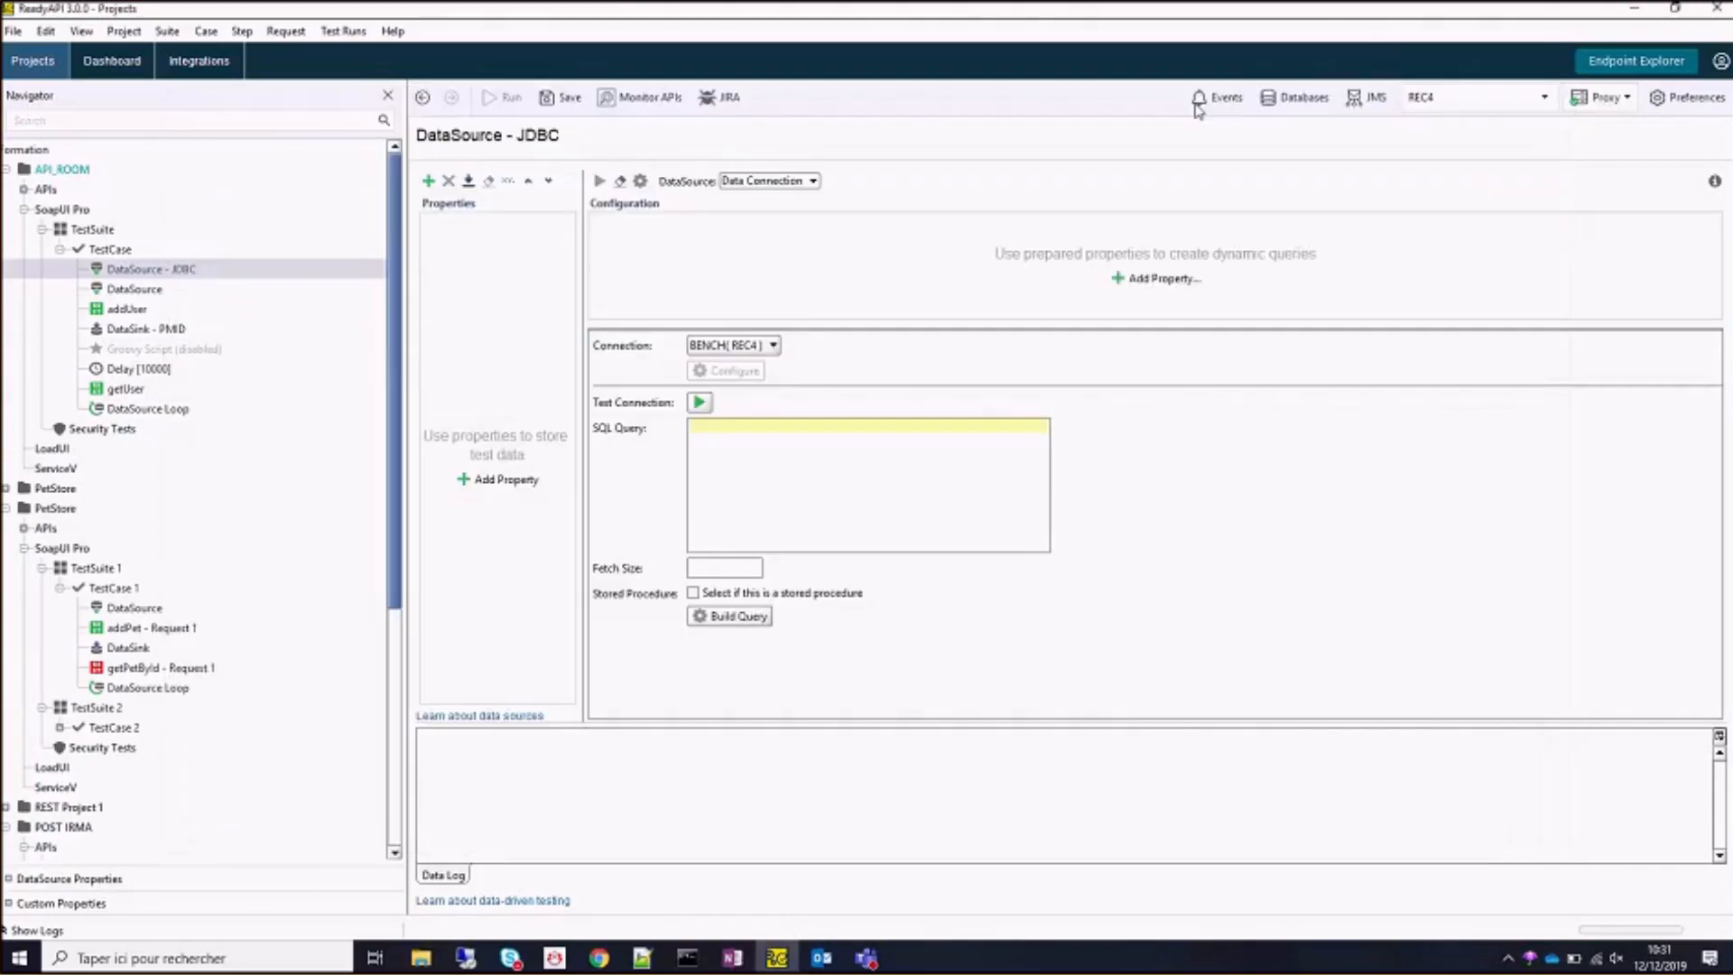
Overwrite the project-level BENCH connection string once more with the copied string using ${#Project#HOST_JDBC} and ${#Project#PORT_JDBC}, and confirm.
{"action": "left_click", "coordinate": [1304, 99]}
{"action": "left_click", "coordinate": [632, 197]}
{"action": "left_click", "coordinate": [1102, 196]}
{"action": "left_click", "coordinate": [1102, 197]}
{"action": "key", "text": "ctrl+a"}
{"action": "key", "text": "ctrl+v"}
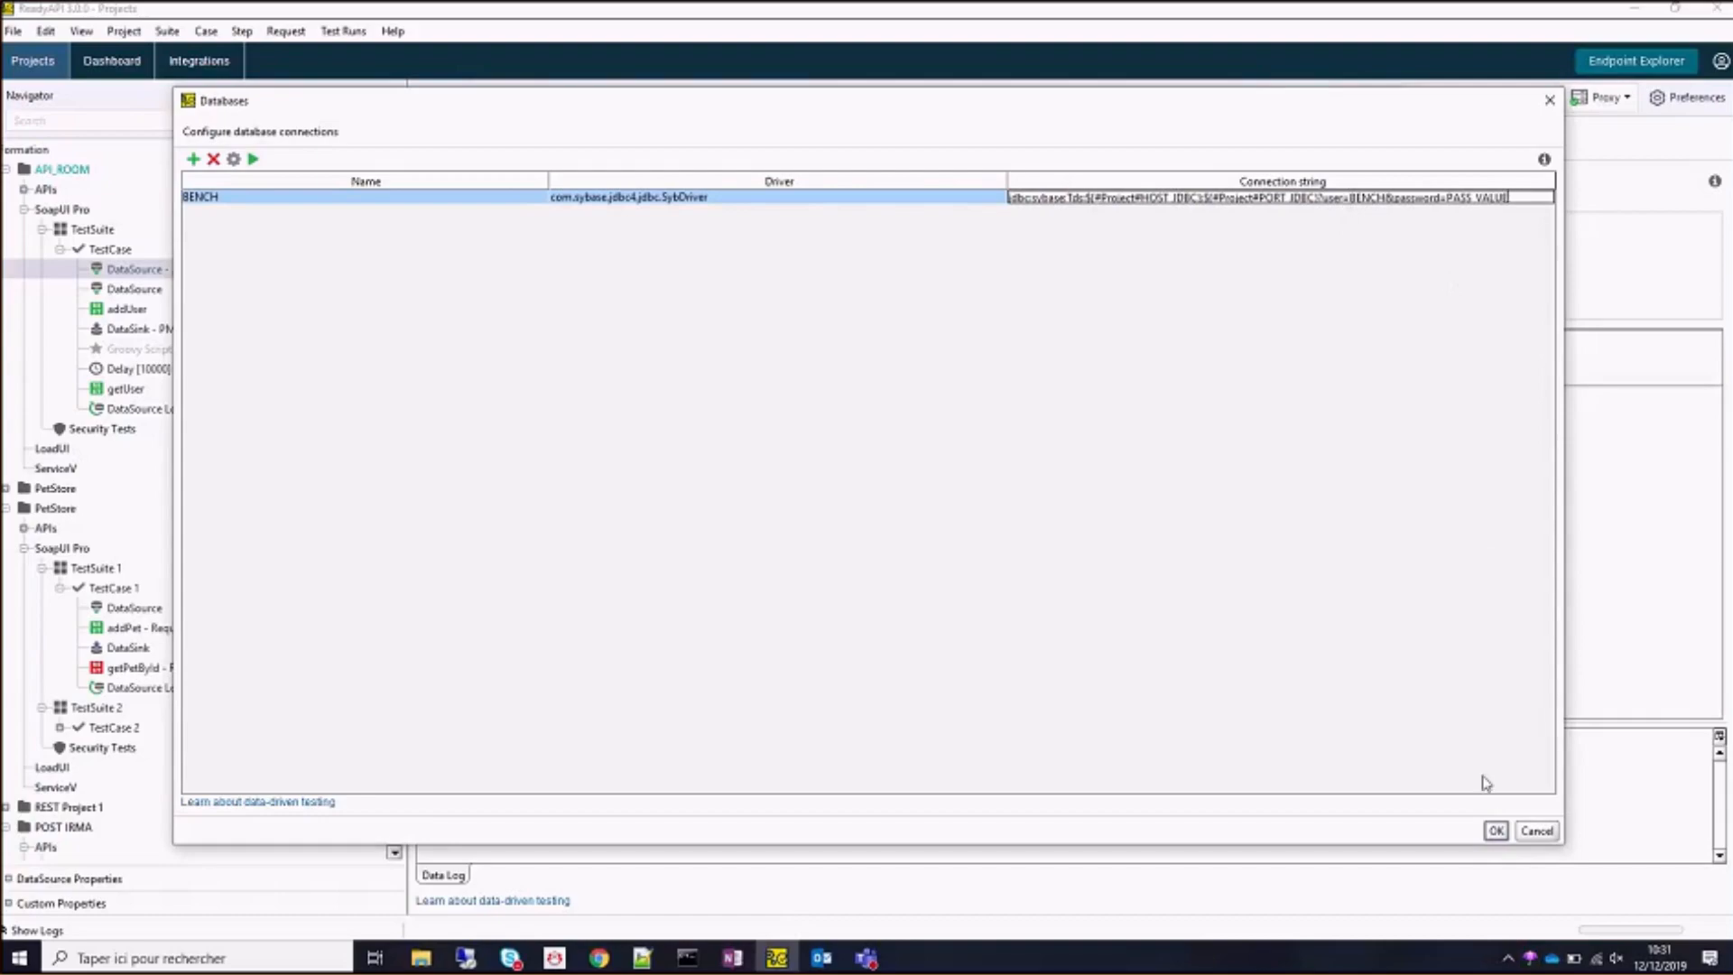
{"action": "left_click", "coordinate": [1495, 828]}
Activate the Default environment, and replace REC4's BENCH connection string with the copied parameterized string in the environment configuration.
{"action": "left_click", "coordinate": [1472, 97]}
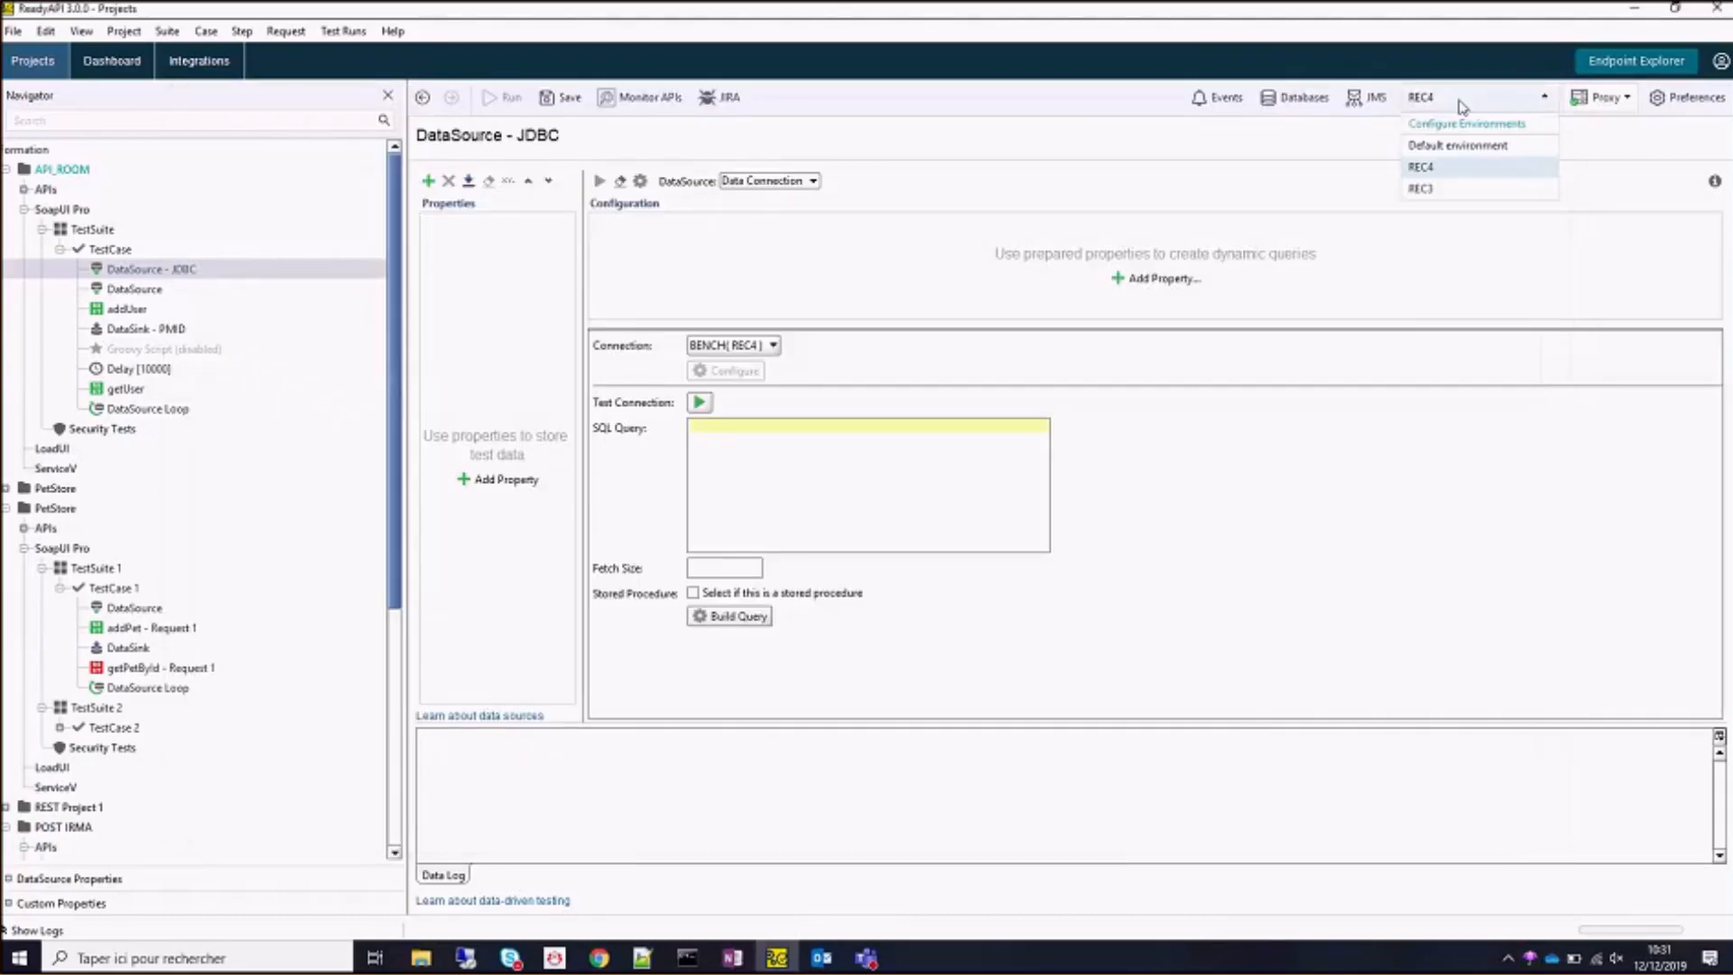
{"action": "left_click", "coordinate": [1443, 148]}
{"action": "left_click", "coordinate": [1444, 96]}
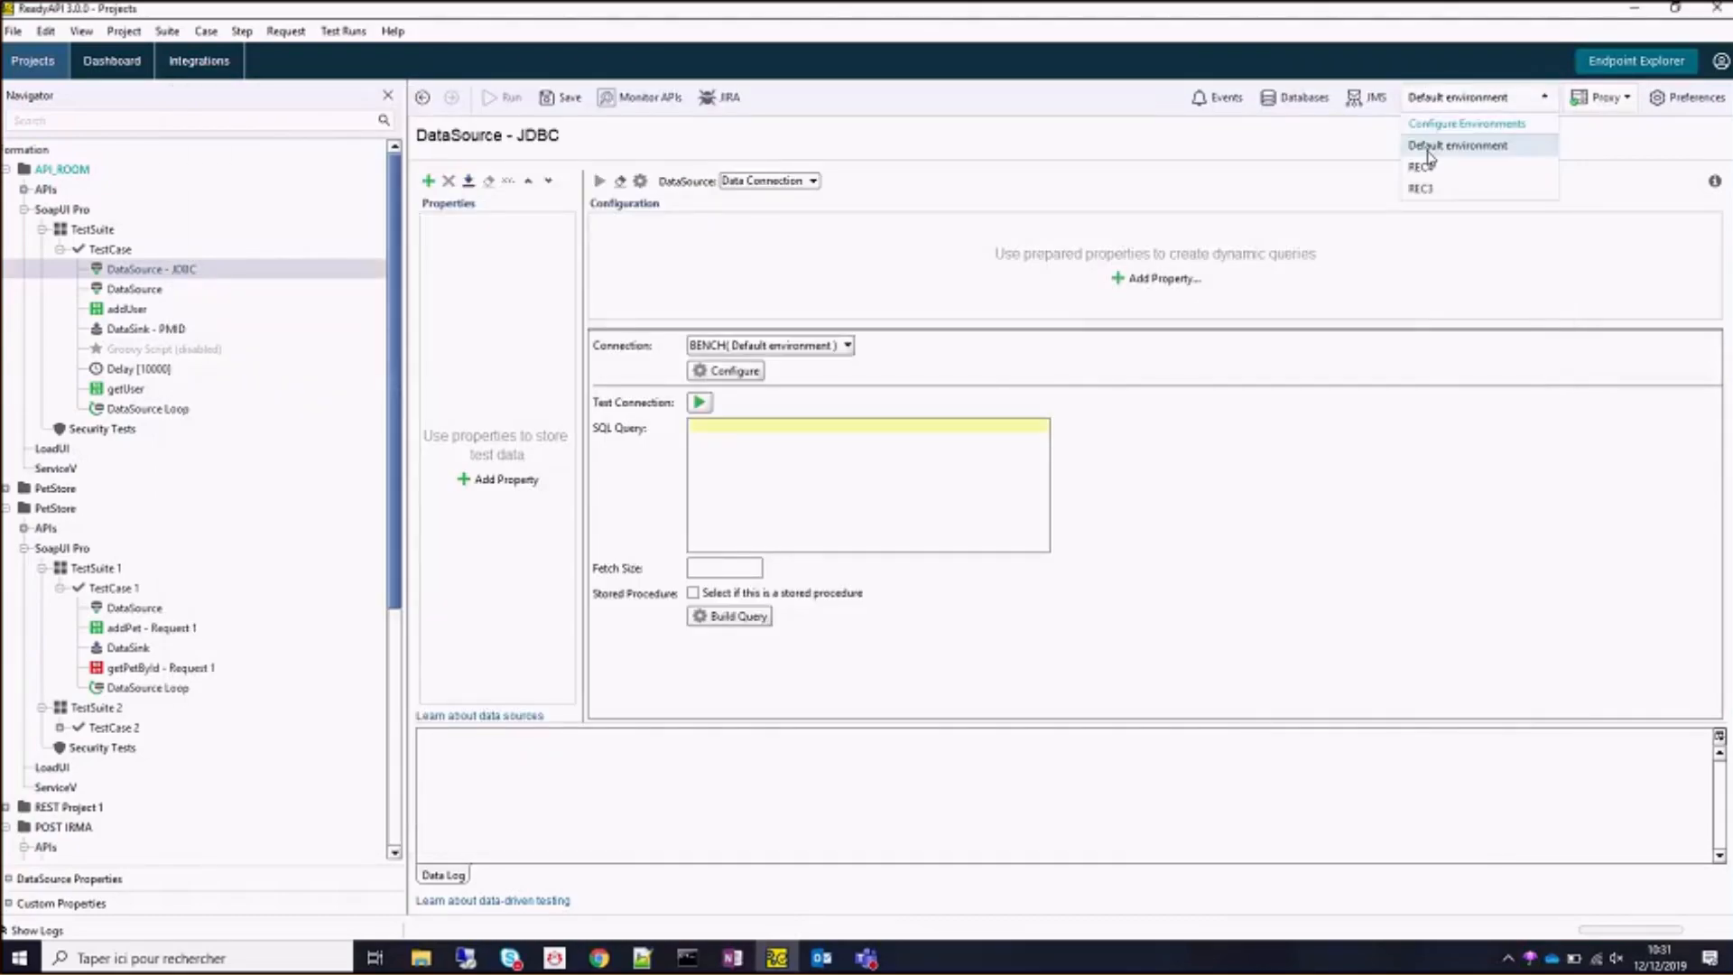
{"action": "left_click", "coordinate": [1454, 123]}
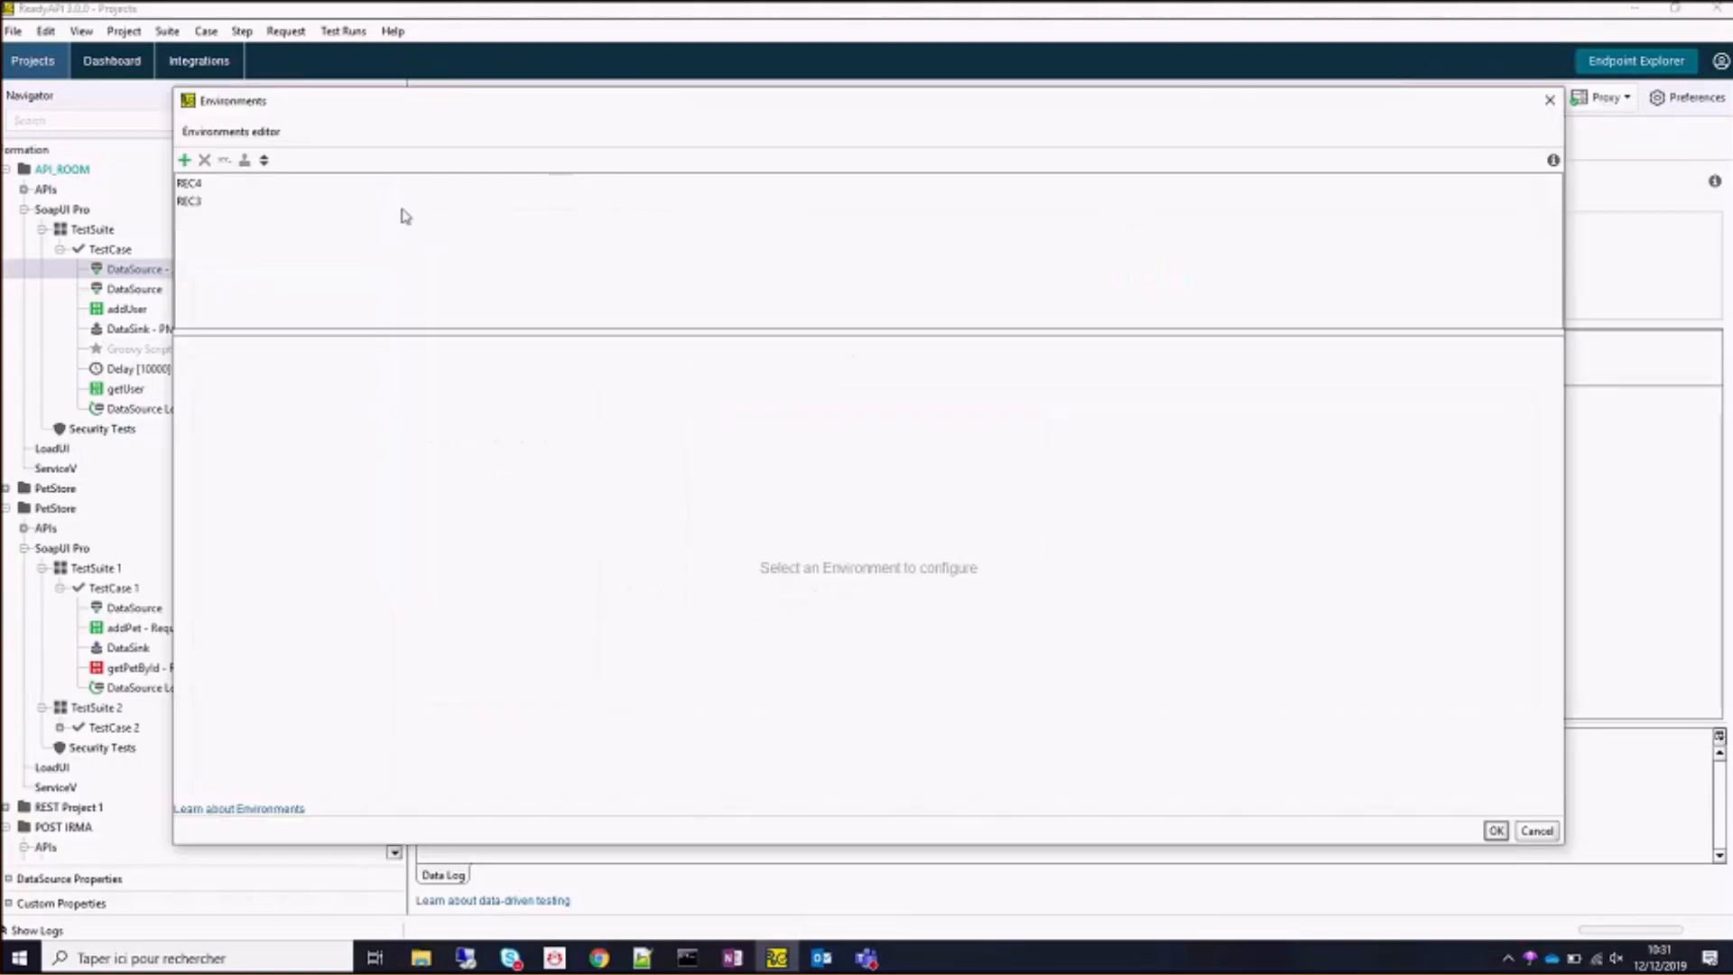
{"action": "left_click", "coordinate": [217, 185]}
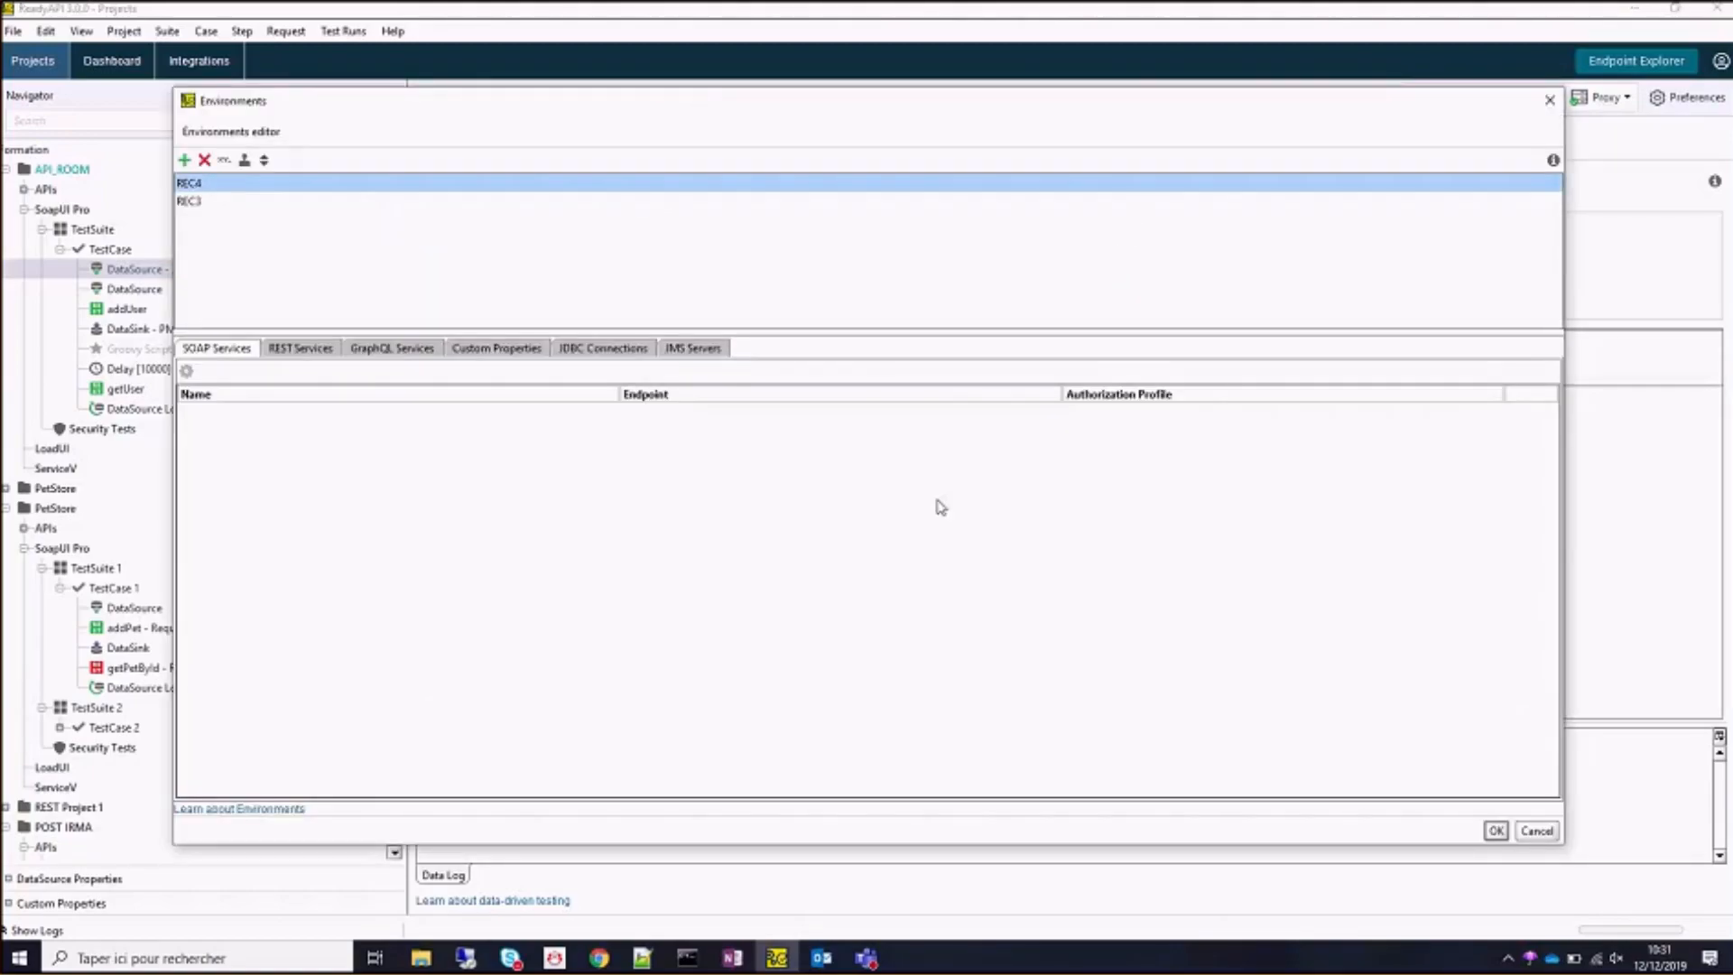
{"action": "left_click", "coordinate": [603, 359]}
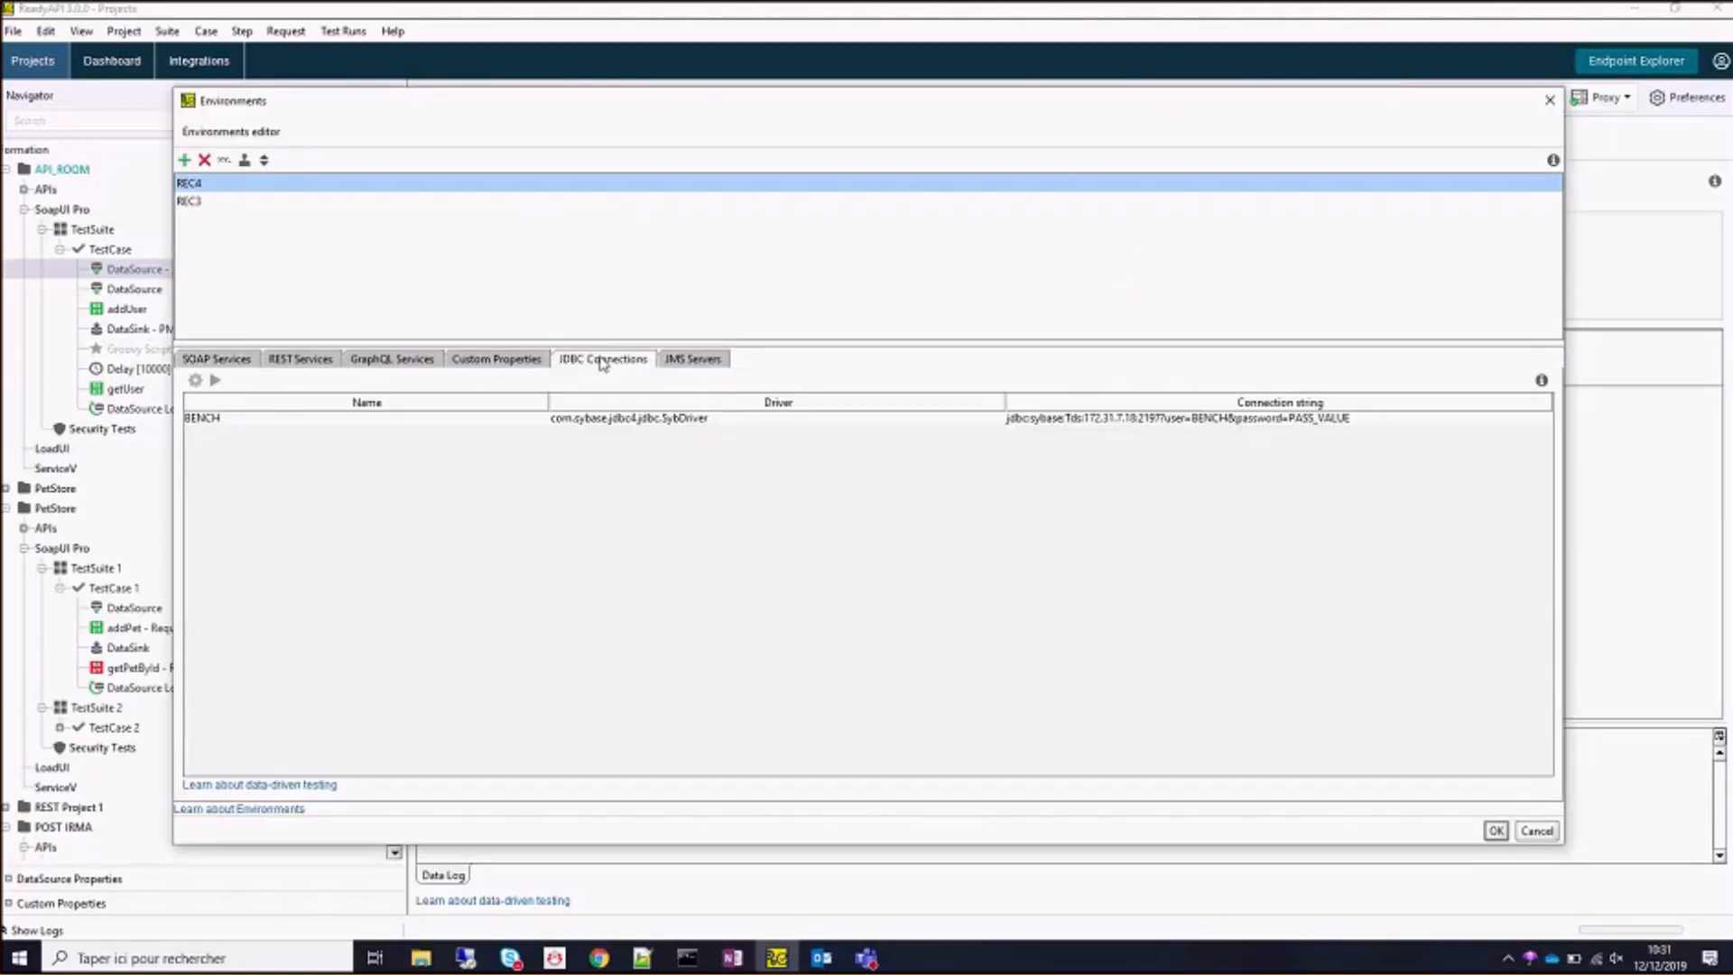
{"action": "left_click", "coordinate": [1154, 418]}
{"action": "key", "text": "ctrl+a"}
{"action": "key", "text": "ctrl+v"}
{"action": "left_click", "coordinate": [1495, 830]}
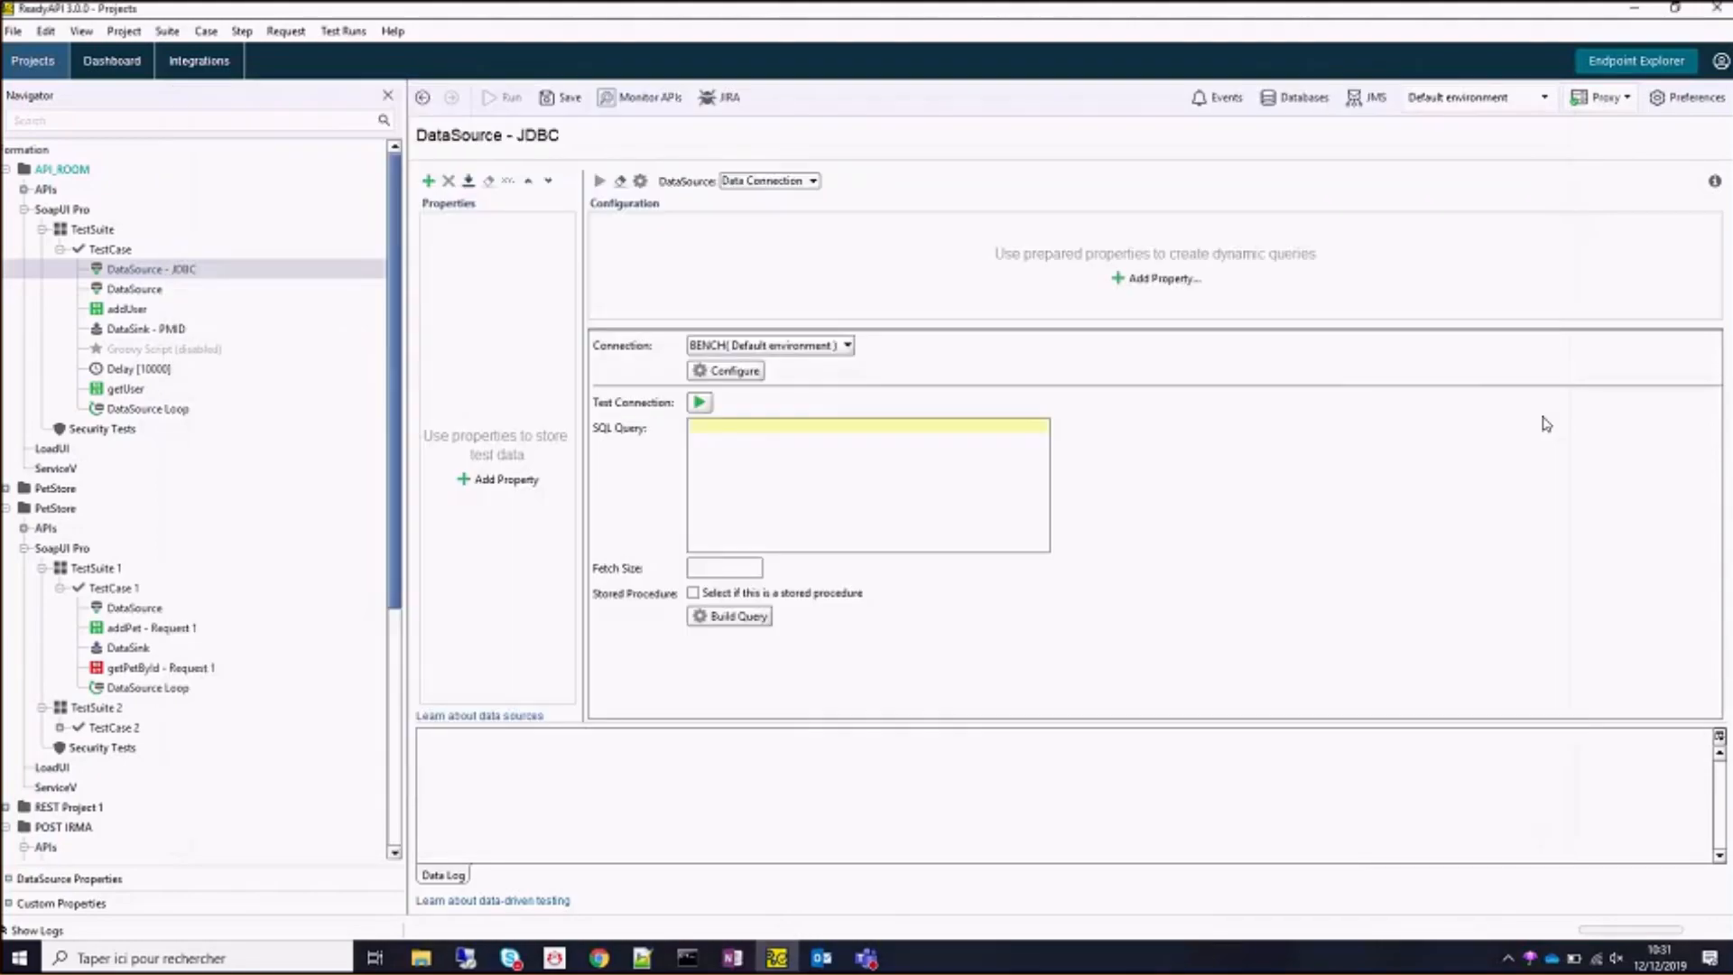
Reopen the environment configuration and inspect the BENCH JDBC connection of REC4 and of REC3.
{"action": "left_click", "coordinate": [1472, 96]}
{"action": "left_click", "coordinate": [1437, 124]}
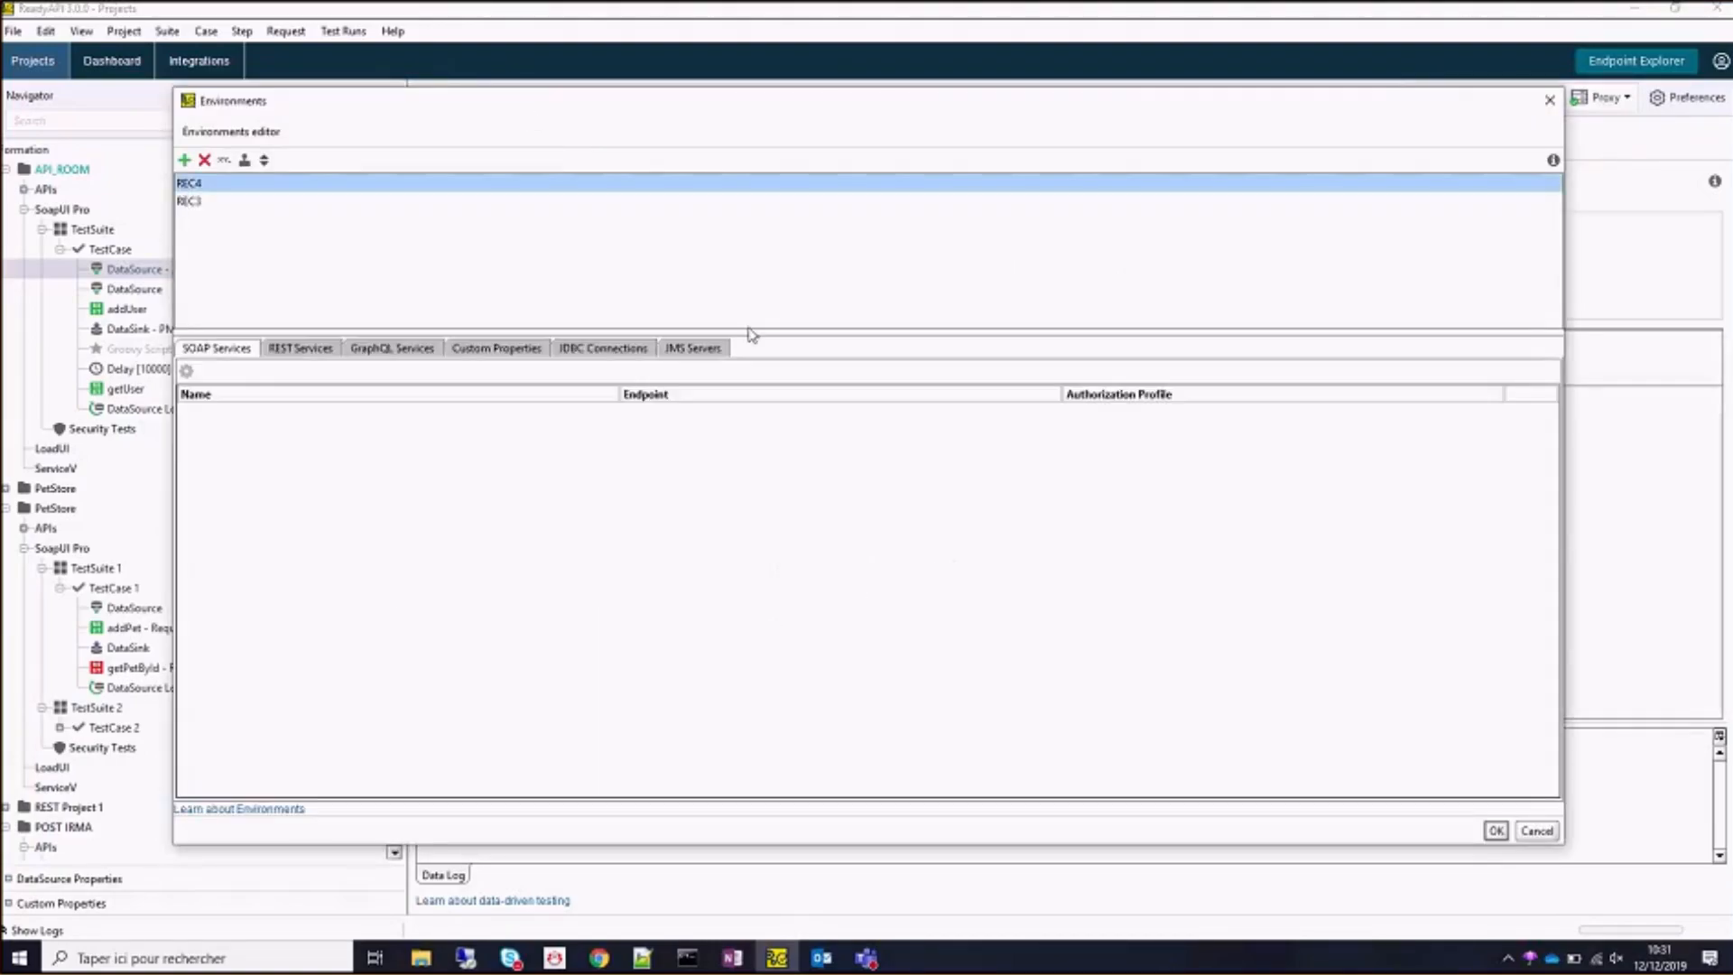
{"action": "left_click", "coordinate": [566, 349]}
{"action": "left_click", "coordinate": [812, 407]}
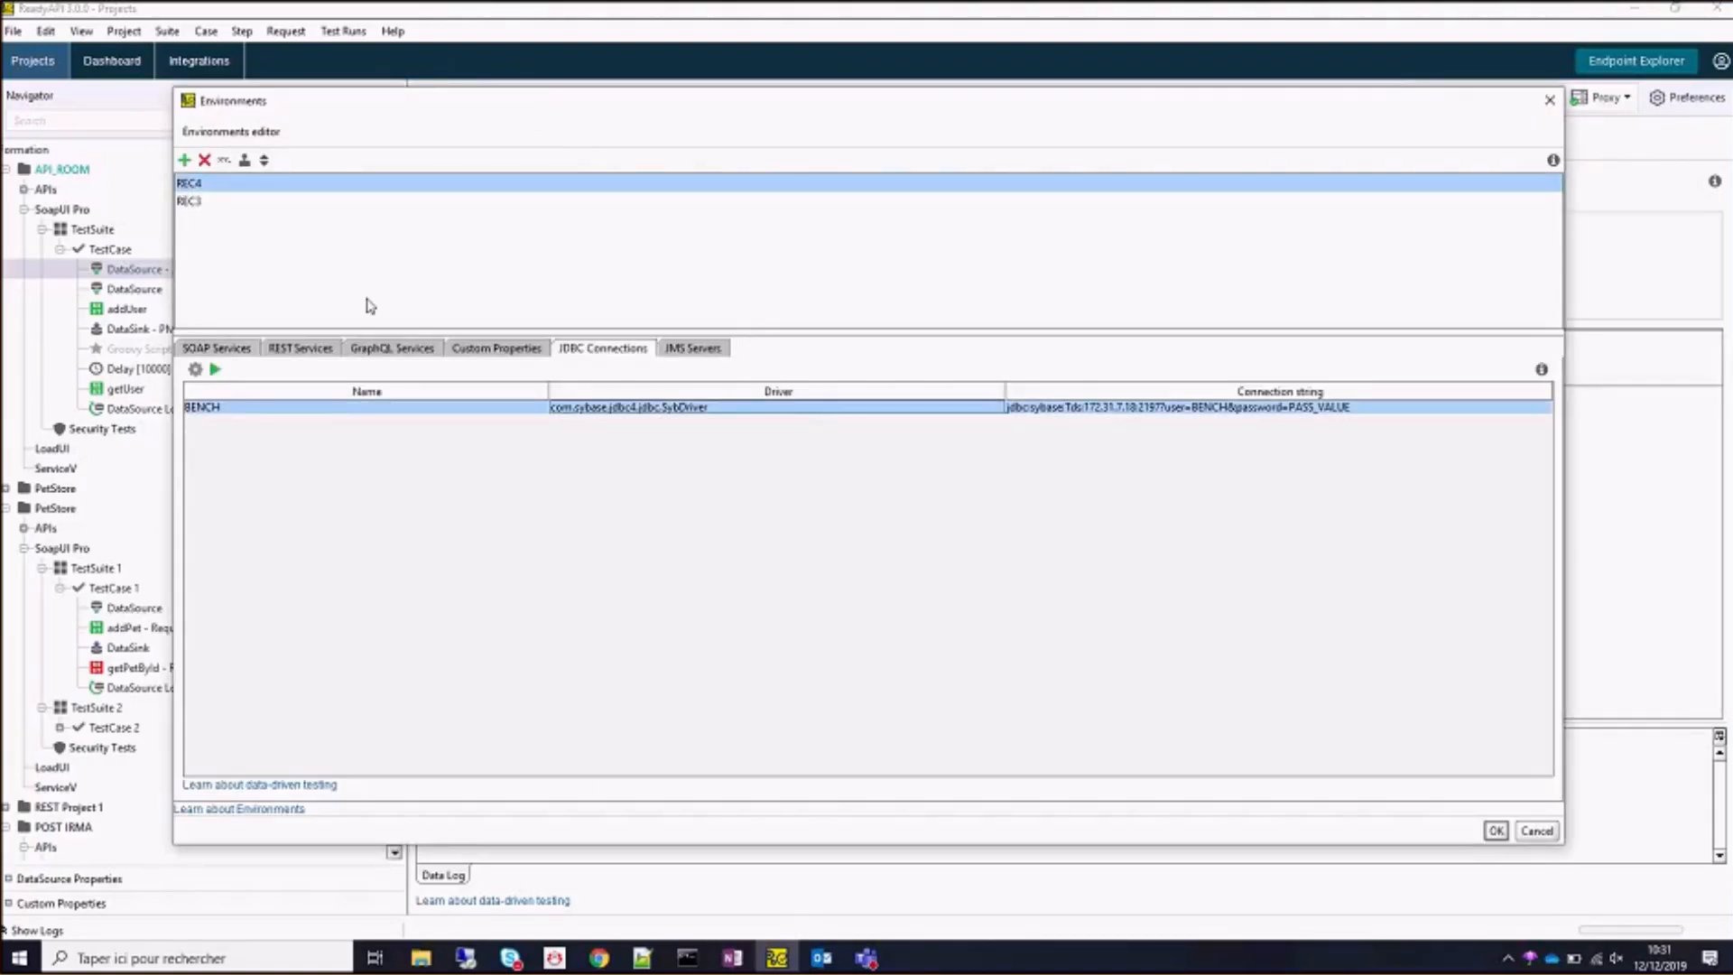
{"action": "left_click", "coordinate": [193, 202]}
{"action": "left_click", "coordinate": [677, 410]}
Review the custom properties of REC3 and REC4, and open REC4's BENCH connection string.
{"action": "left_click", "coordinate": [541, 352]}
{"action": "left_click", "coordinate": [584, 351]}
{"action": "left_click", "coordinate": [544, 350]}
{"action": "left_click", "coordinate": [571, 350]}
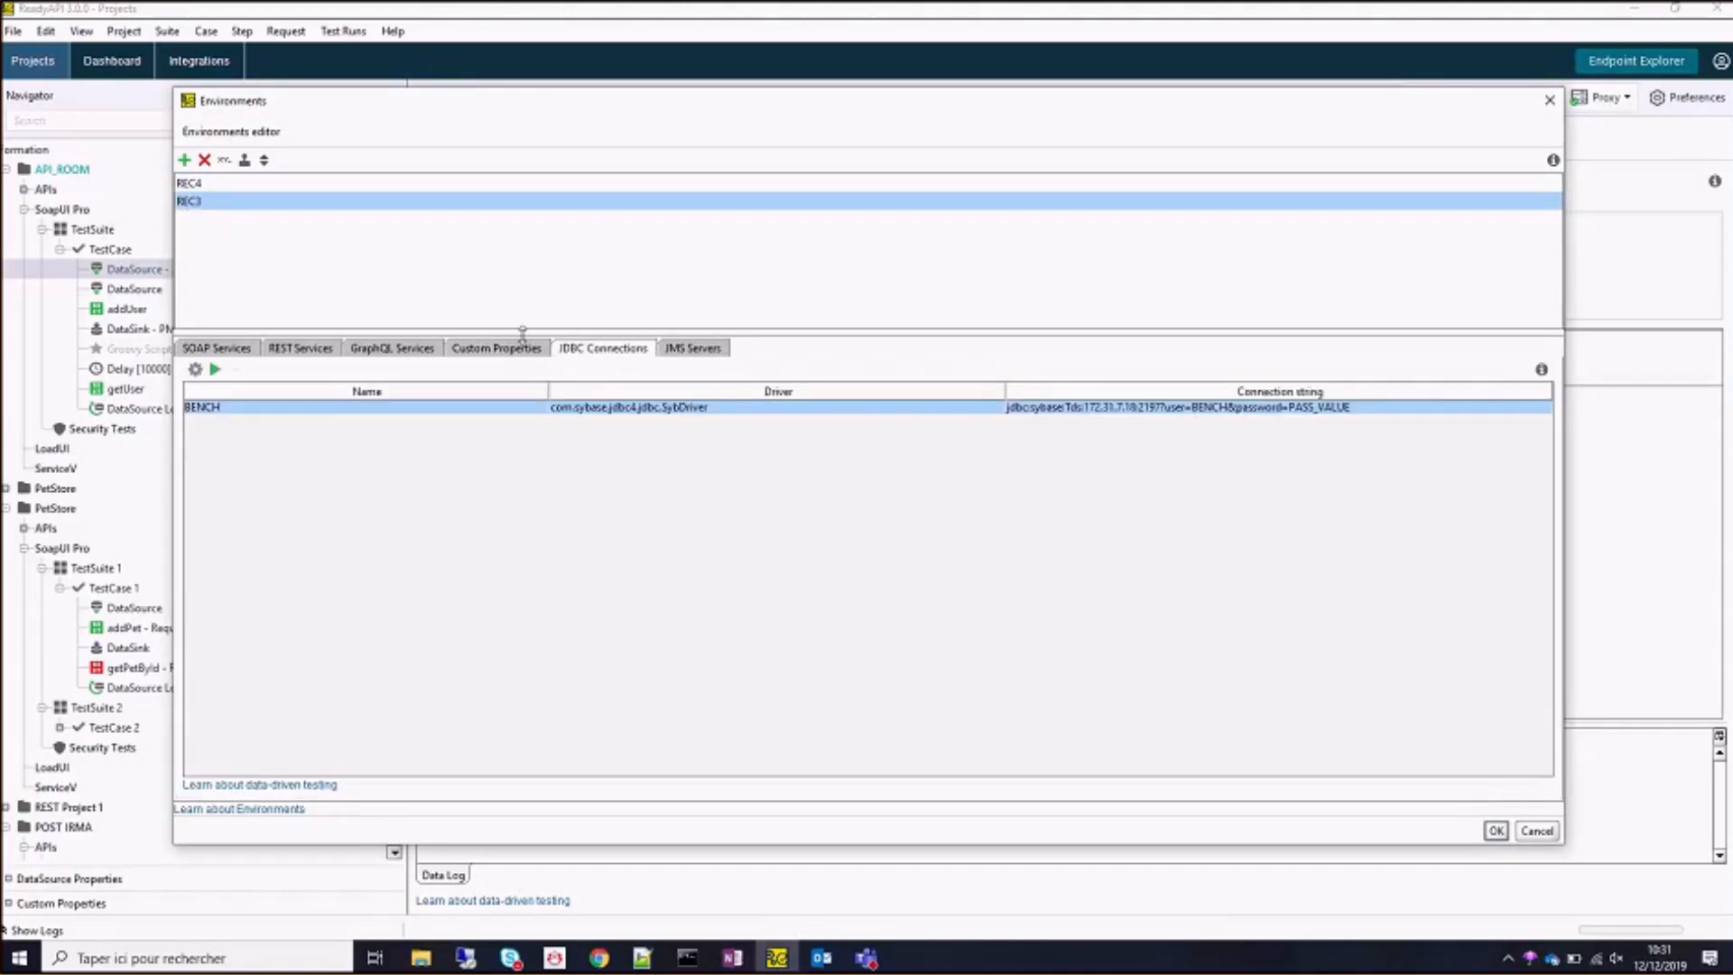
{"action": "left_click", "coordinate": [506, 350]}
{"action": "left_click", "coordinate": [207, 185]}
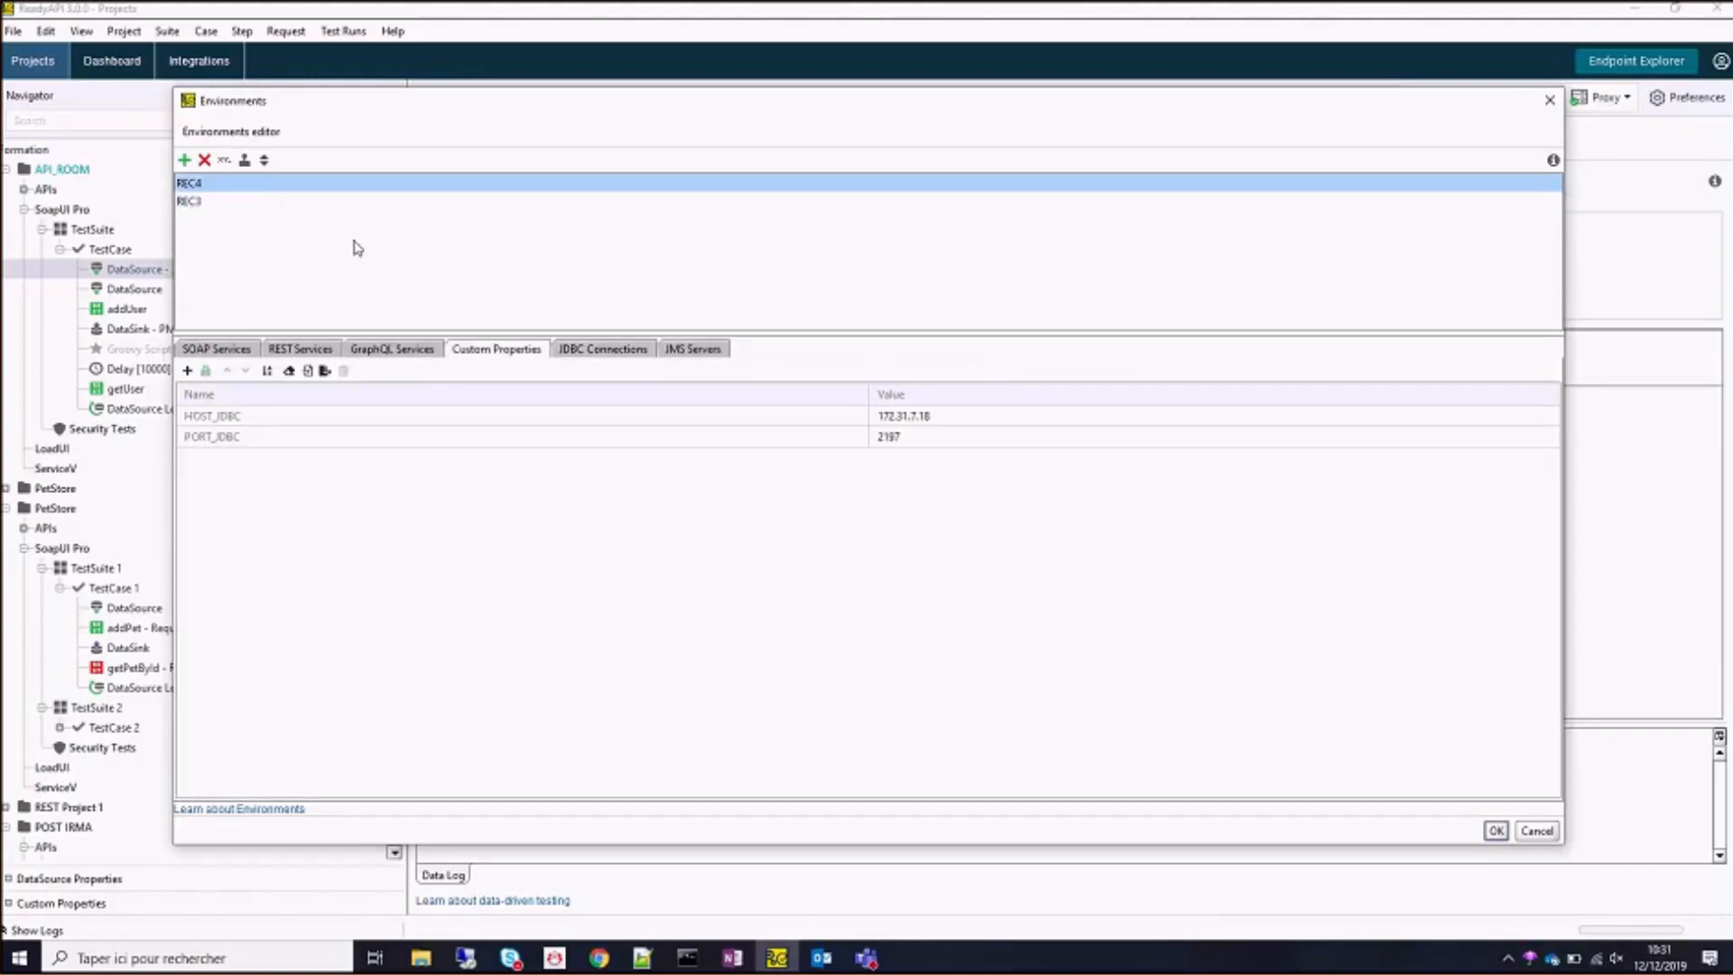
{"action": "left_click", "coordinate": [605, 352]}
{"action": "left_click", "coordinate": [1126, 410]}
{"action": "left_click", "coordinate": [1126, 411]}
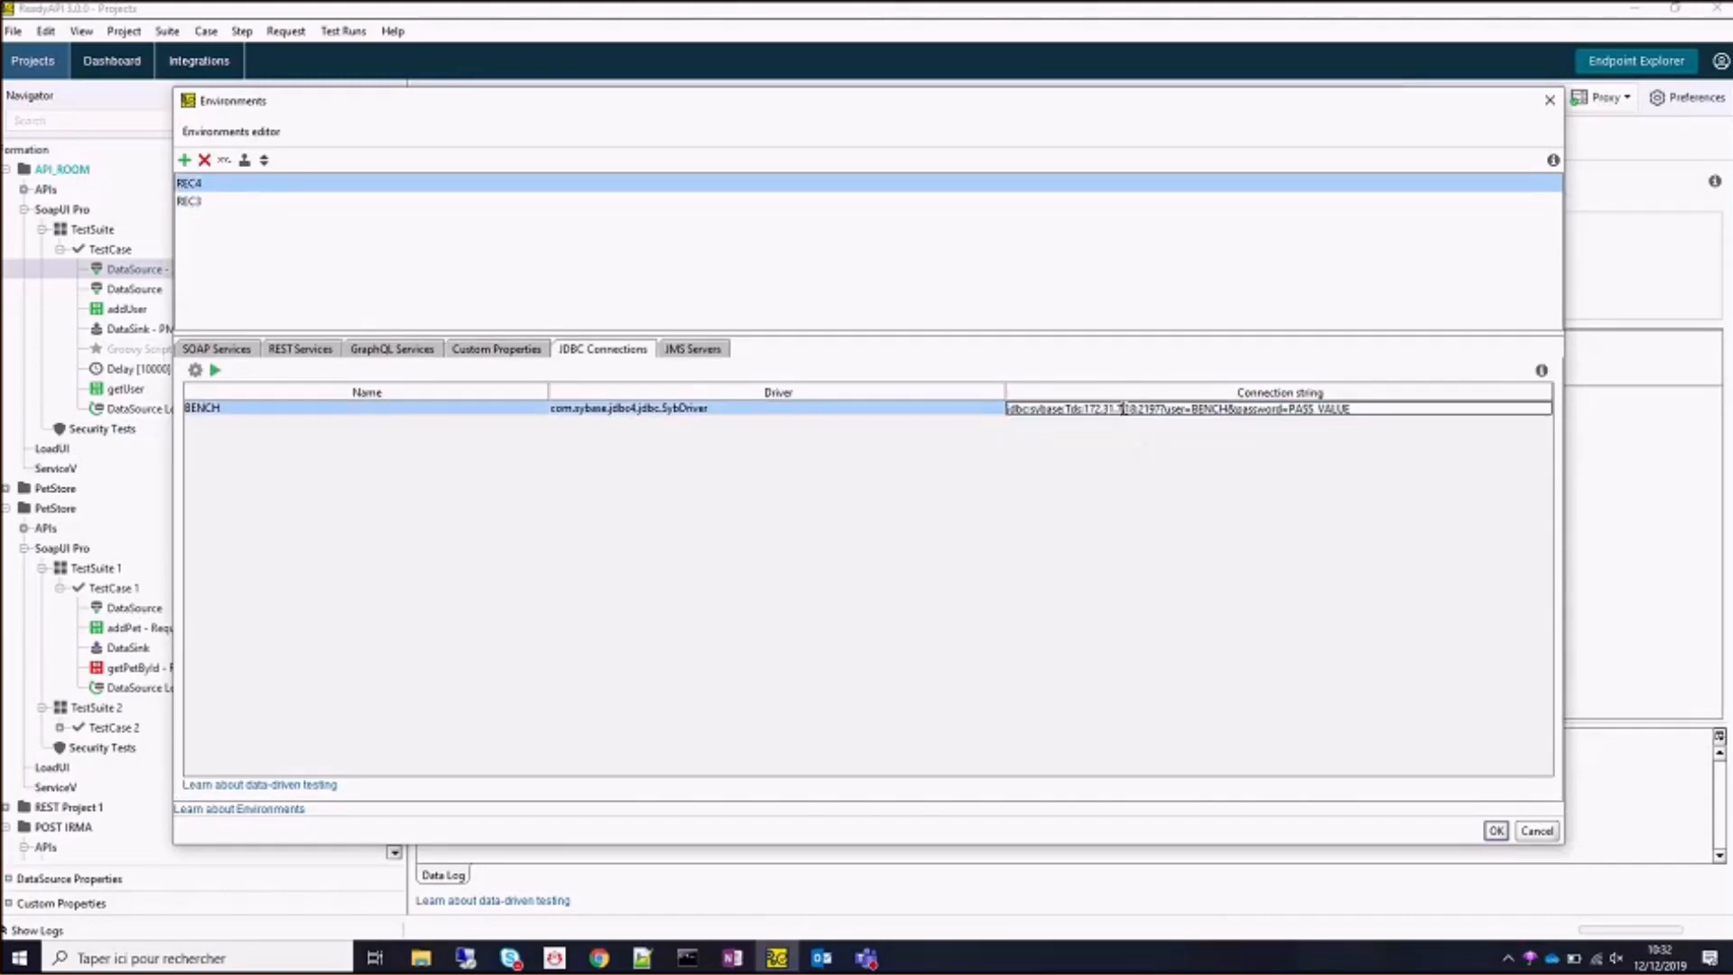
Replace REC3's whole BENCH connection string with the copied string using ${#Project#HOST_JDBC} and ${#Project#PORT_JDBC}.
{"action": "left_click", "coordinate": [403, 201]}
{"action": "left_click", "coordinate": [1117, 411]}
{"action": "left_click", "coordinate": [1118, 410]}
{"action": "key", "text": "ctrl+a"}
{"action": "key", "text": "ctrl+v"}
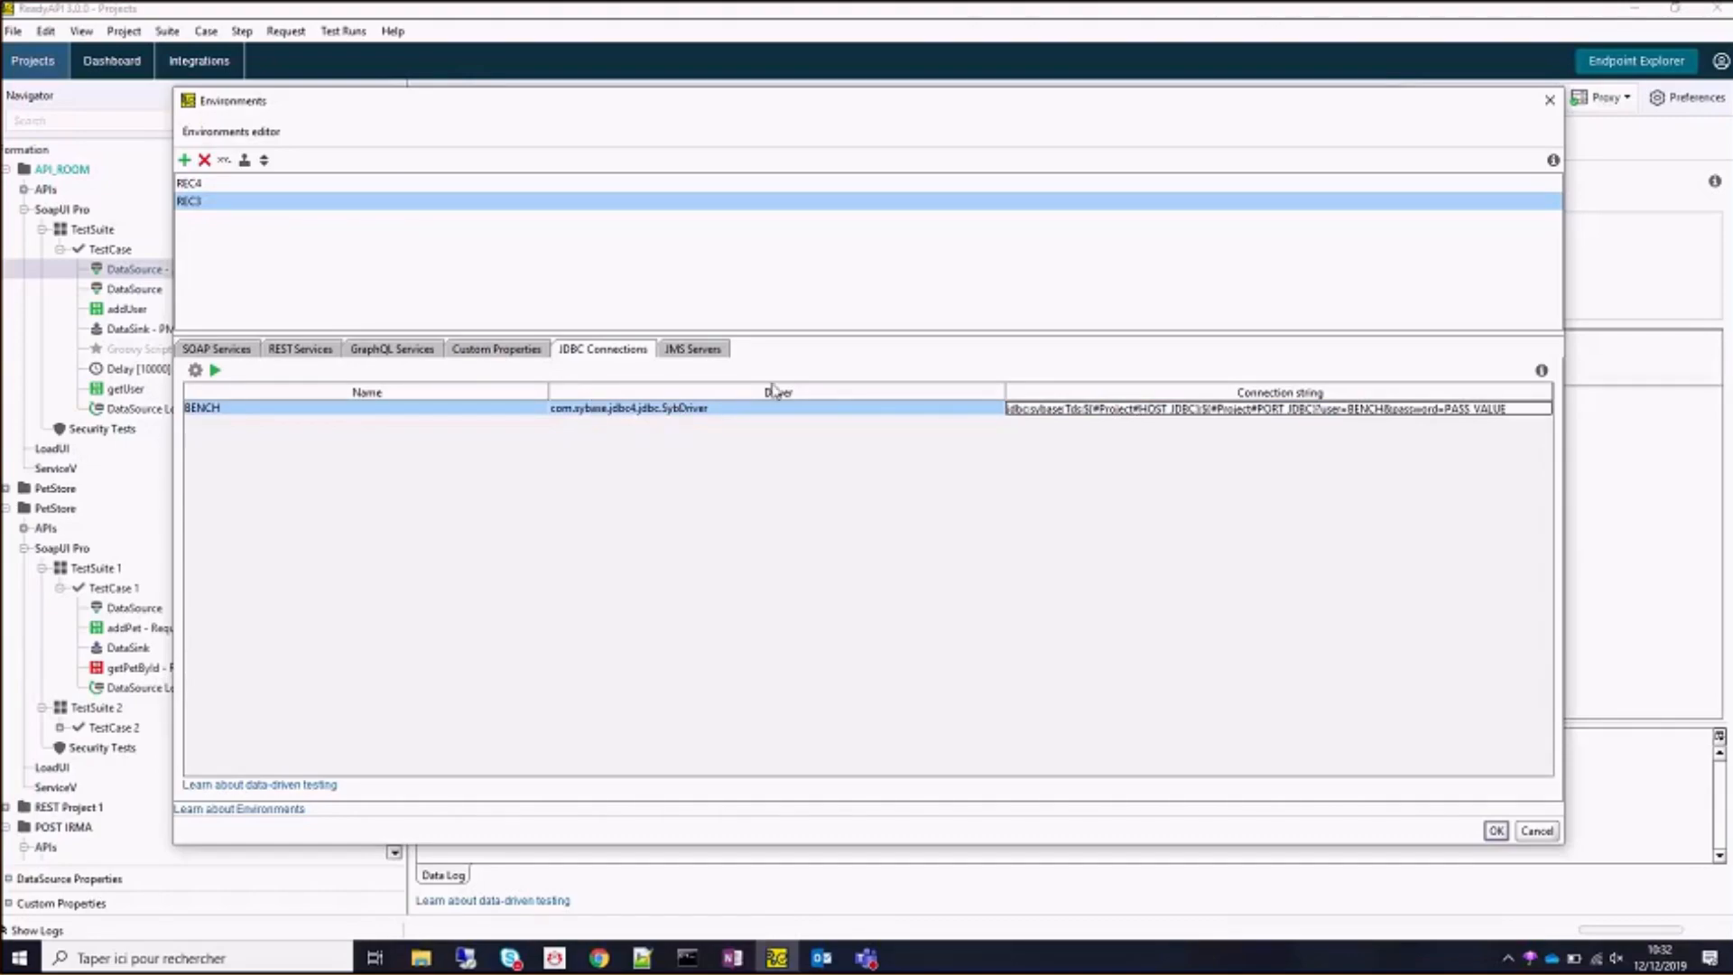
Save the environment configuration and reopen it to check REC3's BENCH connection string.
{"action": "left_click", "coordinate": [1497, 830]}
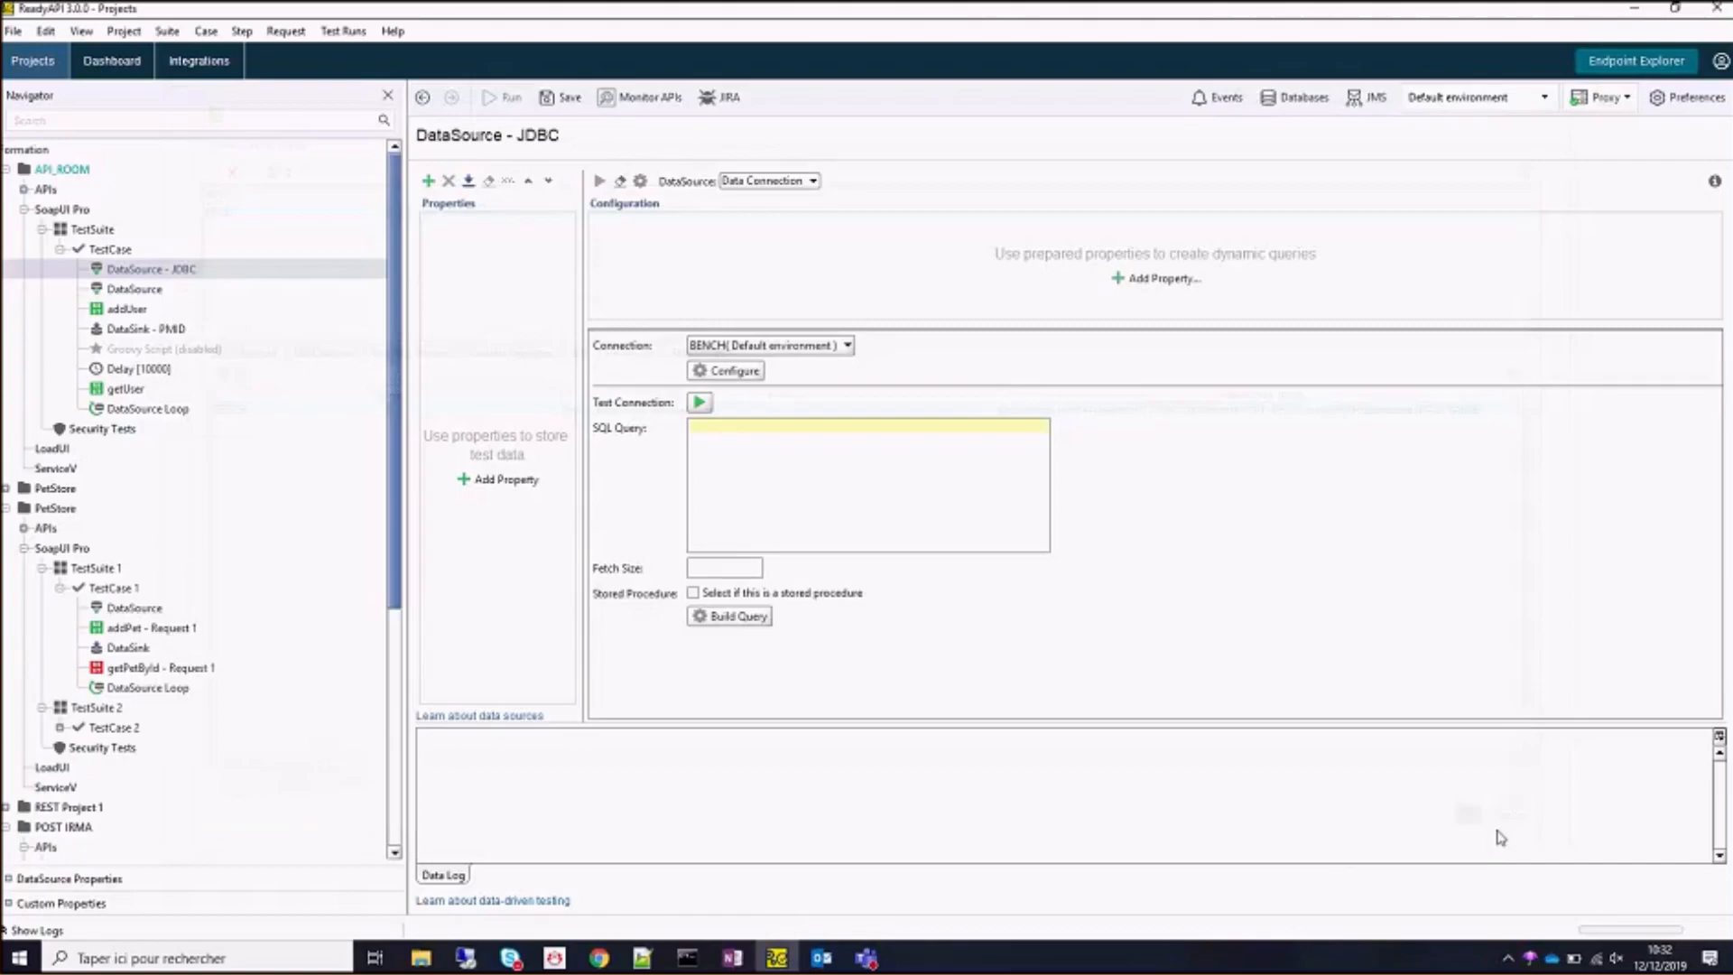
{"action": "left_click", "coordinate": [1462, 100]}
{"action": "left_click", "coordinate": [1467, 124]}
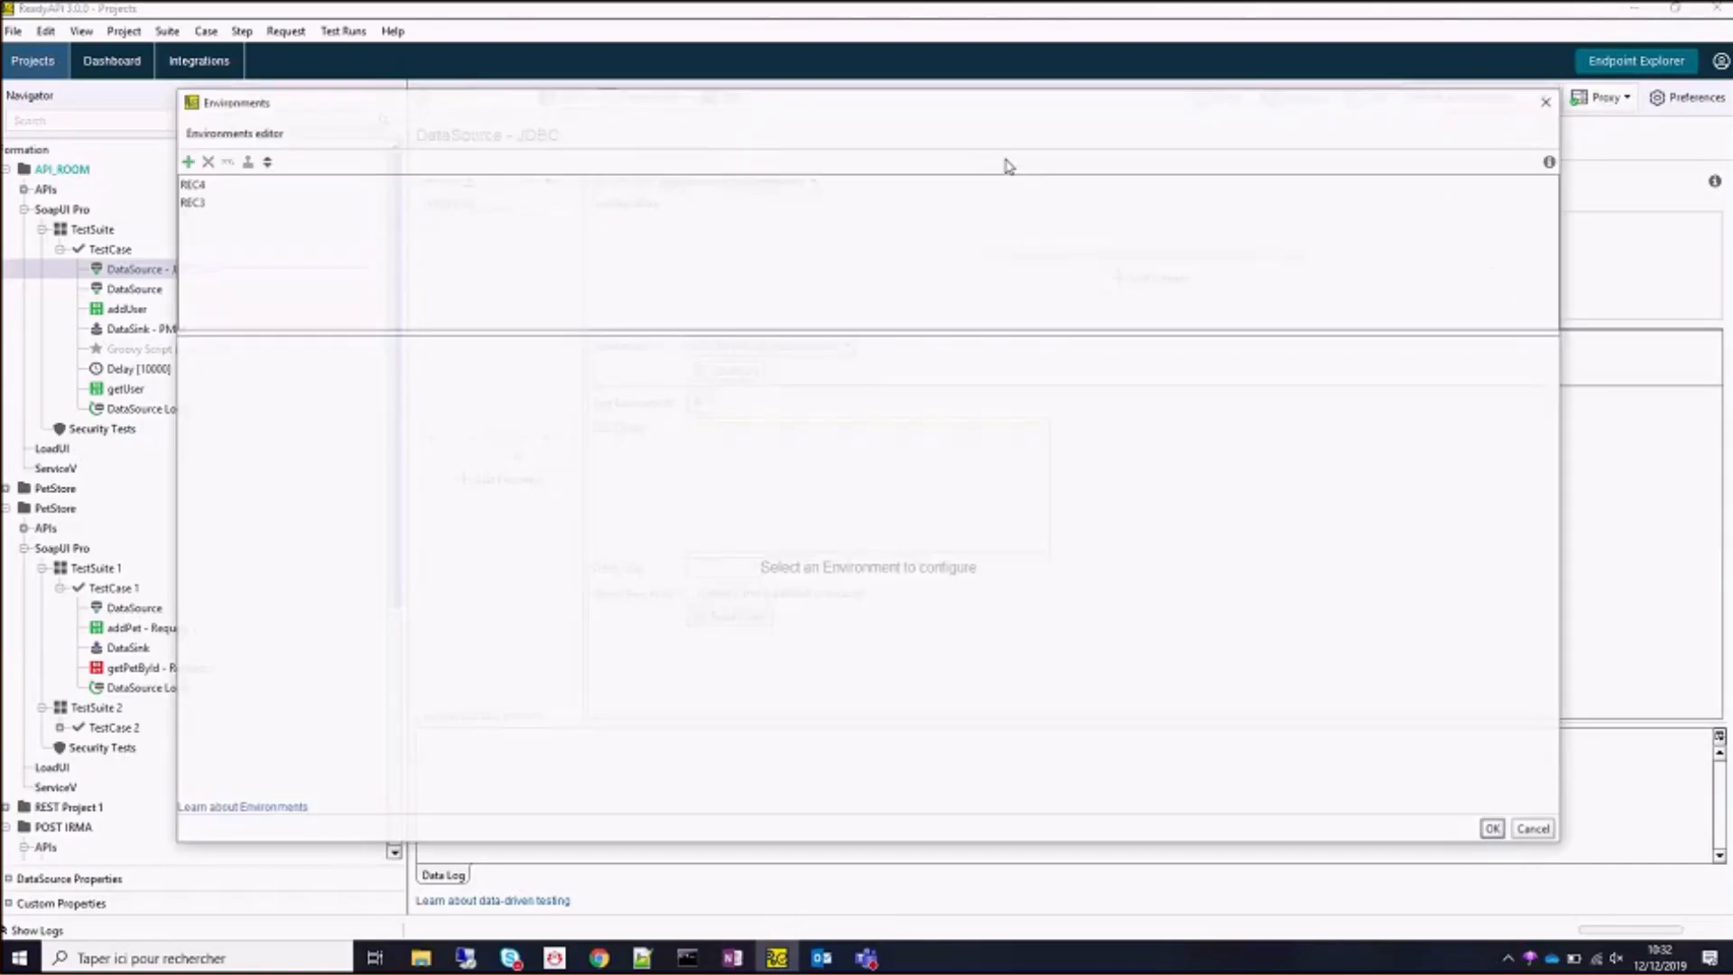
{"action": "left_click", "coordinate": [191, 202]}
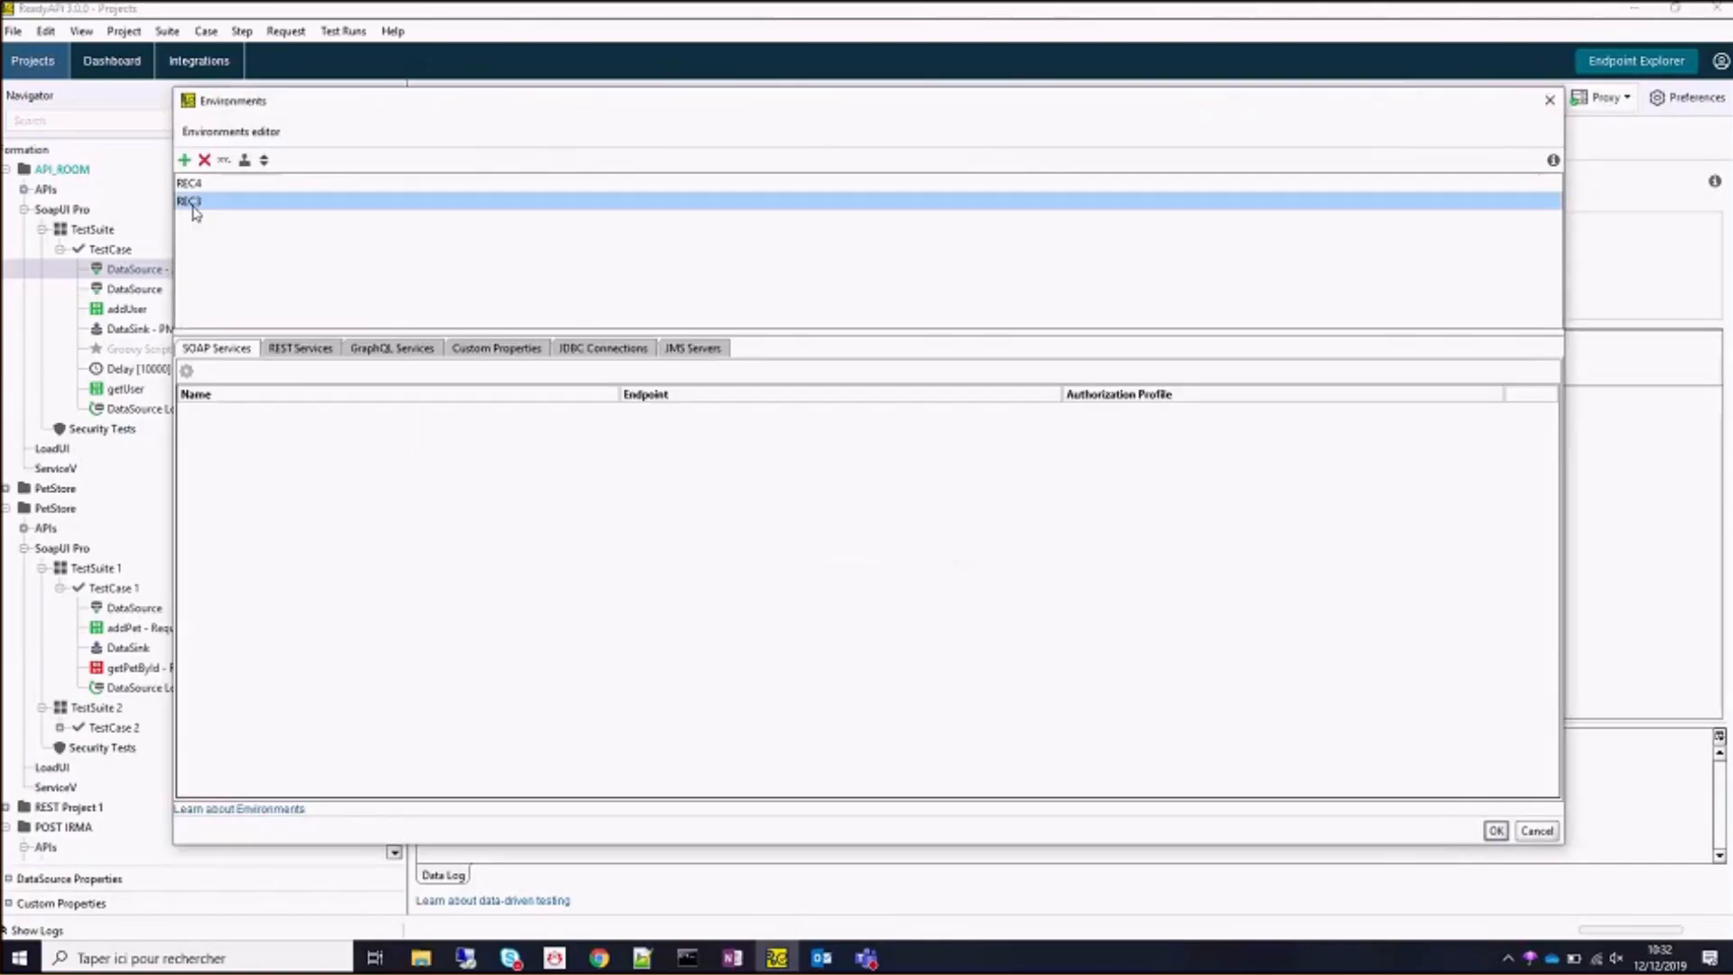
{"action": "left_click", "coordinate": [578, 352]}
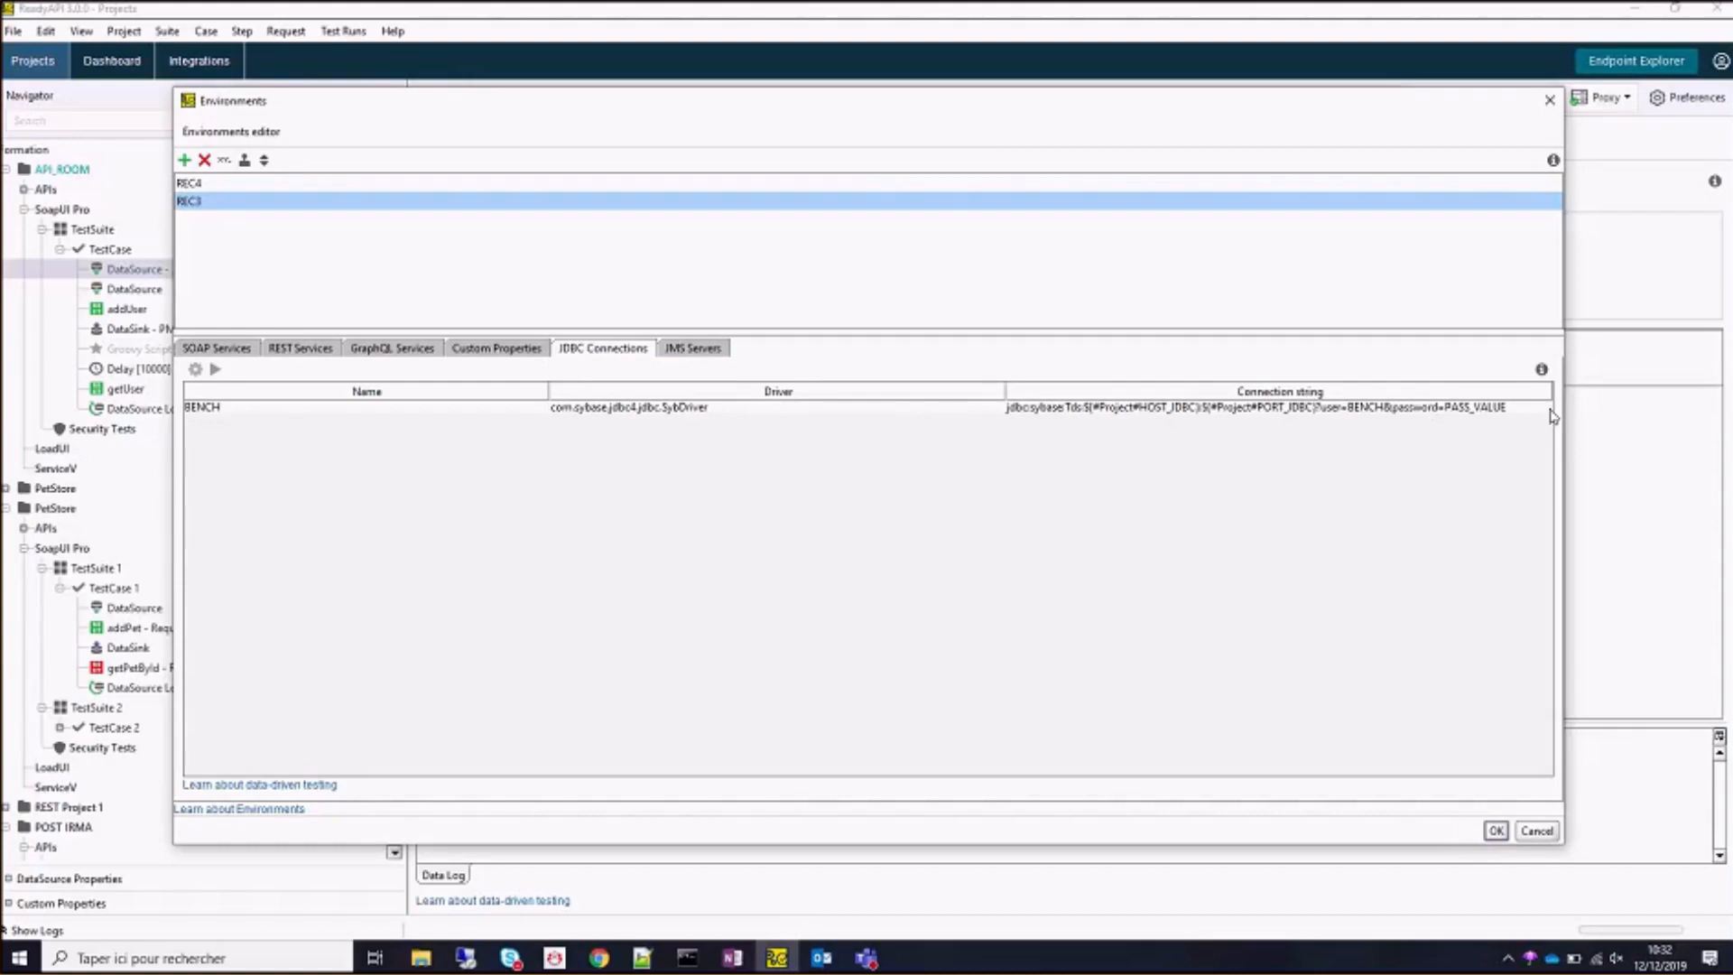
Replace REC4's whole BENCH connection string with the copied string that uses ${#Project#HOST_JDBC} and ${#Project#PORT_JDBC}.
{"action": "left_click", "coordinate": [413, 184]}
{"action": "double_click", "coordinate": [1164, 406]}
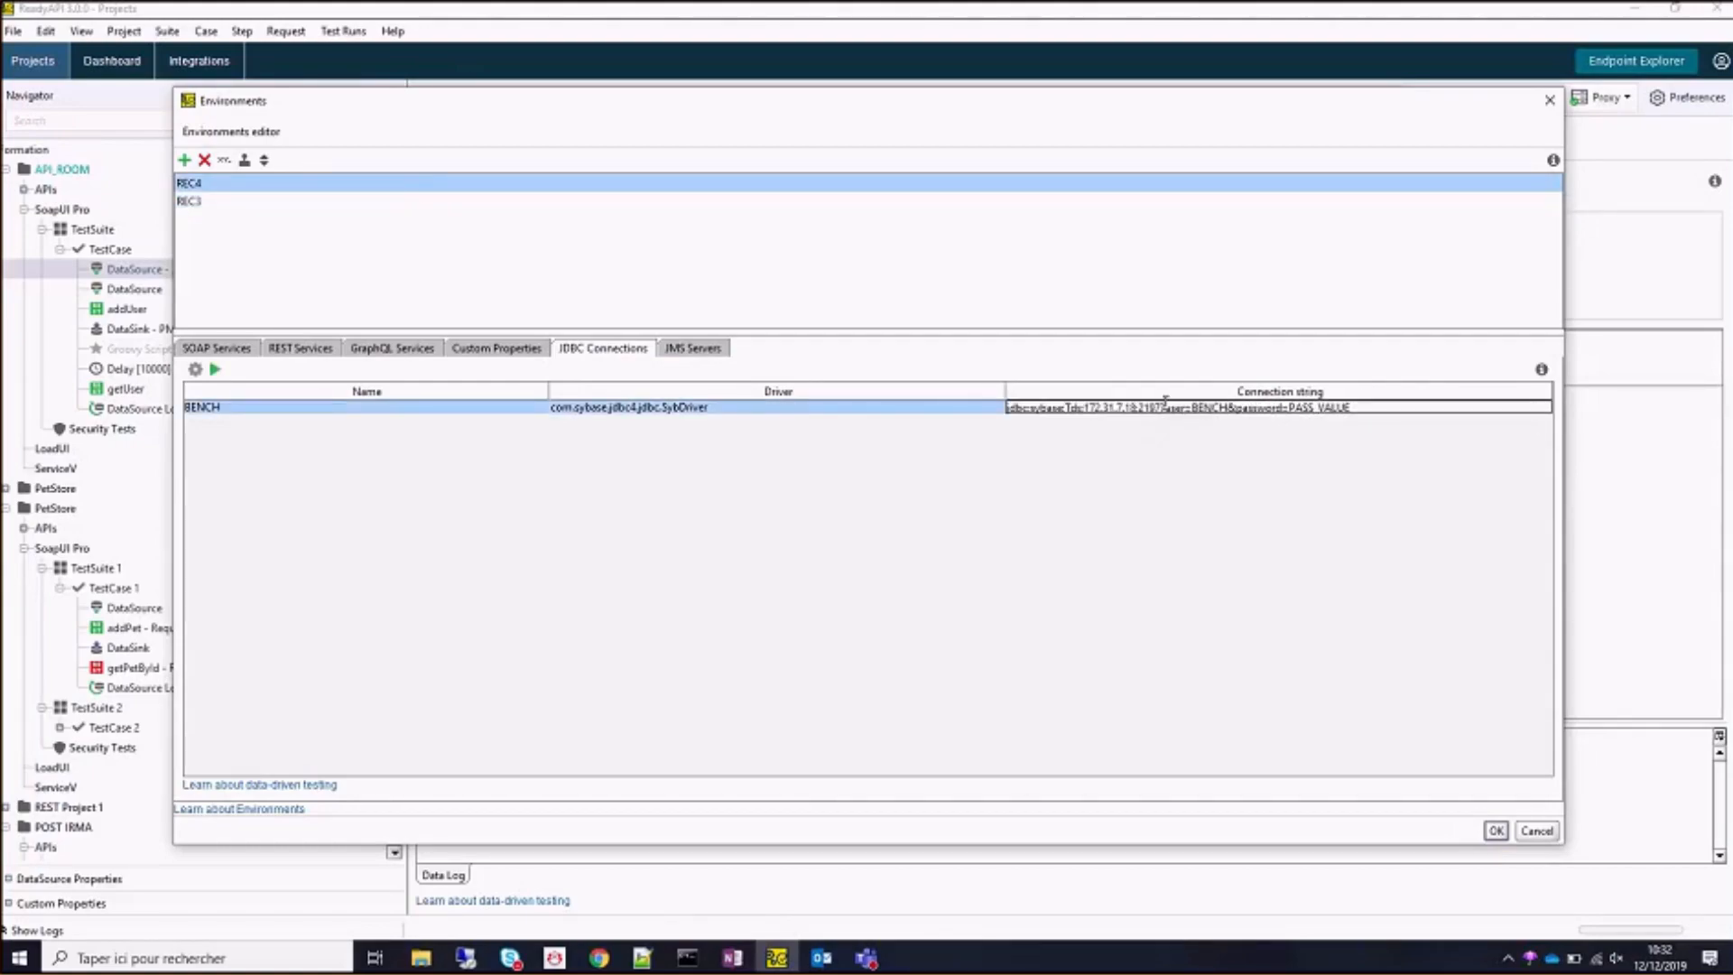
{"action": "key", "text": "ctrl+a"}
{"action": "key", "text": "ctrl+v"}
{"action": "key", "text": "Return"}
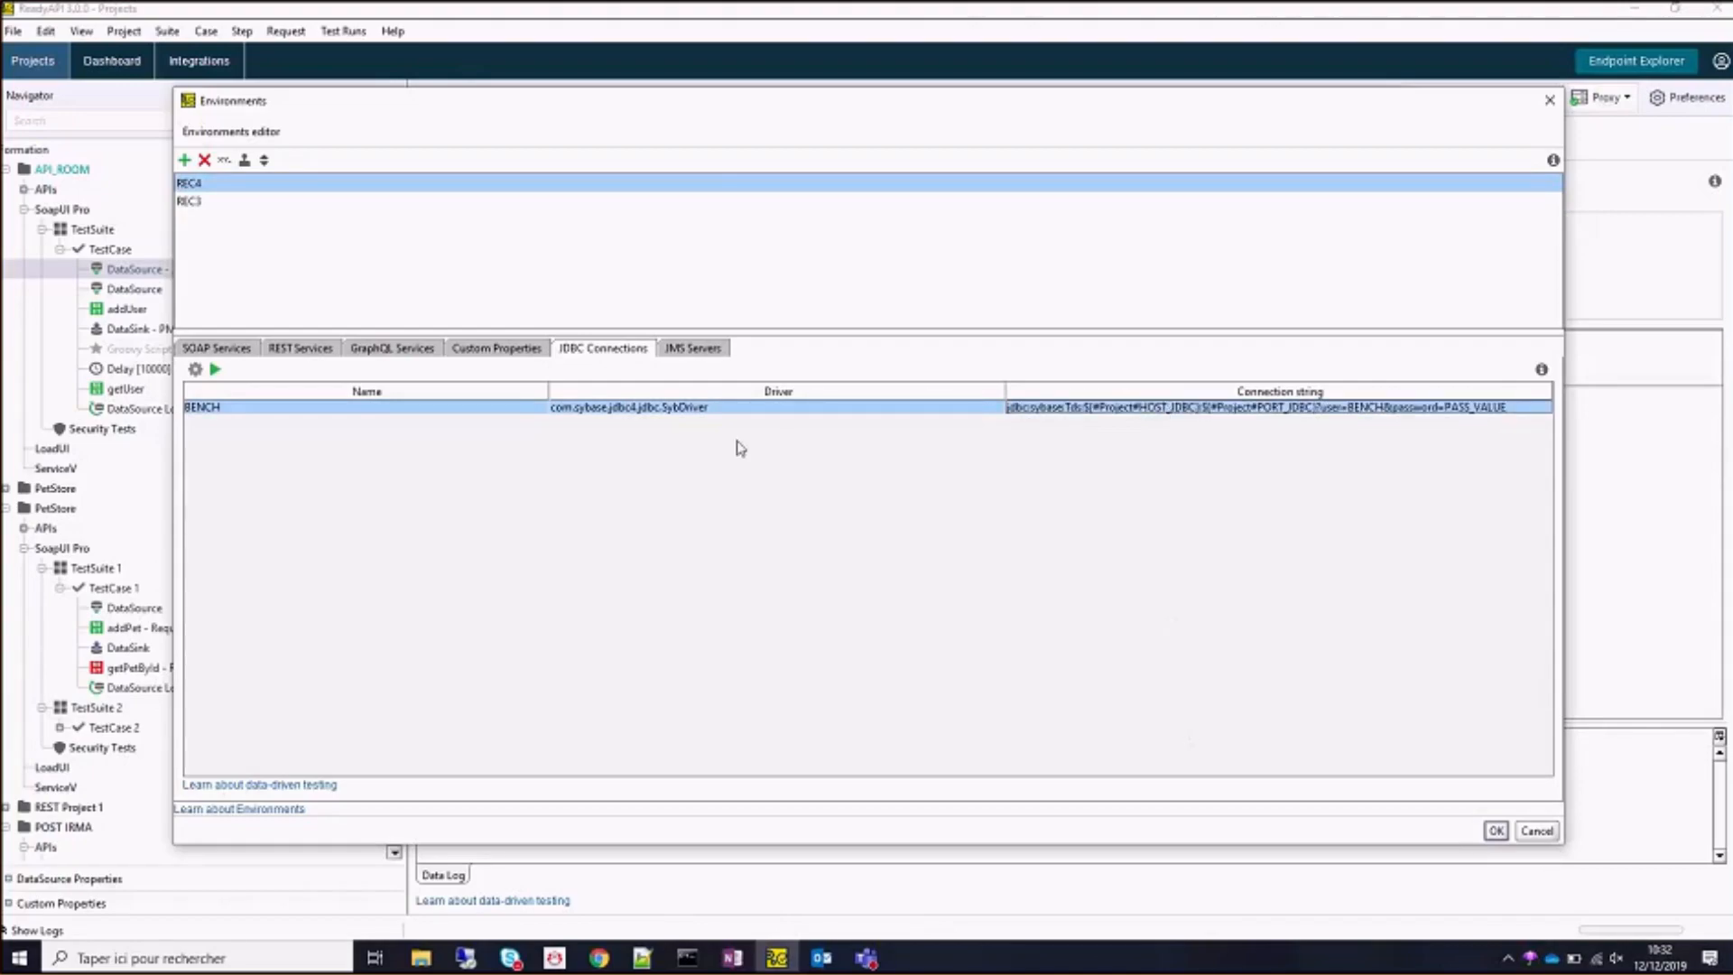
Check REC4's HOST_JDBC custom property, and set REC3's HOST_JDBC to 172.31.7.19.
{"action": "left_click", "coordinate": [517, 350]}
{"action": "double_click", "coordinate": [944, 417]}
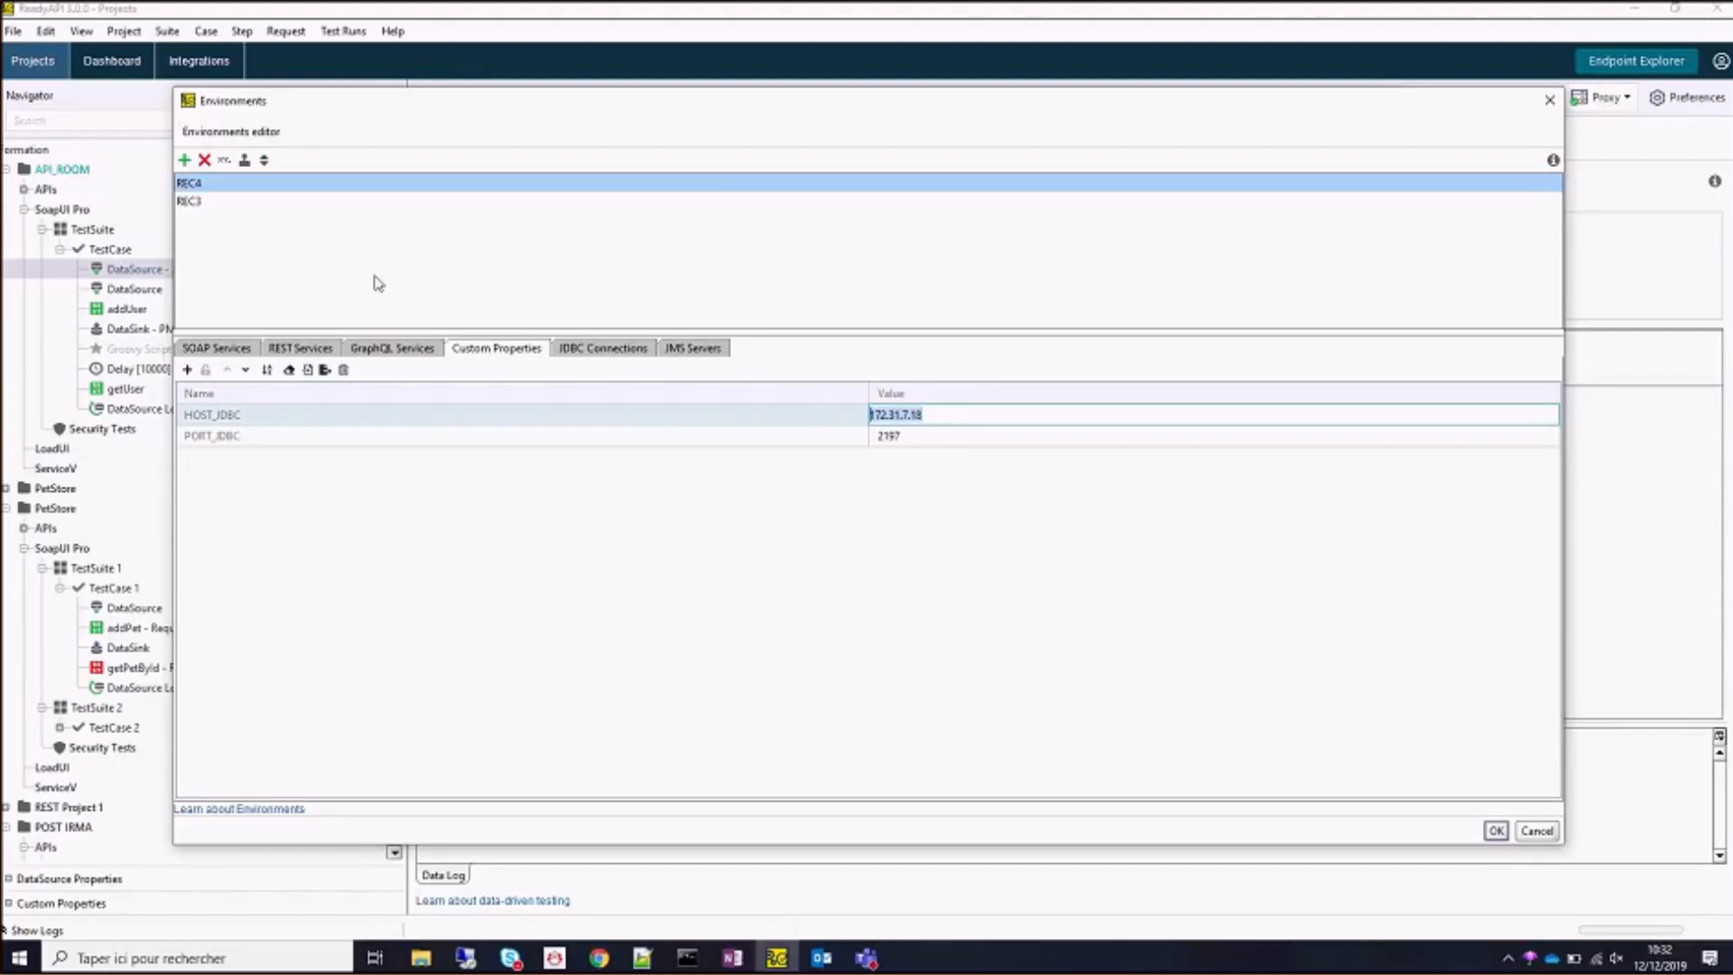
{"action": "left_click", "coordinate": [284, 200]}
{"action": "double_click", "coordinate": [907, 415]}
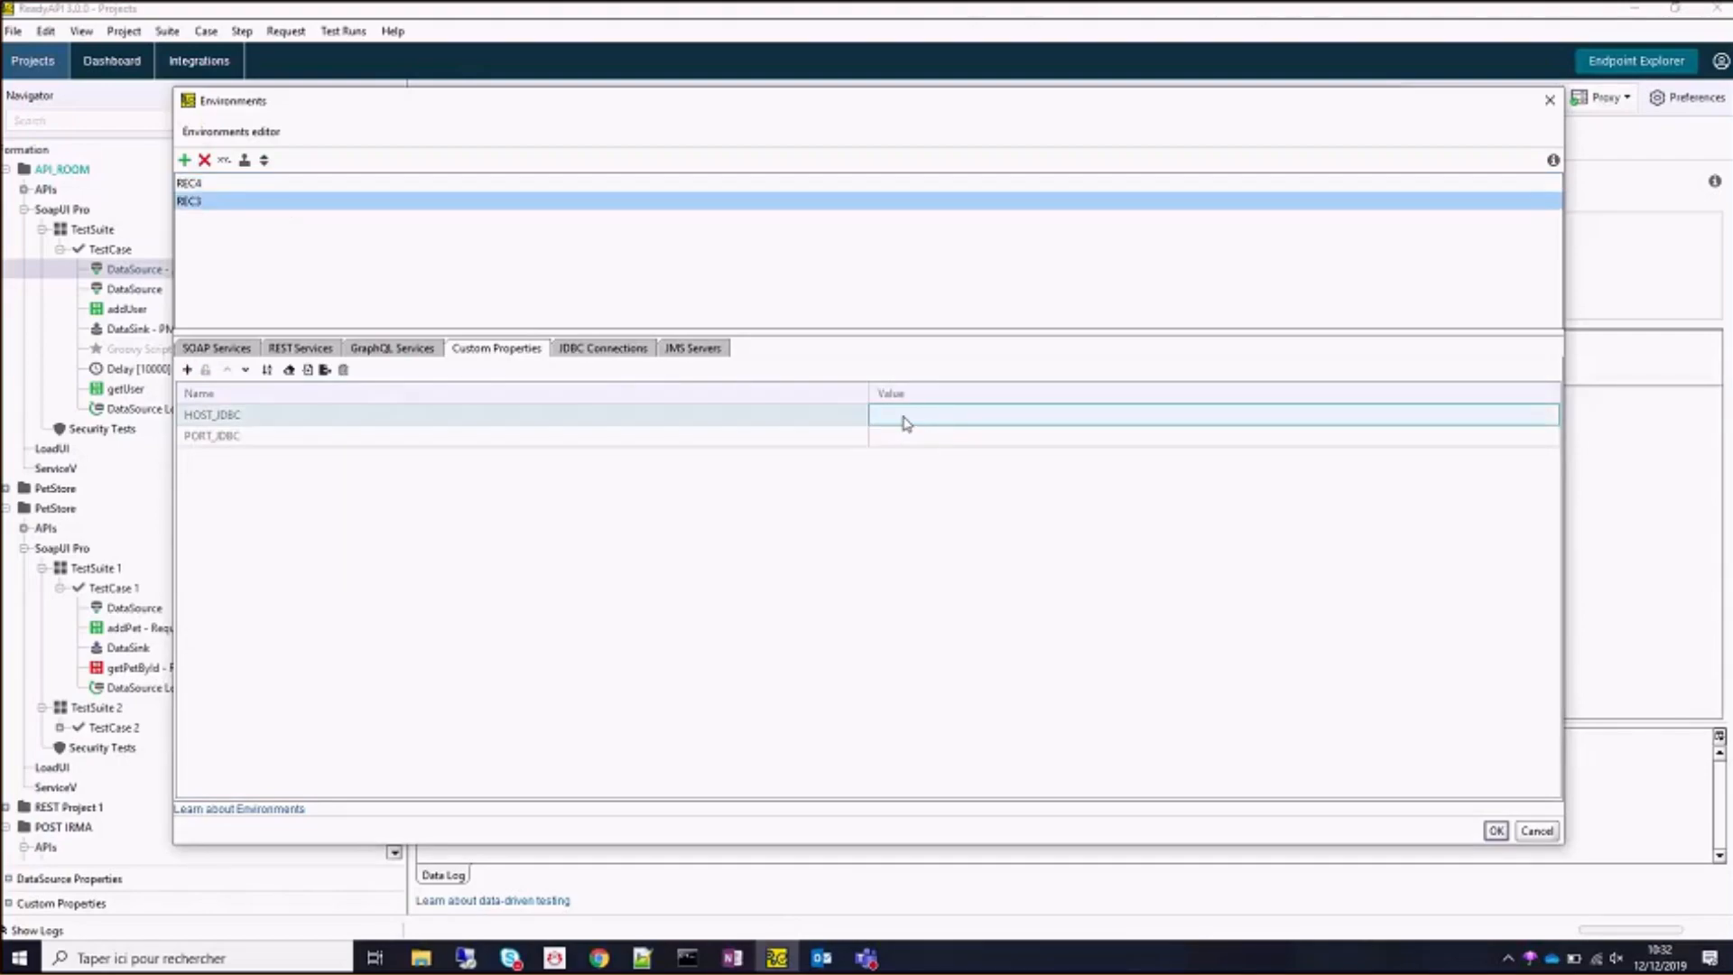
{"action": "type", "text": "172.31.7.19"}
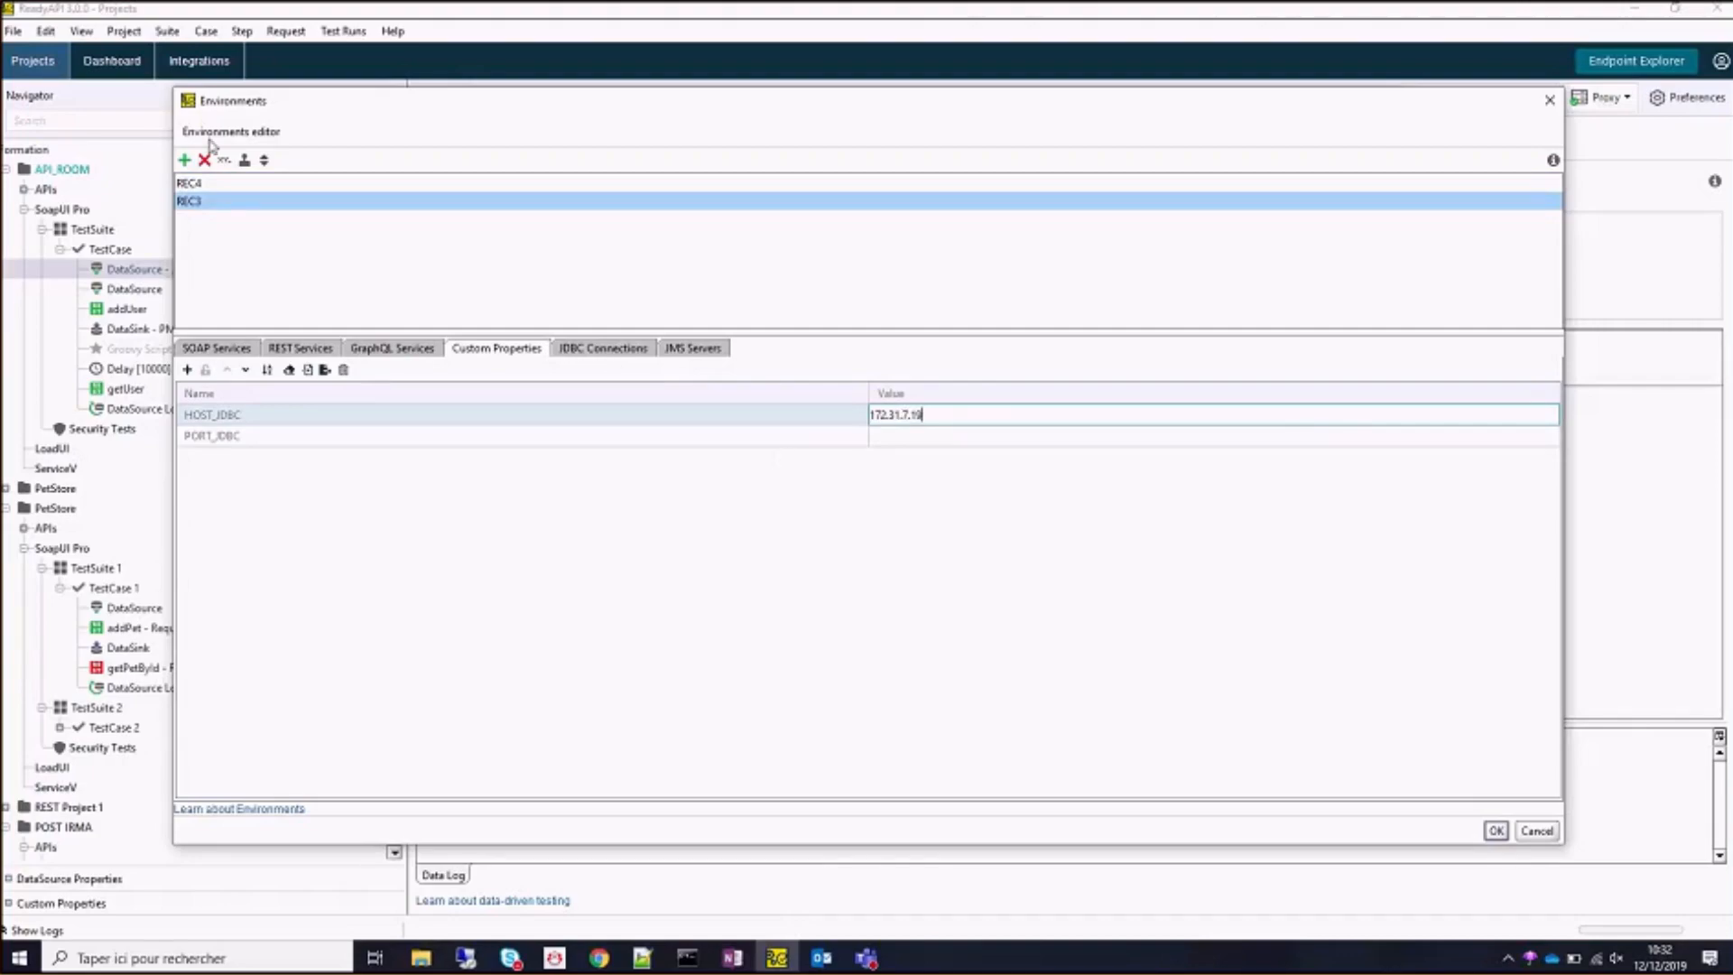
{"action": "left_click", "coordinate": [199, 188]}
{"action": "left_click", "coordinate": [200, 222]}
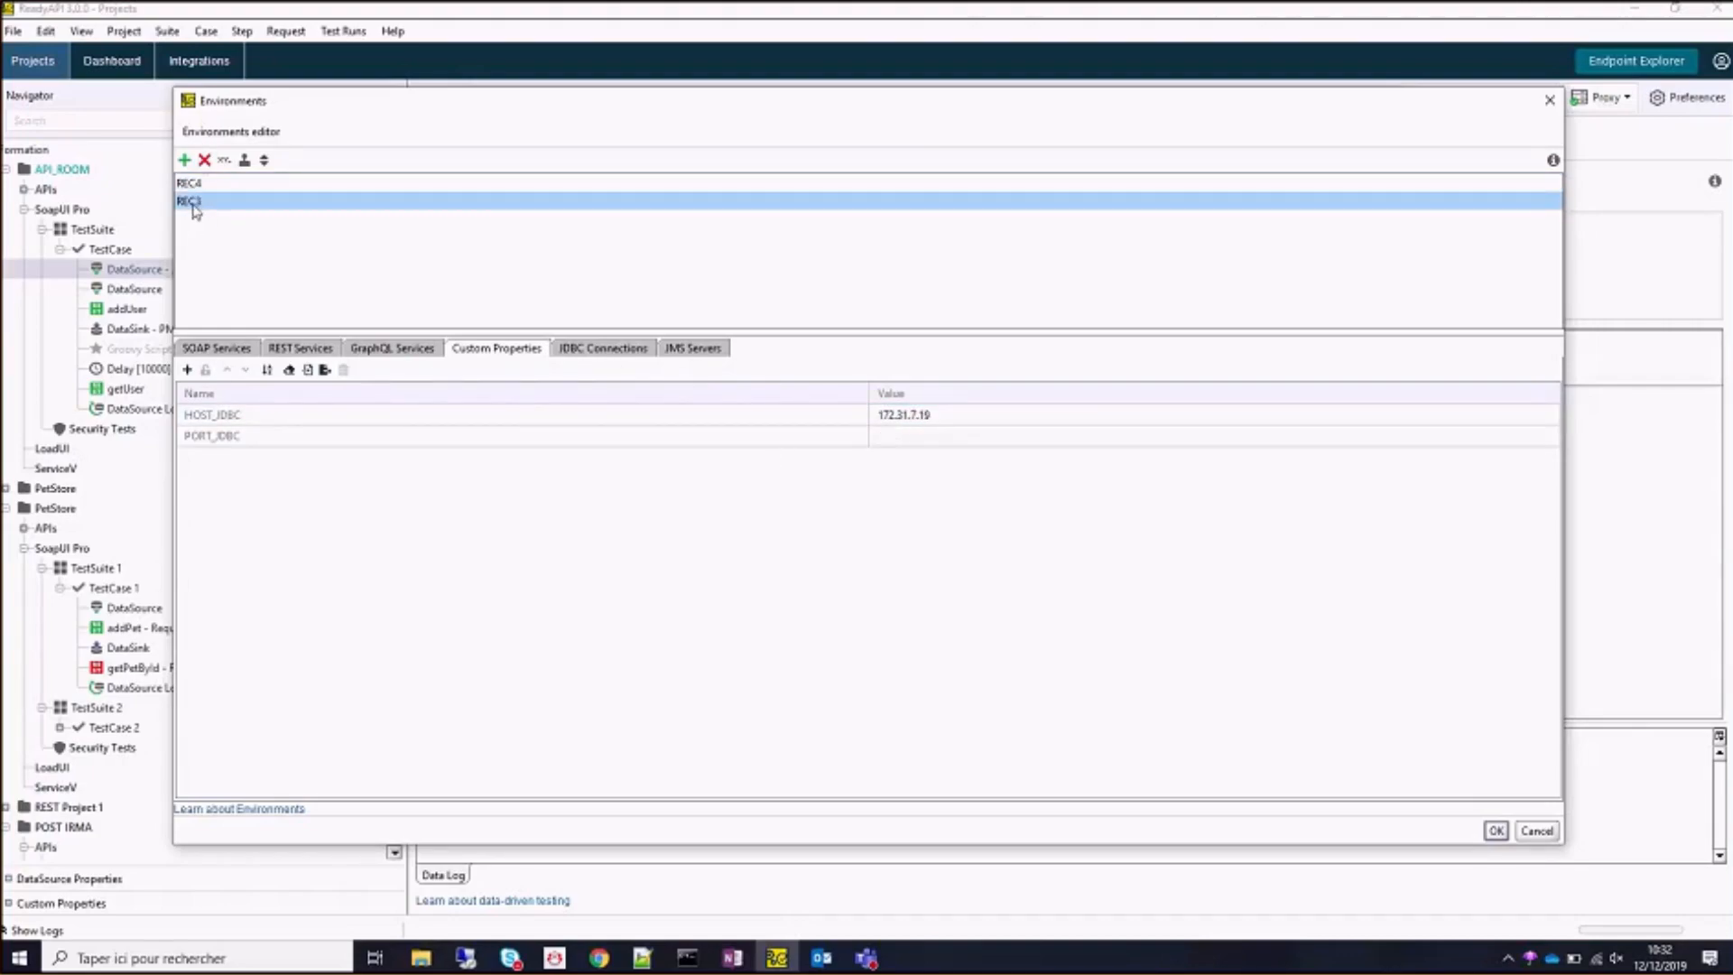
Set REC3's PORT_JDBC custom property to 2197 and save the environment configuration.
{"action": "double_click", "coordinate": [905, 438]}
{"action": "type", "text": "2197"}
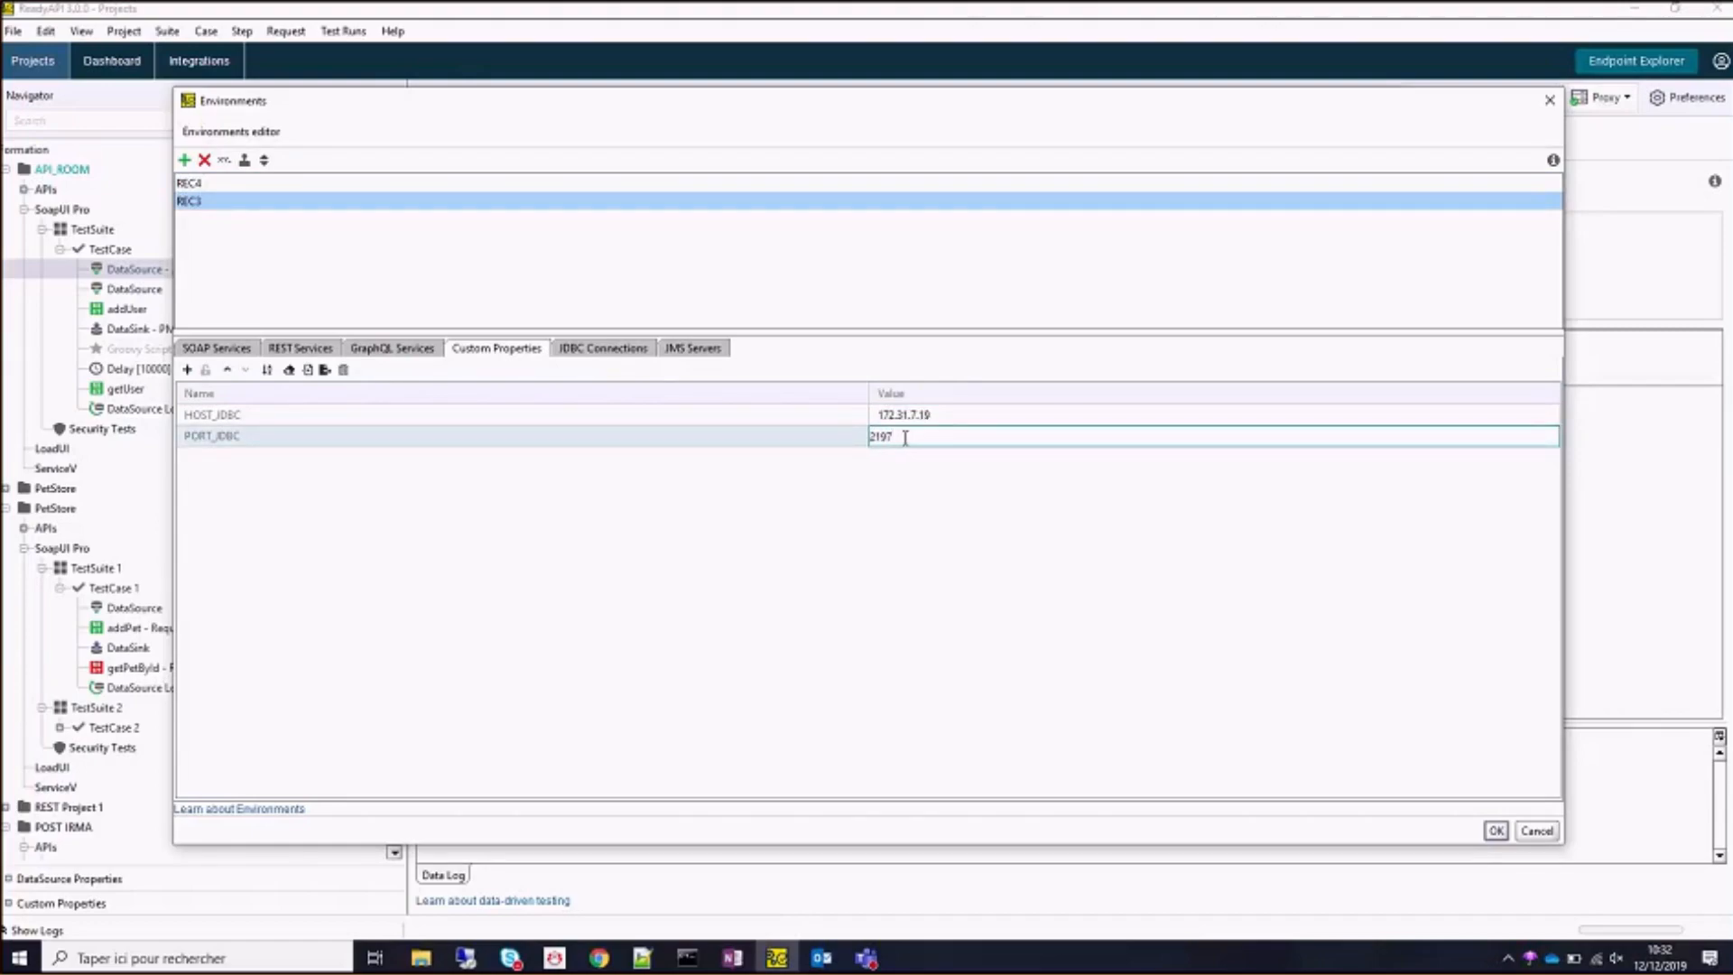
{"action": "key", "text": "Return"}
{"action": "left_click", "coordinate": [1493, 825]}
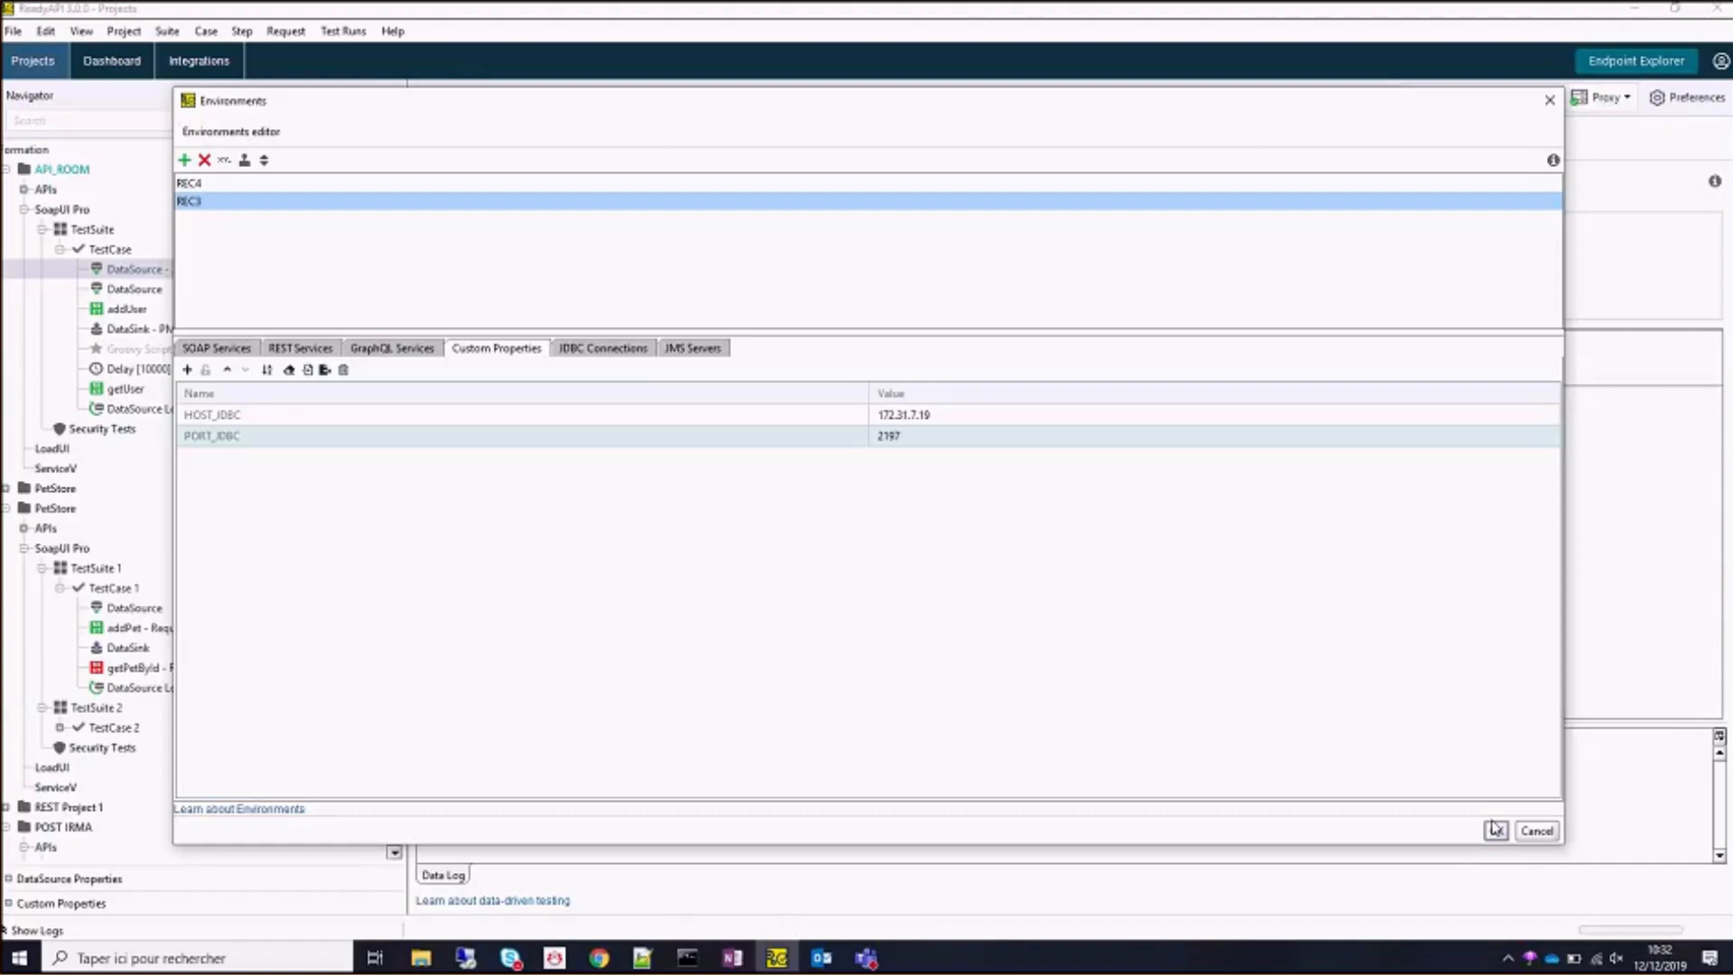
{"action": "left_click", "coordinate": [1495, 828]}
{"action": "left_click", "coordinate": [1495, 831]}
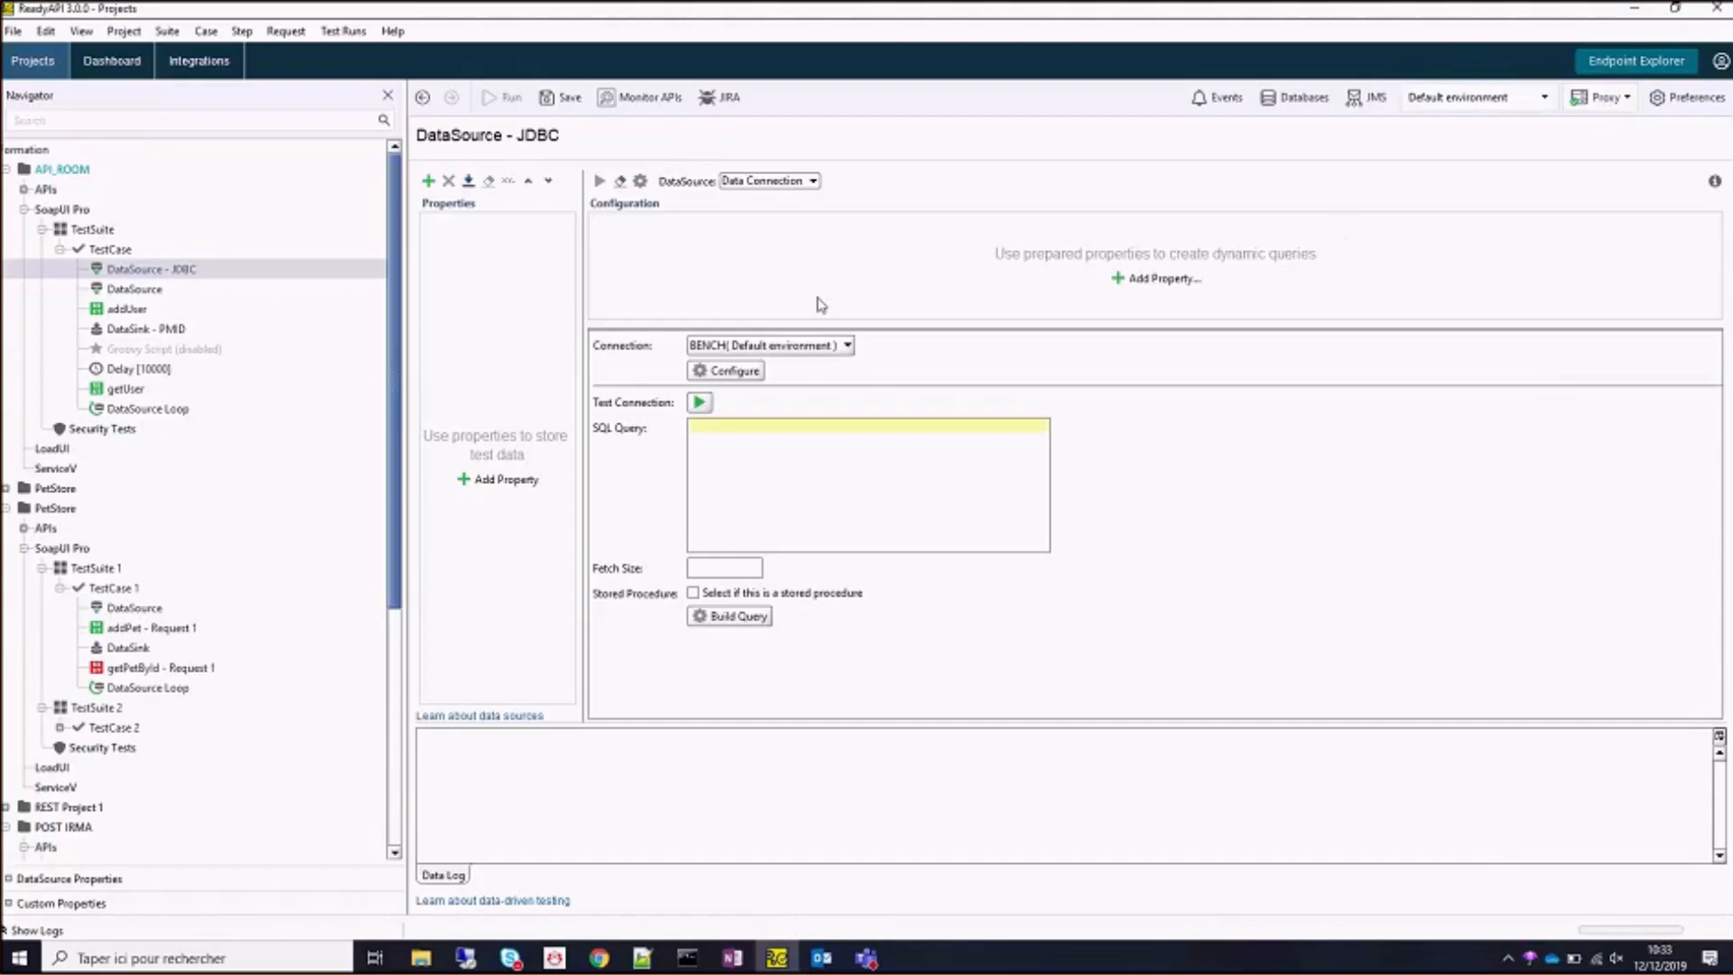
Check the connections available to the JDBC DataSource and activate the REC4 environment.
{"action": "left_click", "coordinate": [831, 347]}
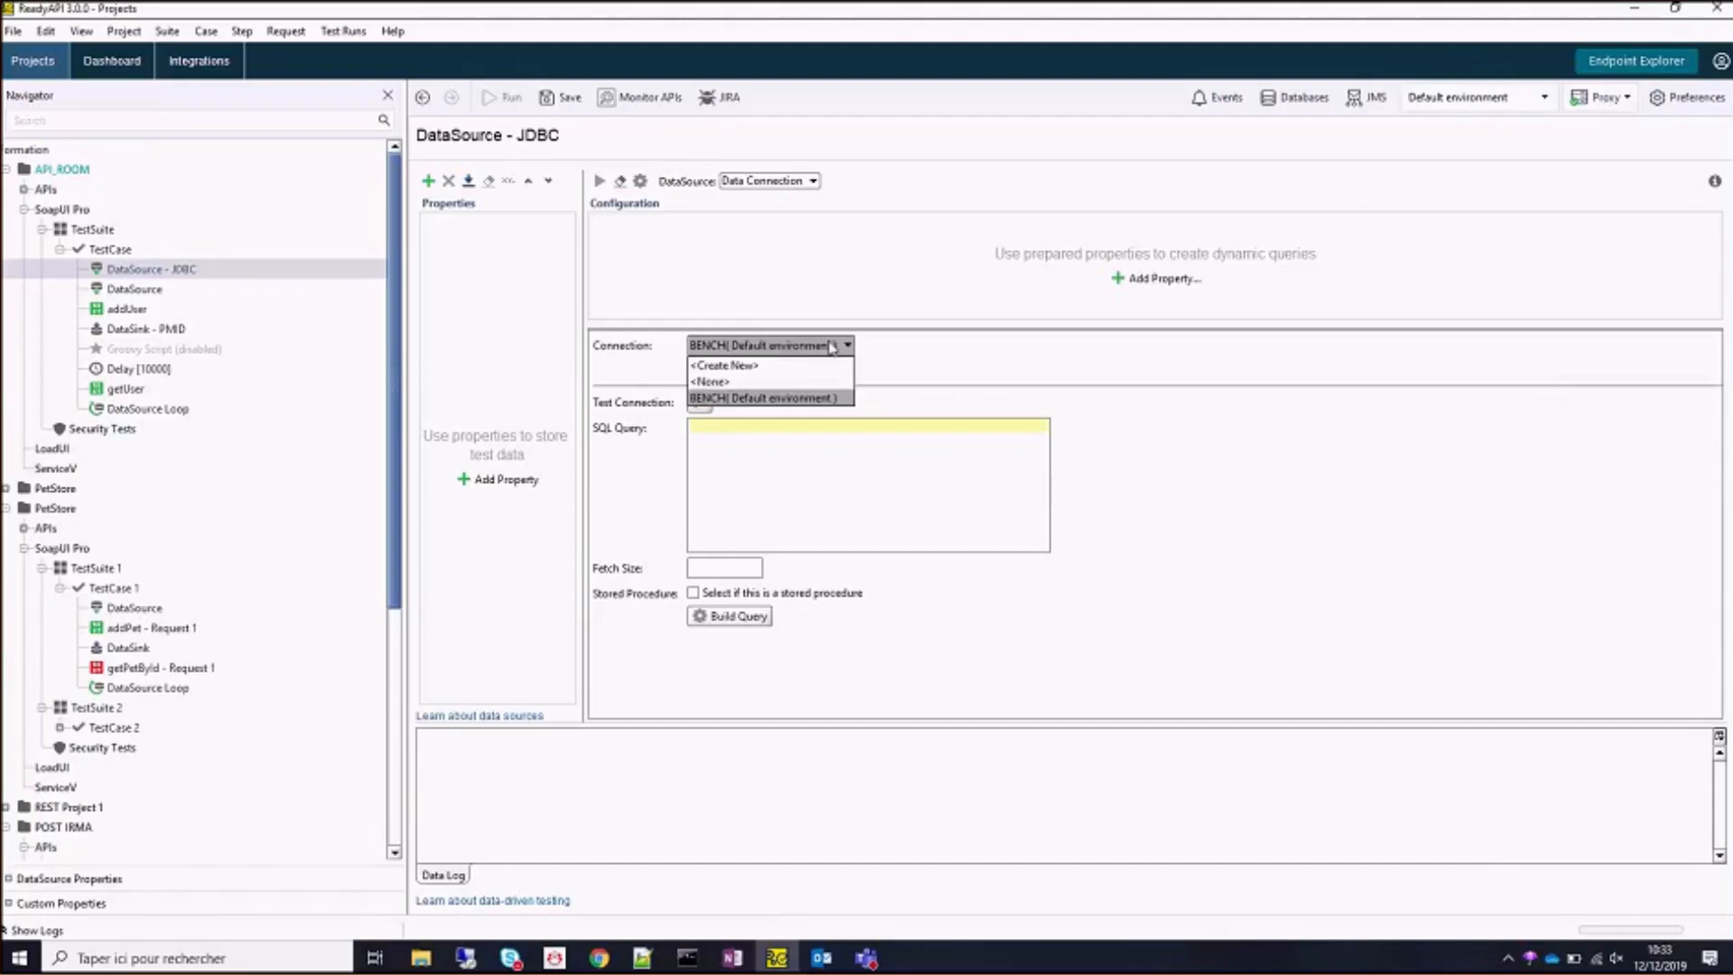
{"action": "left_click", "coordinate": [1427, 94]}
{"action": "left_click", "coordinate": [1422, 167]}
Reopen the environment configuration and review REC4's BENCH connection string and the host and port properties of REC4 and REC3.
{"action": "left_click", "coordinate": [1444, 96]}
{"action": "left_click", "coordinate": [1449, 124]}
{"action": "left_click", "coordinate": [271, 185]}
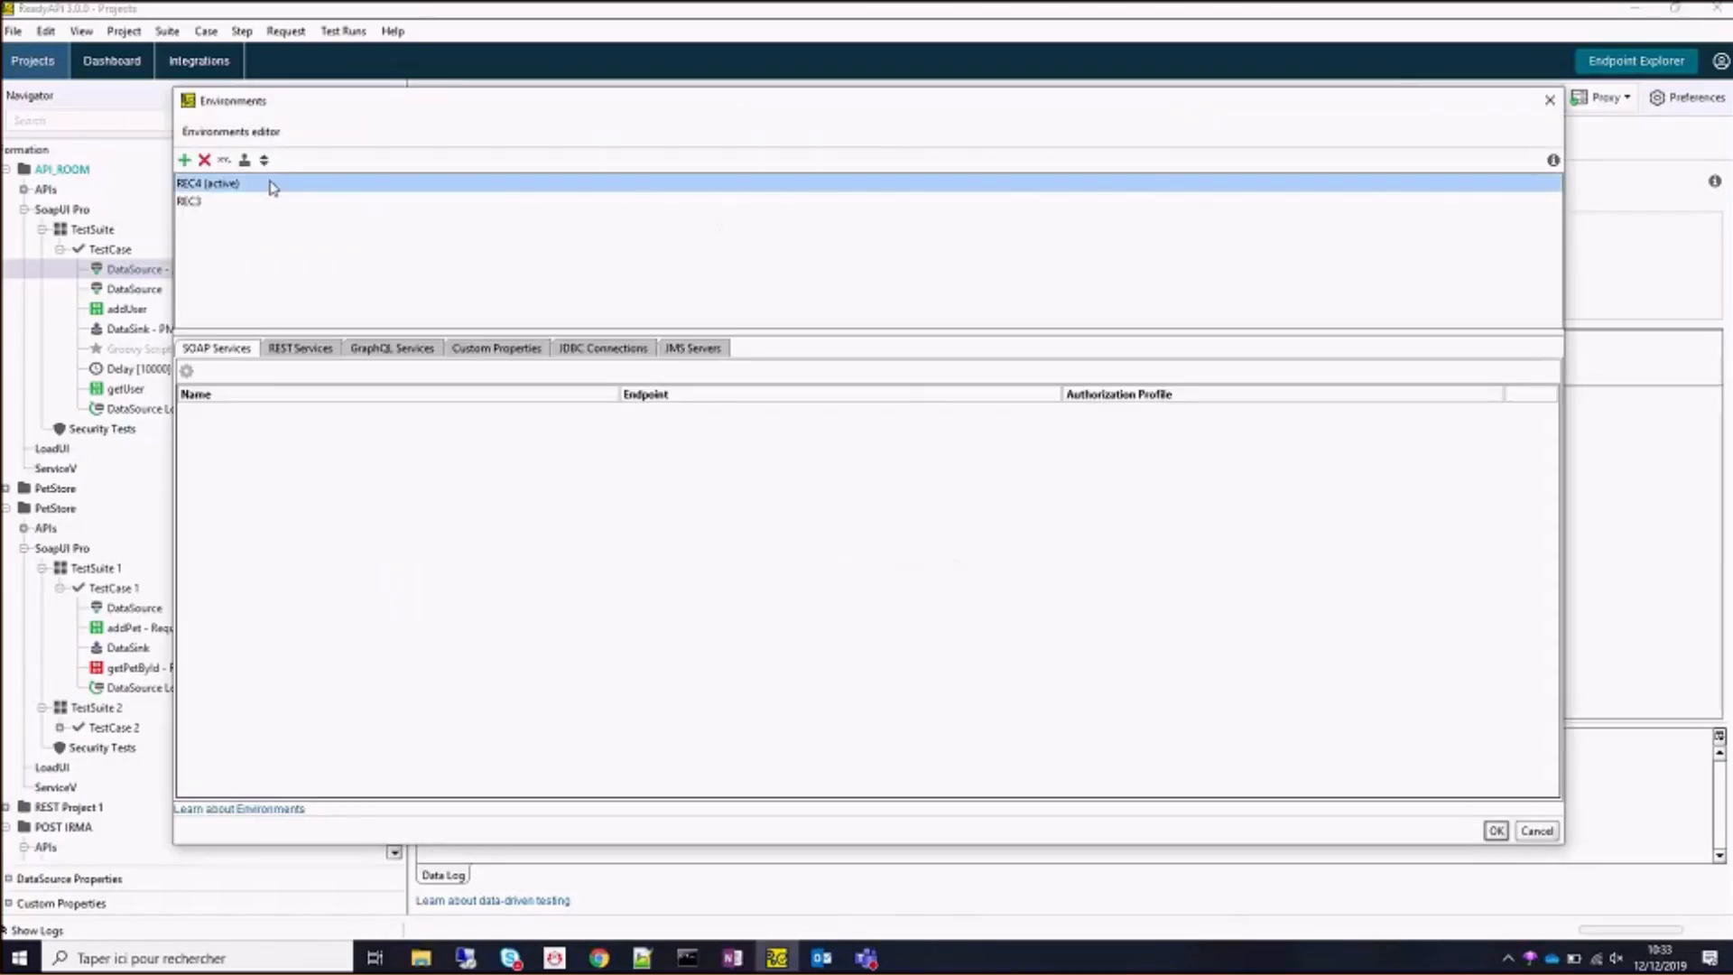
{"action": "left_click", "coordinate": [606, 348]}
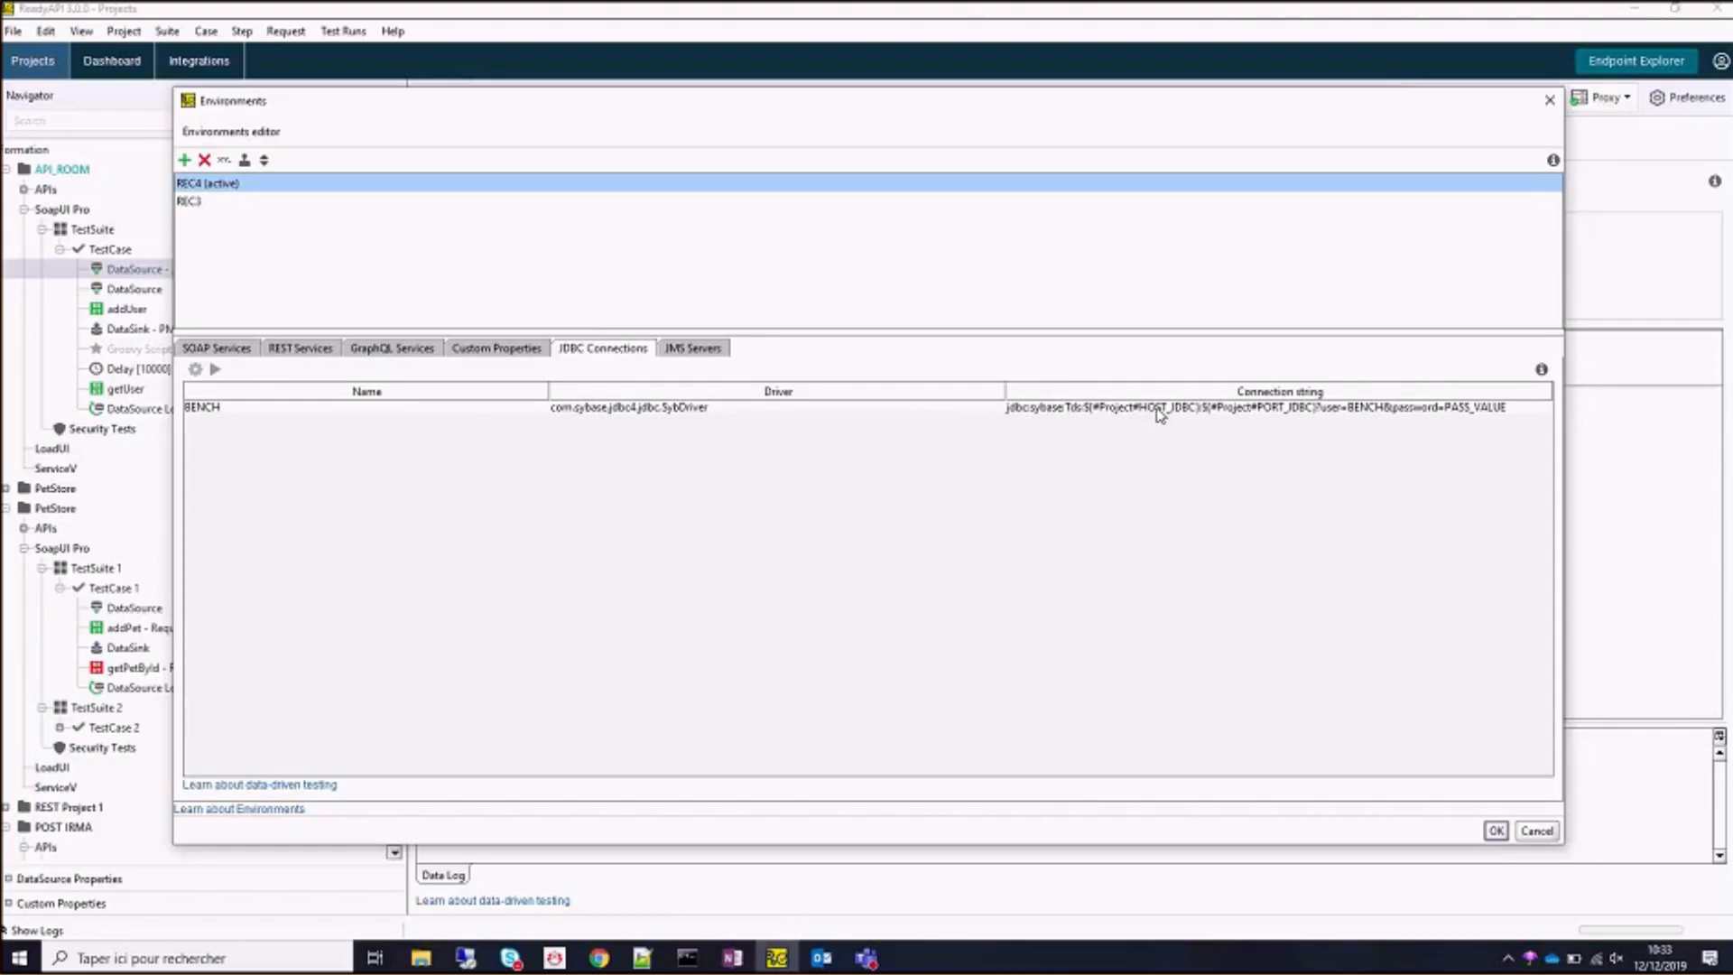
{"action": "left_click", "coordinate": [499, 352]}
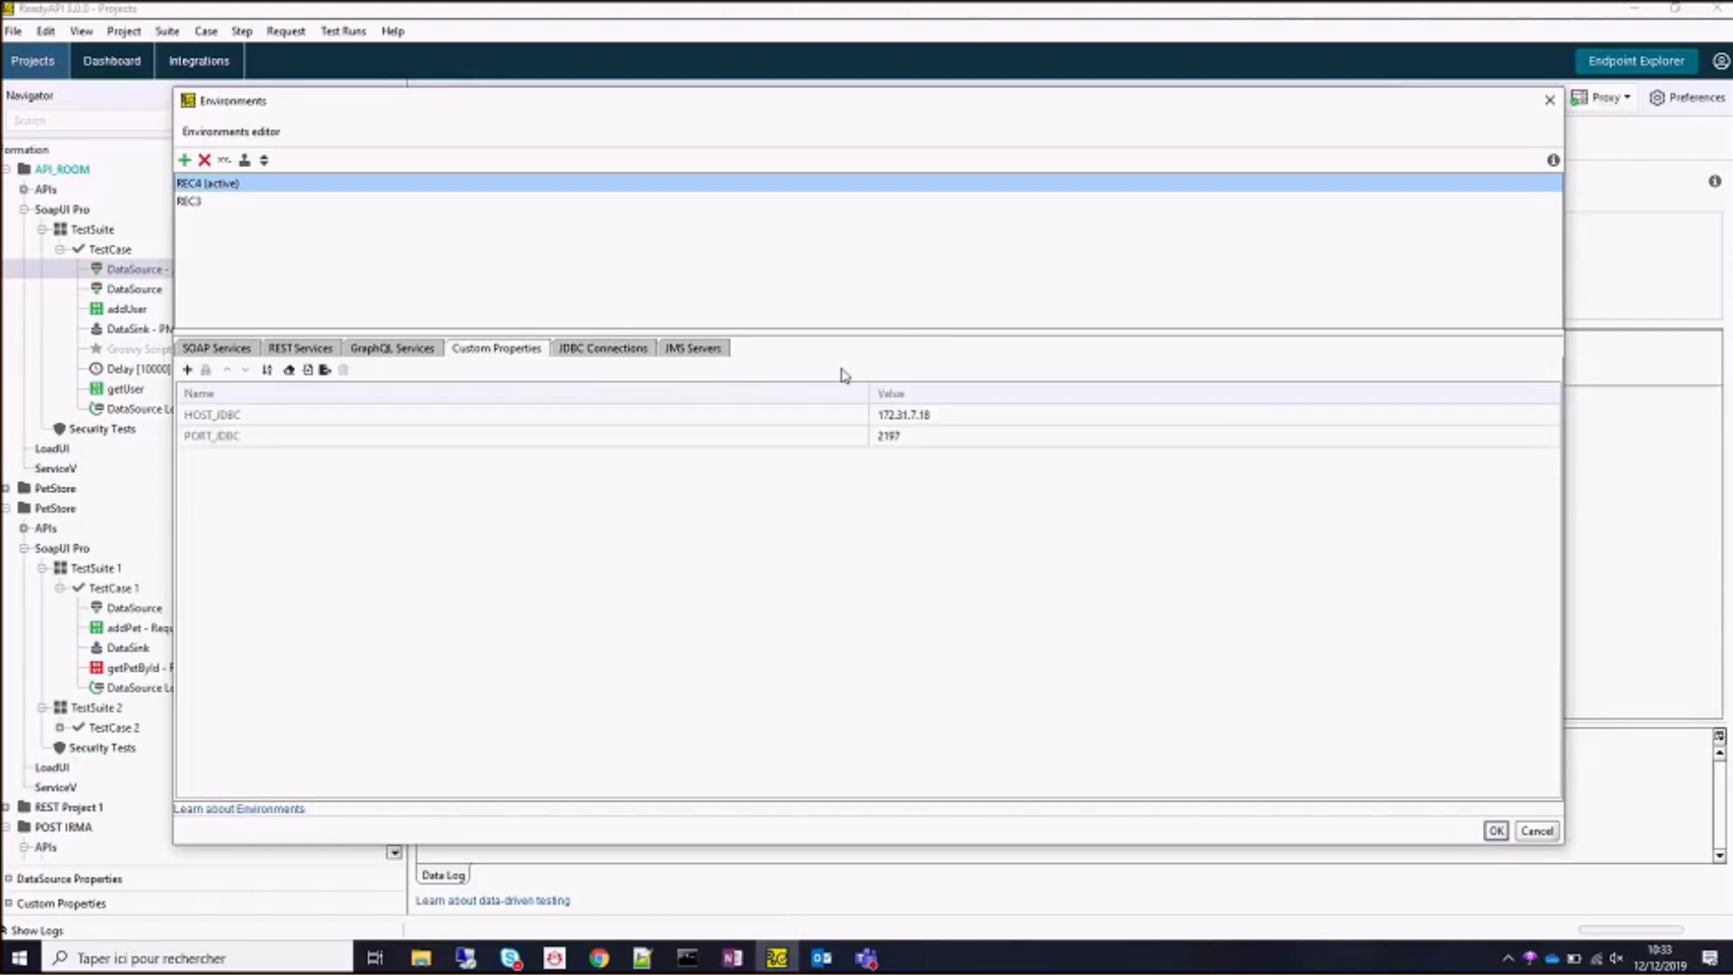
{"action": "left_click", "coordinate": [943, 421]}
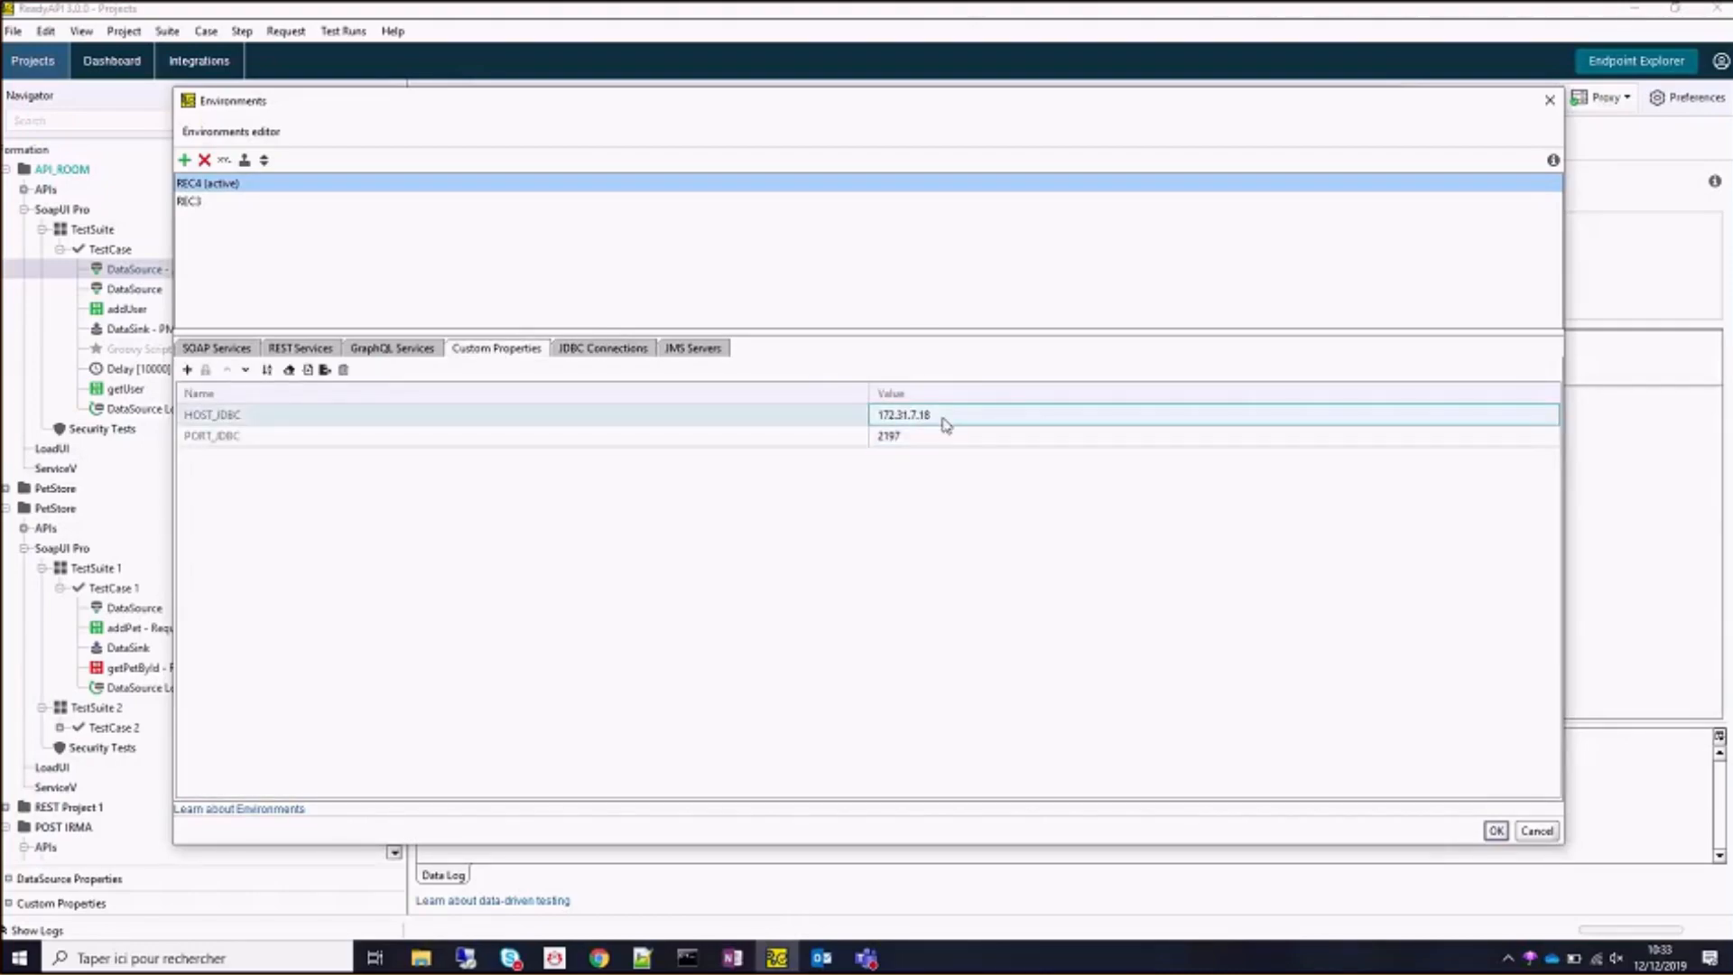
{"action": "left_click", "coordinate": [241, 202]}
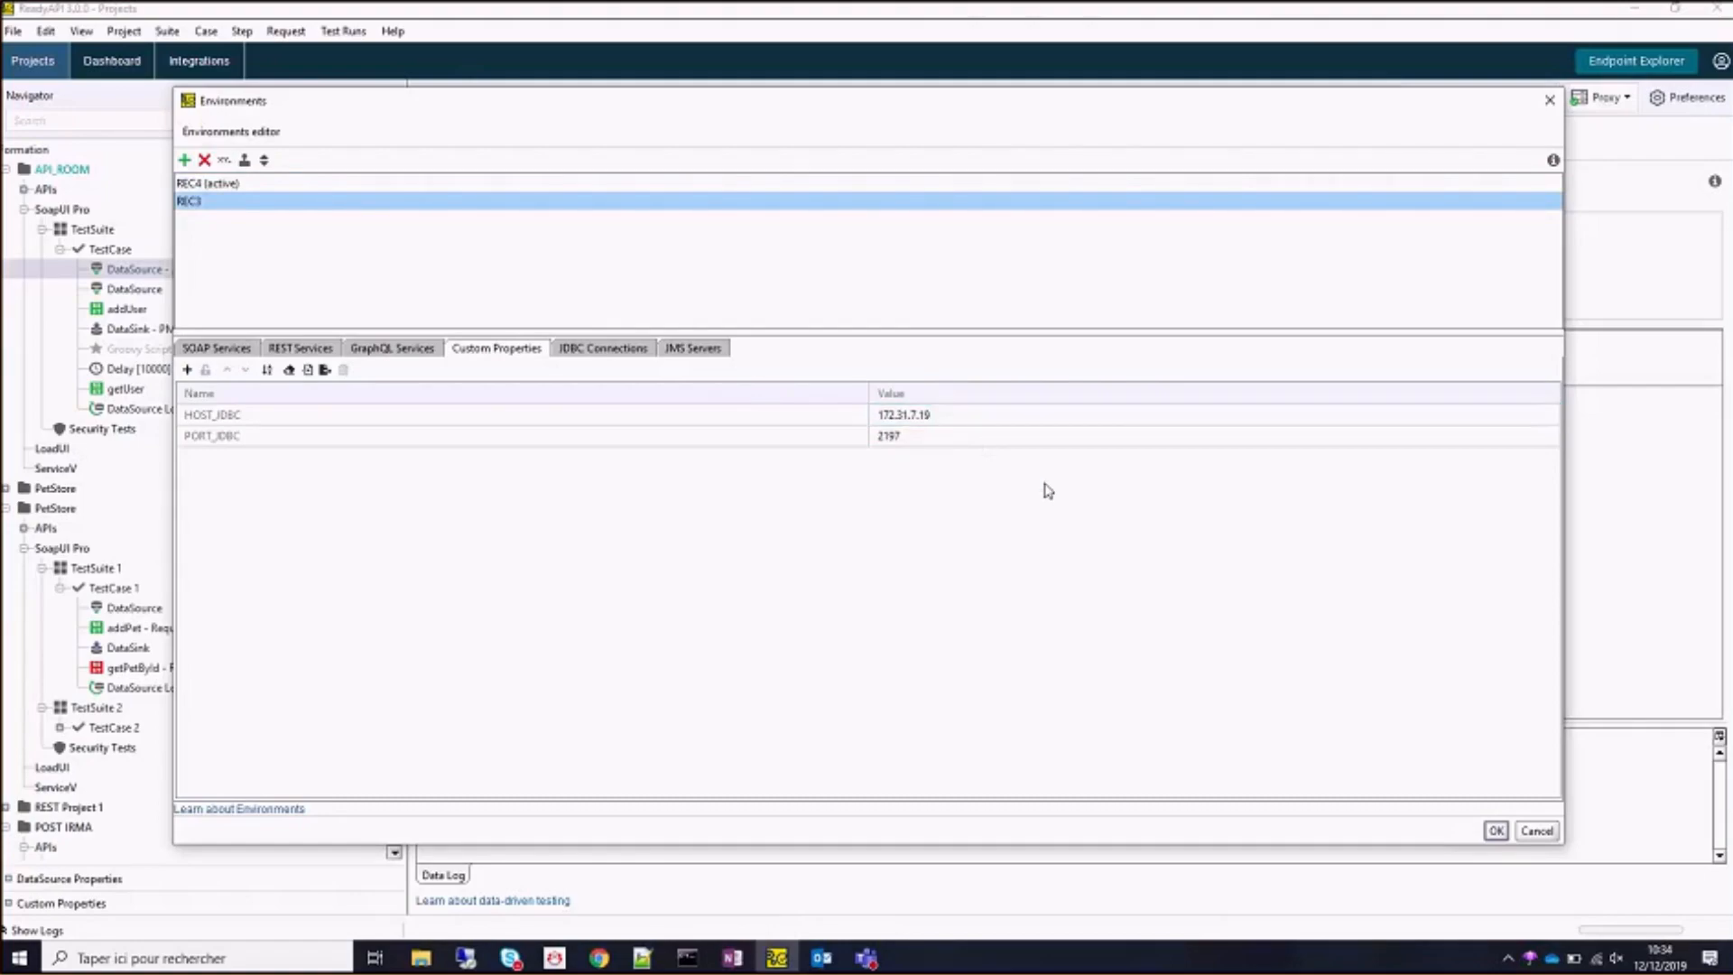
{"action": "left_click", "coordinate": [1495, 831]}
Activate the REC3 environment, checking the DataSource's available connections before and after the change.
{"action": "left_click", "coordinate": [712, 348]}
{"action": "left_click", "coordinate": [713, 357]}
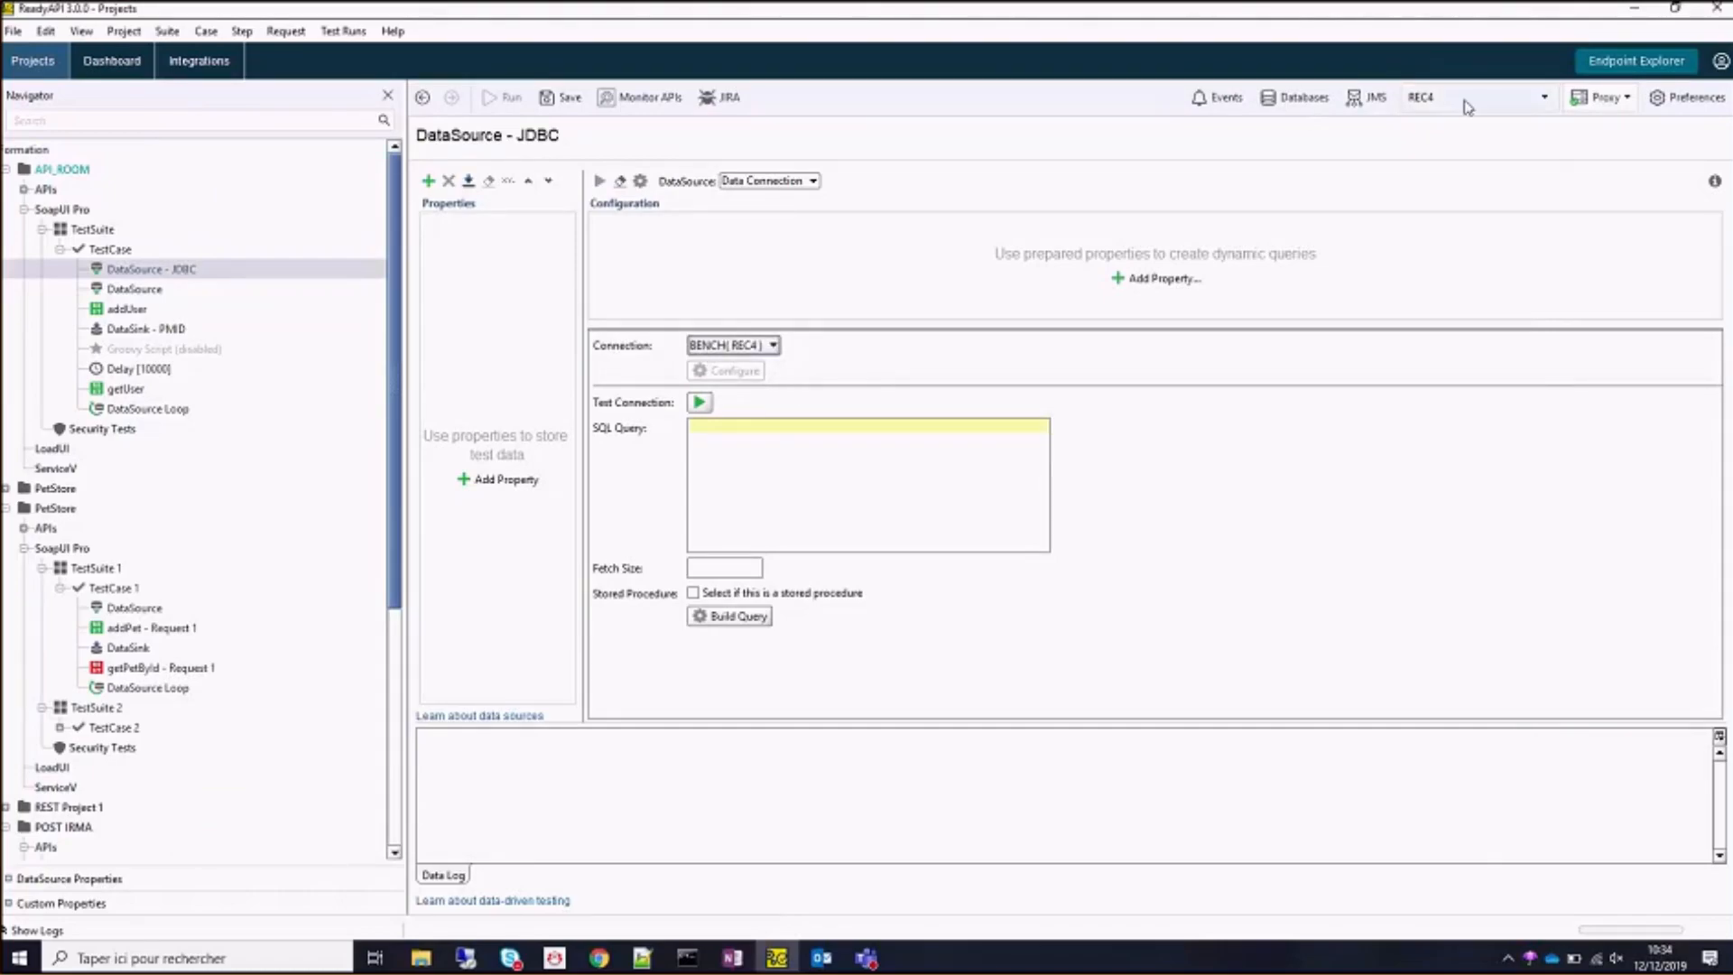
{"action": "left_click", "coordinate": [1539, 98]}
{"action": "left_click", "coordinate": [1449, 191]}
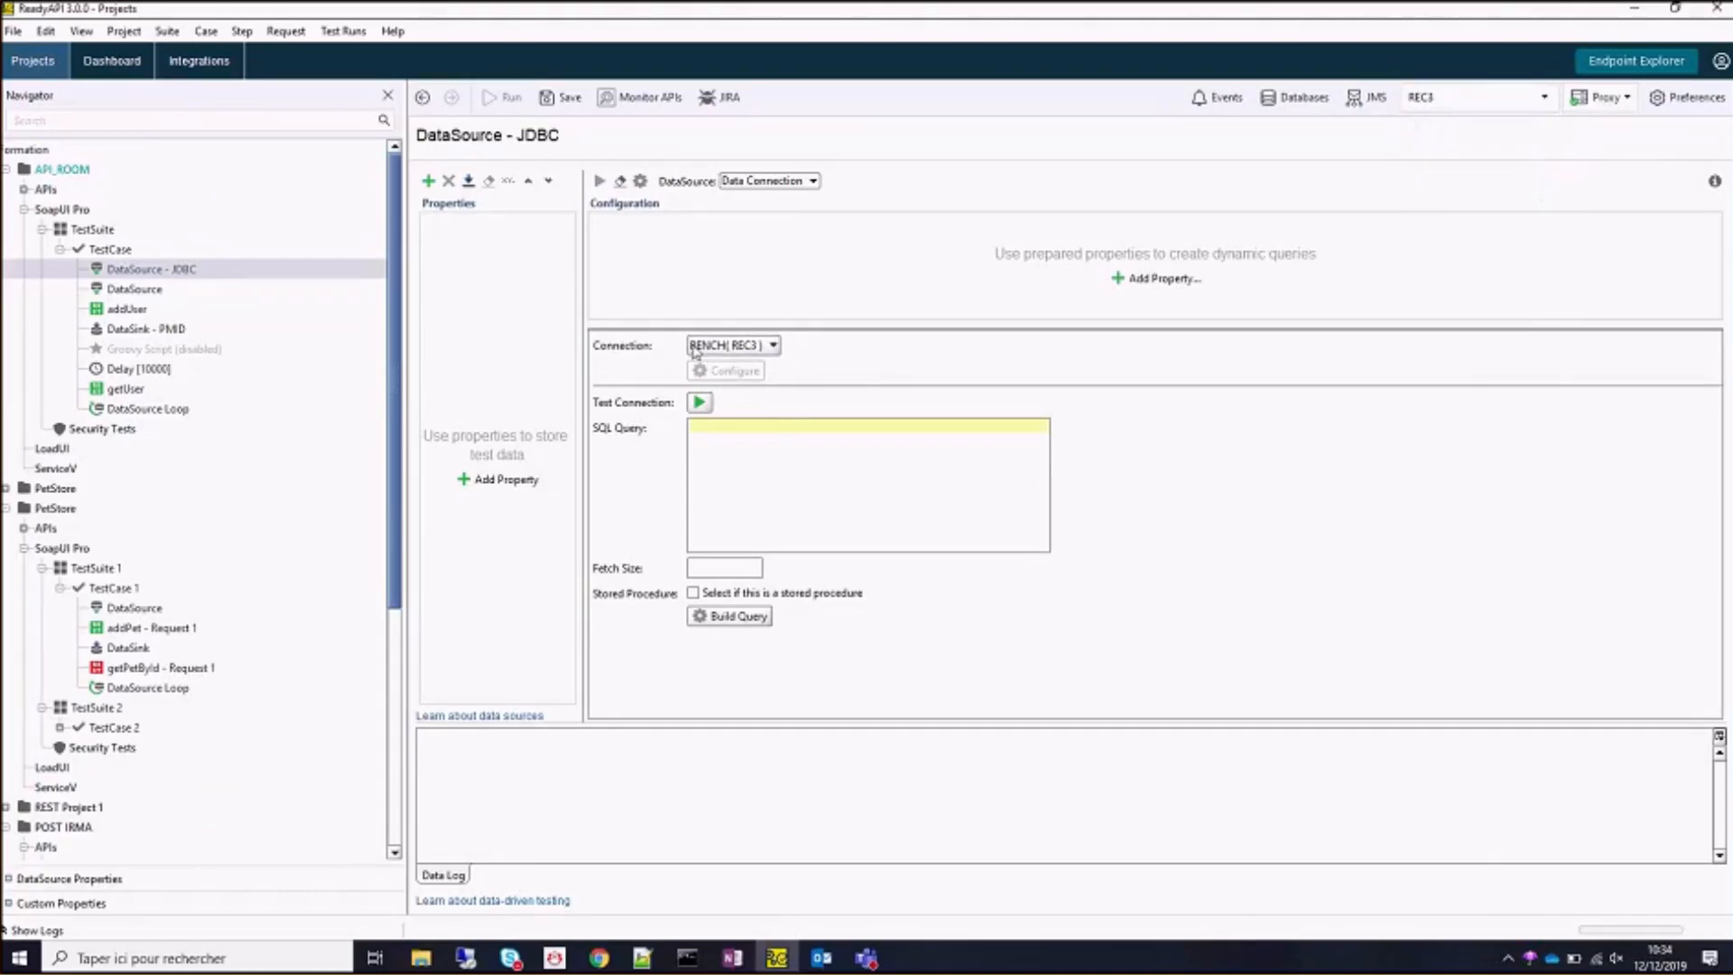
{"action": "left_click", "coordinate": [733, 346]}
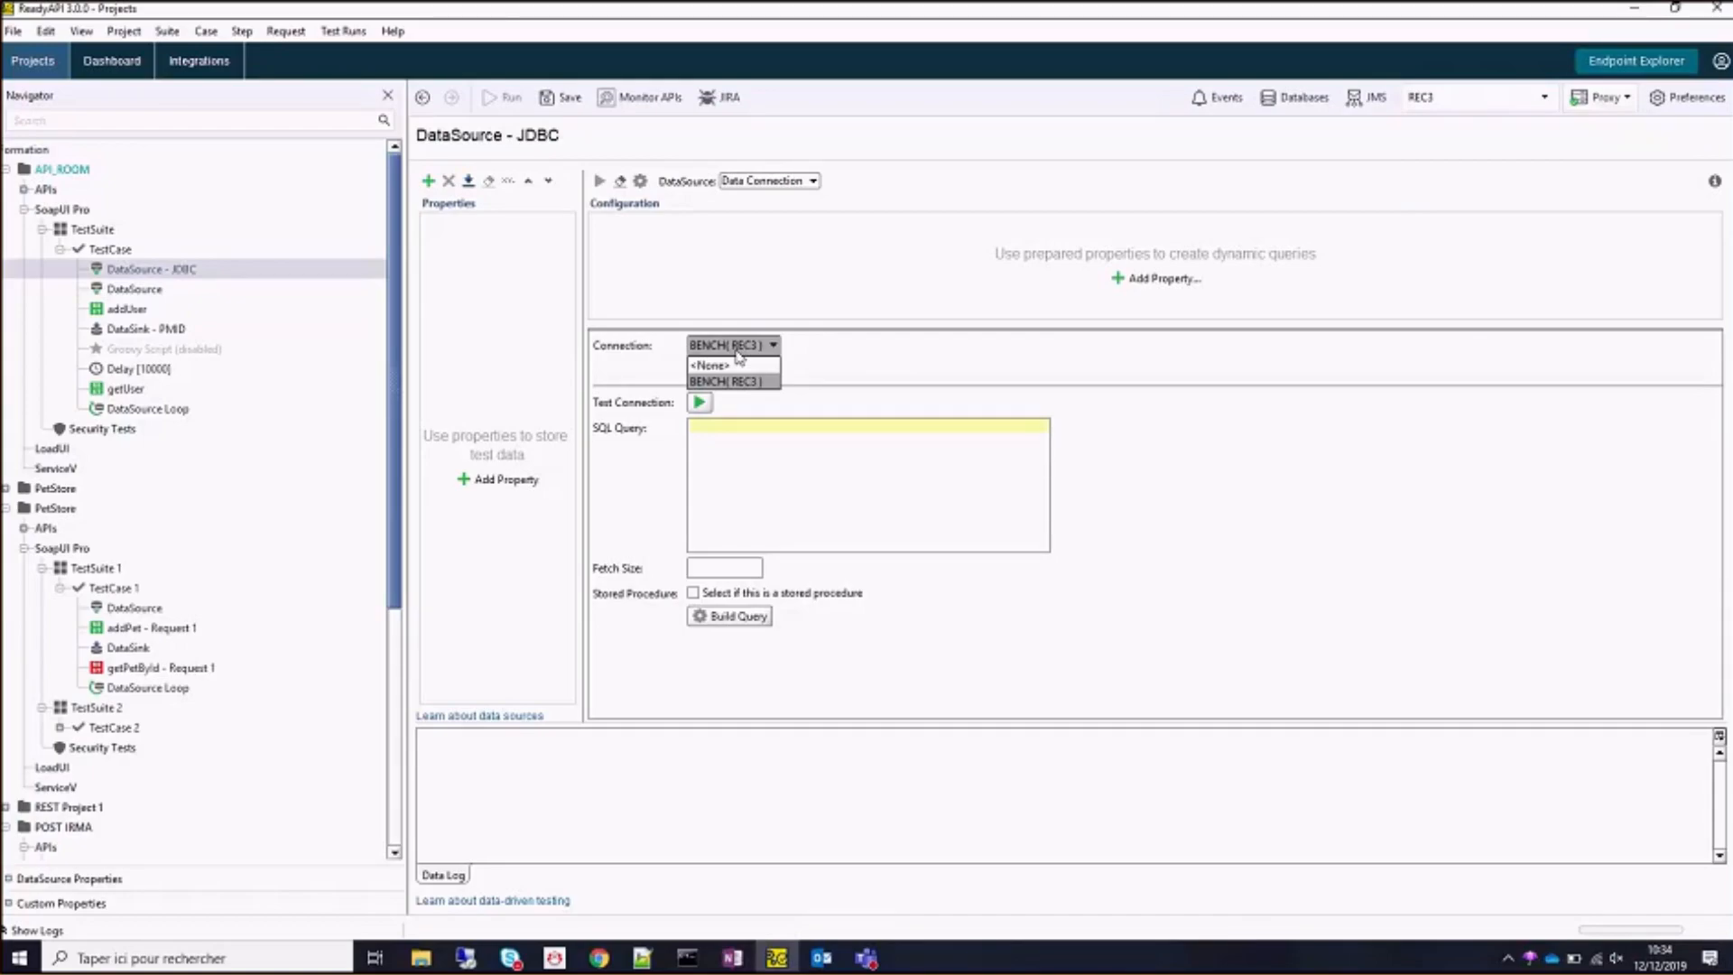
{"action": "left_click", "coordinate": [858, 341]}
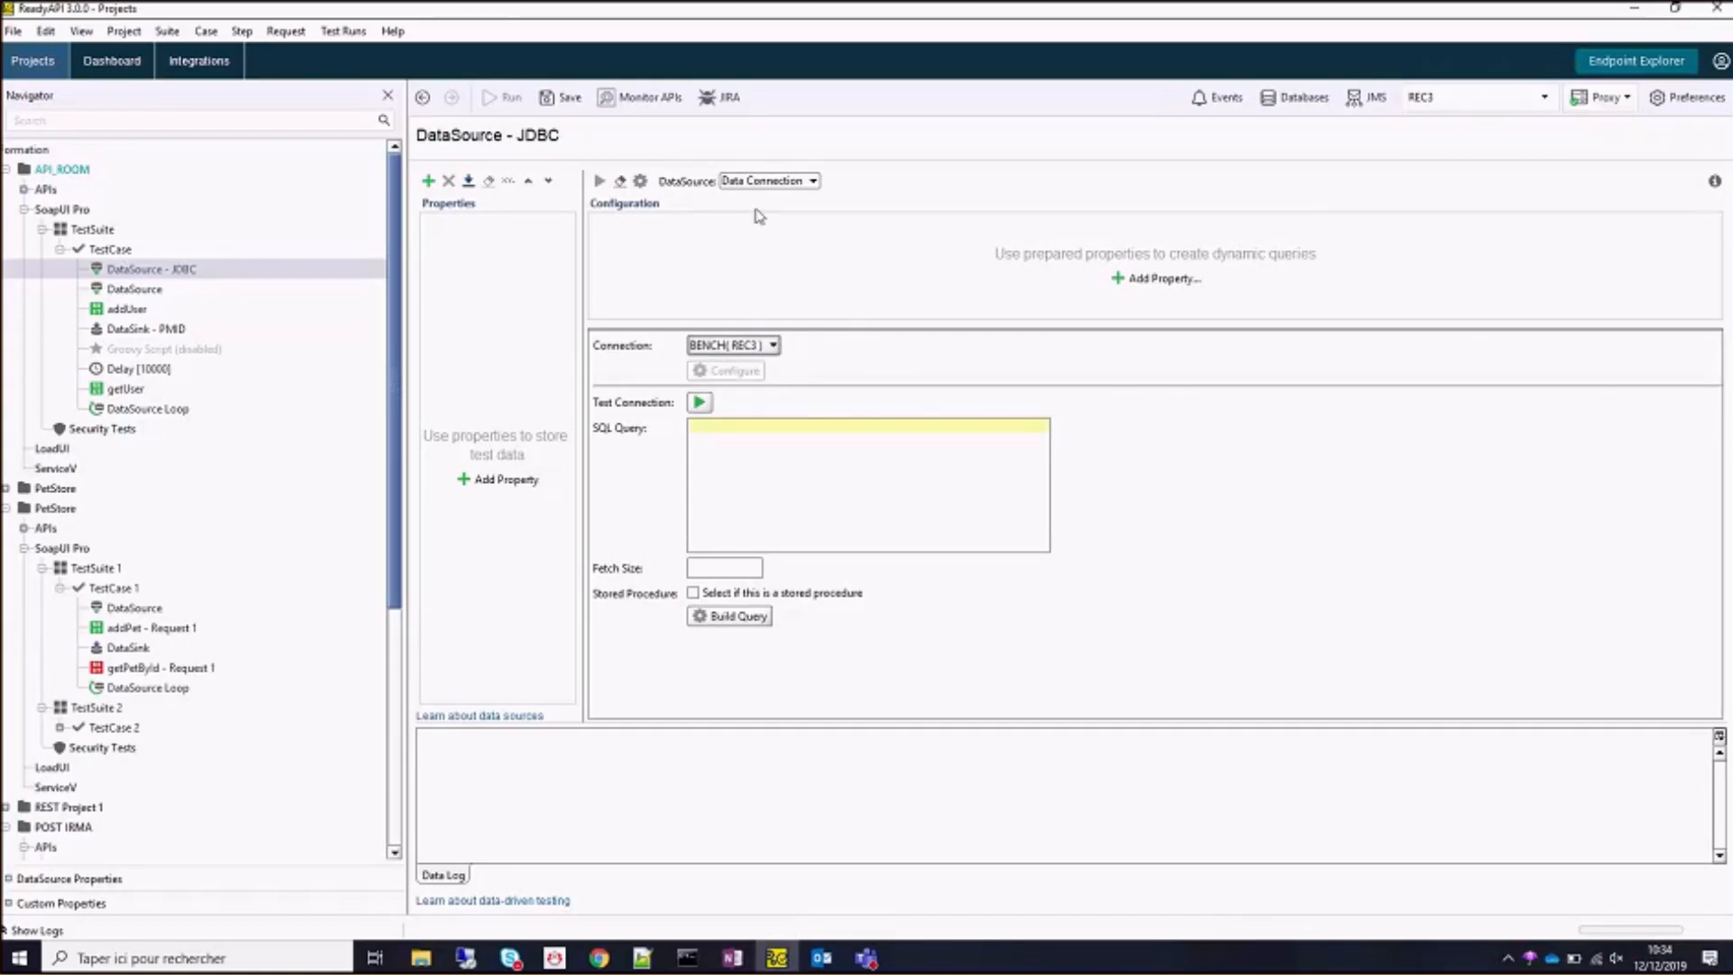
Switch to the browser, open the Connexions JDBC wiki page, and copy the numhotel SQL query from its Exercices section.
{"action": "left_click", "coordinate": [757, 442]}
{"action": "left_click", "coordinate": [600, 958]}
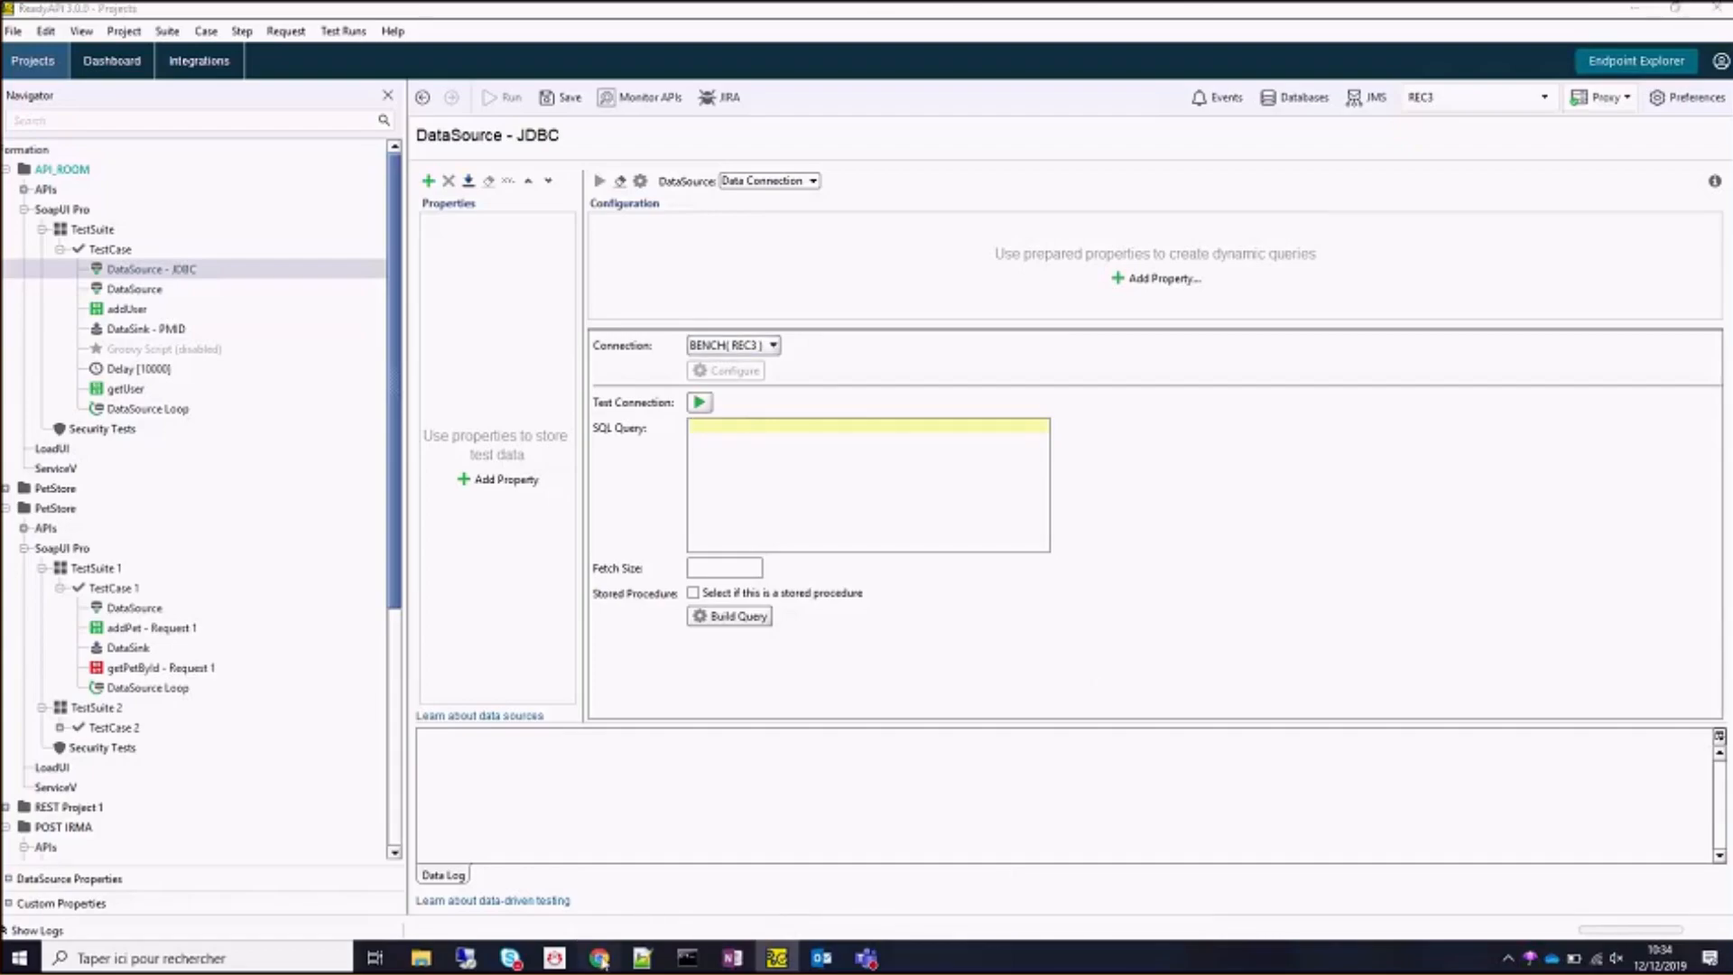
{"action": "left_click", "coordinate": [106, 848]}
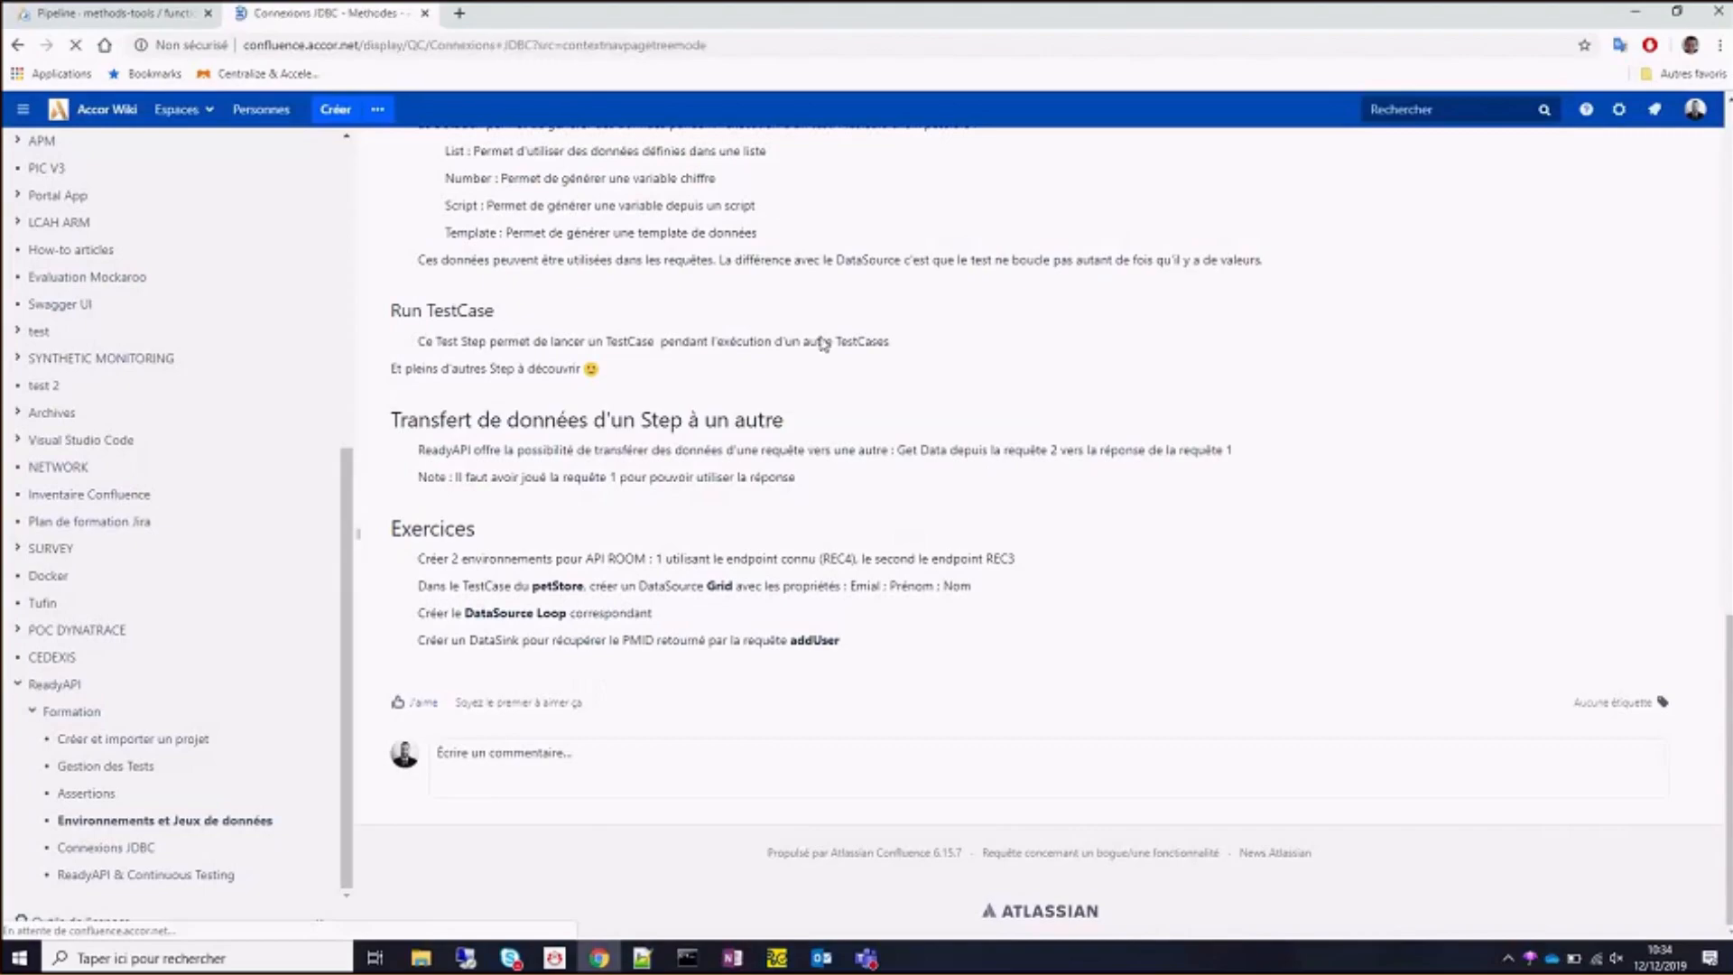
{"action": "scroll", "coordinate": [684, 365], "scroll_direction": "down", "scroll_amount": 2}
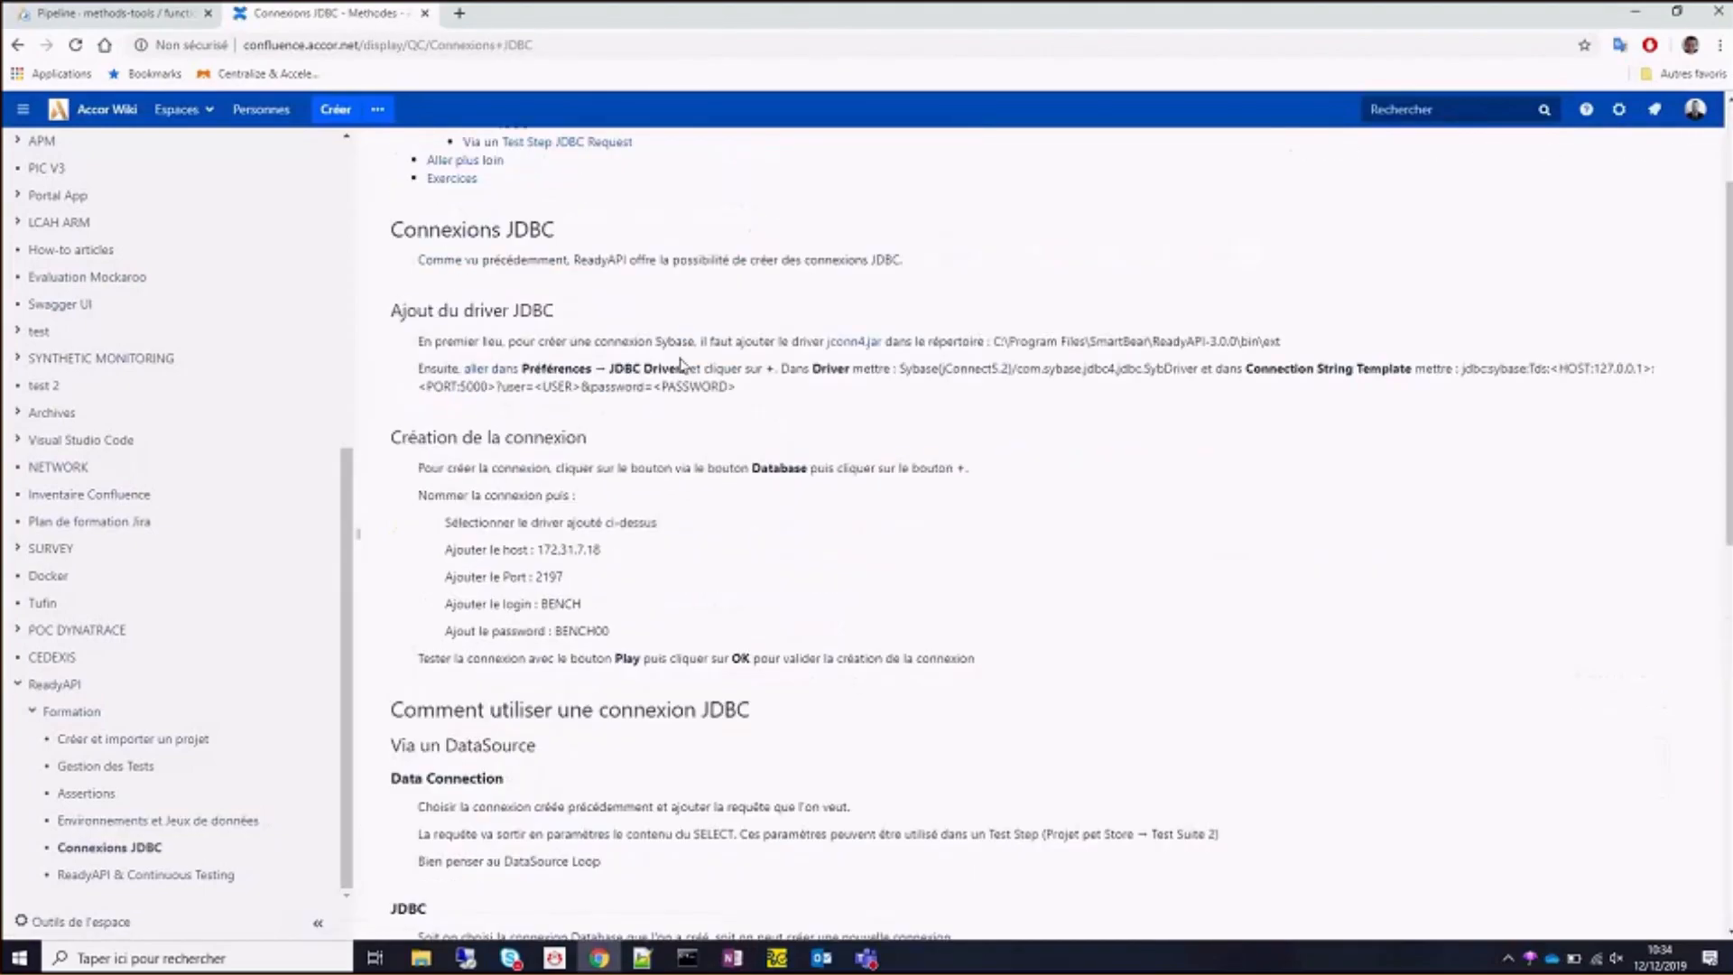
{"action": "scroll", "coordinate": [684, 365], "scroll_direction": "down", "scroll_amount": 6}
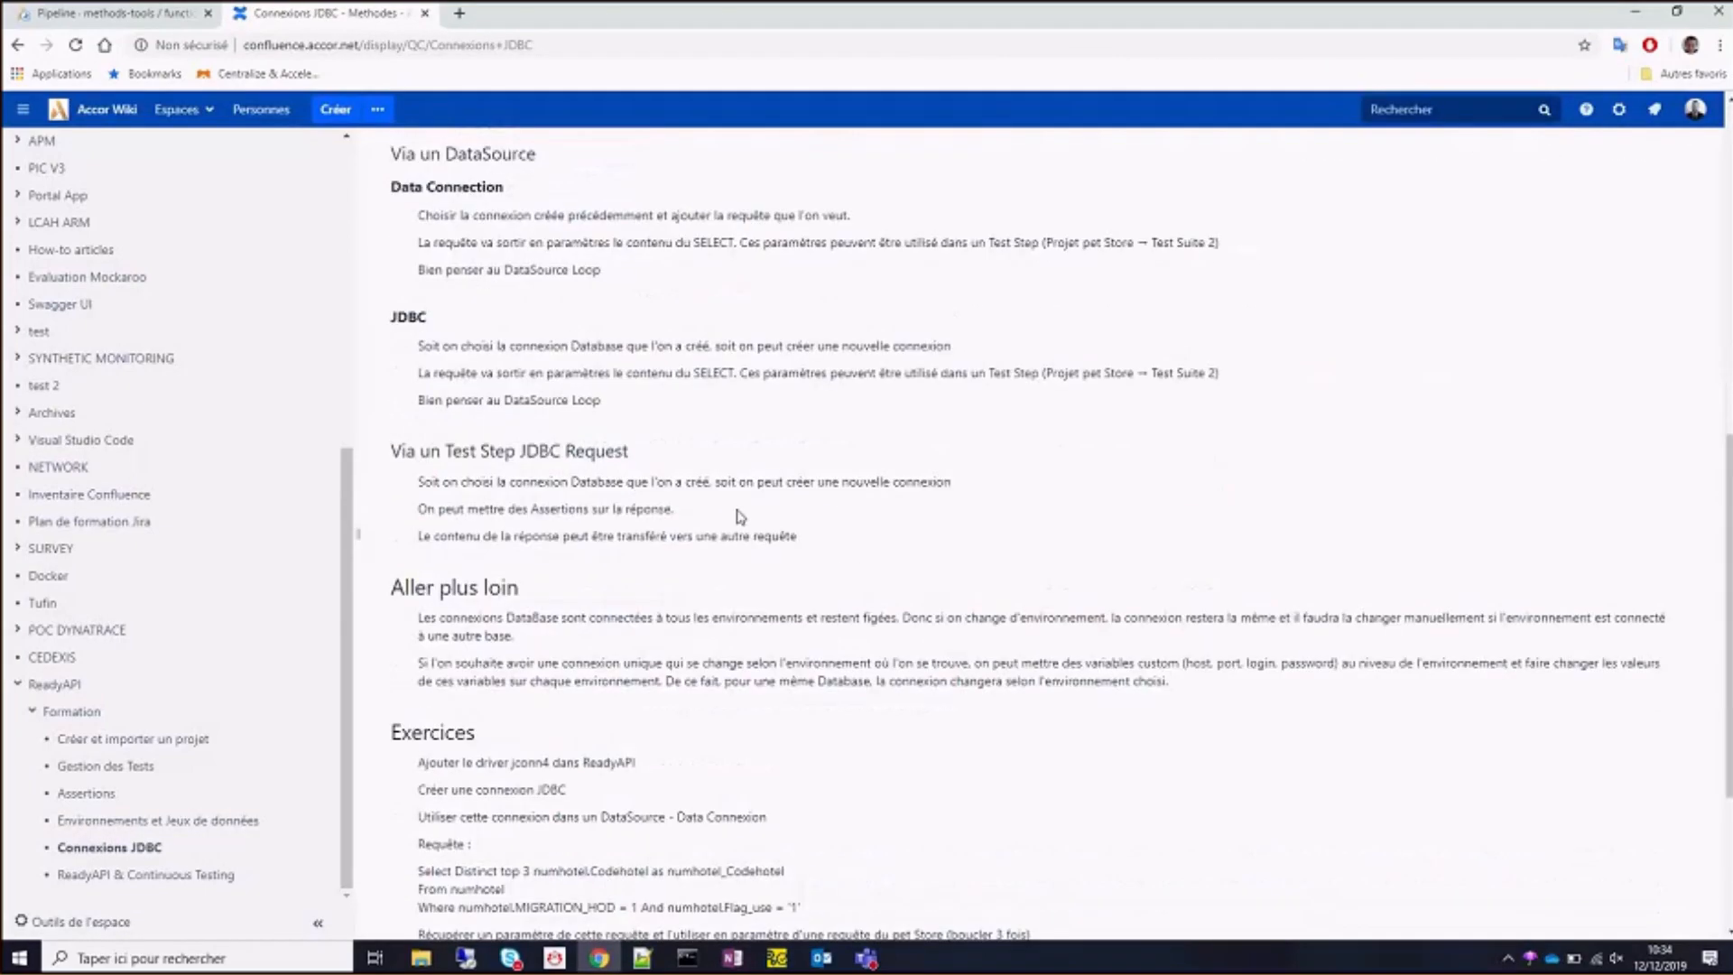
{"action": "scroll", "coordinate": [741, 516], "scroll_direction": "down", "scroll_amount": 2}
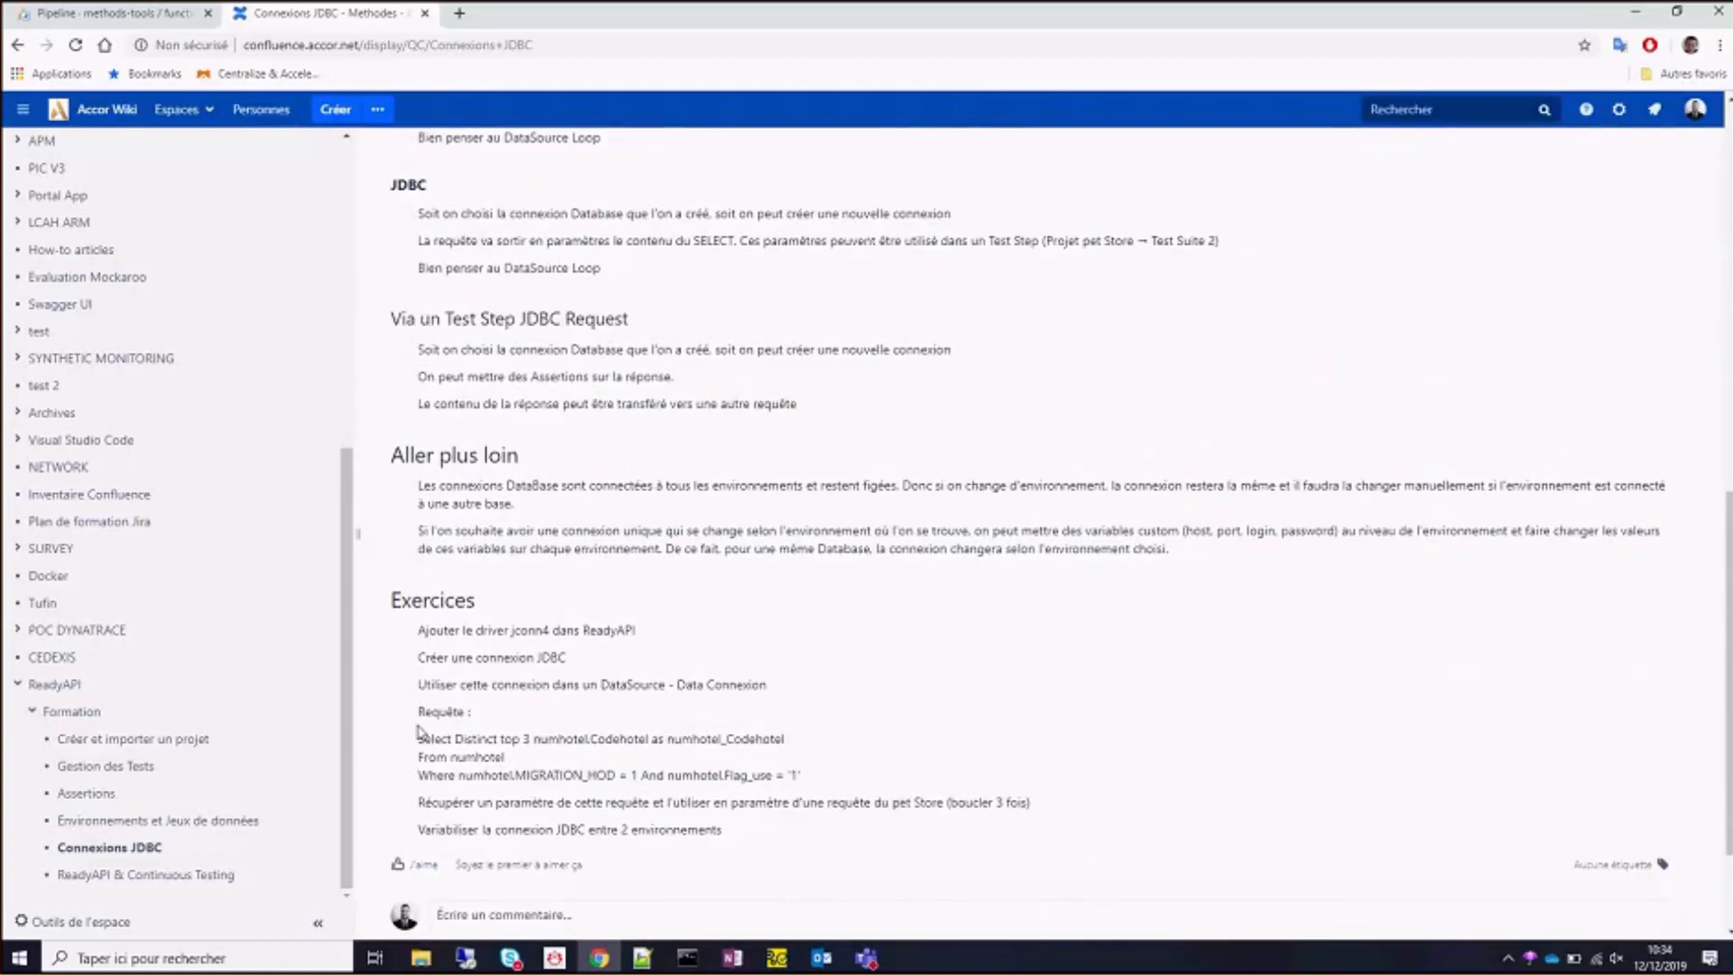
{"action": "left_click_drag", "start_coordinate": [418, 731], "coordinate": [801, 786]}
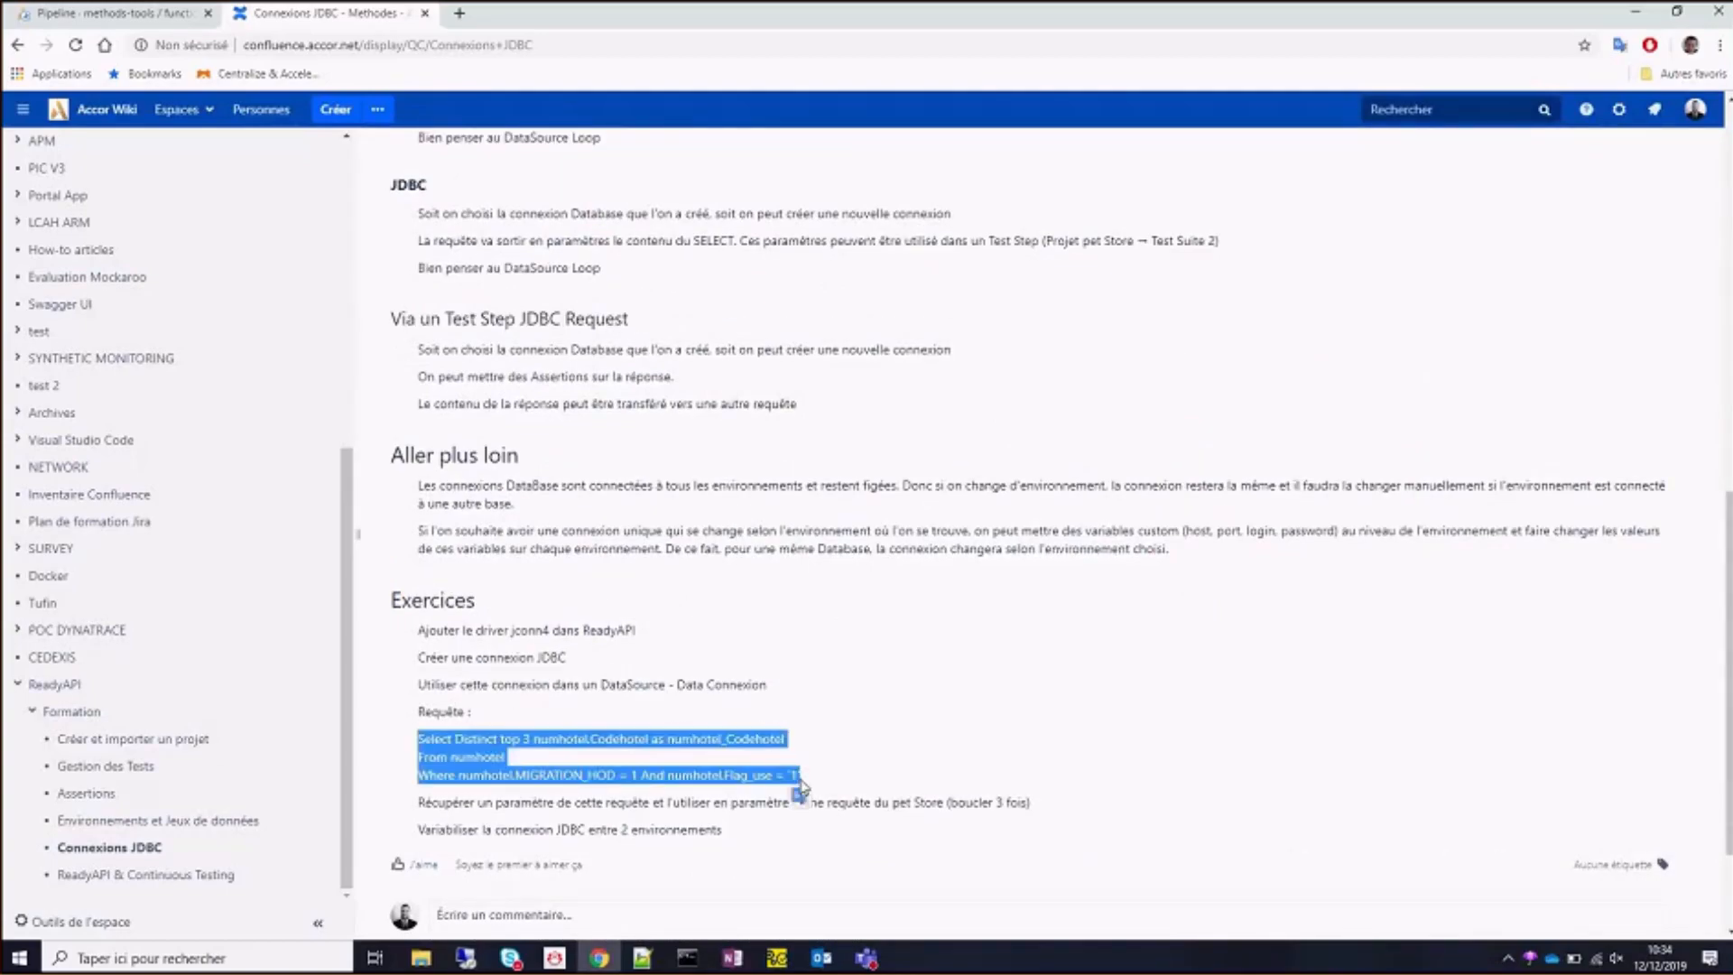
{"action": "key", "text": "alt+Tab"}
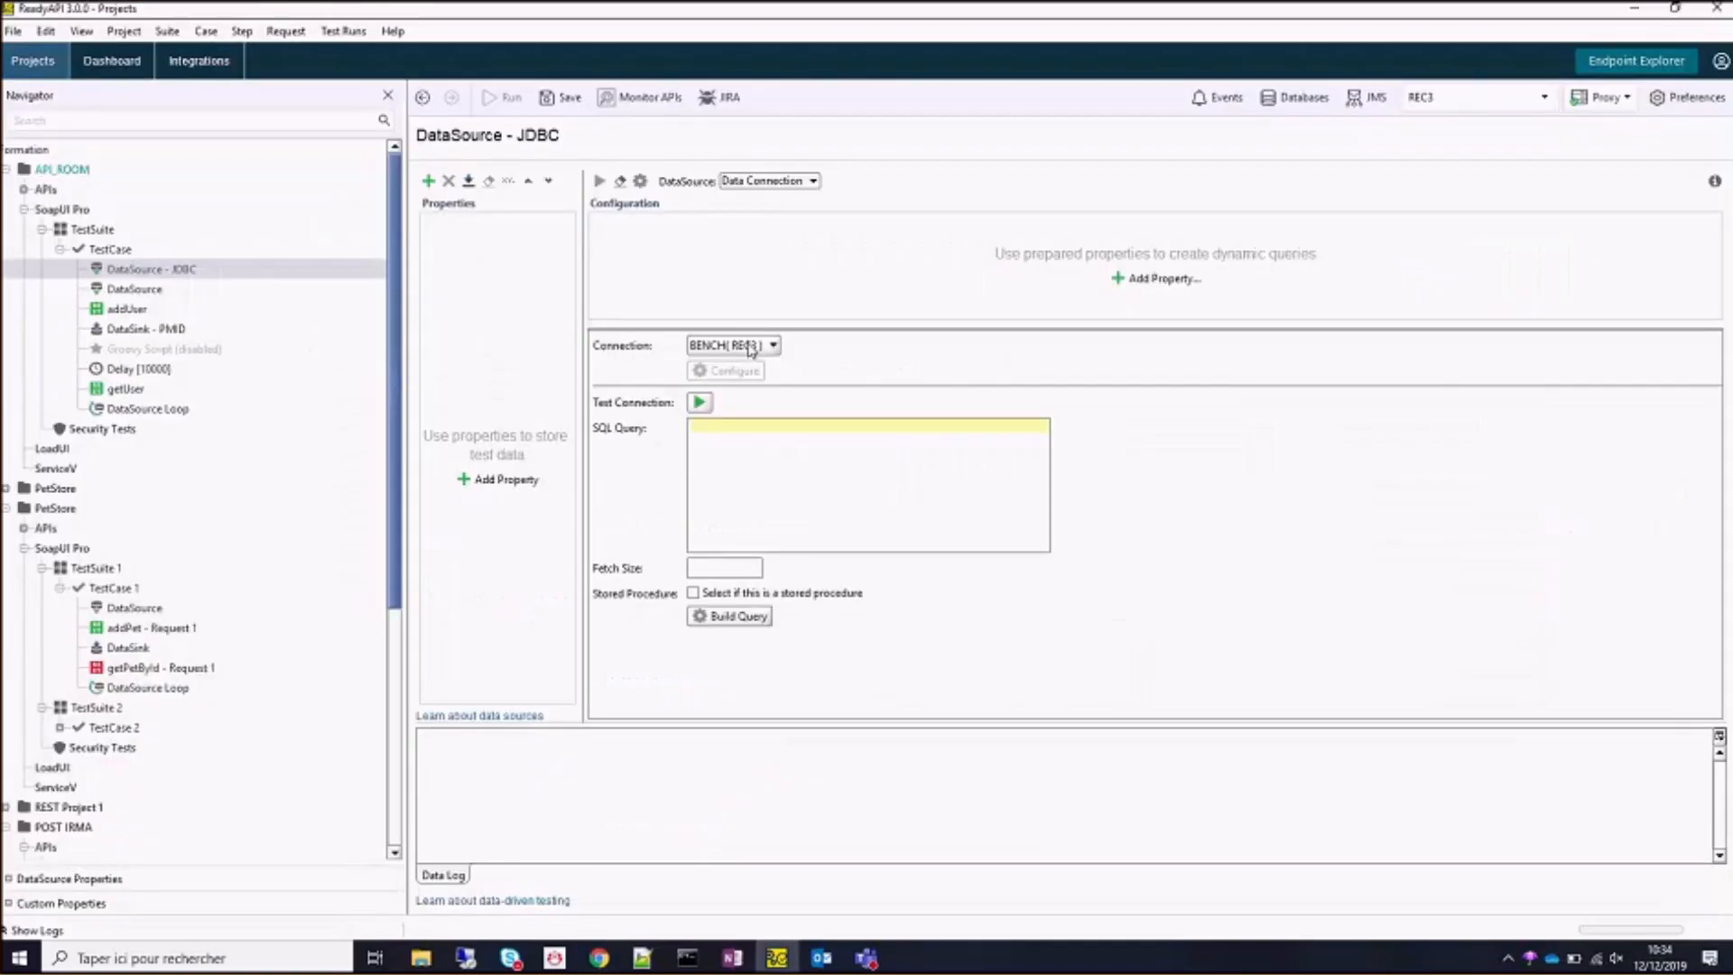
Activate REC4 and set the SQL query to Select Distinct top 3 numhotel.Codehotel as numhotel_Codehotel From numhotel Where numhotel.MIGRATION_HOD = 1 And numhotel.Flag_use = '1'.
{"action": "left_click", "coordinate": [749, 345]}
{"action": "left_click", "coordinate": [731, 375]}
{"action": "type", "text": "select Distinct top 3 numhotel.Codehotel as numhotel_Codehotel from numhotel where numhotel.MIGRATION_RMO = 1 And numhotel.Flag_use = '1'"}
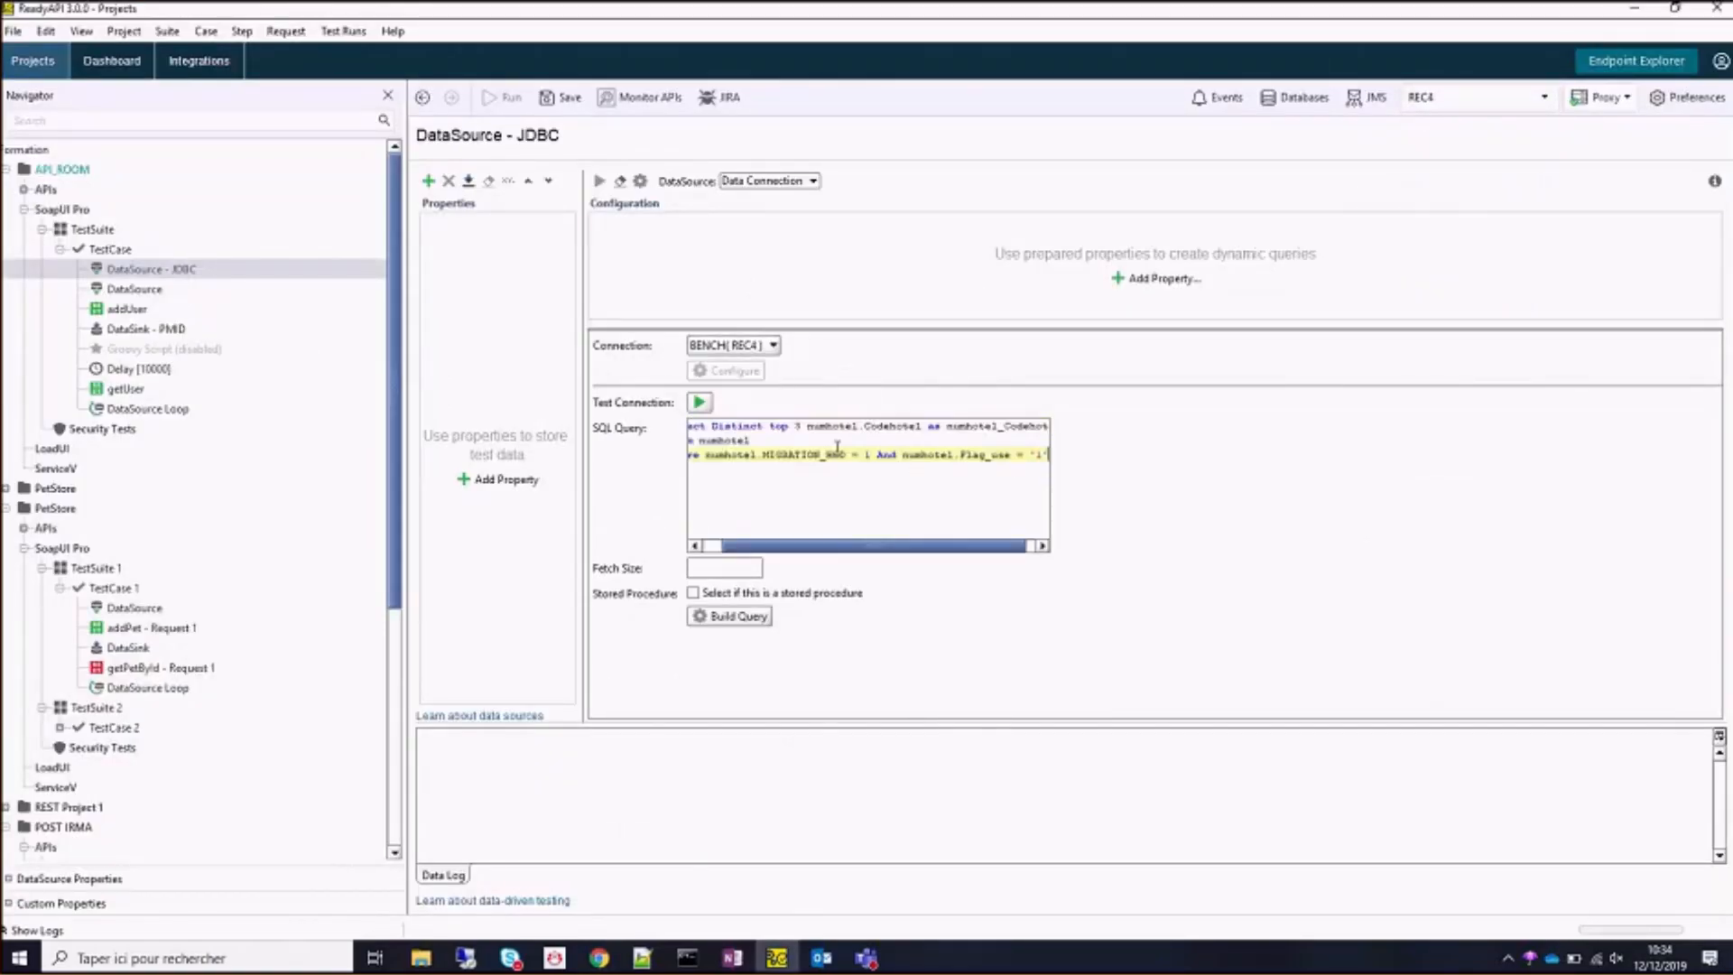
Test the DataSource's BENCH connection for REC4, and open and cancel the addition of a DataSource property.
{"action": "left_click", "coordinate": [699, 402]}
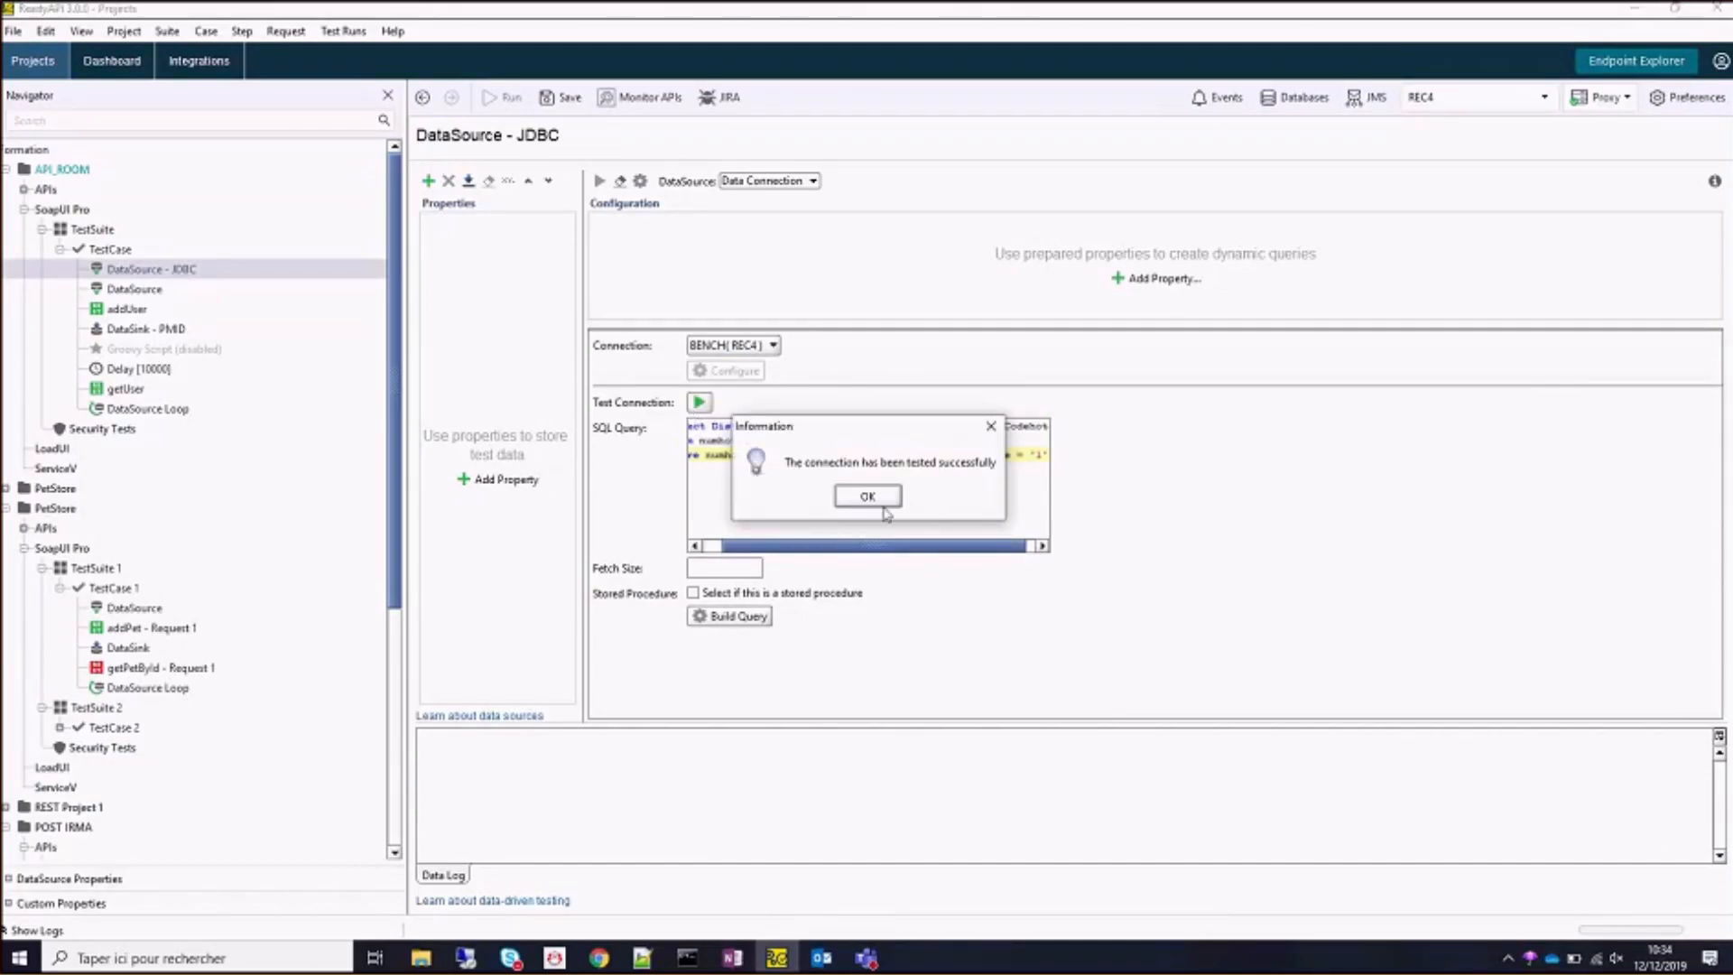
{"action": "left_click", "coordinate": [870, 494]}
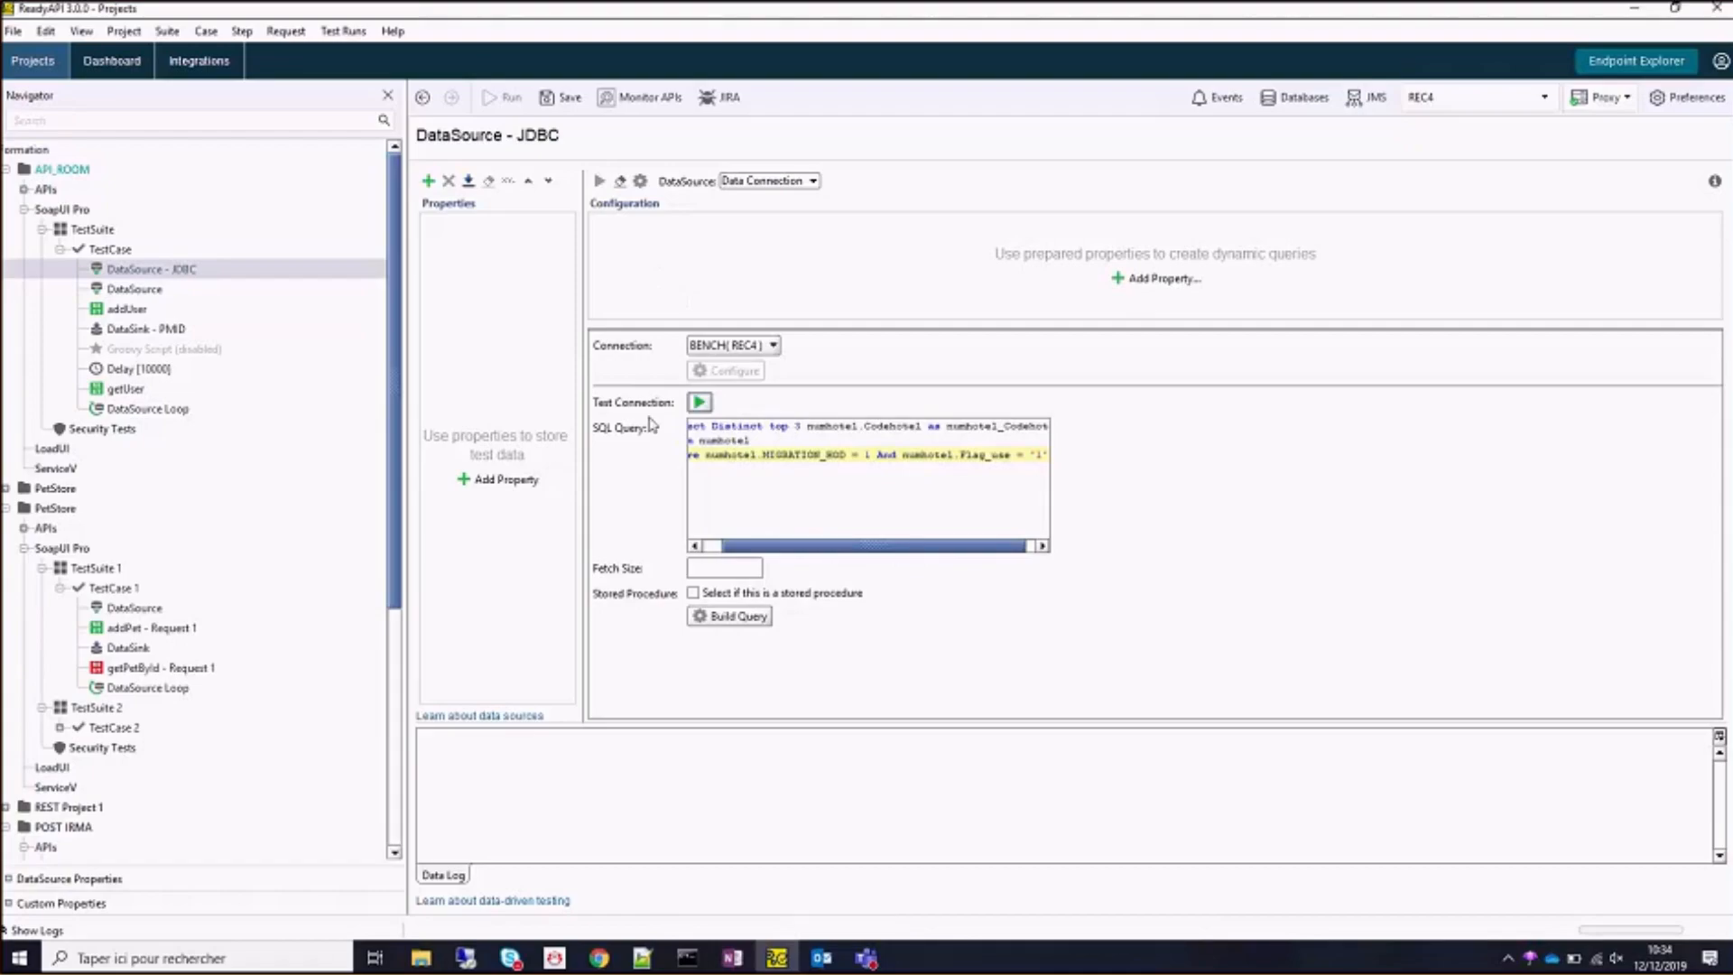
{"action": "left_click", "coordinate": [497, 479]}
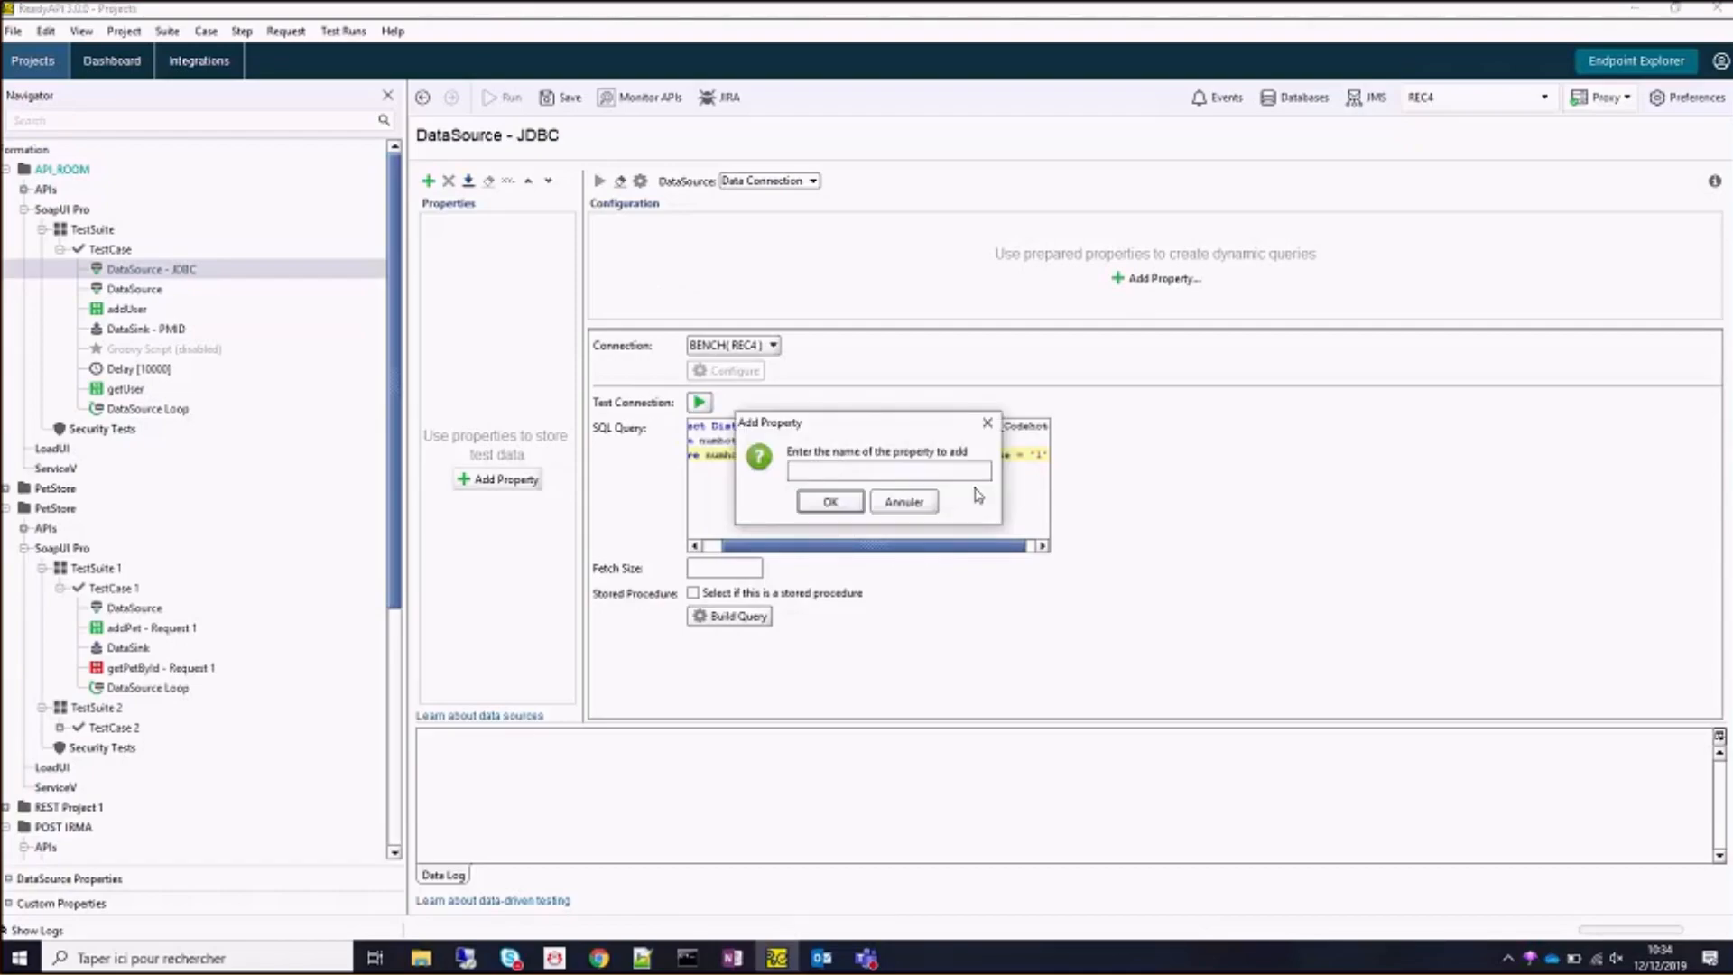
{"action": "left_click", "coordinate": [902, 502]}
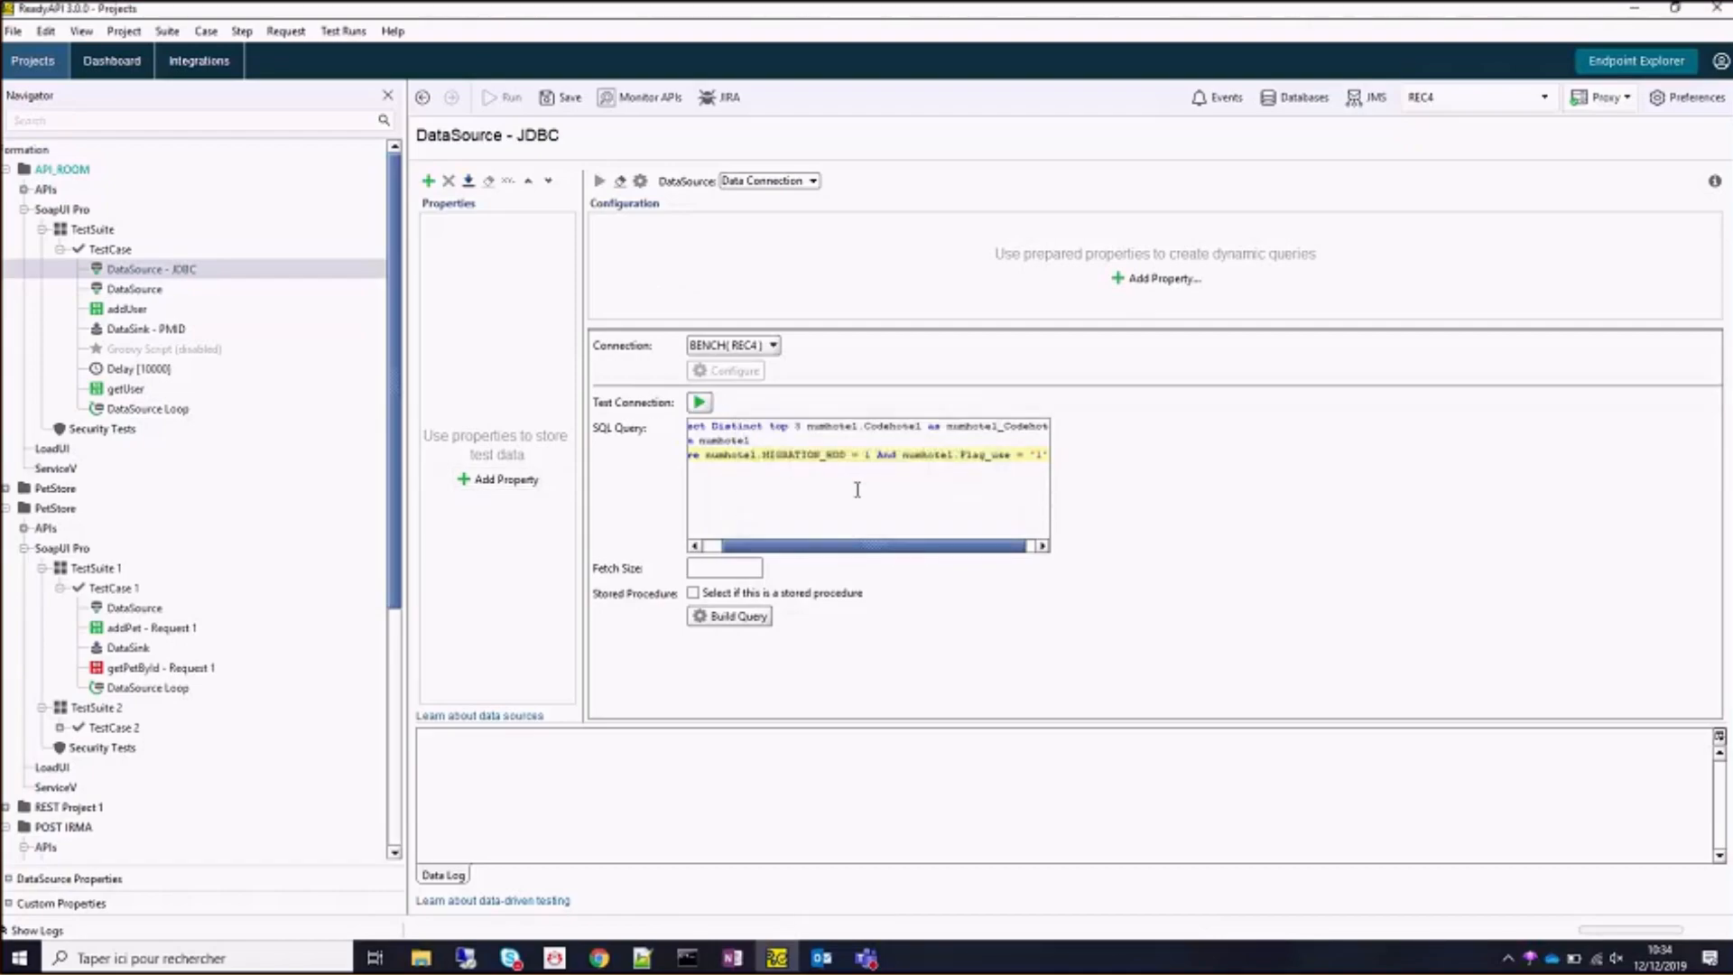
Add a property named numhotel.Codehotel to the DataSource and test-run it for a maximum of 10 rows.
{"action": "left_click", "coordinate": [428, 182]}
{"action": "type", "text": "nulhotel"}
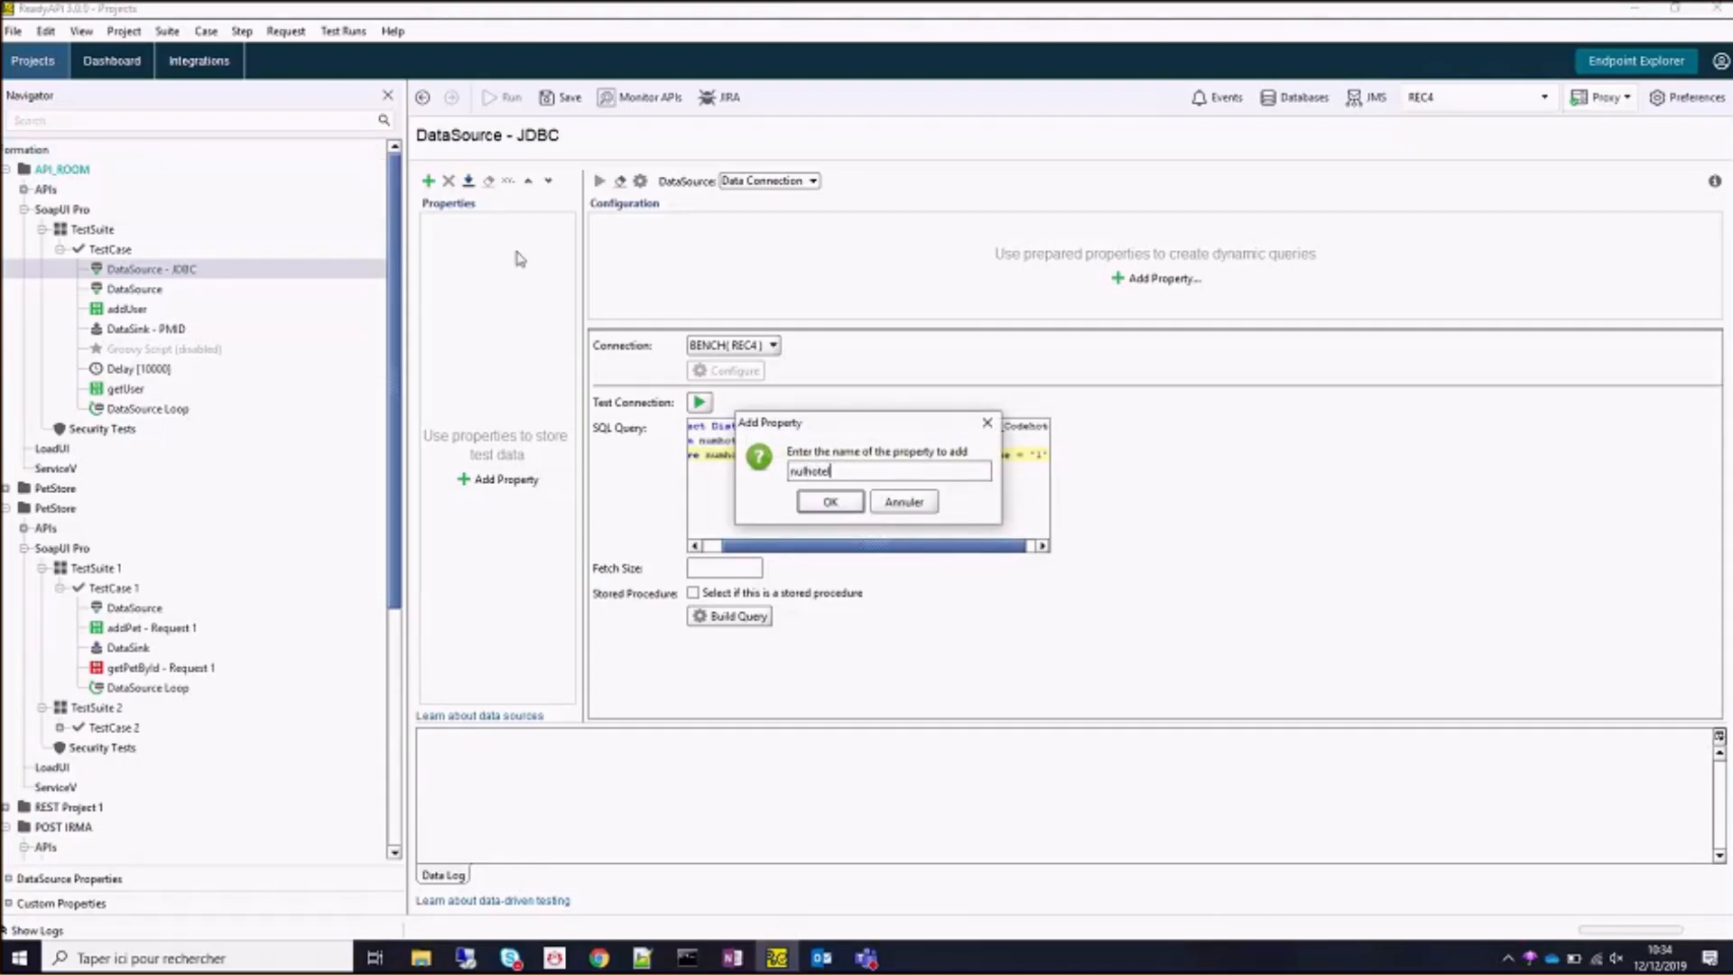
{"action": "left_click_drag", "start_coordinate": [917, 424], "coordinate": [939, 496]}
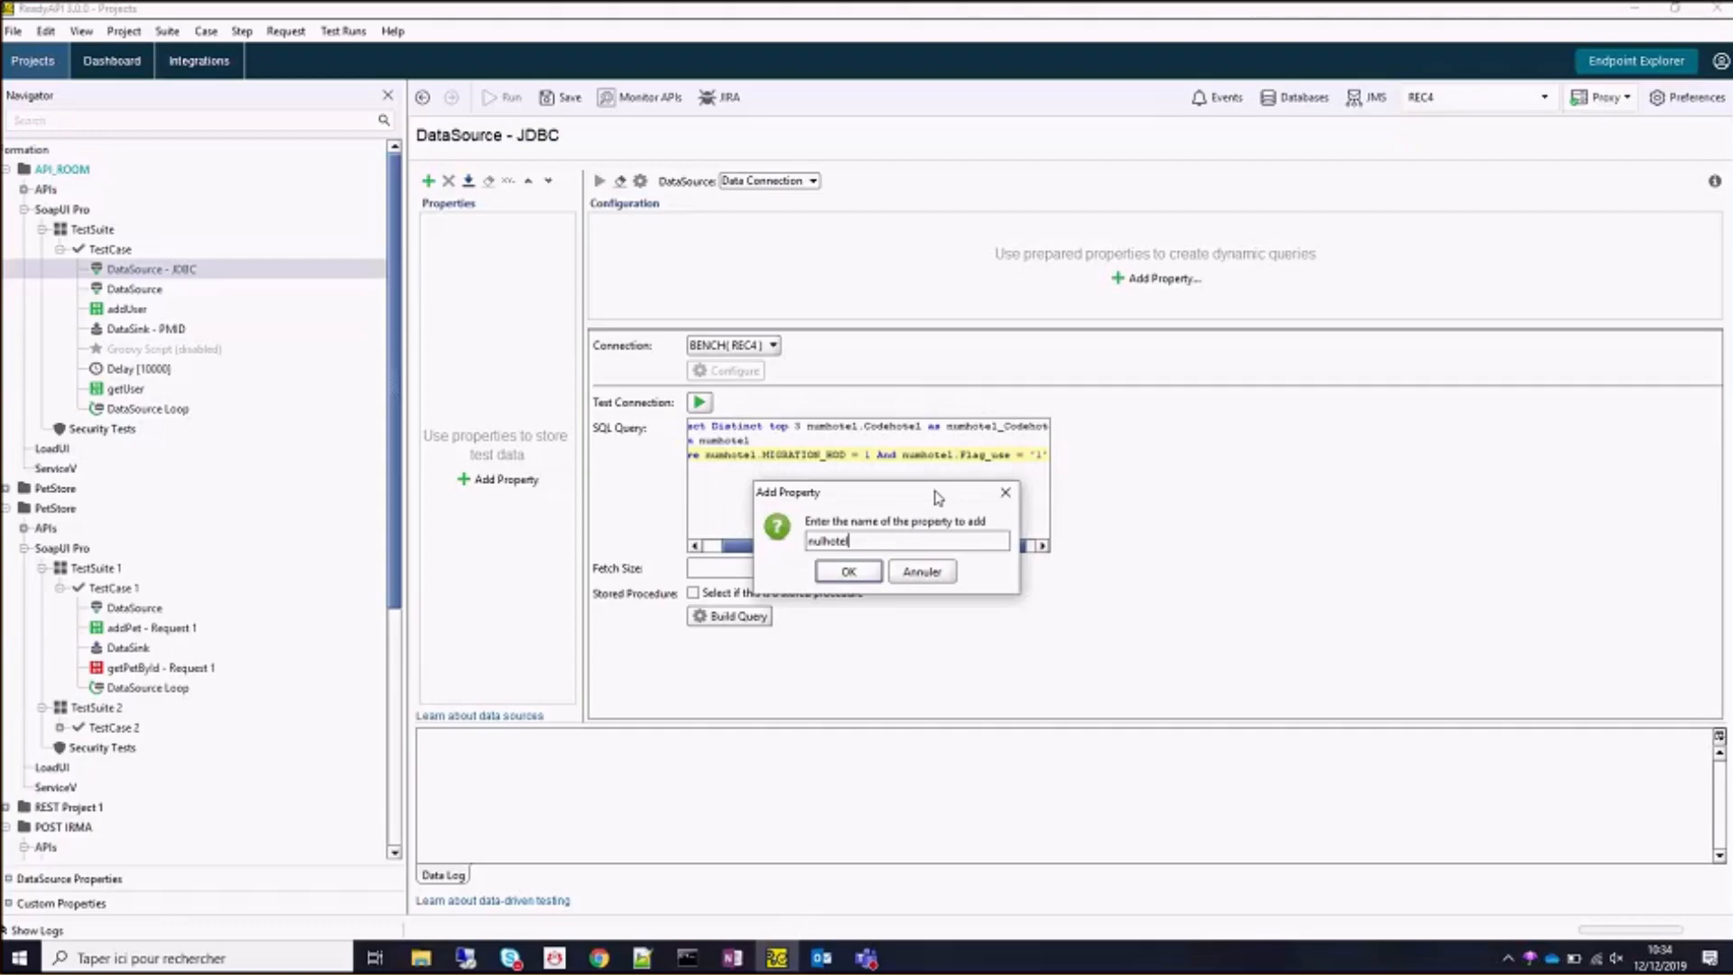
{"action": "left_click", "coordinate": [828, 542]}
{"action": "key", "text": "BackSpace"}
{"action": "type", "text": "m"}
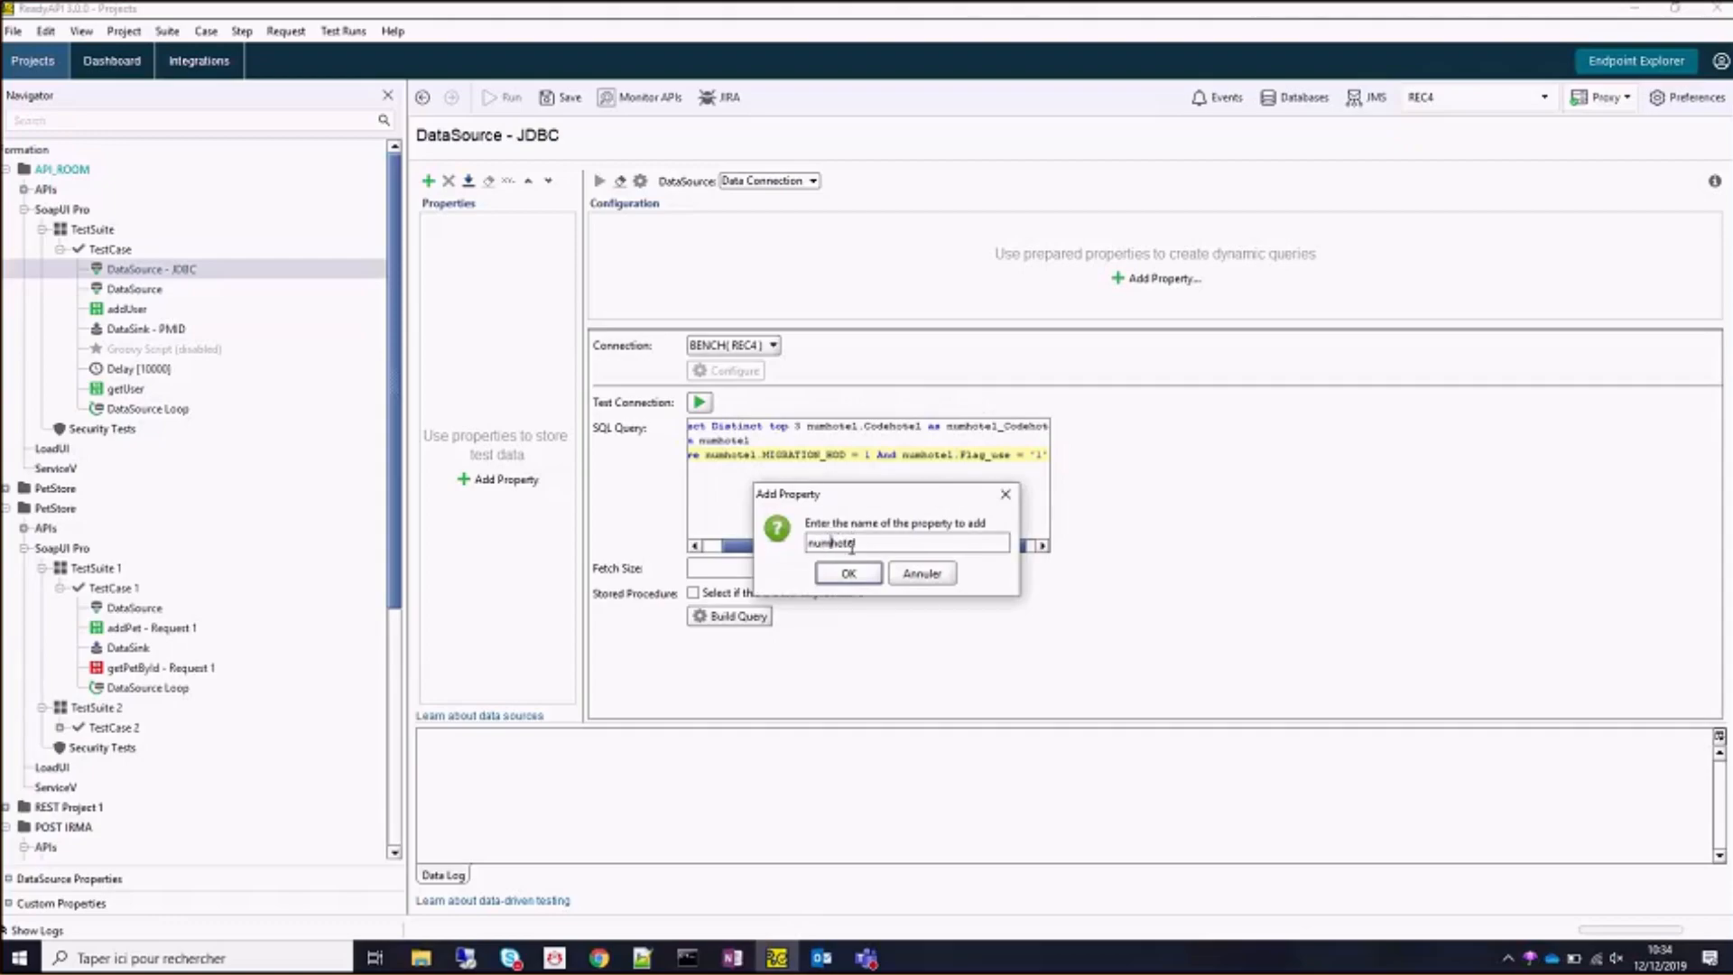
{"action": "left_click", "coordinate": [851, 547]}
{"action": "type", "text": ".Codehotel"}
{"action": "key", "text": "Return"}
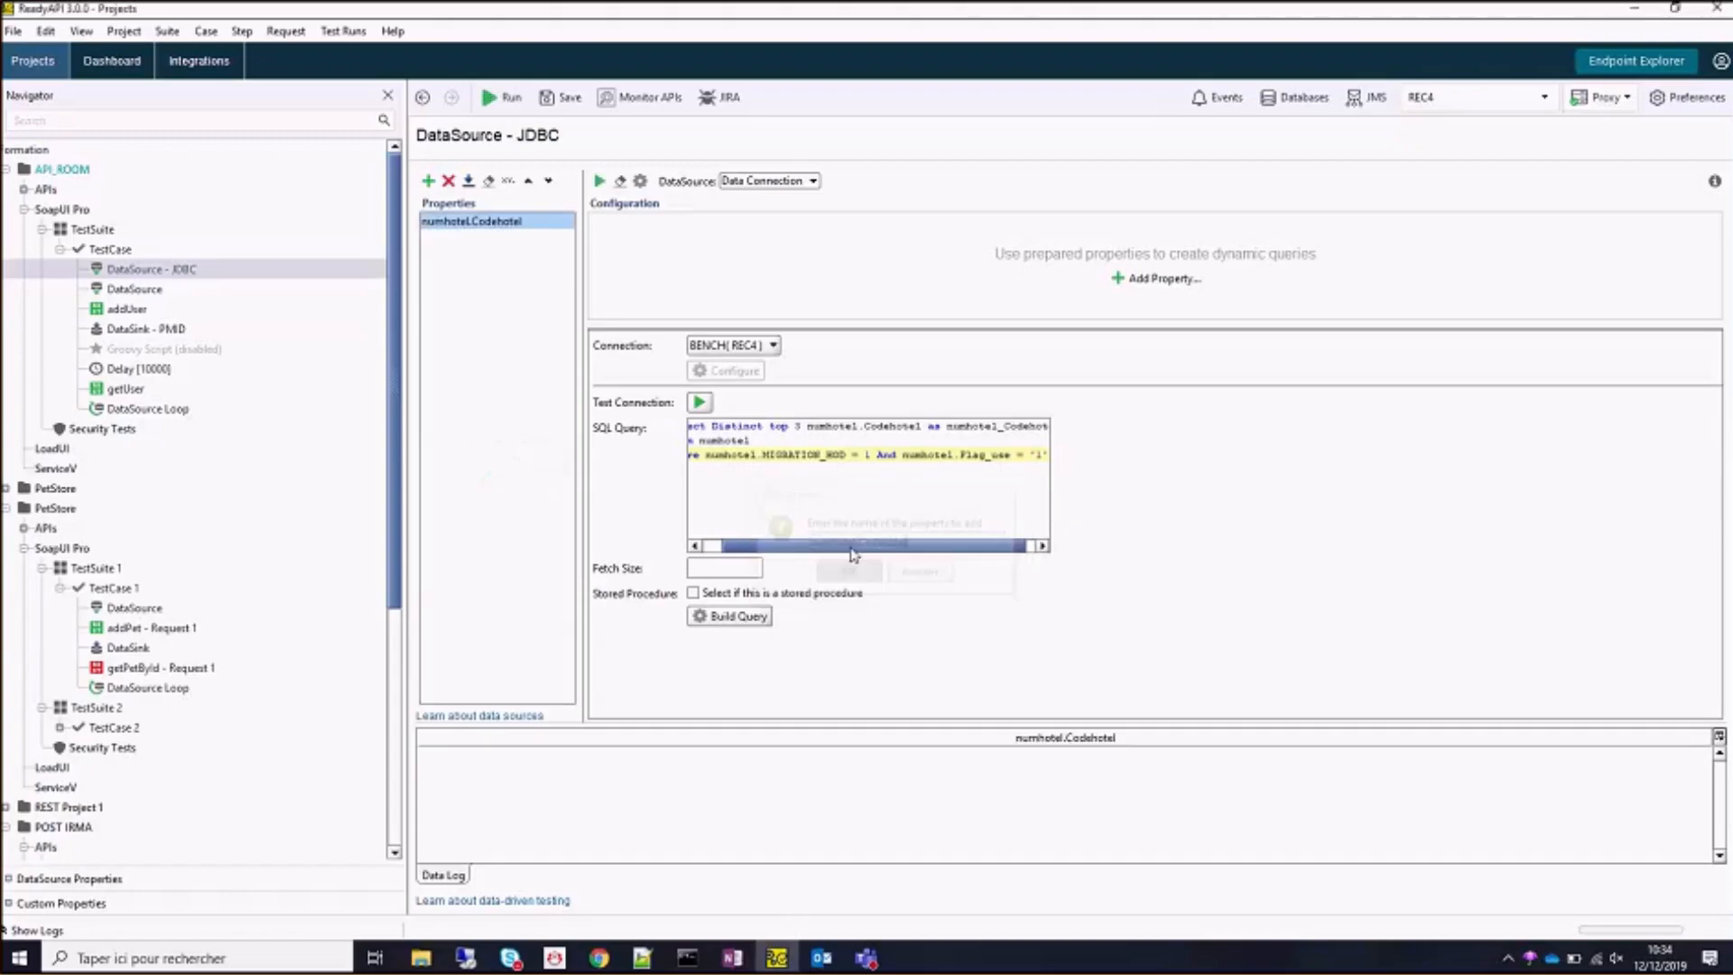
{"action": "left_click", "coordinate": [599, 181]}
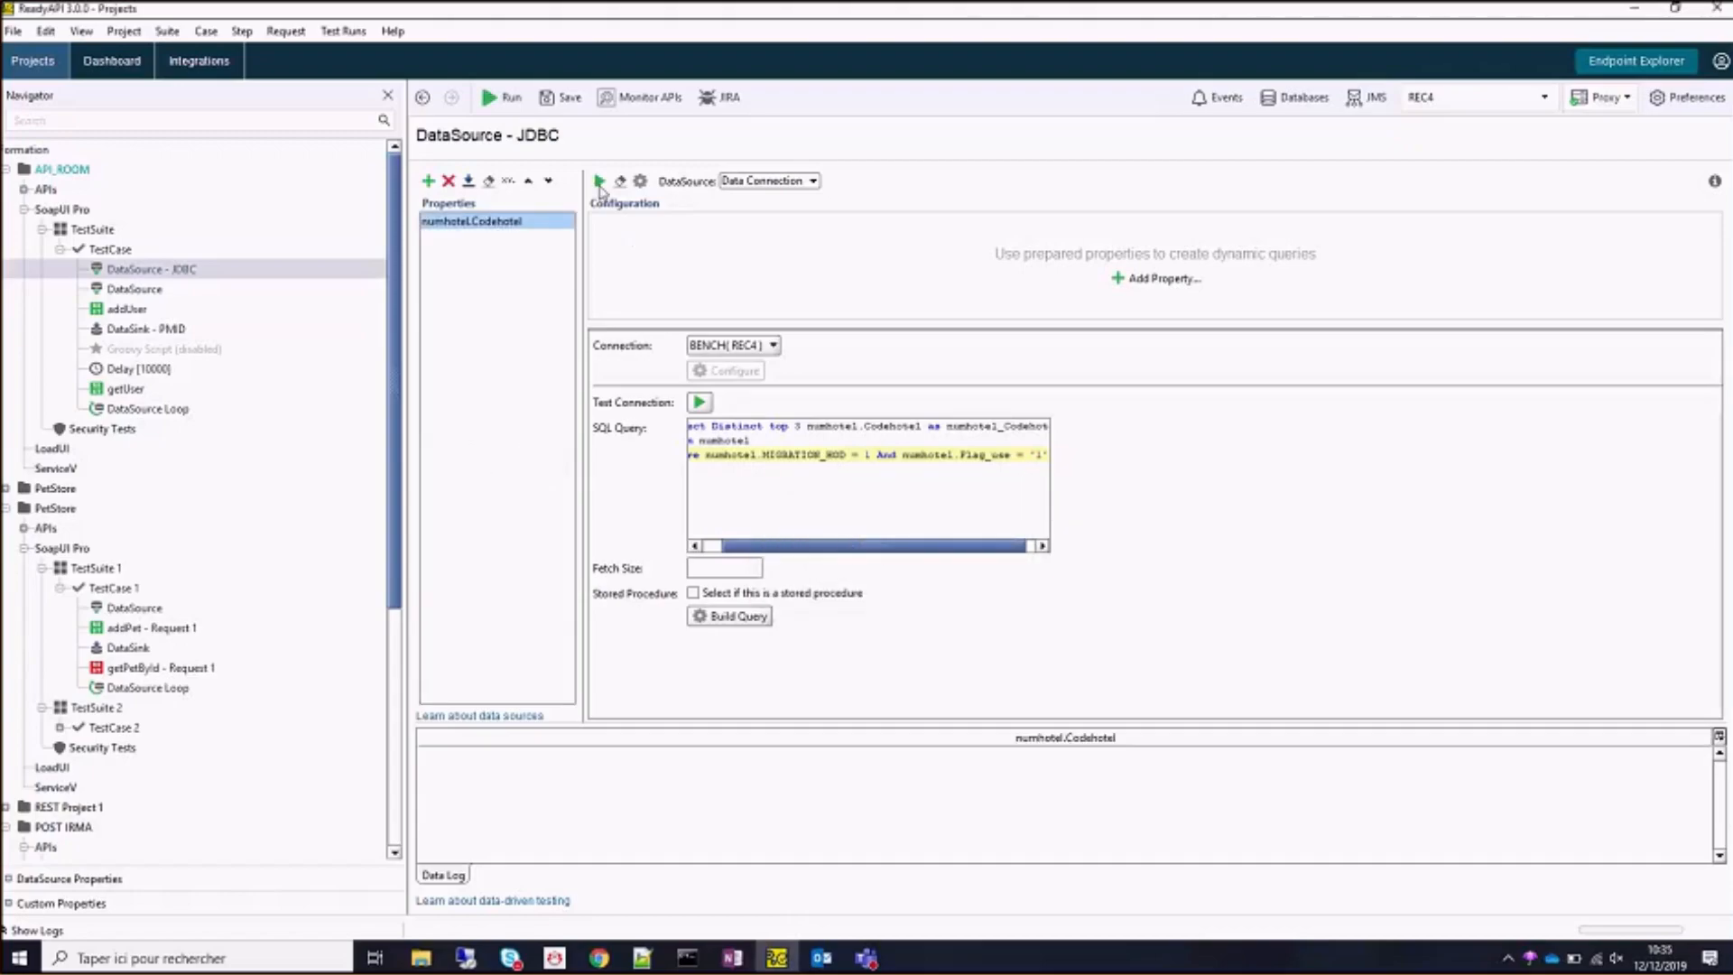
{"action": "left_click", "coordinate": [830, 498]}
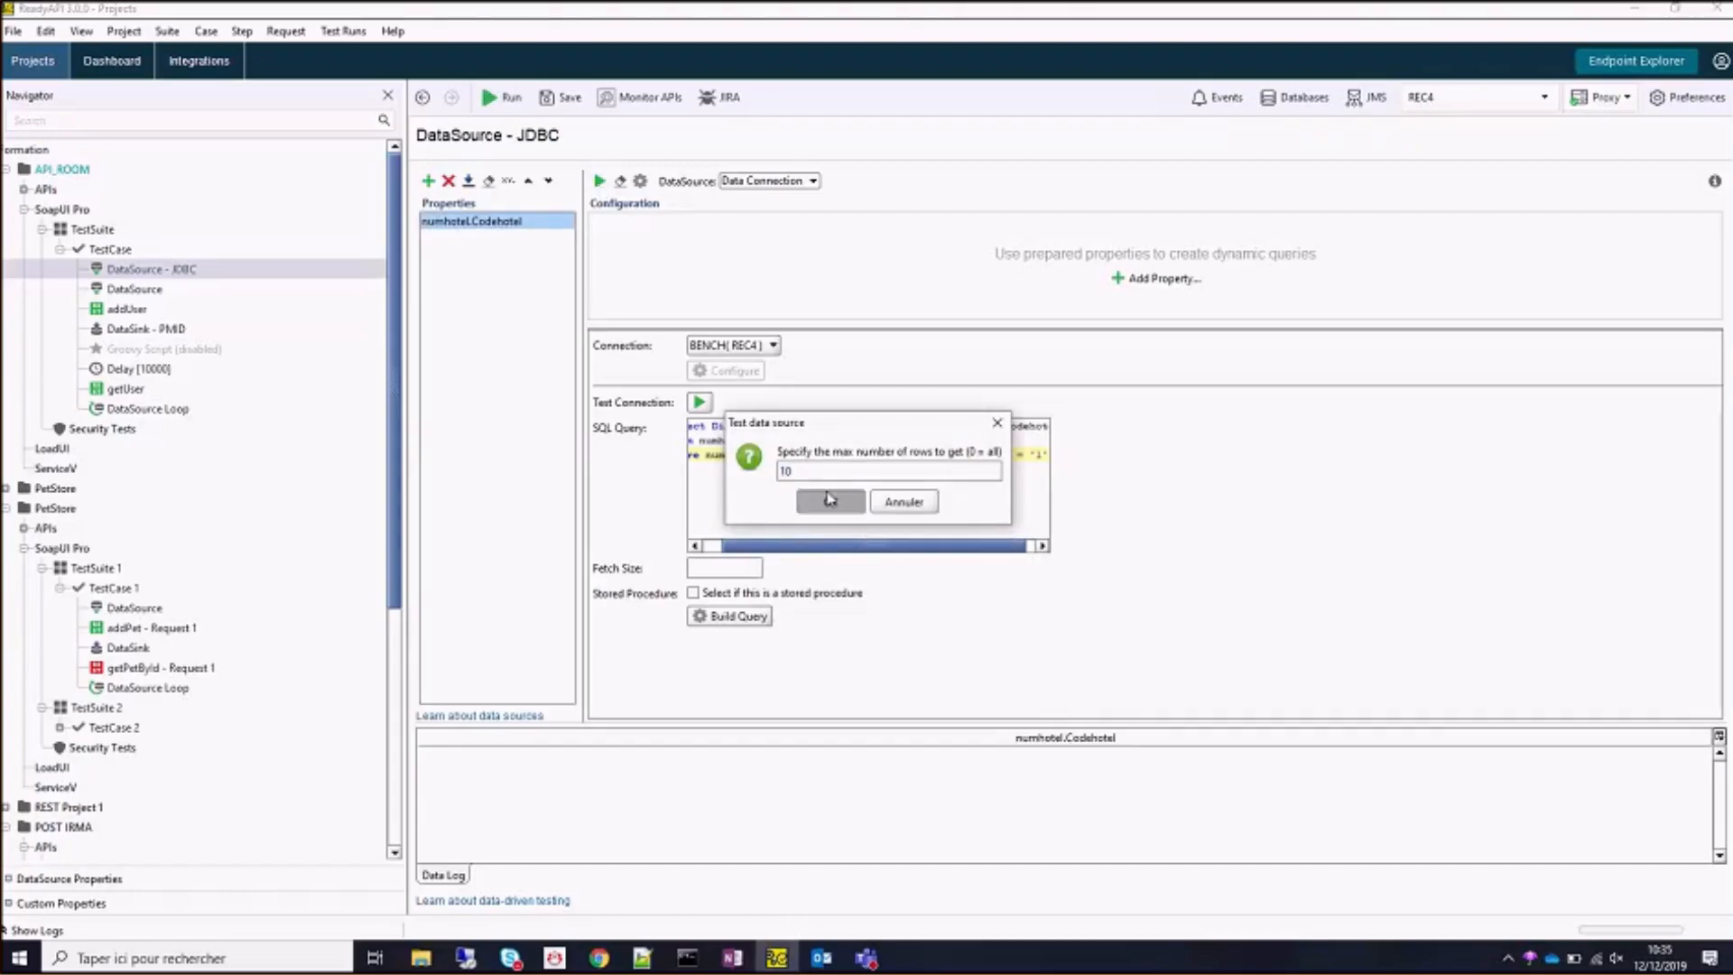
Regenerate the DataSource's properties from its existing SQL query in the query builder and test-run it for a maximum of 10 rows.
{"action": "left_click", "coordinate": [713, 618]}
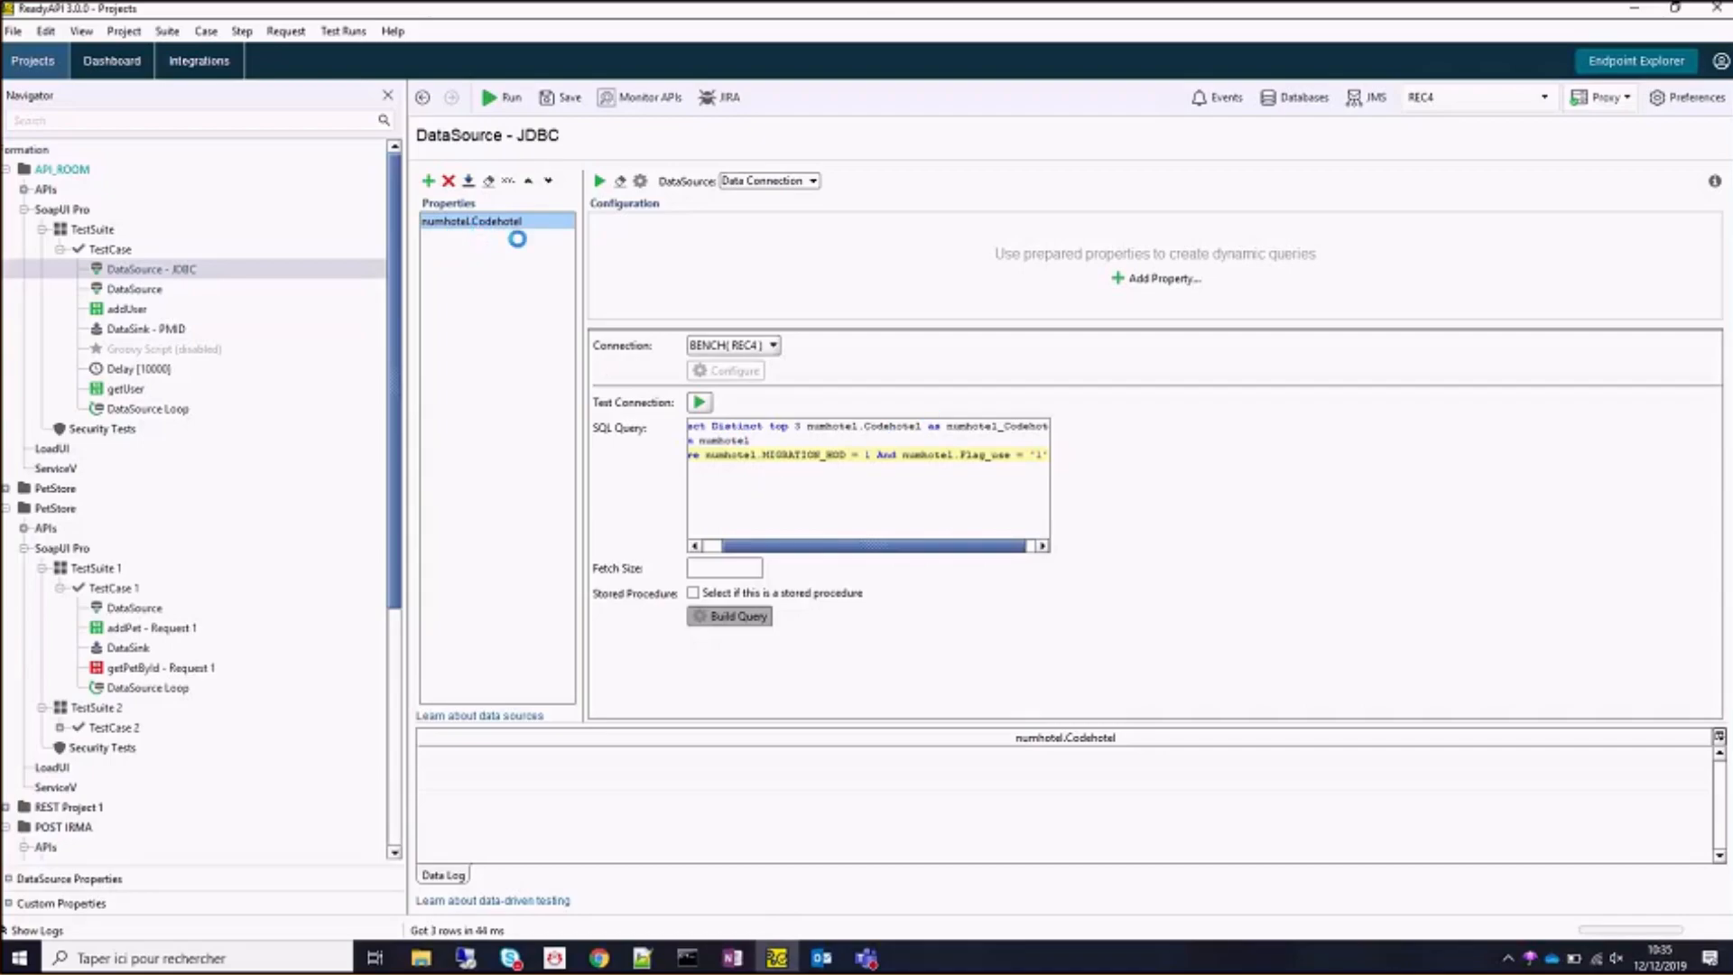
{"action": "left_click", "coordinate": [730, 616]}
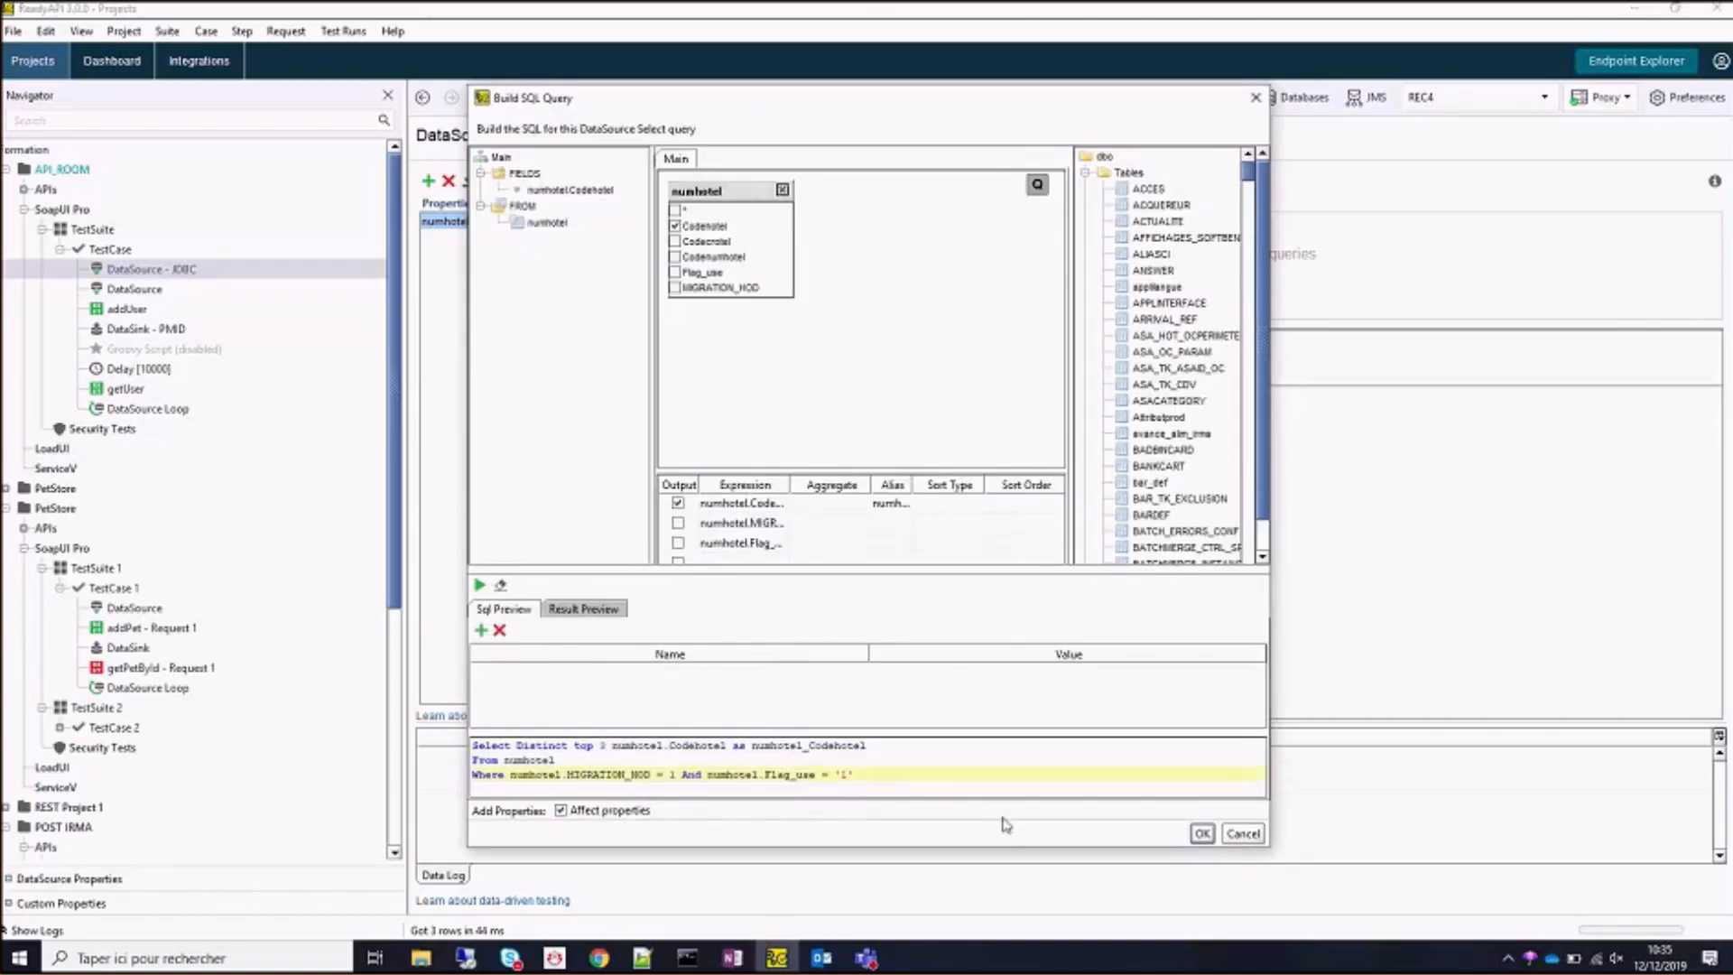
{"action": "left_click", "coordinate": [1201, 832]}
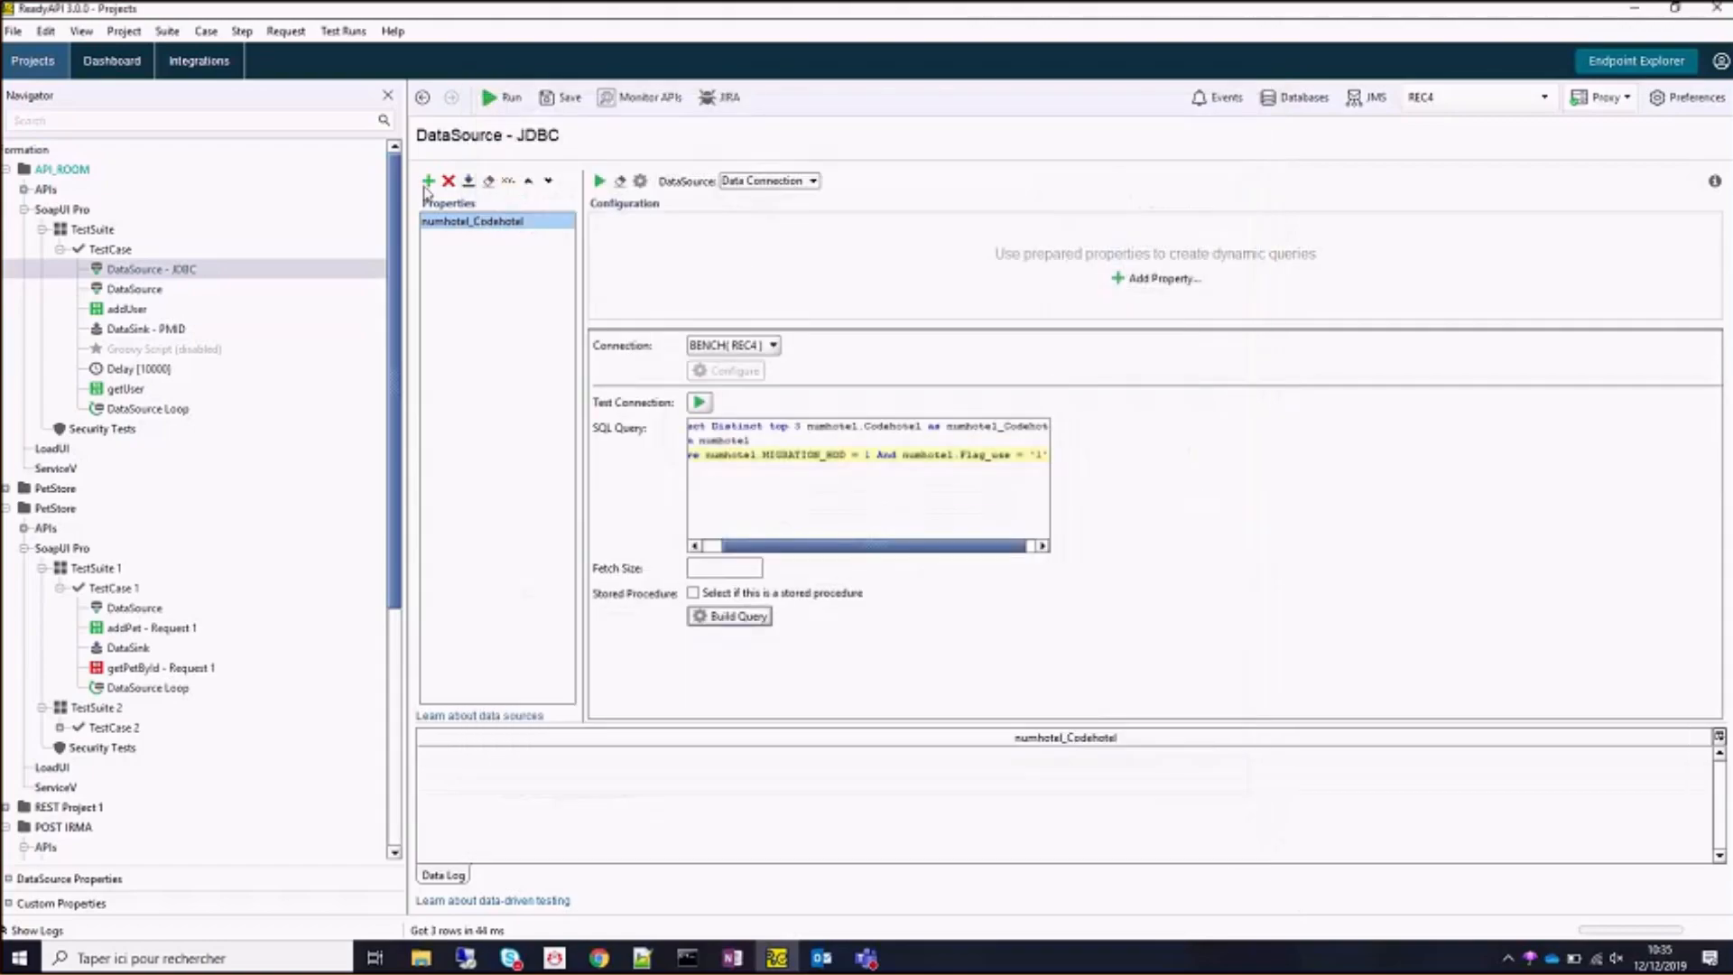
{"action": "left_click", "coordinate": [599, 182]}
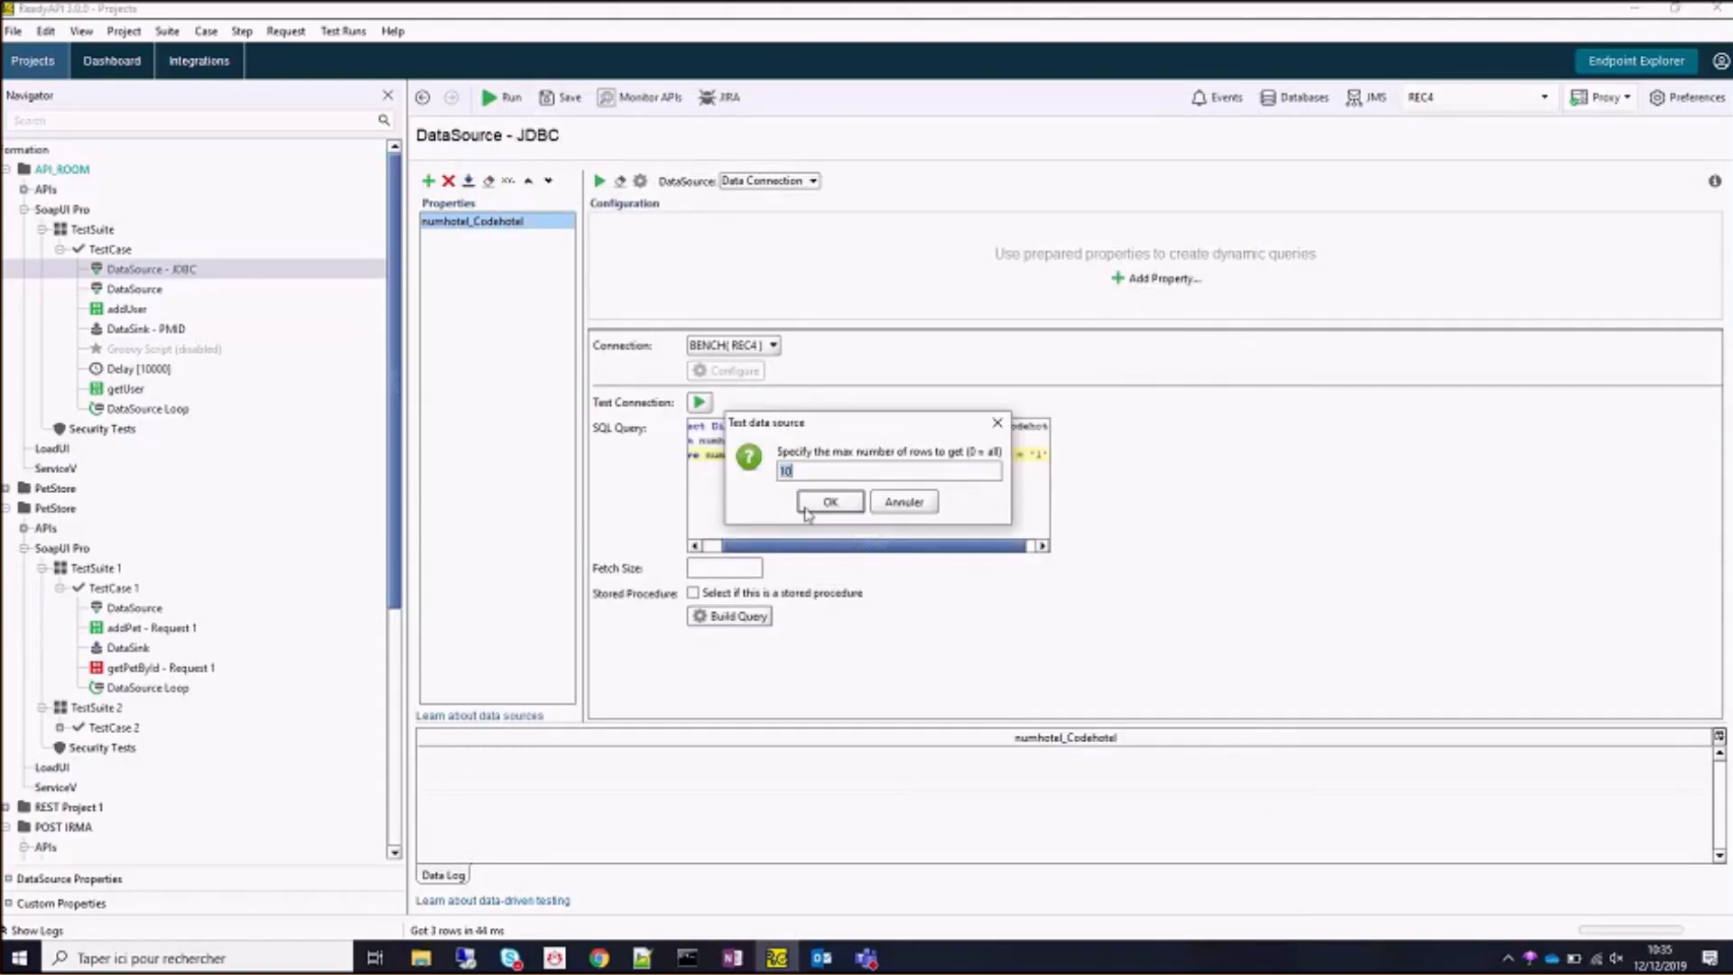
{"action": "left_click", "coordinate": [829, 506]}
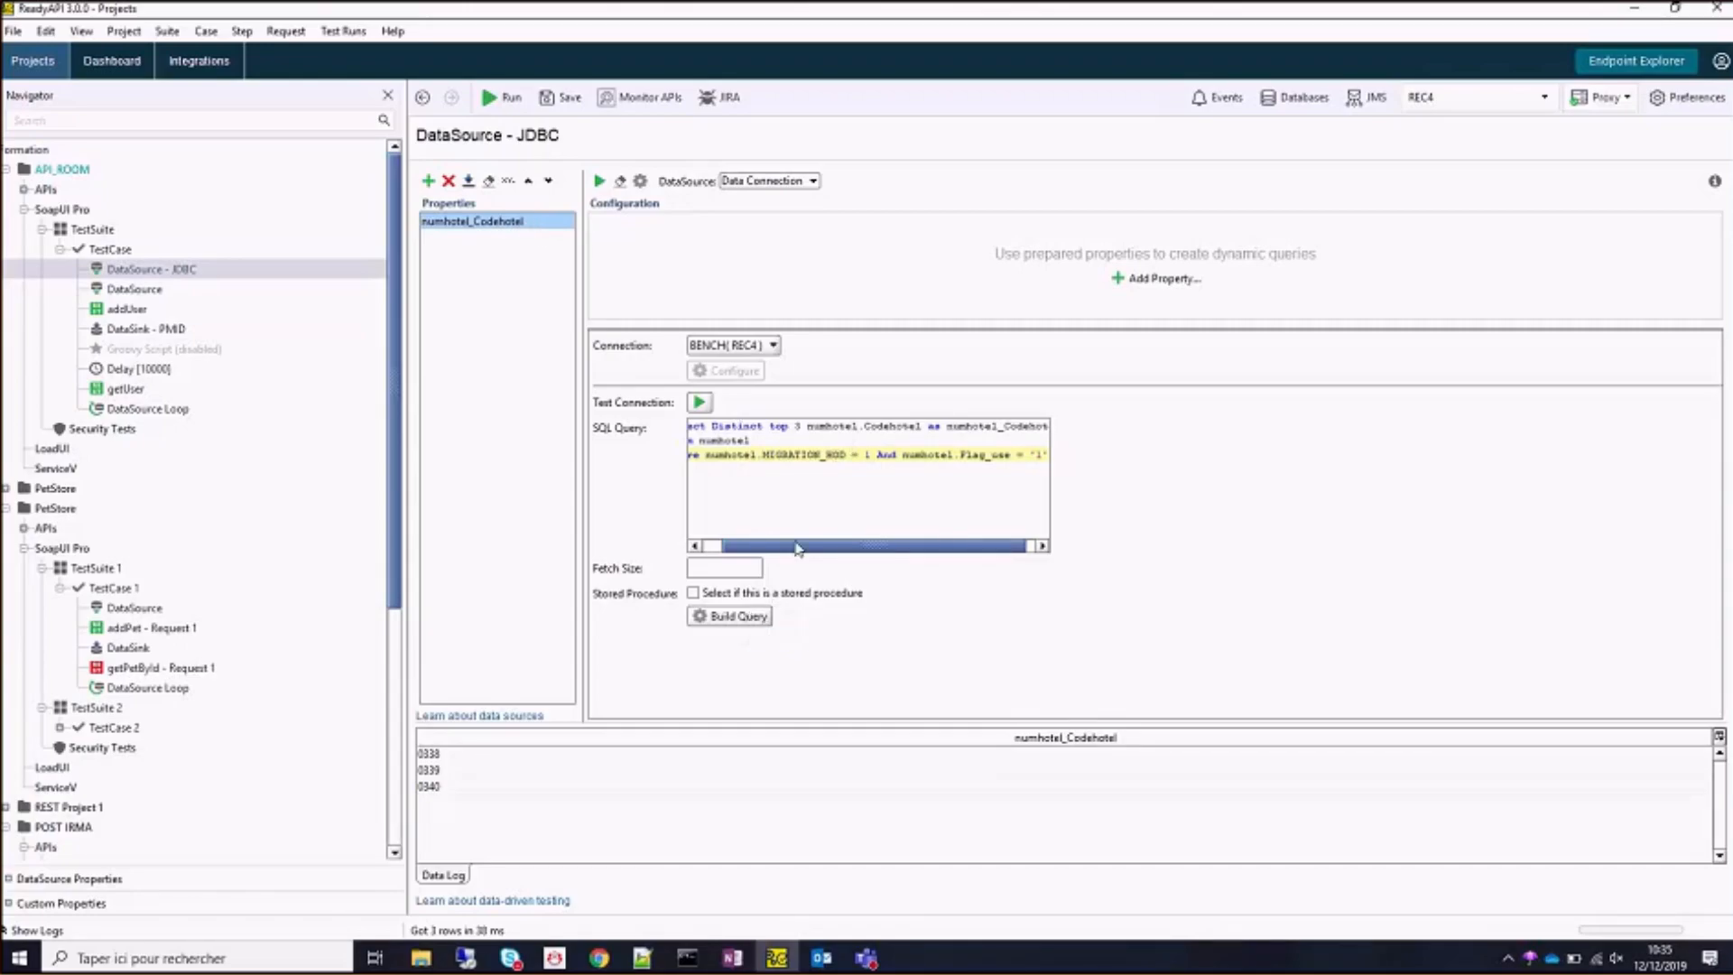
{"action": "left_click_drag", "start_coordinate": [828, 554], "coordinate": [748, 550]}
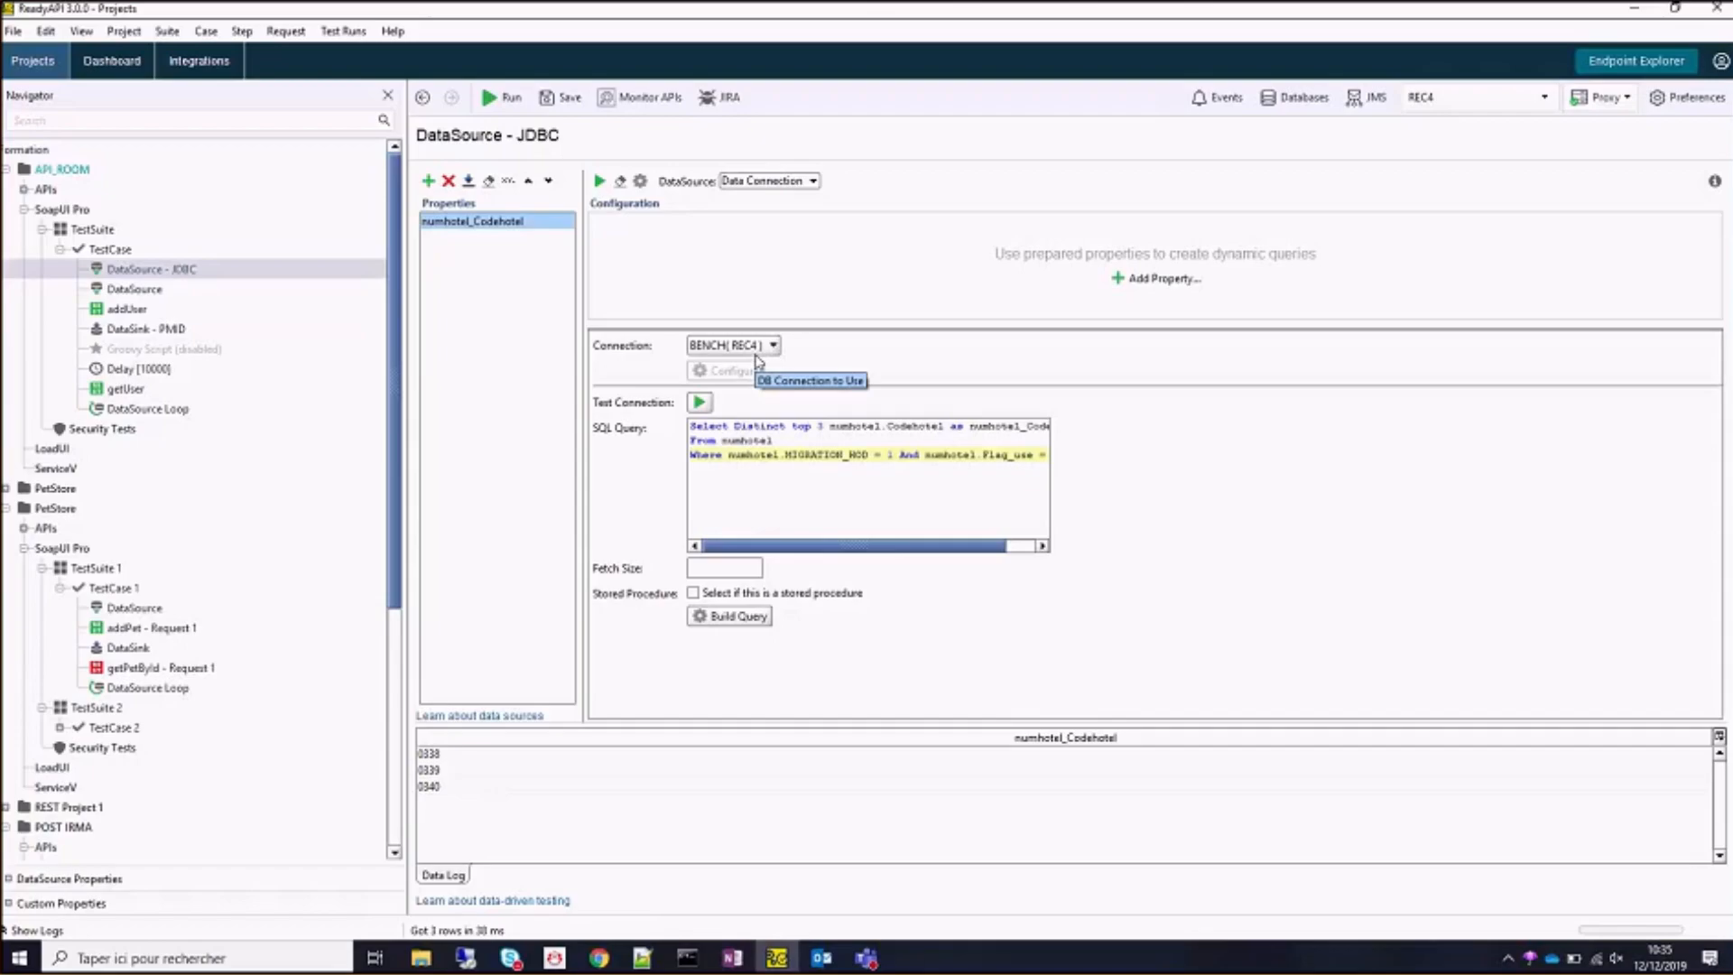
Insert a DataSource test step named DataSource - JDBC2 before the DataSource - JDBC step.
{"action": "right_click", "coordinate": [152, 281]}
{"action": "mouse_move", "coordinate": [208, 338]}
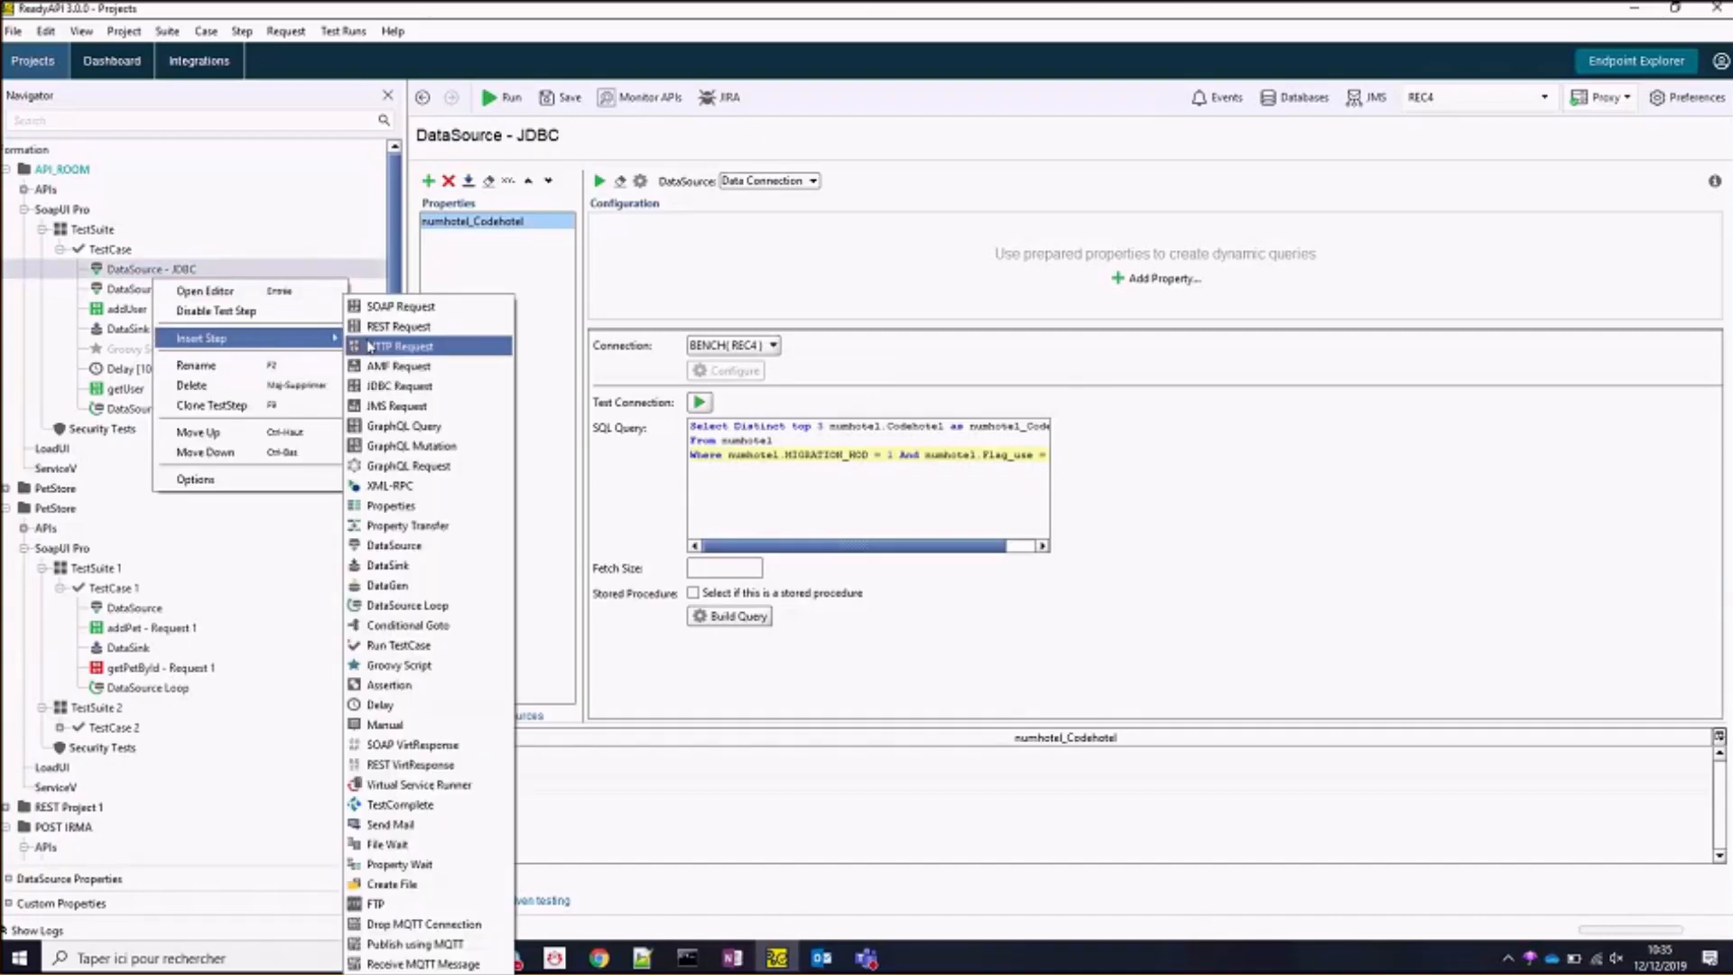
{"action": "left_click", "coordinate": [394, 545]}
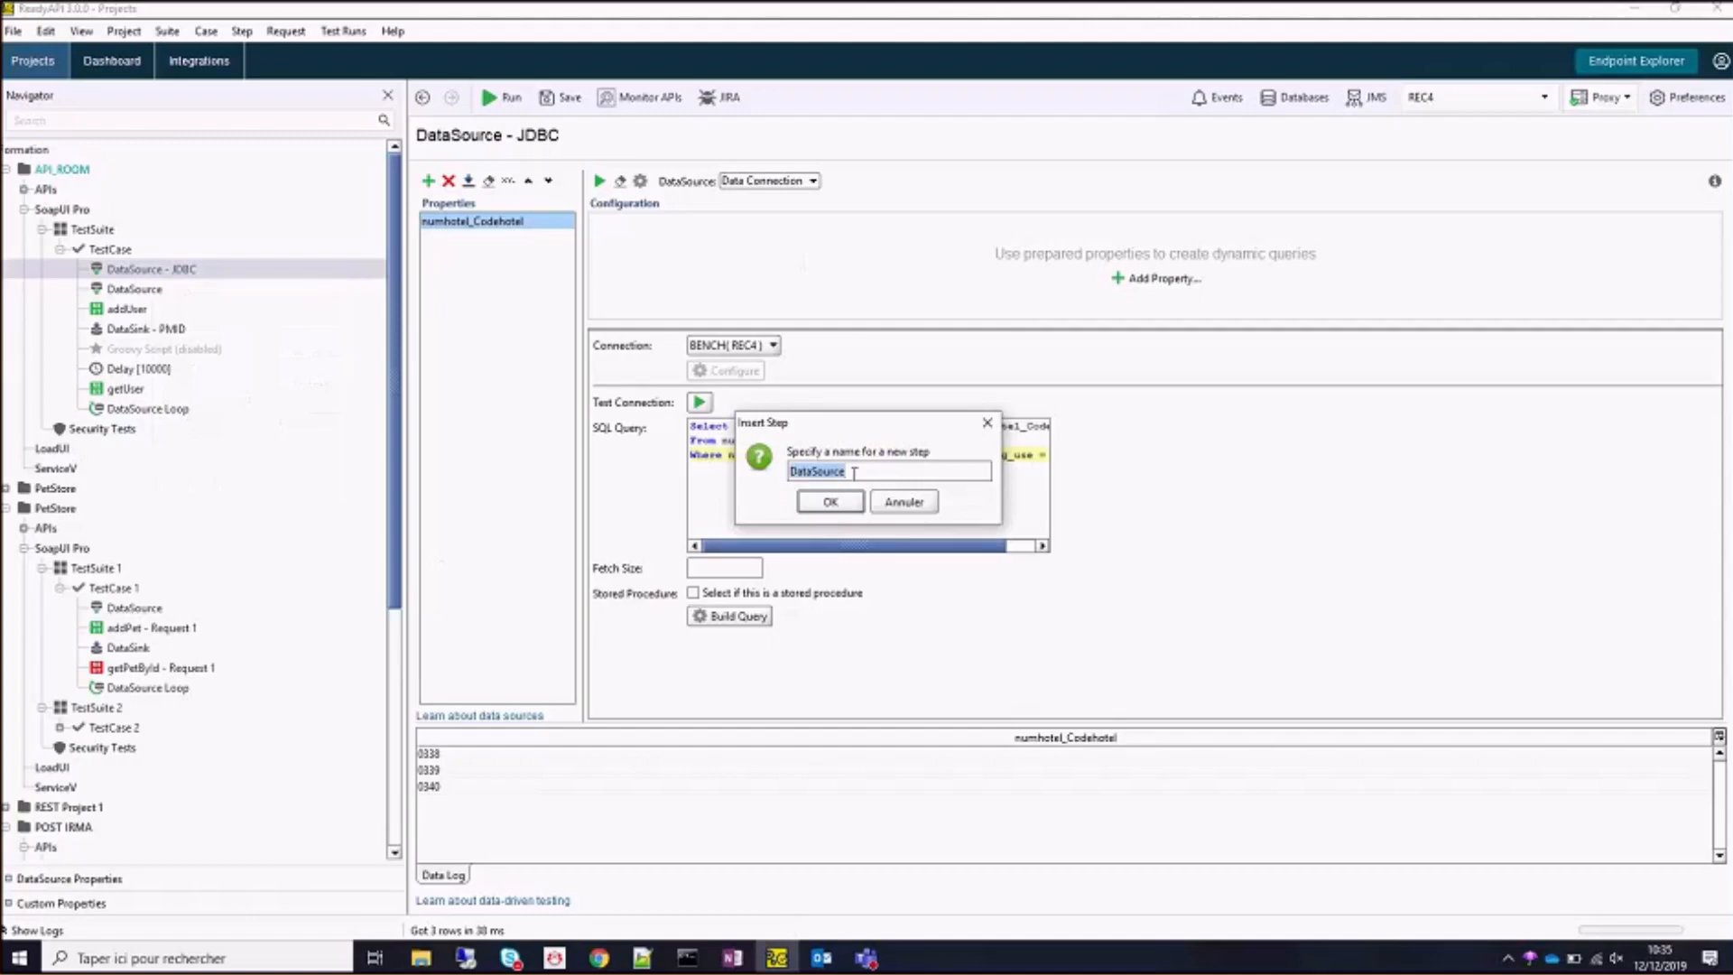
{"action": "left_click", "coordinate": [884, 466]}
{"action": "type", "text": "- JDBC2"}
{"action": "key", "text": "Return"}
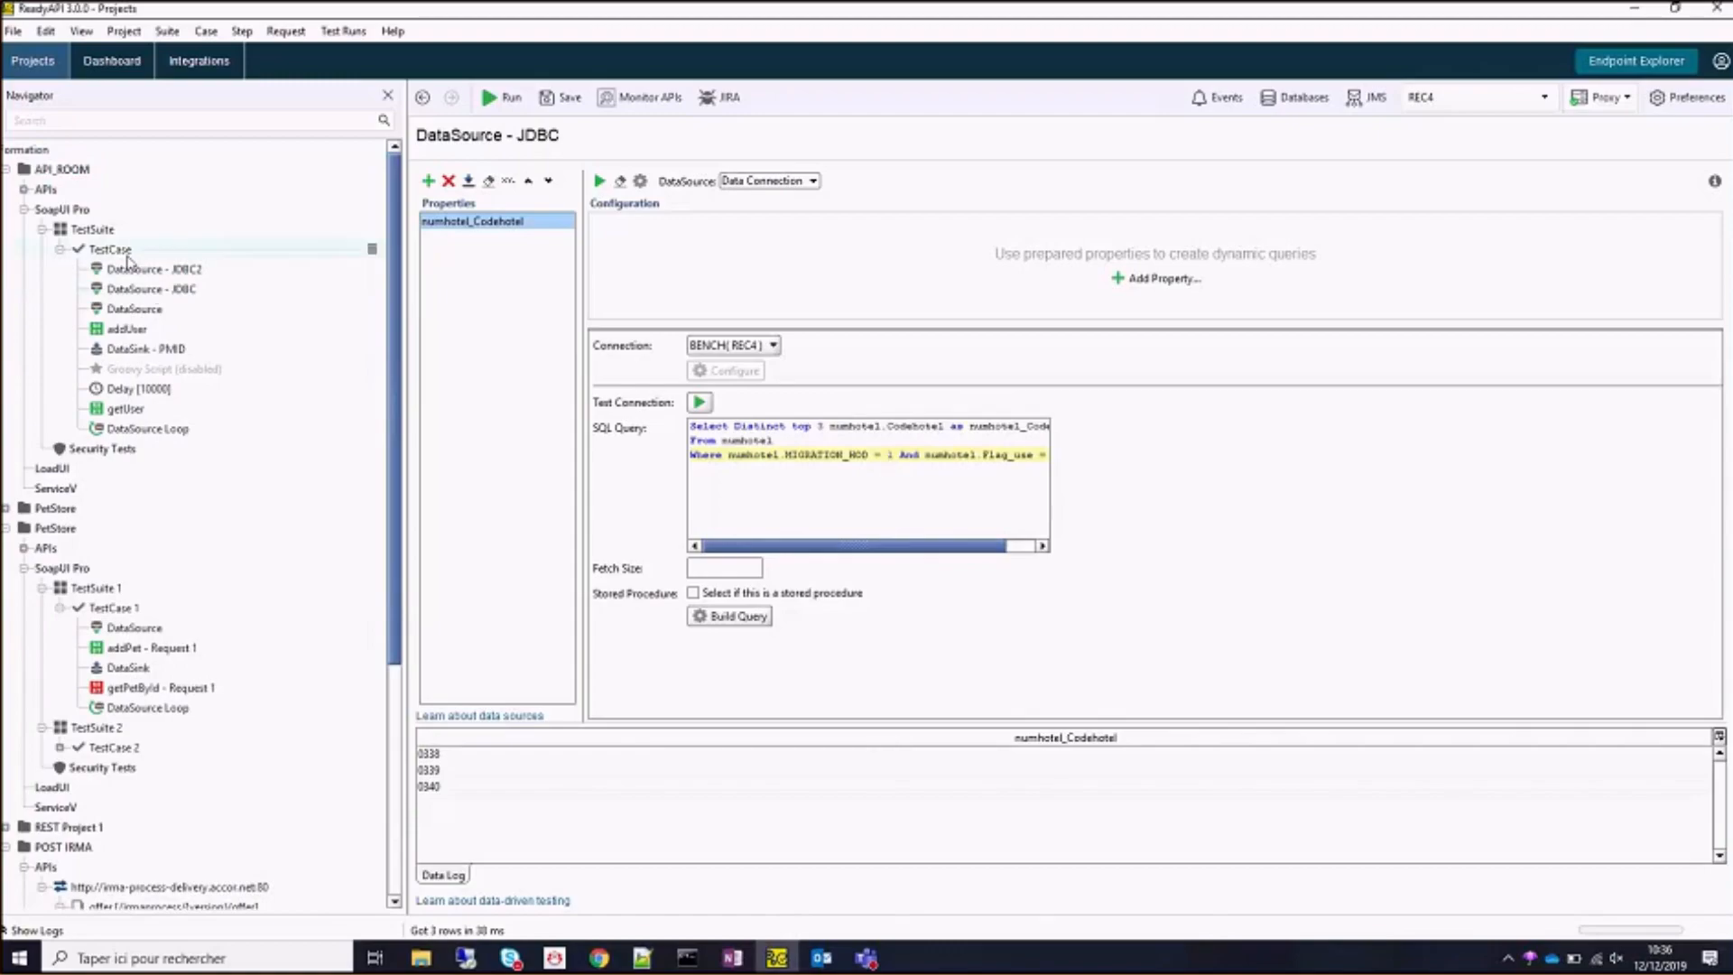
Check the source types offered in DataSource - JDBC and set the data source type of DataSource - JDBC2 to JDBC.
{"action": "left_click", "coordinate": [154, 289]}
{"action": "left_click", "coordinate": [747, 181]}
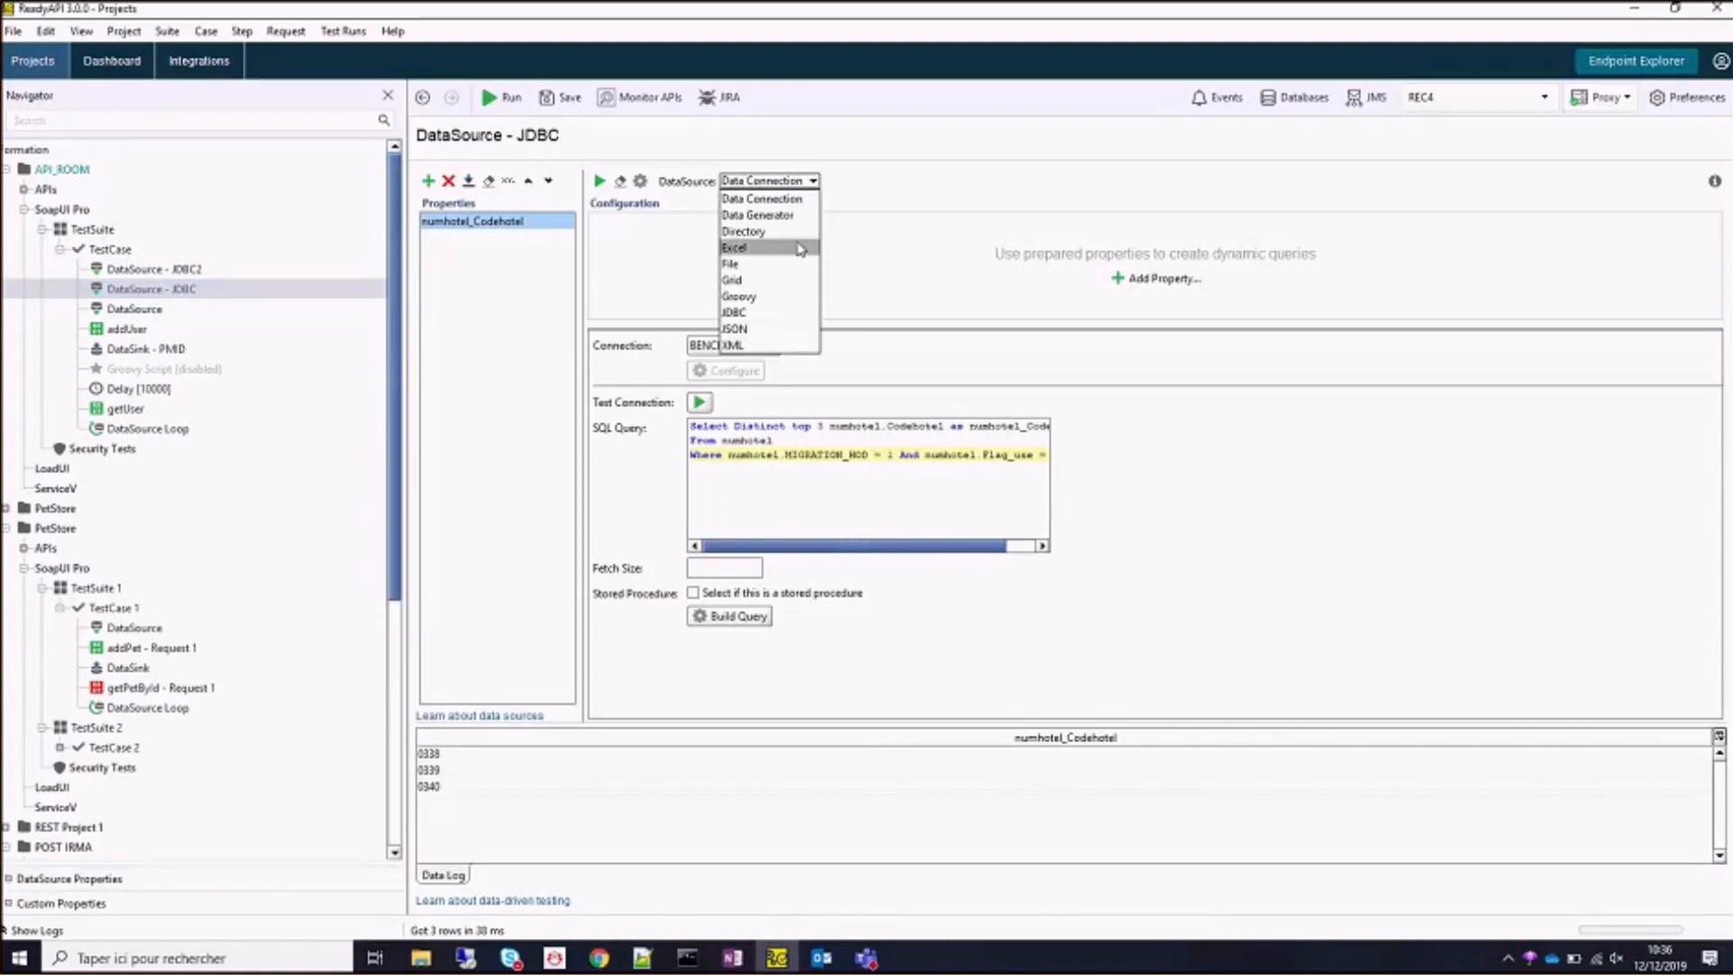
{"action": "left_click", "coordinate": [204, 269]}
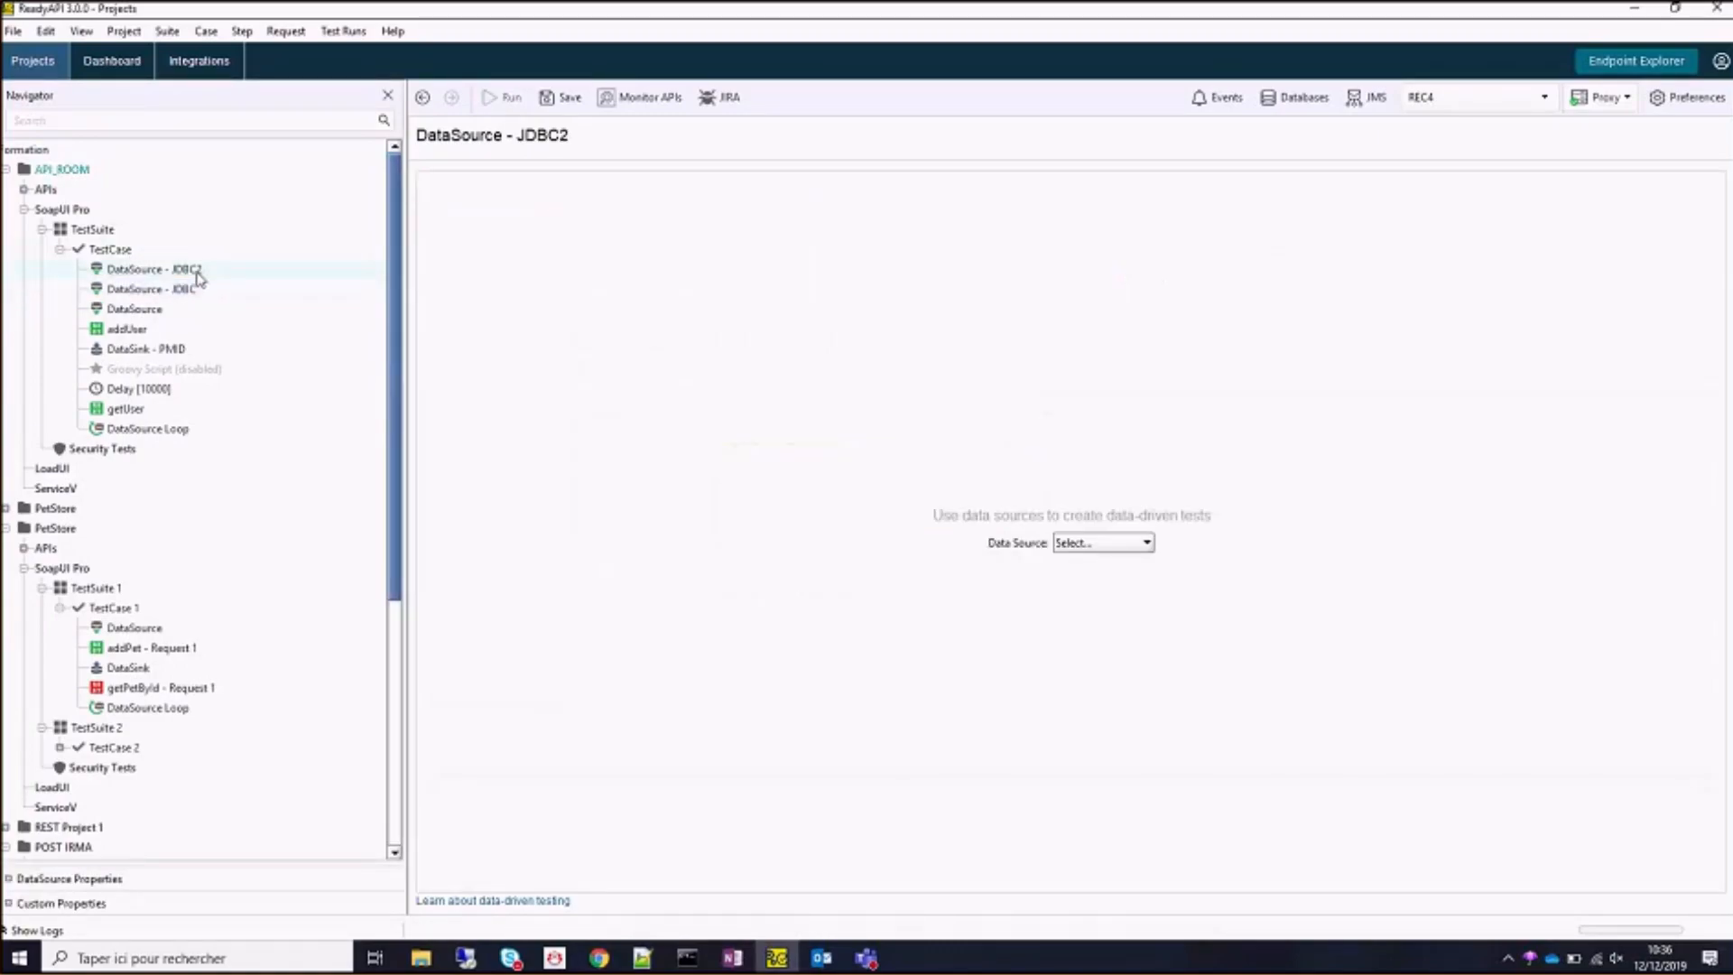
{"action": "left_click", "coordinate": [1126, 545]}
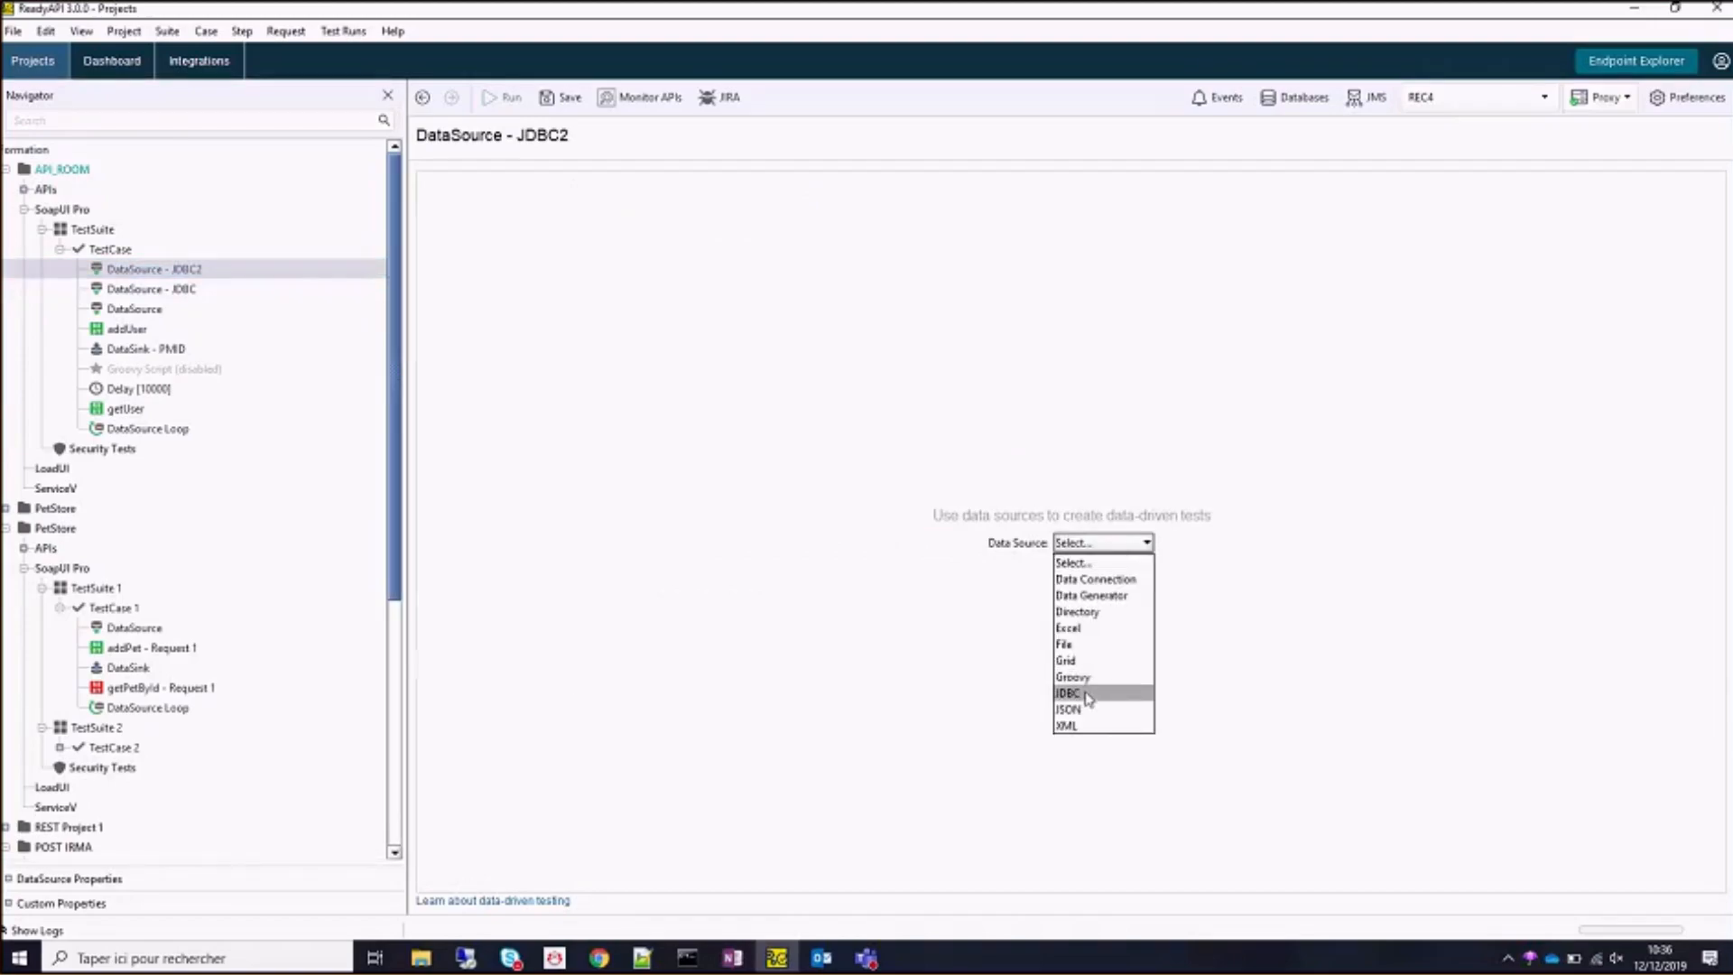
{"action": "left_click", "coordinate": [1088, 697]}
Connect DataSource - JDBC2 to BENCH(REC4) and build Select Distinct top 3 numhotel.Codehotel as numhotel_Codehotel From numhotel Where numhotel.MIGRATION_HOD = 1 And numhotel.Flag_use = '1'.
{"action": "left_click", "coordinate": [746, 345]}
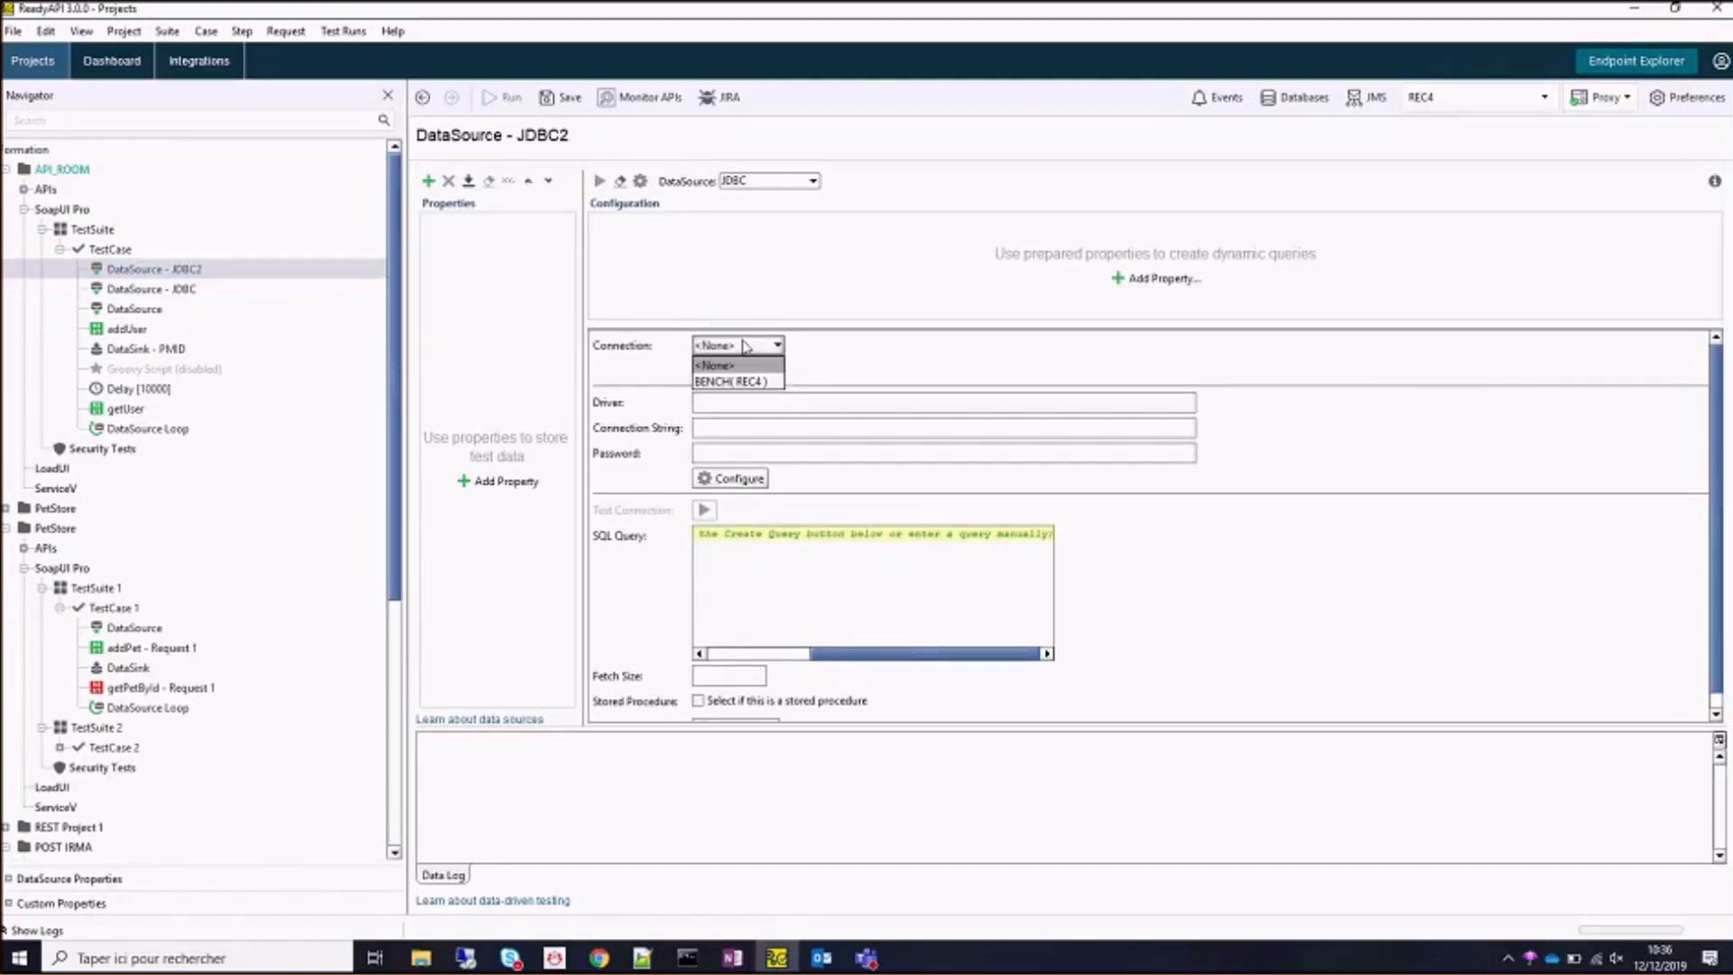
{"action": "left_click", "coordinate": [739, 381]}
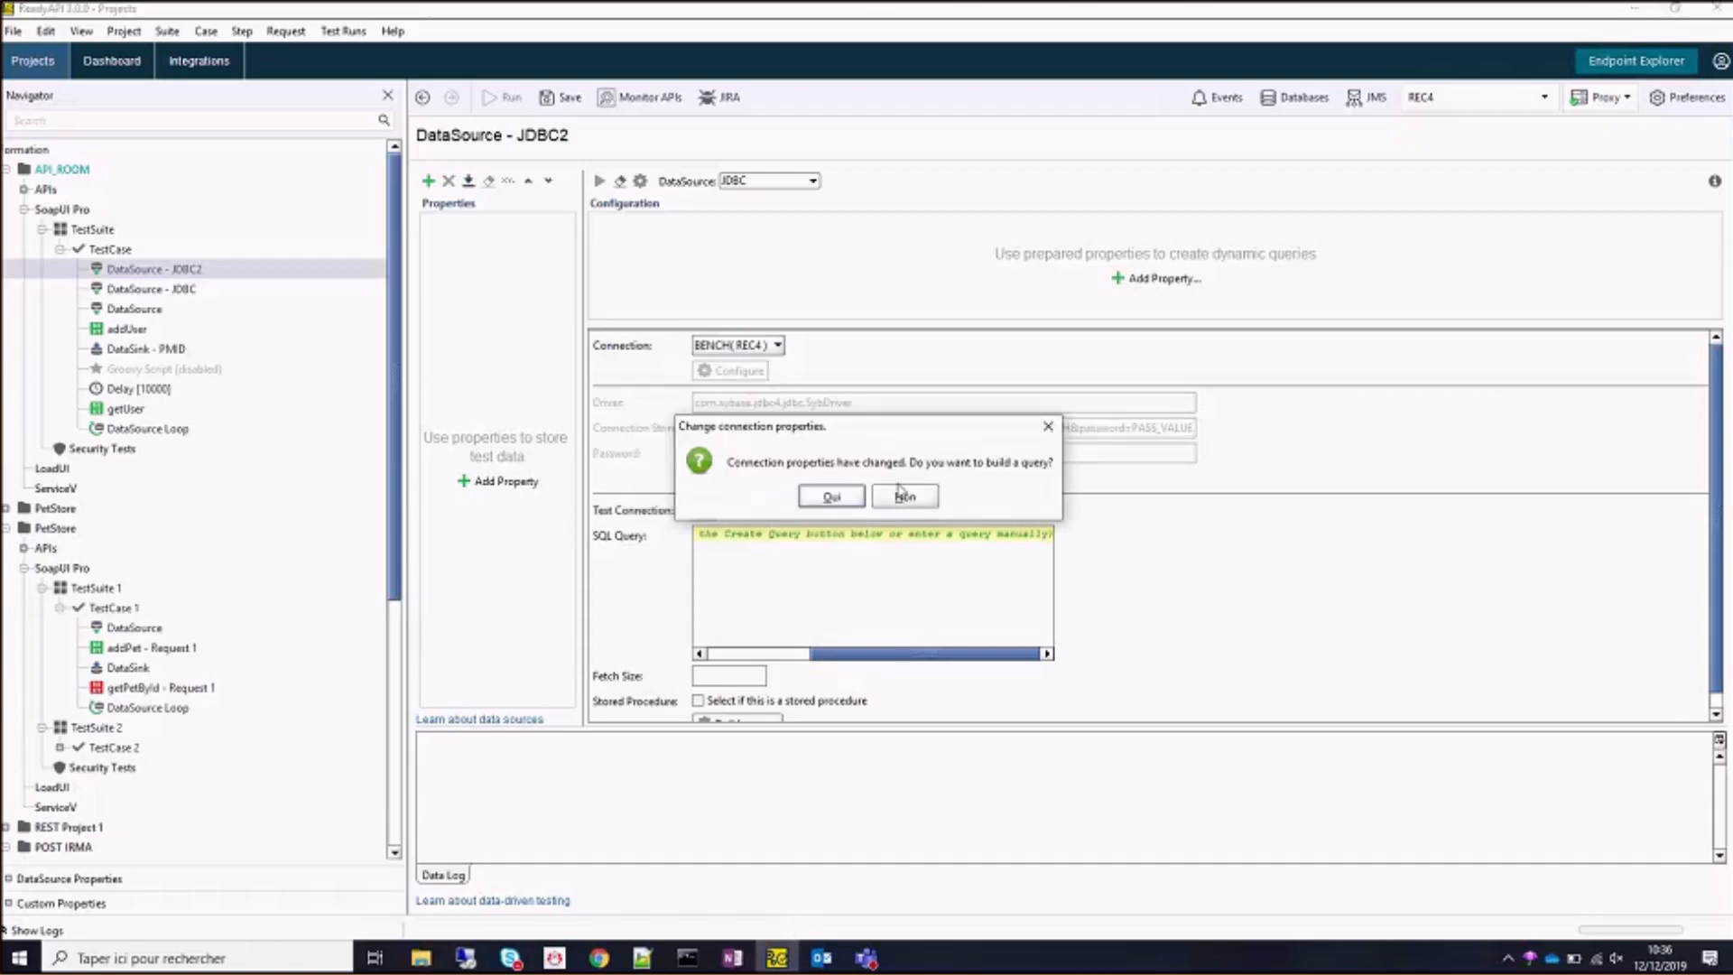
{"action": "left_click", "coordinate": [826, 497]}
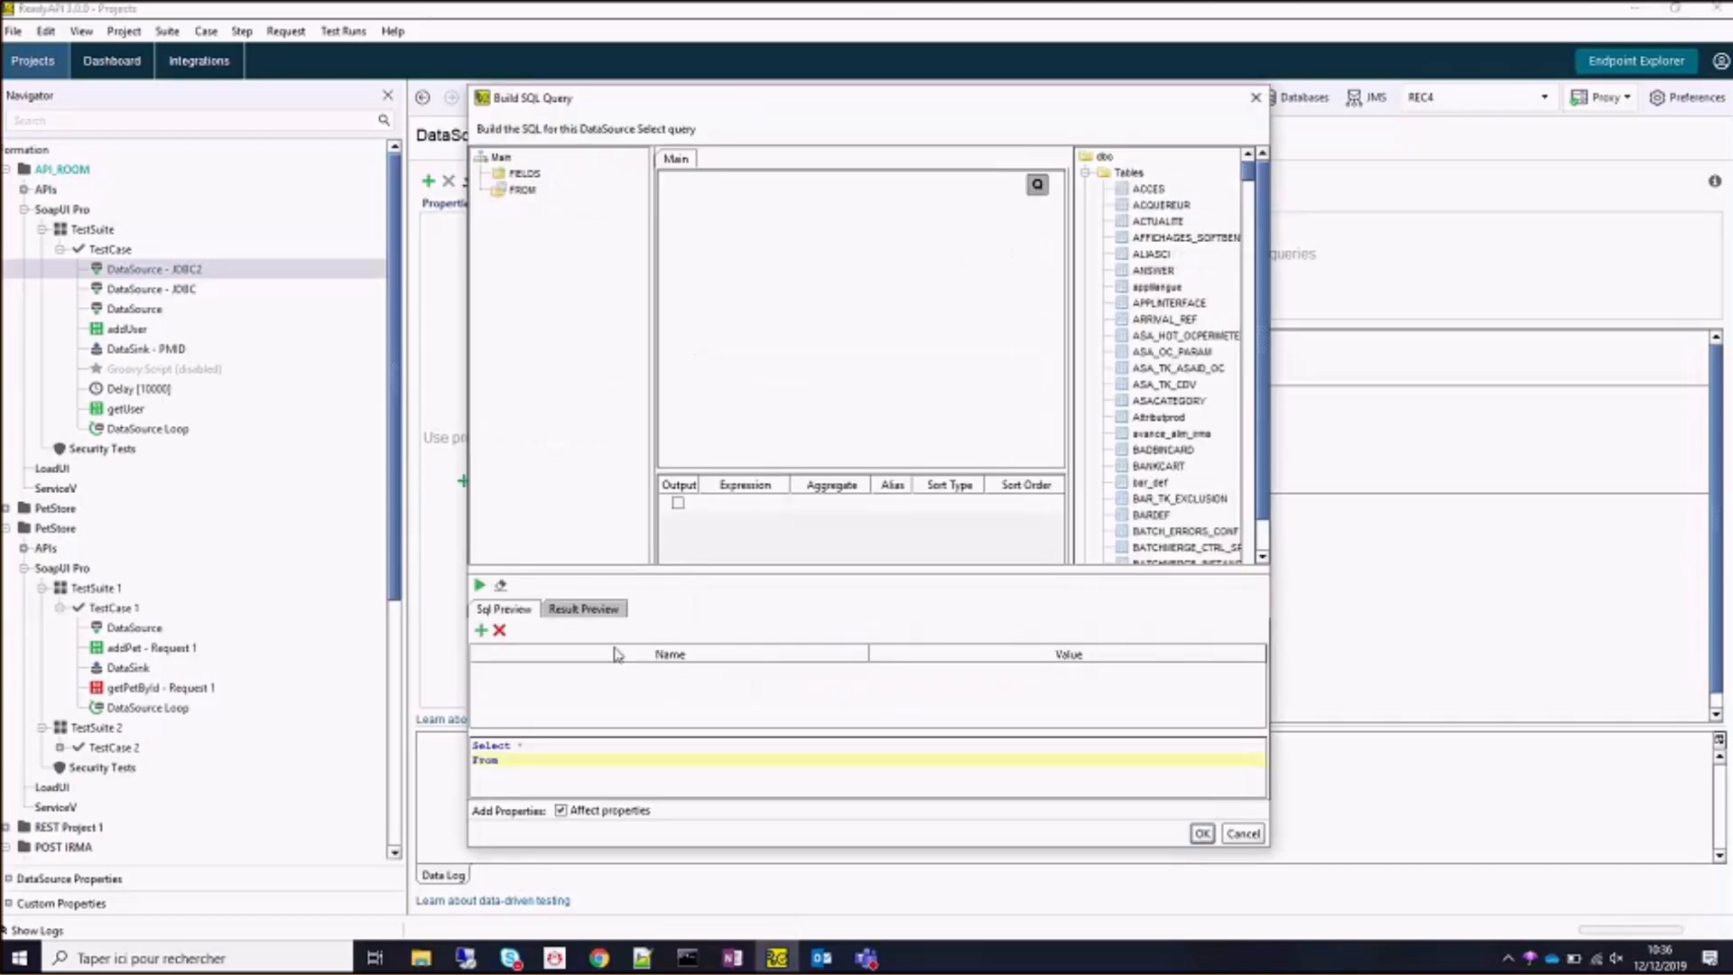
{"action": "key", "text": "ctrl+a"}
{"action": "type", "text": "Select Distinct top 3 numhotel.Codehotel as numhotel_Codehotel From numhotel Where numhotel.MIGRATION_MOD = 1 And numhotel.Flag_use = '1'"}
{"action": "left_click", "coordinate": [1208, 836]}
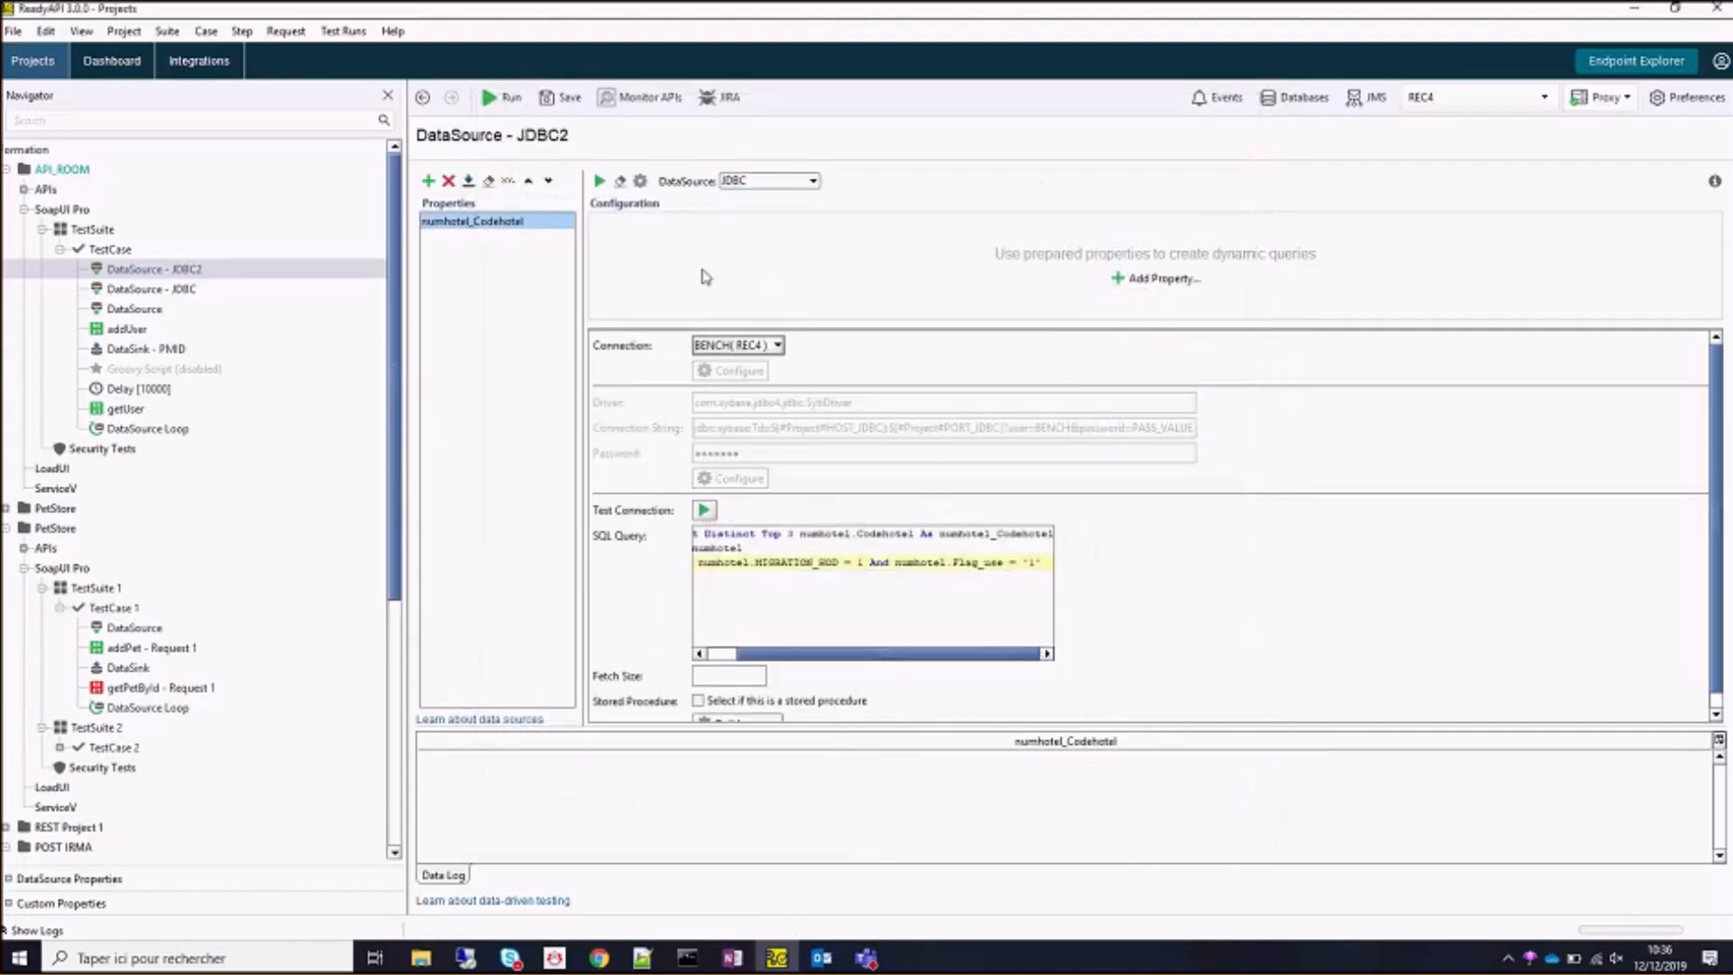
Set the connection of DataSource - JDBC2 to <None> and examine its editable driver, connection string and password fields.
{"action": "left_click", "coordinate": [745, 347]}
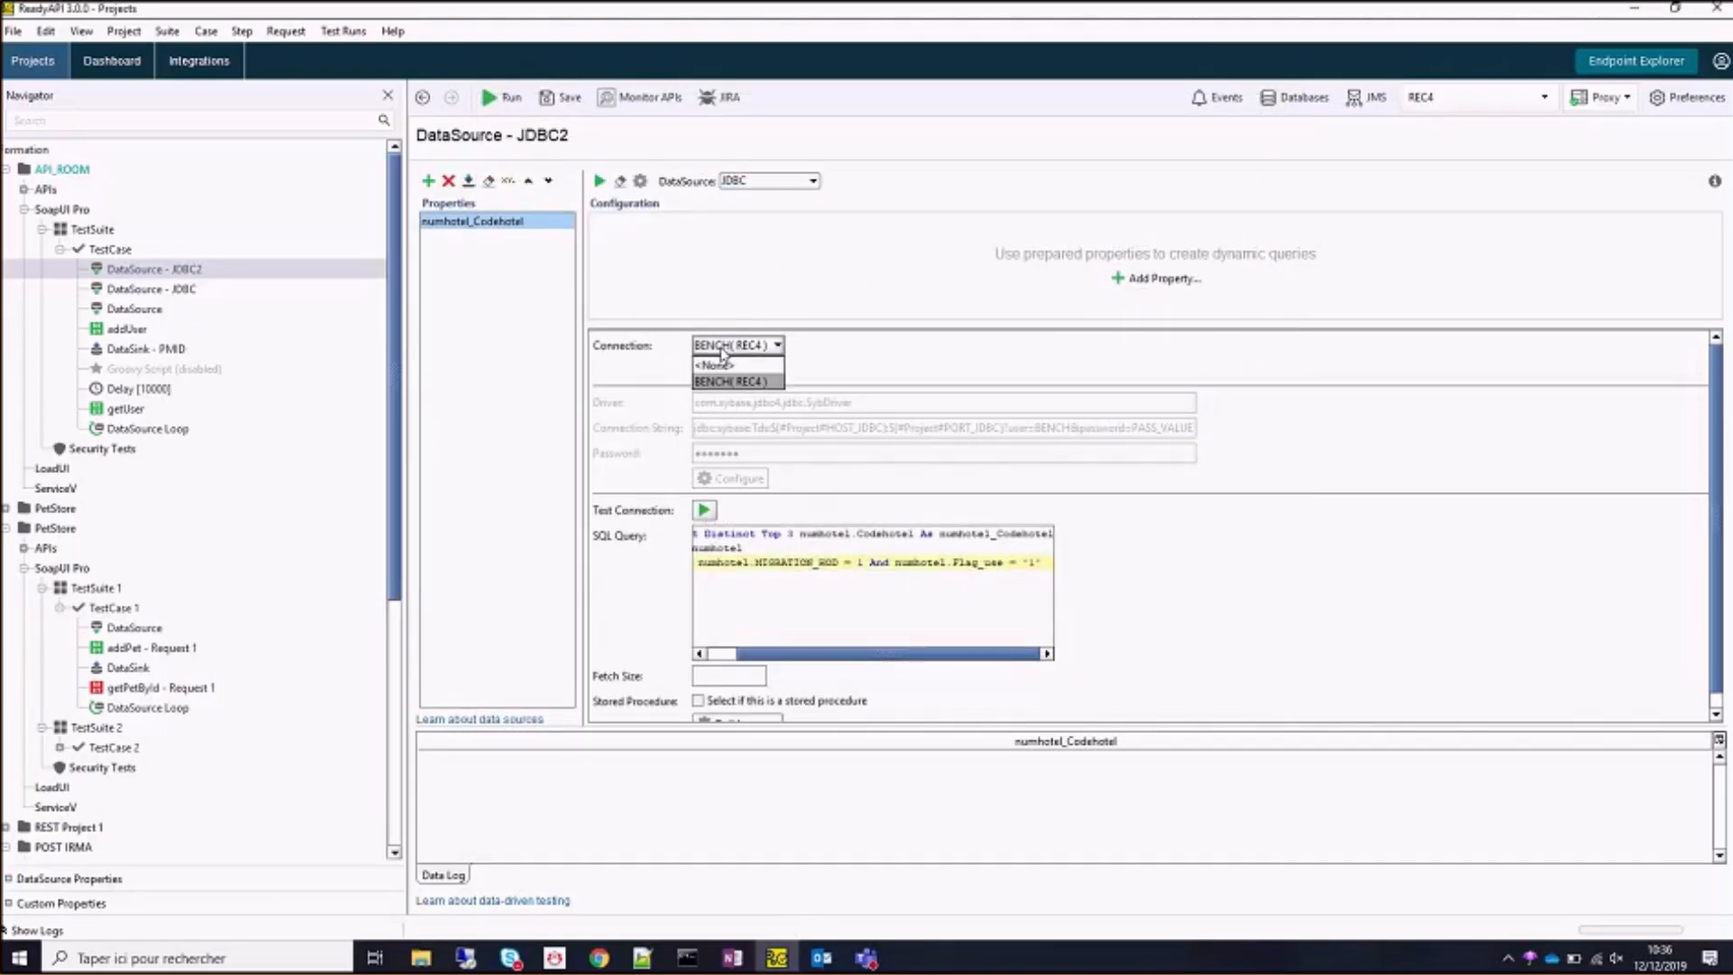
{"action": "left_click", "coordinate": [733, 368]}
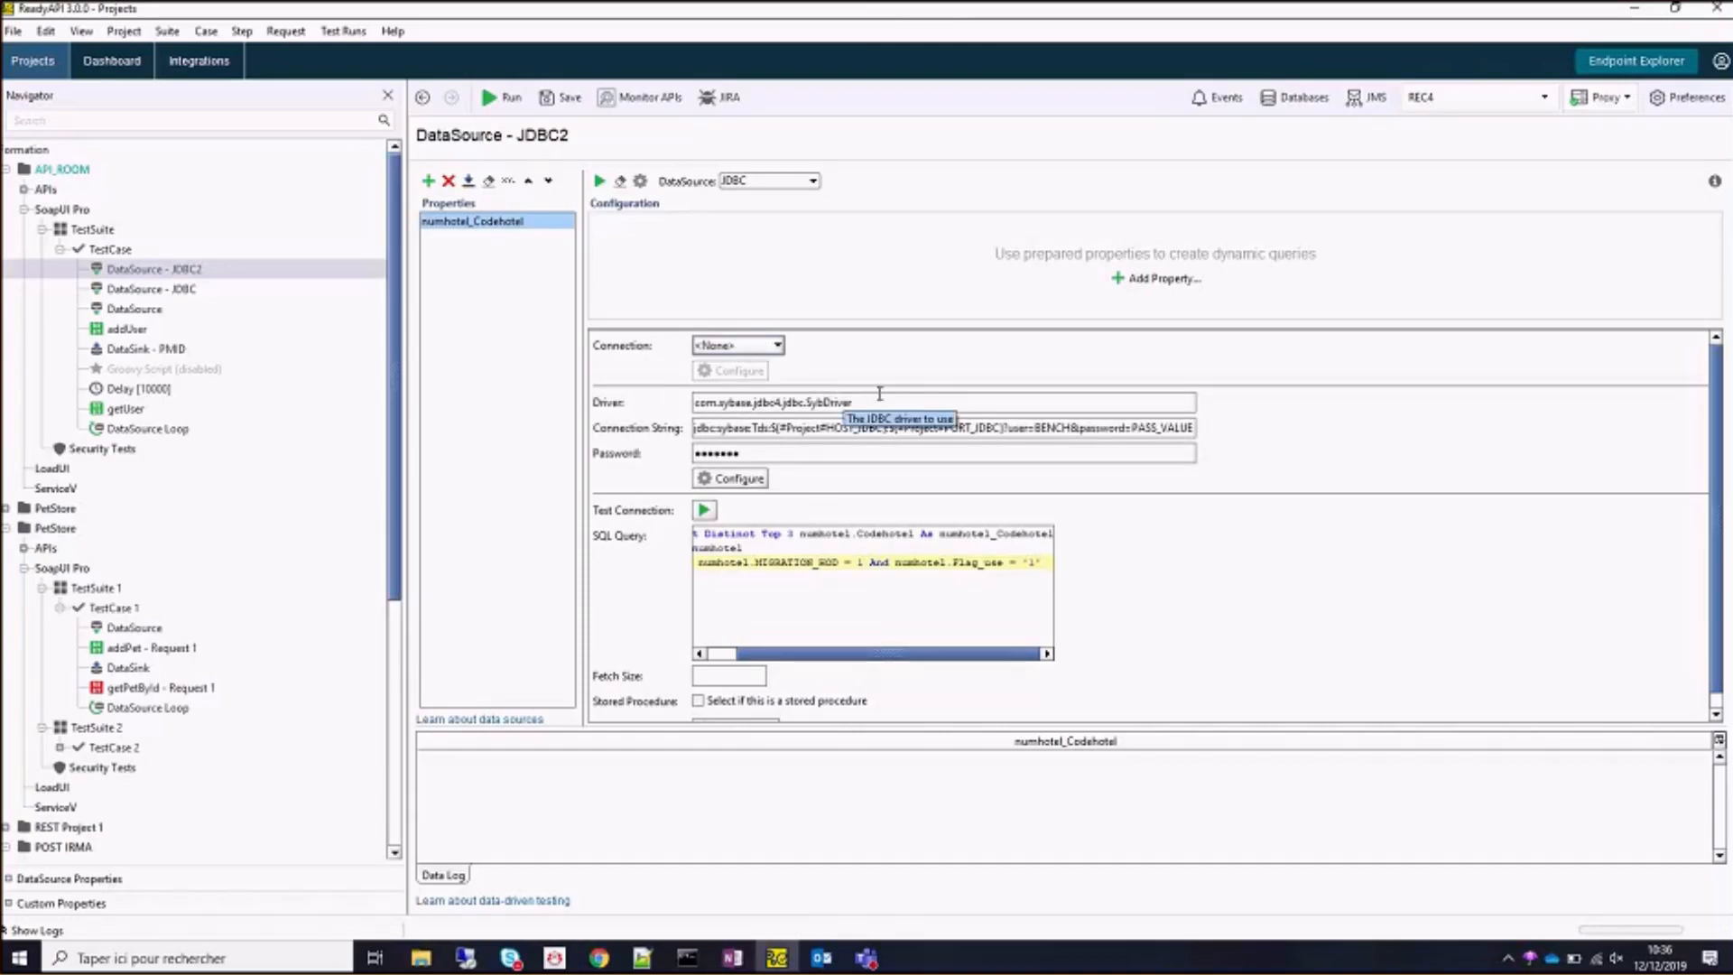
{"action": "left_click_drag", "start_coordinate": [696, 406], "coordinate": [856, 419]}
{"action": "left_click", "coordinate": [694, 426]}
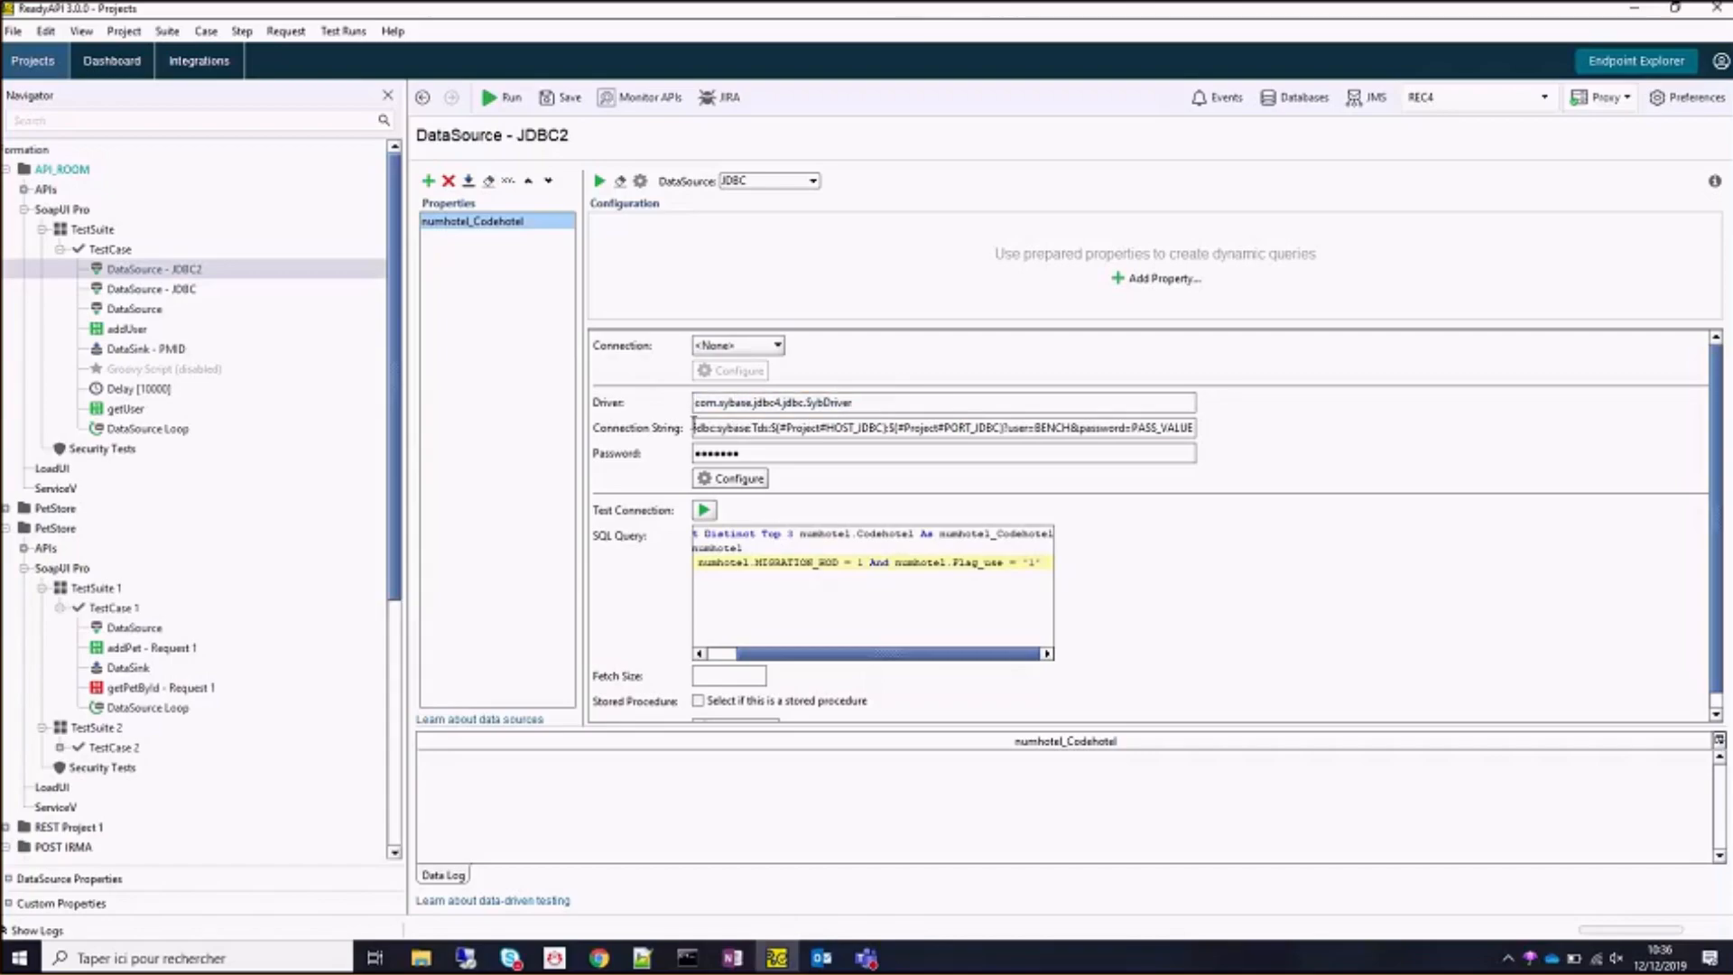
{"action": "left_click", "coordinate": [827, 451]}
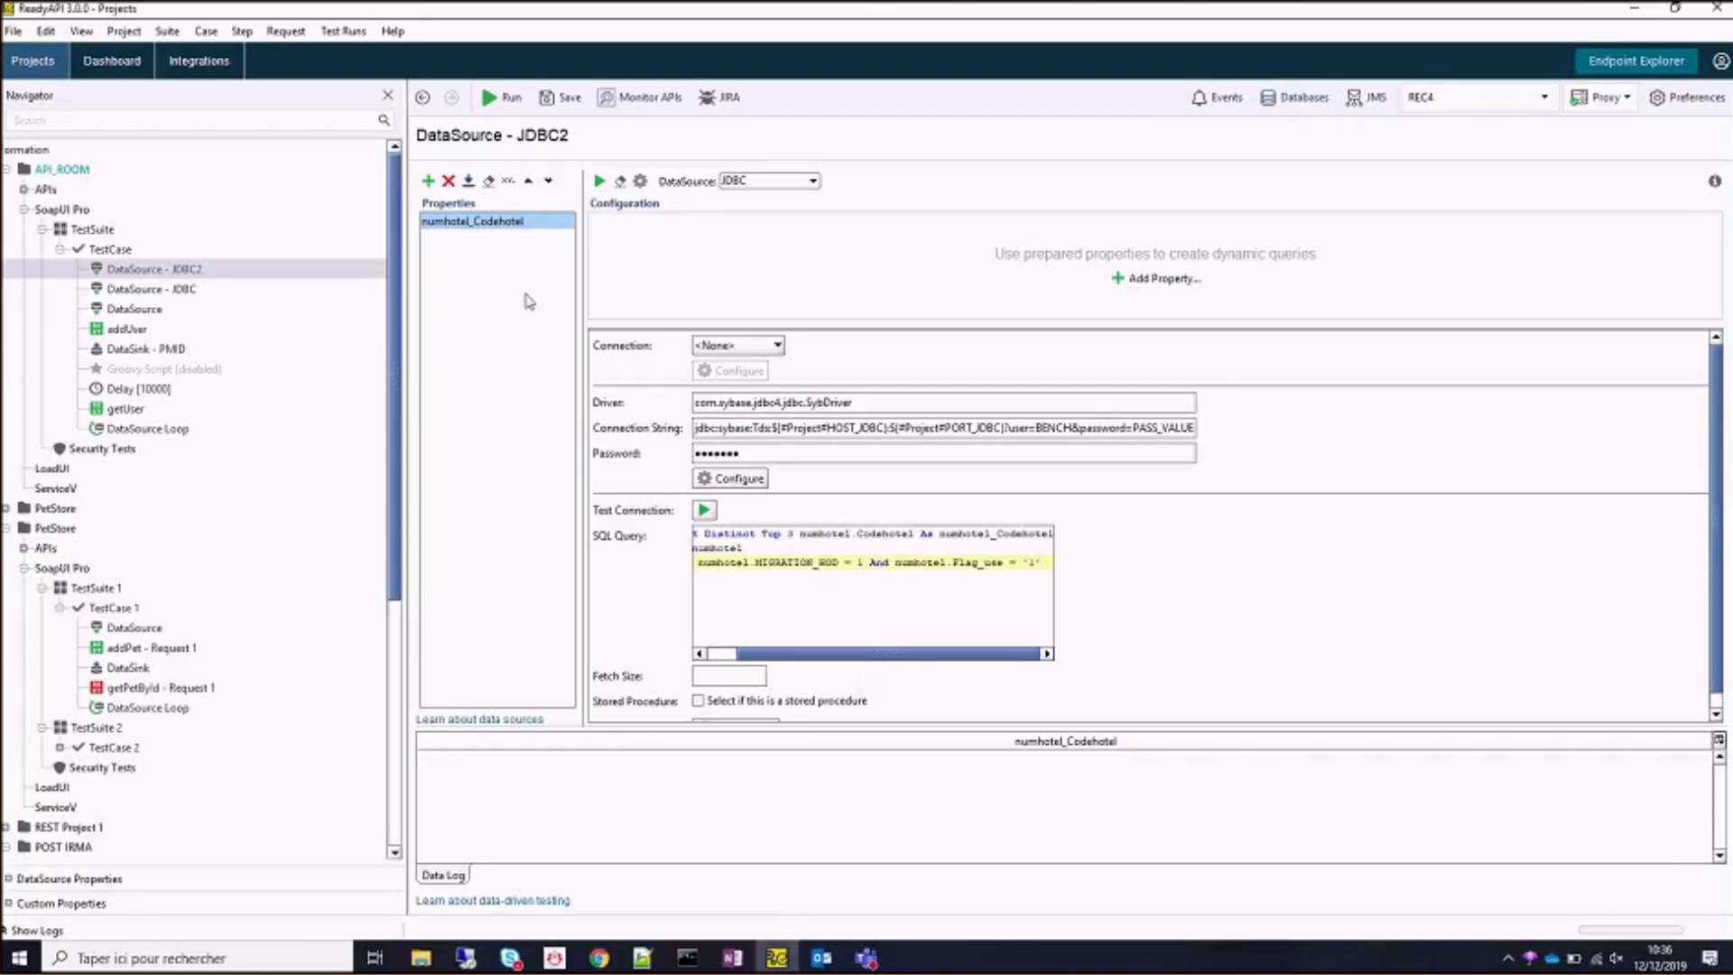
{"action": "right_click", "coordinate": [168, 291]}
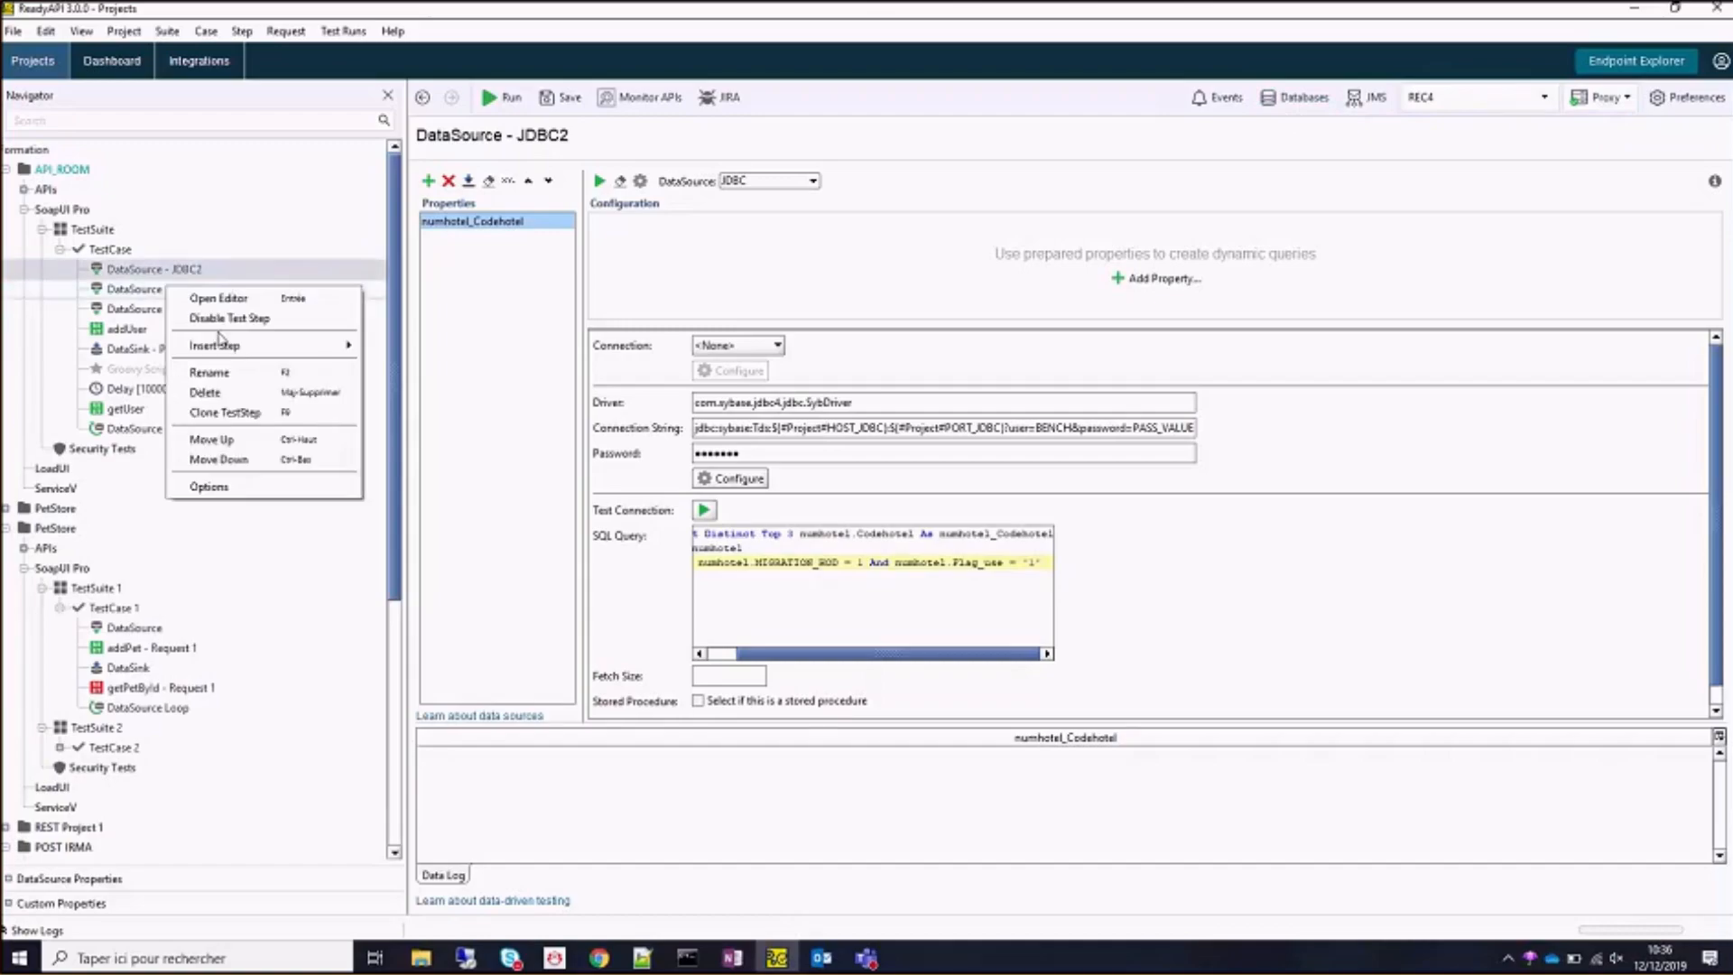
{"action": "mouse_move", "coordinate": [225, 345]}
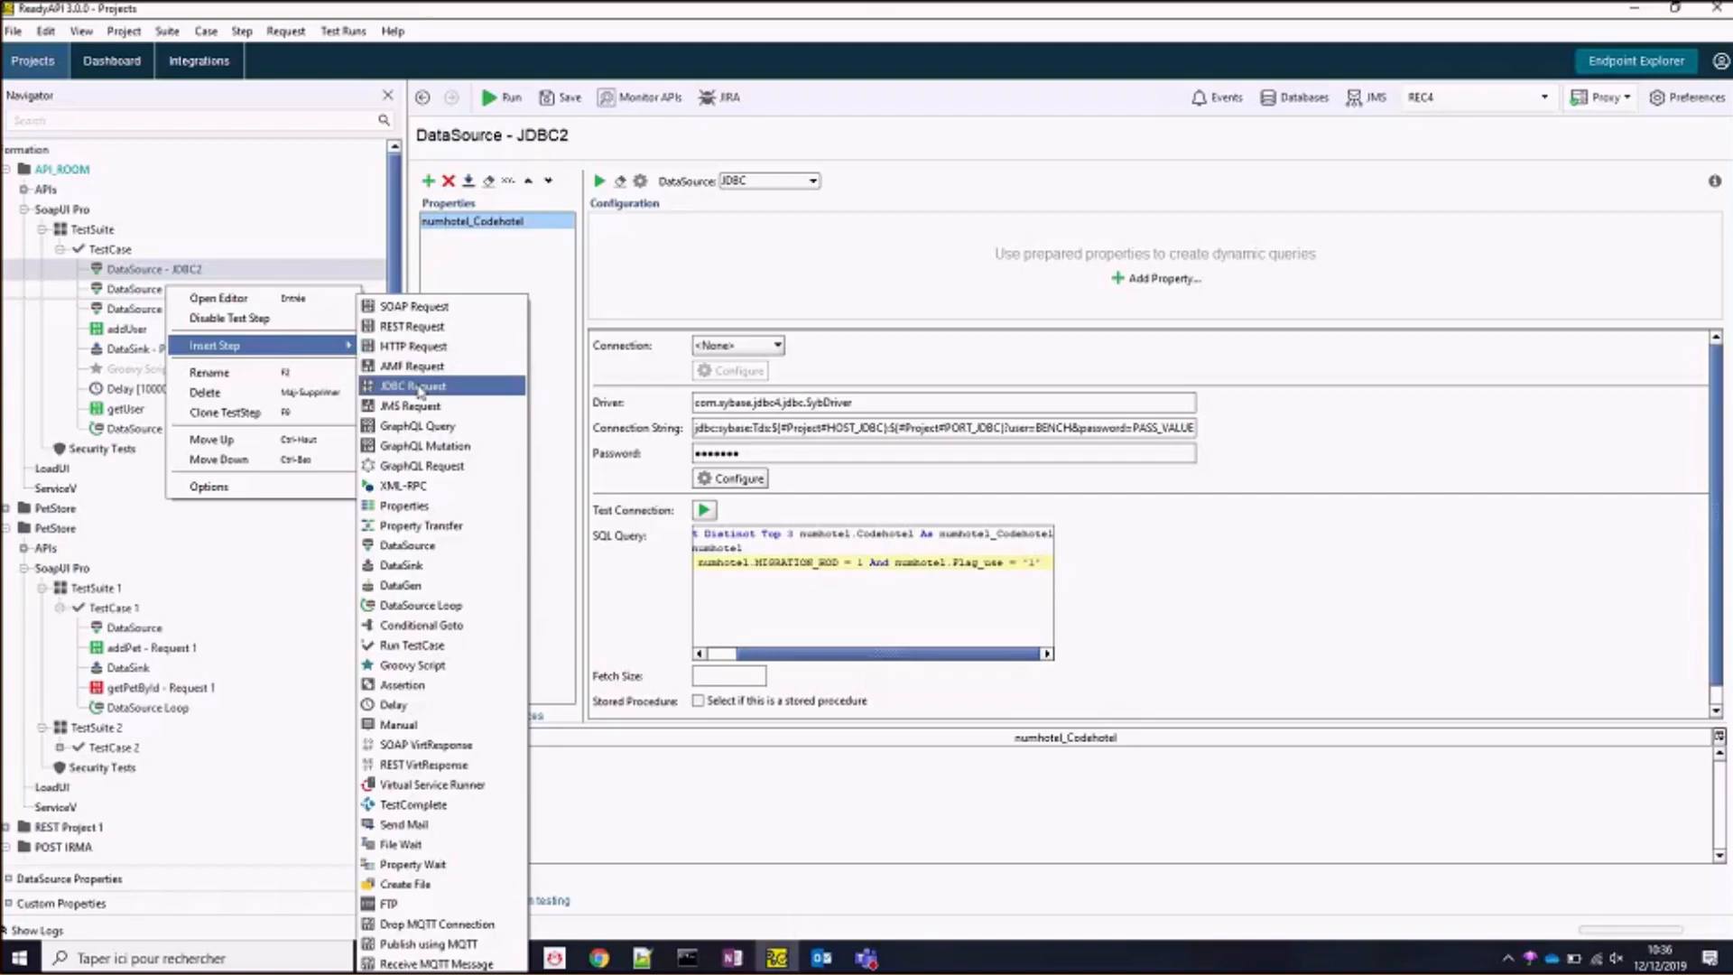
{"action": "left_click", "coordinate": [736, 561]}
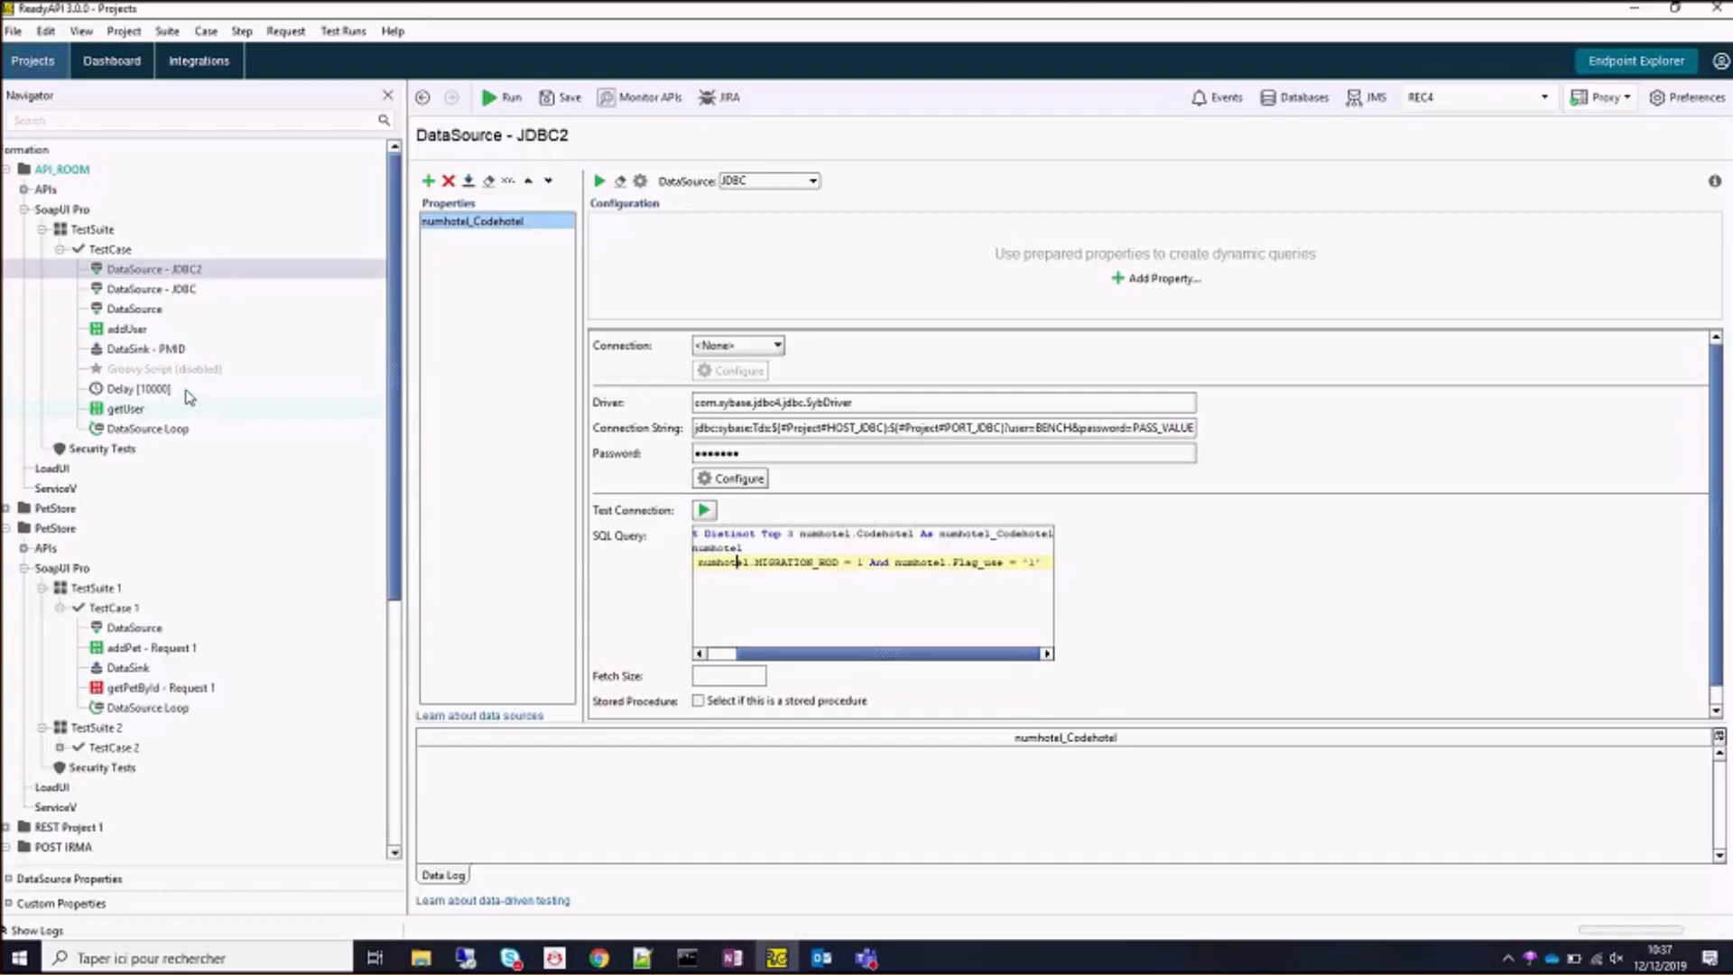
Insert a JDBC Request test step with its default name and place it directly after the addUser step.
{"action": "right_click", "coordinate": [150, 274]}
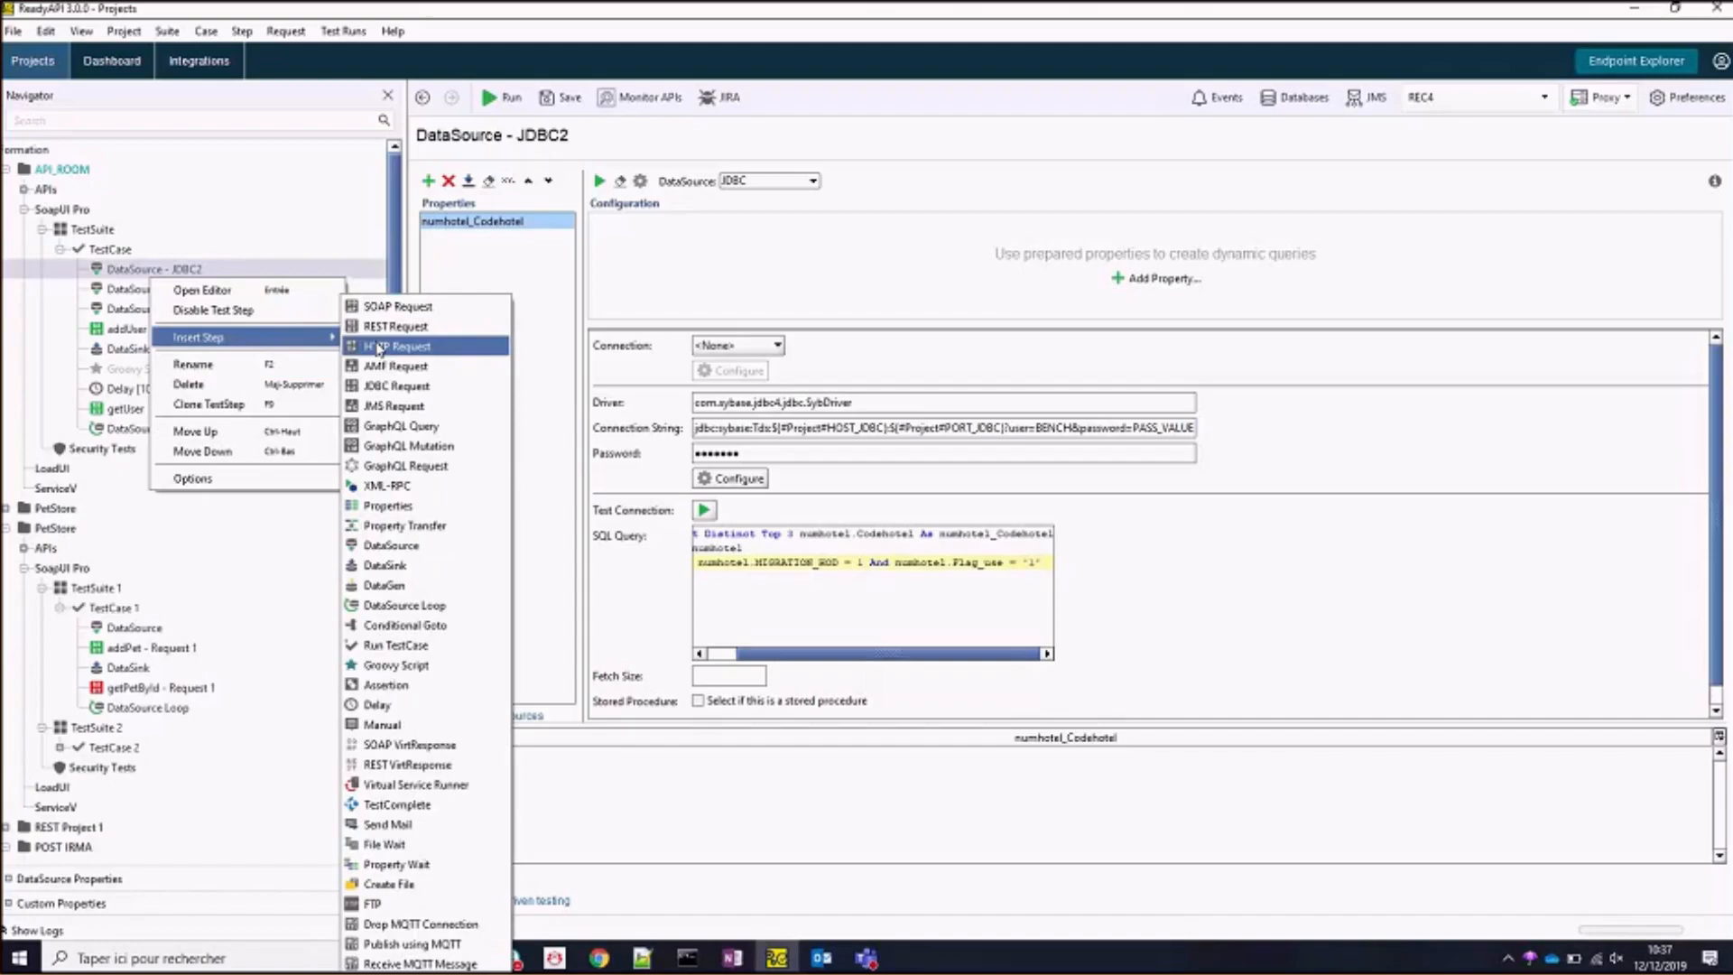
{"action": "left_click", "coordinate": [429, 388]}
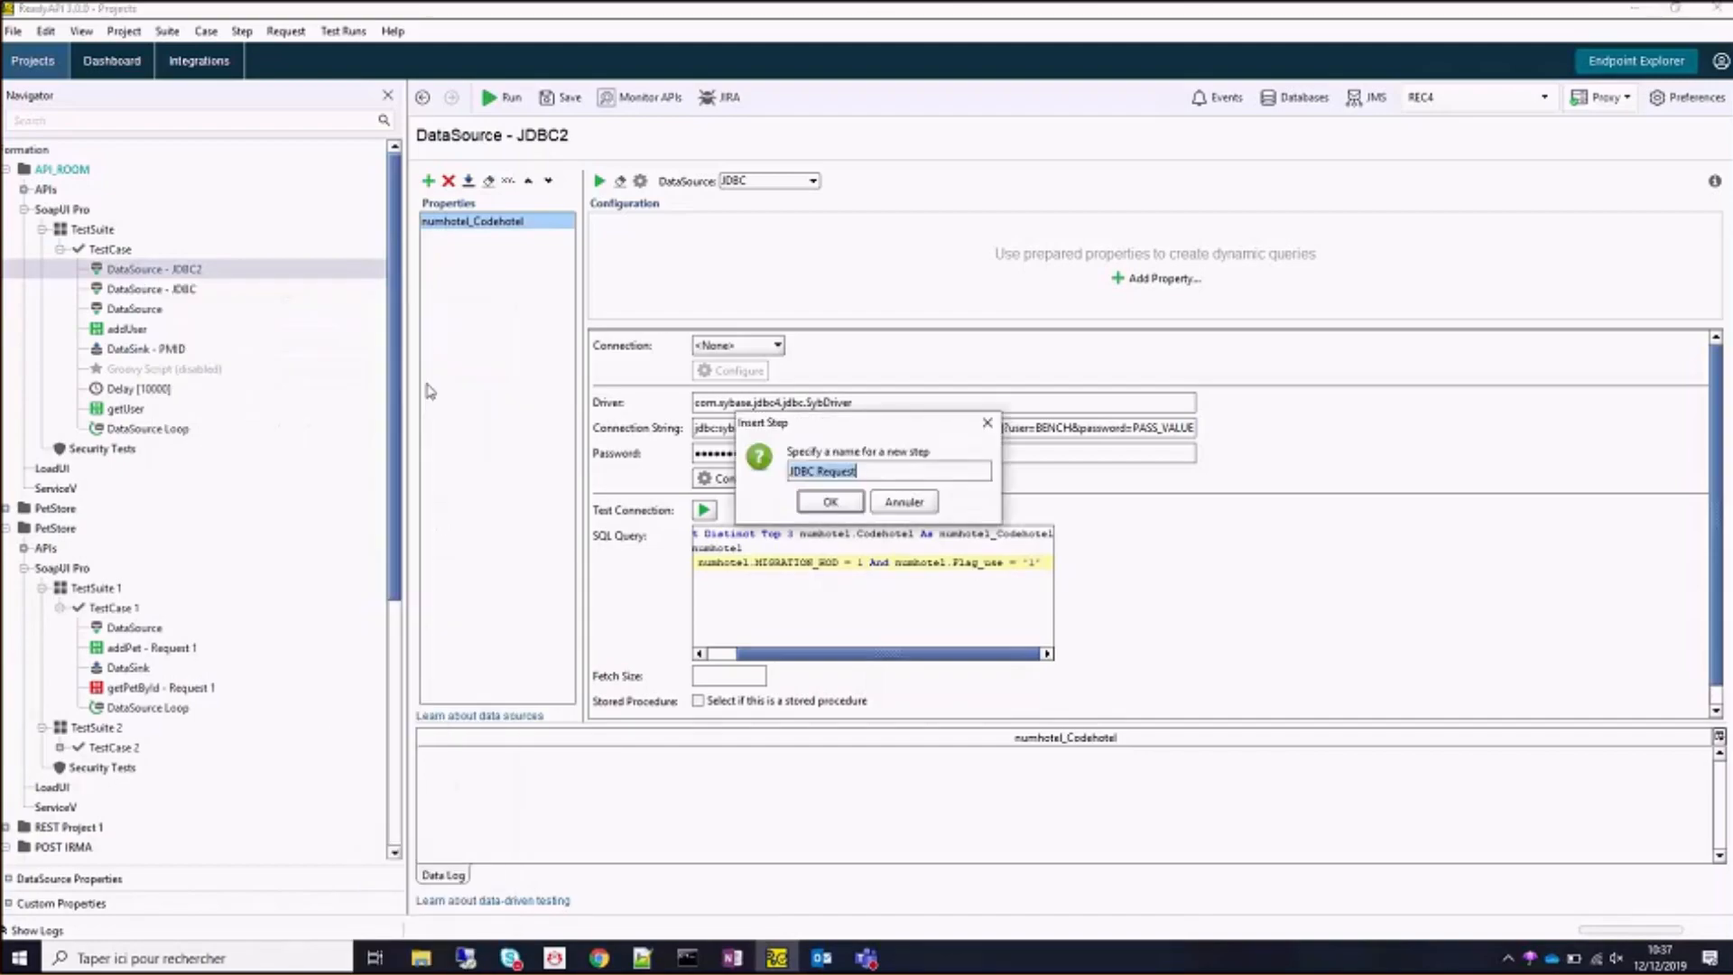
{"action": "left_click", "coordinate": [827, 504]}
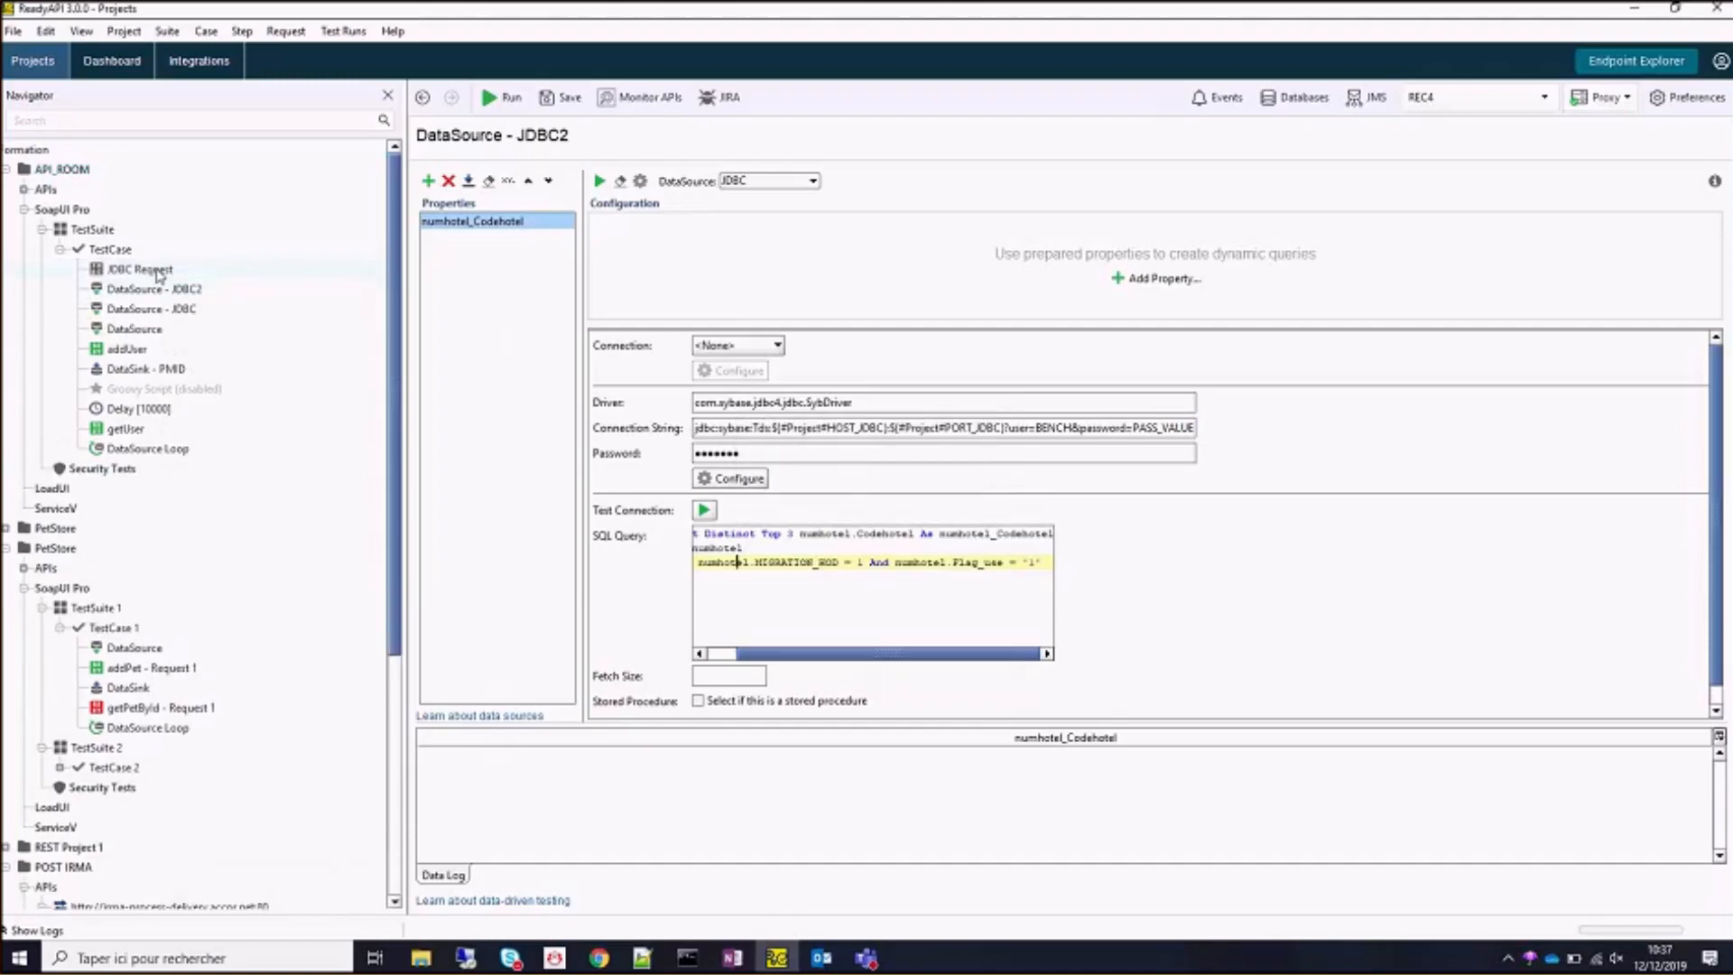
{"action": "left_click_drag", "start_coordinate": [165, 390], "coordinate": [169, 357]}
Connect JDBC Request to BENCH(REC4) and build Select Distinct top 3 numhotel.Codehotel as numhotel_Codehotel From numhotel Where numhotel.MIGRATION_HOD = 1 And numhotel.Flag_use = '1'.
{"action": "left_click", "coordinate": [622, 390]}
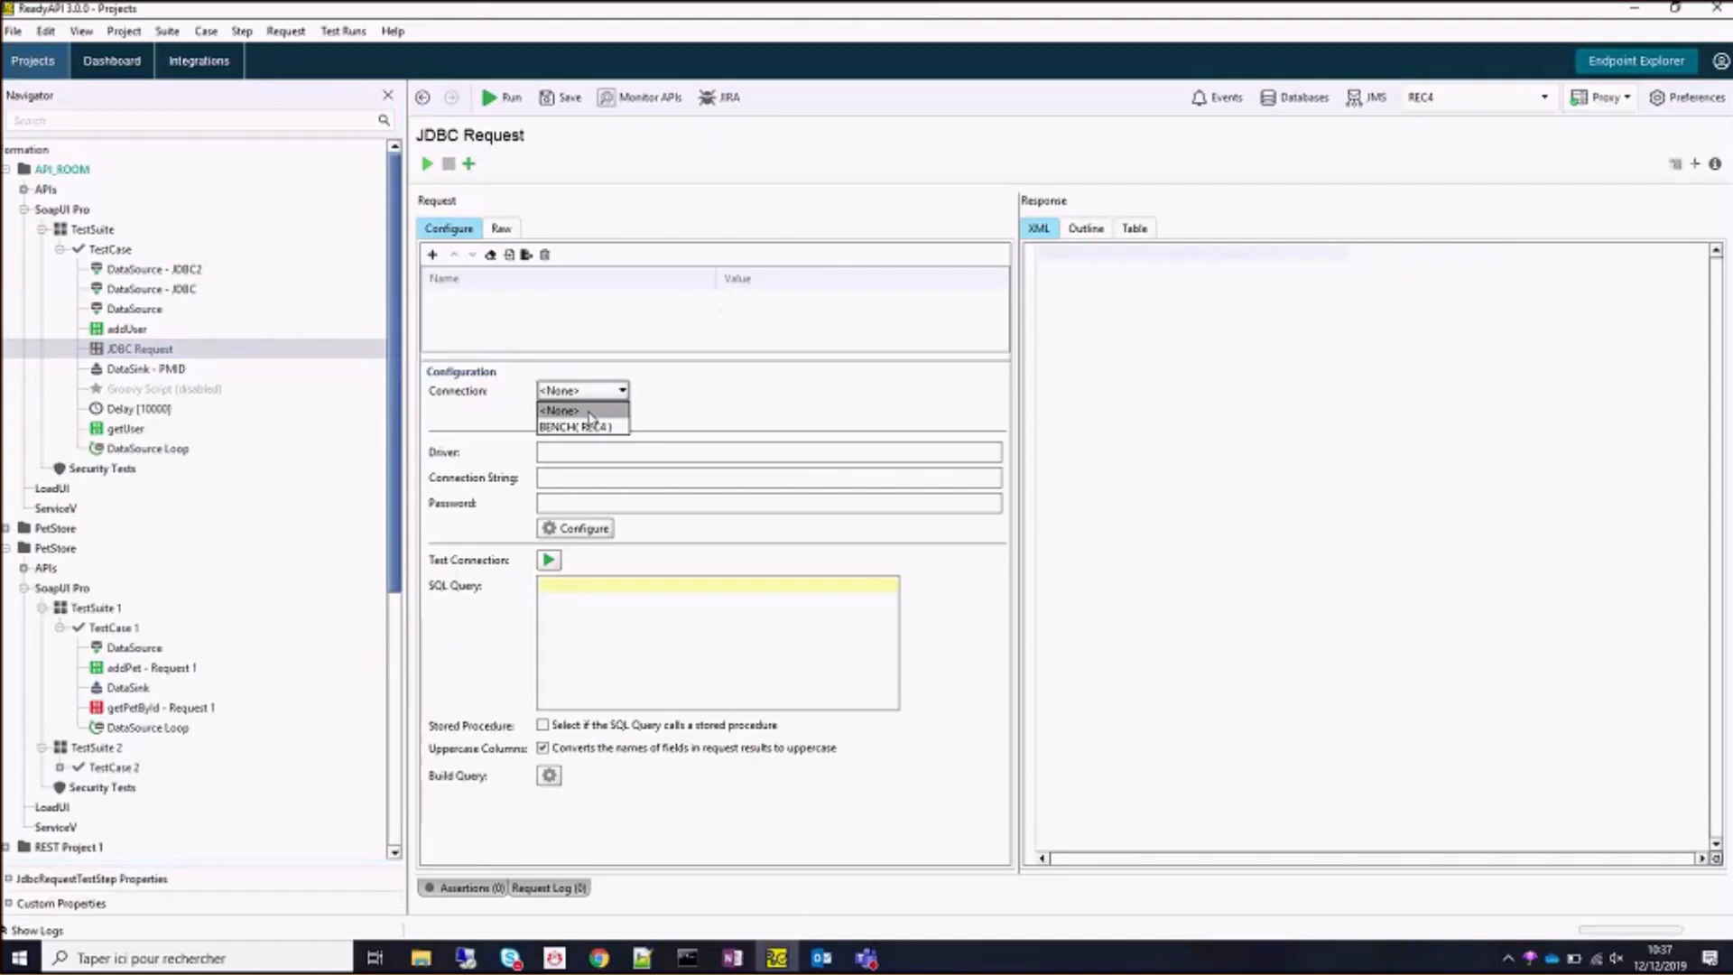
{"action": "left_click", "coordinate": [583, 425]}
{"action": "left_click", "coordinate": [837, 497]}
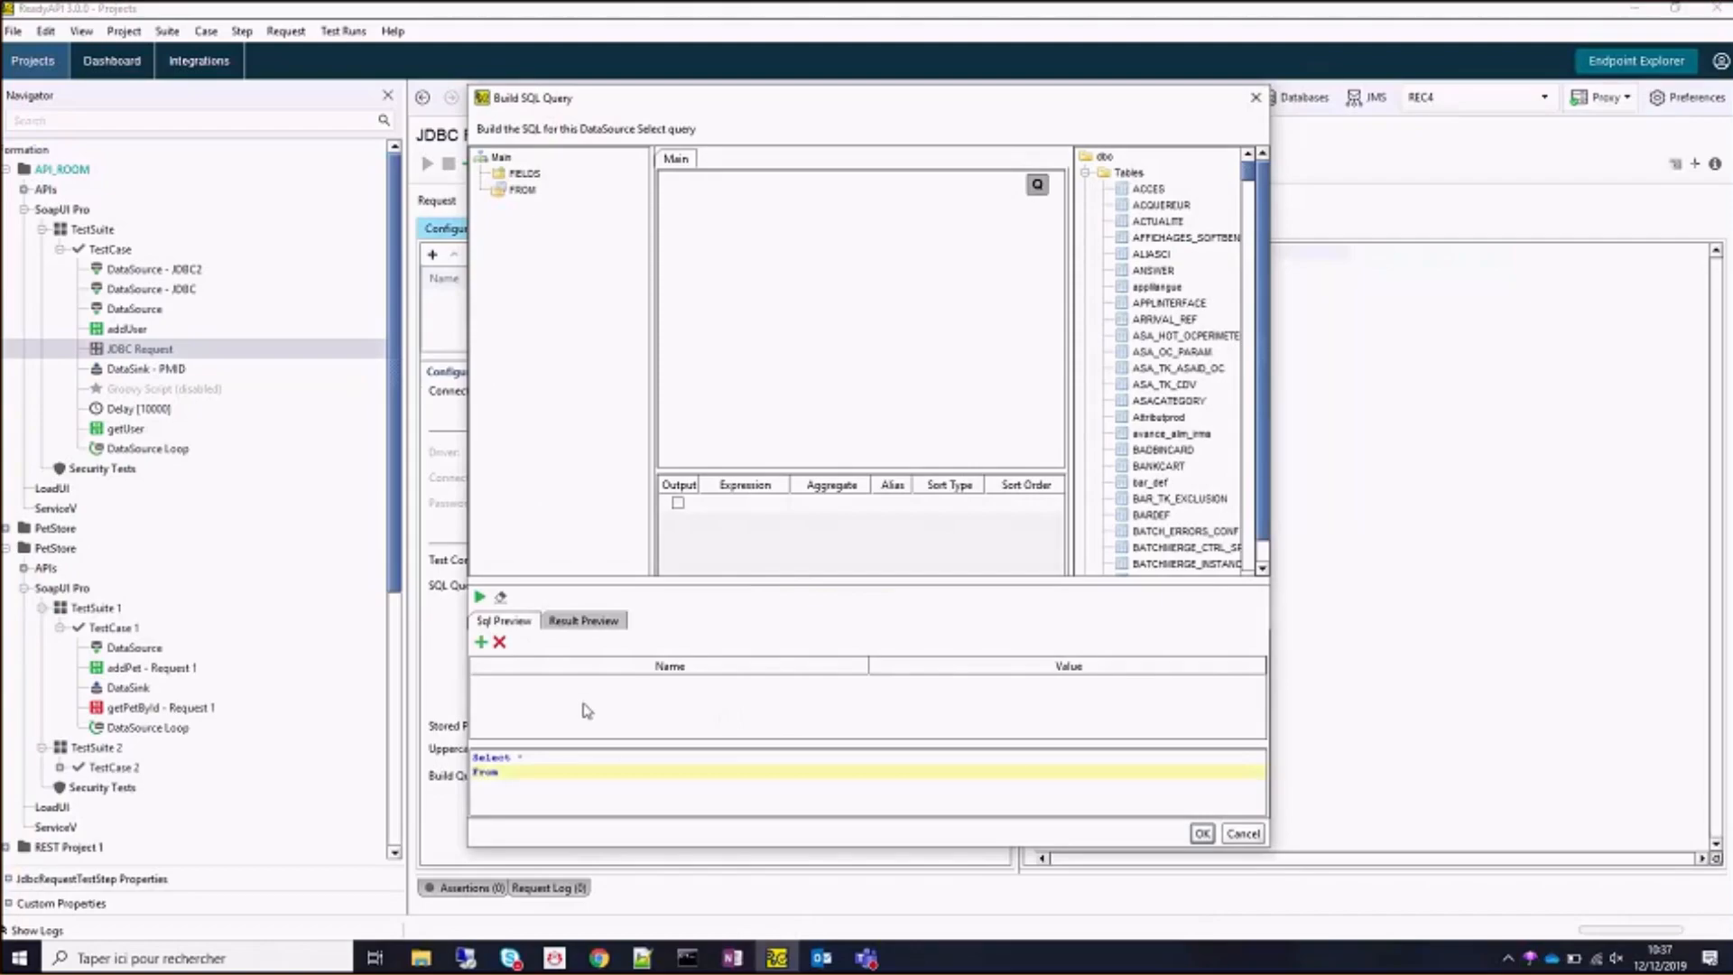
{"action": "left_click", "coordinate": [581, 780]}
{"action": "key", "text": "ctrl+a"}
{"action": "type", "text": "Select Distinct top 3 numhotel.Codehotel as numhotel_Codehotel From numhotel Where numhotel.MIGRATION_HOD = 1 And numhotel.Flag_use = '1'"}
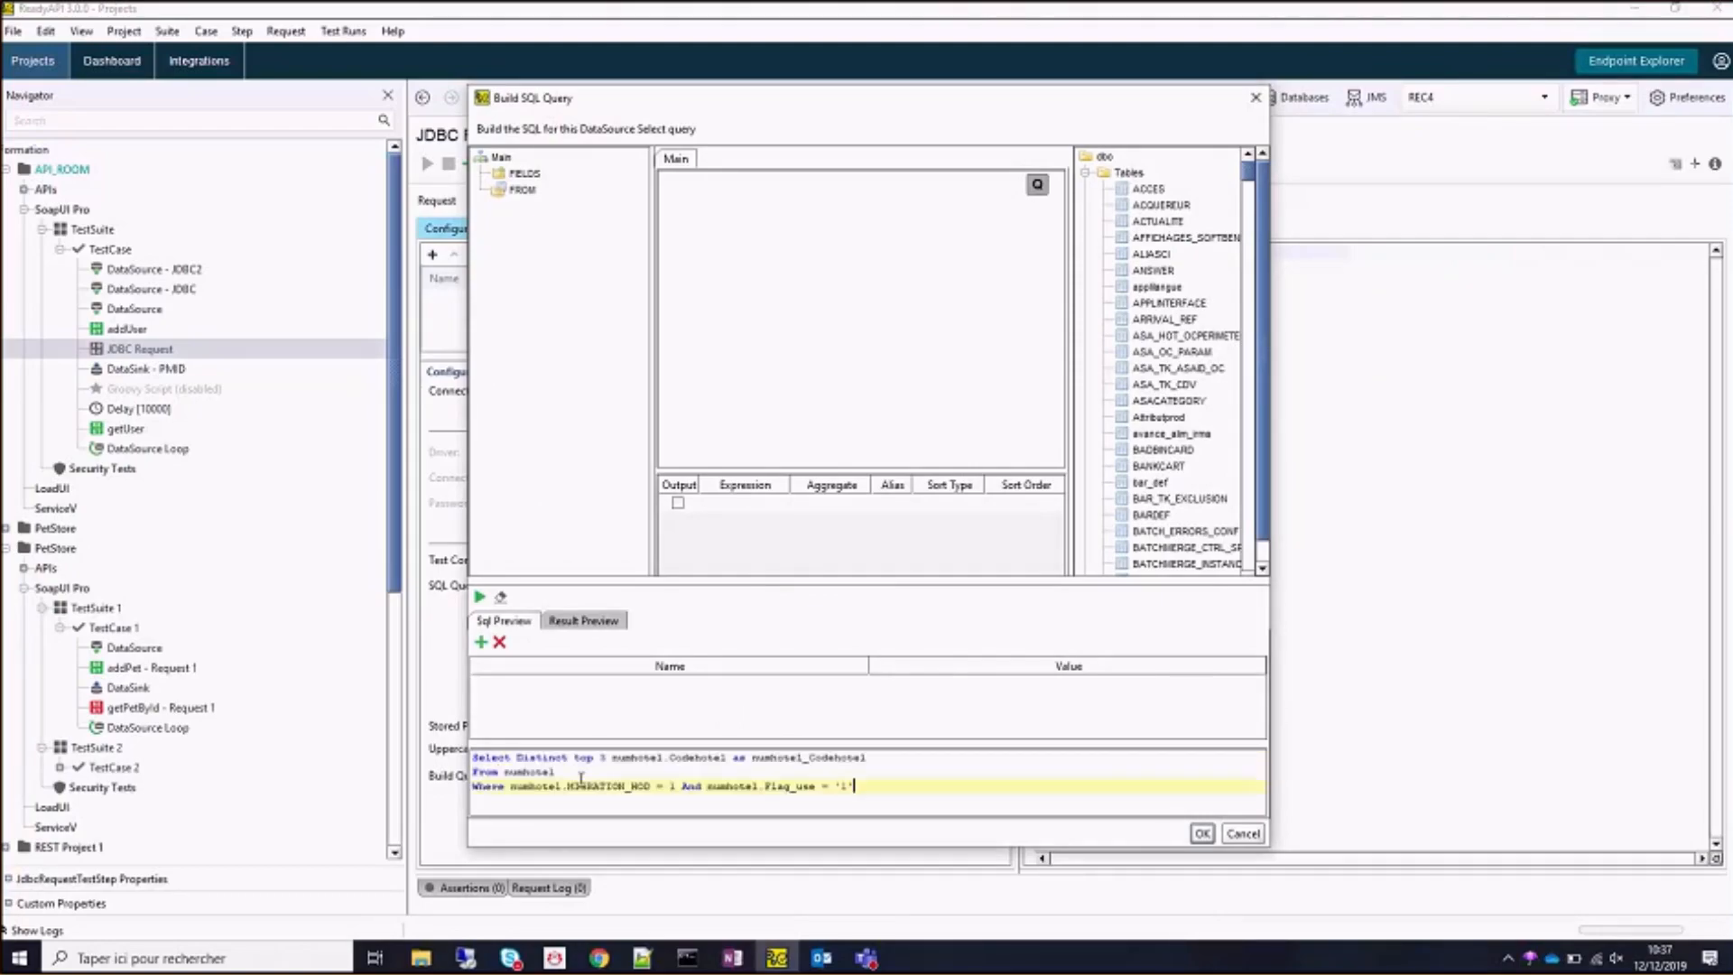
{"action": "left_click", "coordinate": [1194, 835]}
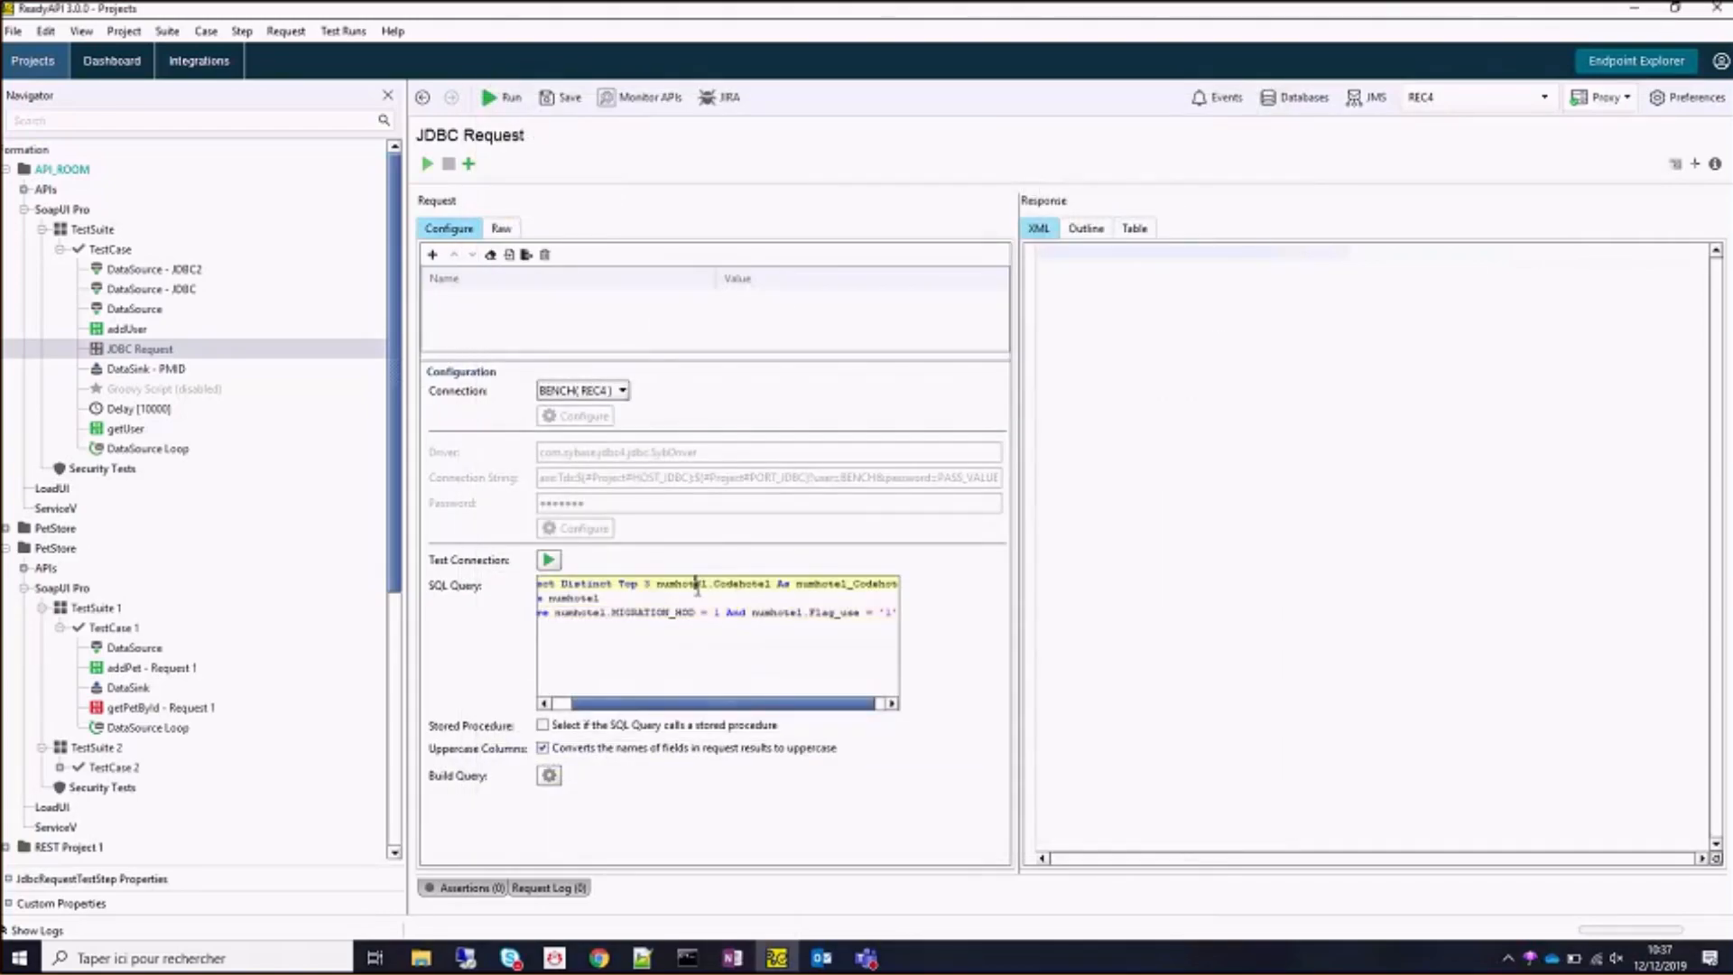
Replace the MIGRATION_HOD comparison value in the SQL query with a Get Data reference to the user's email in the addUser Response.
{"action": "mouse_move", "coordinate": [790, 709]}
{"action": "left_mouse_down"}
{"action": "mouse_move", "coordinate": [835, 709]}
{"action": "mouse_move", "coordinate": [805, 709]}
{"action": "left_mouse_up"}
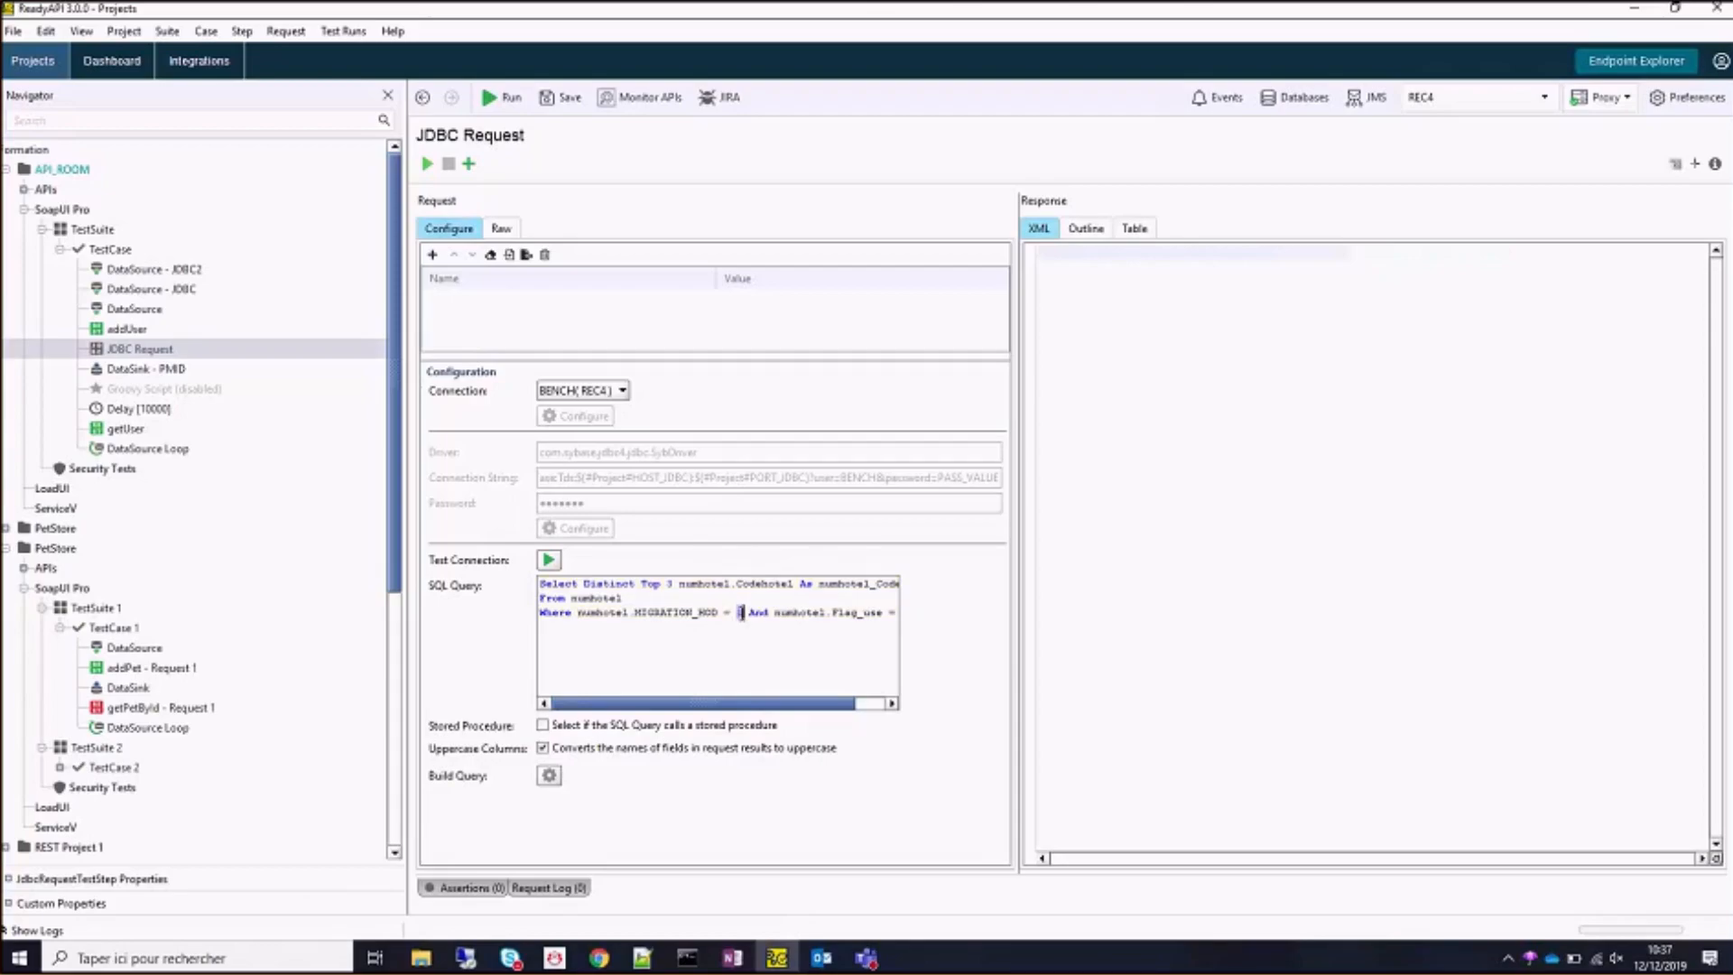
{"action": "right_click", "coordinate": [741, 614]}
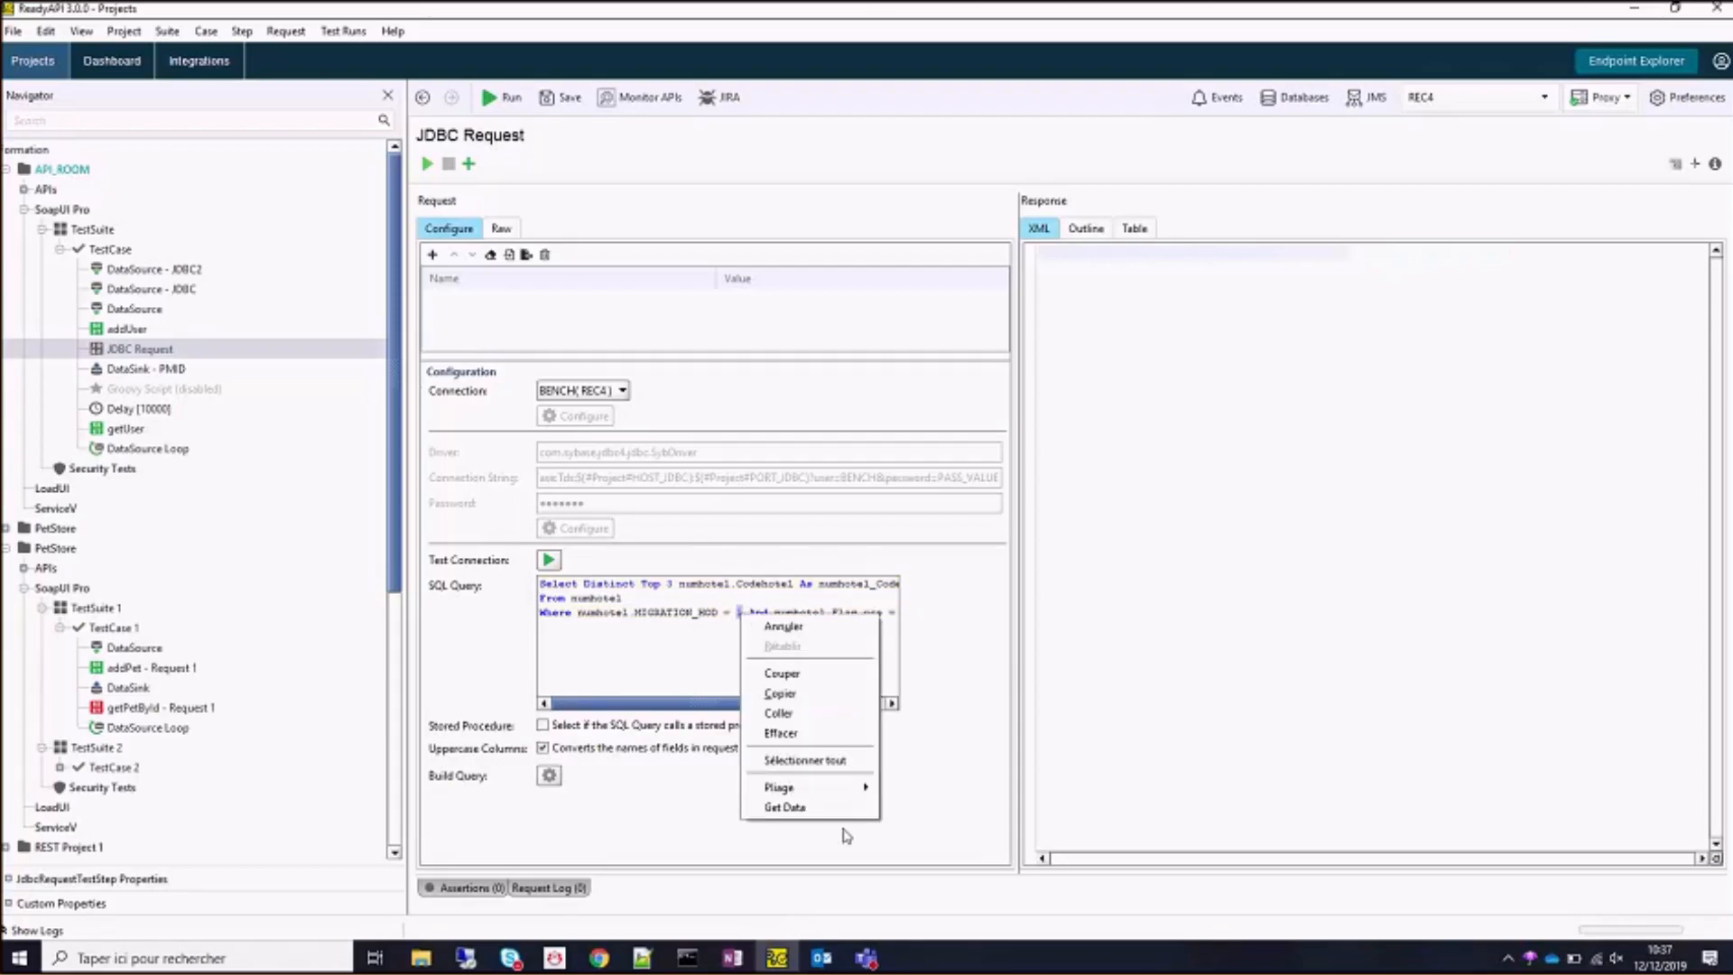
{"action": "left_click", "coordinate": [847, 808]}
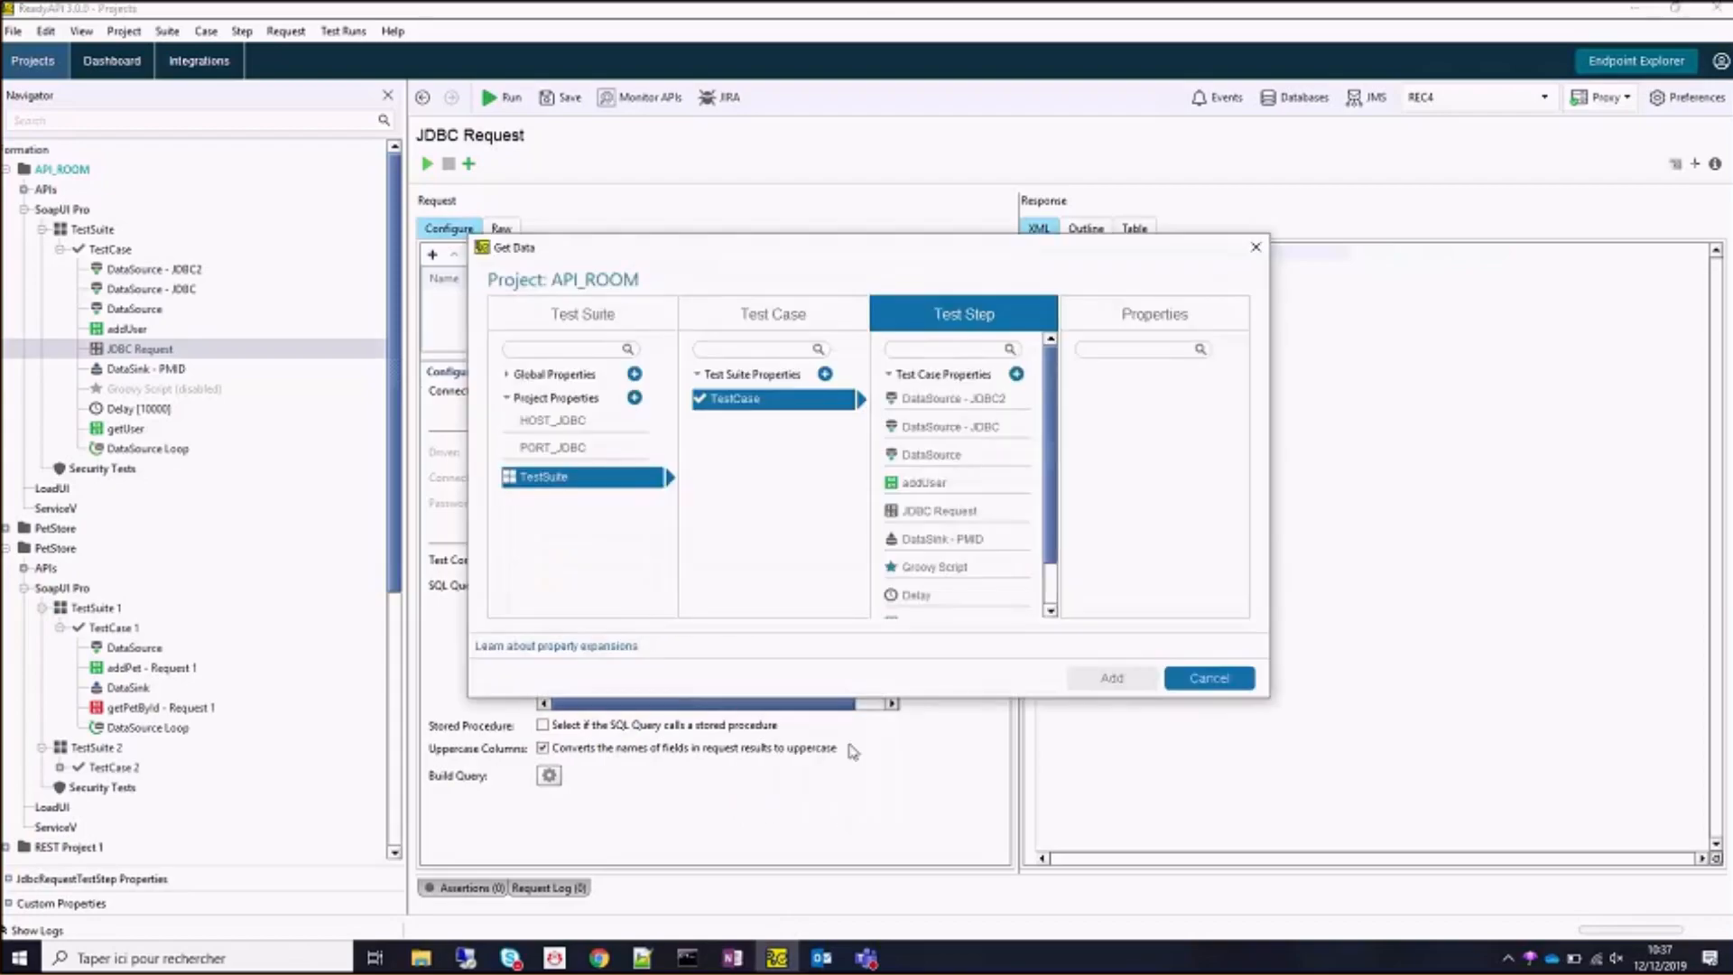
{"action": "left_click", "coordinate": [945, 492]}
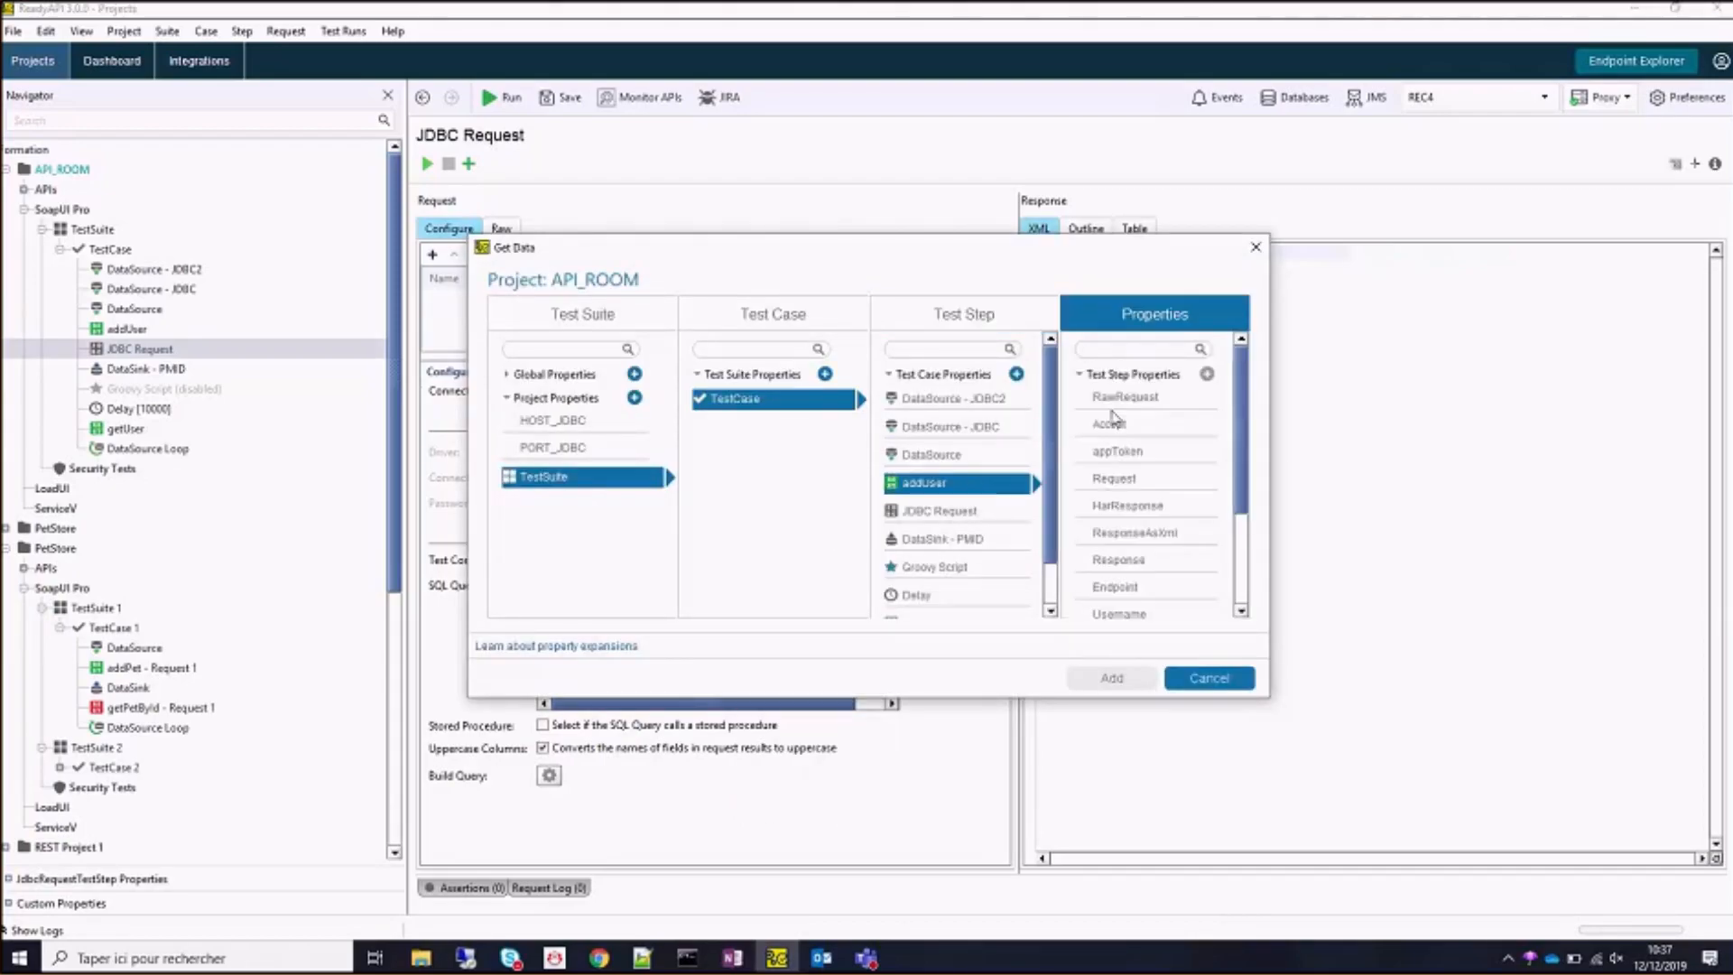
{"action": "left_click", "coordinate": [1136, 558]}
{"action": "left_click", "coordinate": [1118, 683]}
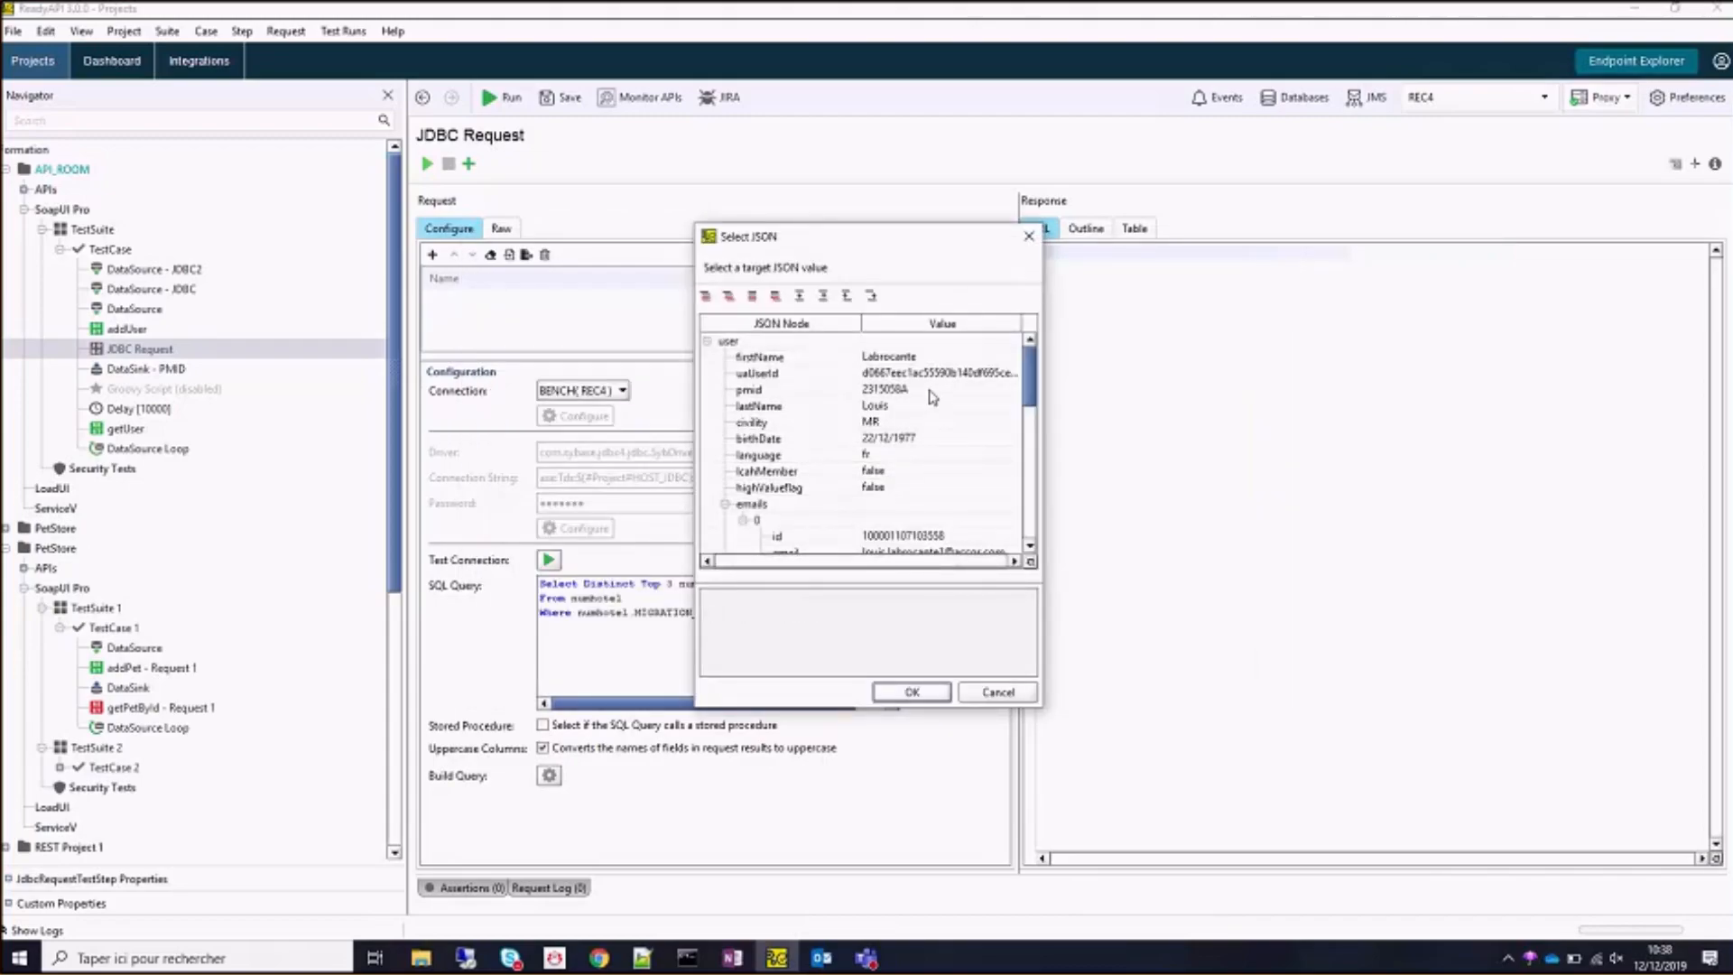
{"action": "scroll", "coordinate": [921, 506], "scroll_direction": "down", "scroll_amount": 1}
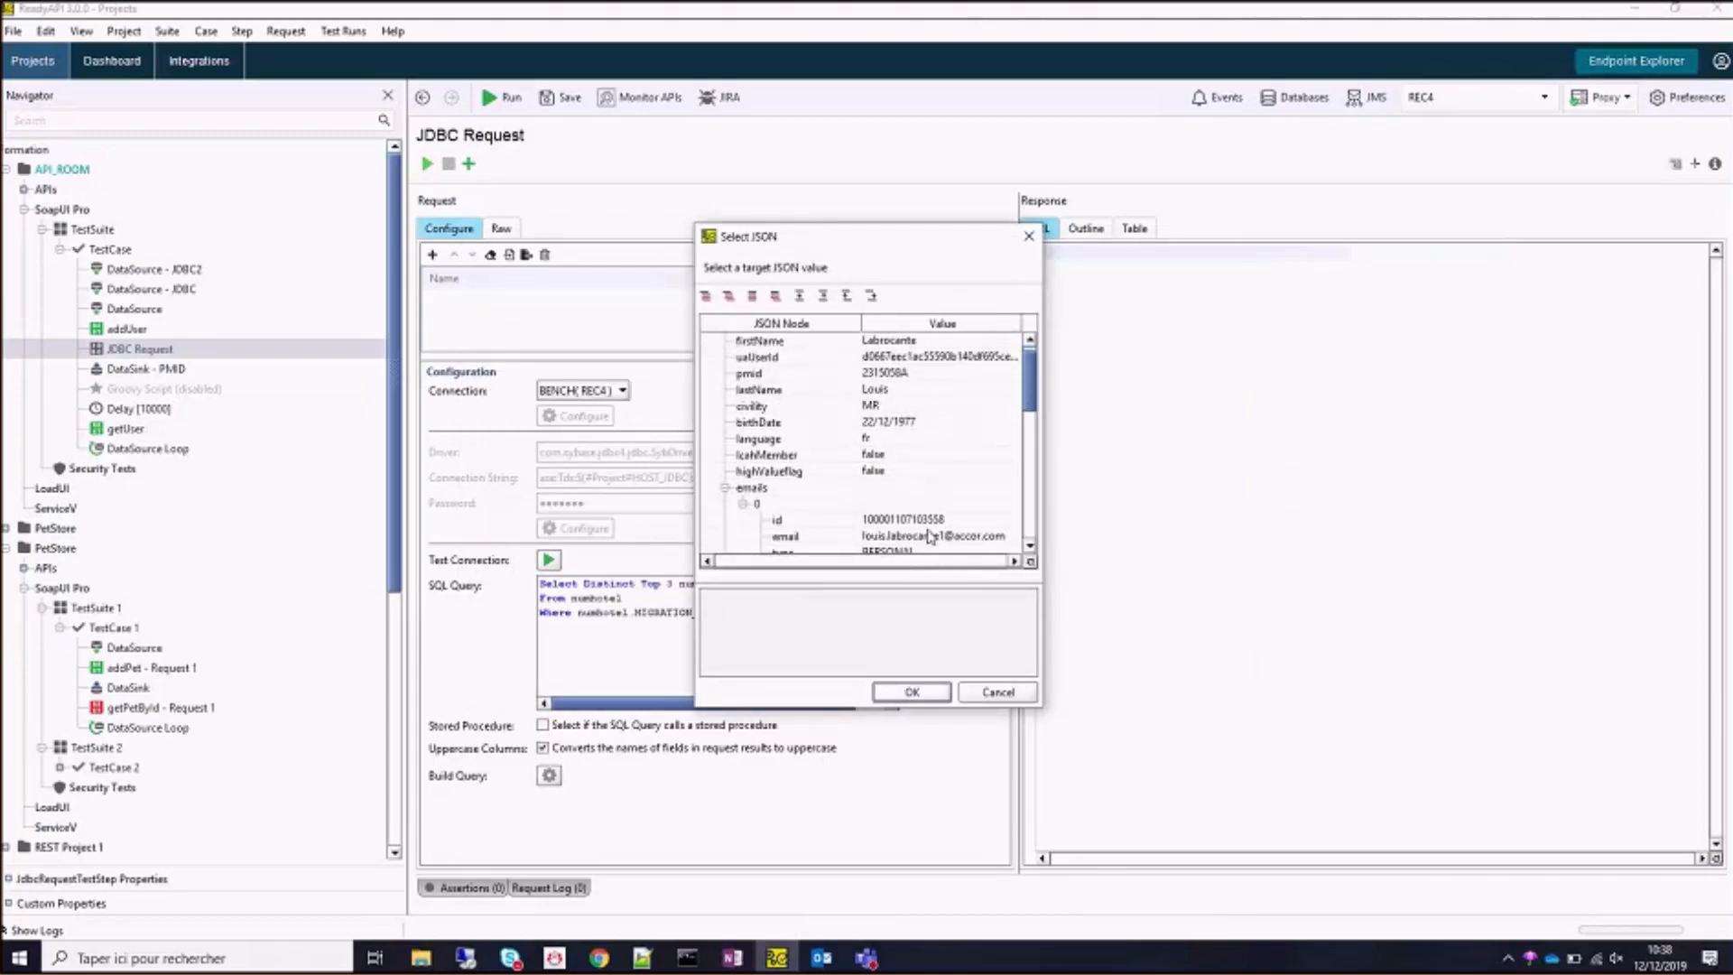
{"action": "left_click", "coordinate": [934, 536]}
{"action": "left_click", "coordinate": [894, 700]}
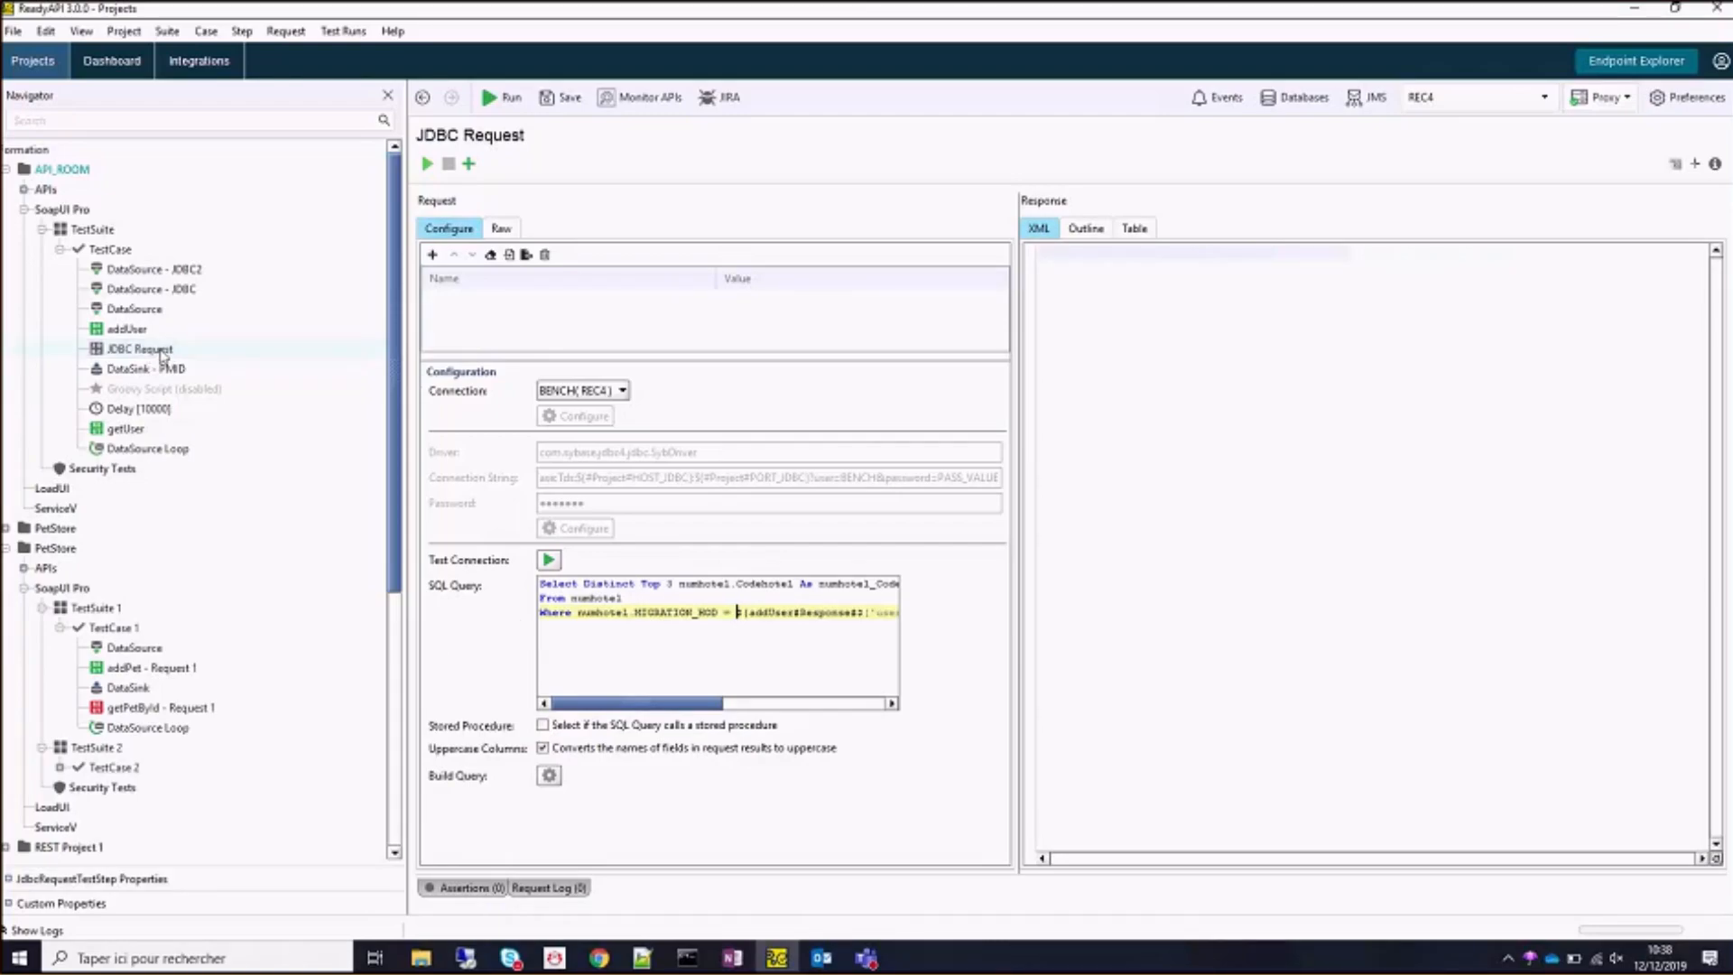
Examine the JDBC Request's assertions area and response outline, and look at the getUser and addUser steps for comparison.
{"action": "left_click", "coordinate": [479, 889]}
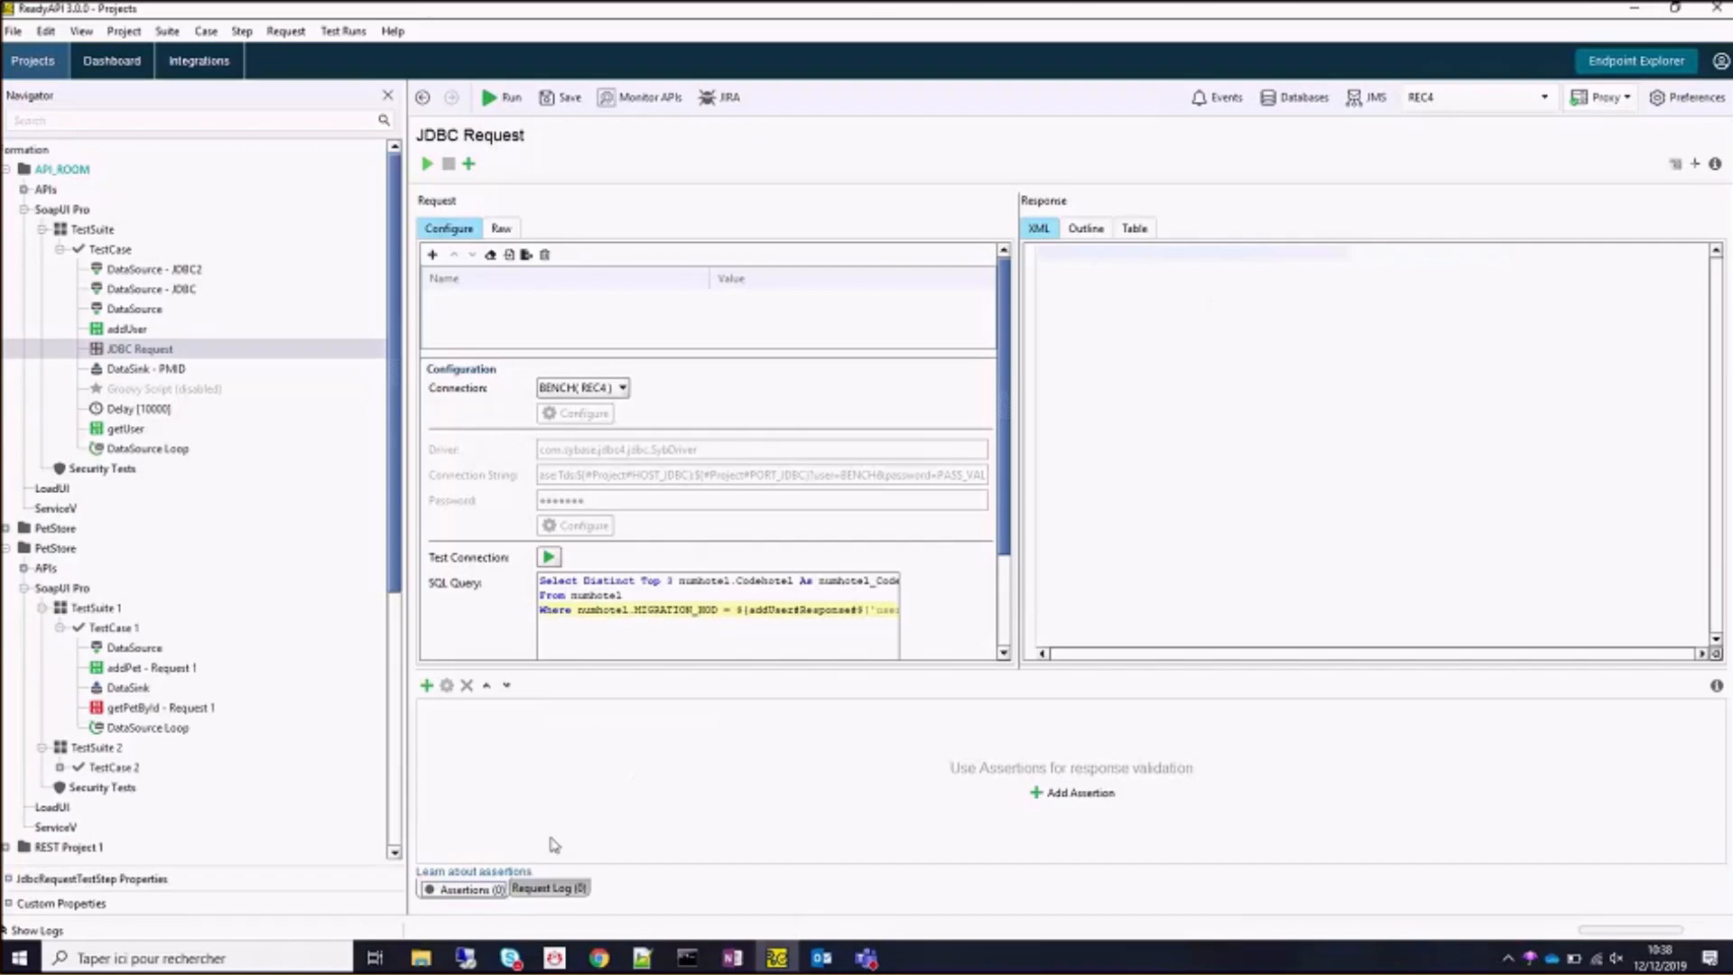
{"action": "left_click", "coordinate": [465, 889]}
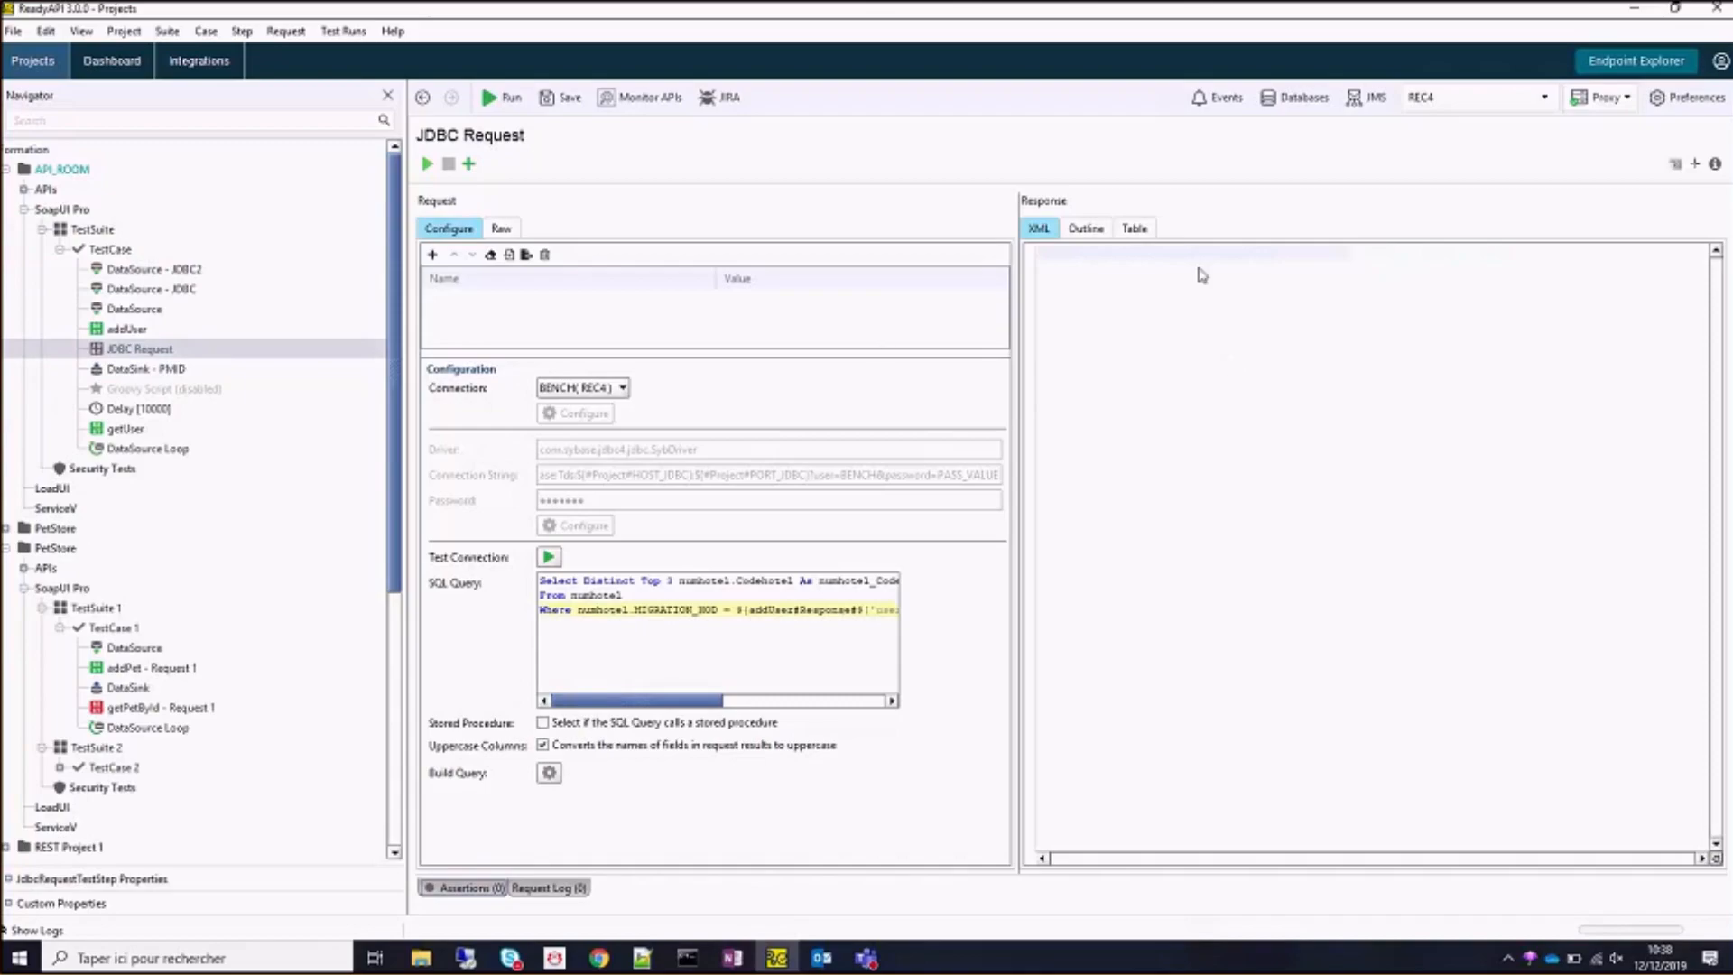
{"action": "left_click", "coordinate": [255, 355]}
{"action": "left_click", "coordinate": [144, 433]}
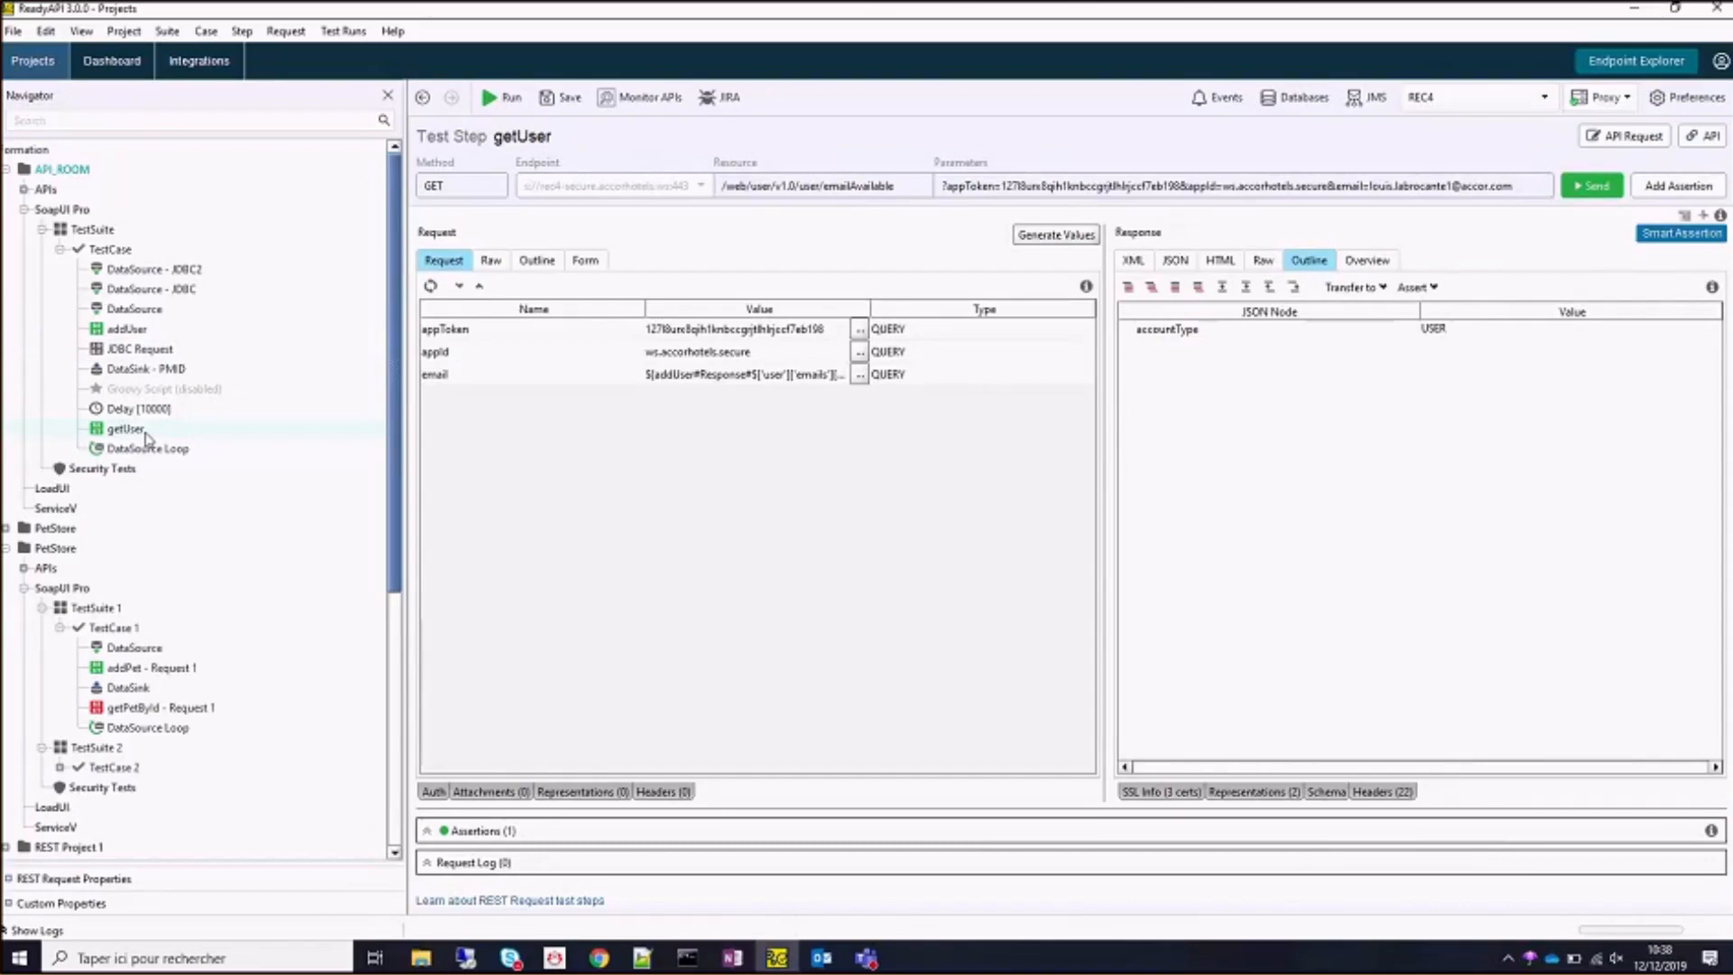
{"action": "left_click", "coordinate": [146, 348]}
{"action": "left_click", "coordinate": [131, 329]}
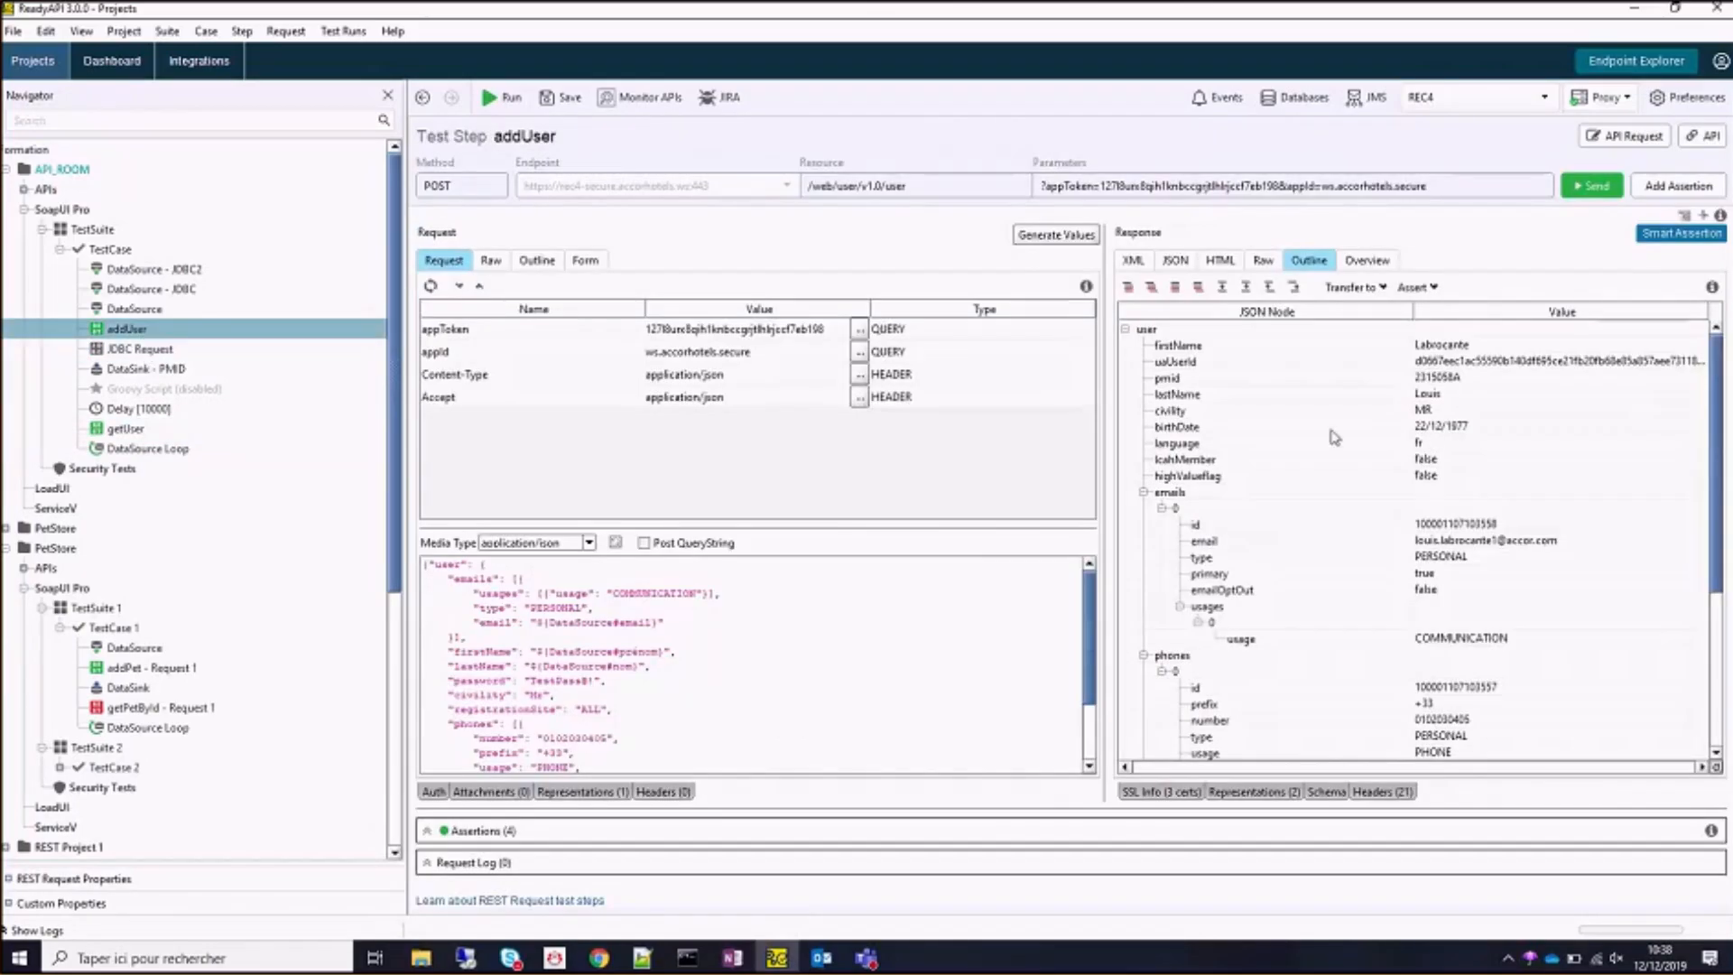
{"action": "left_click", "coordinate": [262, 348]}
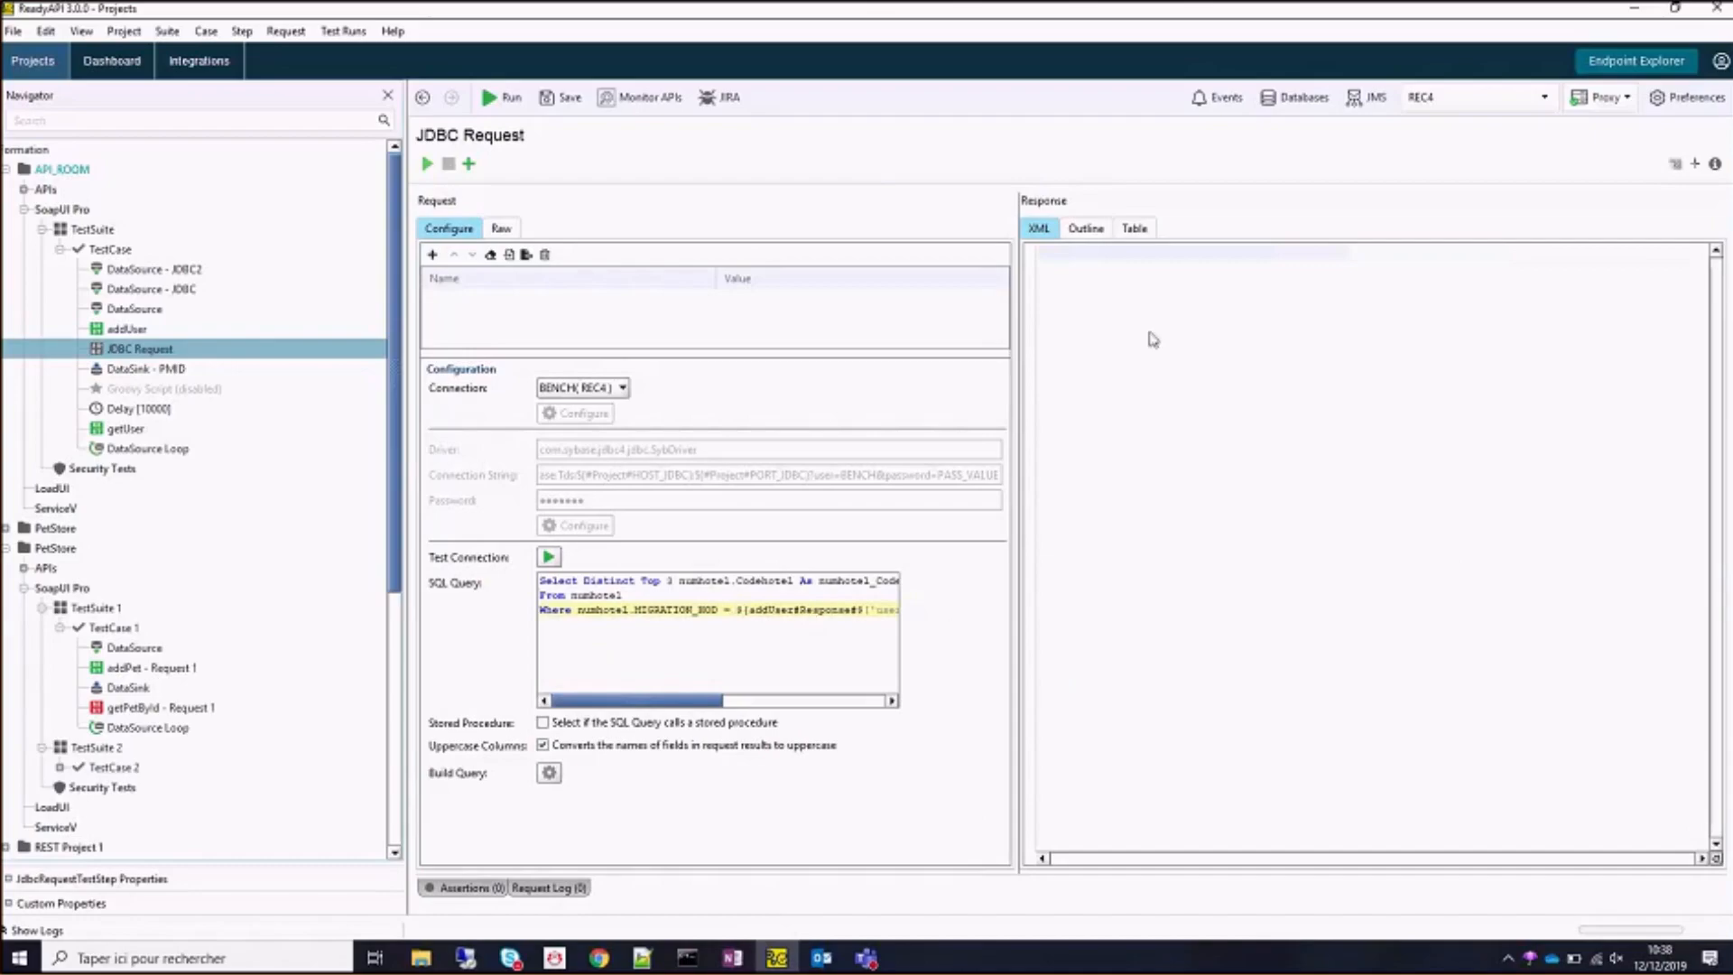
{"action": "left_click", "coordinate": [1081, 231]}
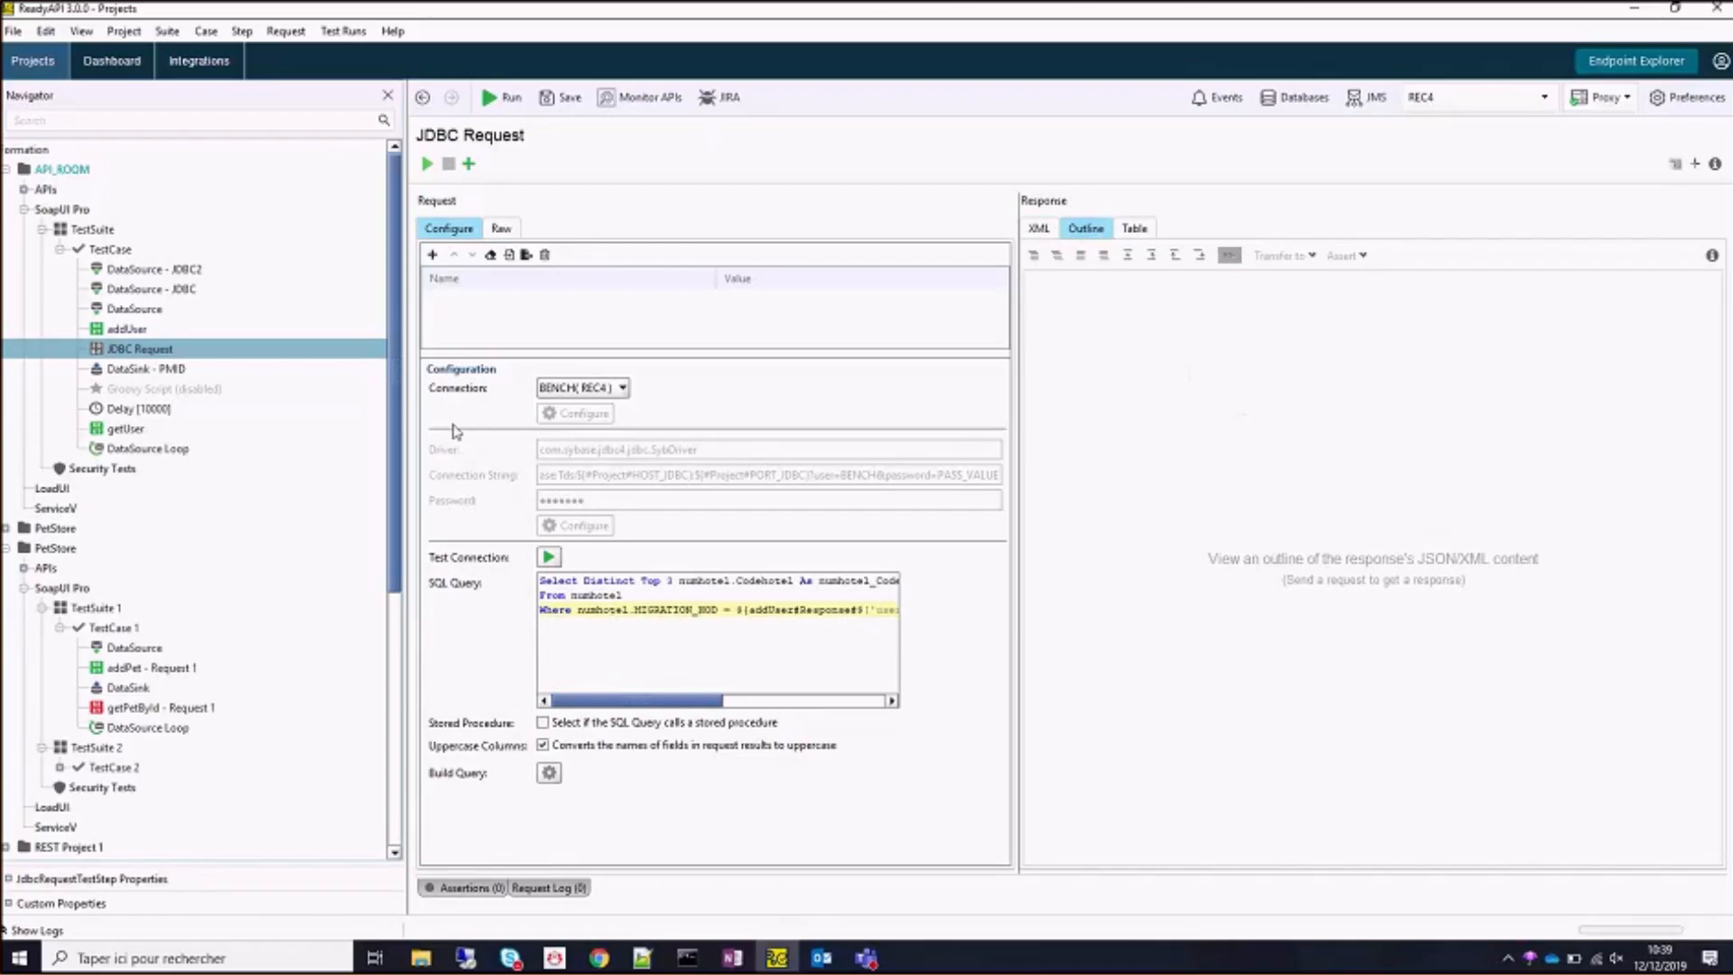
Replace the email parameter value of getUser with ${JDBC Request#ResponseAsXml} through Get Data, accepting the default value.
{"action": "left_click", "coordinate": [157, 431]}
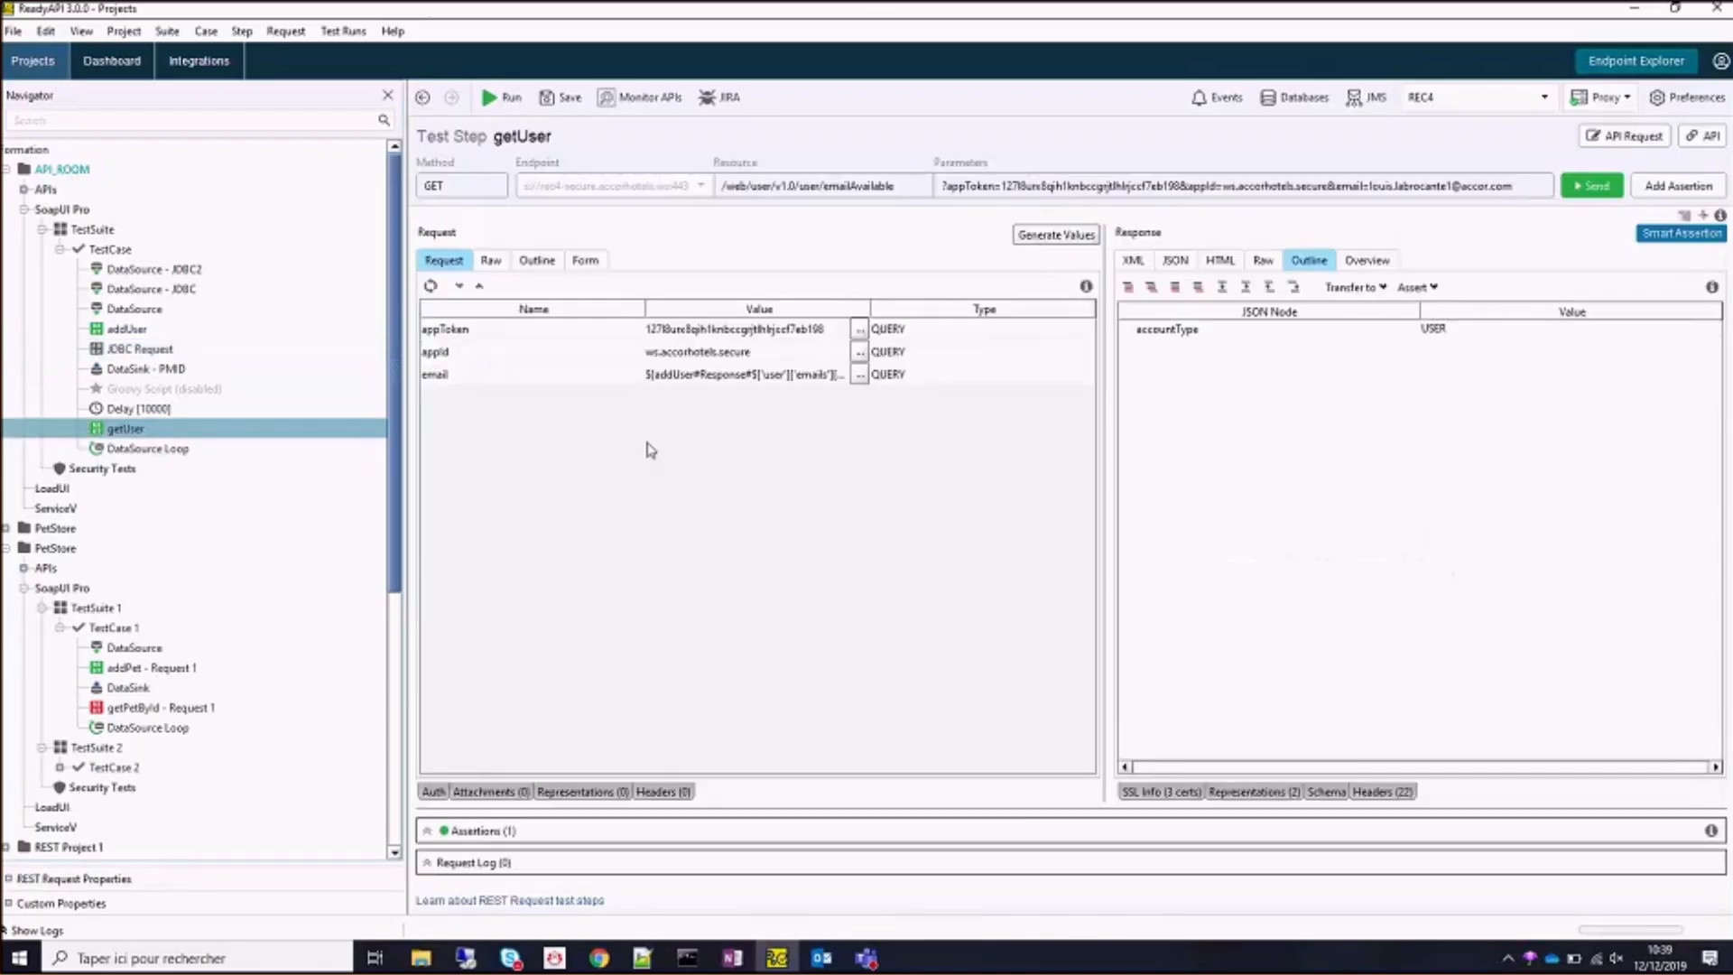
{"action": "left_click", "coordinate": [740, 380]}
{"action": "key", "text": "ctrl+a"}
{"action": "key", "text": "BackSpace"}
{"action": "right_click", "coordinate": [739, 388]}
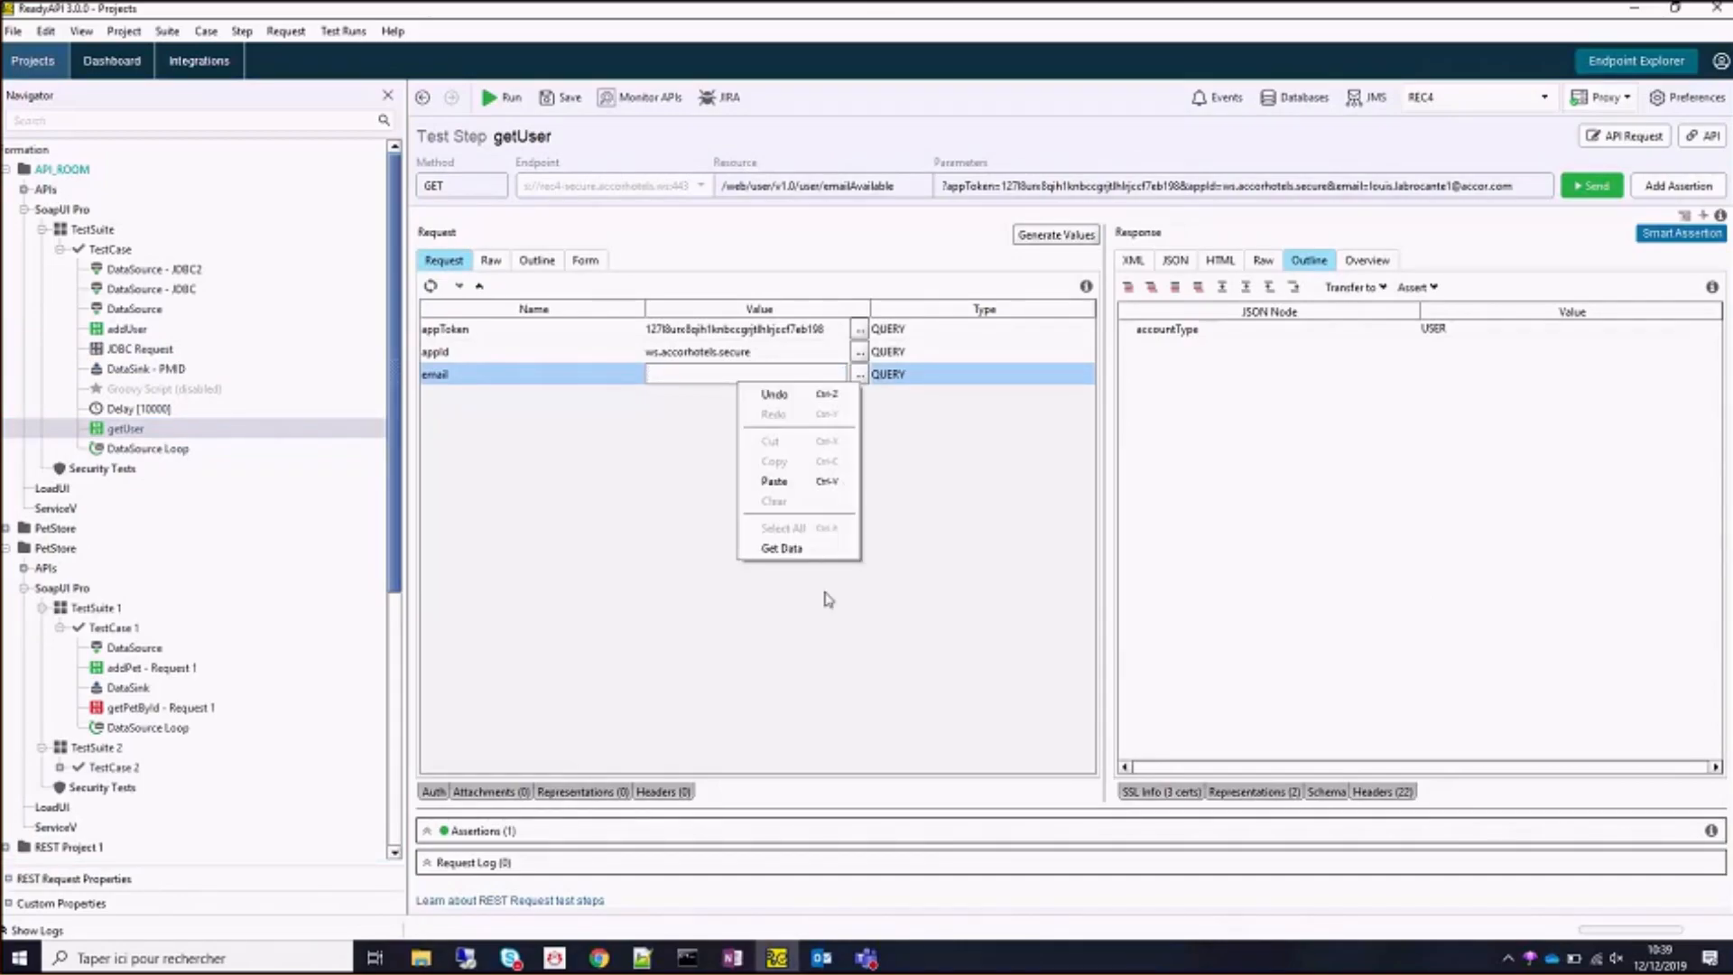
{"action": "left_click", "coordinate": [785, 550]}
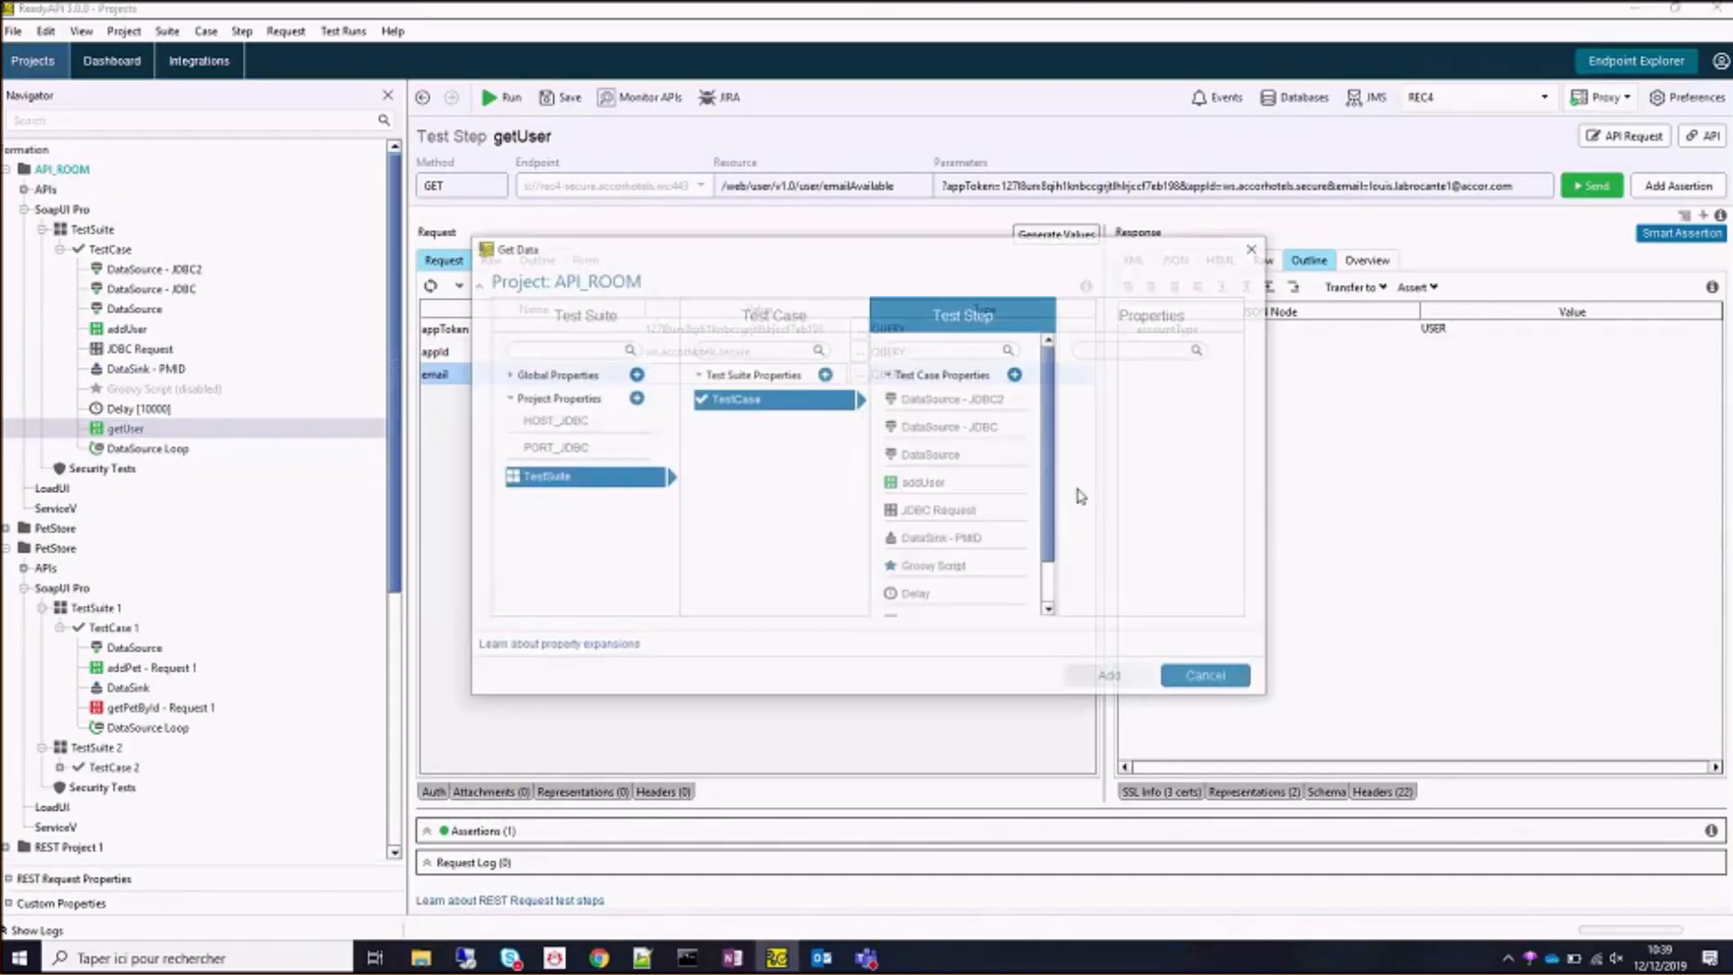
{"action": "left_click", "coordinate": [940, 511]}
{"action": "left_click", "coordinate": [1135, 408]}
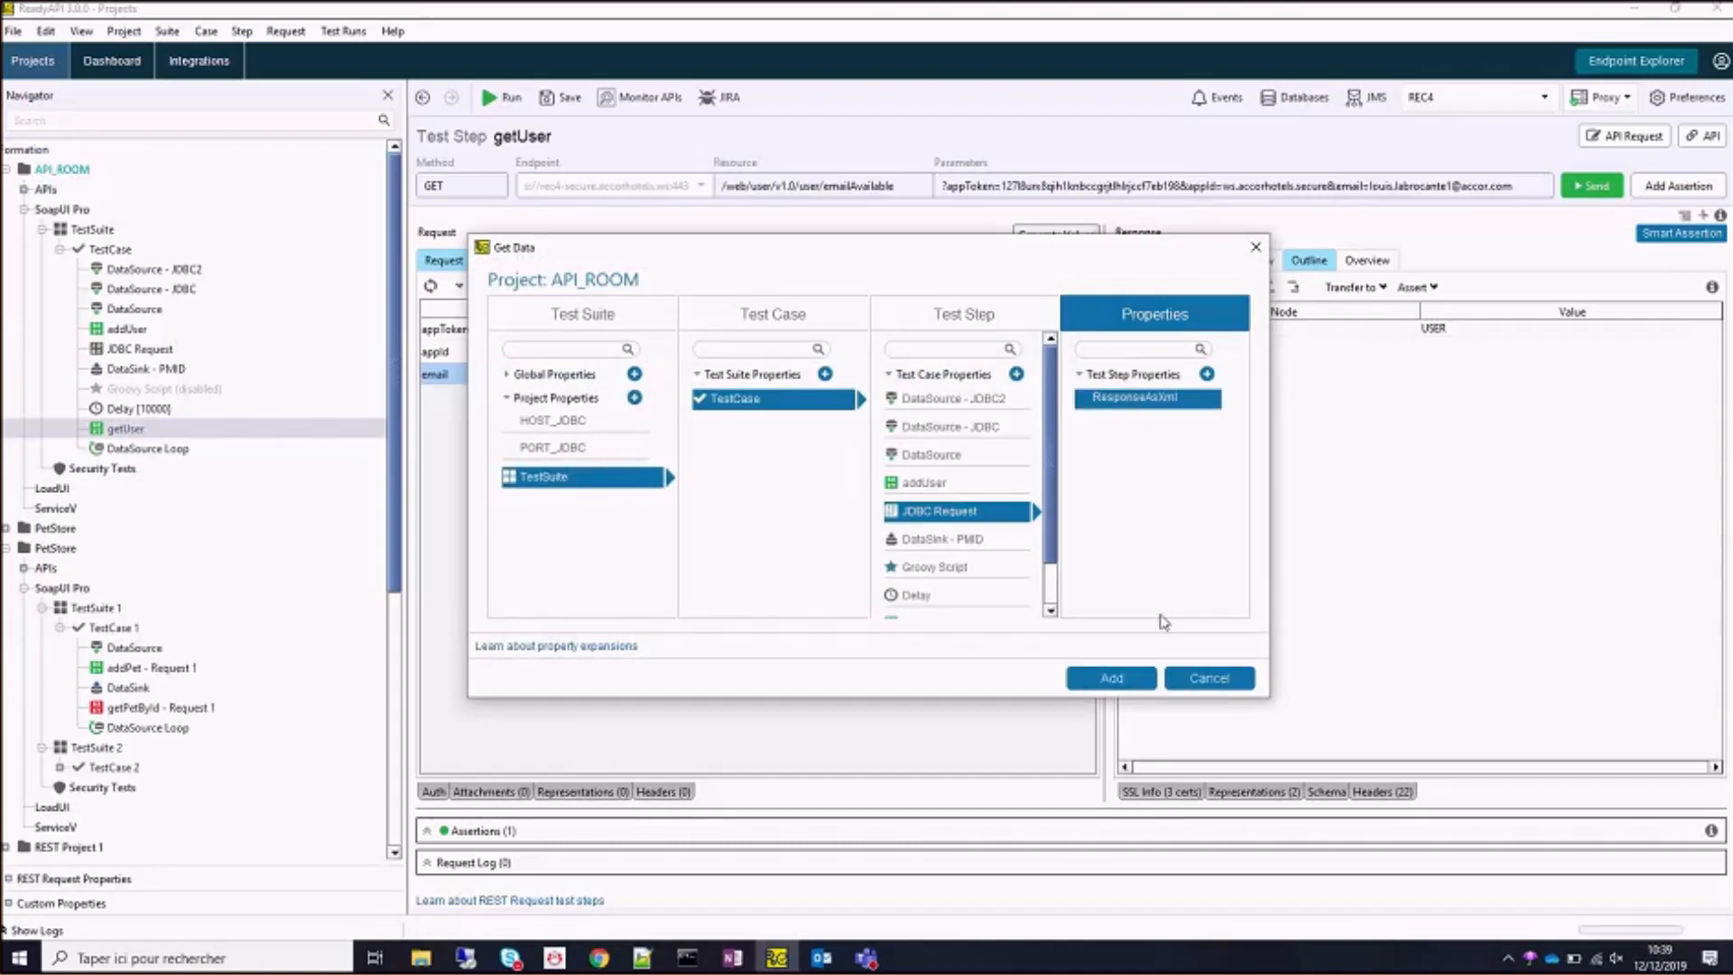
{"action": "left_click", "coordinate": [1128, 684]}
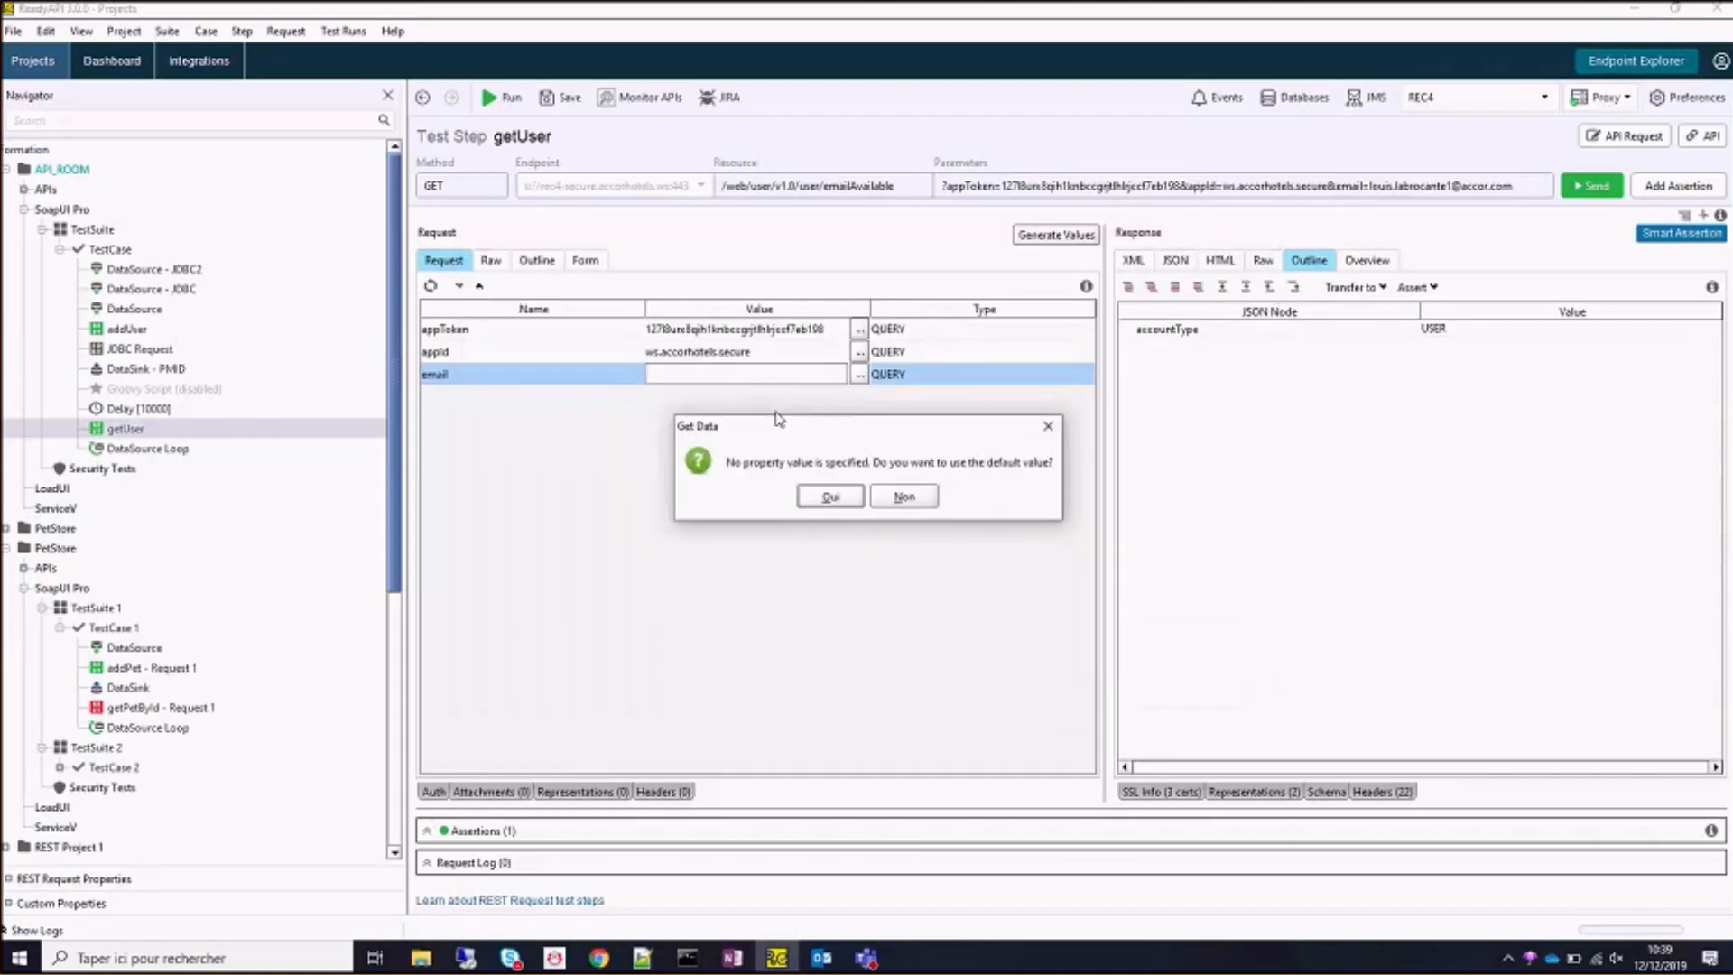
{"action": "left_click", "coordinate": [847, 506]}
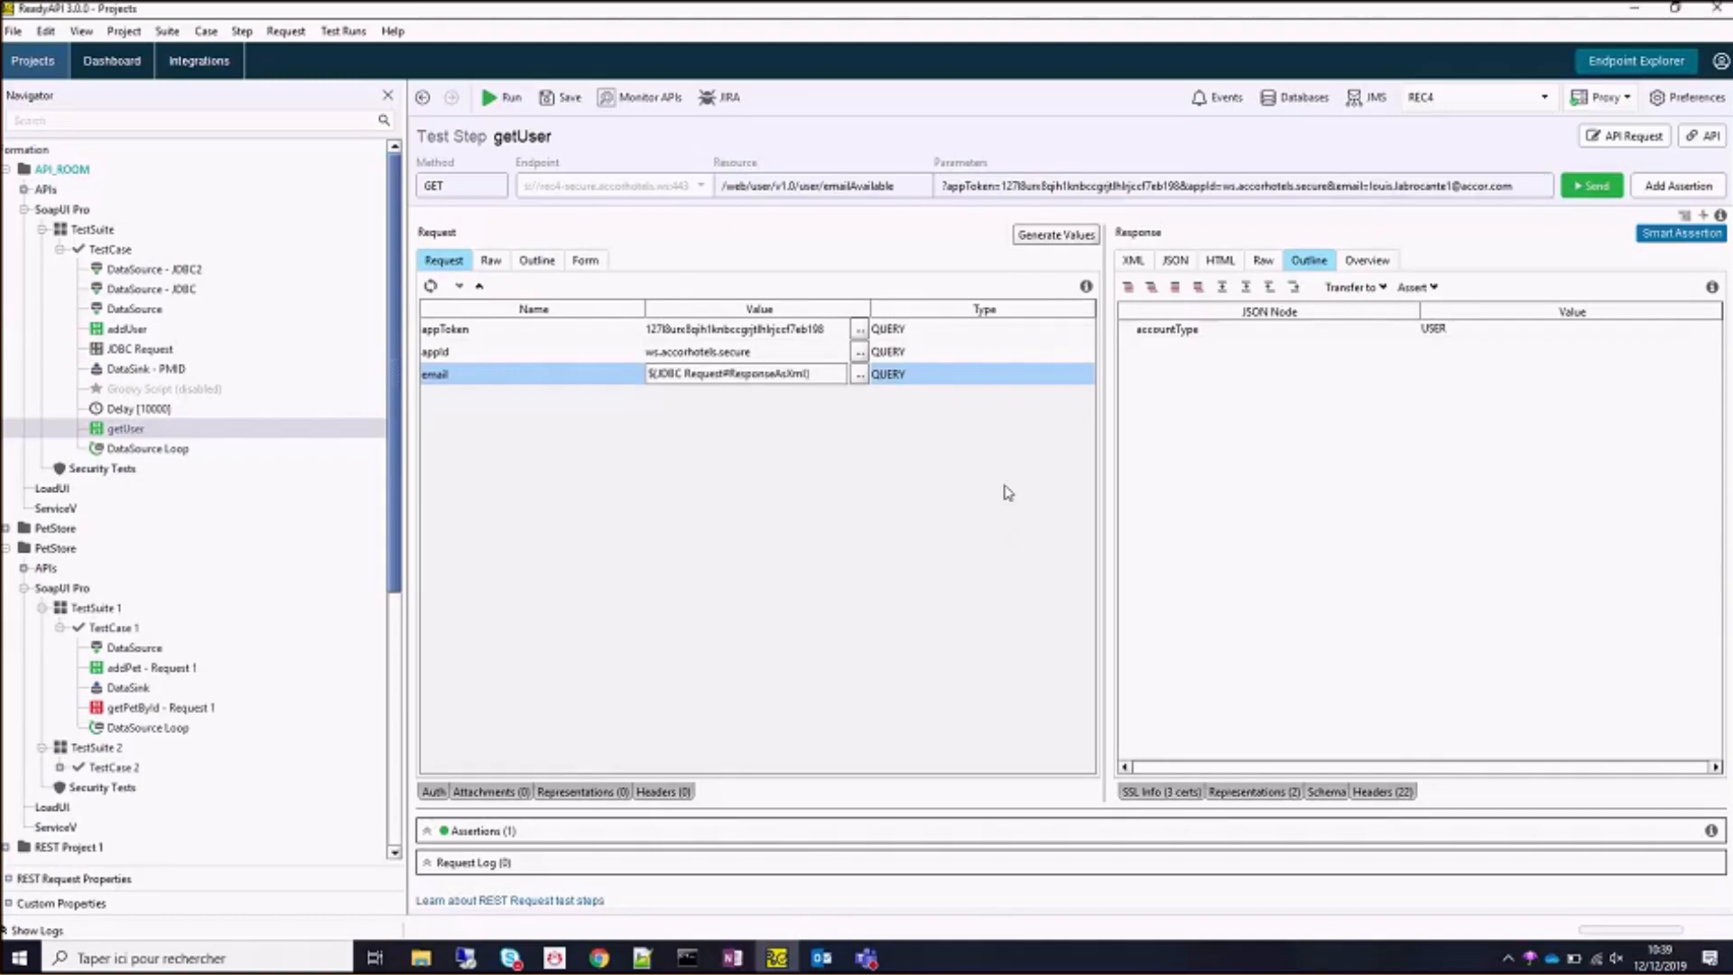